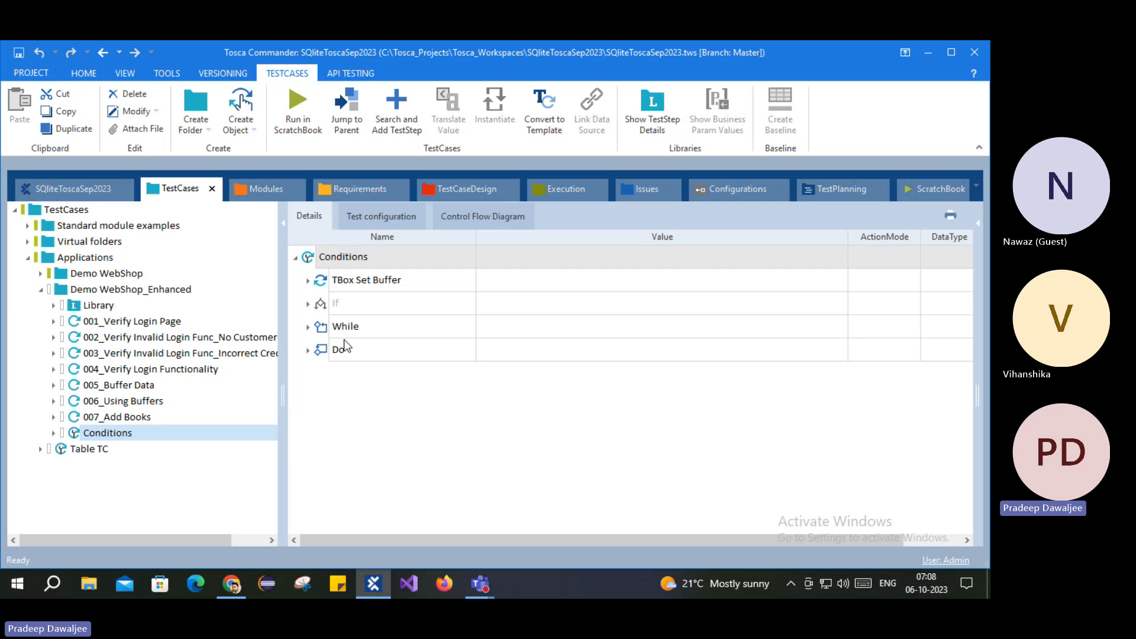
# Step: Expand the While step, inspect its Loop and Condition parts, then collapse it
pyautogui.click(345, 333)
pyautogui.click(351, 305)
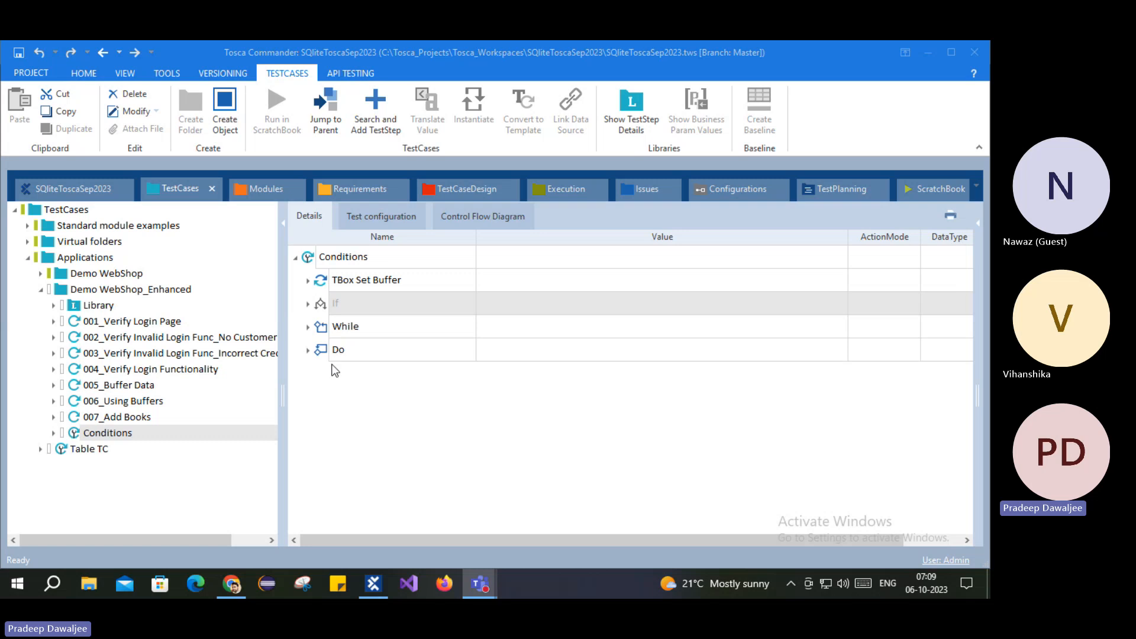
pyautogui.click(343, 326)
pyautogui.click(308, 328)
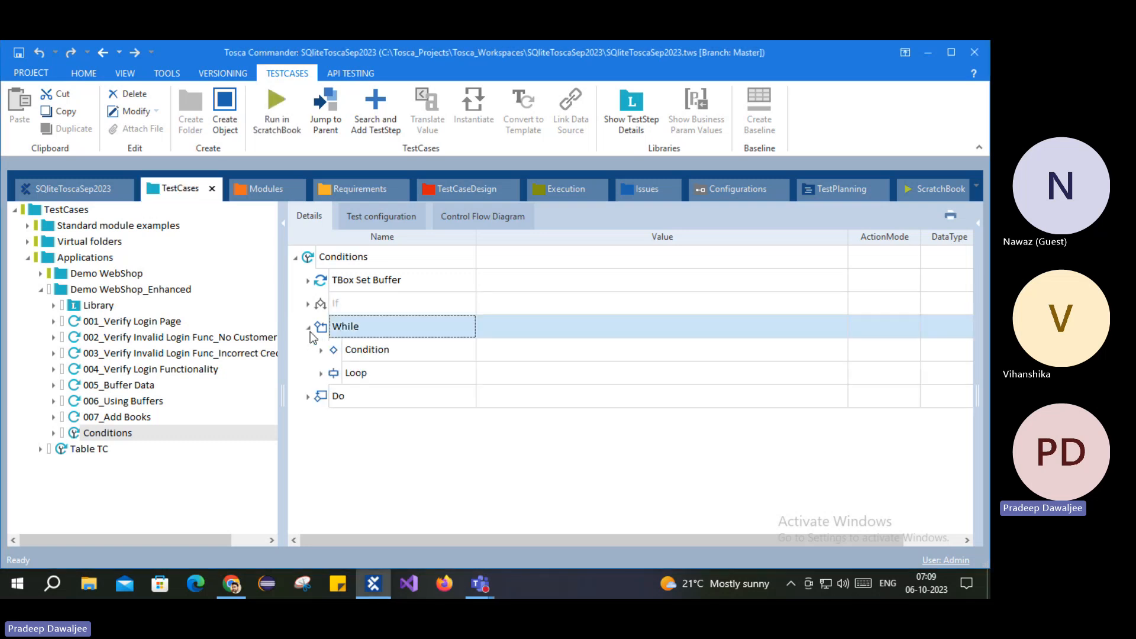
pyautogui.click(322, 374)
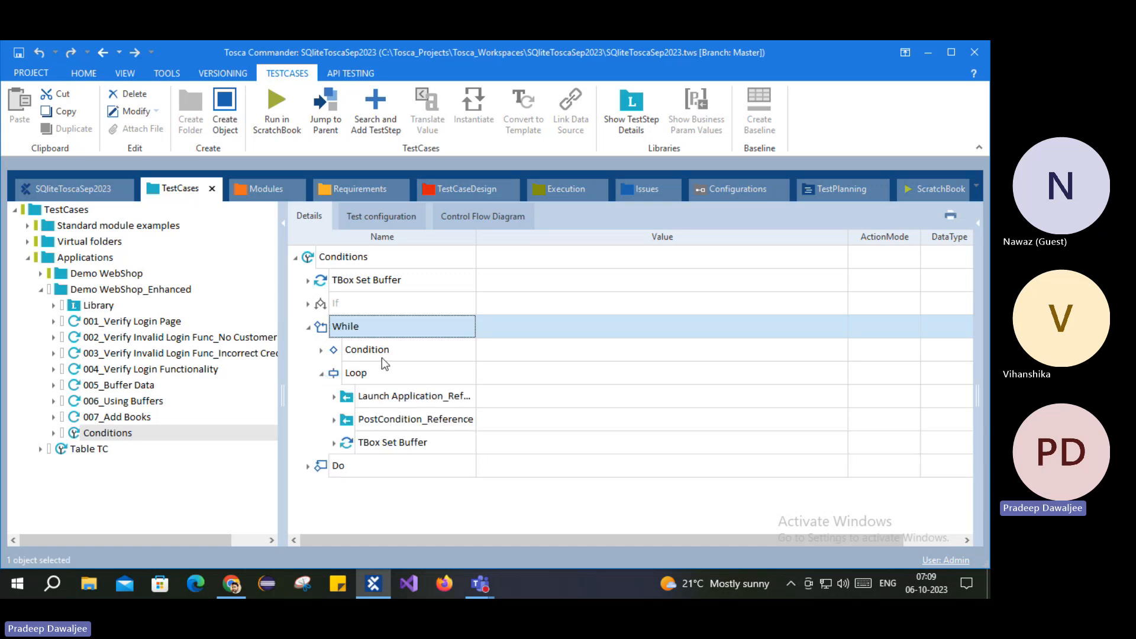
pyautogui.click(357, 379)
pyautogui.click(367, 350)
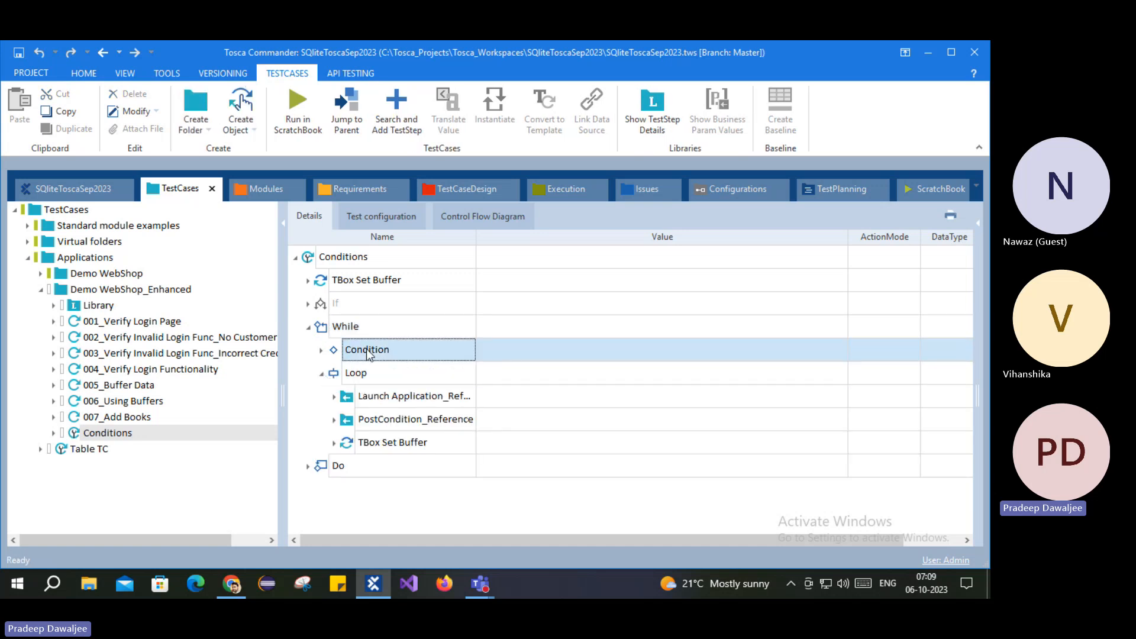
pyautogui.click(321, 350)
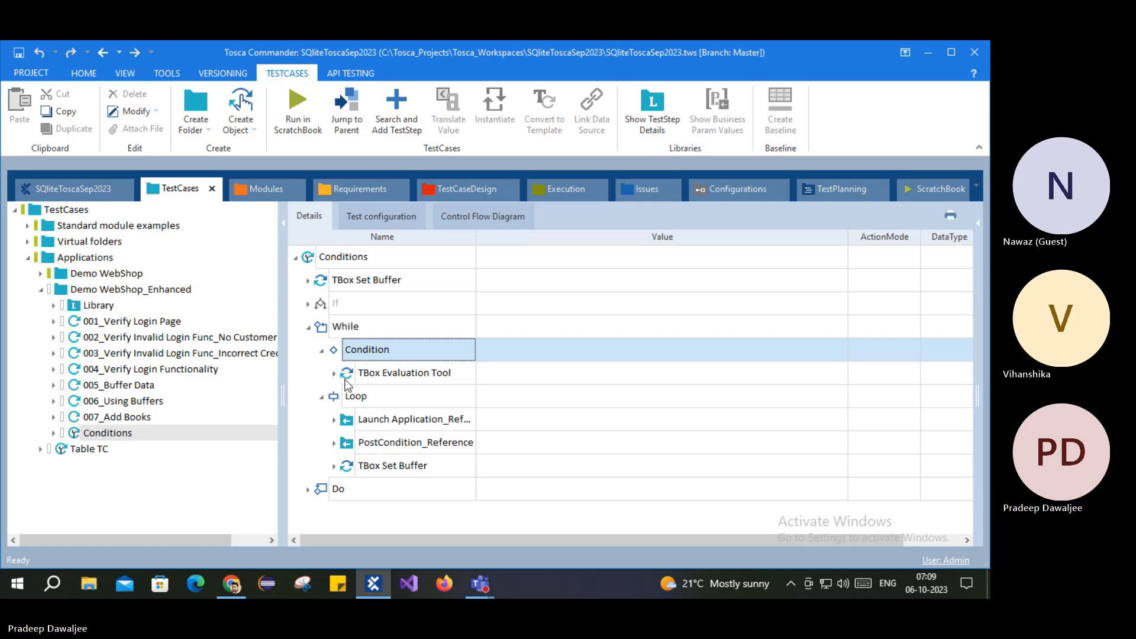
pyautogui.click(308, 327)
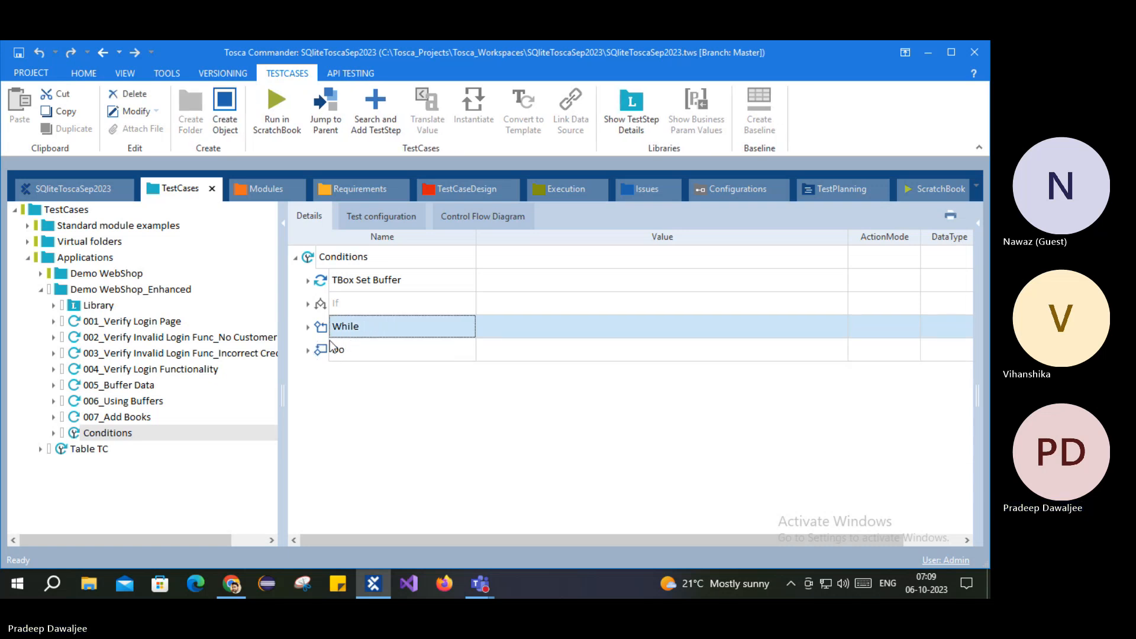
# Step: Expand the Do step to view its Loop and Condition, comparing it briefly with While
pyautogui.click(308, 350)
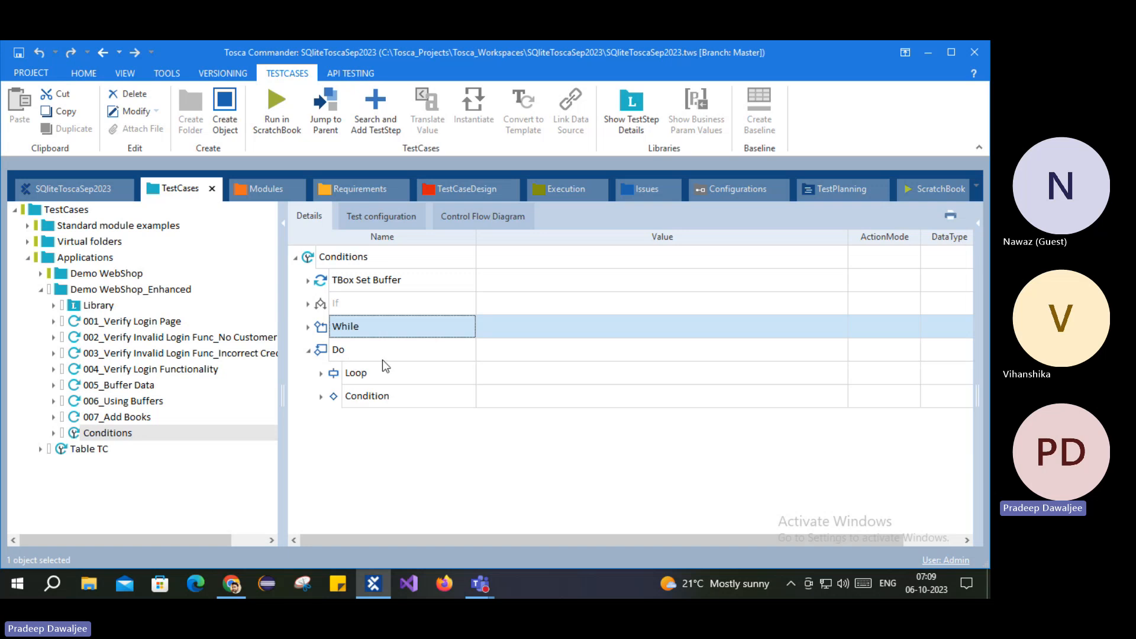
pyautogui.click(343, 375)
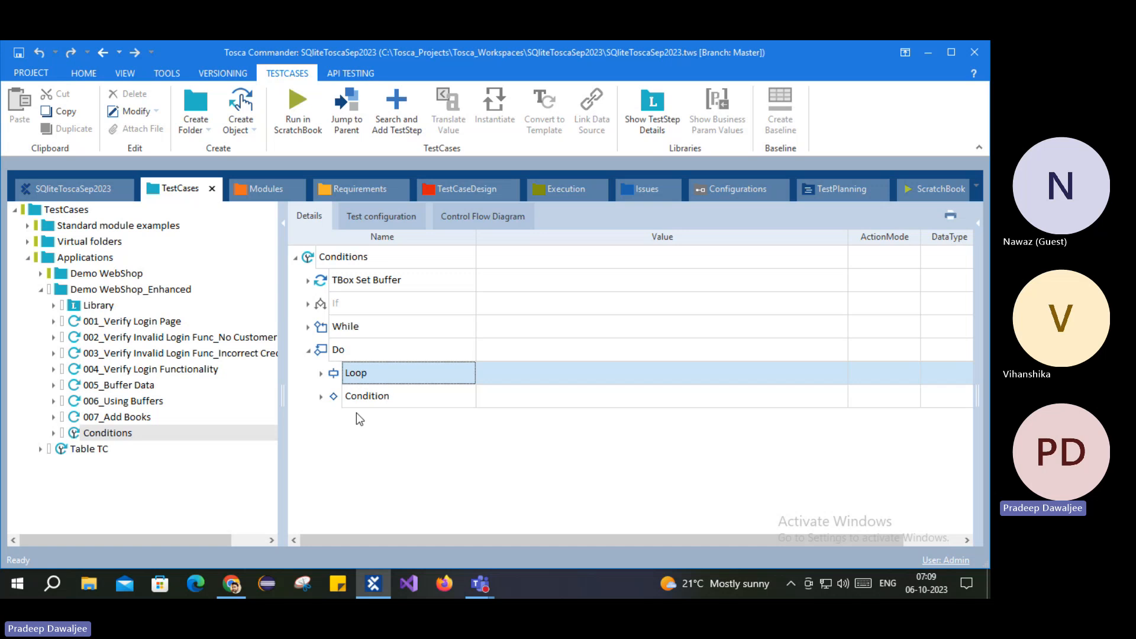
pyautogui.click(354, 400)
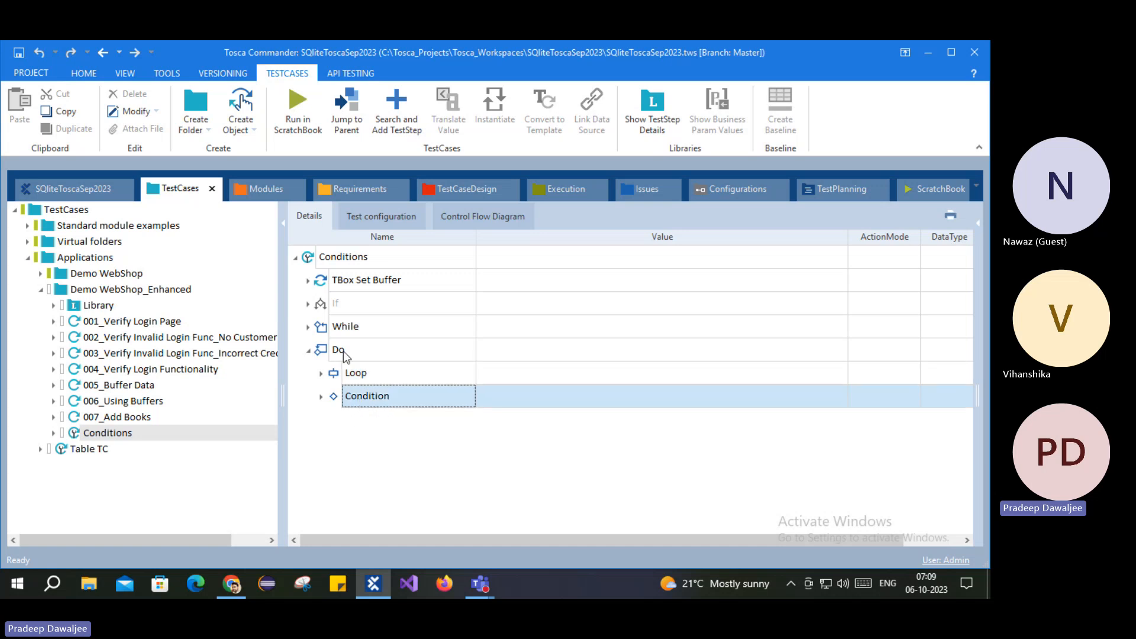
pyautogui.click(307, 327)
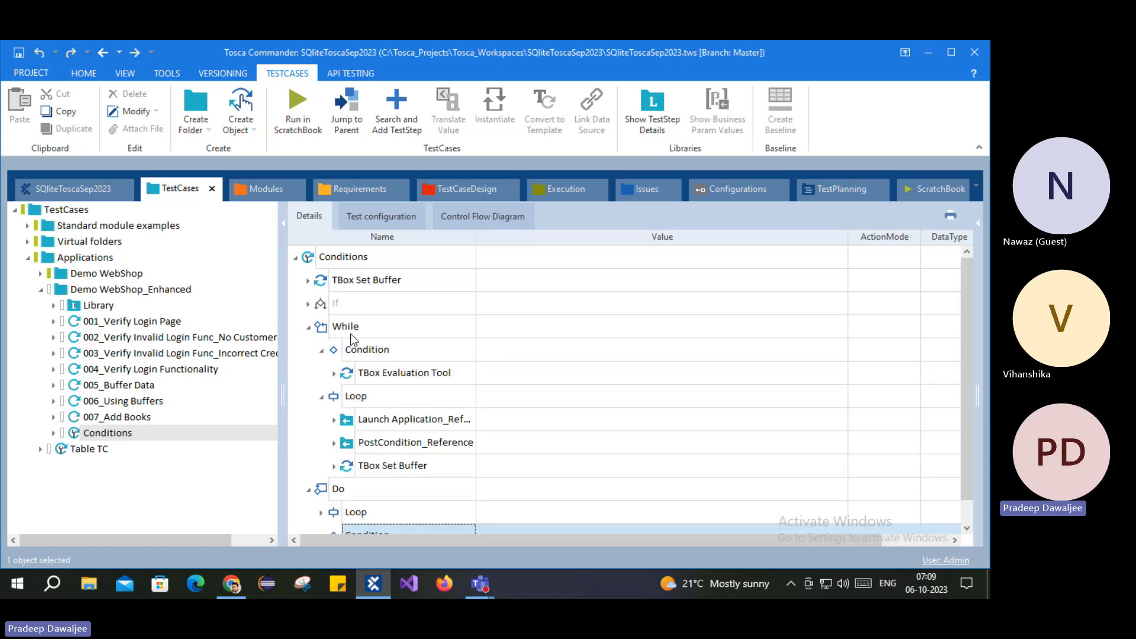
pyautogui.click(354, 352)
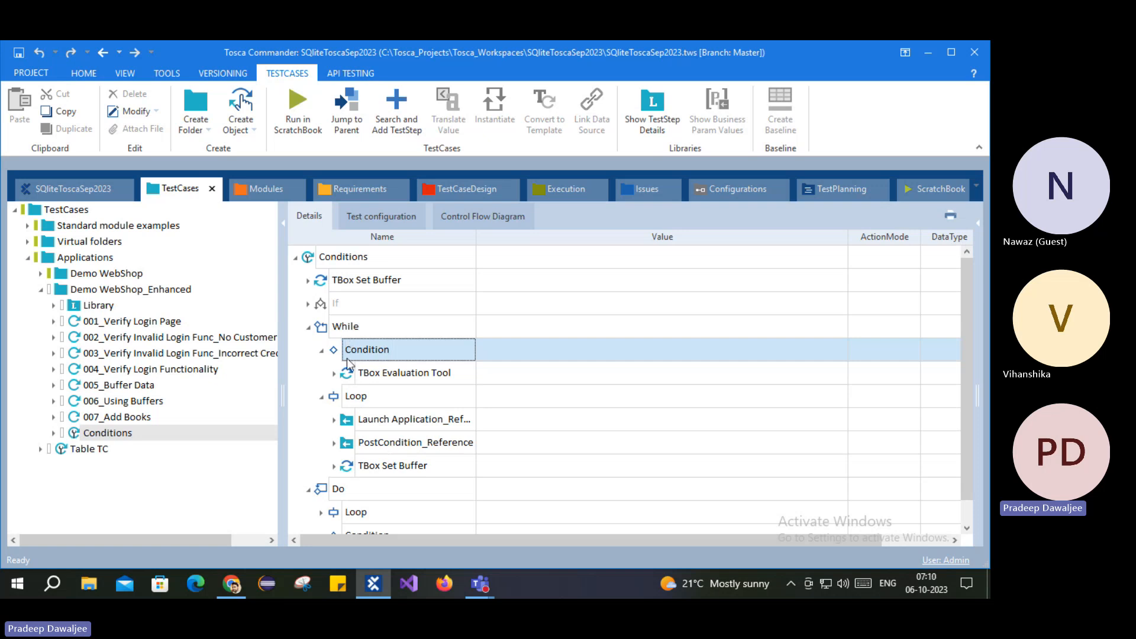
pyautogui.click(309, 327)
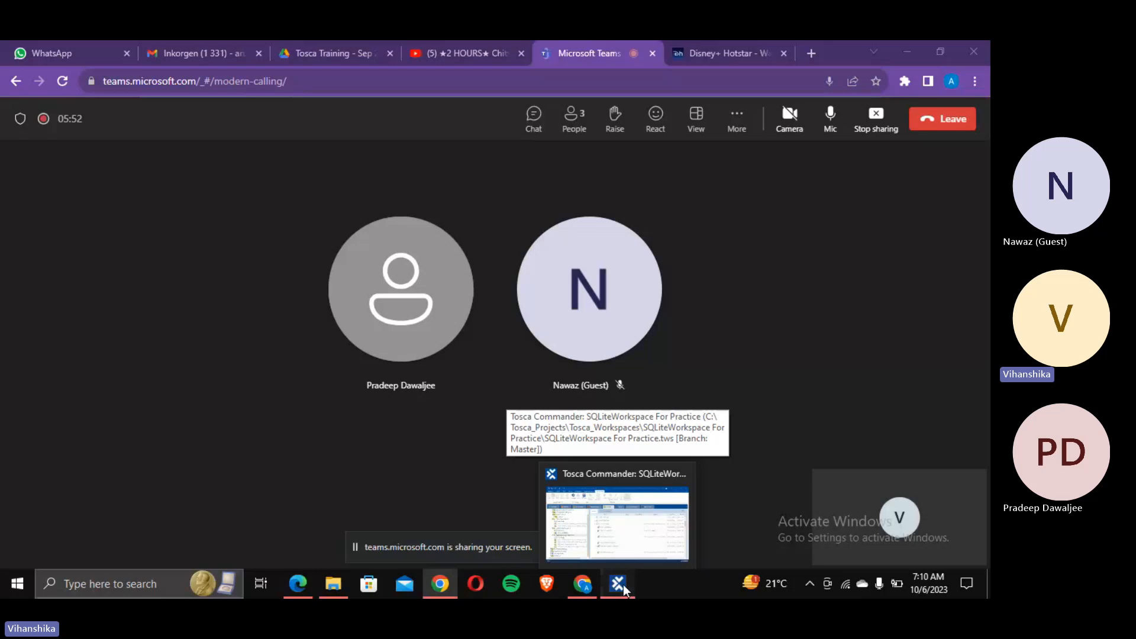
# Step: Bring the Tosca Commander window in front of the Teams meeting
pyautogui.click(623, 585)
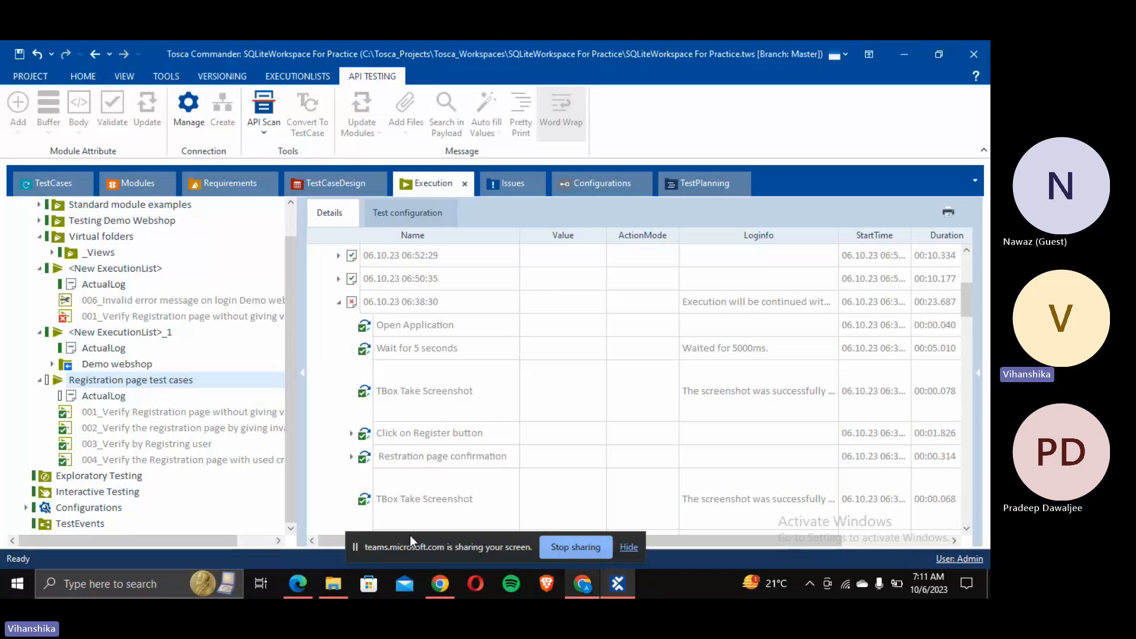
# Step: Run the 'Registration page test cases' execution list from its context menu
pyautogui.rightClick(120, 383)
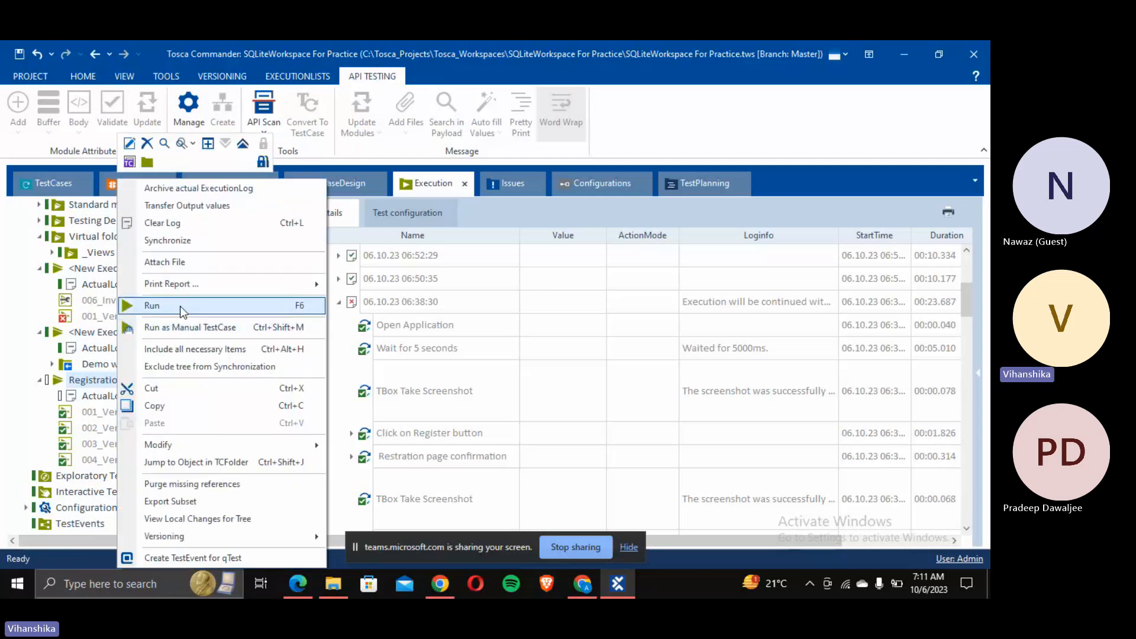
pyautogui.click(152, 305)
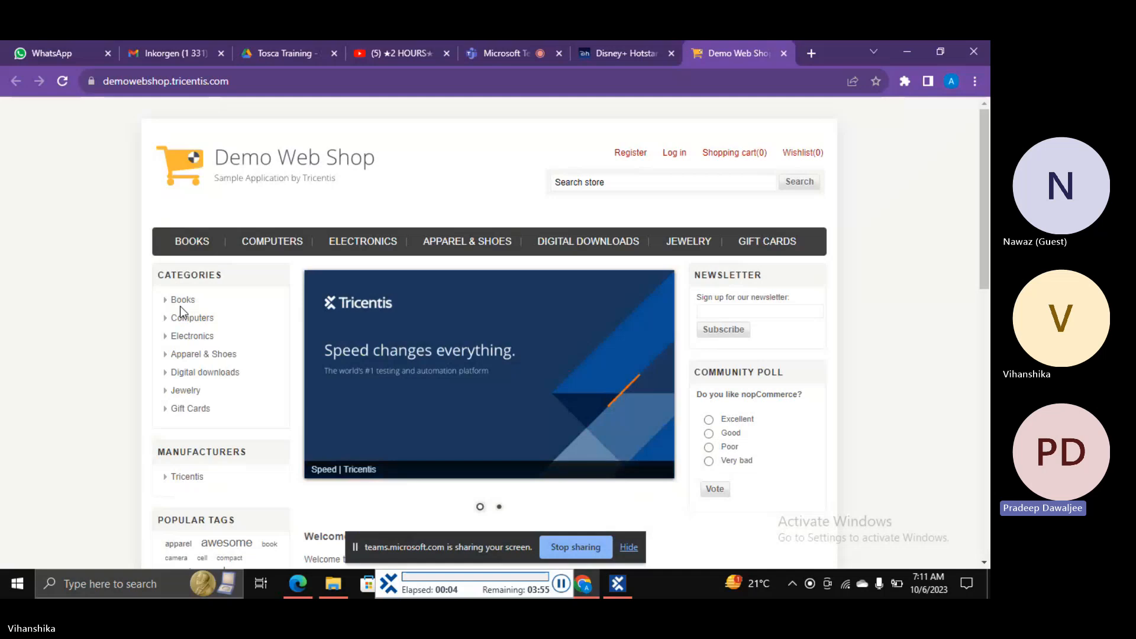
# Step: Register a new customer with gender, names, email and password, then continue and log out
pyautogui.click(627, 158)
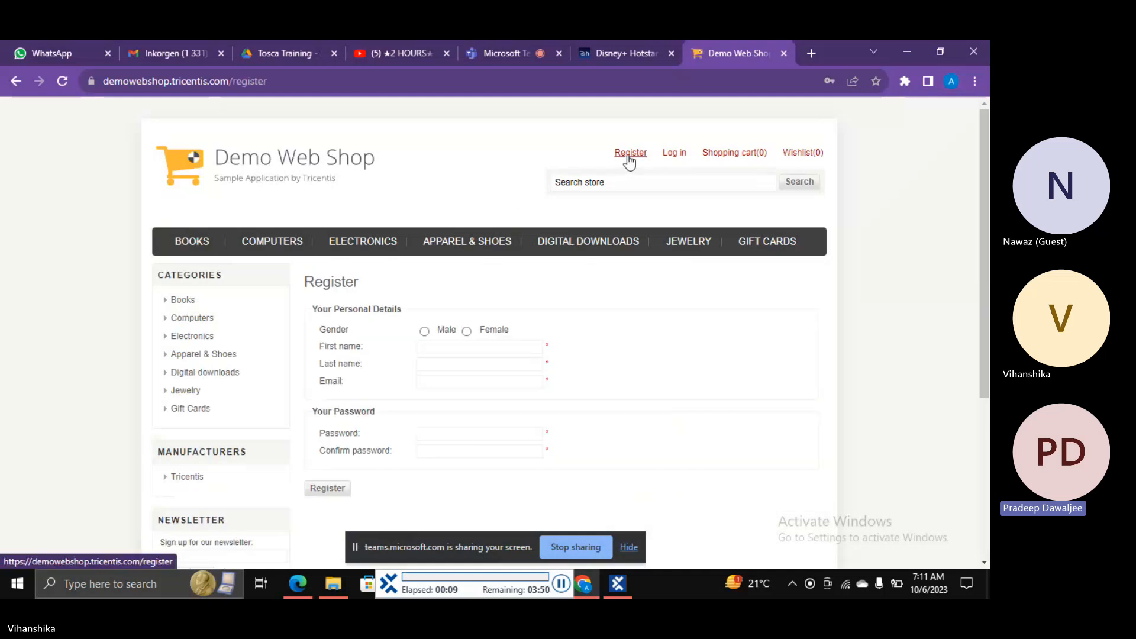
pyautogui.scroll(-3, 629, 161)
pyautogui.click(329, 334)
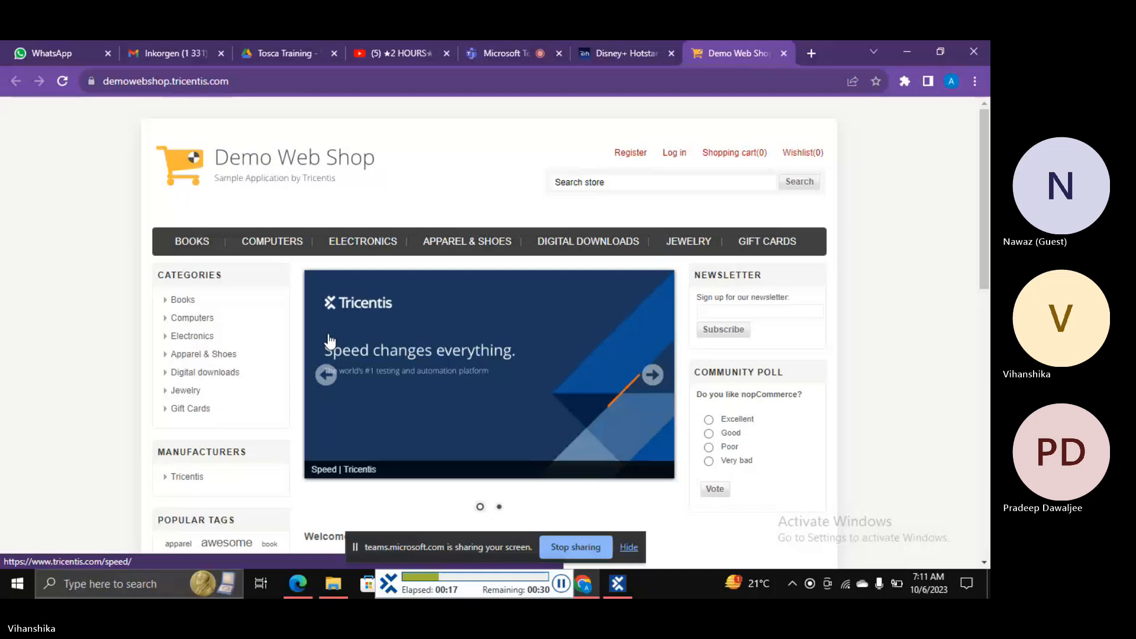
pyautogui.click(628, 156)
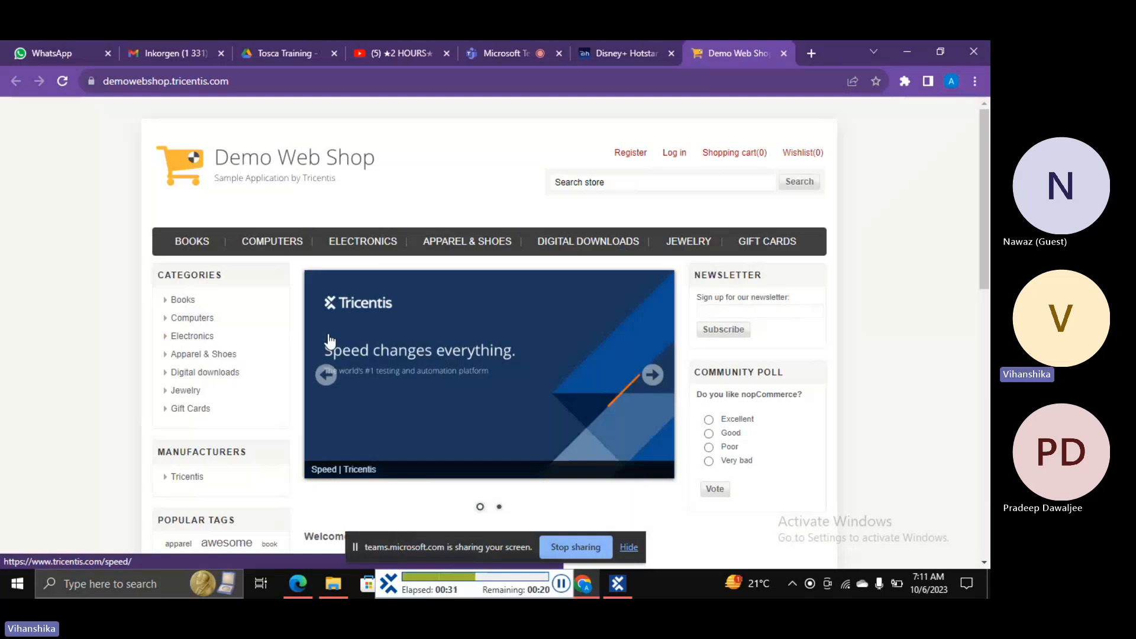
pyautogui.click(629, 155)
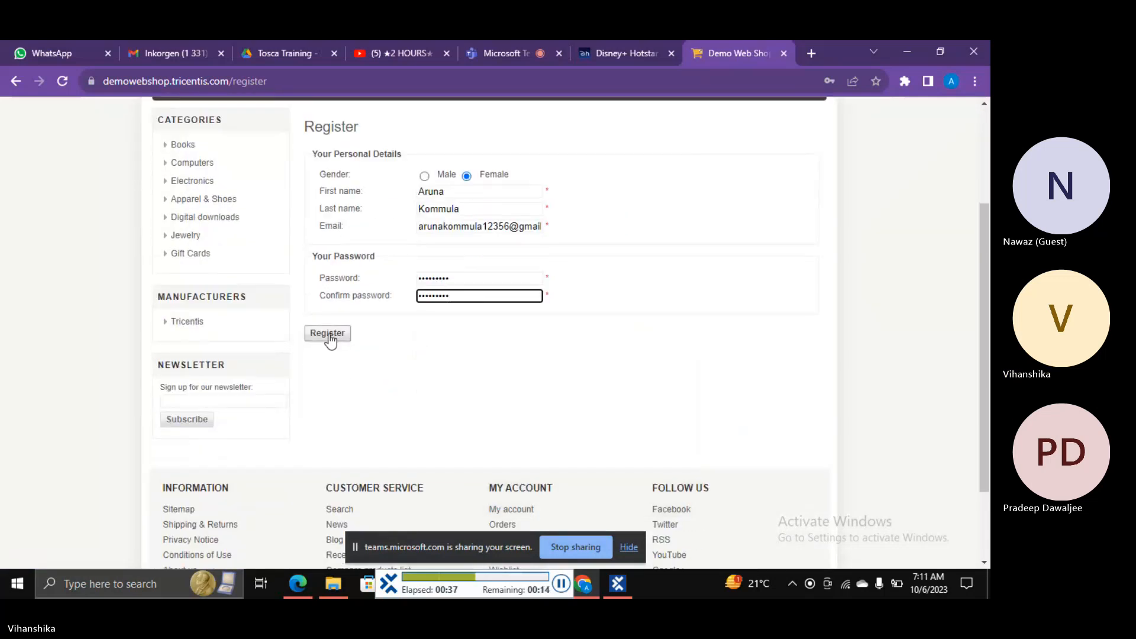
pyautogui.click(327, 334)
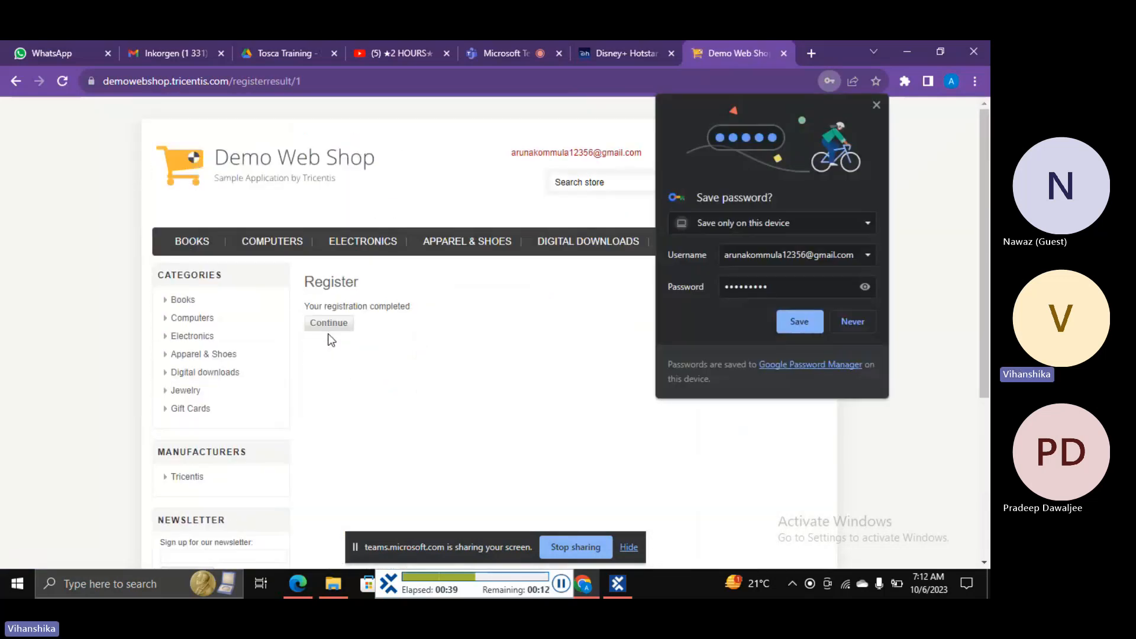
pyautogui.click(329, 326)
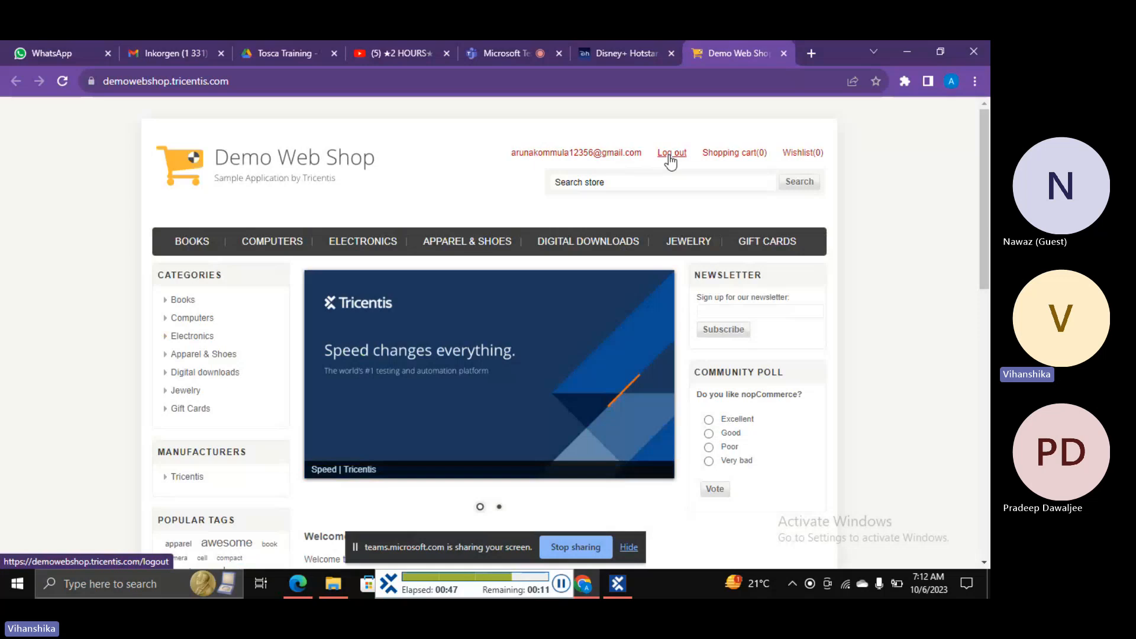
pyautogui.click(672, 153)
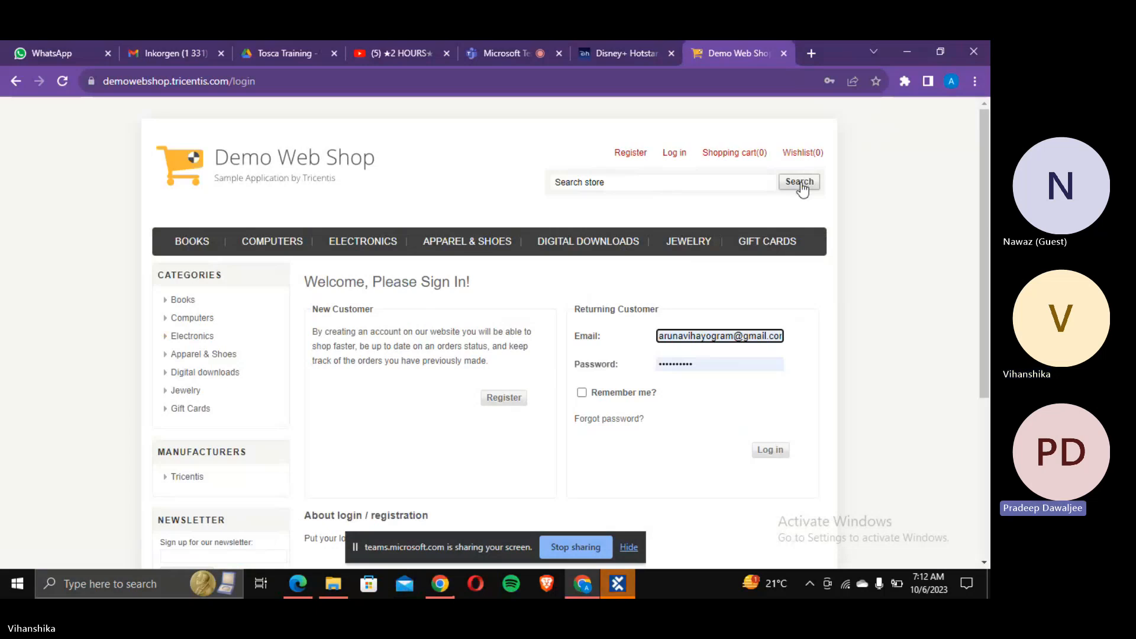
# Step: Briefly bring up Tosca Commander, minimise it again, and hide the screen-sharing bar
pyautogui.moveTo(615, 586)
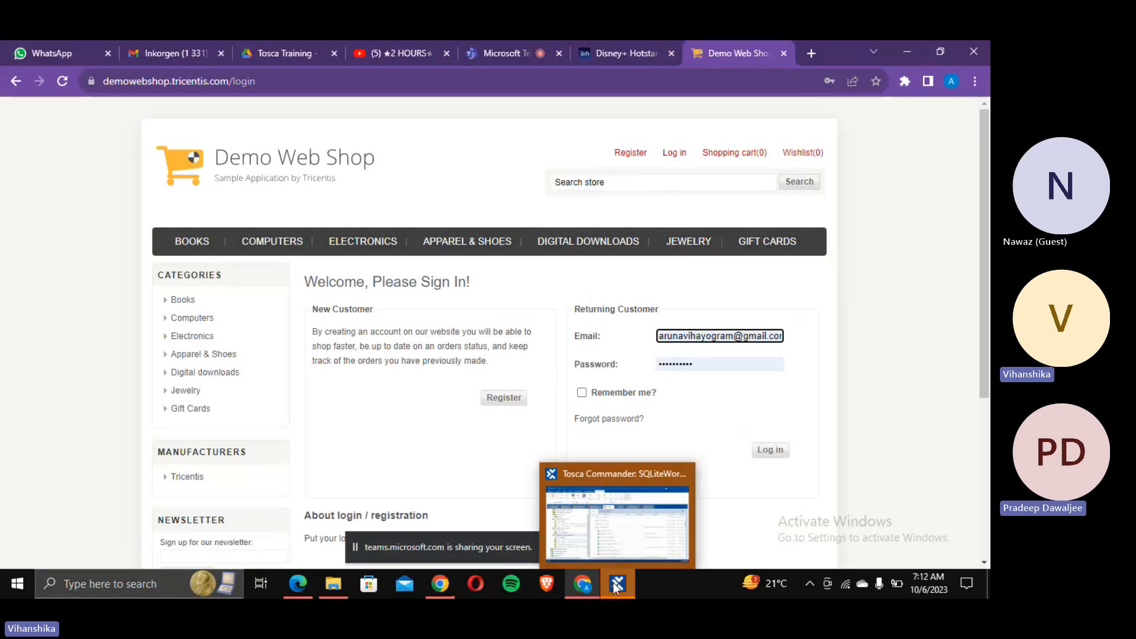
pyautogui.click(615, 585)
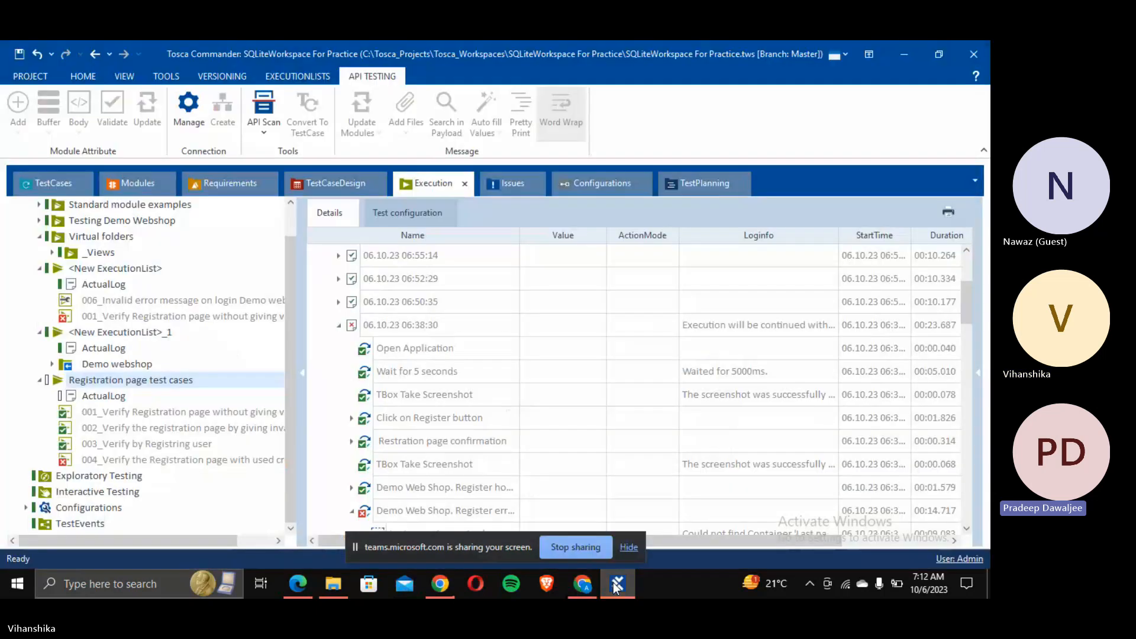
pyautogui.click(616, 585)
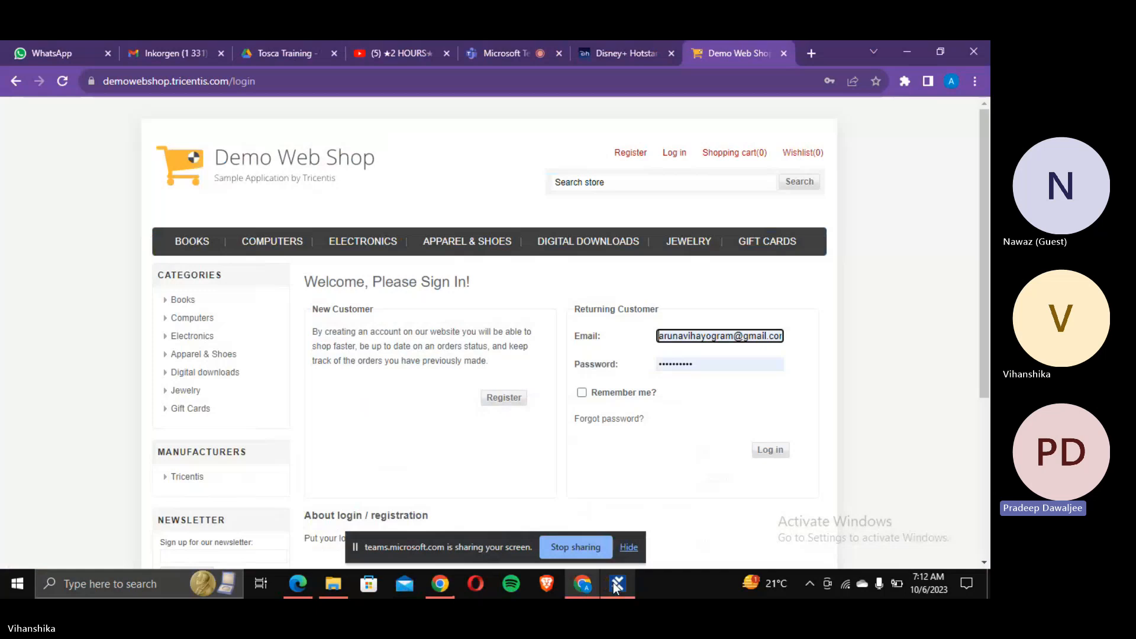
pyautogui.click(634, 548)
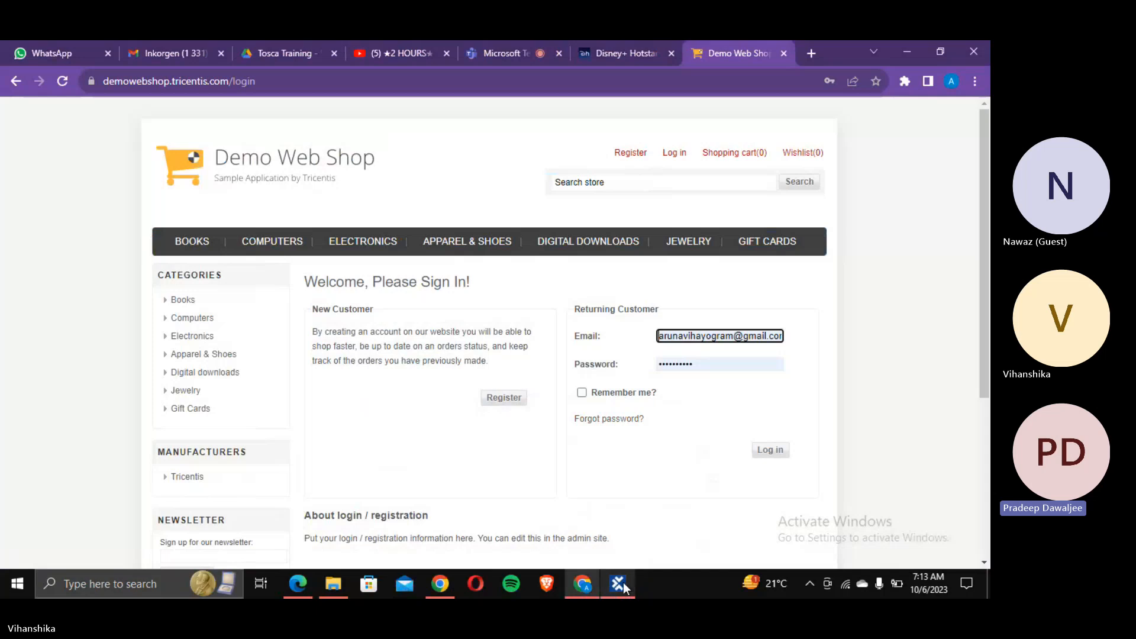
# Step: Check Chrome's saved passwords for the login page, then return to Tosca Commander
pyautogui.moveTo(623, 585)
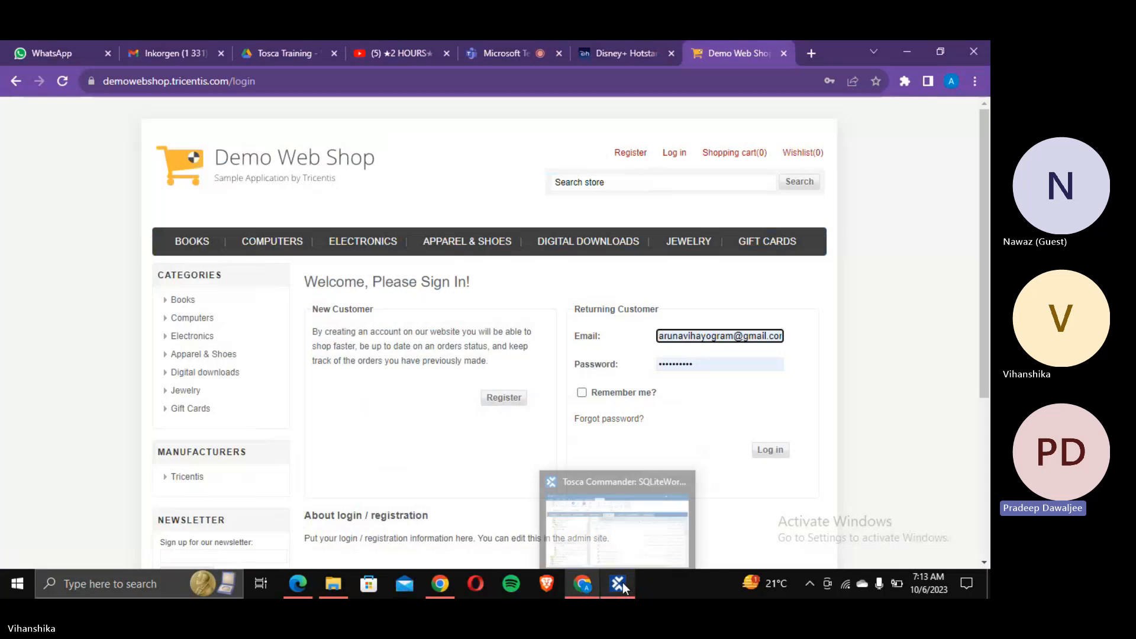
pyautogui.click(829, 82)
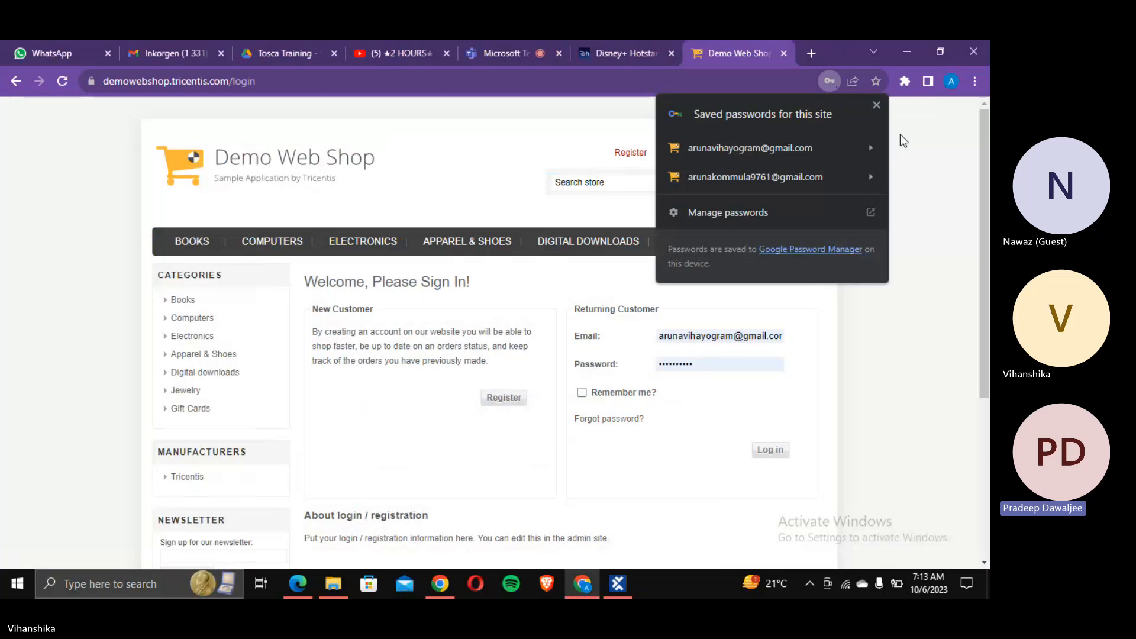
pyautogui.click(944, 202)
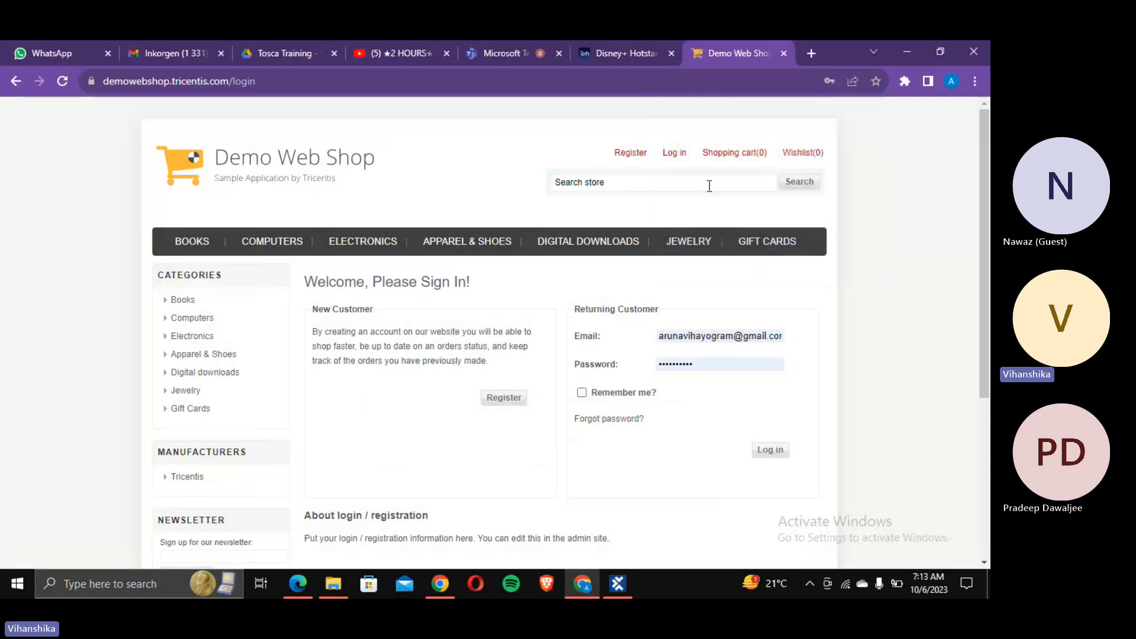
pyautogui.click(614, 587)
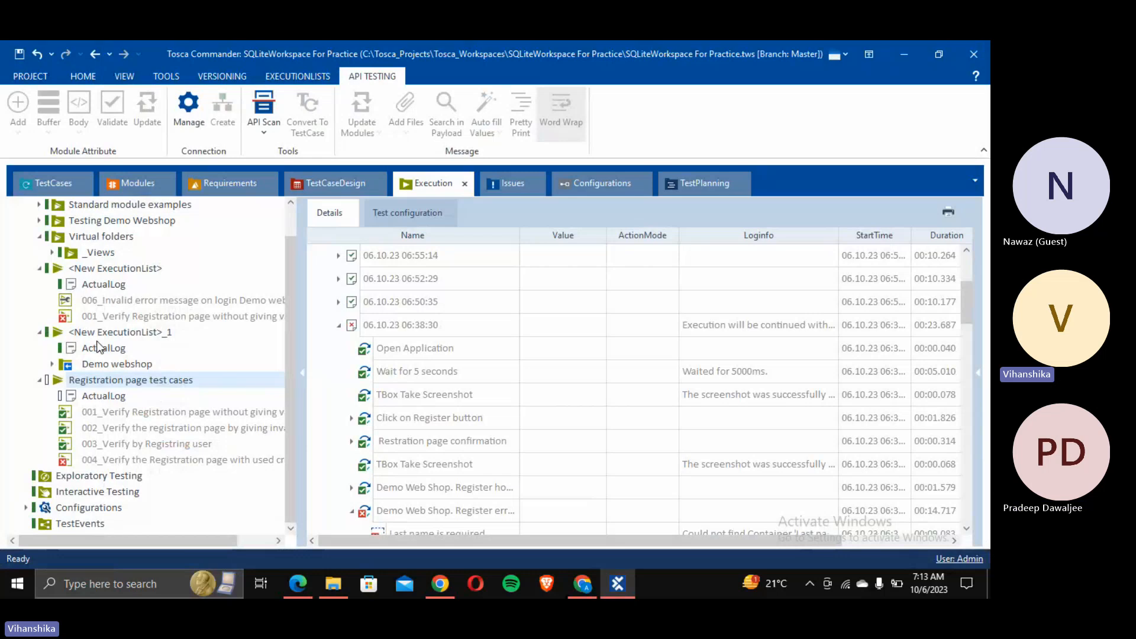
# Step: Update the Email value of the Register home page step in TestCases
pyautogui.click(53, 182)
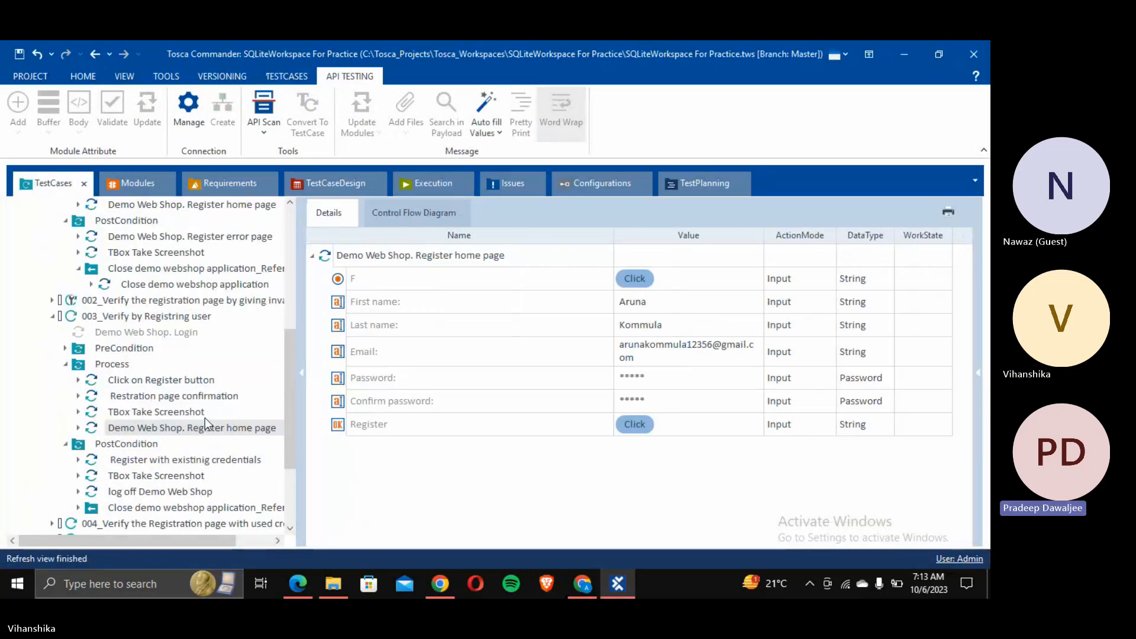
pyautogui.click(709, 341)
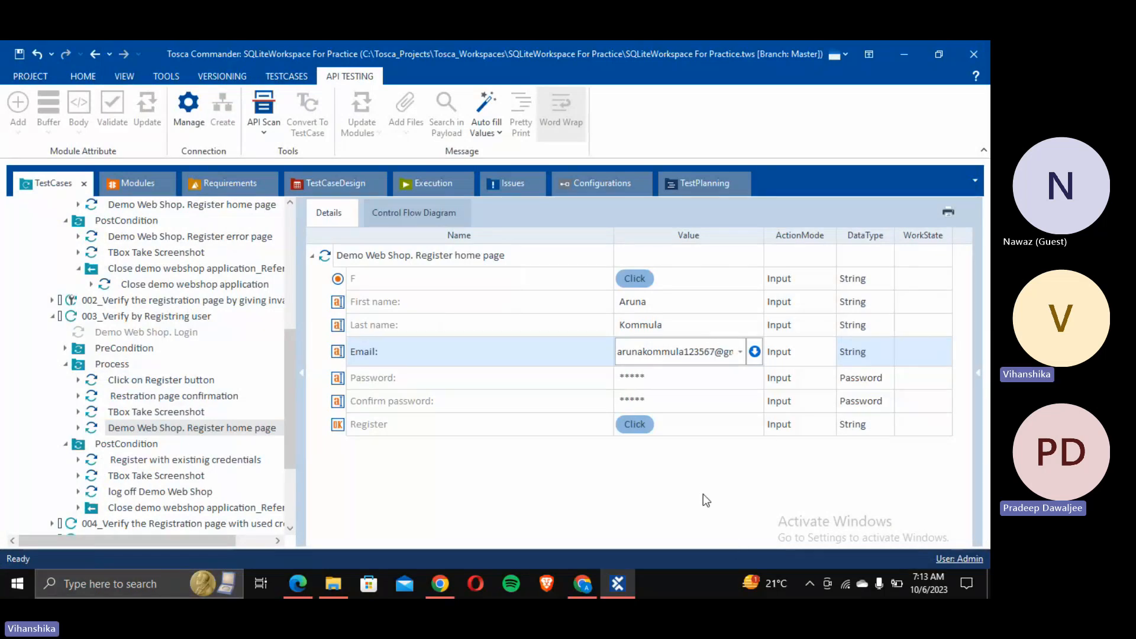
pyautogui.click(608, 543)
# Step: Synchronize the Registration page test cases execution list and run it
pyautogui.click(431, 185)
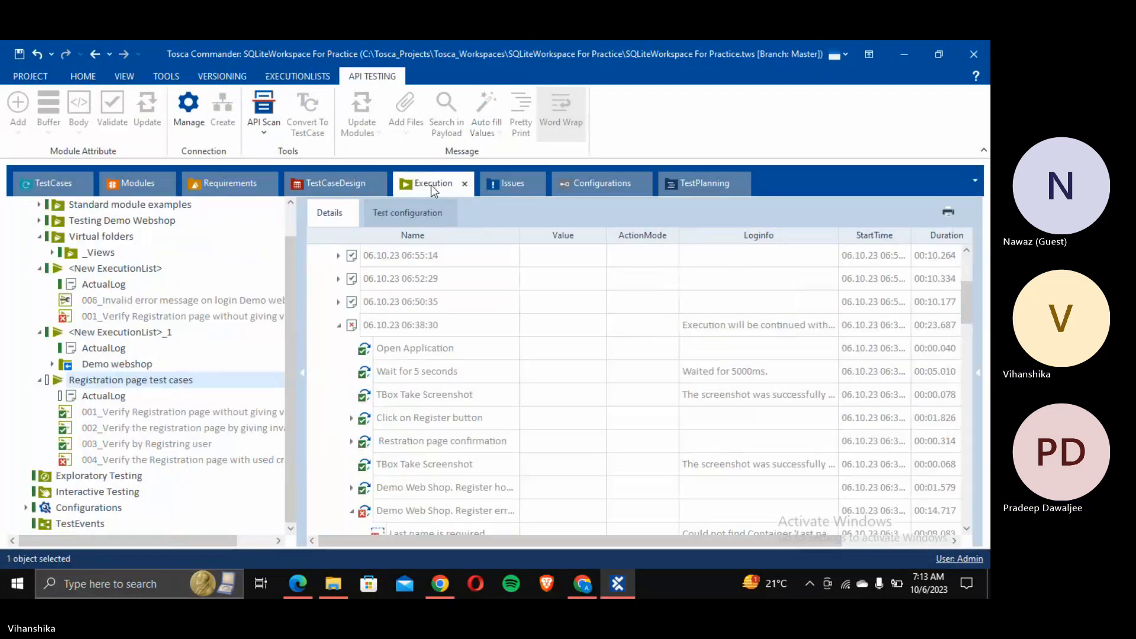
pyautogui.rightClick(151, 382)
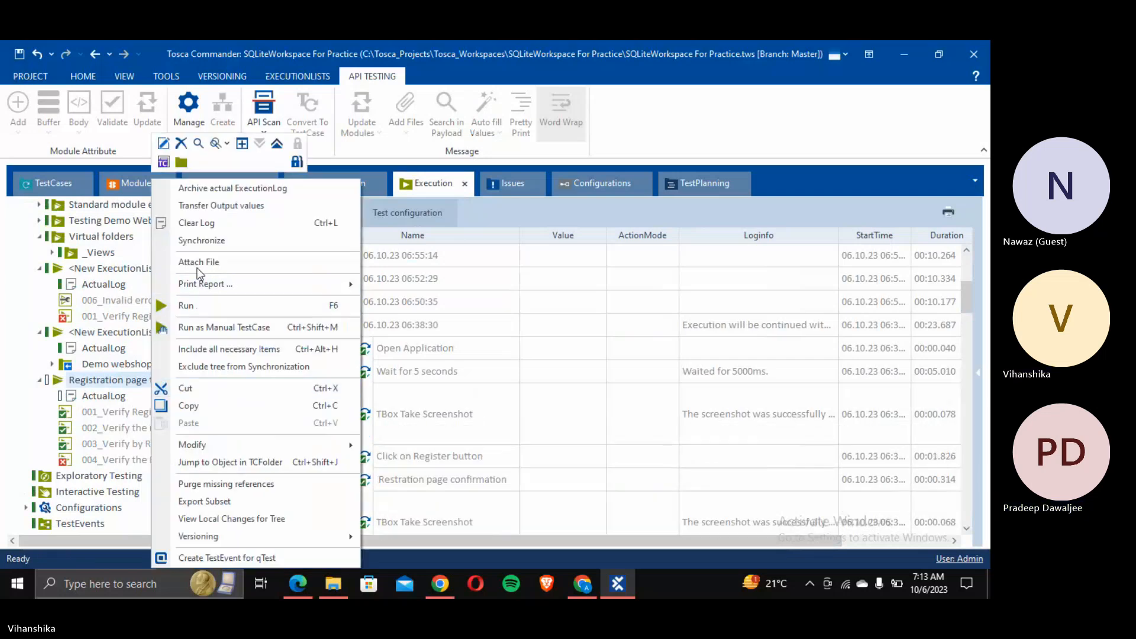
pyautogui.click(199, 241)
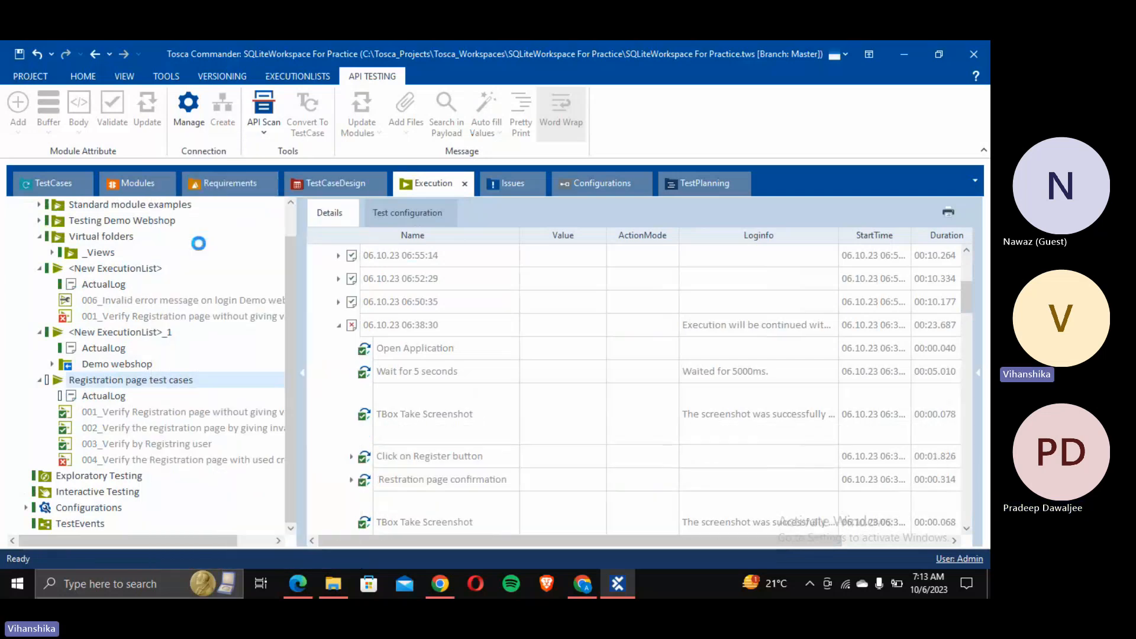
pyautogui.click(141, 382)
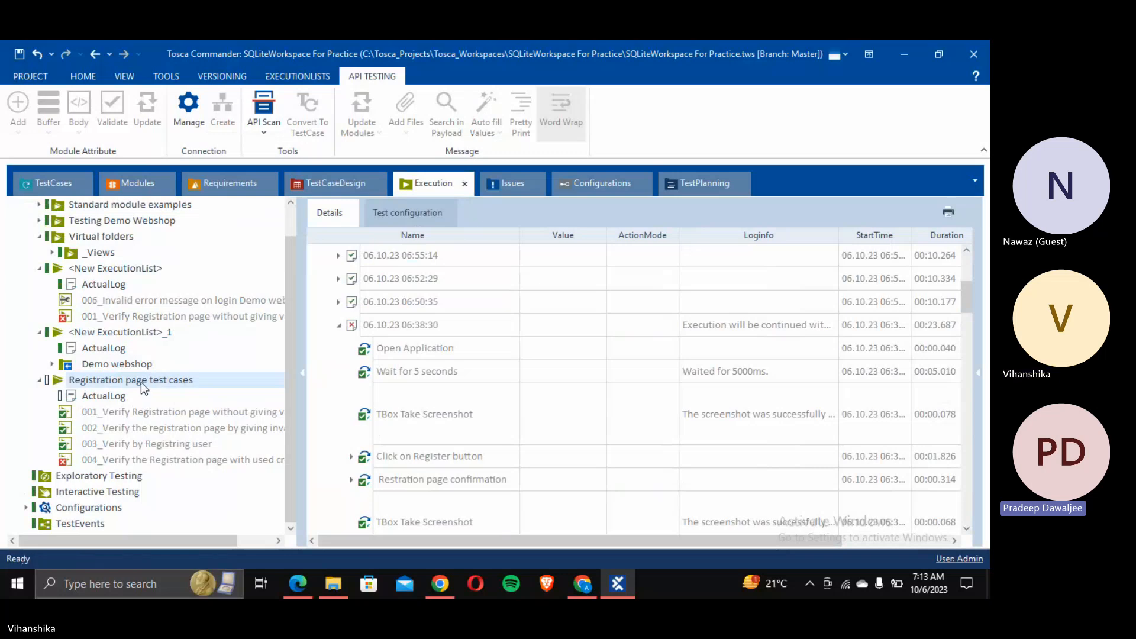
pyautogui.rightClick(141, 382)
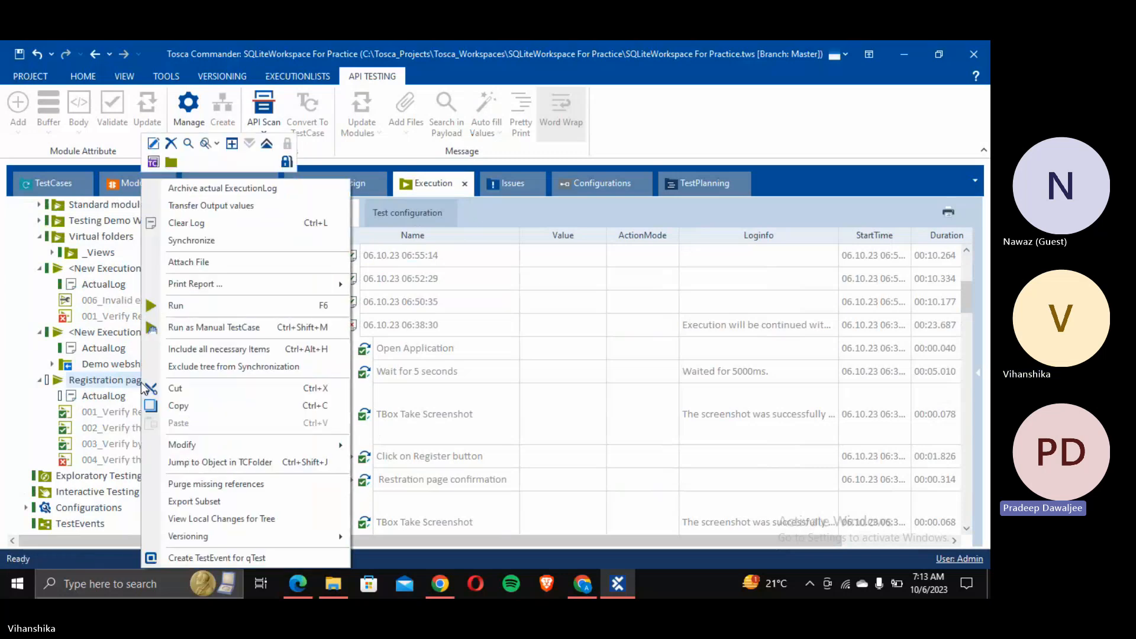
pyautogui.click(182, 304)
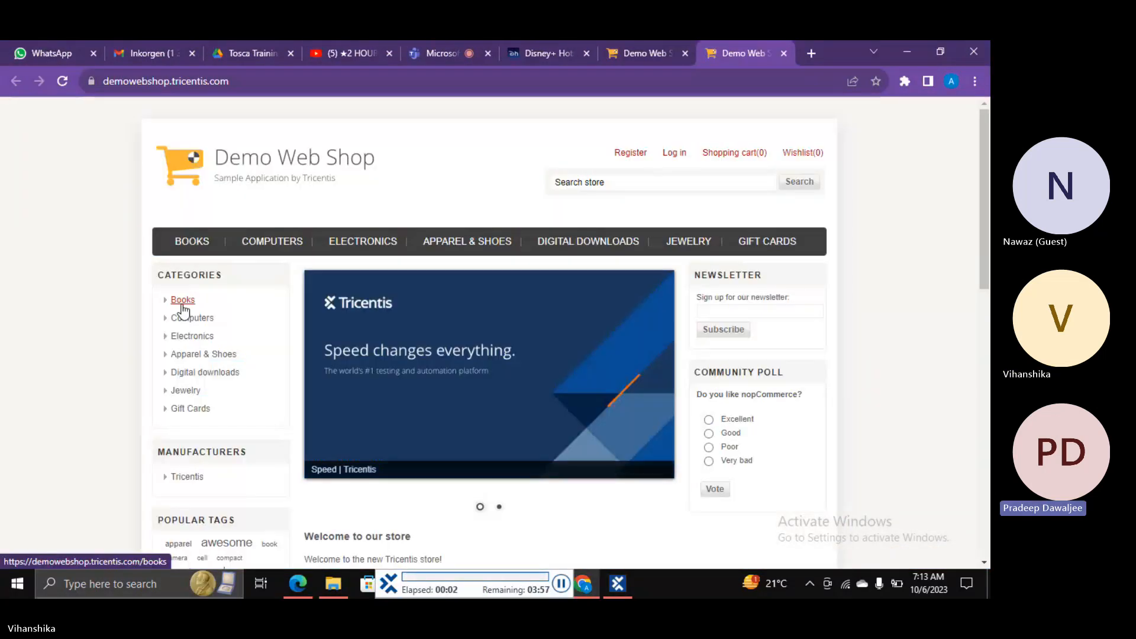
# Step: Close the duplicate Demo Web Shop tab and bring up the registration form
pyautogui.click(685, 48)
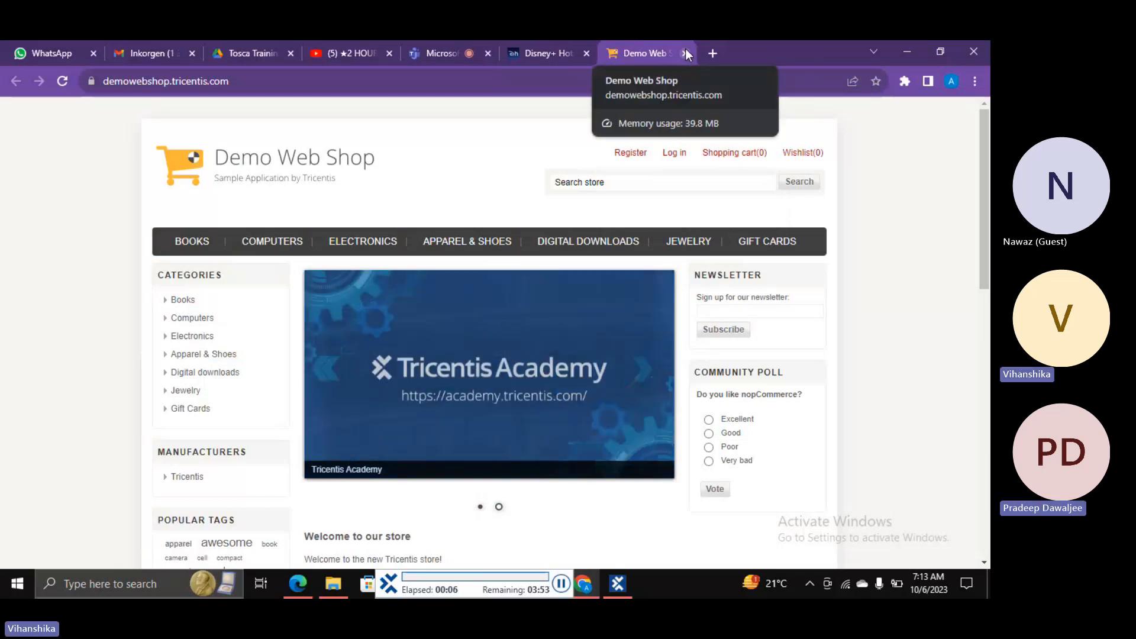
pyautogui.click(629, 155)
pyautogui.scroll(-3, 428, 275)
pyautogui.click(329, 336)
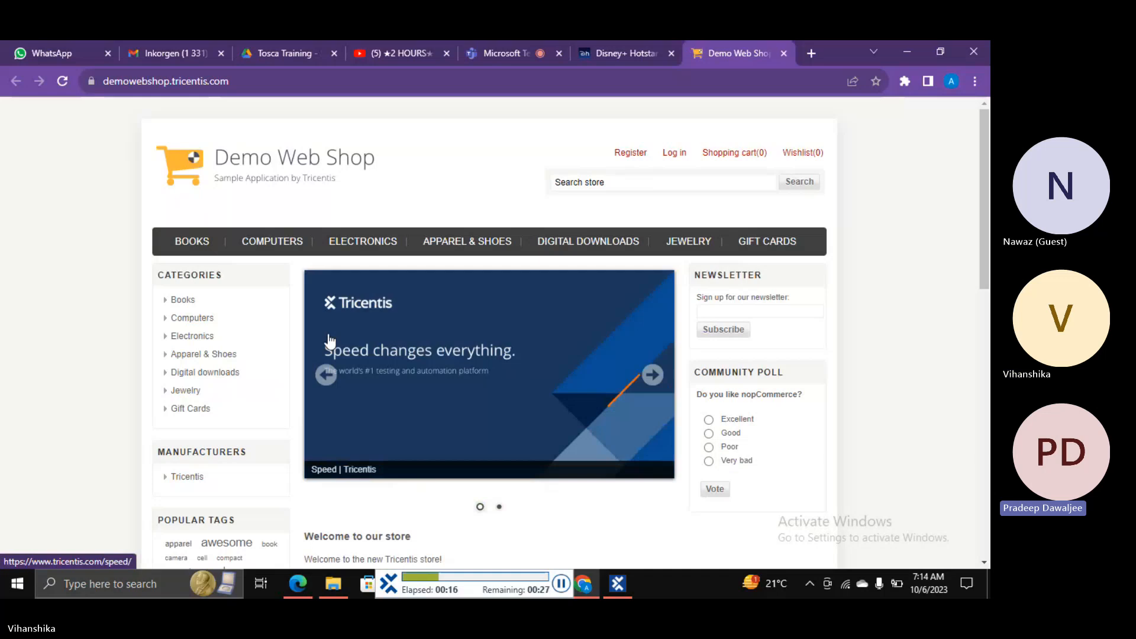
pyautogui.click(629, 158)
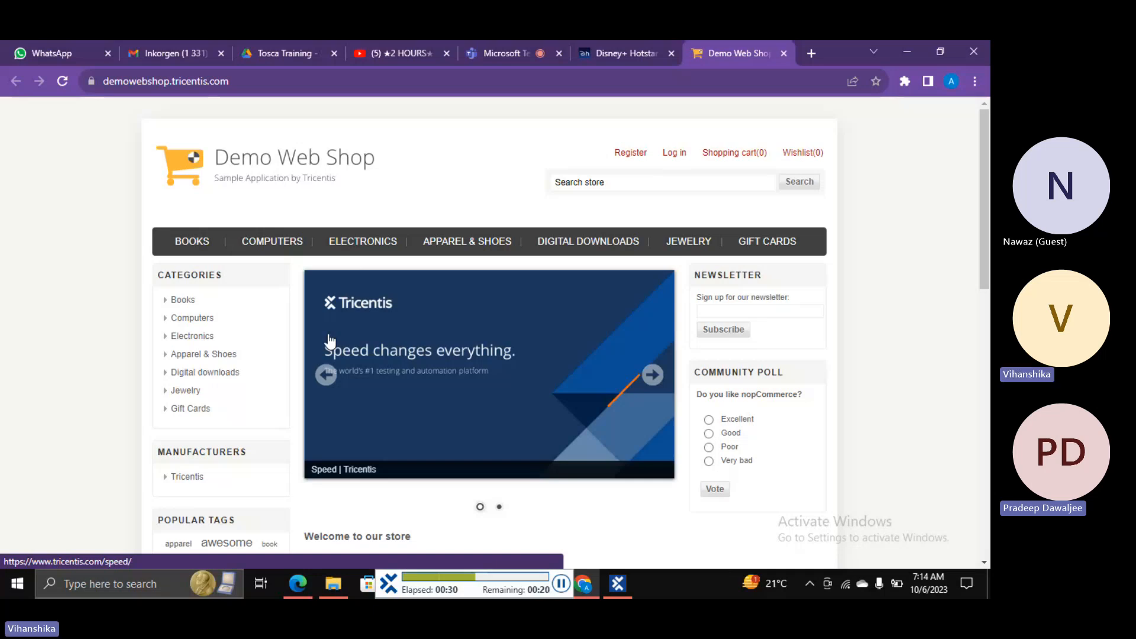
# Step: Submit the filled registration form, continue, pause the run, and return to Tosca Commander
pyautogui.click(629, 159)
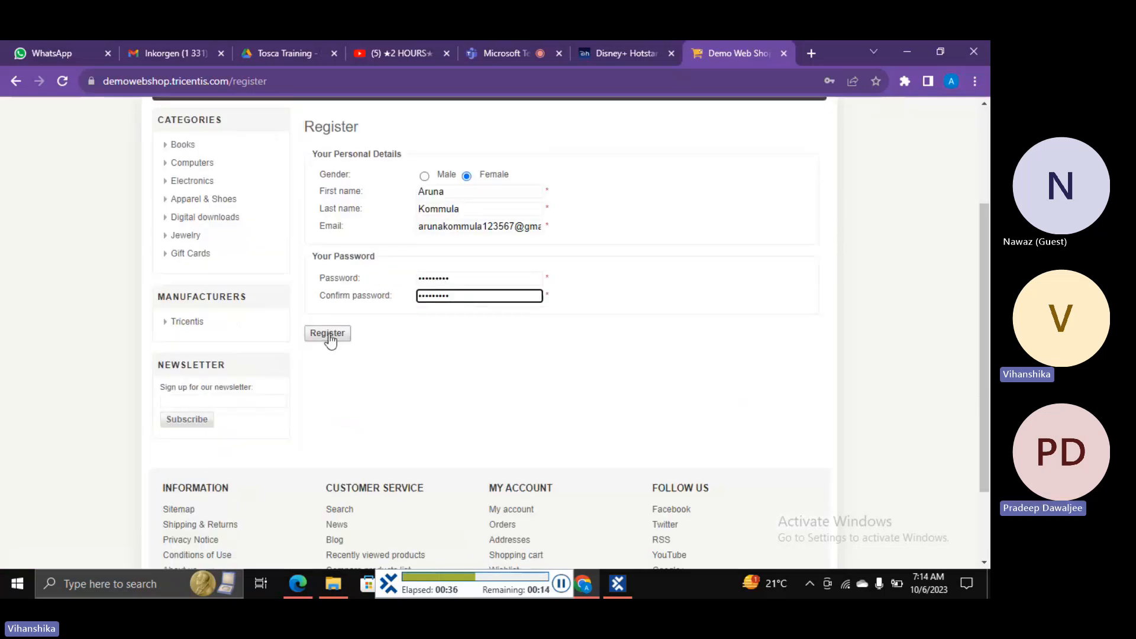
pyautogui.click(328, 333)
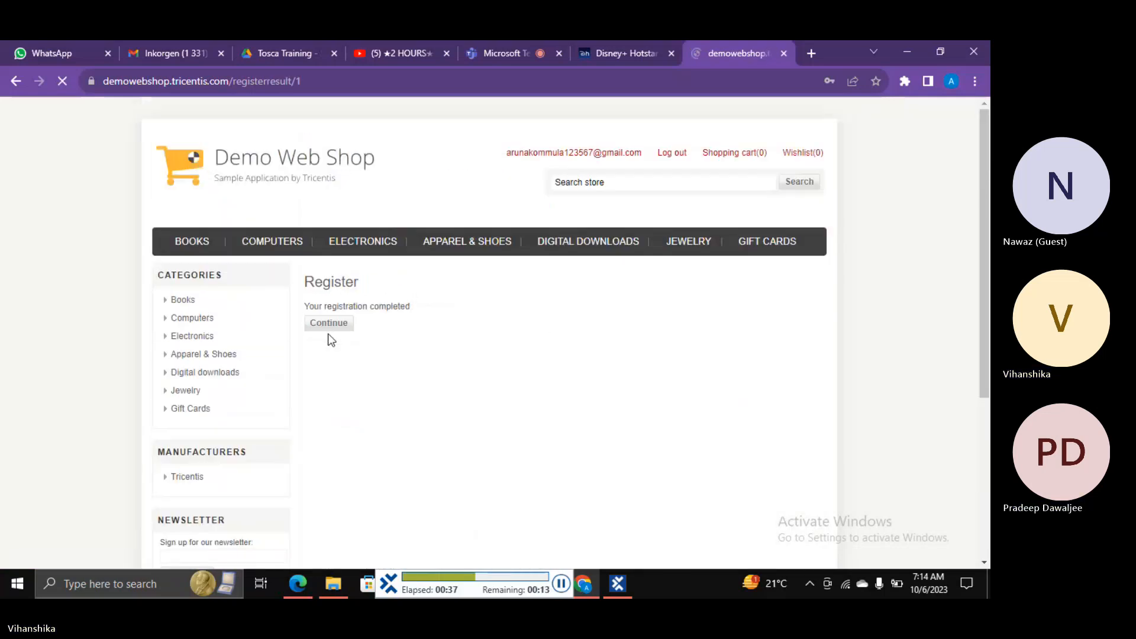
pyautogui.click(329, 324)
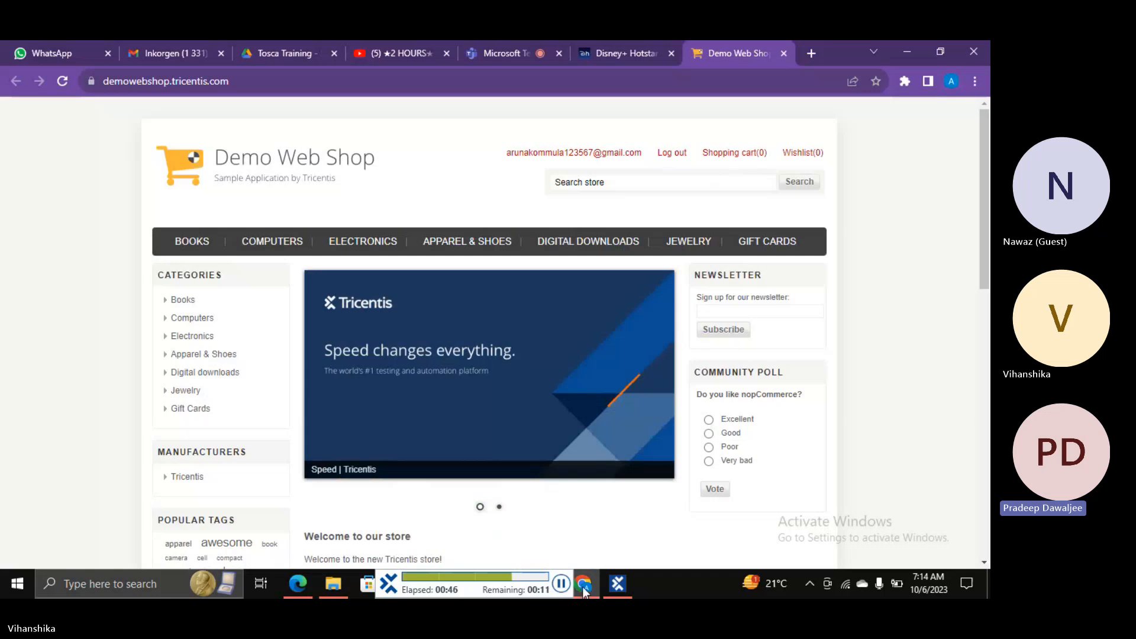
pyautogui.click(562, 584)
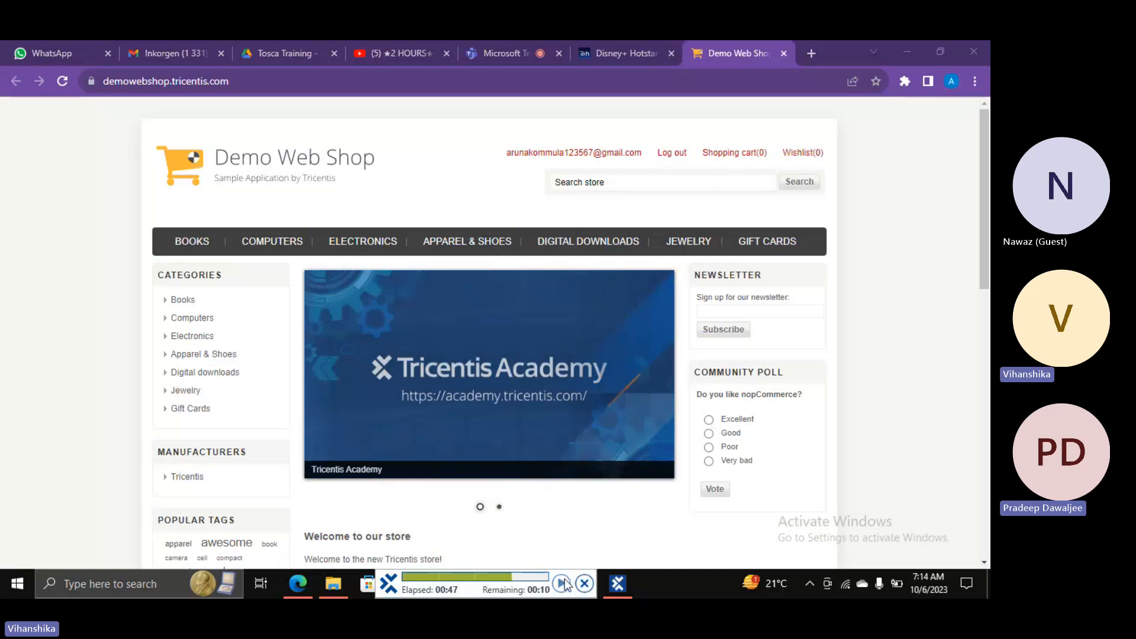
pyautogui.click(624, 579)
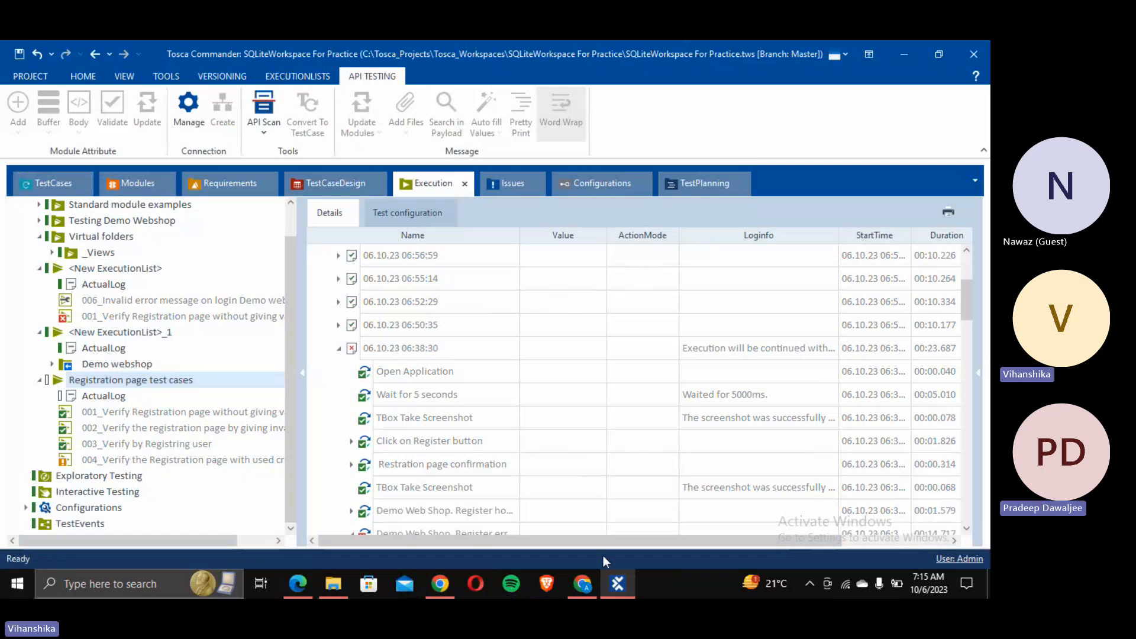
# Step: Change the register step's Email value by entering 8 and commit it
pyautogui.click(40, 185)
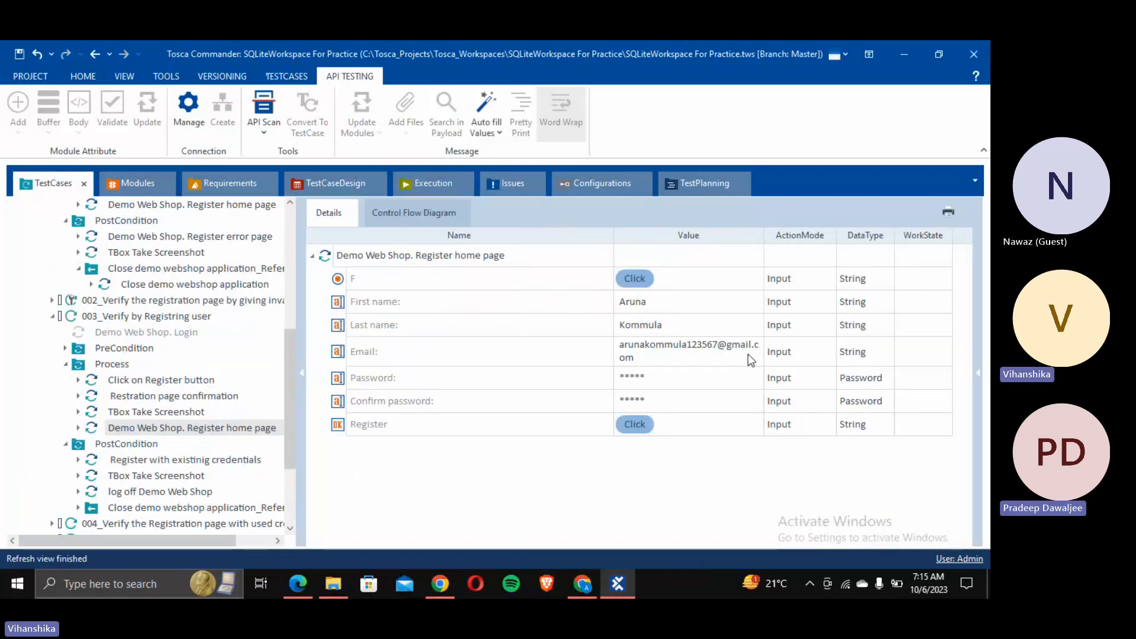
pyautogui.click(722, 350)
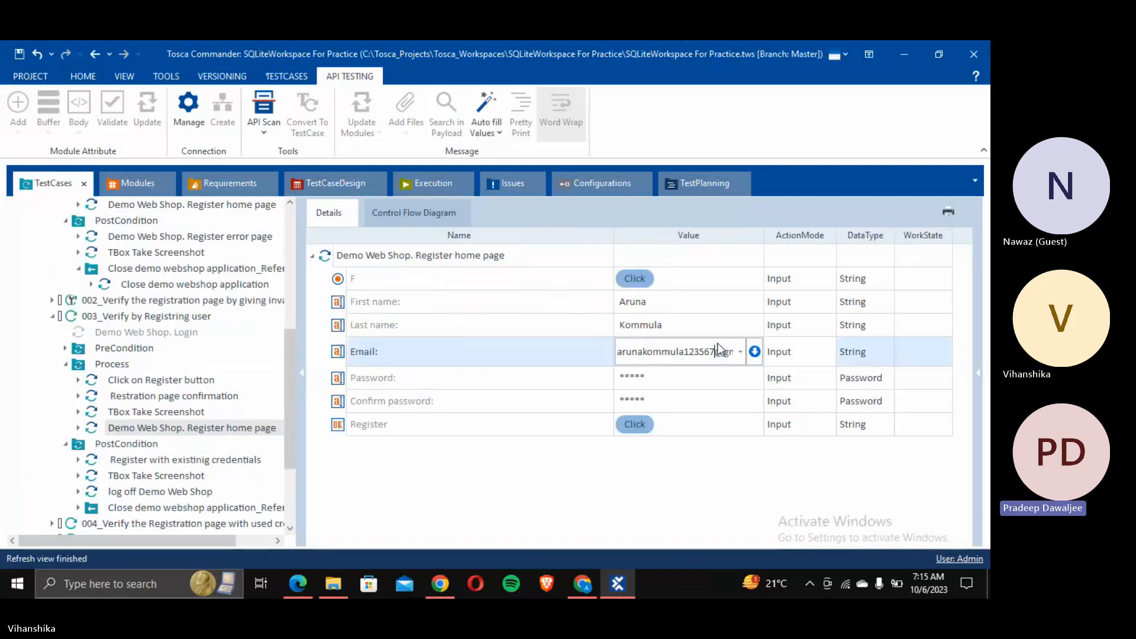
pyautogui.write('8')
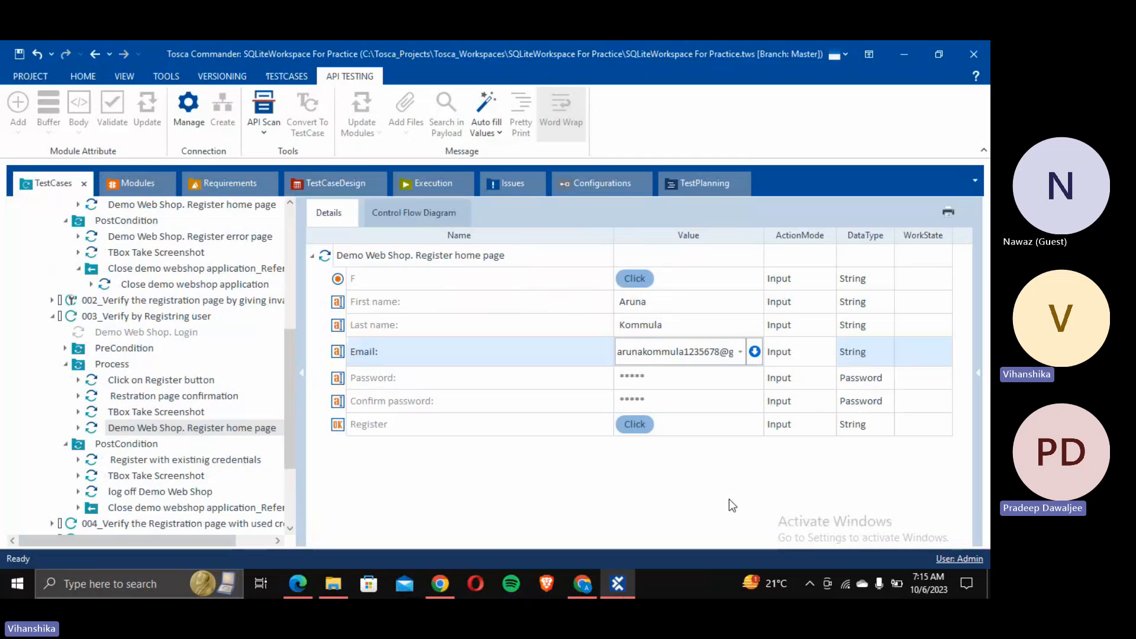
pyautogui.press('Return')
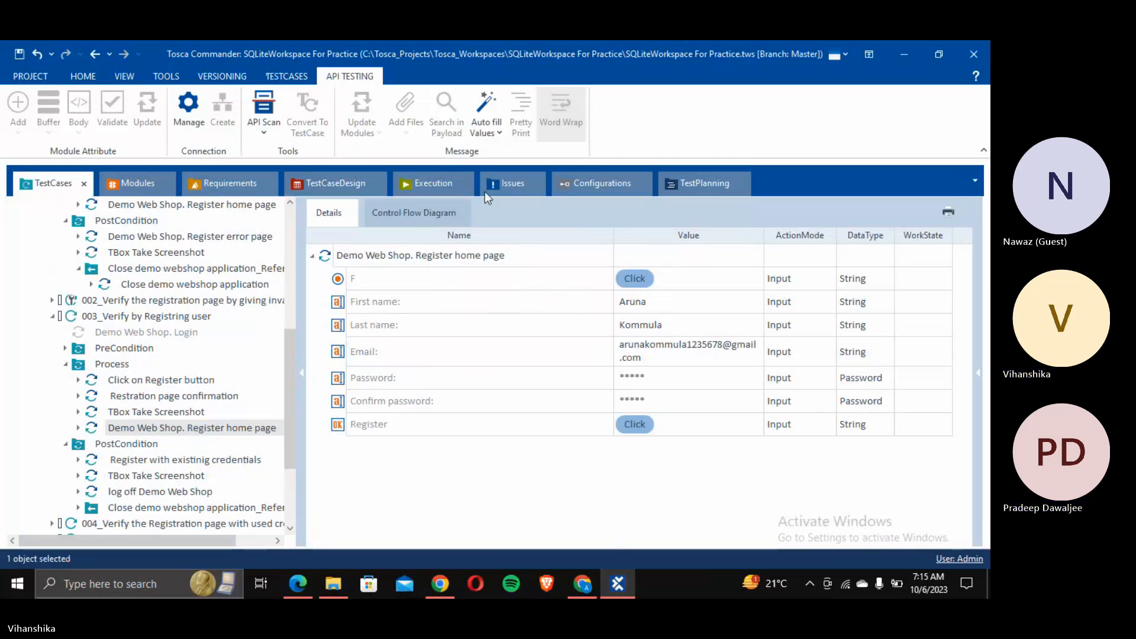
# Step: In the execution lists, select 003_Verify by Registring user and the Registration page test cases list
pyautogui.click(437, 182)
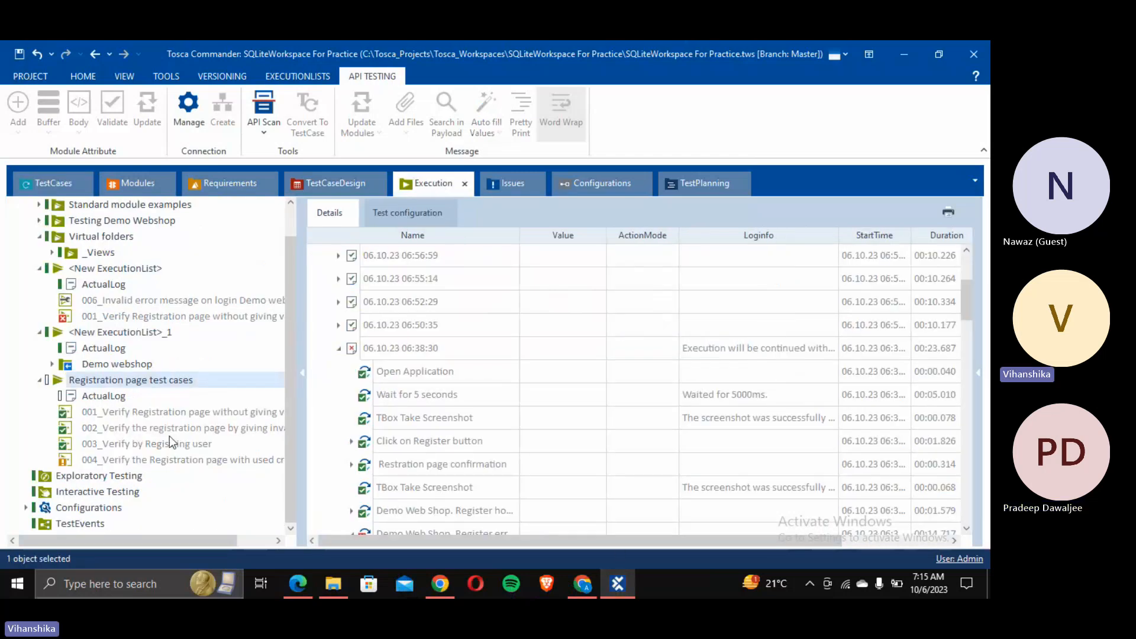
pyautogui.click(161, 439)
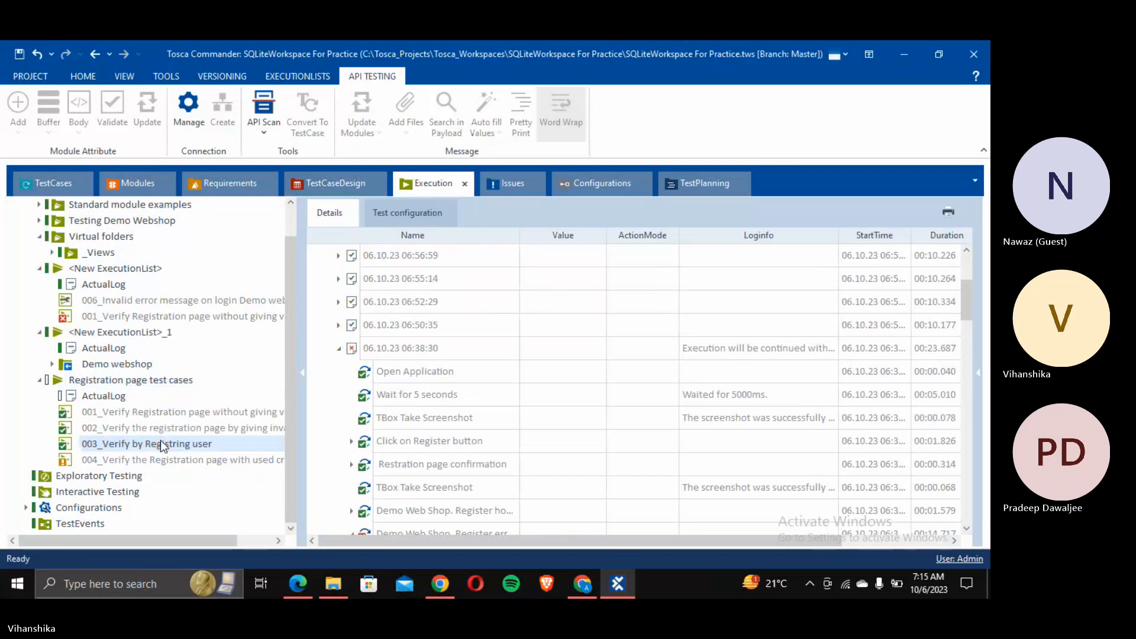
pyautogui.rightClick(161, 441)
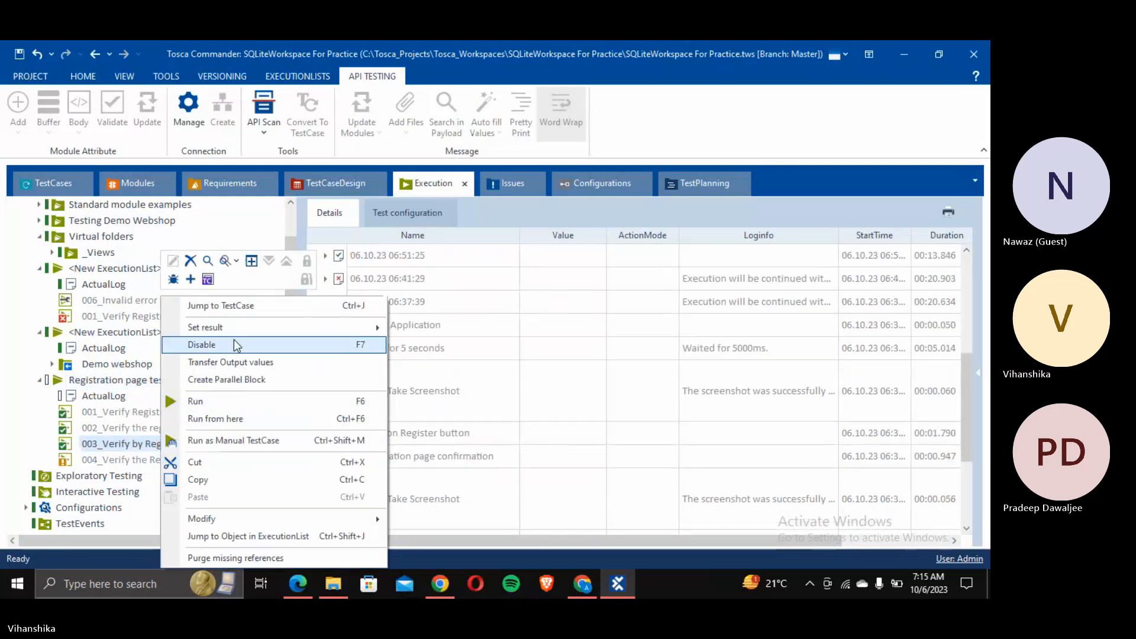
pyautogui.click(3, 451)
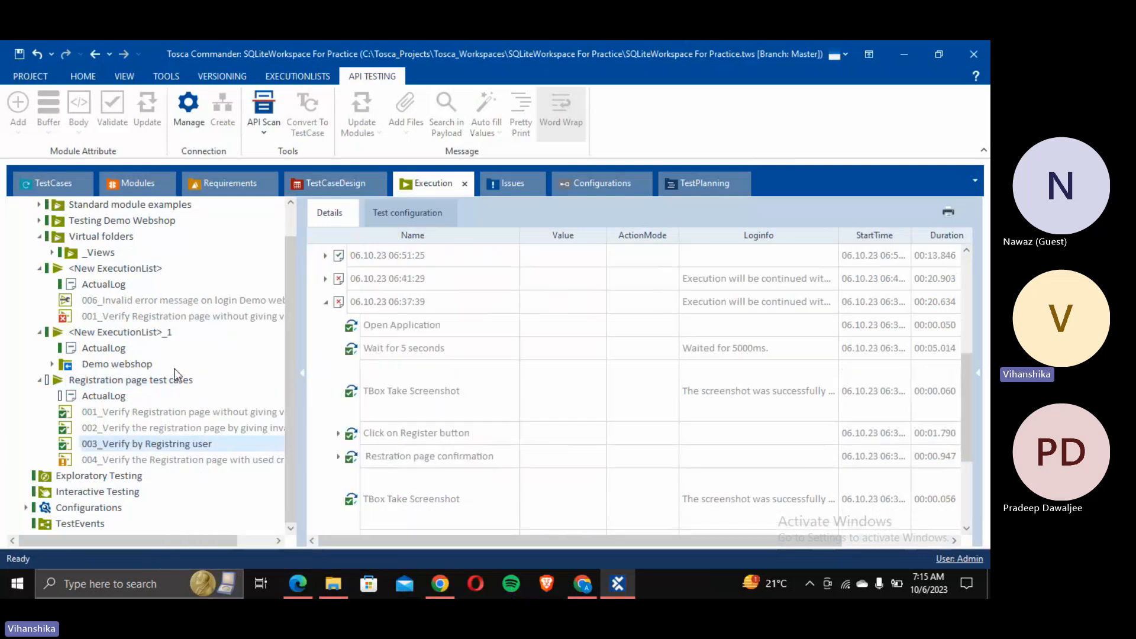
pyautogui.click(146, 384)
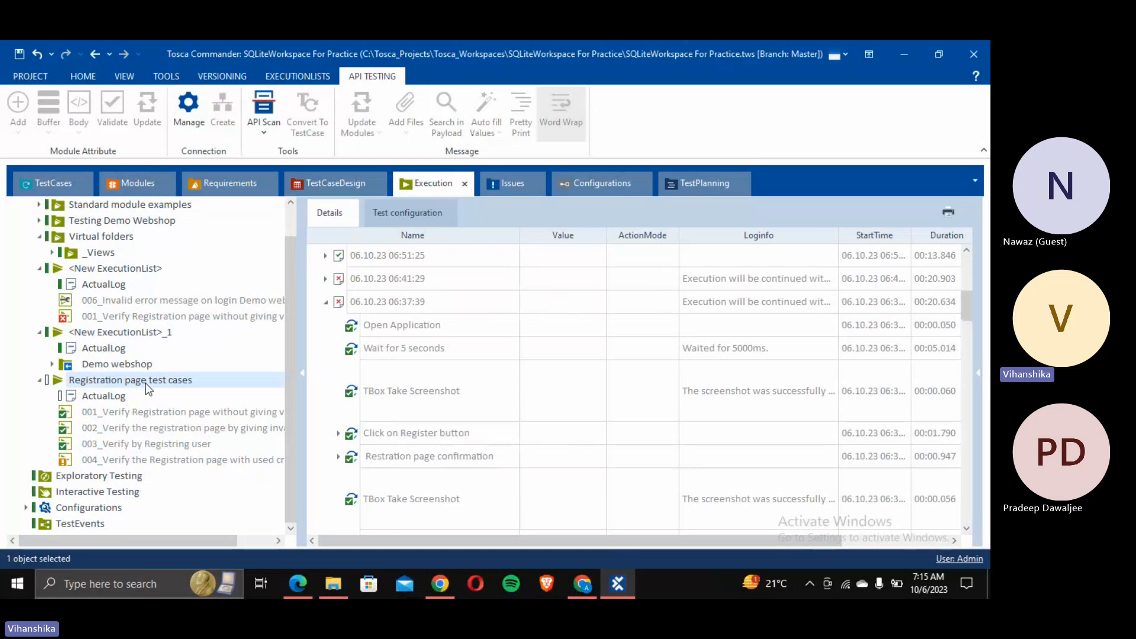
pyautogui.click(146, 384)
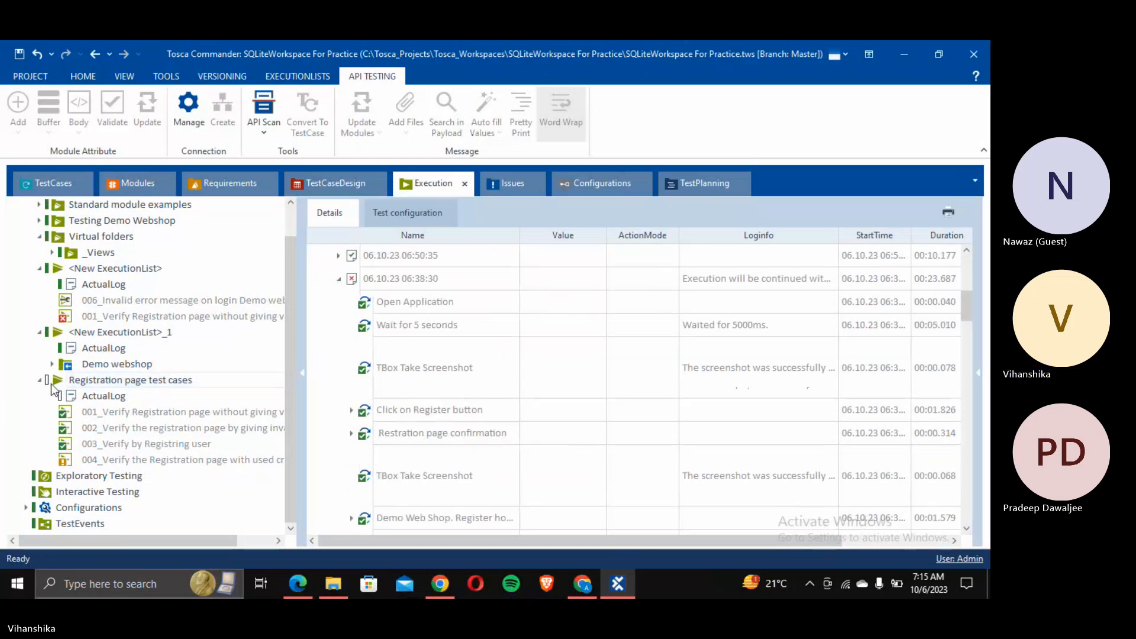
pyautogui.press('Return')
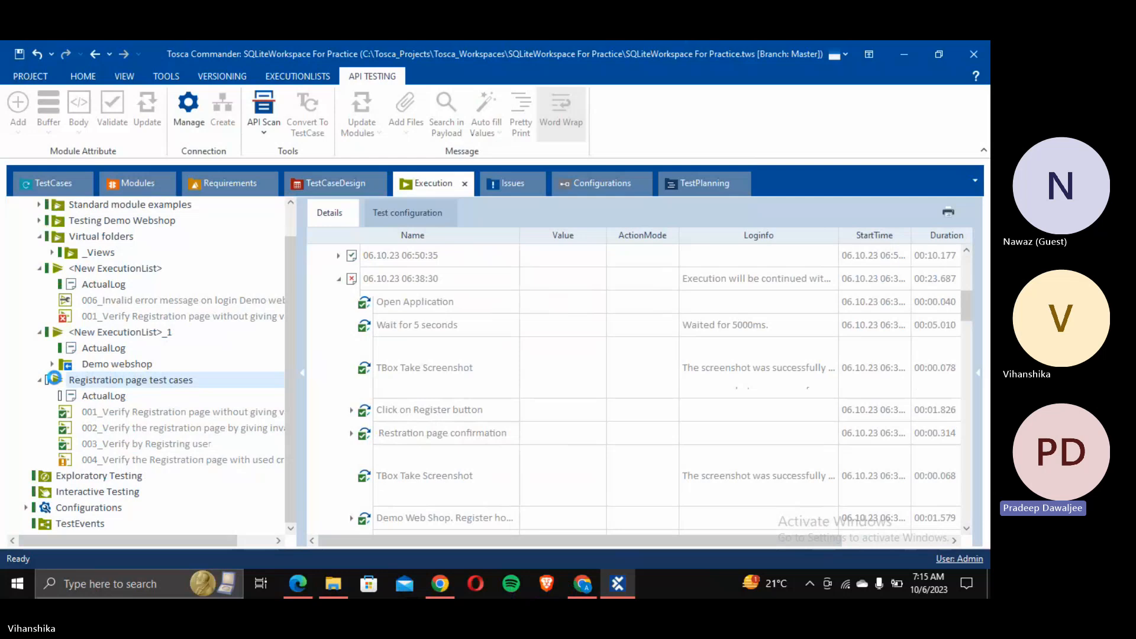
# Step: Synchronize the Registration page test cases list, then run 003_Verify by Registring user
pyautogui.rightClick(58, 383)
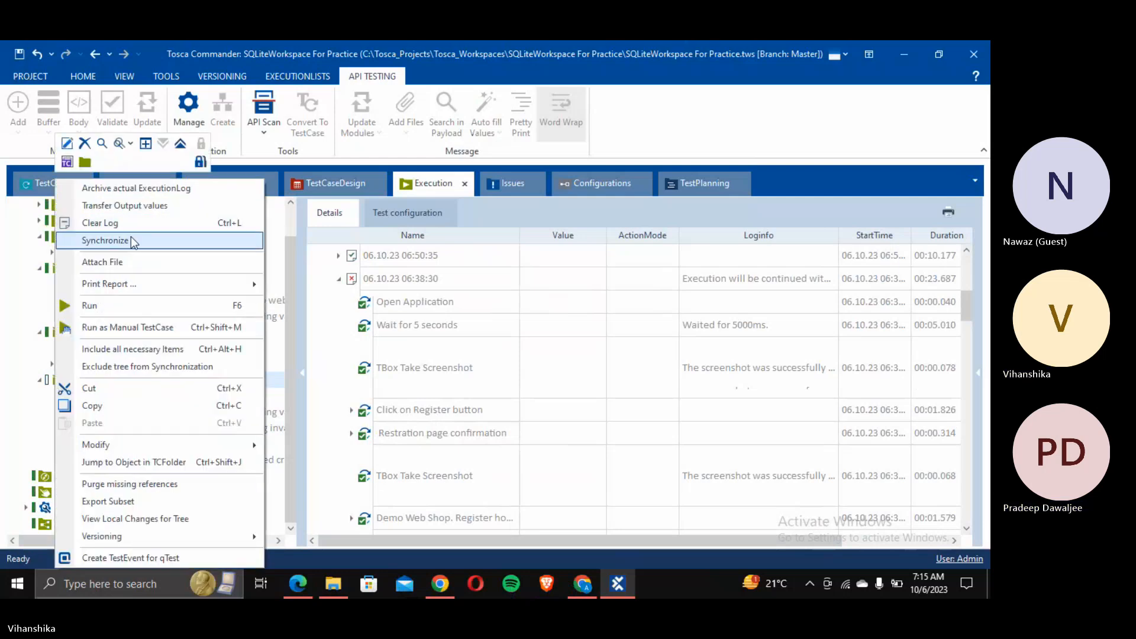
pyautogui.click(131, 240)
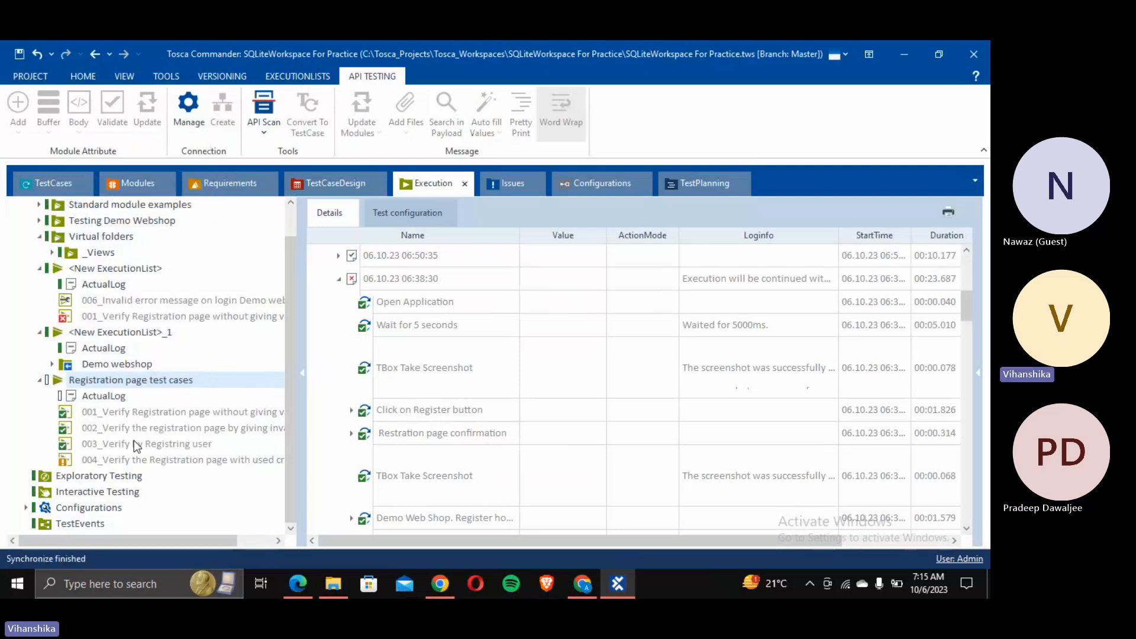
pyautogui.click(134, 443)
pyautogui.rightClick(136, 445)
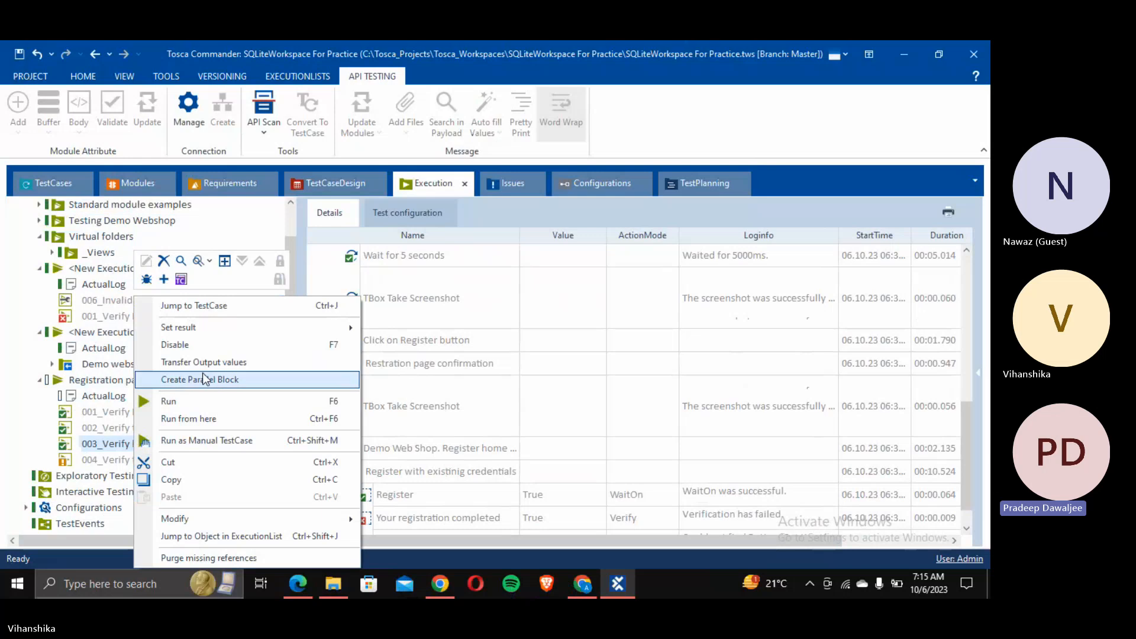
pyautogui.click(187, 406)
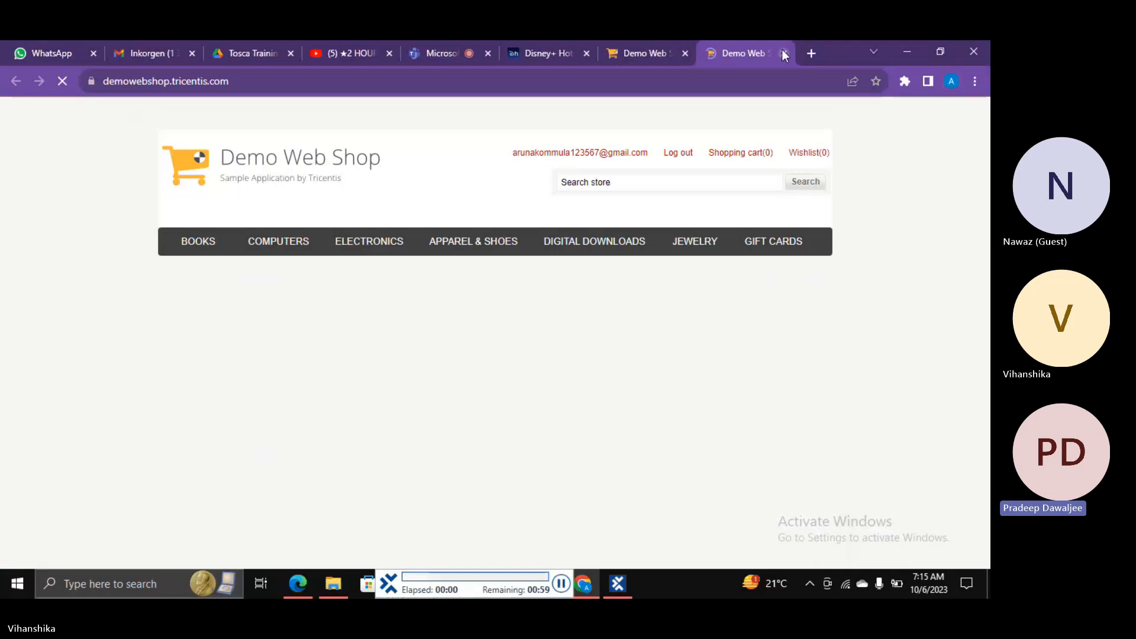
# Step: Close the duplicate tab, log out, and register a new user through the form
pyautogui.click(684, 53)
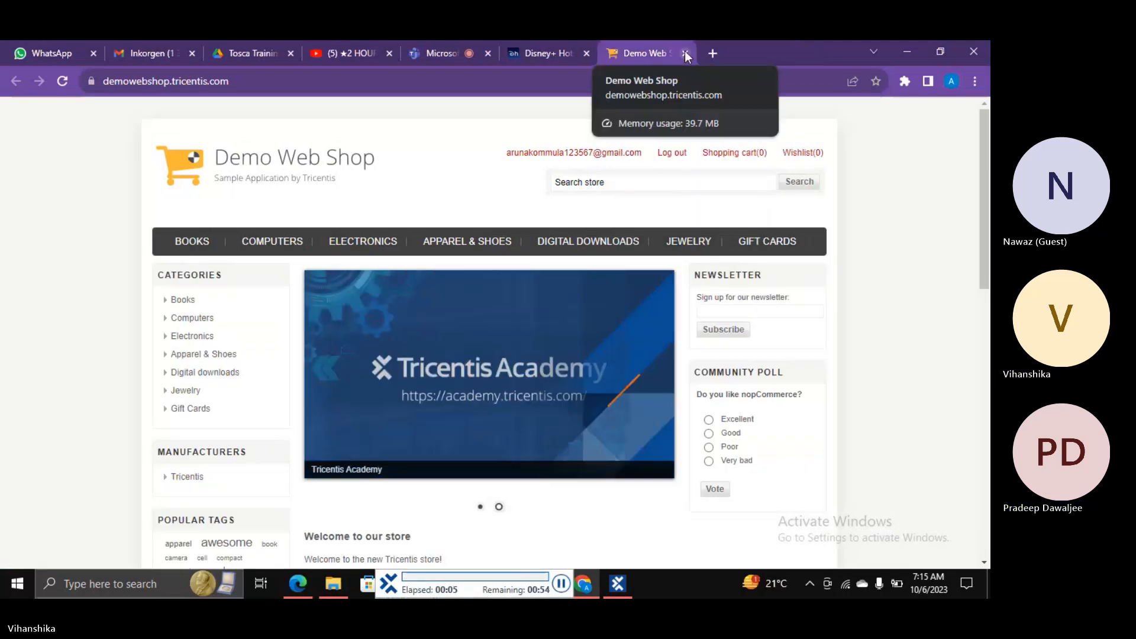
pyautogui.click(672, 154)
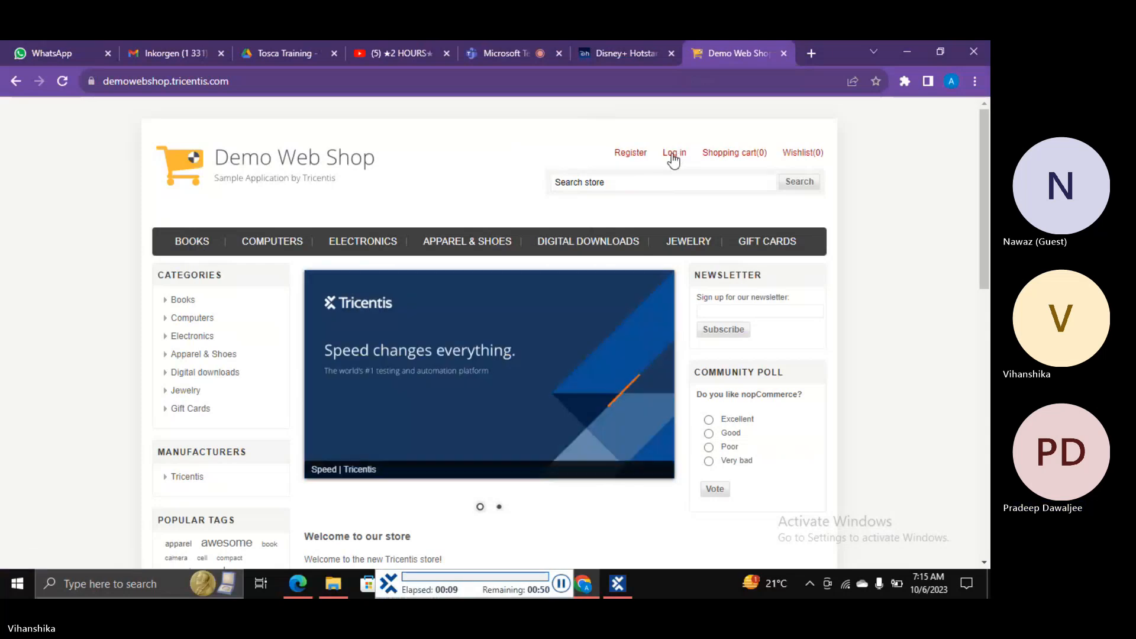
pyautogui.click(629, 155)
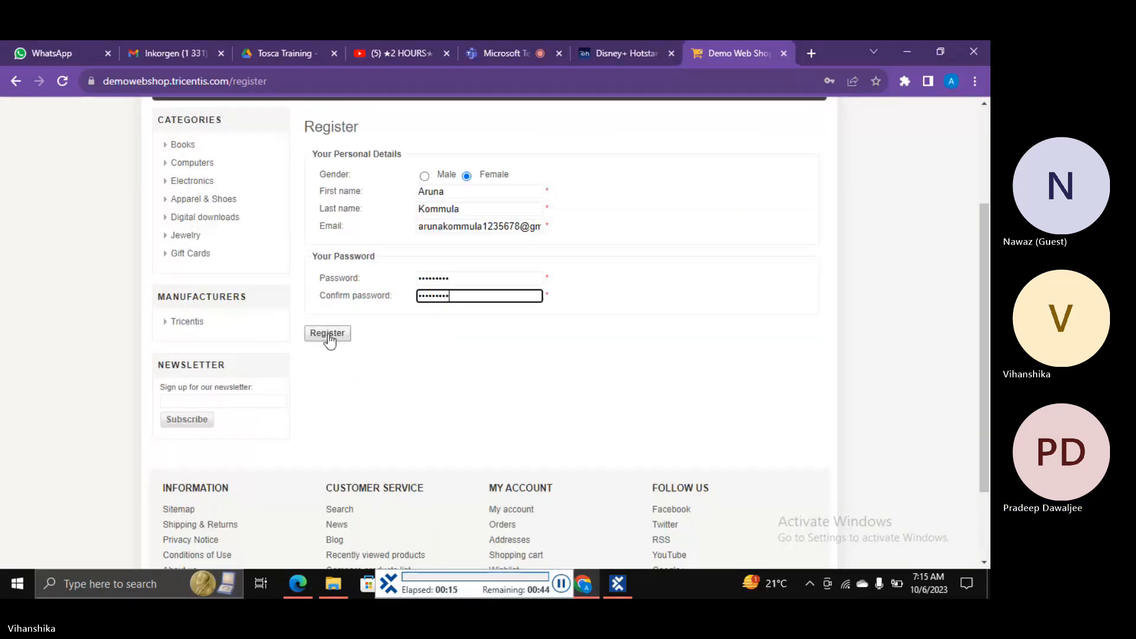
pyautogui.click(328, 334)
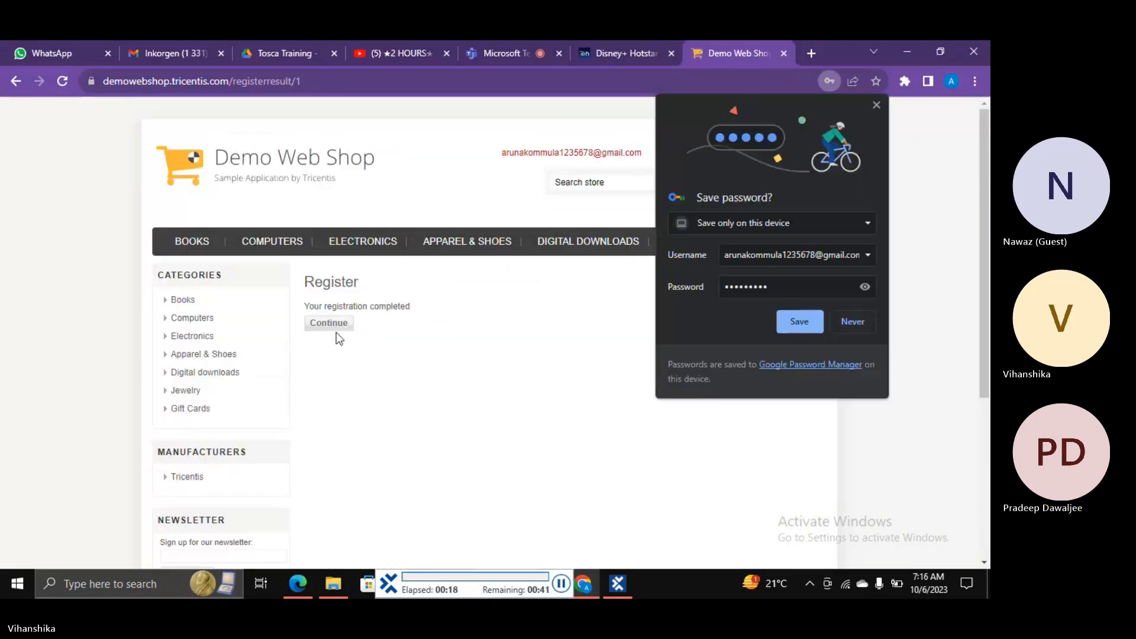
pyautogui.click(330, 325)
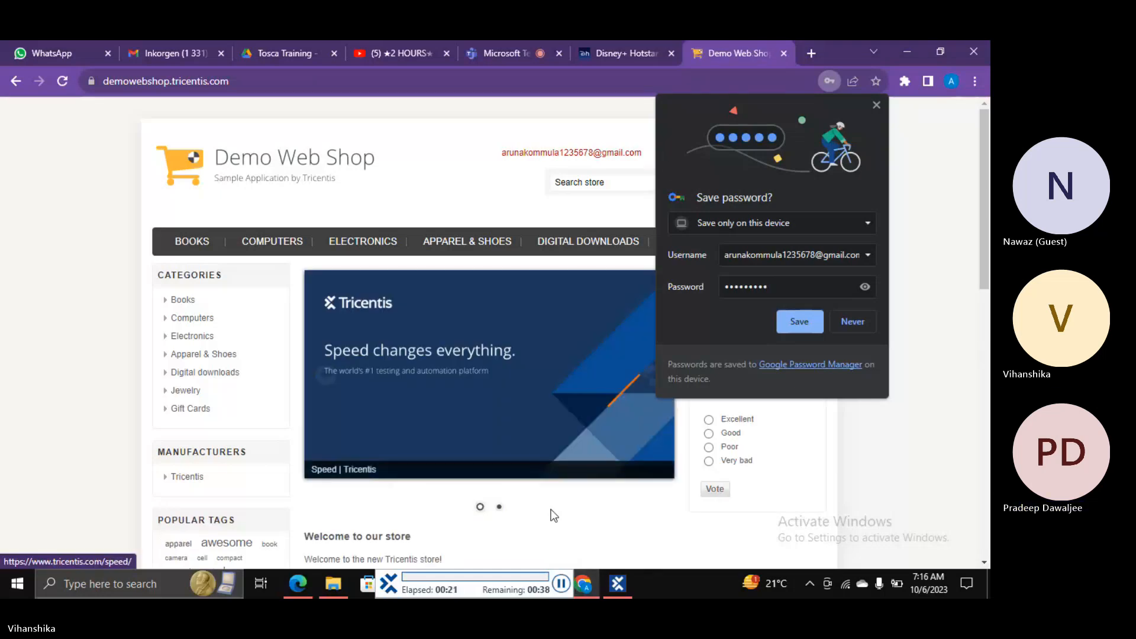
# Step: Close the Disney+ Hotstar tab and return to Tosca Commander
pyautogui.click(669, 154)
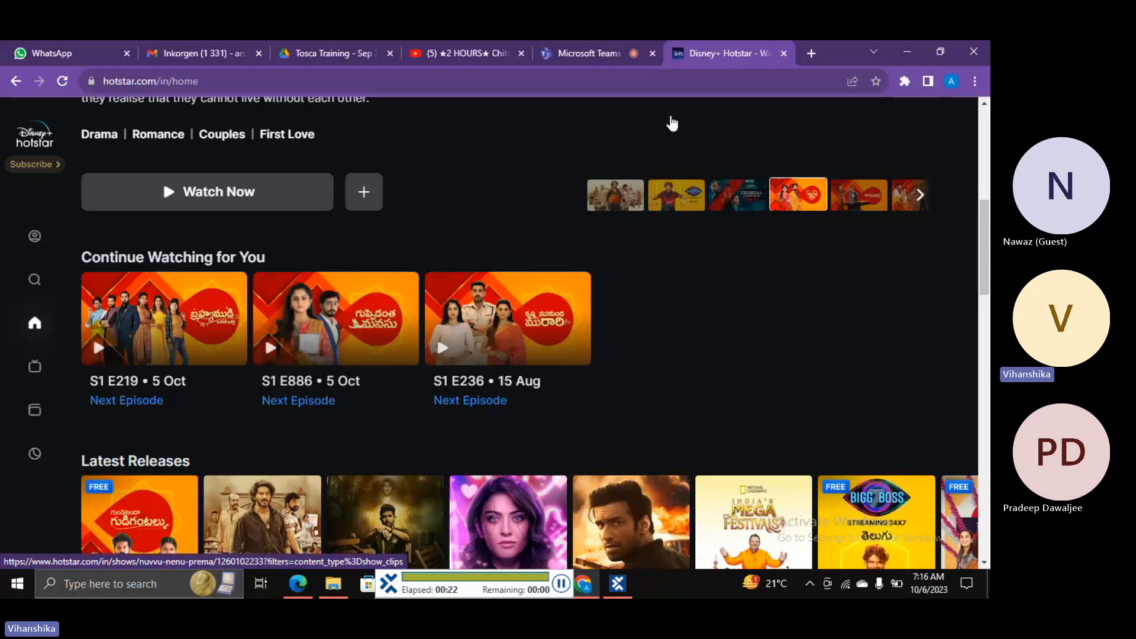
pyautogui.click(784, 53)
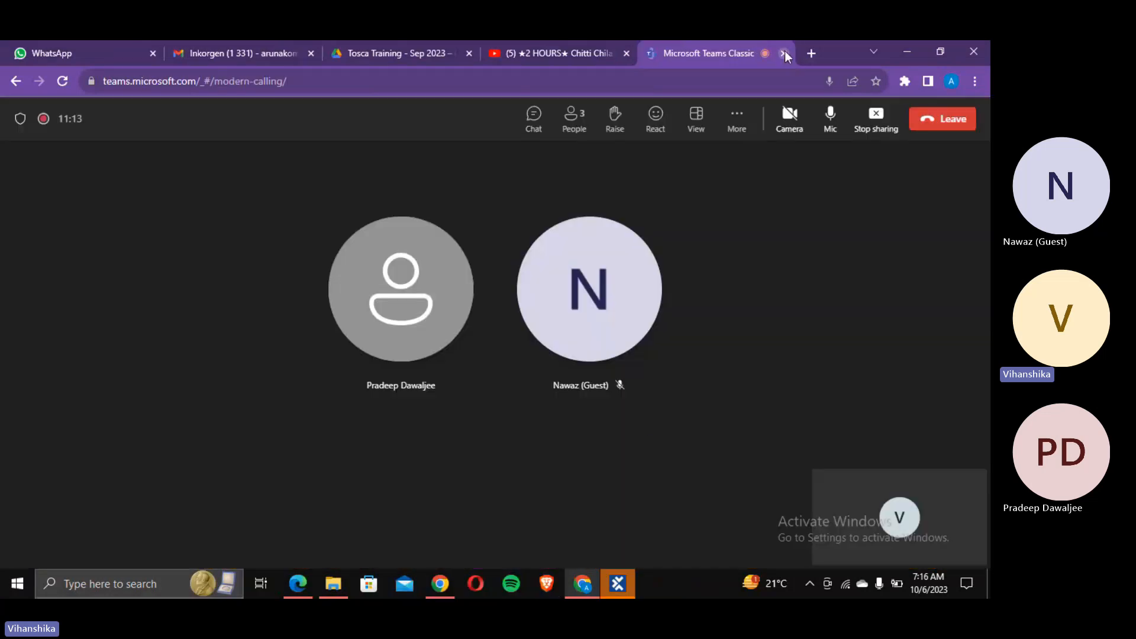
pyautogui.click(619, 585)
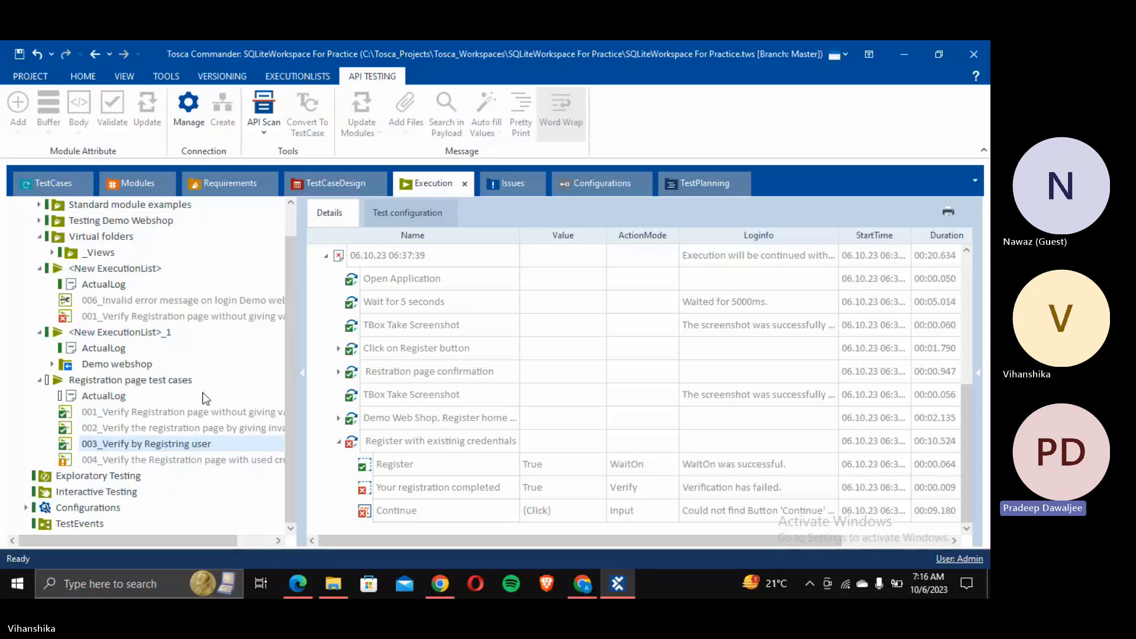
# Step: Select the Register with existing credentials step under PostCondition in the TestCases tree
pyautogui.click(53, 191)
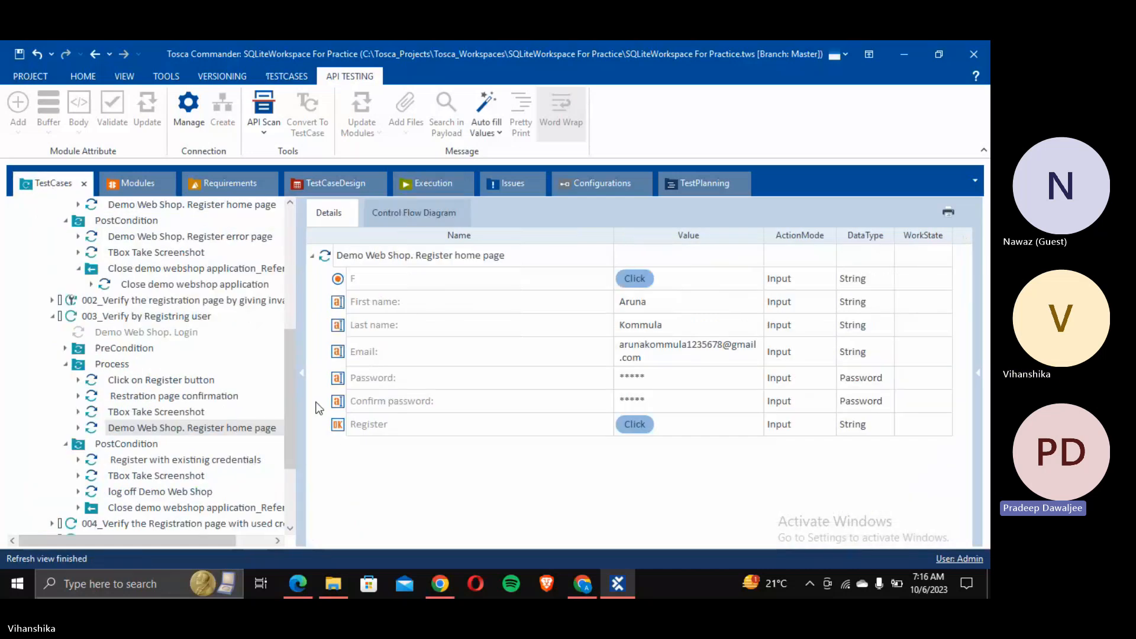
pyautogui.moveTo(293, 399); pyautogui.dragTo(292, 417)
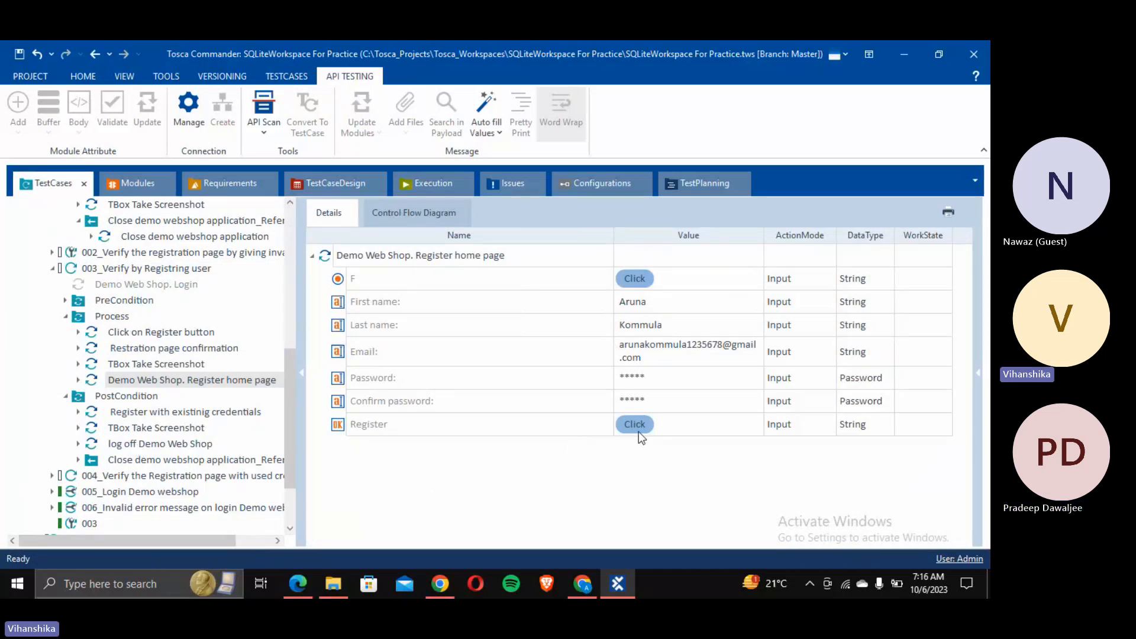
pyautogui.click(125, 415)
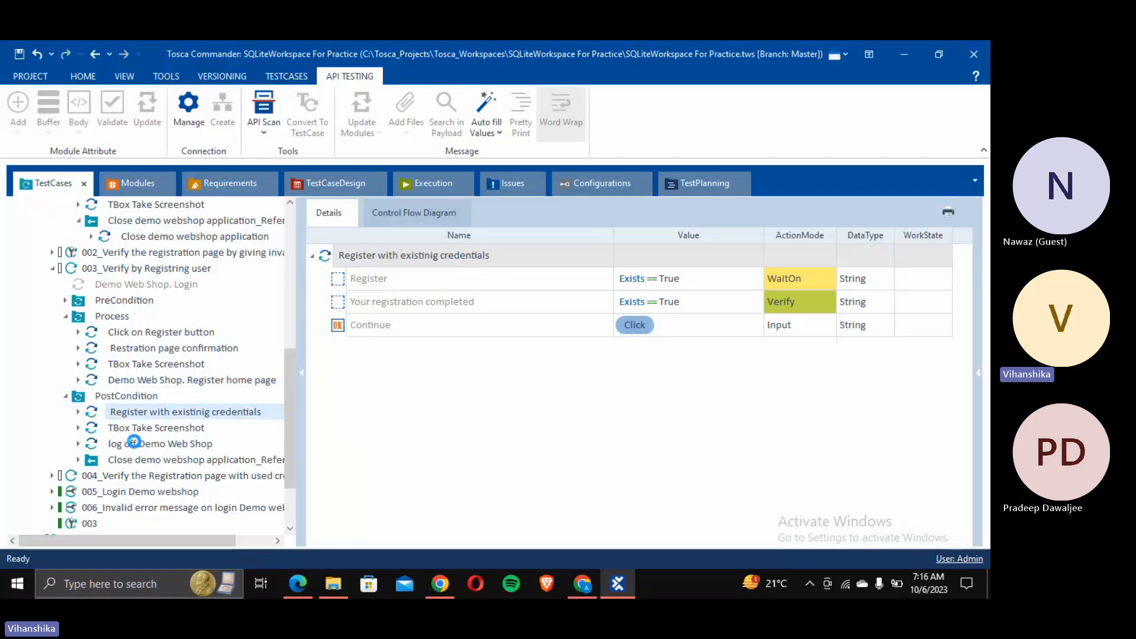
# Step: Disable the log off Demo Web Shop step with the default reason
pyautogui.rightClick(134, 442)
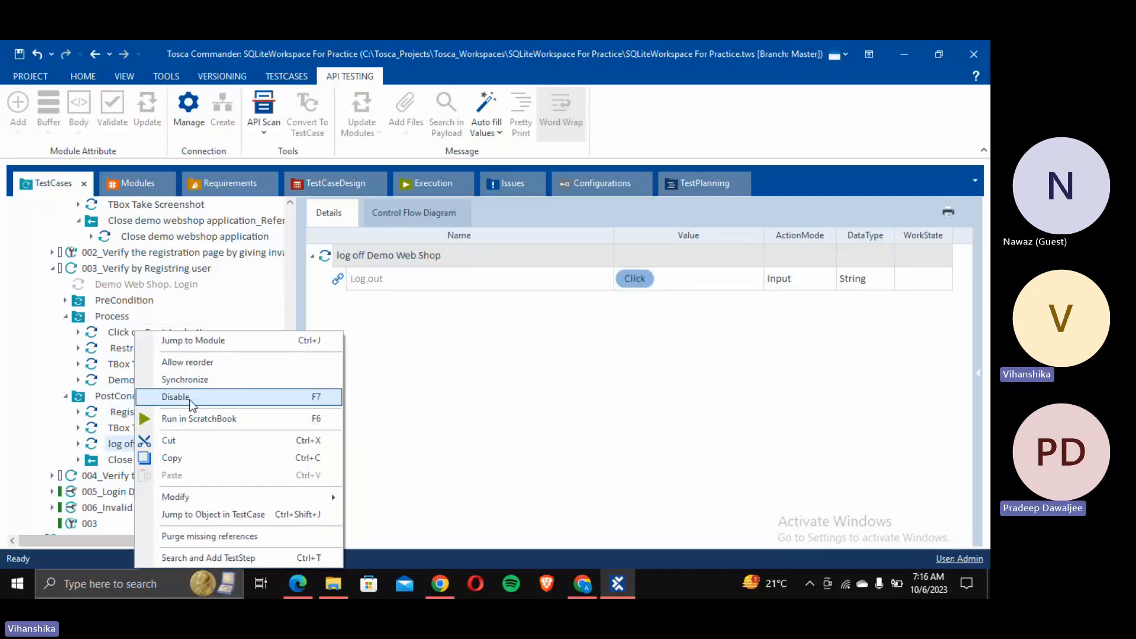
pyautogui.click(189, 397)
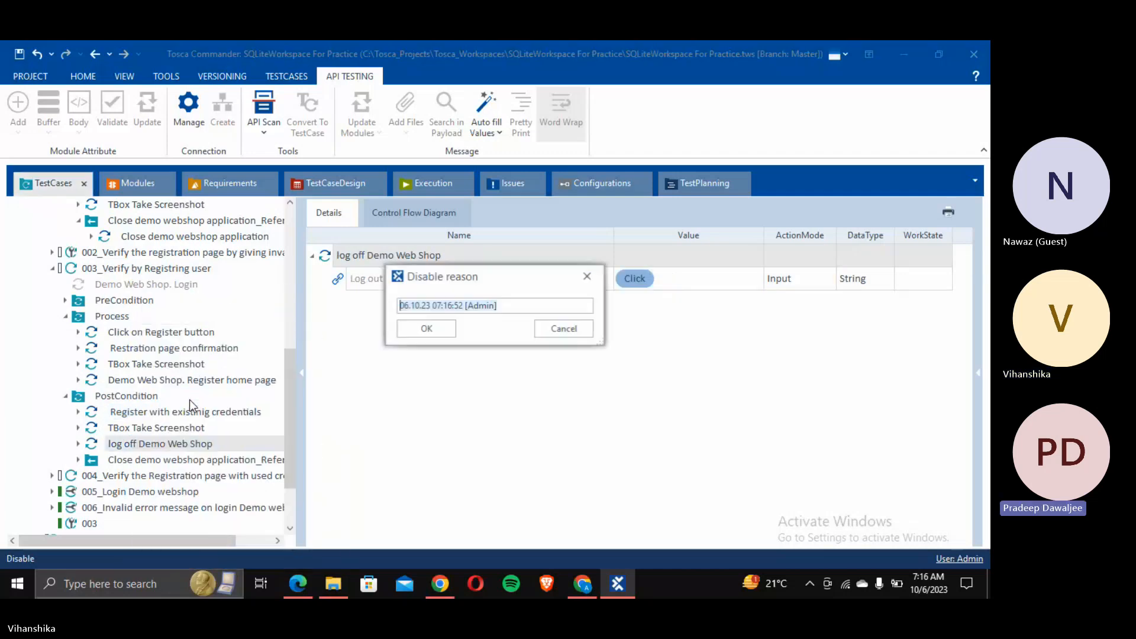
pyautogui.click(425, 330)
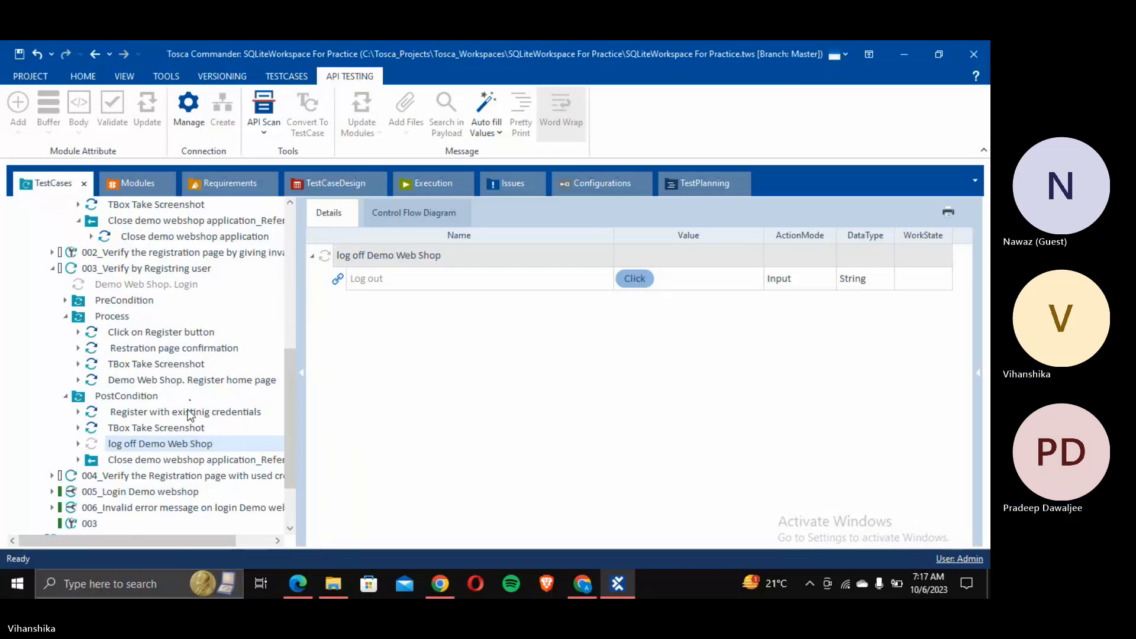
# Step: Delete one digit from the Register home page step's Email input value
pyautogui.click(151, 382)
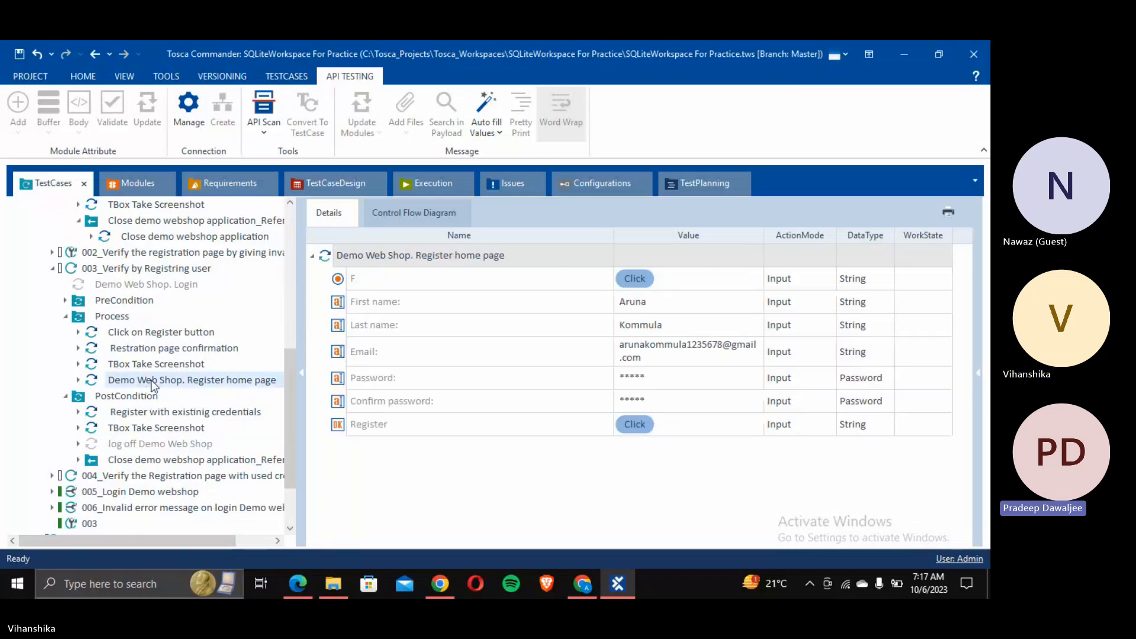
pyautogui.click(721, 350)
pyautogui.click(718, 350)
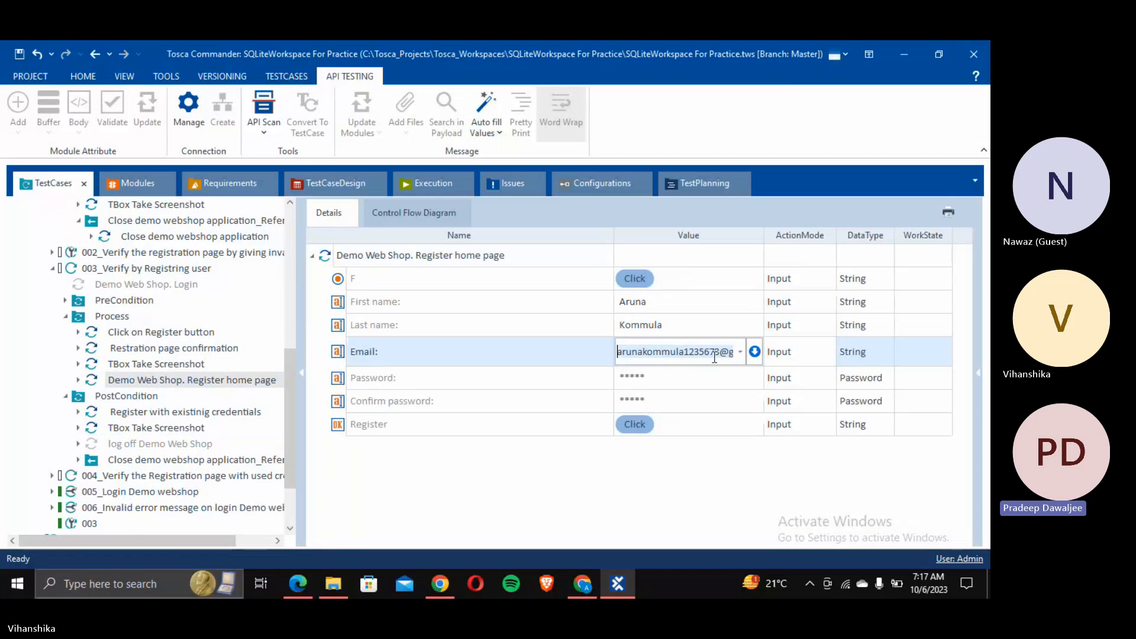
pyautogui.click(716, 351)
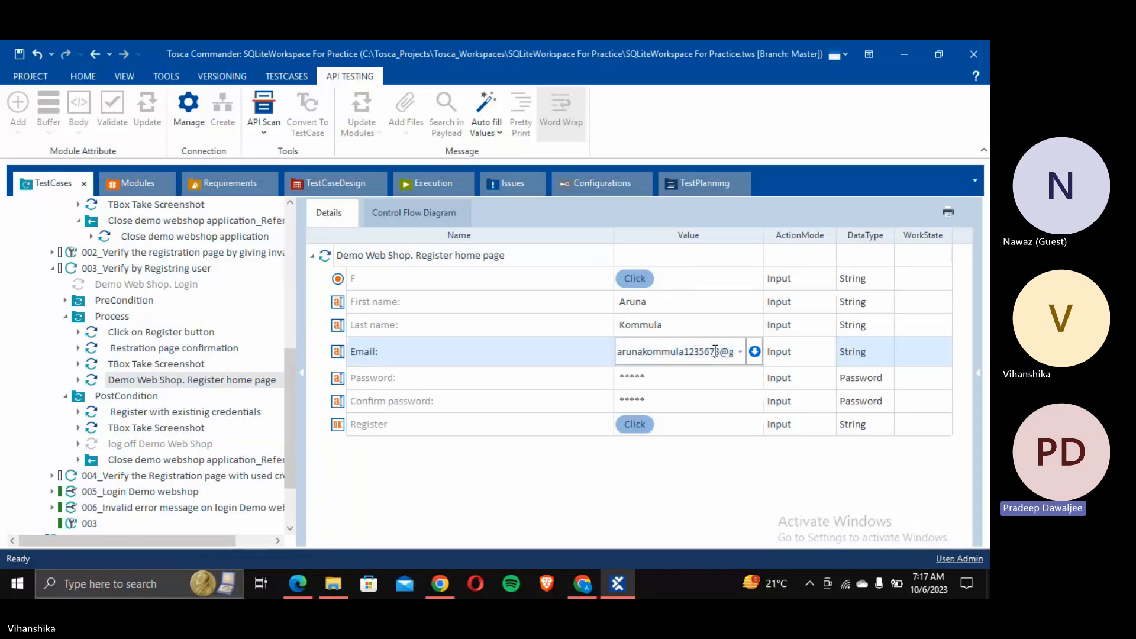
pyautogui.press('BackSpace')
# Step: Disable the Close demo webshop application_Reference step with the default reason
pyautogui.click(154, 460)
pyautogui.rightClick(154, 460)
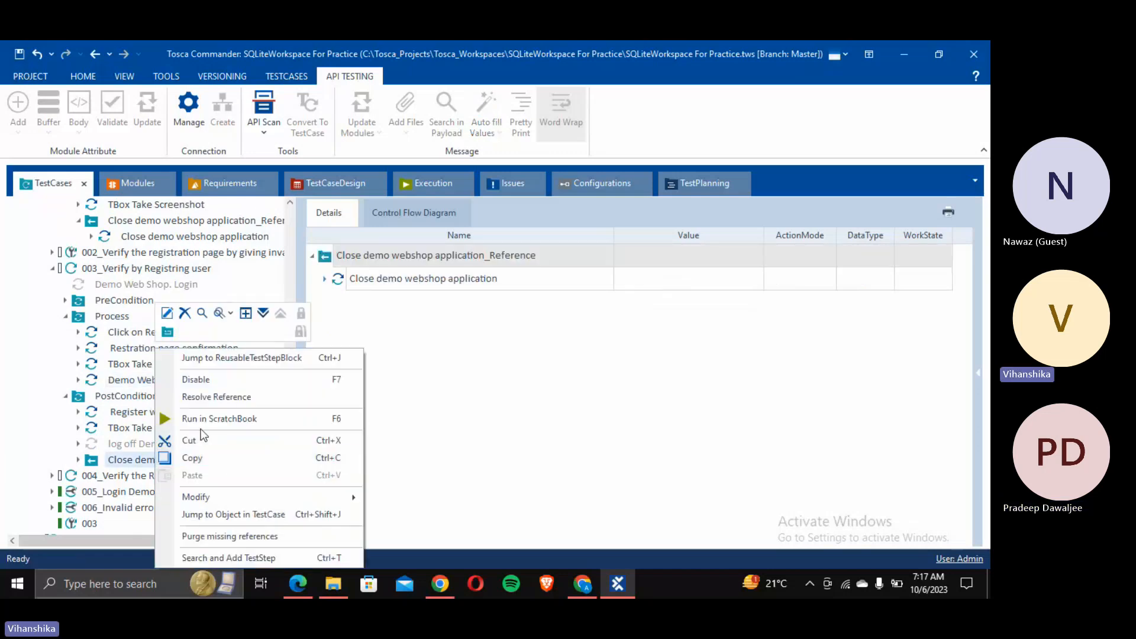
pyautogui.click(205, 383)
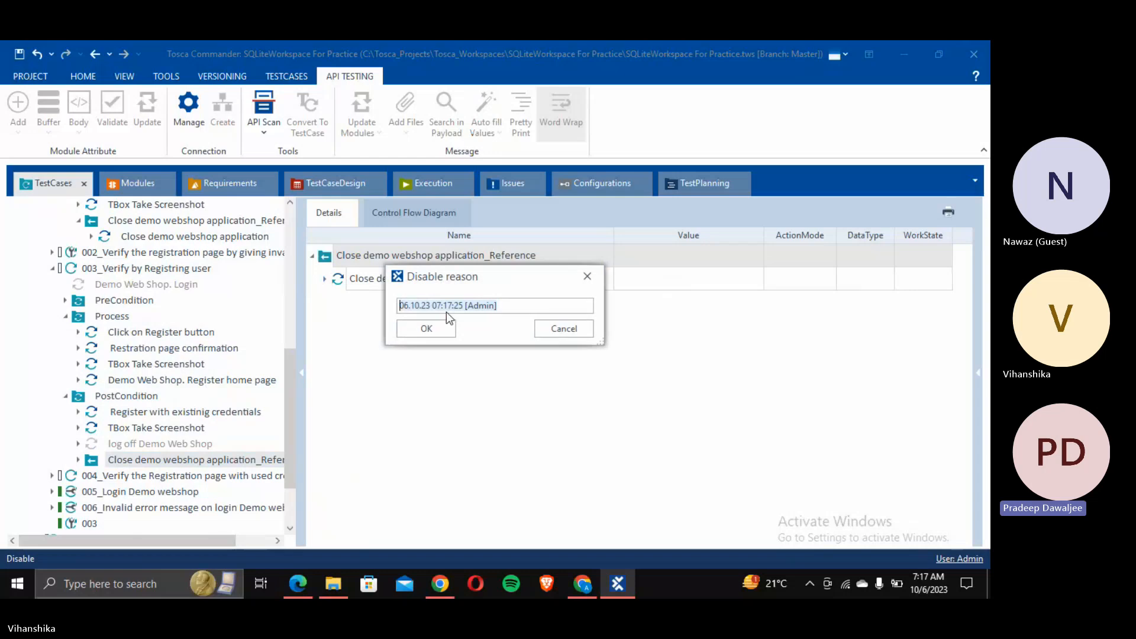
pyautogui.click(407, 327)
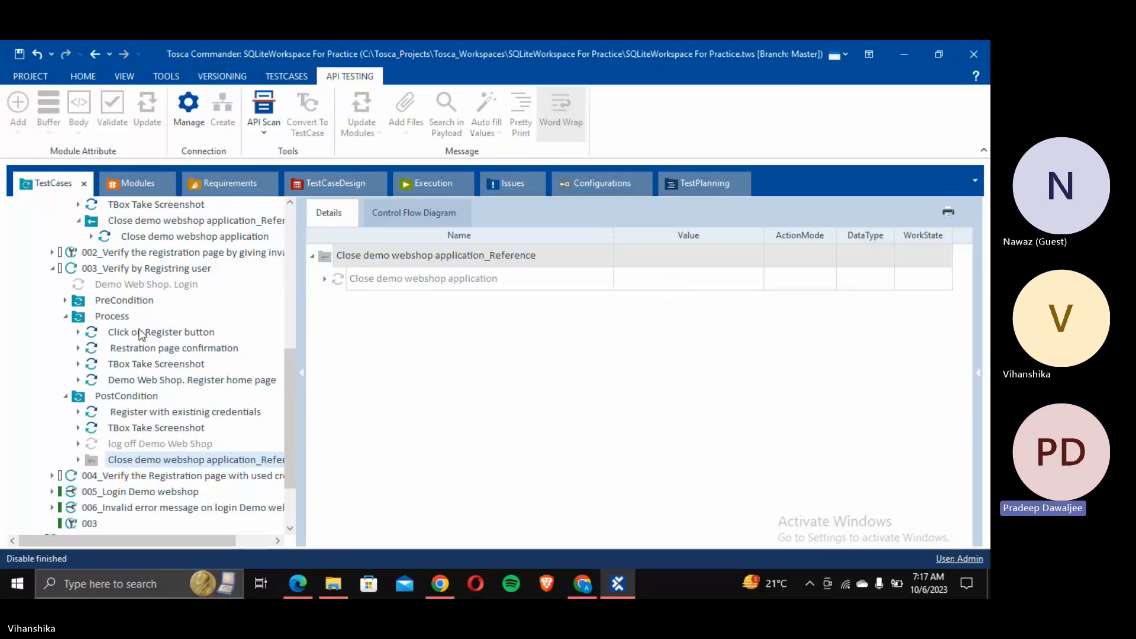
# Step: Run 003_Verify by Registring user in ScratchBook, which logs out and opens the Register page
pyautogui.rightClick(138, 269)
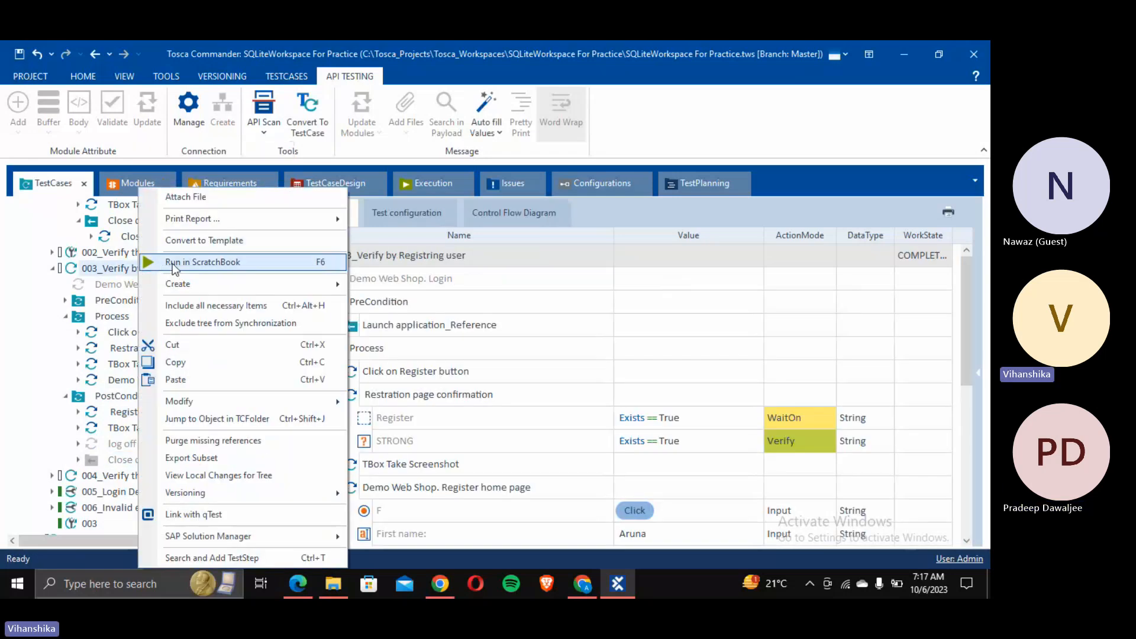
pyautogui.click(172, 261)
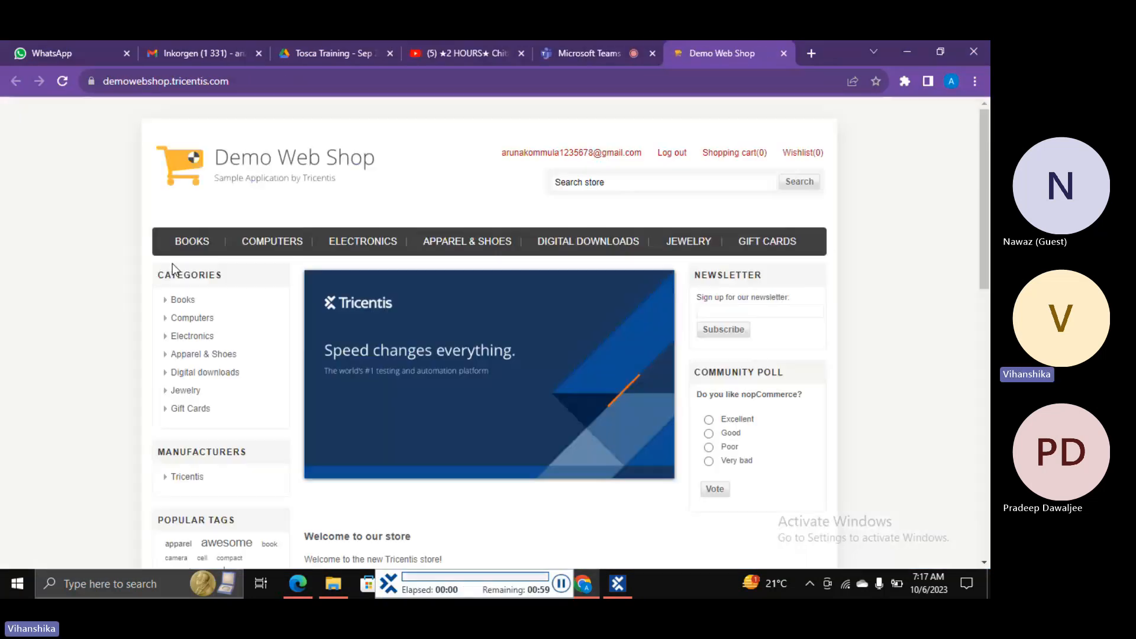
pyautogui.click(676, 156)
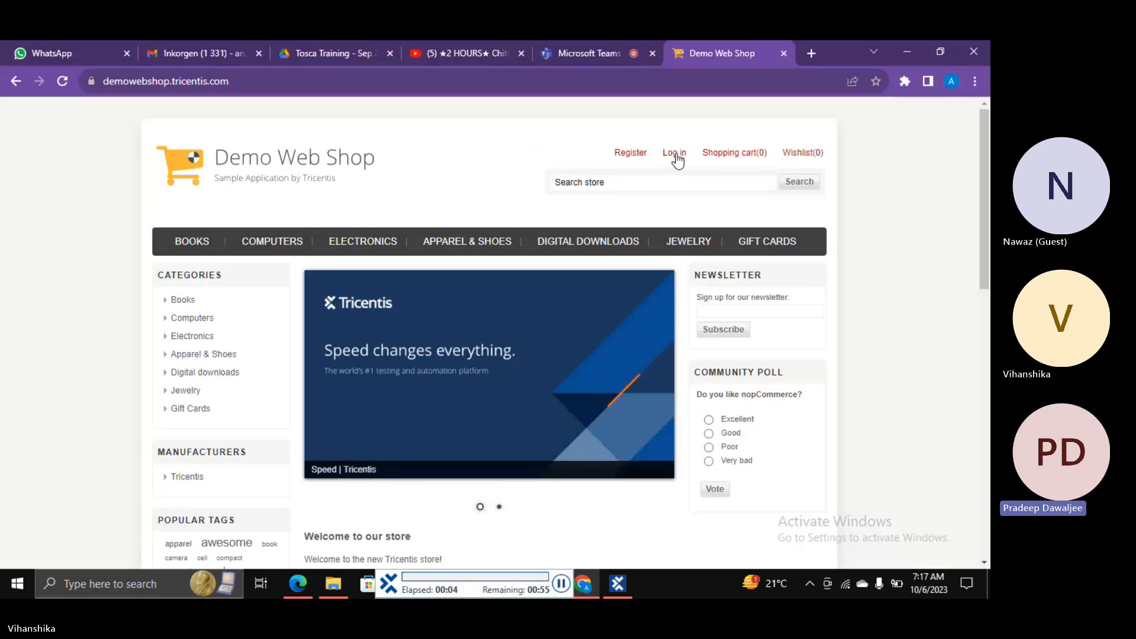
pyautogui.click(629, 155)
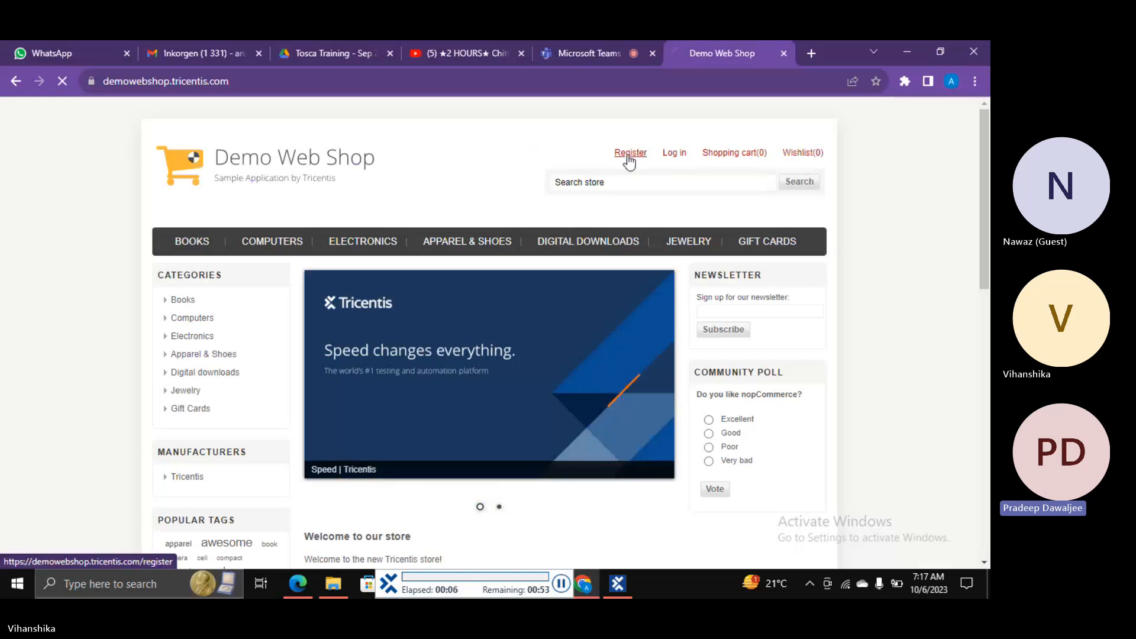
# Step: Register a female user with first name, last name and email, then continue to the home page
pyautogui.click(467, 331)
pyautogui.click(467, 332)
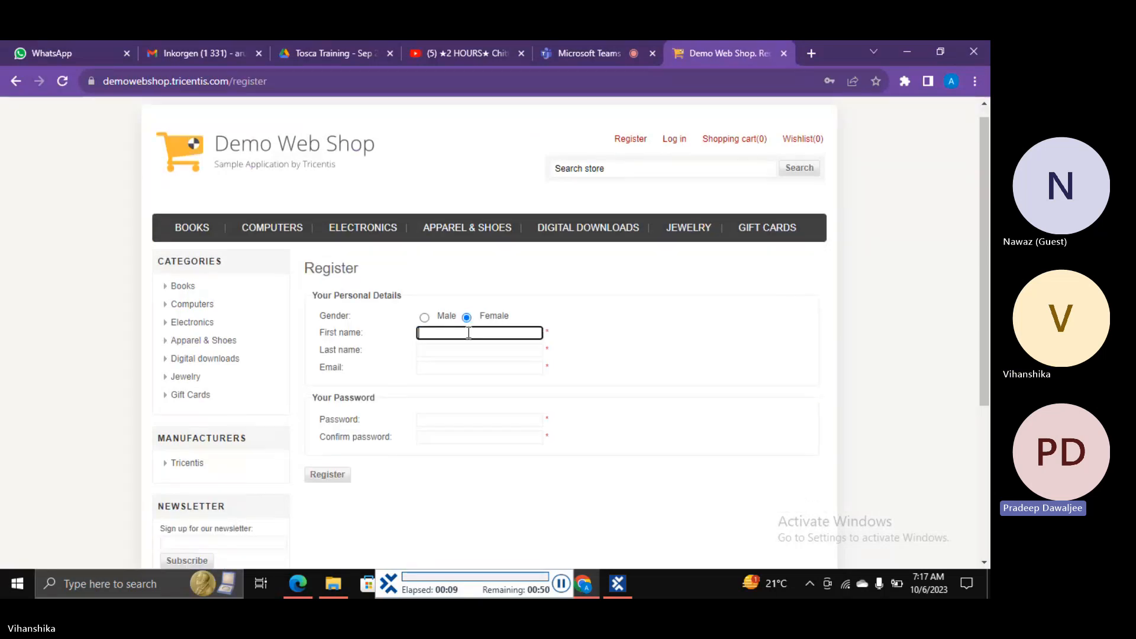
pyautogui.click(467, 332)
pyautogui.click(467, 332)
pyautogui.click(467, 332)
pyautogui.click(330, 335)
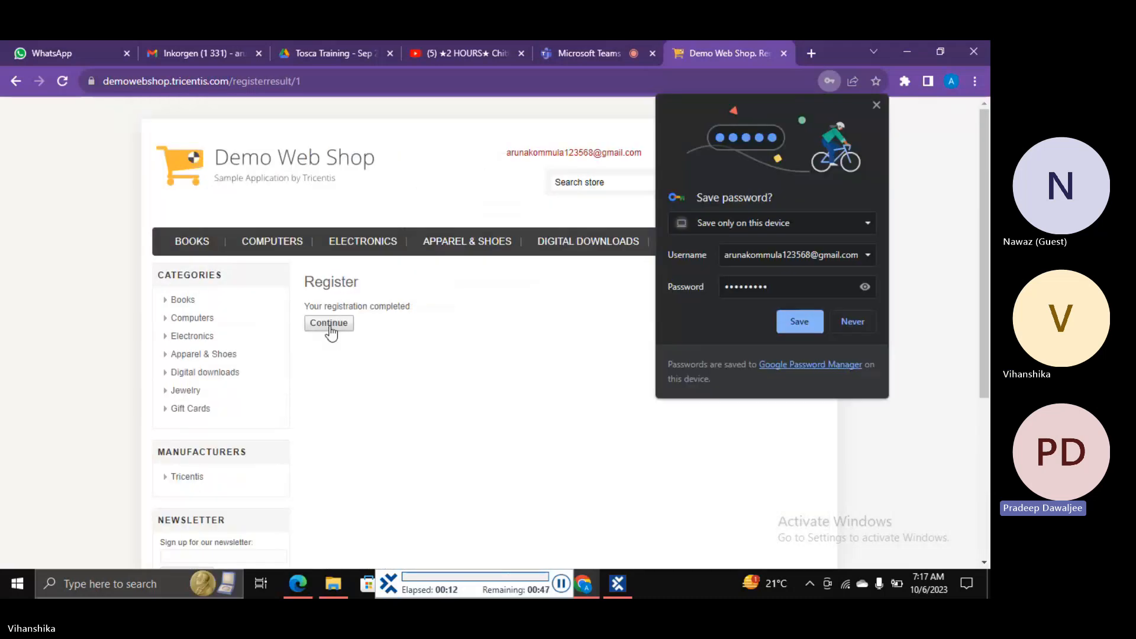
pyautogui.click(329, 324)
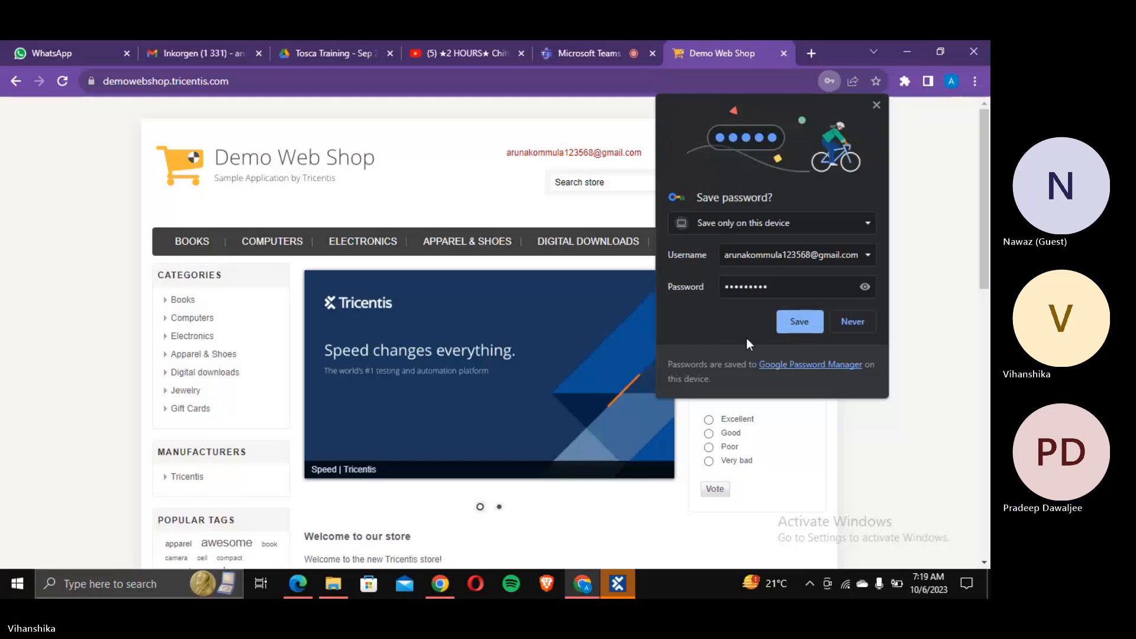
# Step: Close the ScratchBook and open the Login Demo Webshop folder's context menu under Modules
pyautogui.click(617, 586)
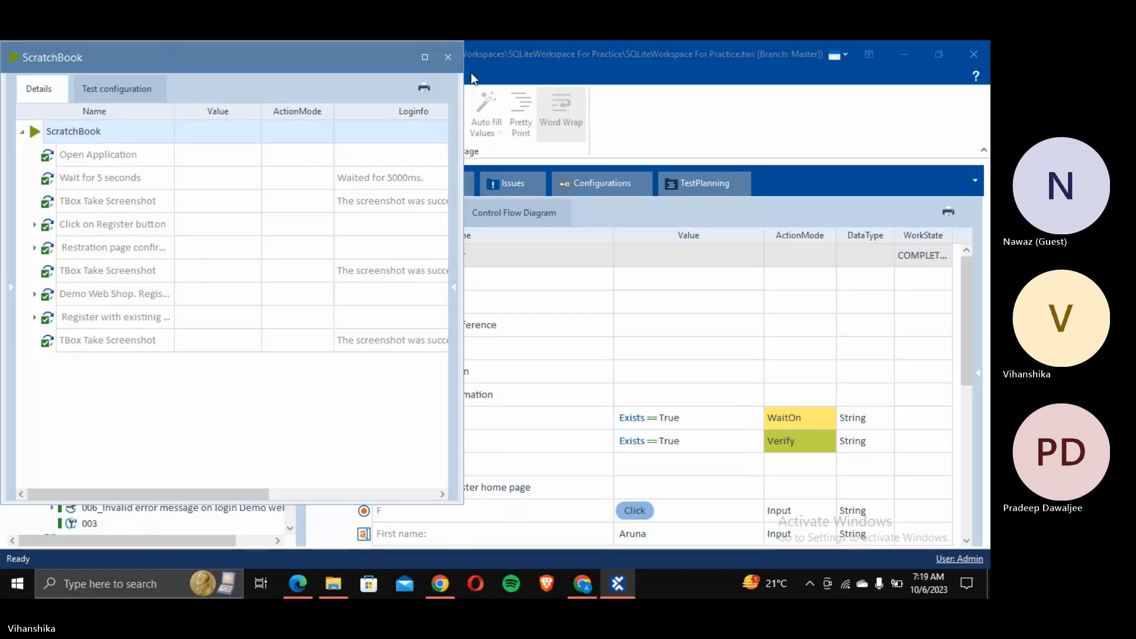
pyautogui.click(448, 57)
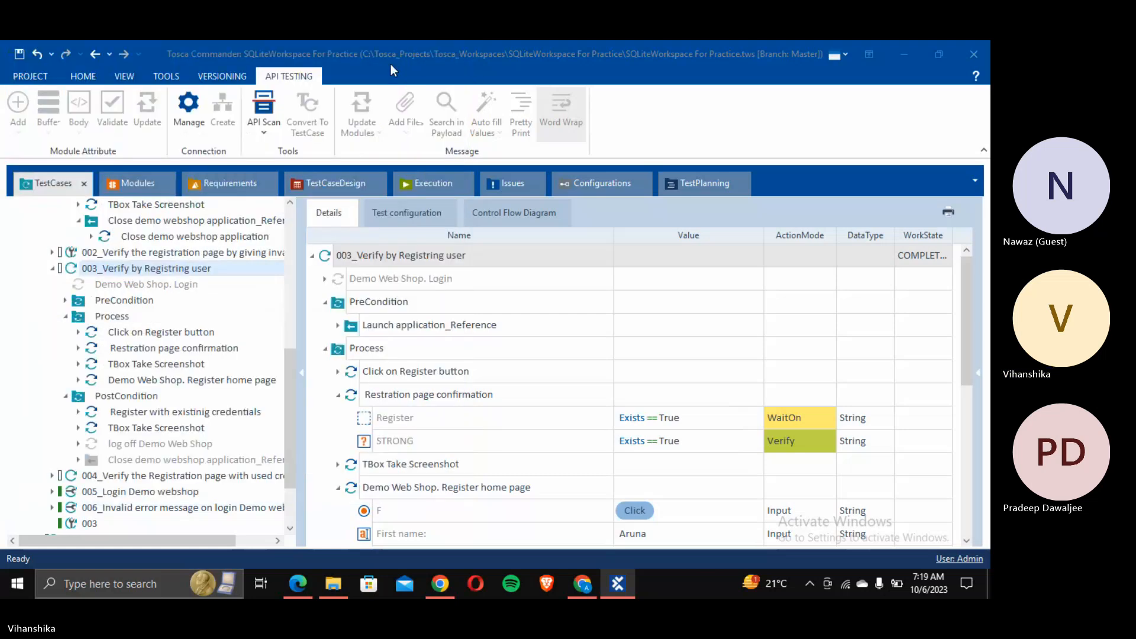
pyautogui.click(138, 186)
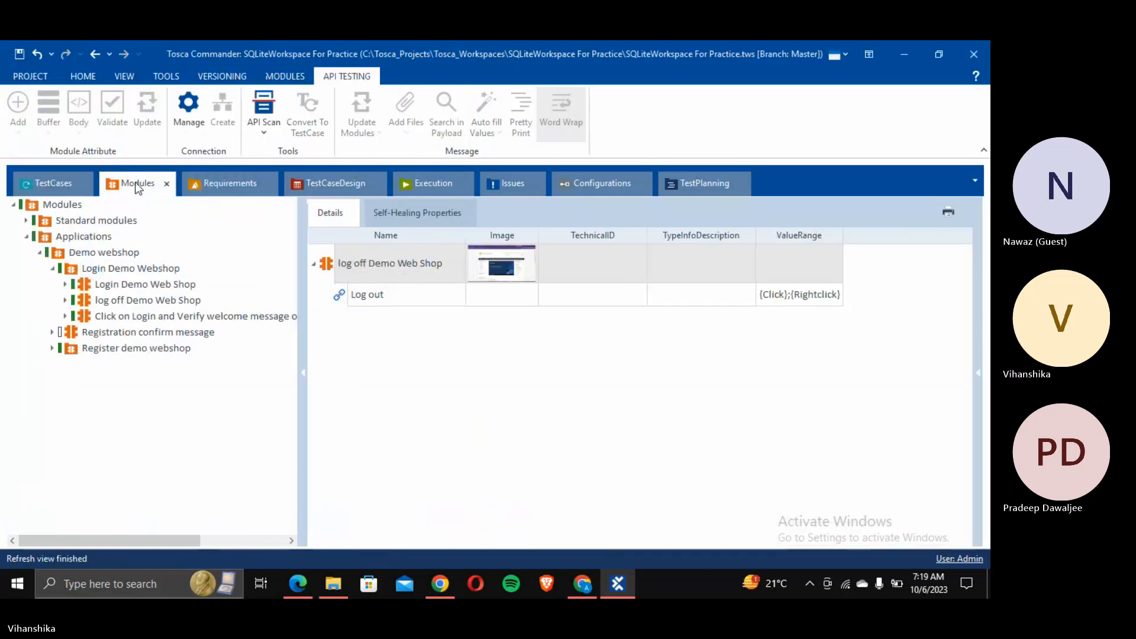
pyautogui.rightClick(112, 267)
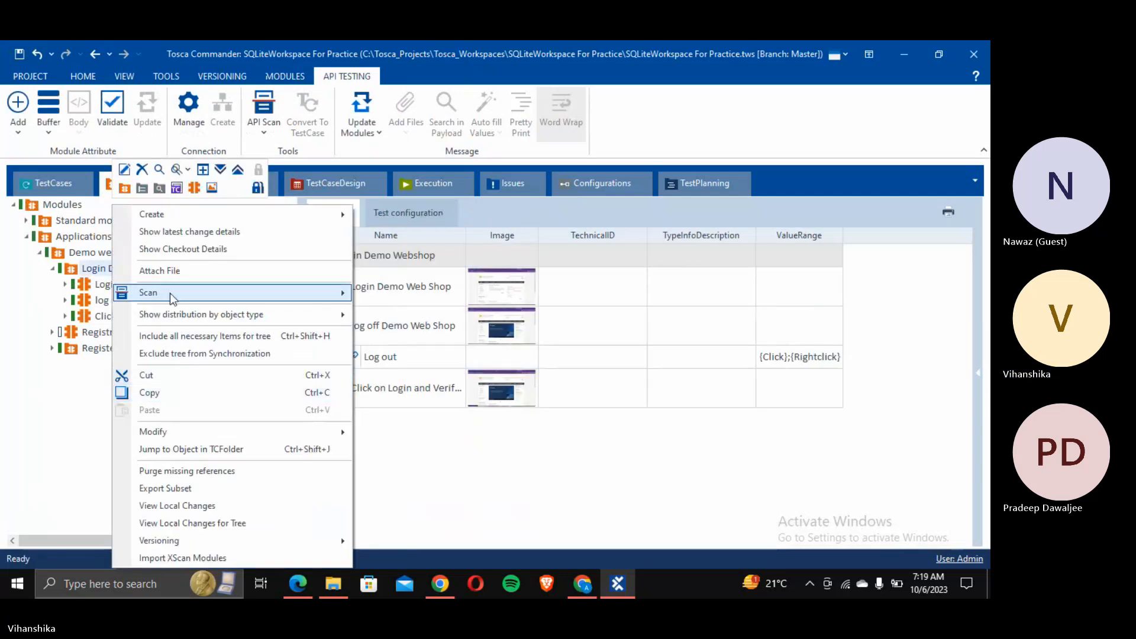
# Step: Scan the Chrome Demo Web Shop window with XScan and save it as a Demo Web Shop module
pyautogui.moveTo(314, 294)
pyautogui.click(367, 296)
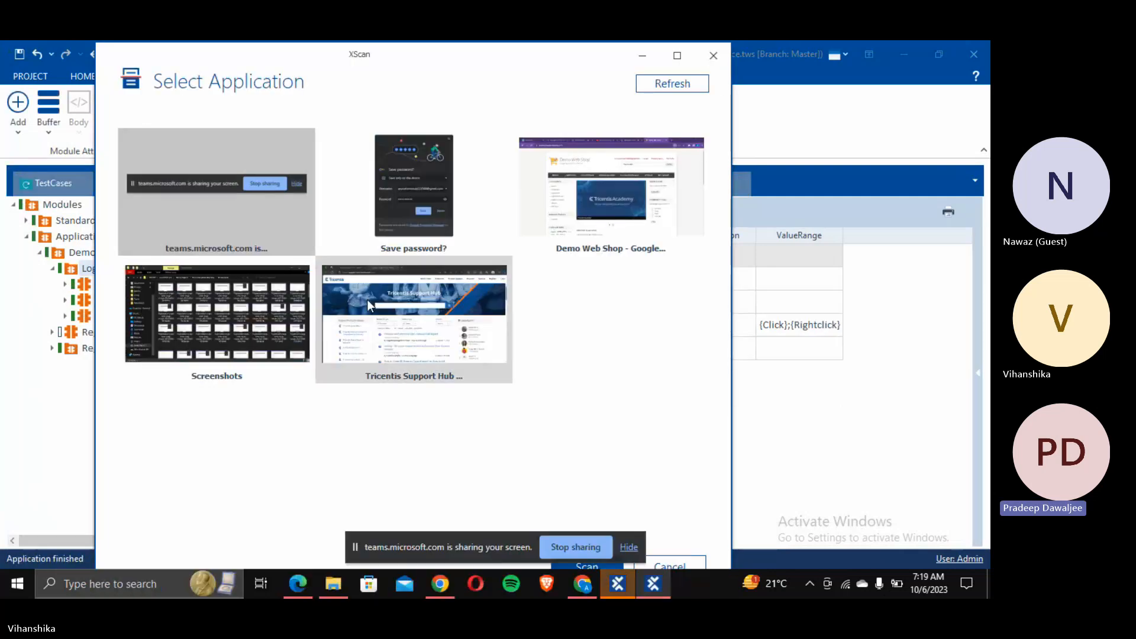
pyautogui.click(400, 178)
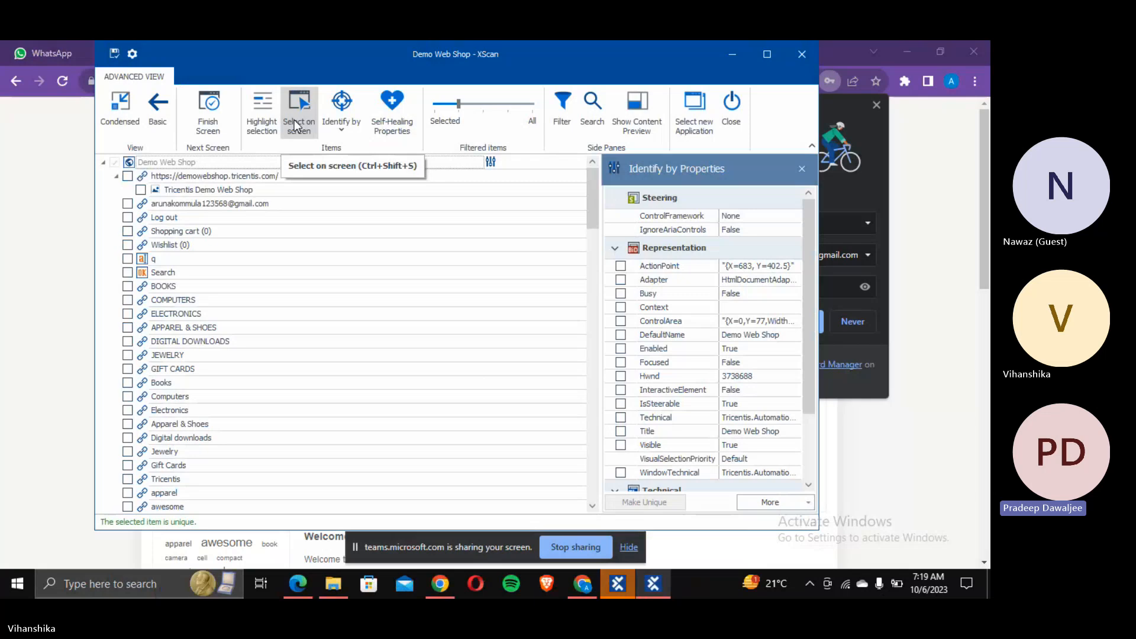
pyautogui.click(121, 107)
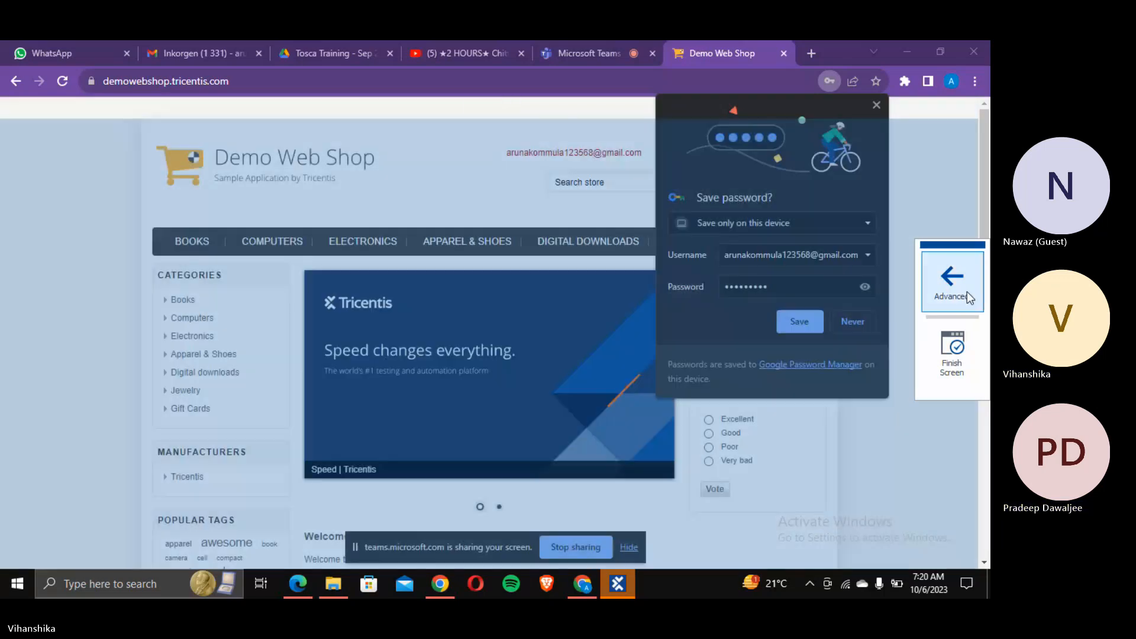
pyautogui.click(965, 293)
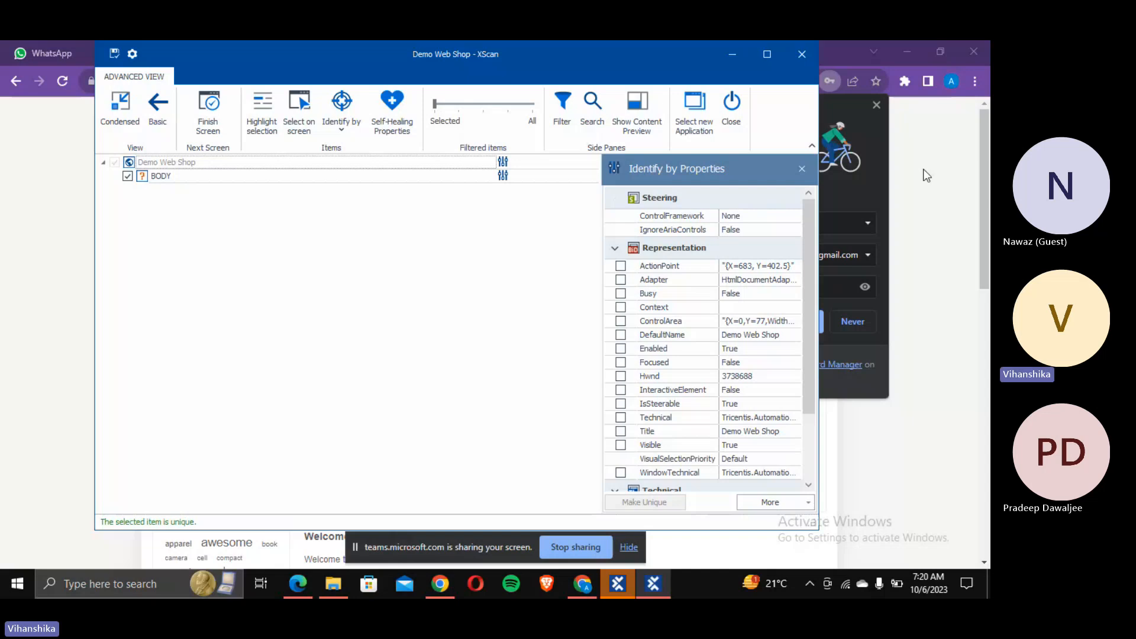
pyautogui.click(801, 58)
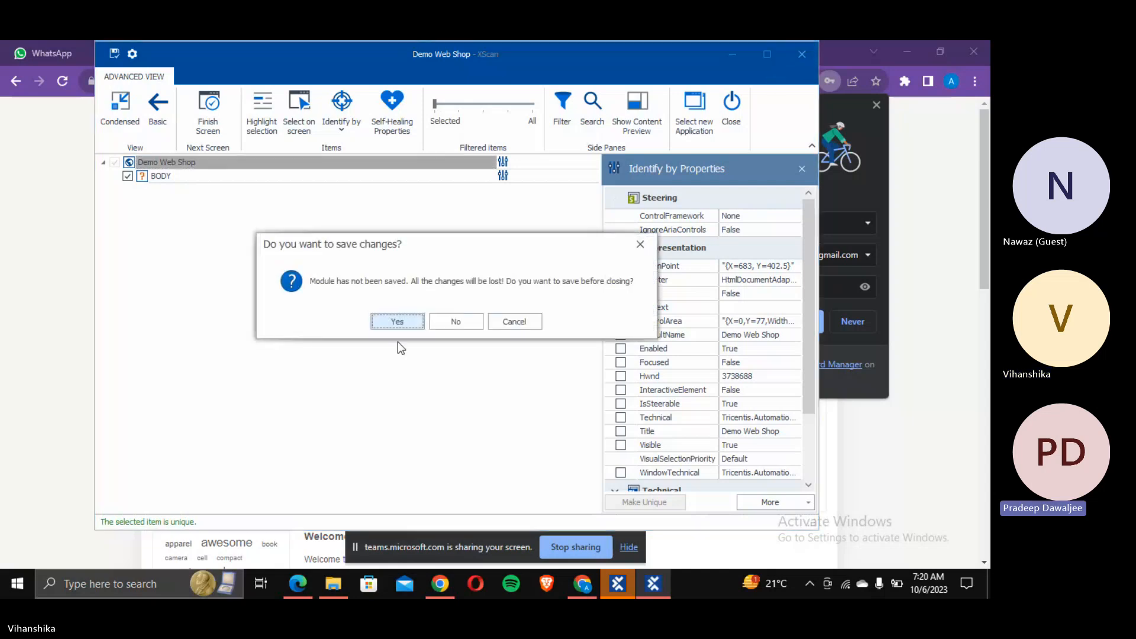
pyautogui.click(389, 322)
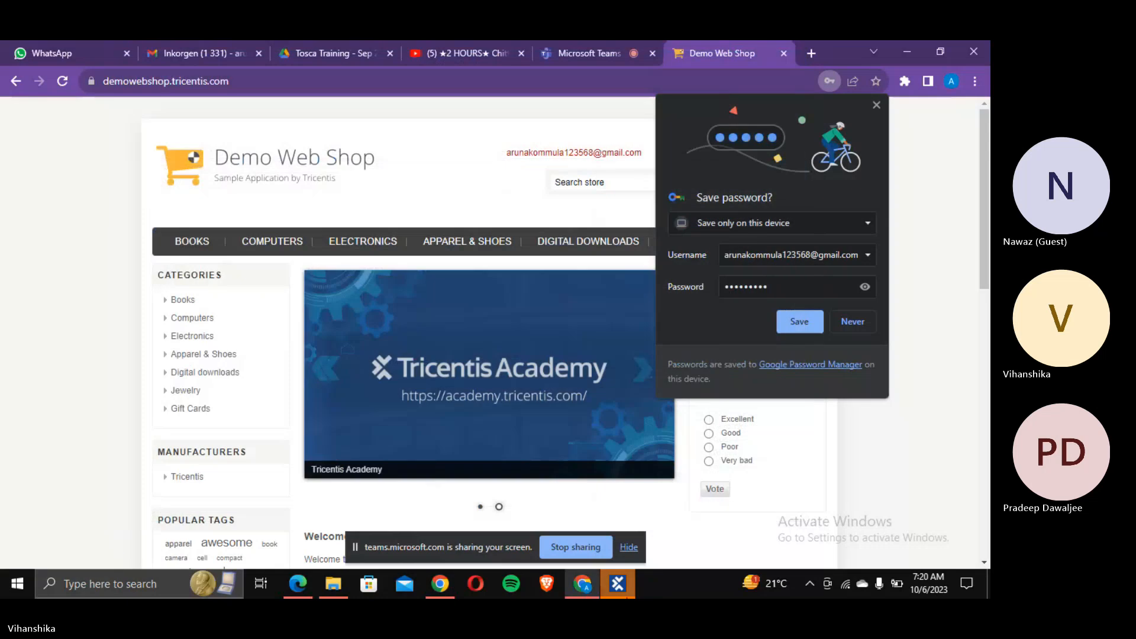
pyautogui.click(617, 582)
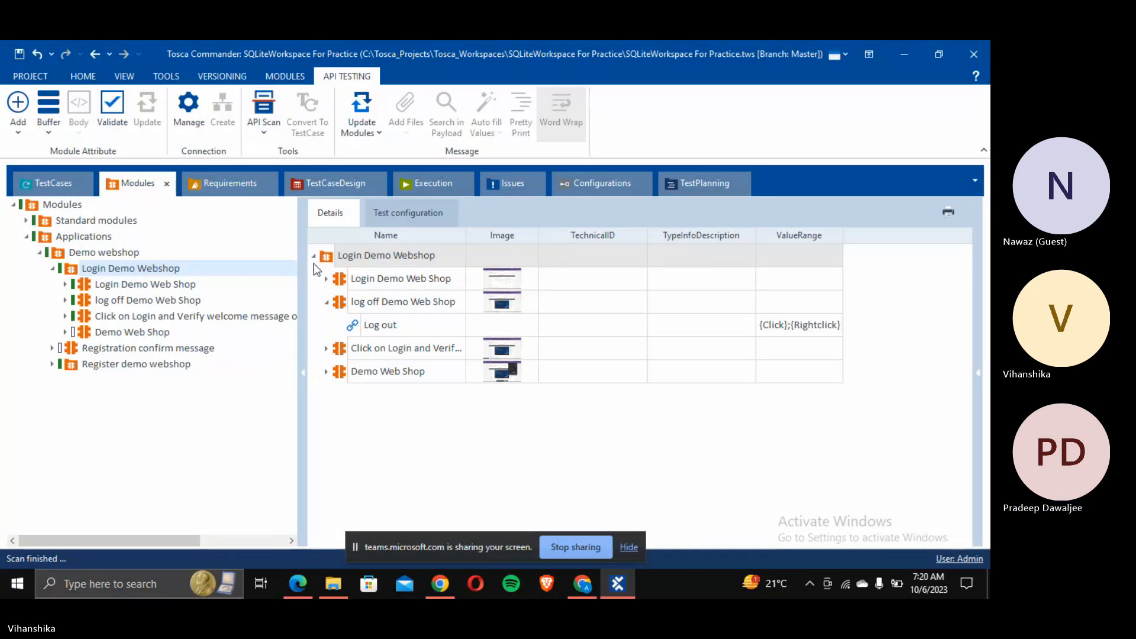
# Step: Search 'Tbox window' from the Register home page step and add TBox Window Operation to Process
pyautogui.click(48, 182)
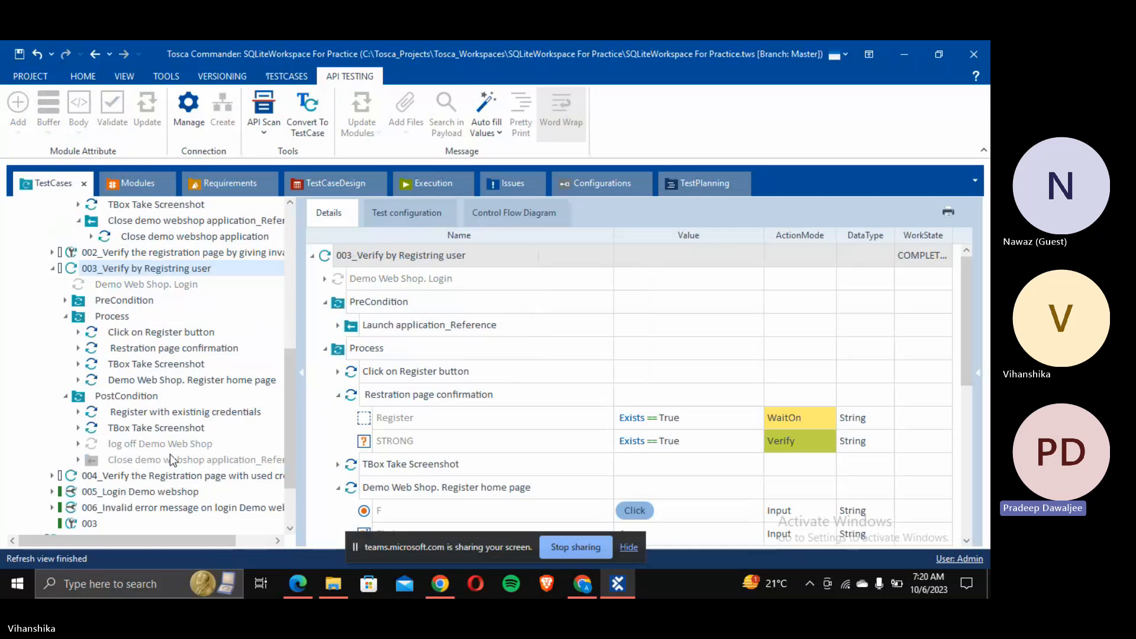
pyautogui.click(239, 379)
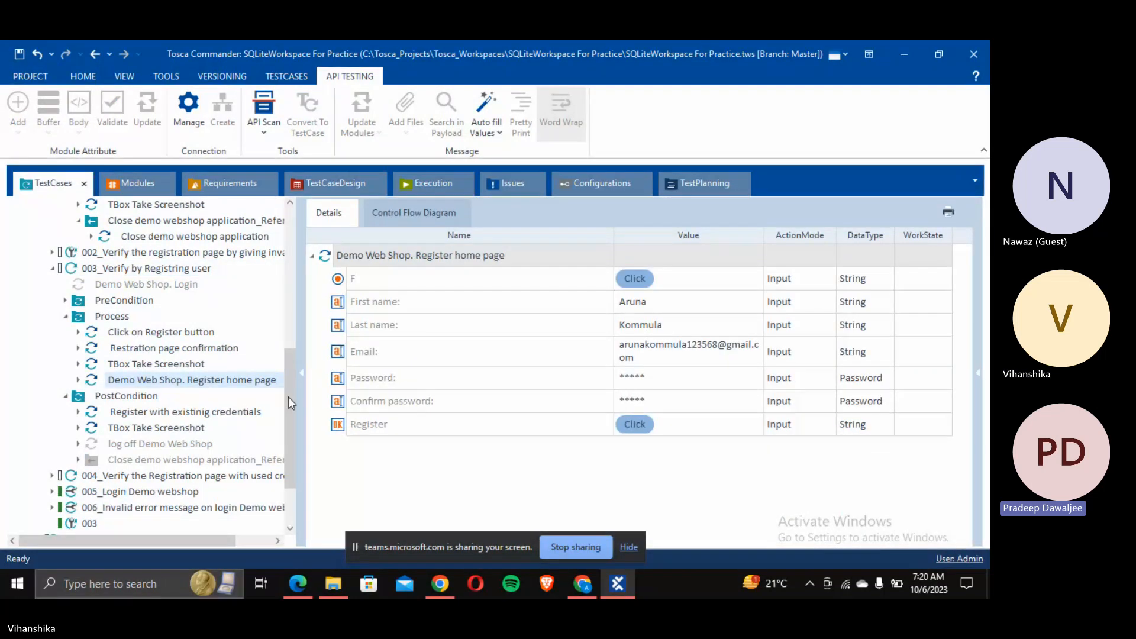
pyautogui.click(165, 379)
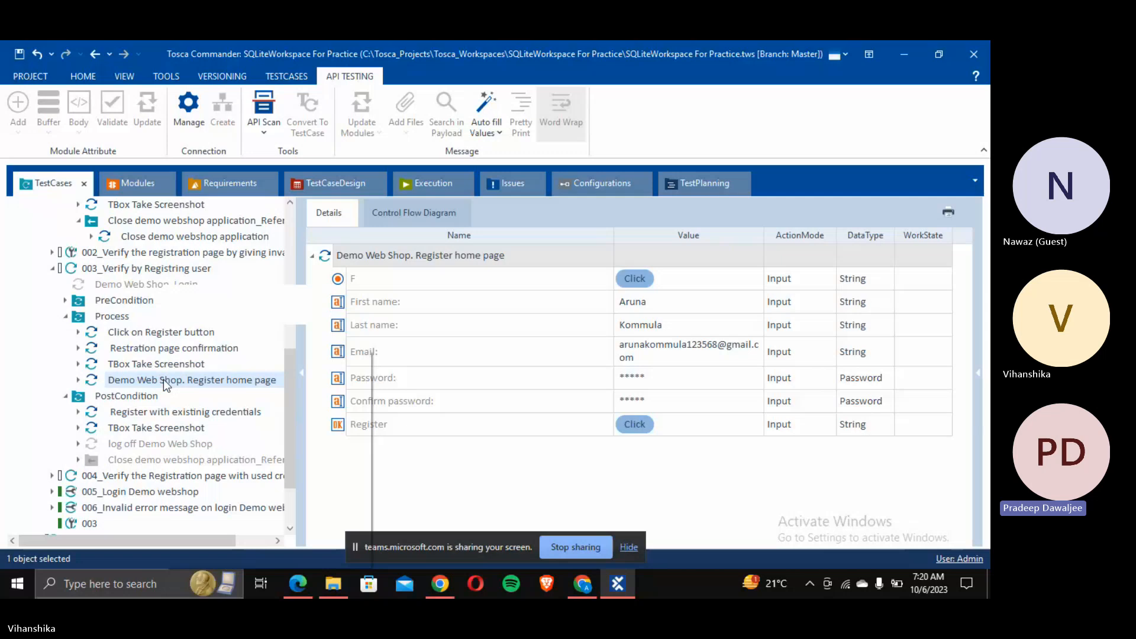
pyautogui.rightClick(164, 379)
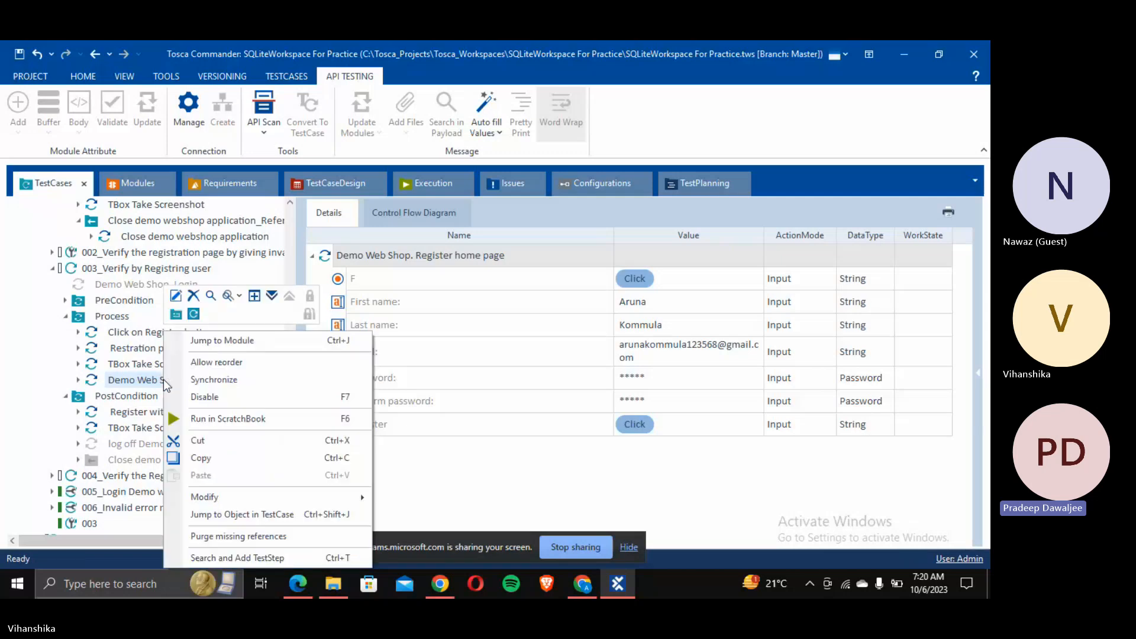
pyautogui.click(272, 558)
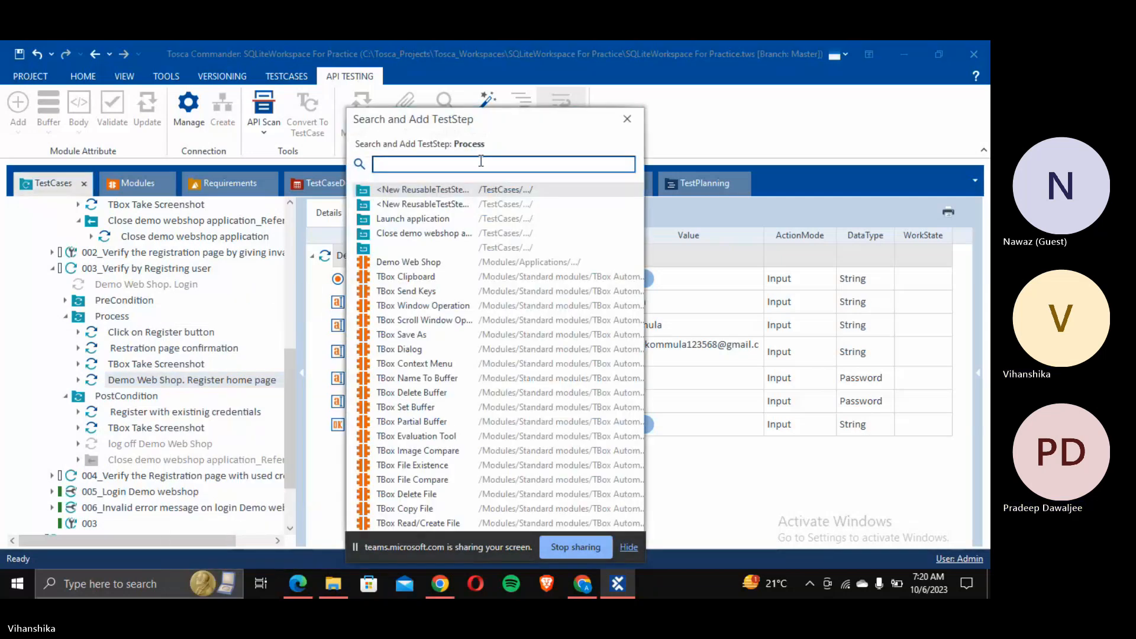
pyautogui.write('Tbox')
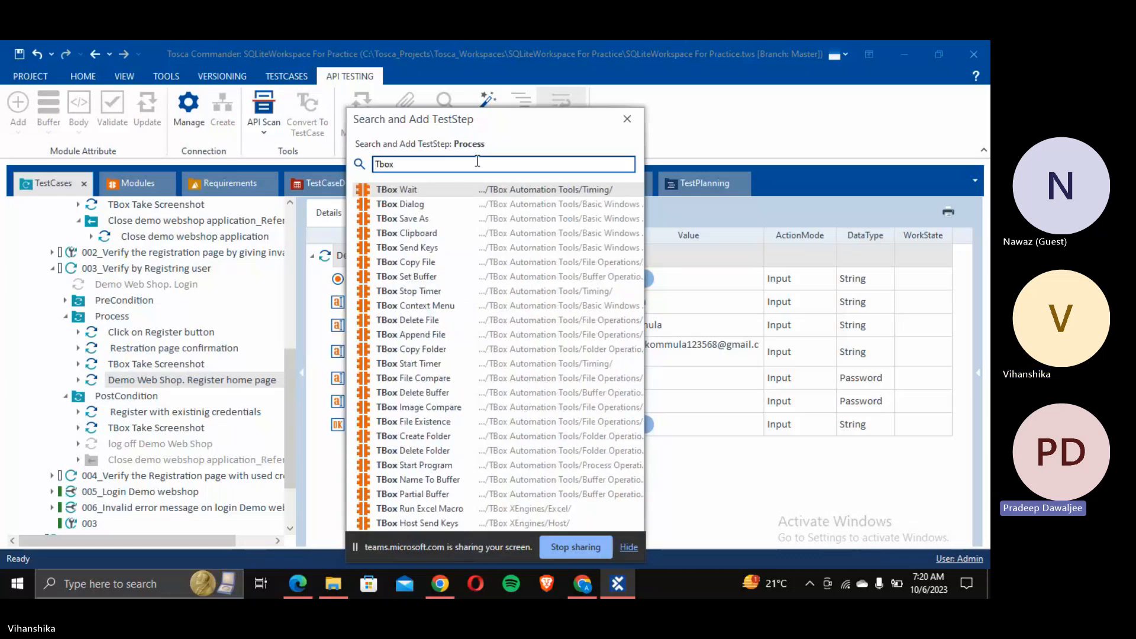
pyautogui.write(' window')
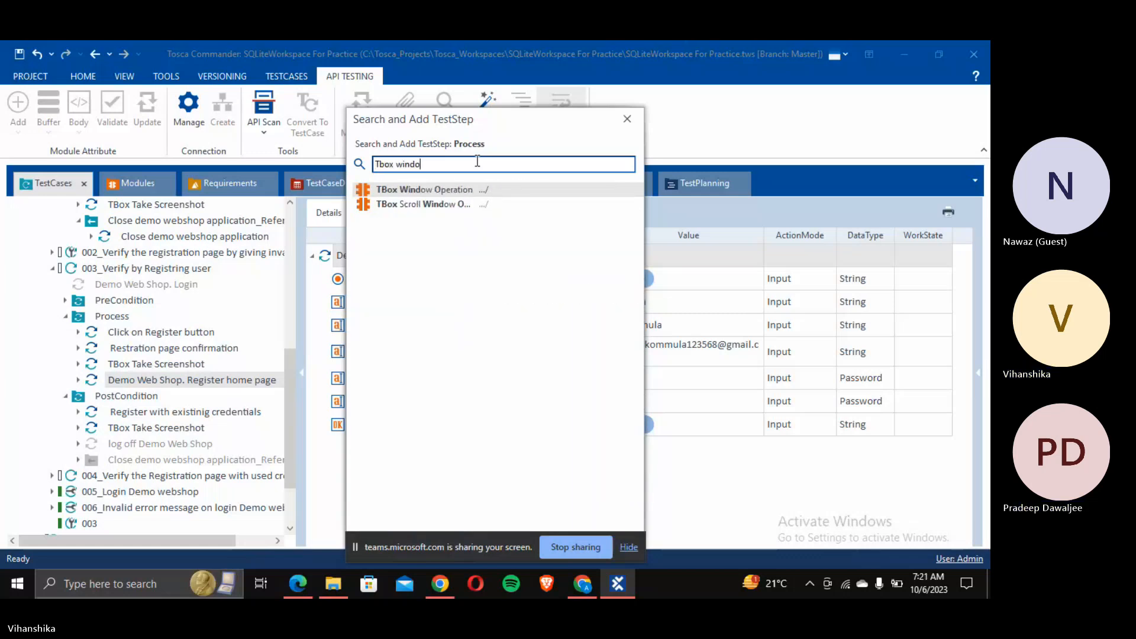
pyautogui.click(442, 190)
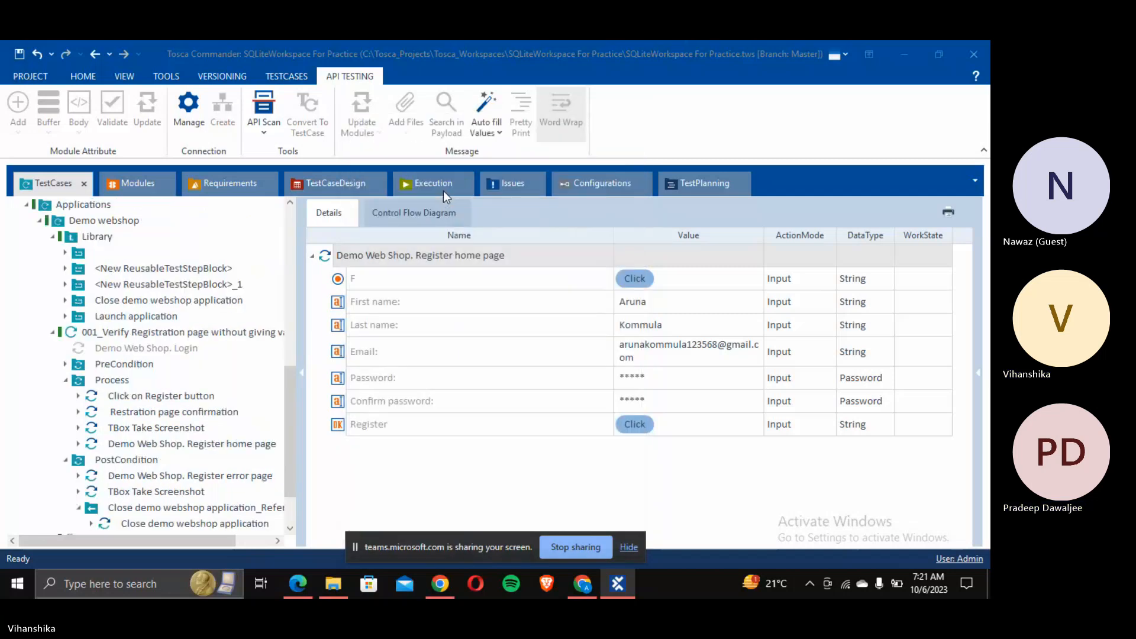
# Step: View the Execution logs, then return to the TestCases view
pyautogui.click(442, 191)
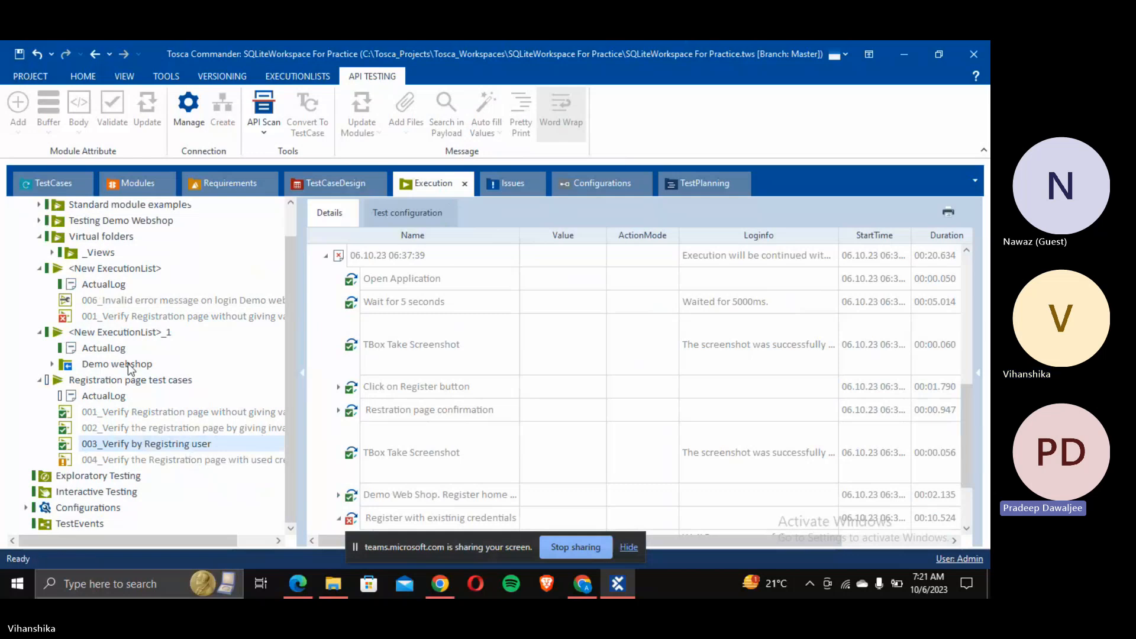
pyautogui.click(41, 185)
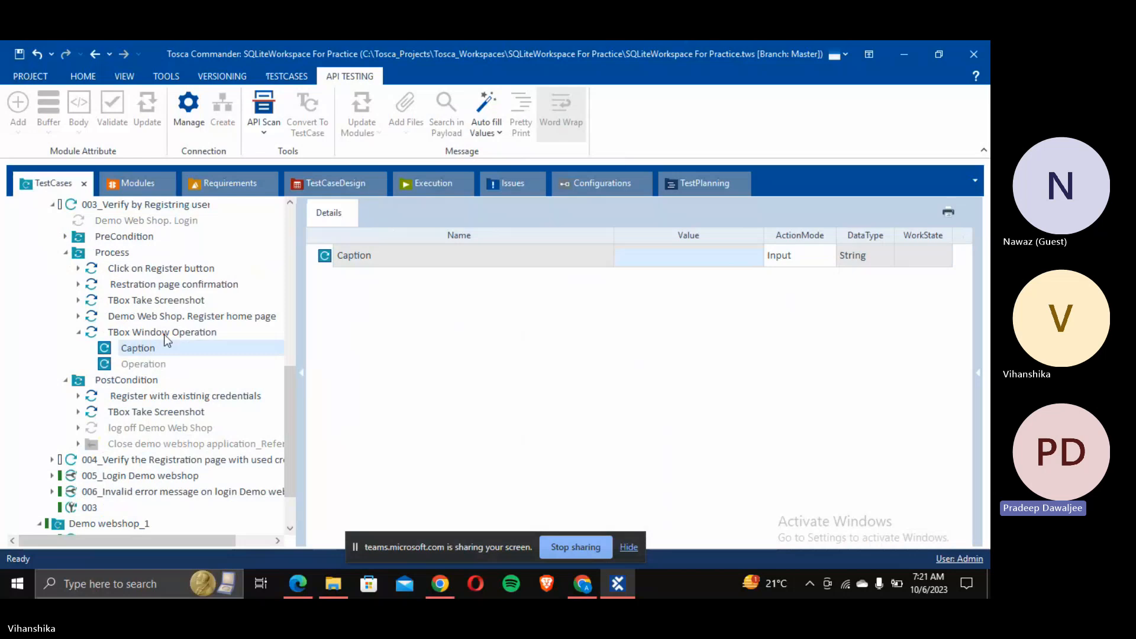
# Step: Set the TBox Window Operation step's Caption value to Save*
pyautogui.click(150, 343)
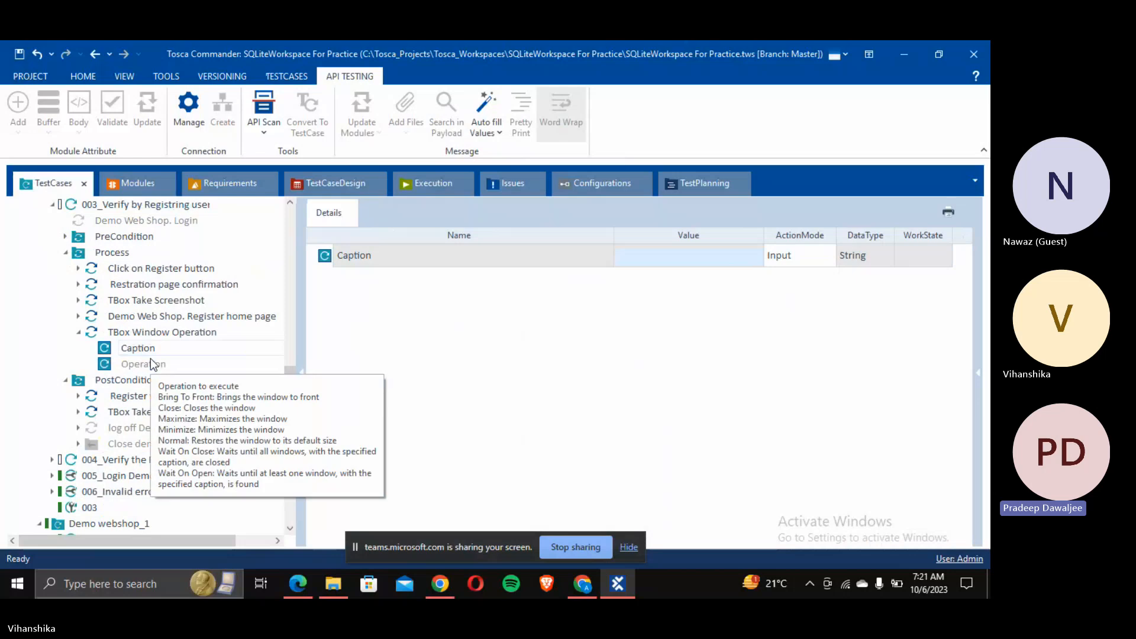
pyautogui.click(172, 333)
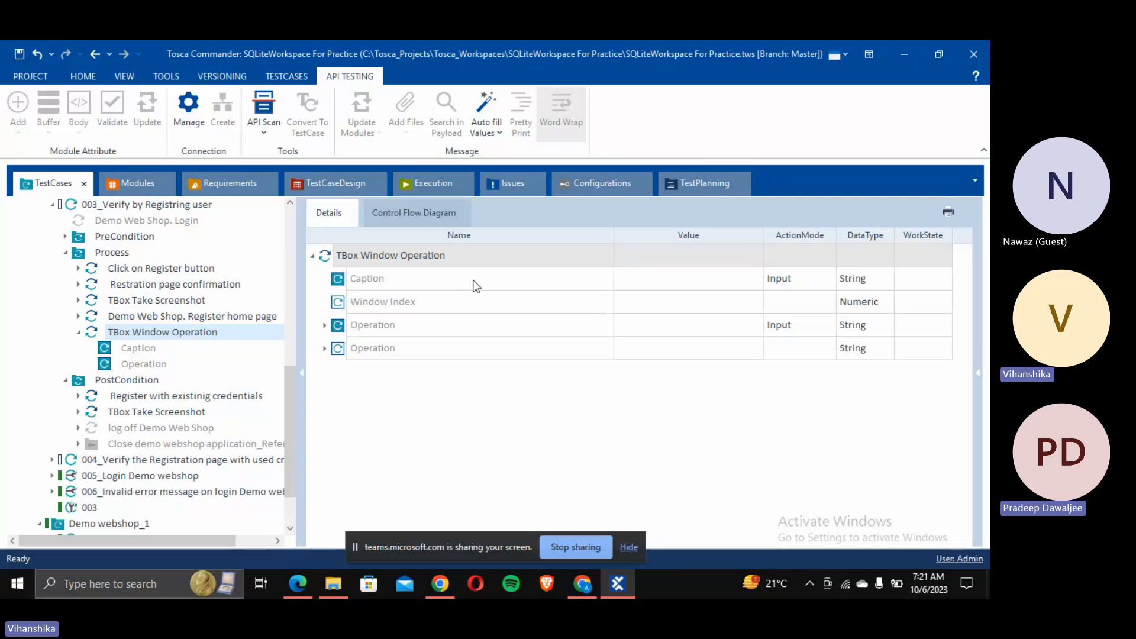
pyautogui.click(689, 278)
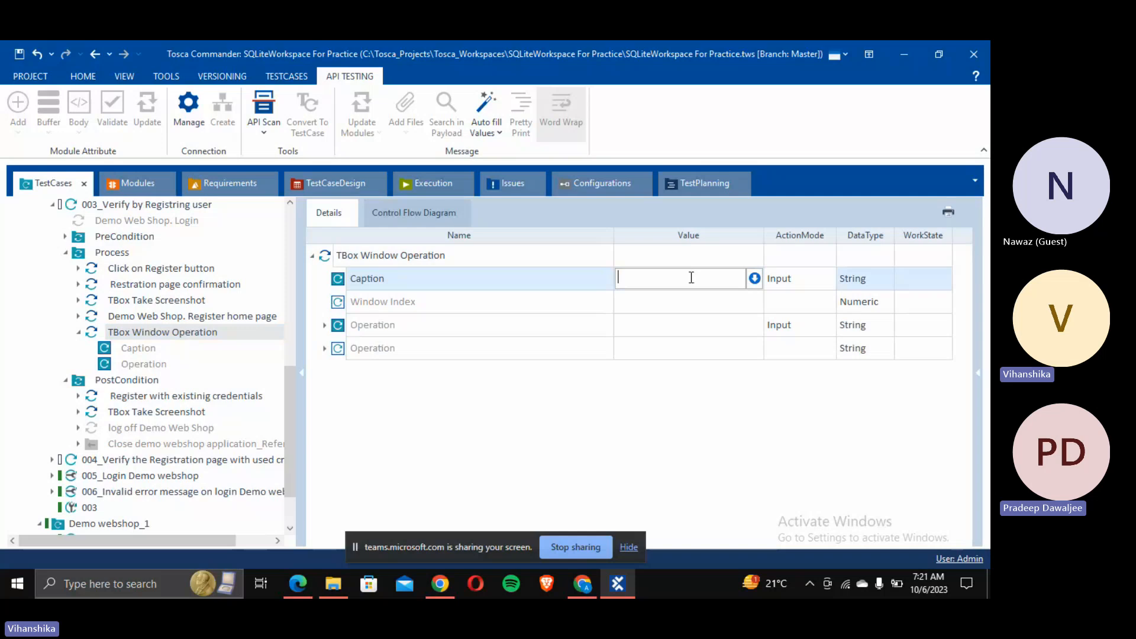
pyautogui.write('Save')
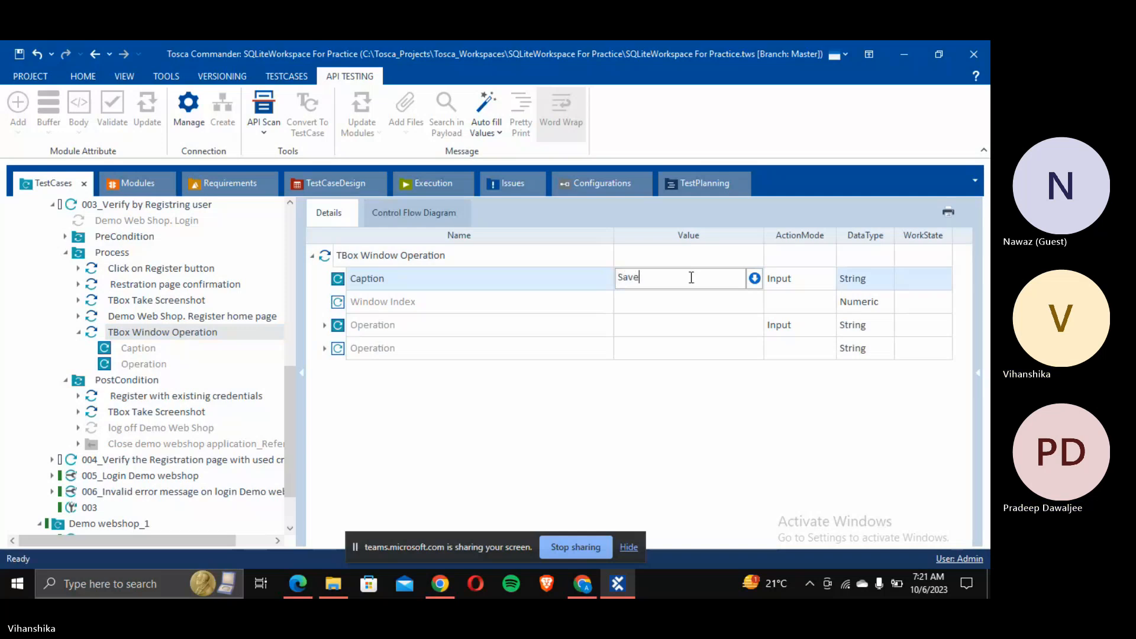
pyautogui.hotkey('alt', 'Tab')
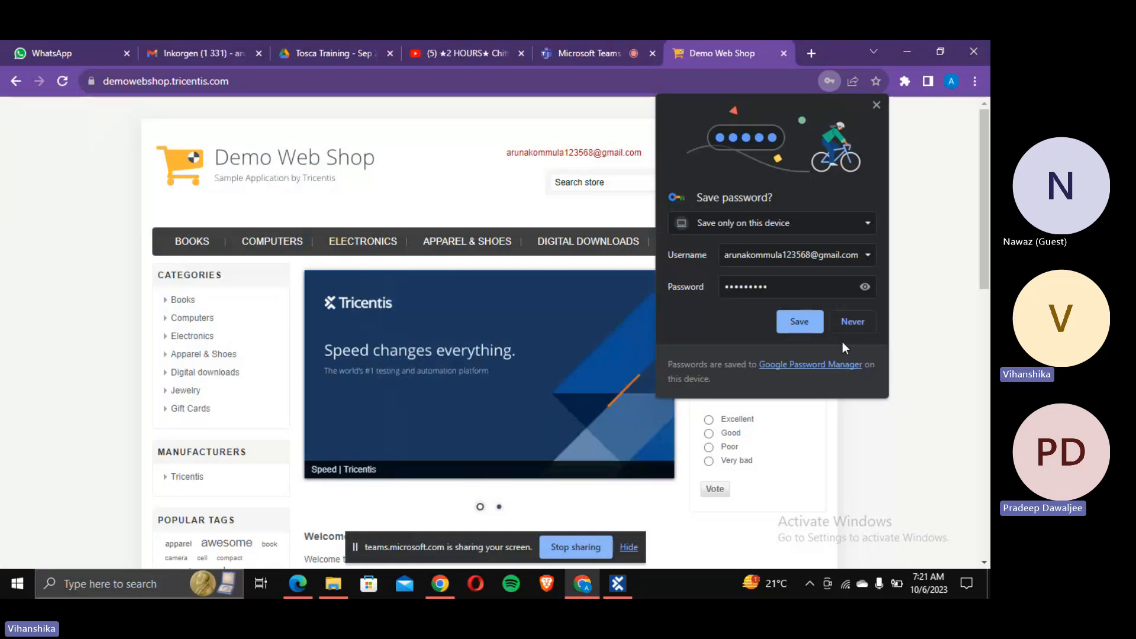
pyautogui.hotkey('alt', 'Tab')
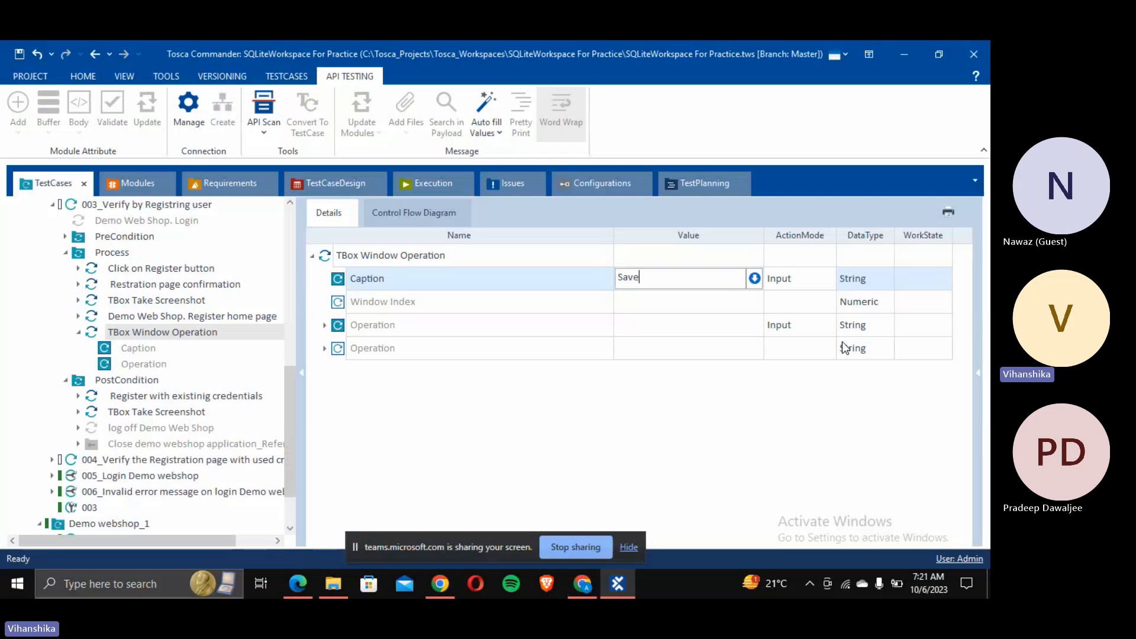
pyautogui.write('*')
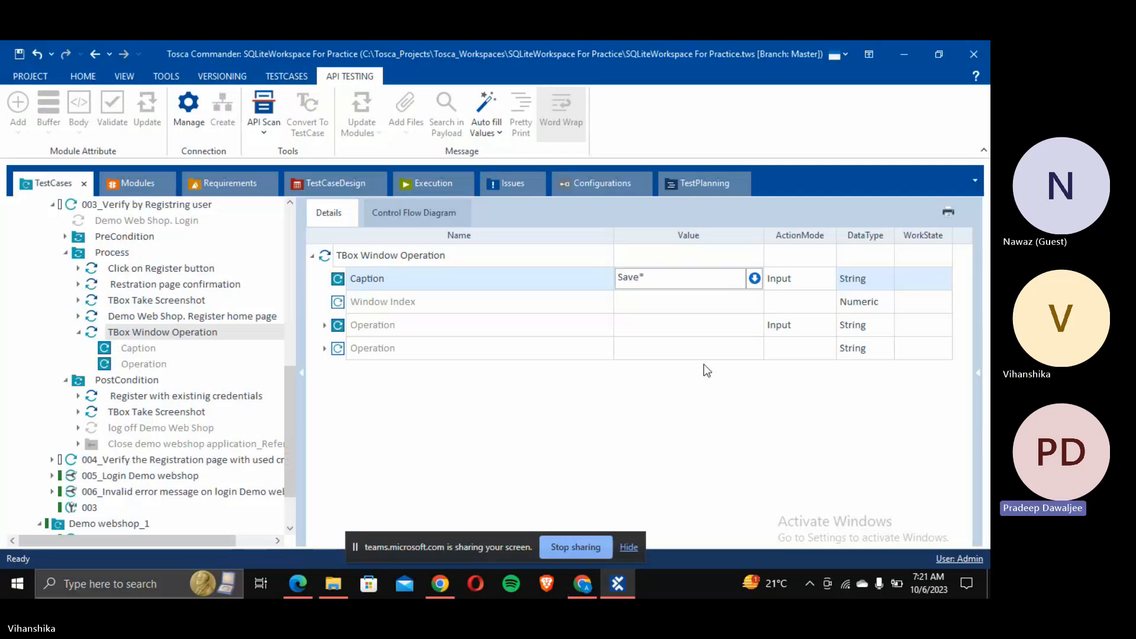
pyautogui.click(706, 331)
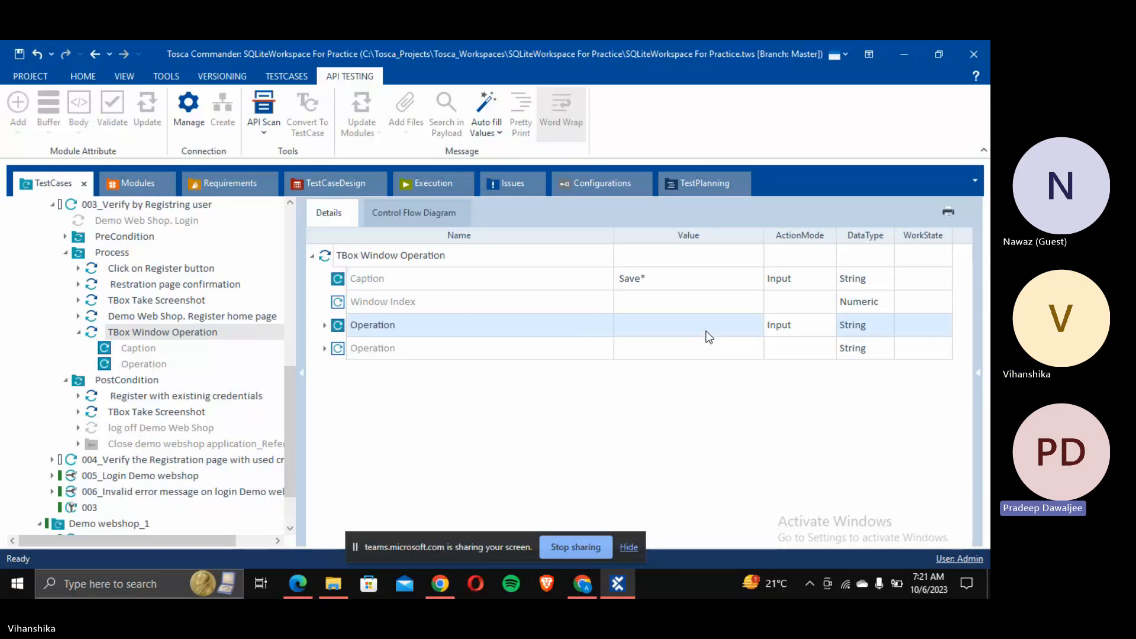
# Step: Set the Operation value to Close
pyautogui.click(325, 325)
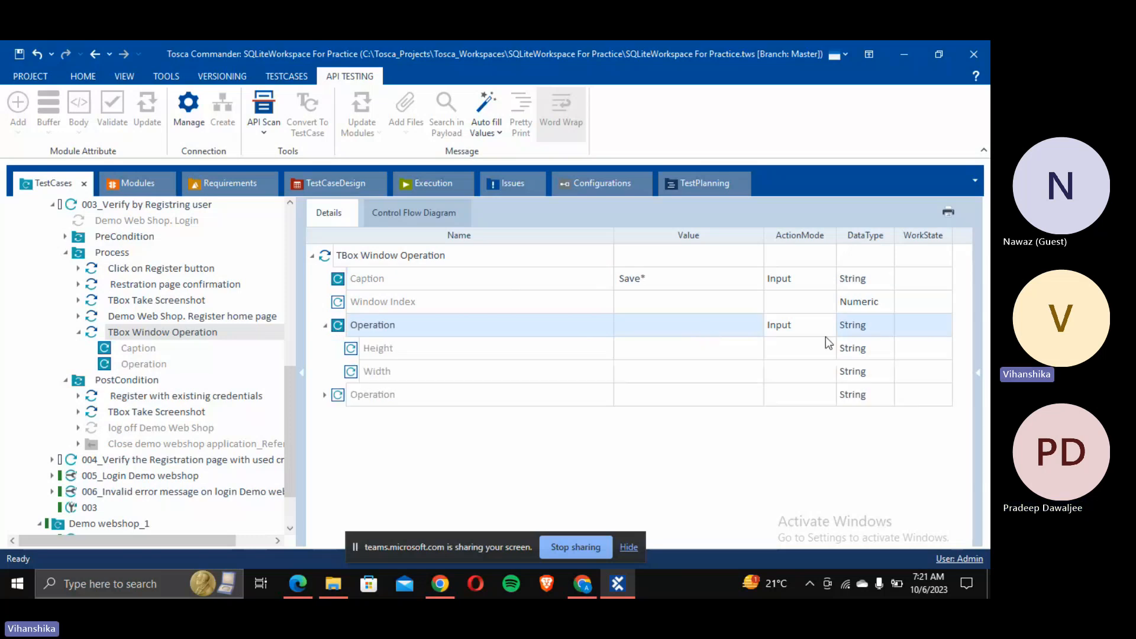
pyautogui.click(752, 328)
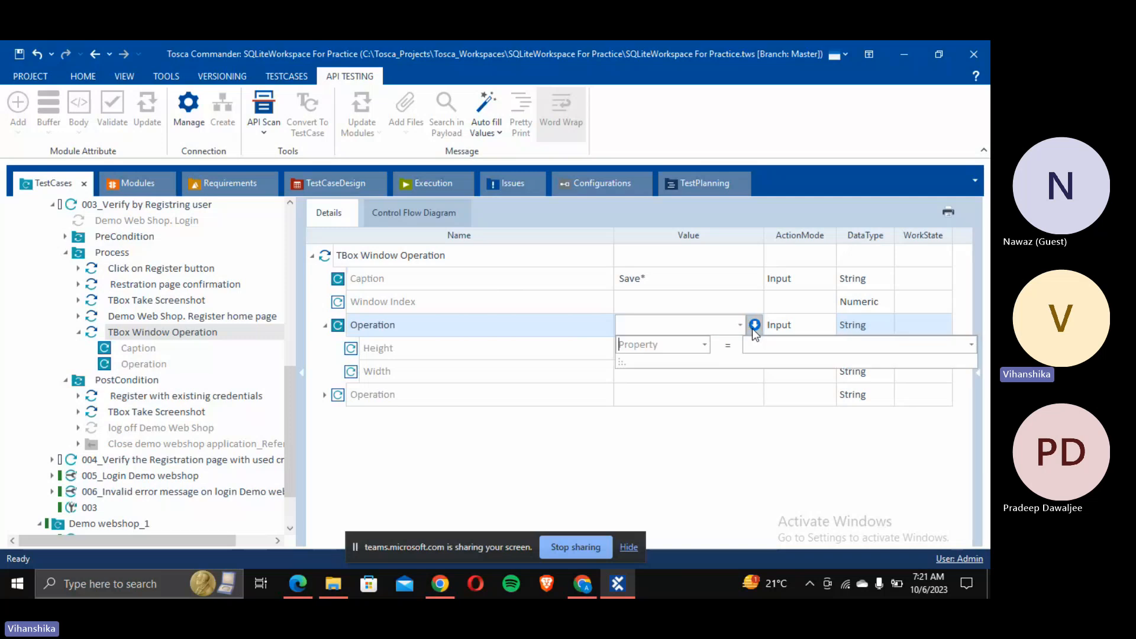
pyautogui.click(740, 324)
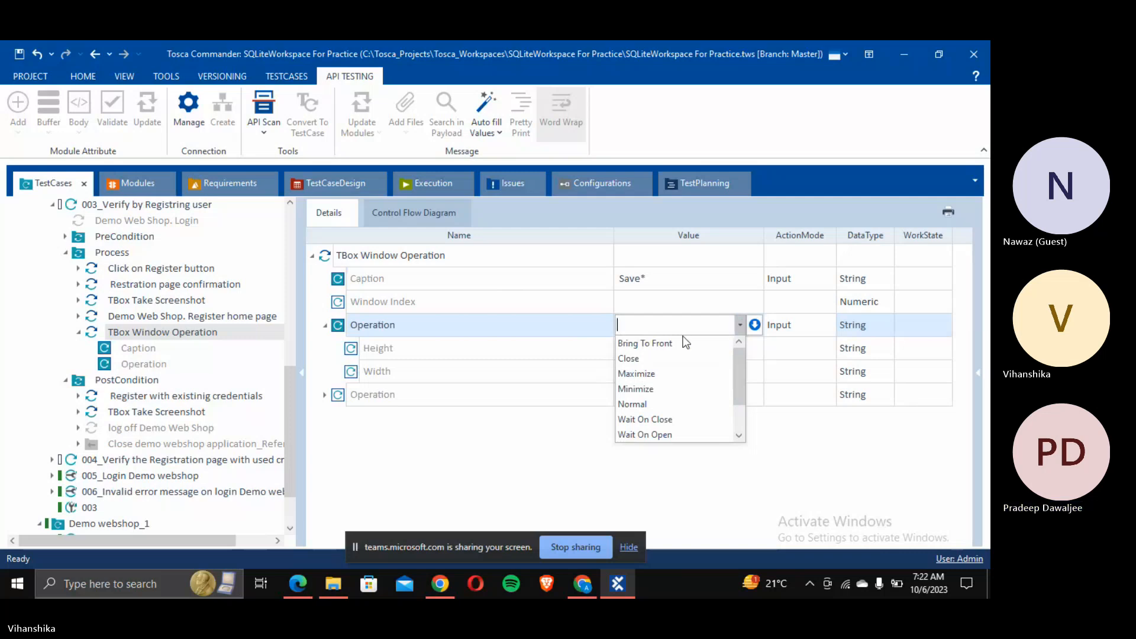
pyautogui.click(637, 355)
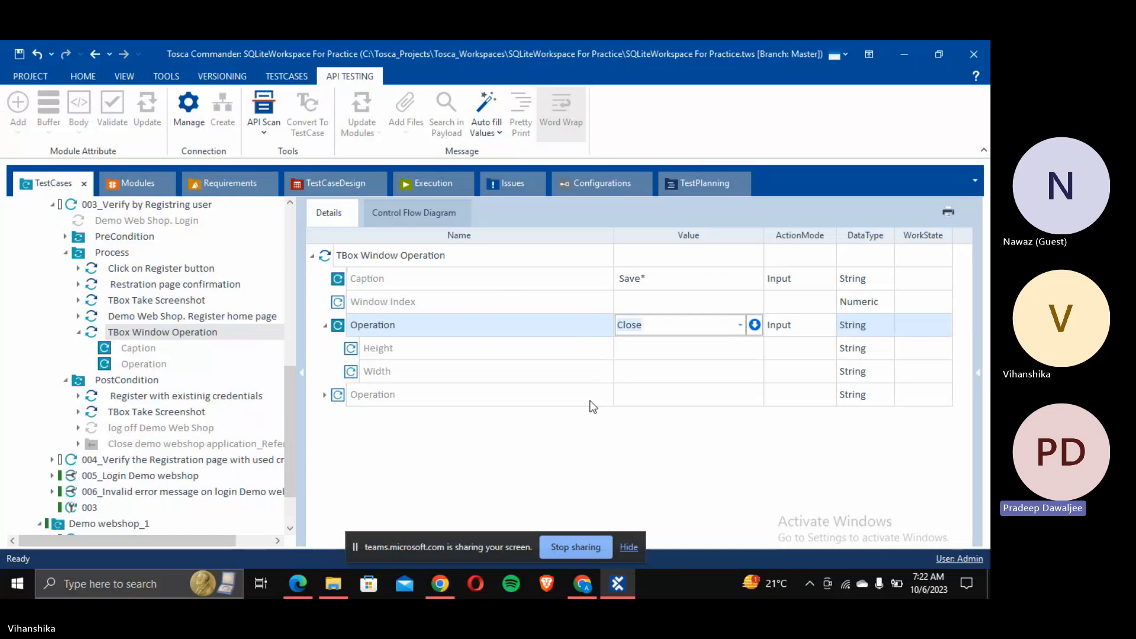
pyautogui.click(210, 332)
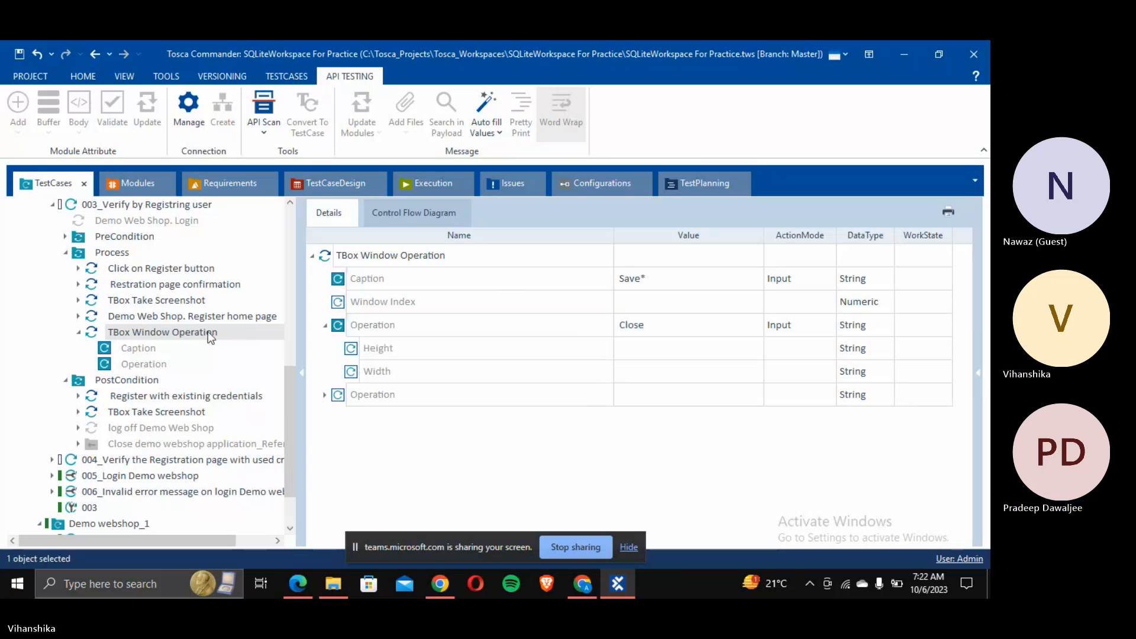
# Step: Run the TBox Window Operation step alone in ScratchBook, then close the results window
pyautogui.rightClick(208, 332)
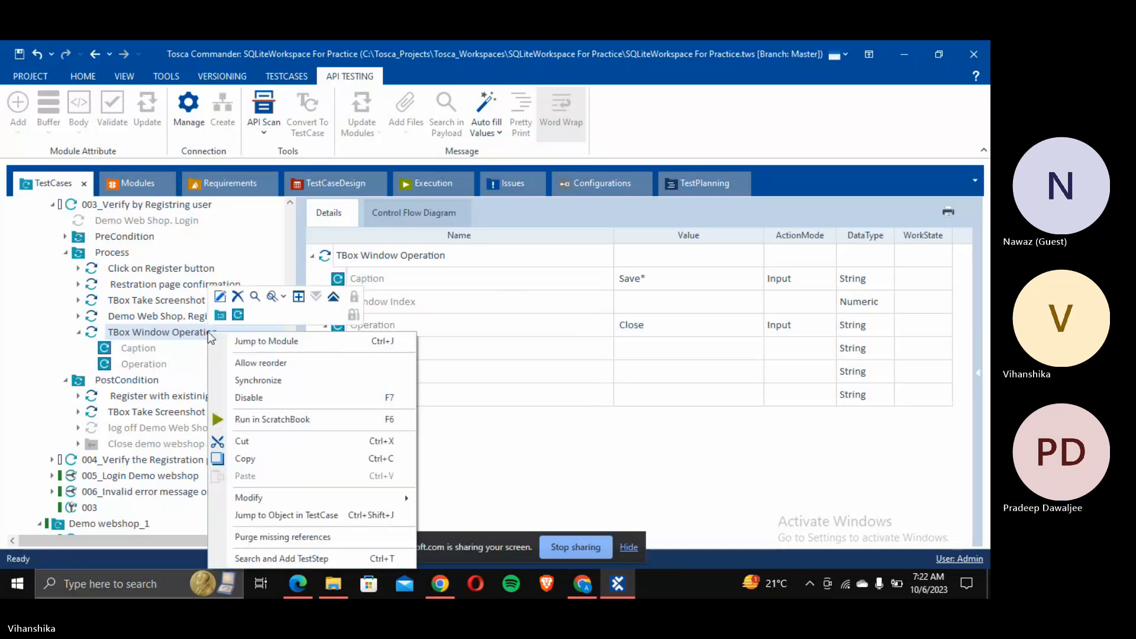
pyautogui.click(252, 418)
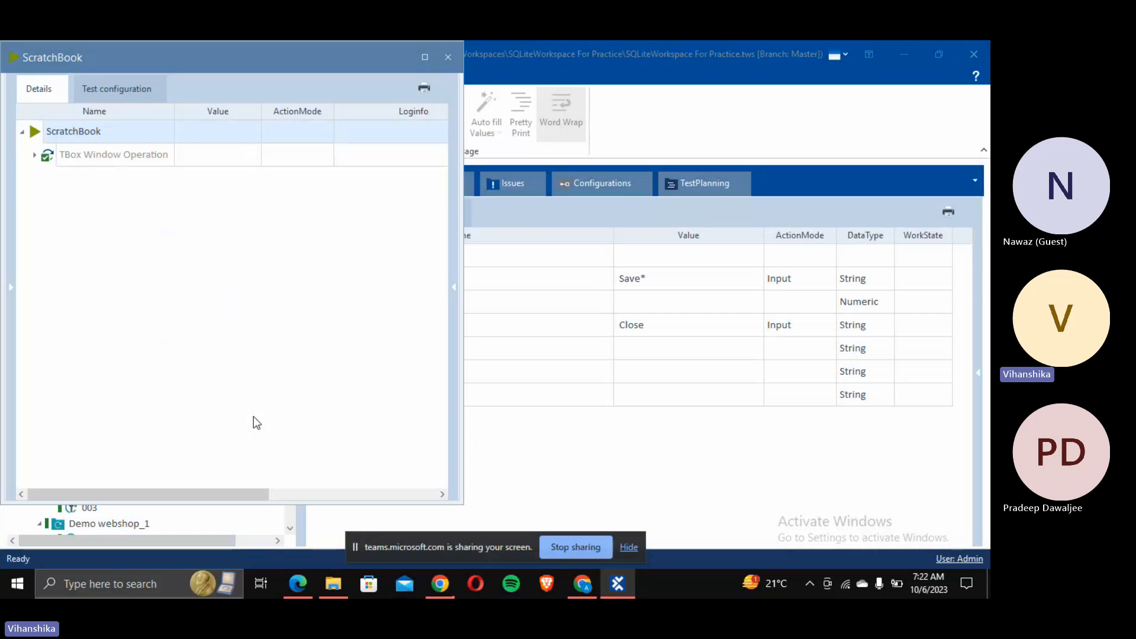
pyautogui.click(448, 58)
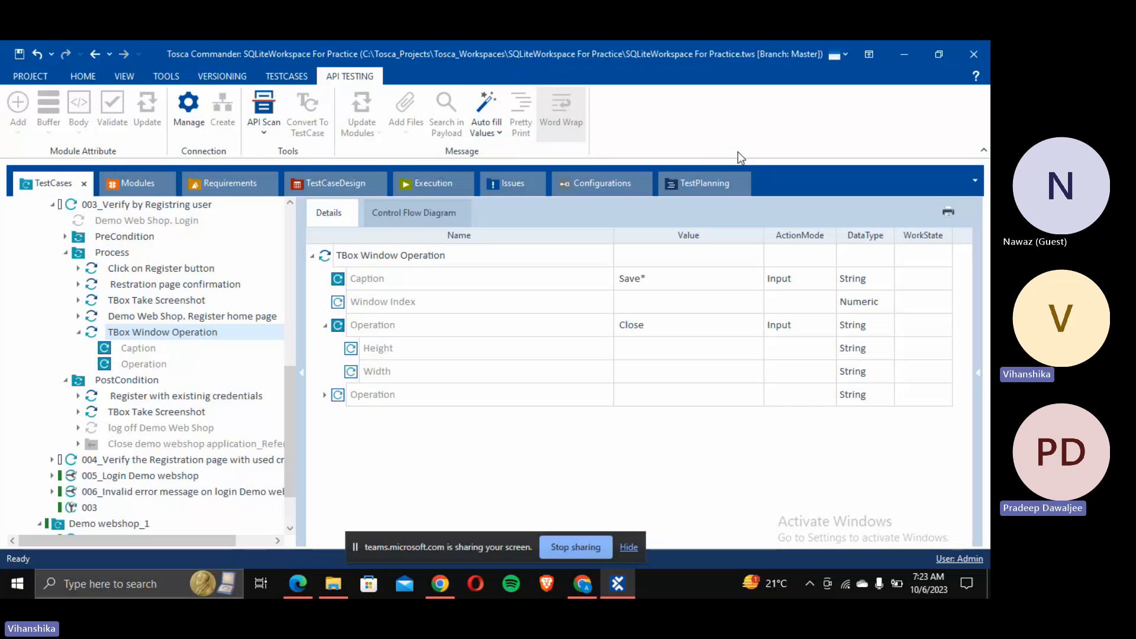
# Step: Browse the Operation dropdown's window operations, leaving the value as Close
pyautogui.click(748, 330)
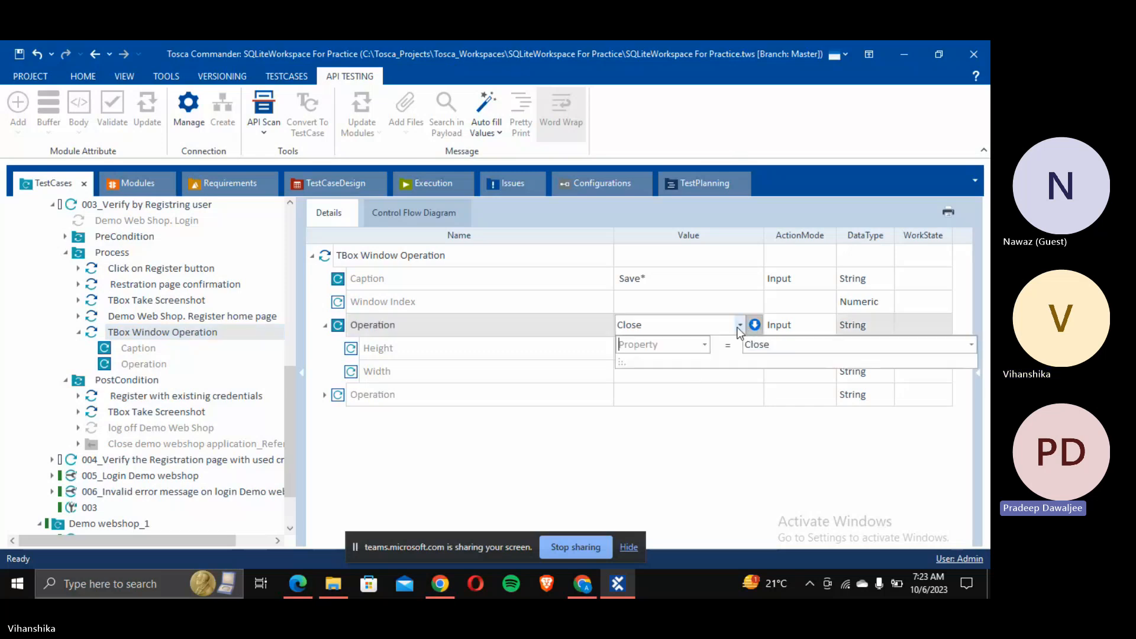
pyautogui.click(739, 325)
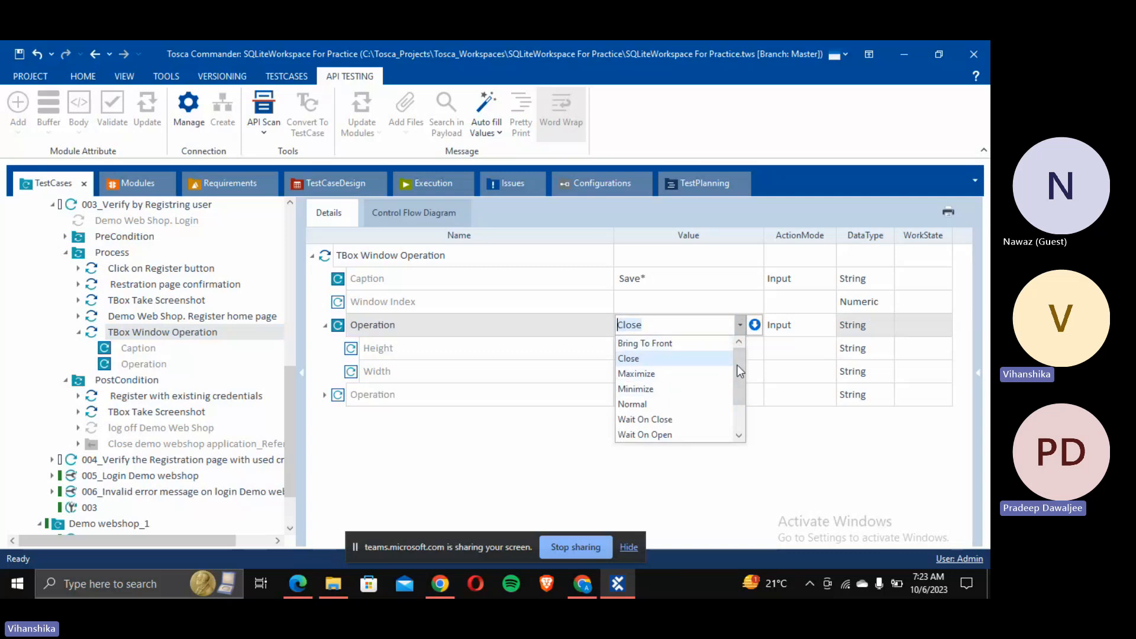
pyautogui.moveTo(739, 369); pyautogui.dragTo(740, 396)
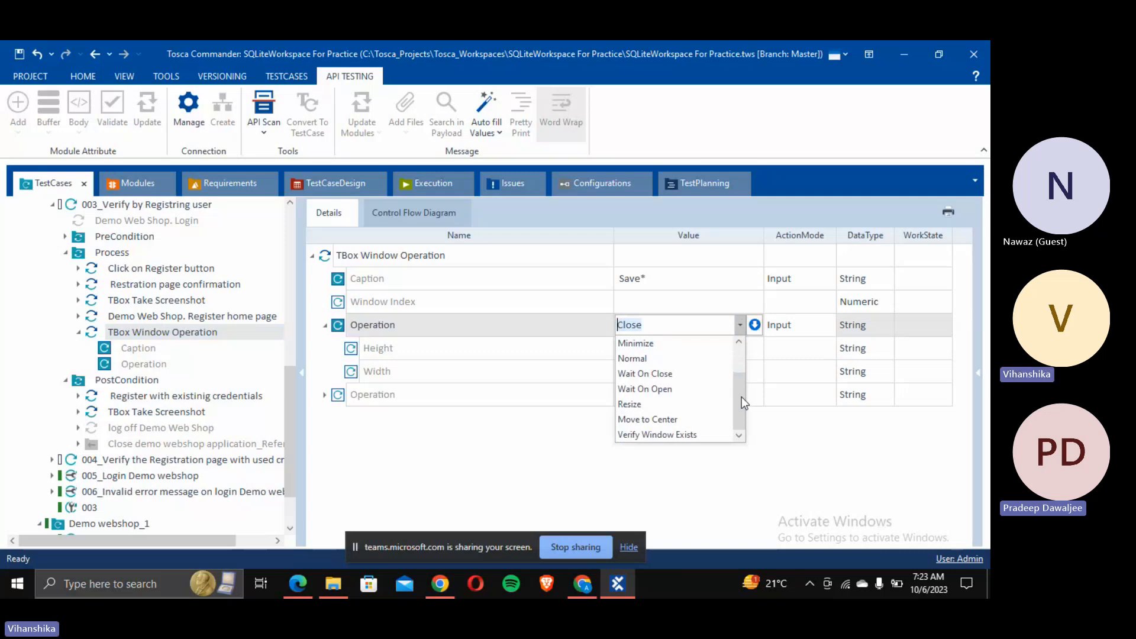
# Step: Bring the Demo Web Shop page in Chrome to the front
pyautogui.click(587, 582)
pyautogui.moveTo(708, 49); pyautogui.dragTo(677, 78)
pyautogui.press('super+d')
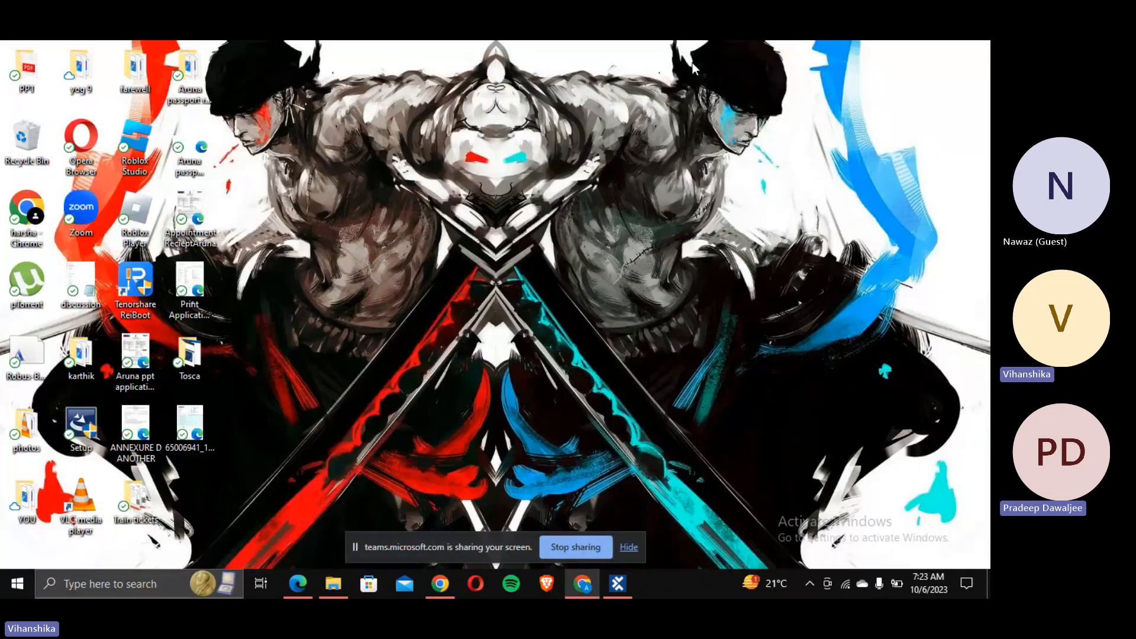
pyautogui.press('super+d')
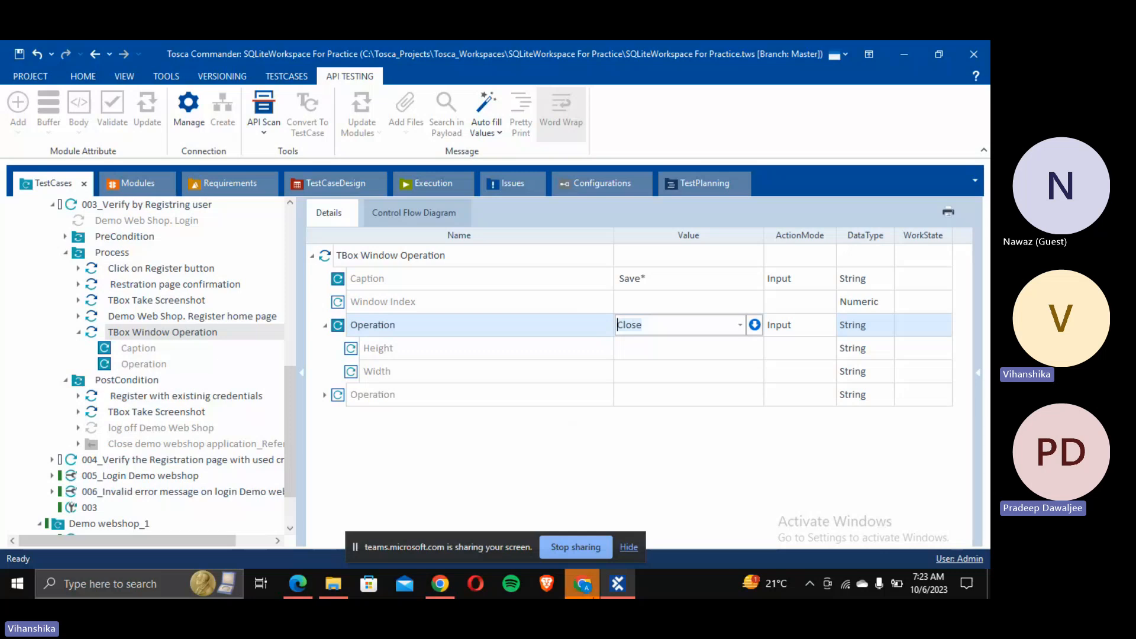
pyautogui.click(583, 584)
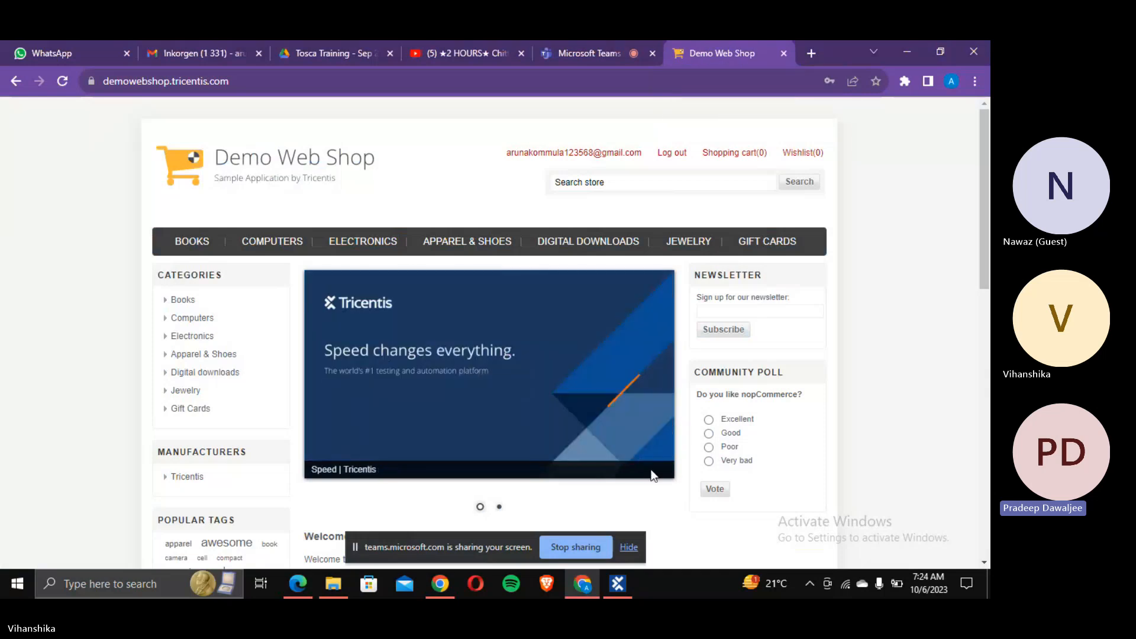
# Step: End the screen share, list the Demo WebShop_Enhanced folder, and switch to Chrome's New Tab
pyautogui.click(594, 547)
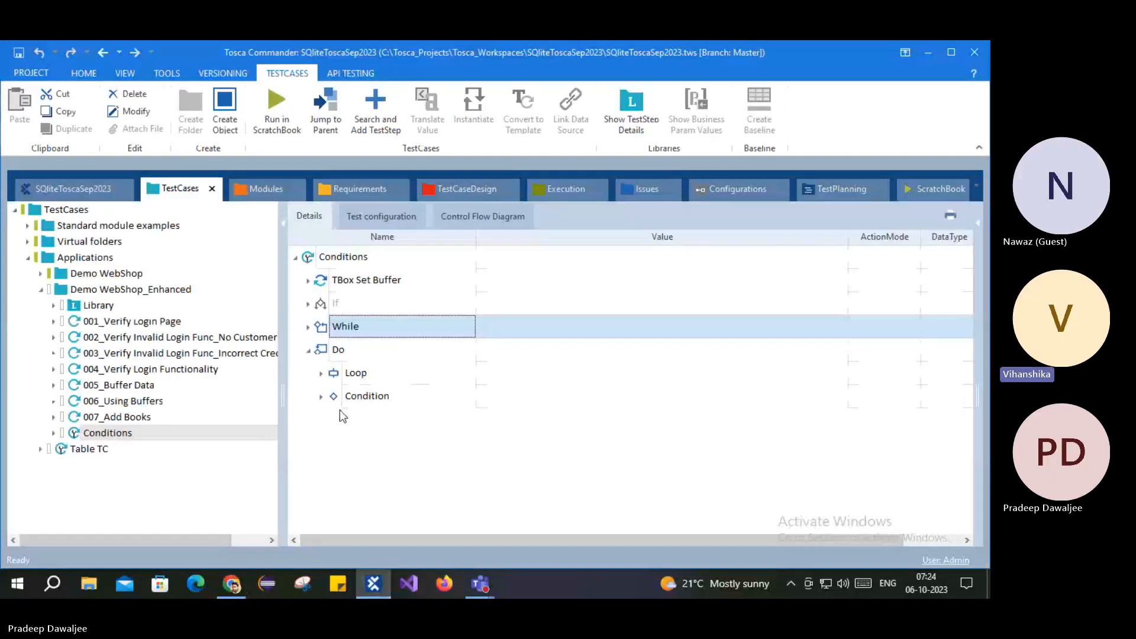
pyautogui.click(452, 445)
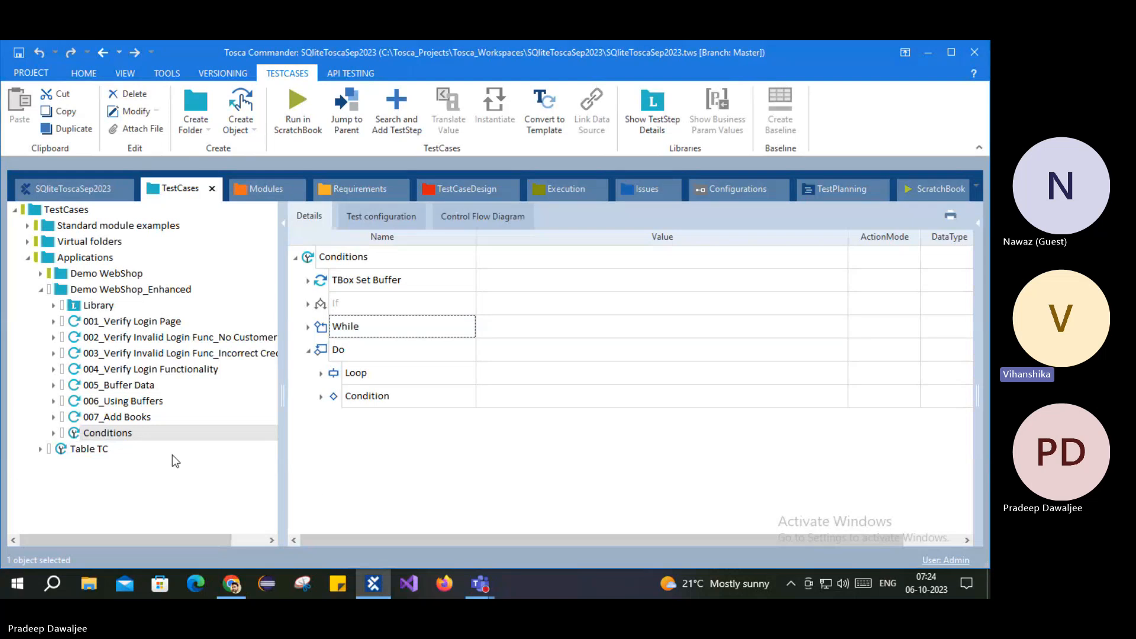
pyautogui.click(88, 290)
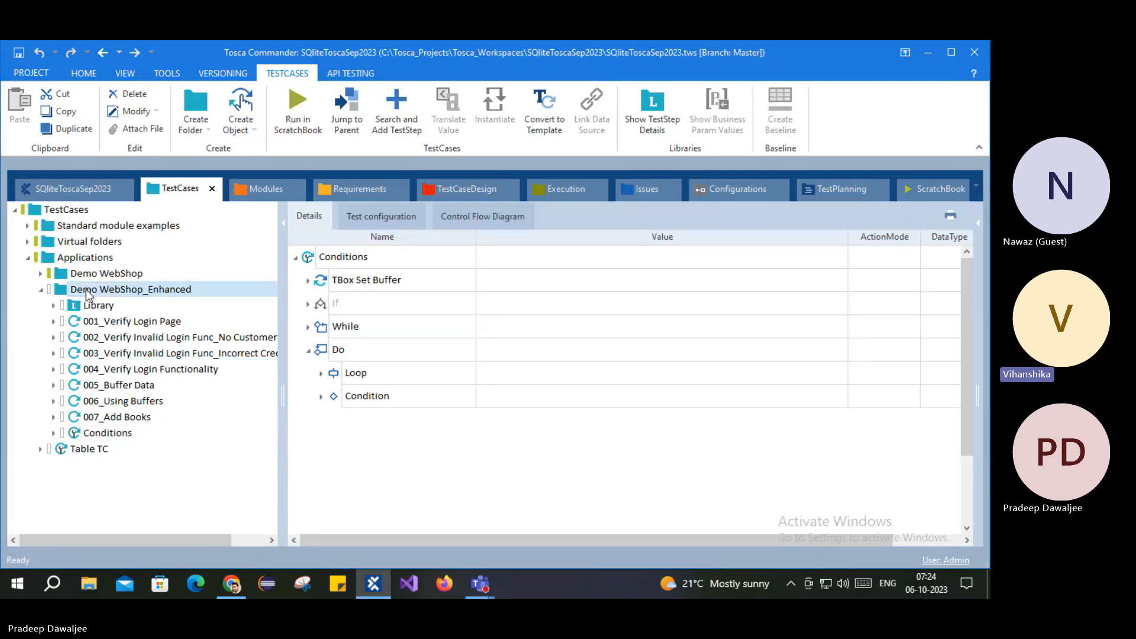
pyautogui.click(232, 584)
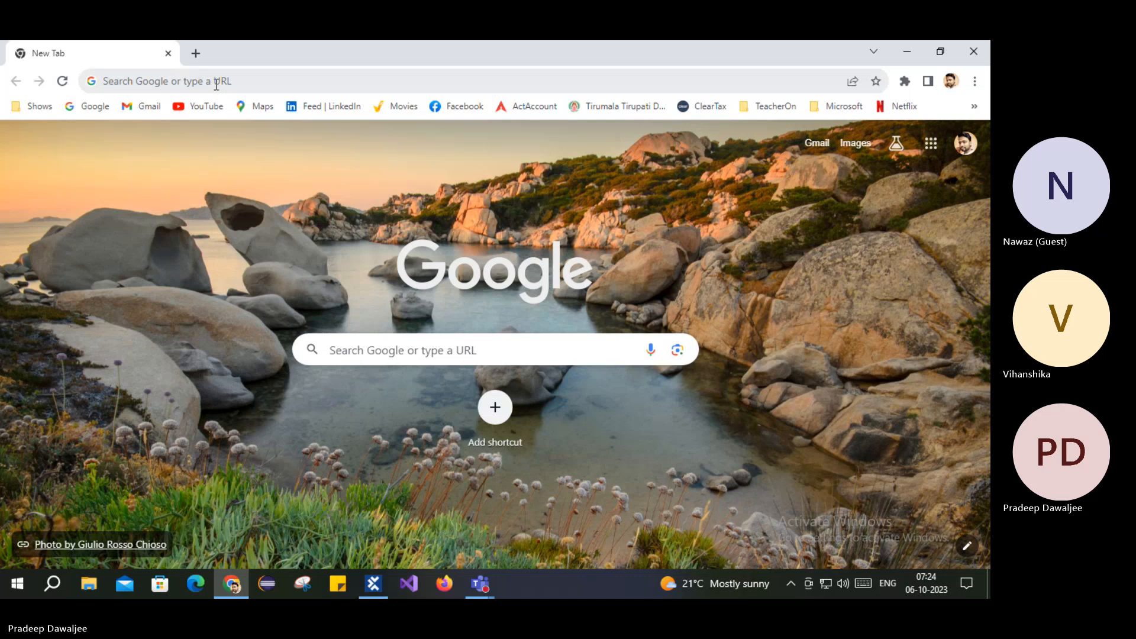
# Step: Load demowebshop.tricentis.com in Chrome and restore the browser to a smaller window
pyautogui.click(216, 81)
pyautogui.write('de')
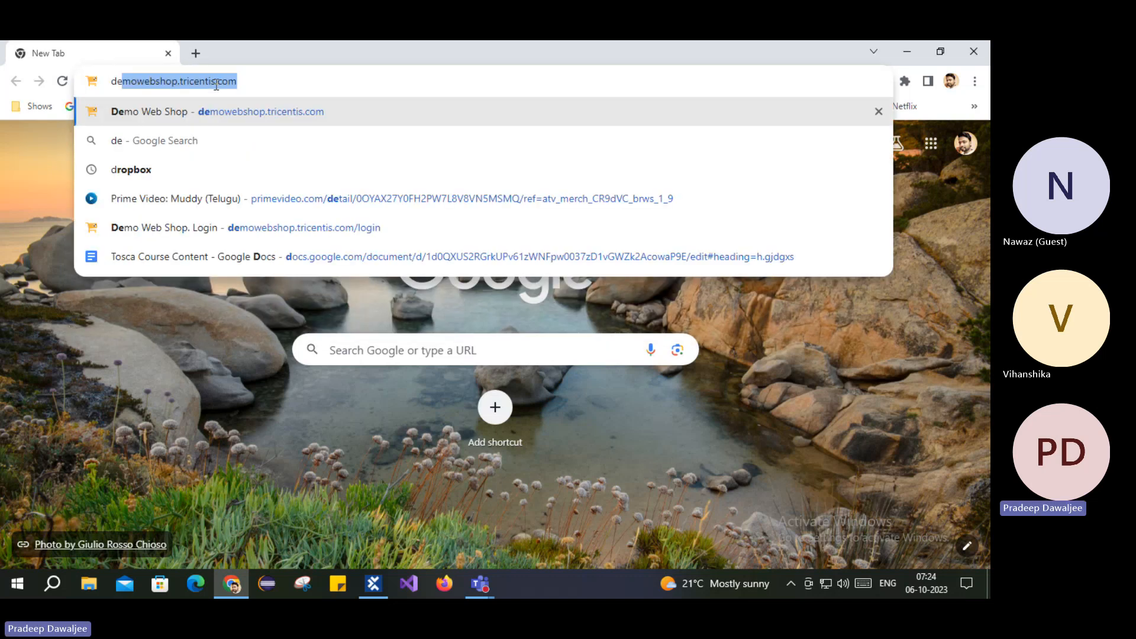
pyautogui.press('Return')
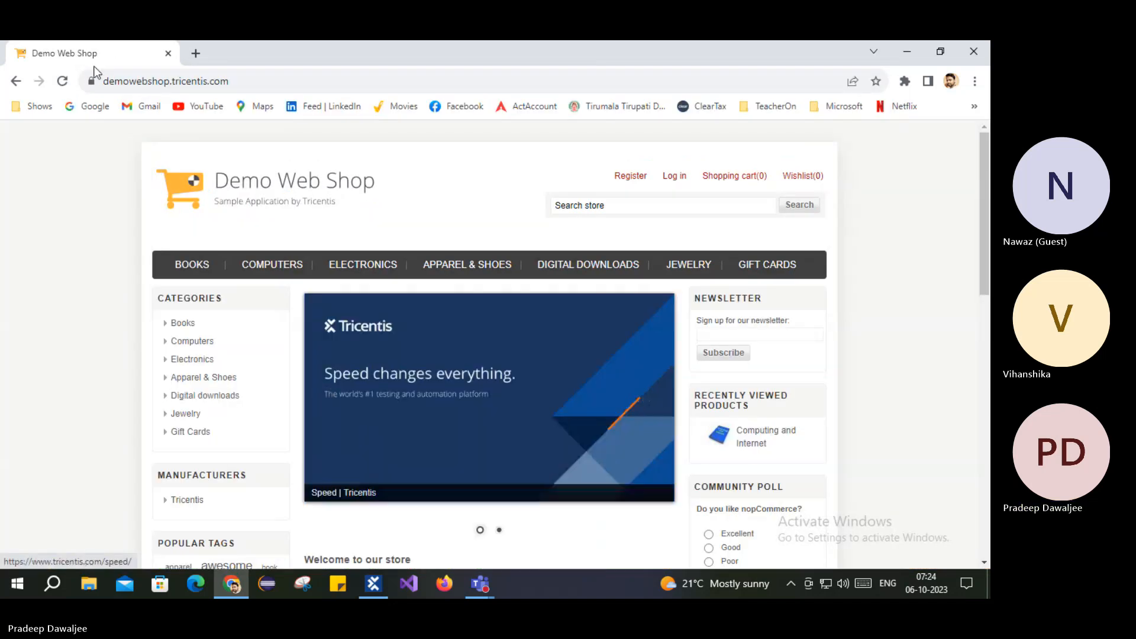
pyautogui.moveTo(93, 69); pyautogui.dragTo(122, 125)
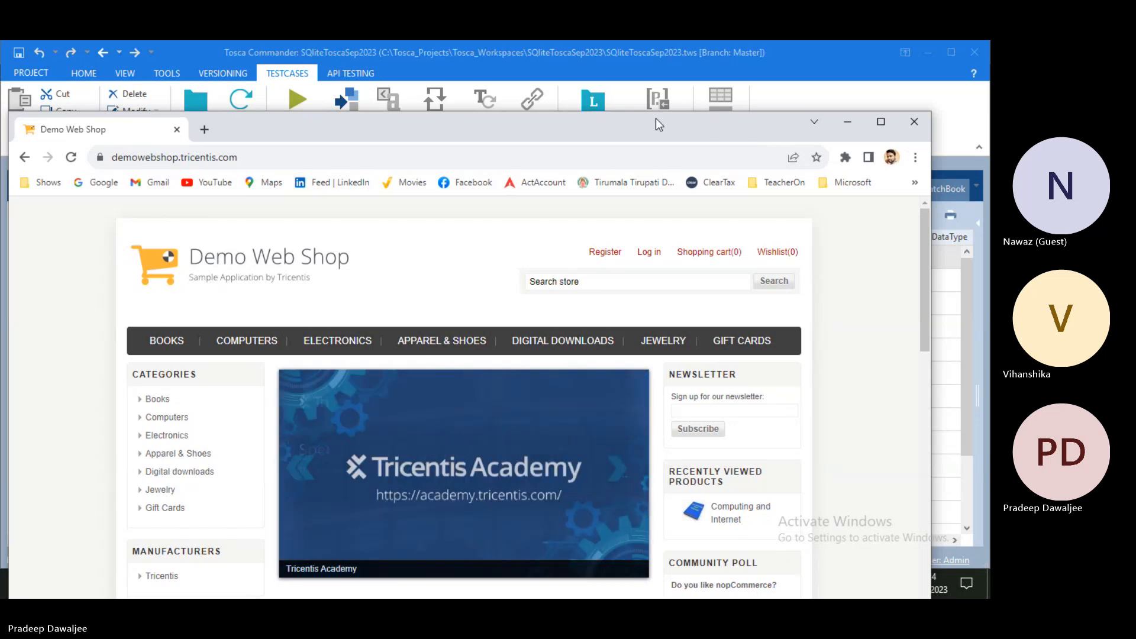
pyautogui.moveTo(481, 139)
pyautogui.mouseDown()
pyautogui.moveTo(494, 144)
pyautogui.moveTo(464, 140)
pyautogui.mouseUp()
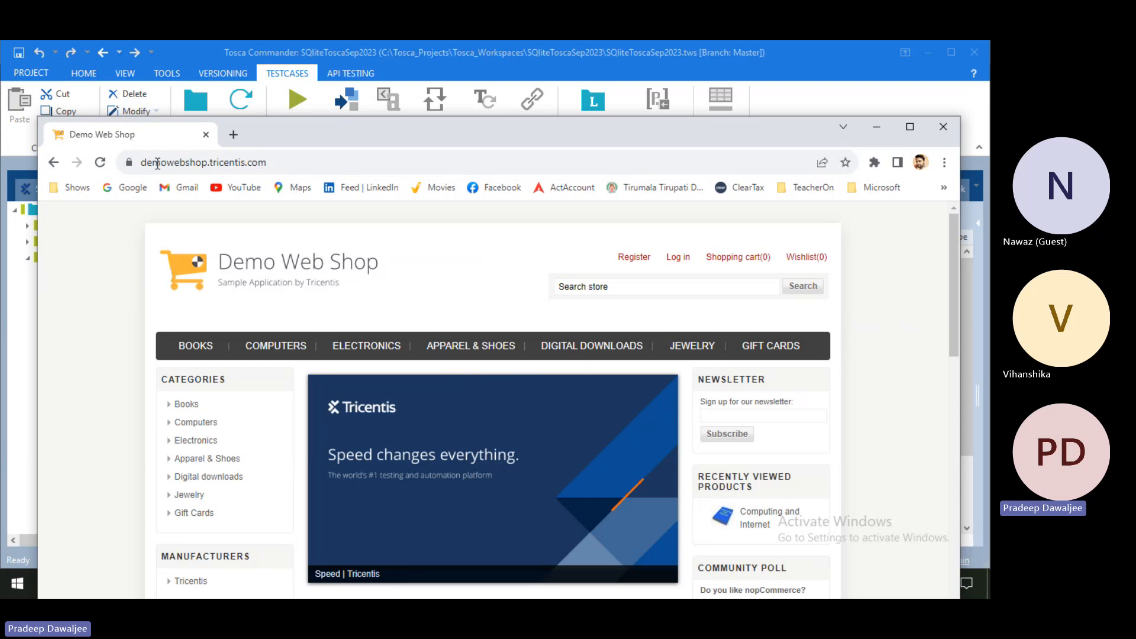
# Step: Use Search and Add TestStep with 'tbox wind' to add TBox Window Operation to Conditions
pyautogui.click(26, 420)
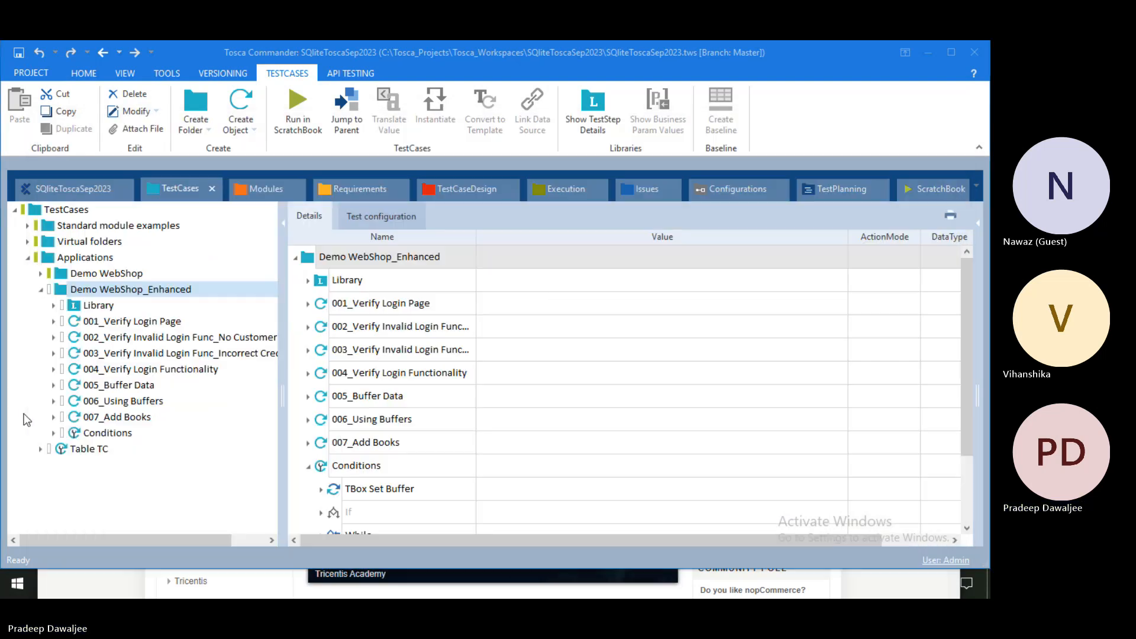
pyautogui.click(105, 289)
pyautogui.rightClick(107, 289)
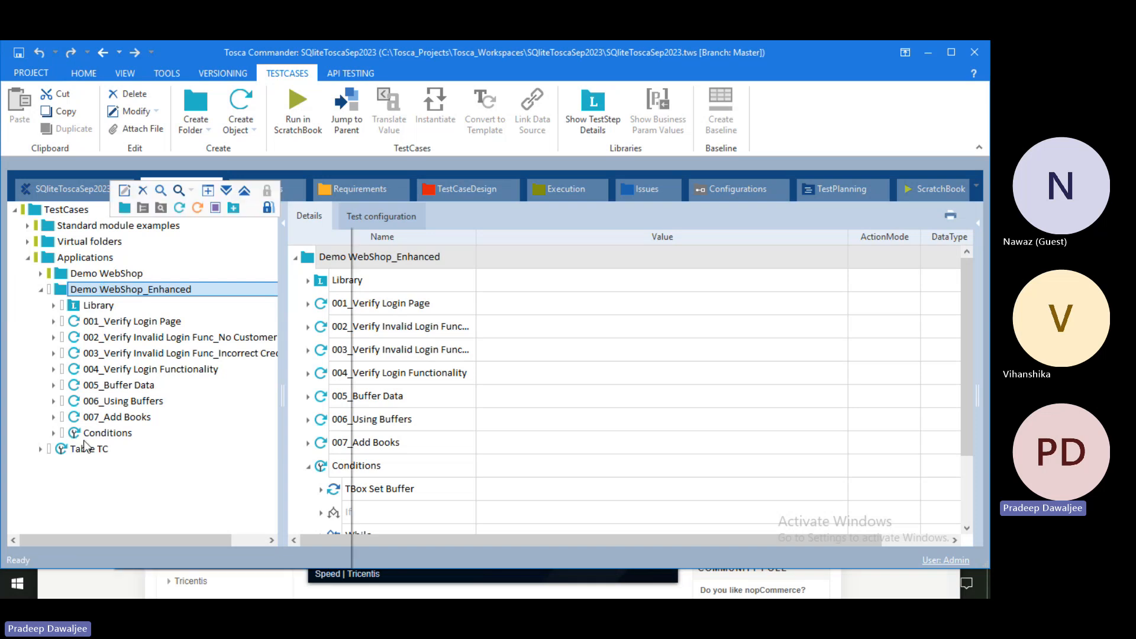
pyautogui.rightClick(89, 431)
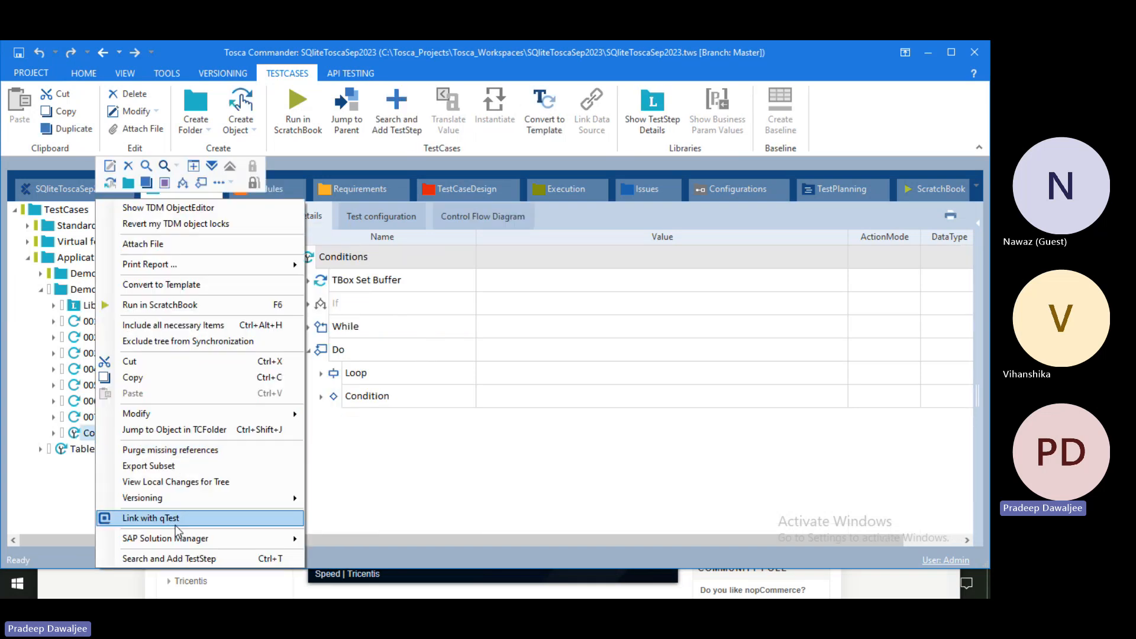
pyautogui.click(160, 559)
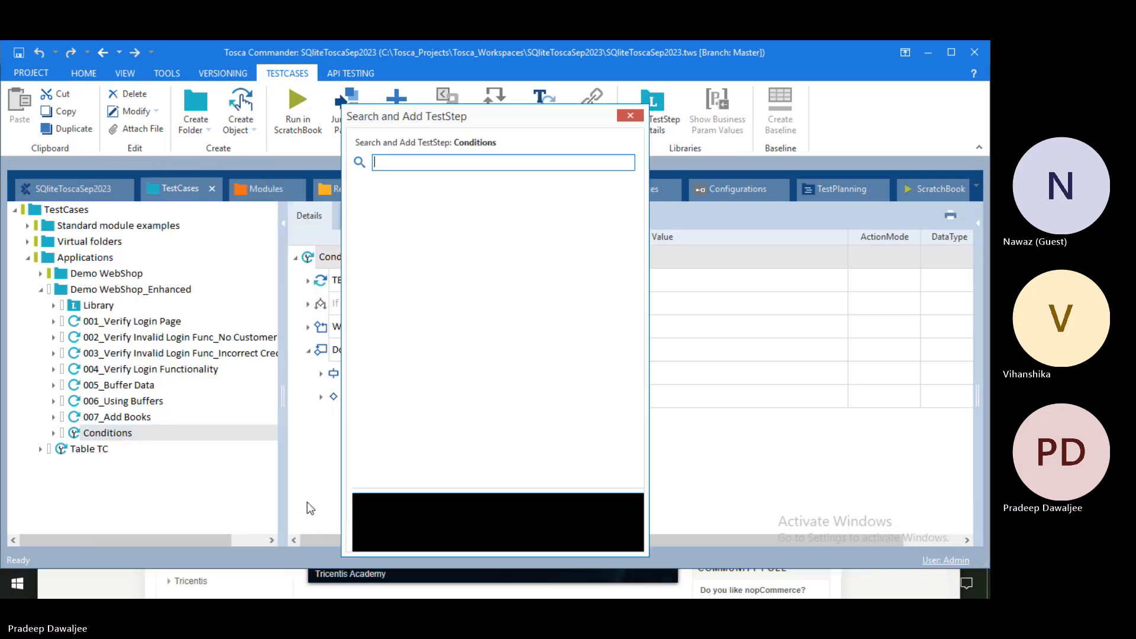
pyautogui.write('tbox wind')
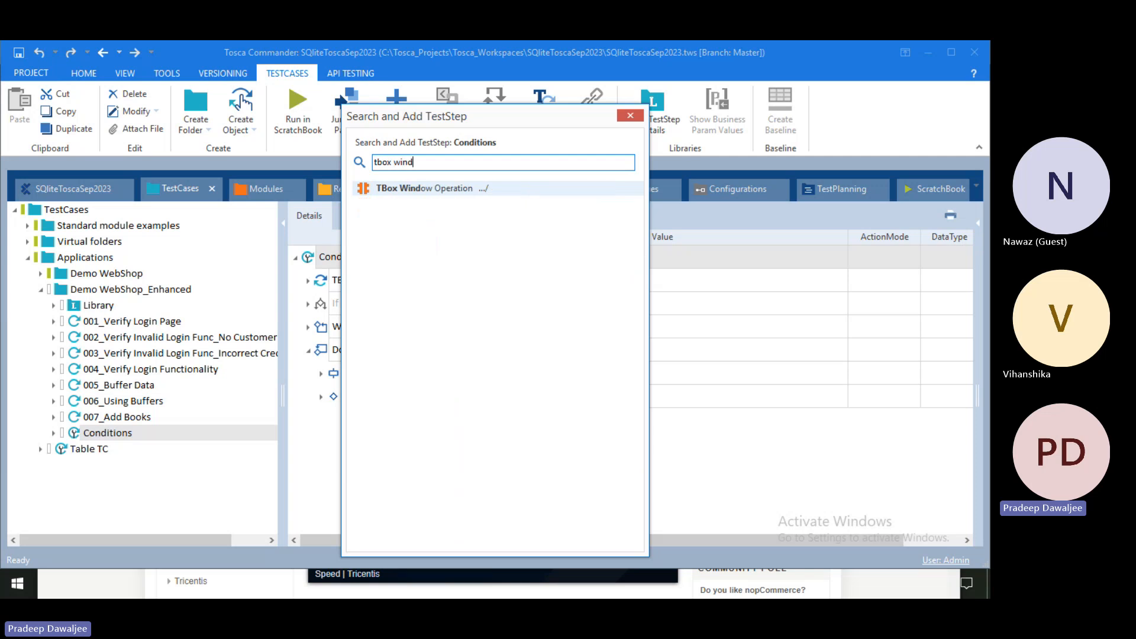
pyautogui.press('Escape')
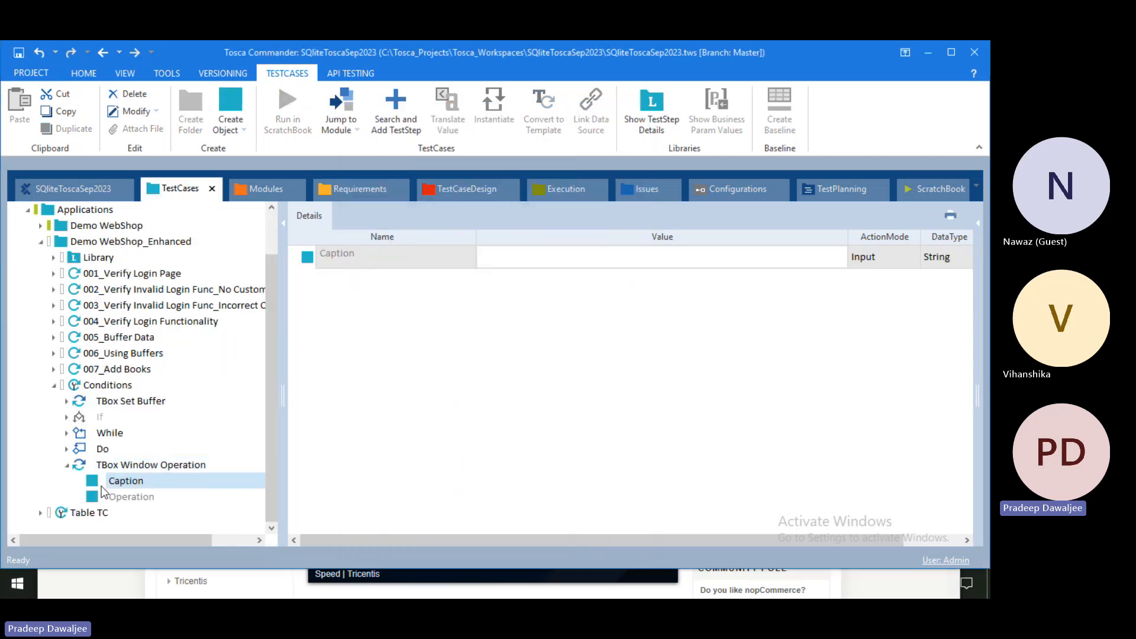
pyautogui.click(115, 465)
pyautogui.click(534, 281)
pyautogui.click(534, 281)
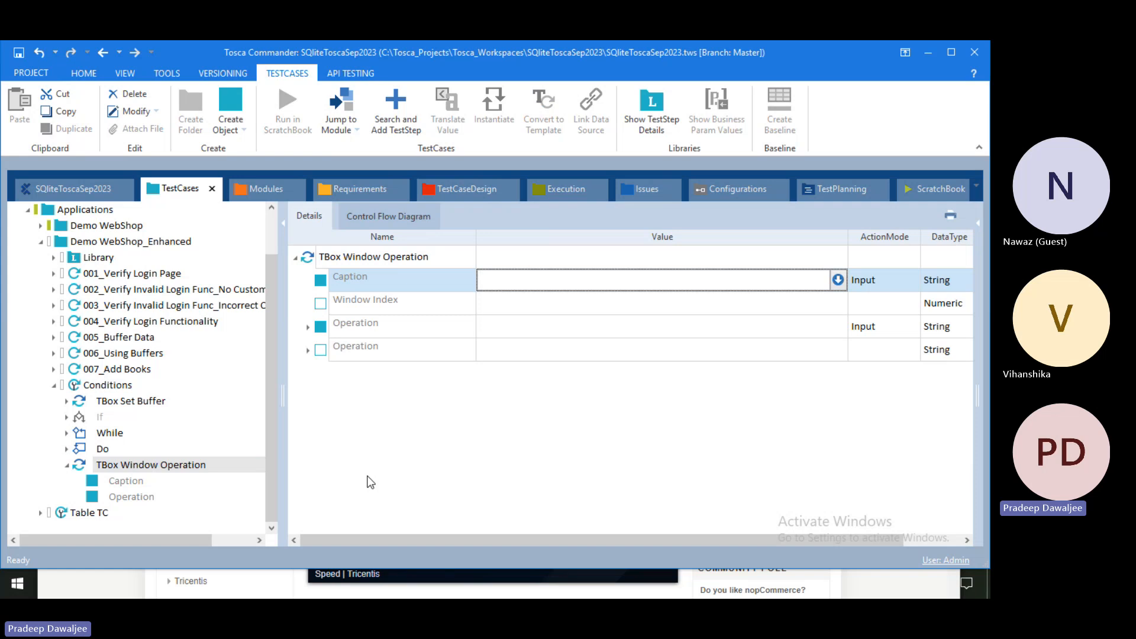
# Step: Set the window Caption to Demo* with operations Bring To Front and Wait On Open
pyautogui.write('Demo*')
pyautogui.press('Return')
pyautogui.click(586, 333)
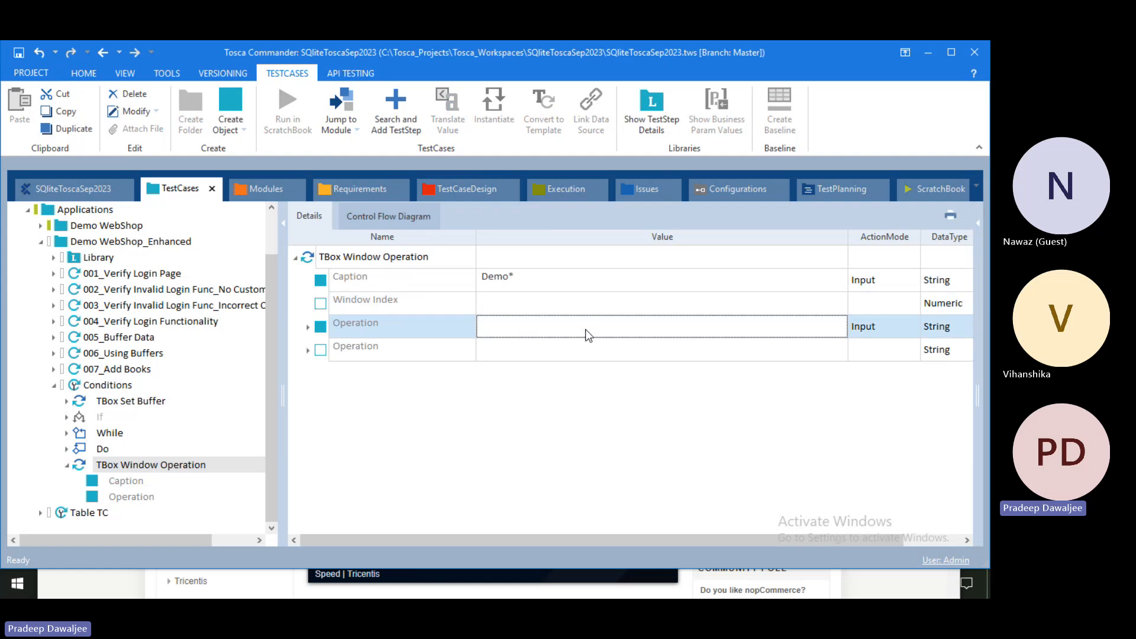
pyautogui.click(823, 326)
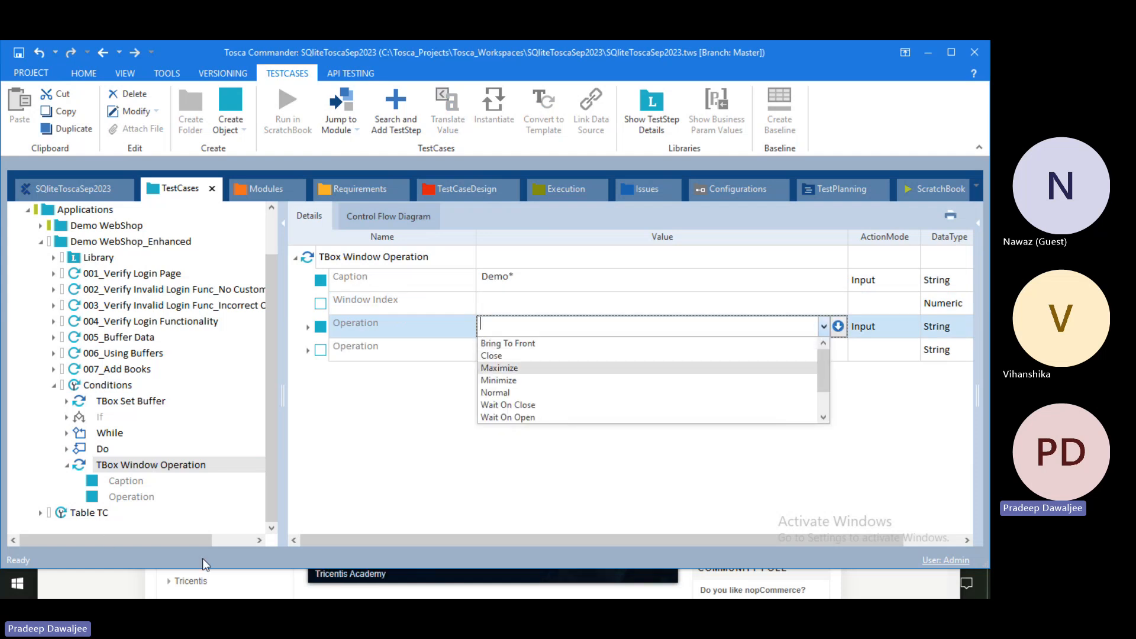
pyautogui.click(555, 343)
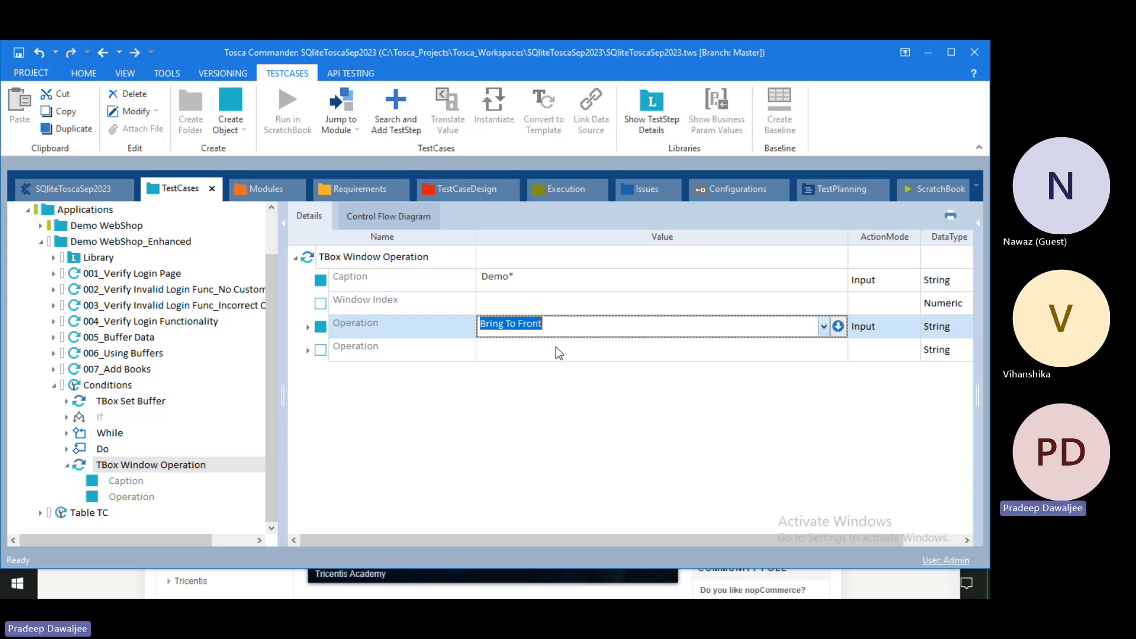
pyautogui.click(797, 354)
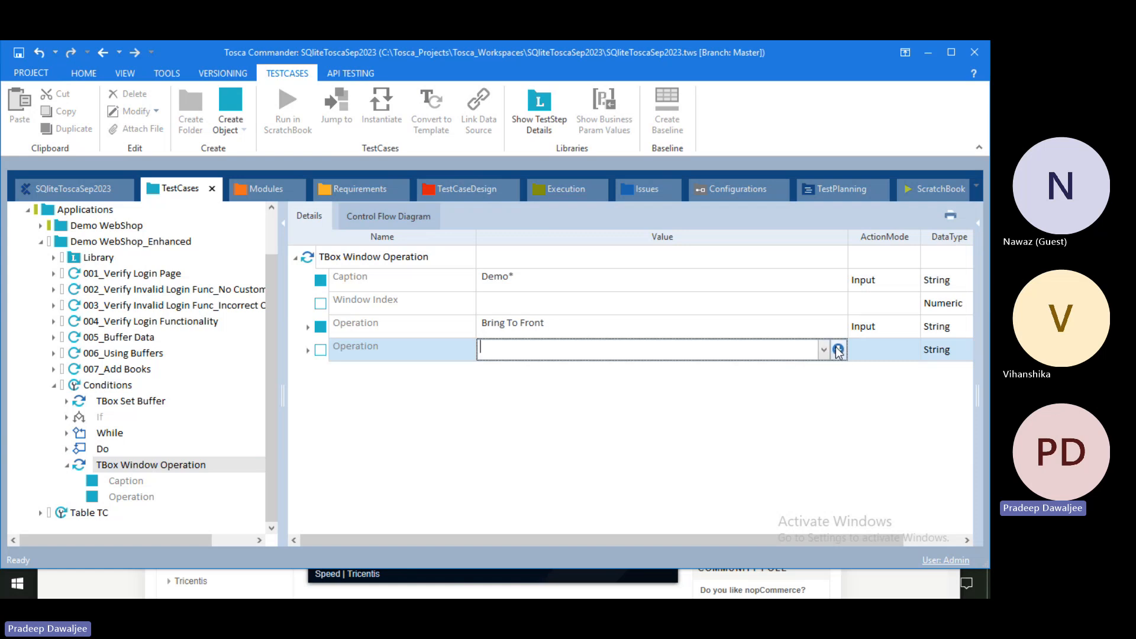
pyautogui.click(825, 350)
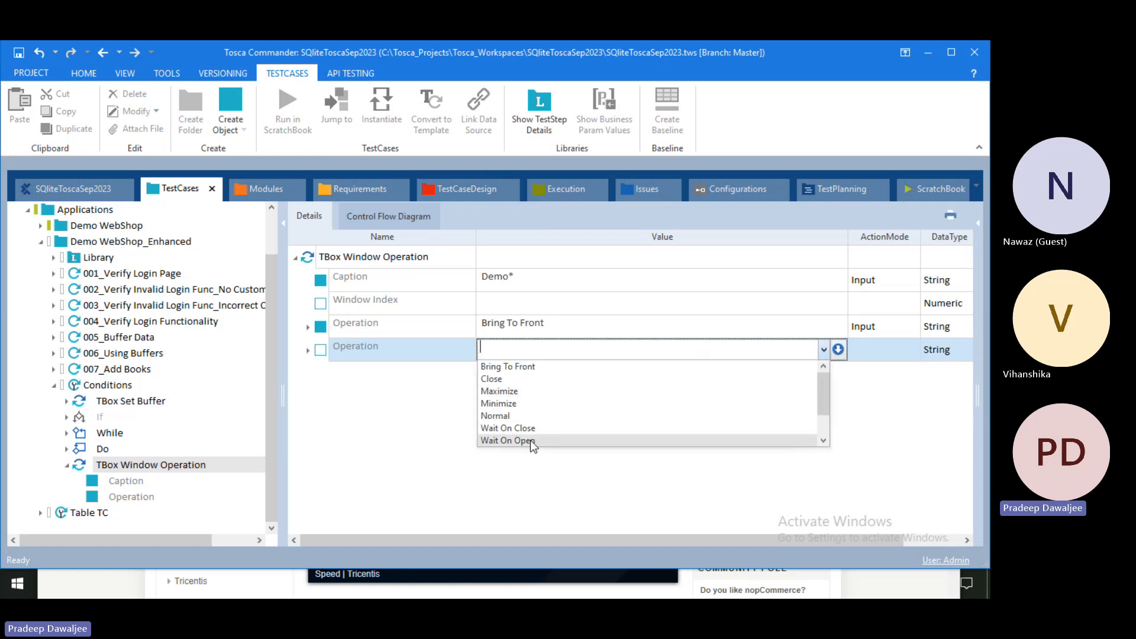
pyautogui.click(514, 440)
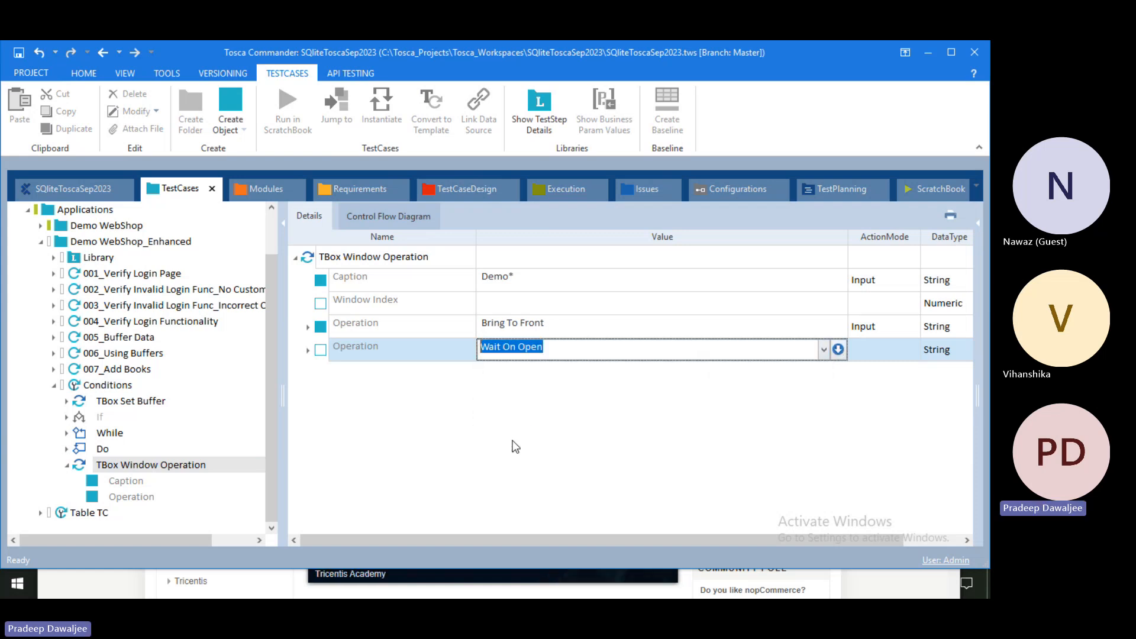
pyautogui.press('Return')
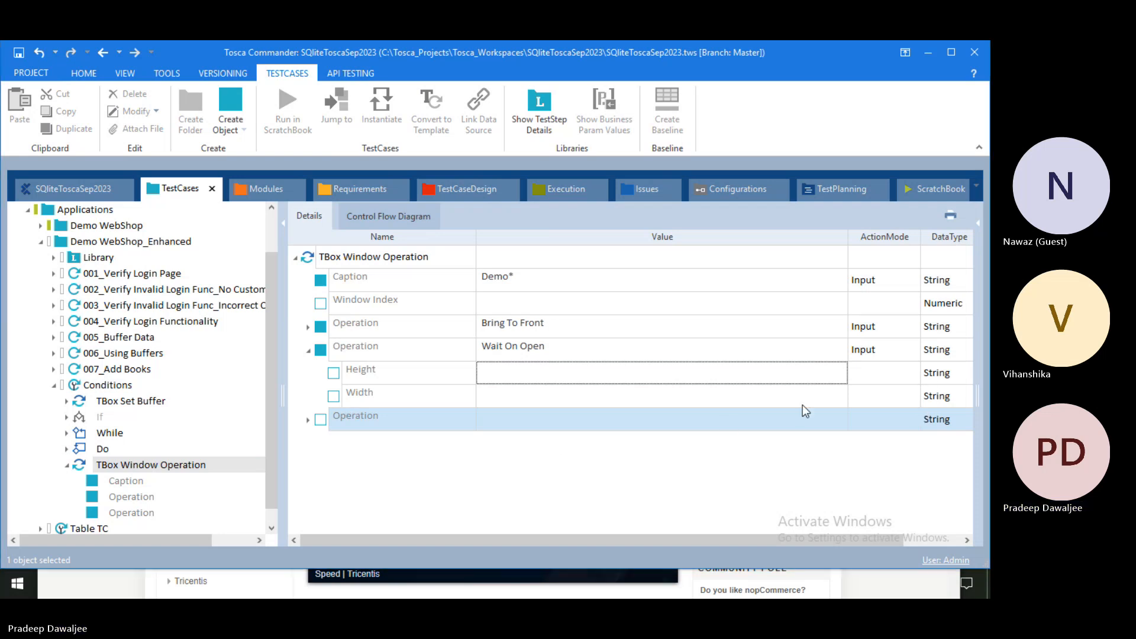
# Step: Swap the first two operations so Wait On Open comes before Bring To Front
pyautogui.click(308, 355)
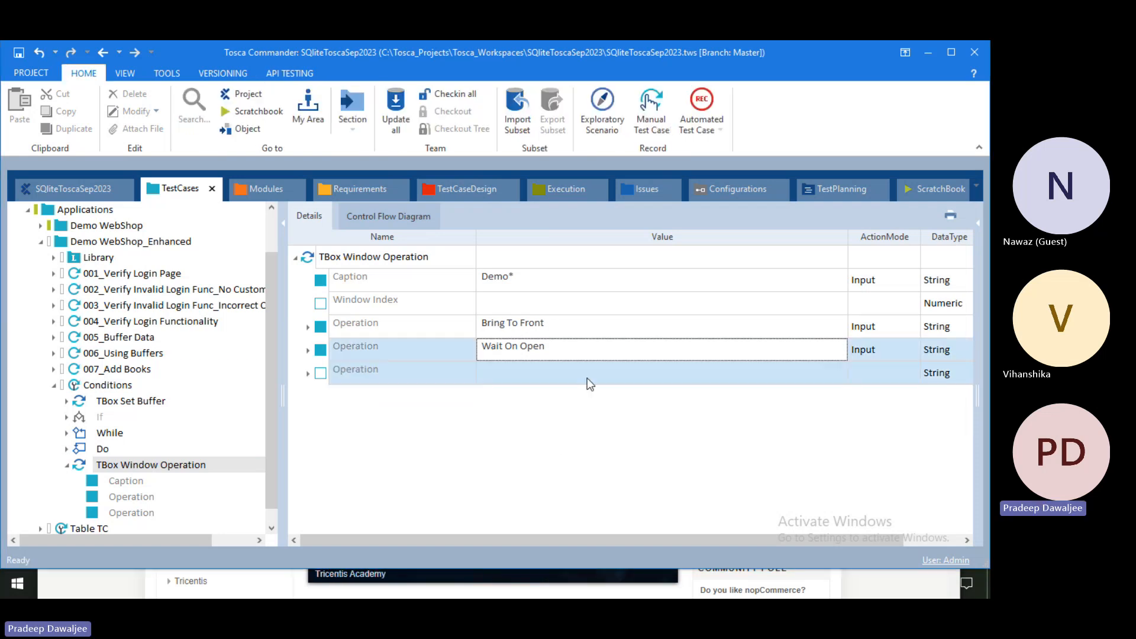
pyautogui.click(587, 378)
pyautogui.click(823, 373)
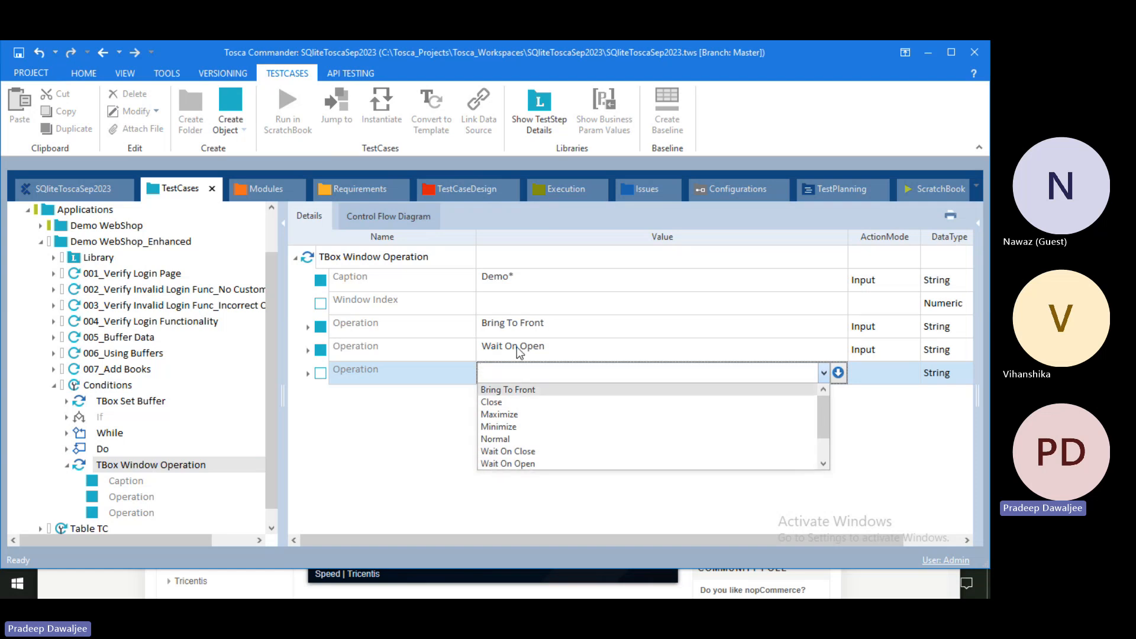
pyautogui.click(484, 326)
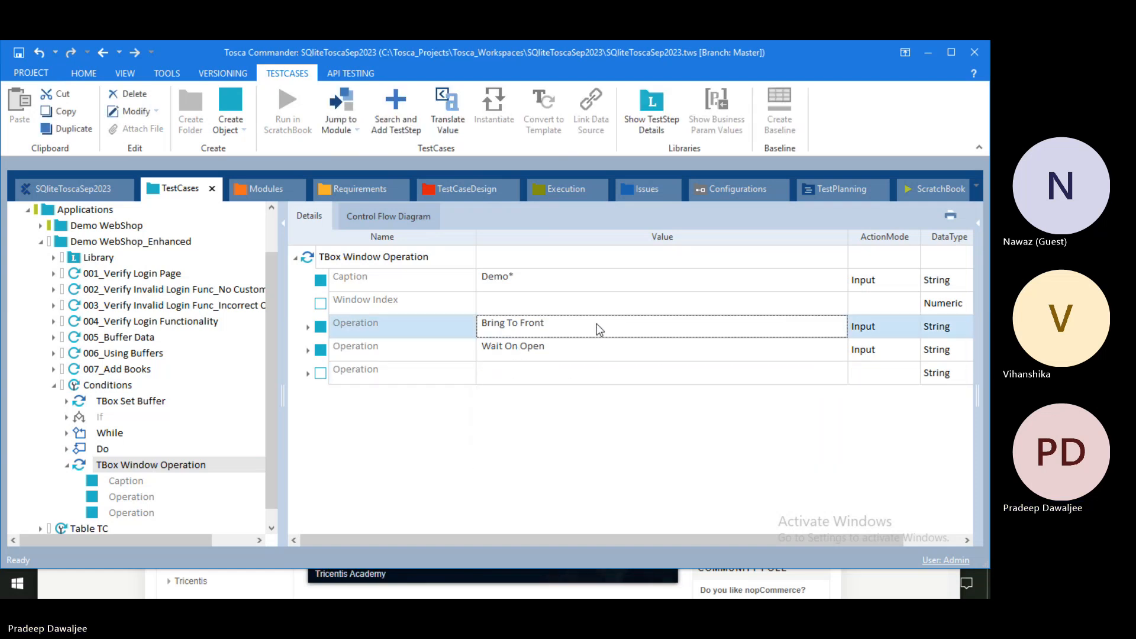
pyautogui.click(596, 324)
pyautogui.click(823, 326)
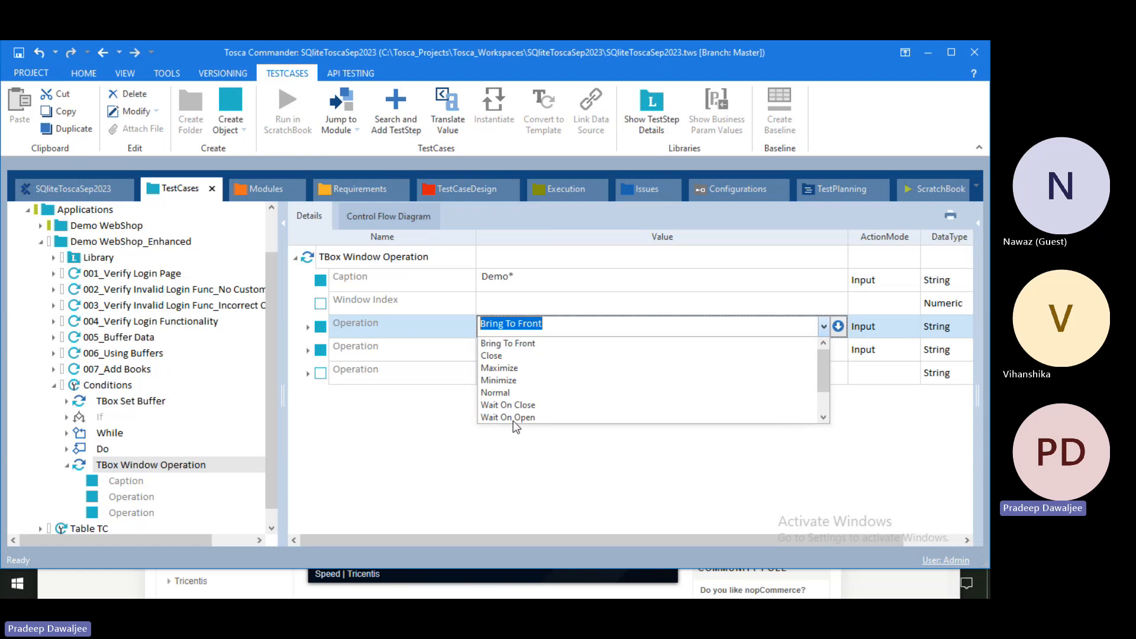
pyautogui.click(514, 419)
pyautogui.click(542, 349)
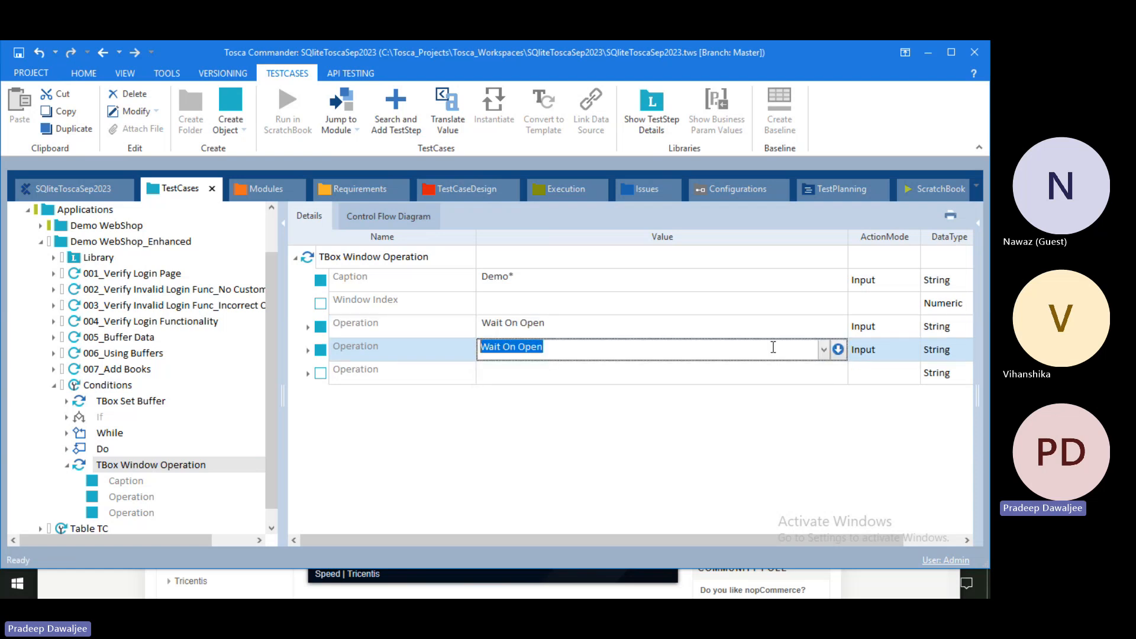
pyautogui.click(824, 350)
pyautogui.click(510, 369)
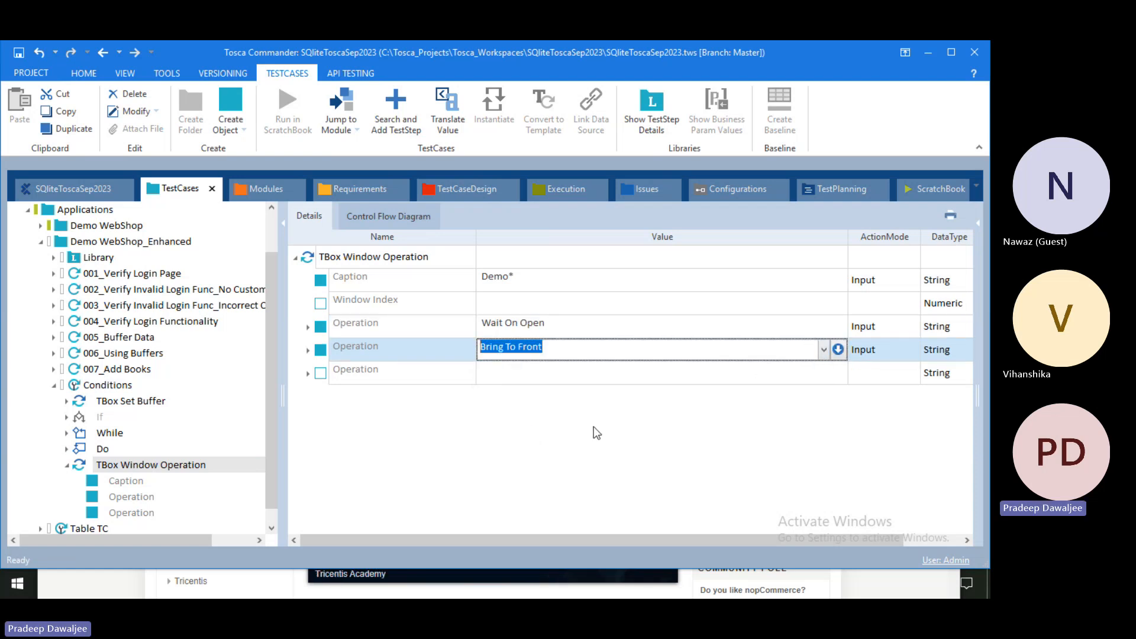
# Step: Set the third window operation to Maximize
pyautogui.click(767, 374)
pyautogui.click(824, 373)
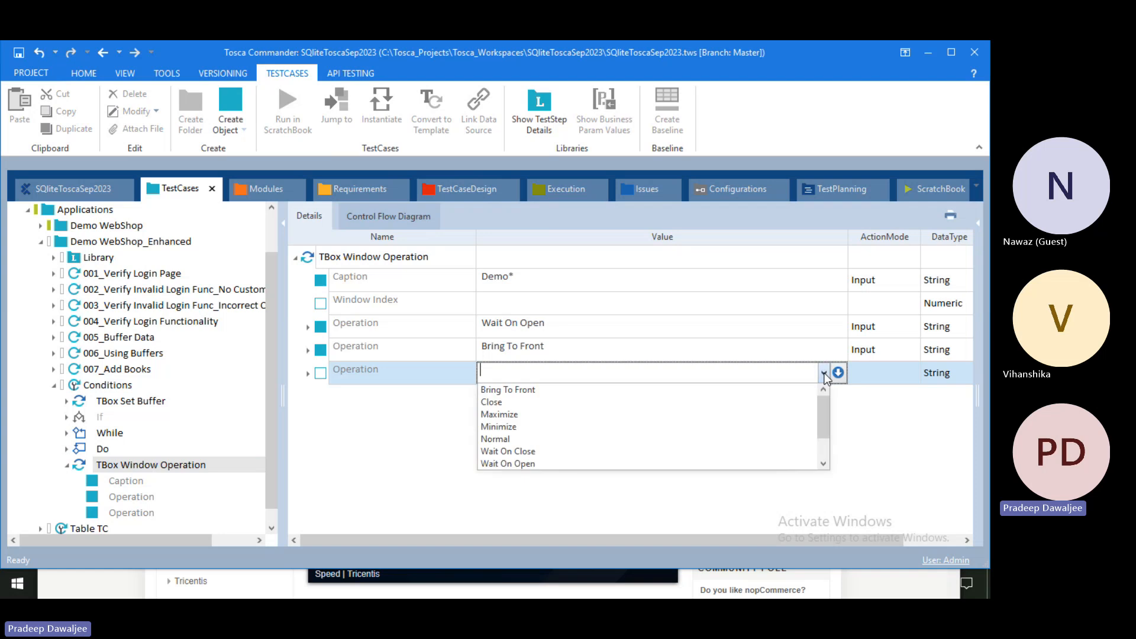
pyautogui.scroll(-1, 626, 460)
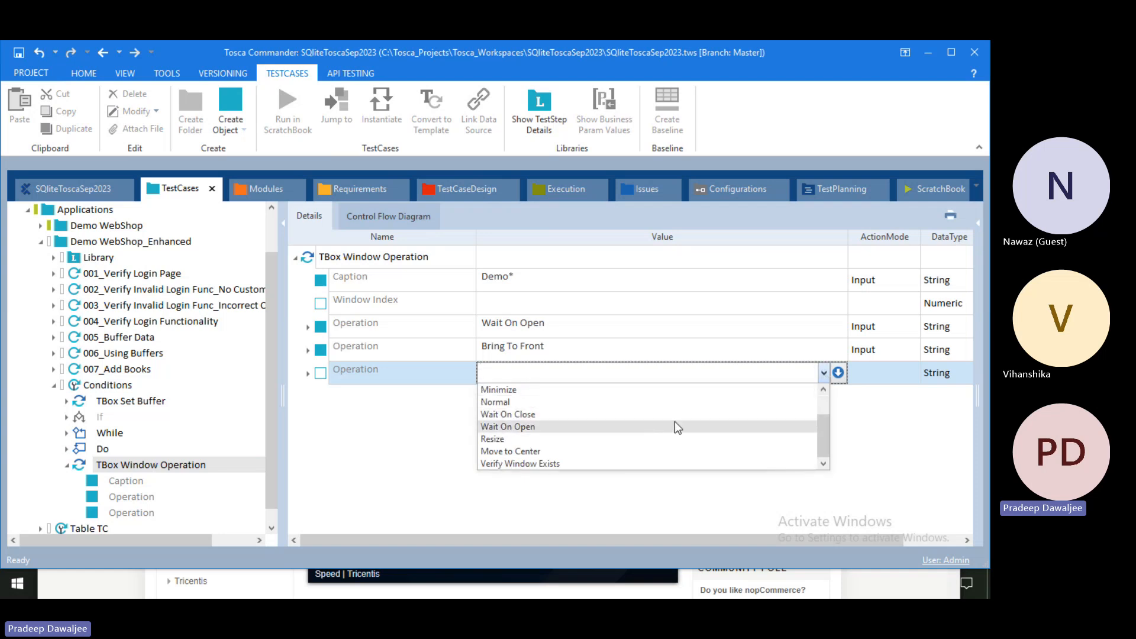
pyautogui.scroll(1, 627, 417)
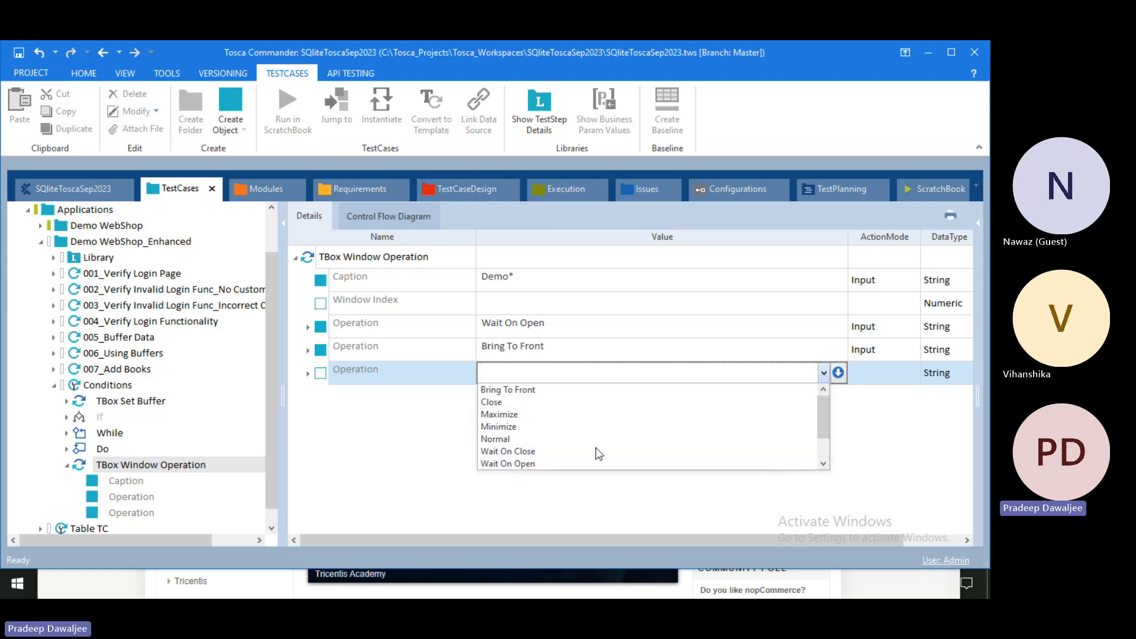
pyautogui.scroll(-1, 605, 440)
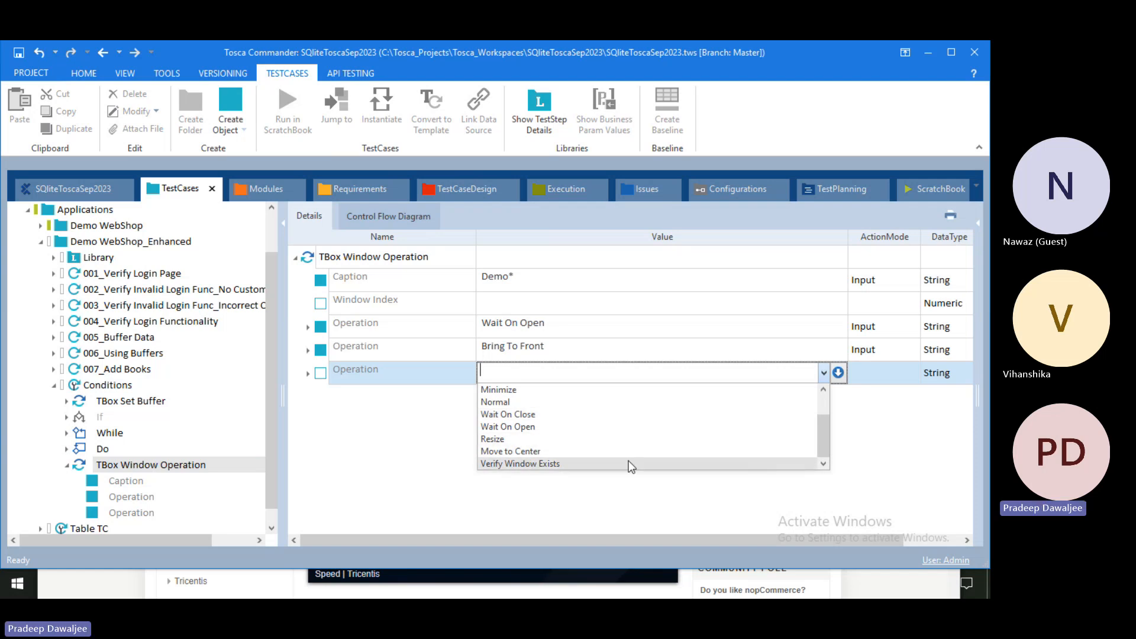
pyautogui.scroll(1, 626, 444)
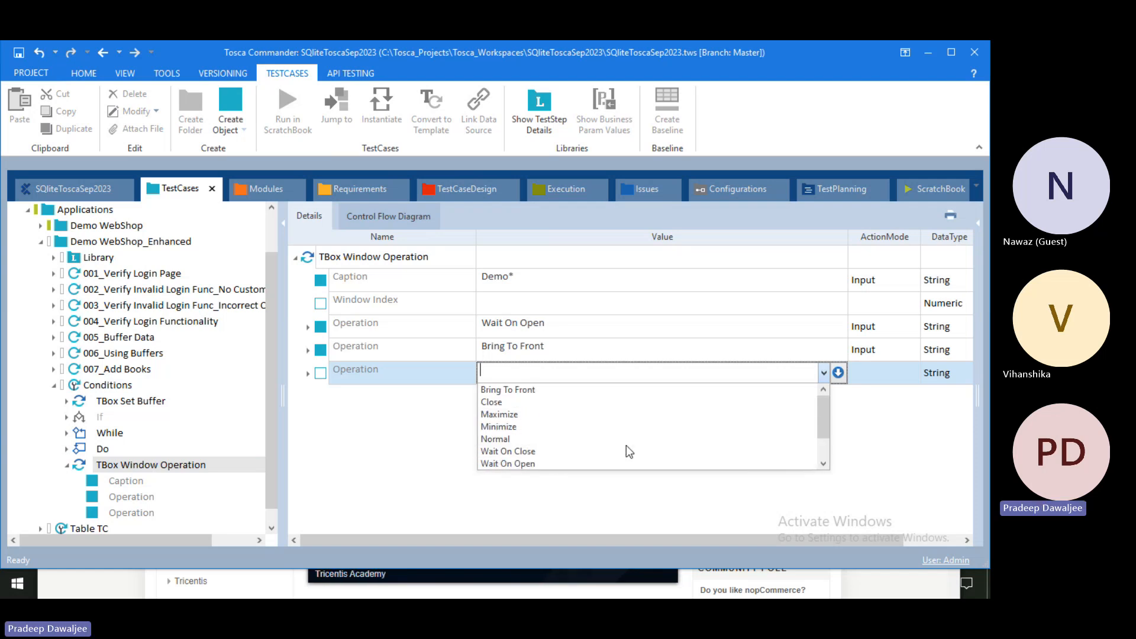
pyautogui.click(502, 414)
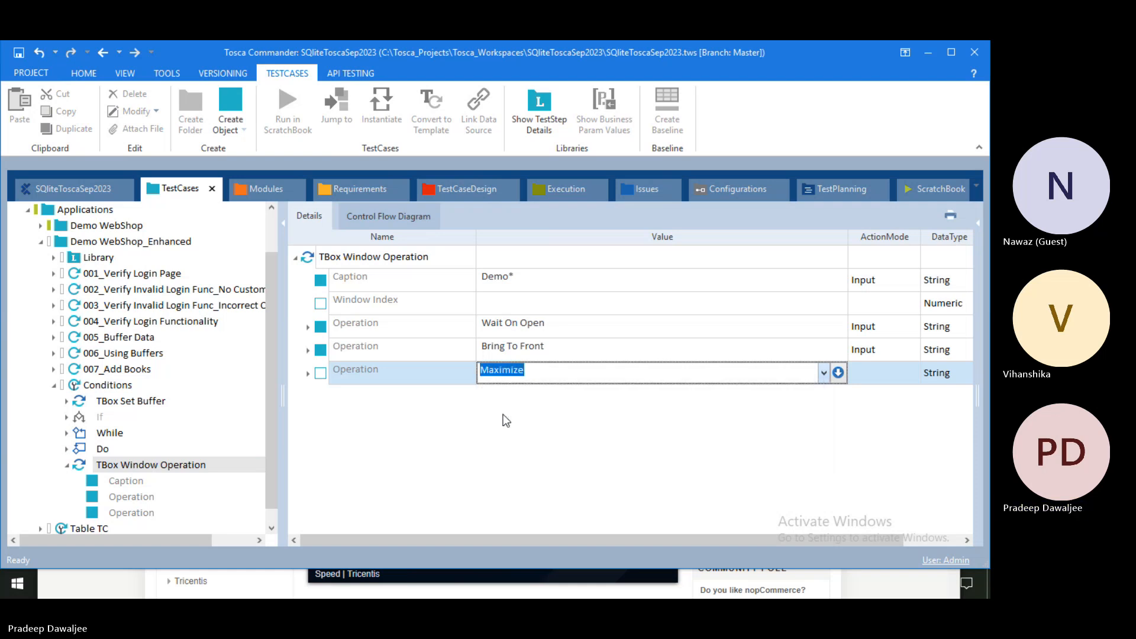
# Step: Minimize Tosca Commander with F6 to show the desktop
pyautogui.click(108, 585)
pyautogui.click(24, 416)
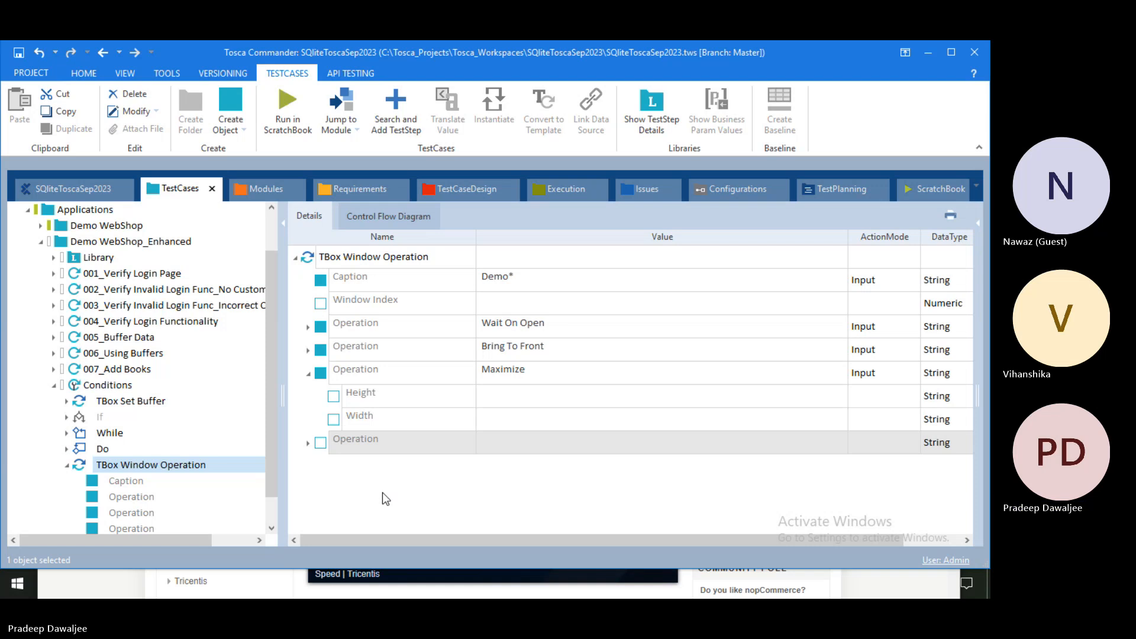
pyautogui.press('F6')
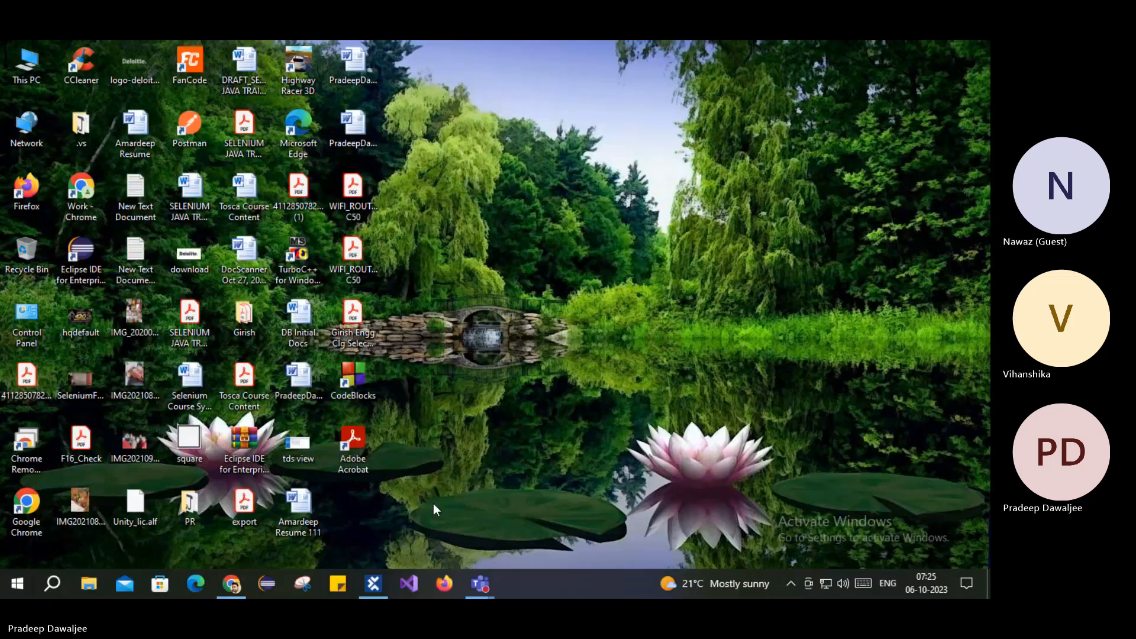
# Step: Launch Firefox, decline the default-browser prompt with Not now, and return to Tosca
pyautogui.click(443, 585)
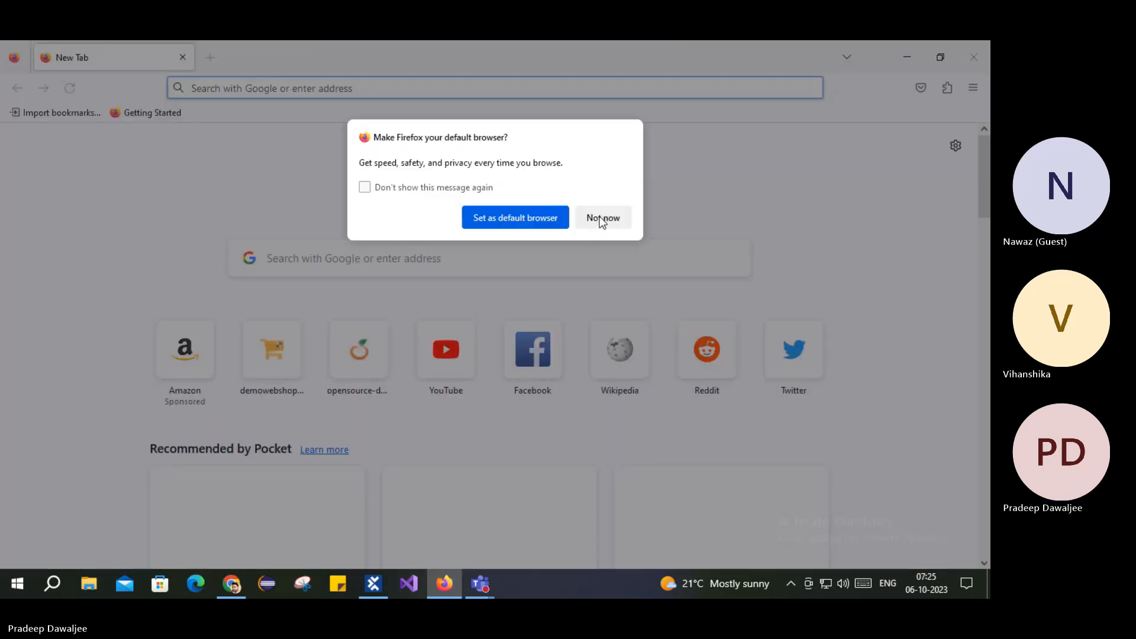
pyautogui.click(610, 221)
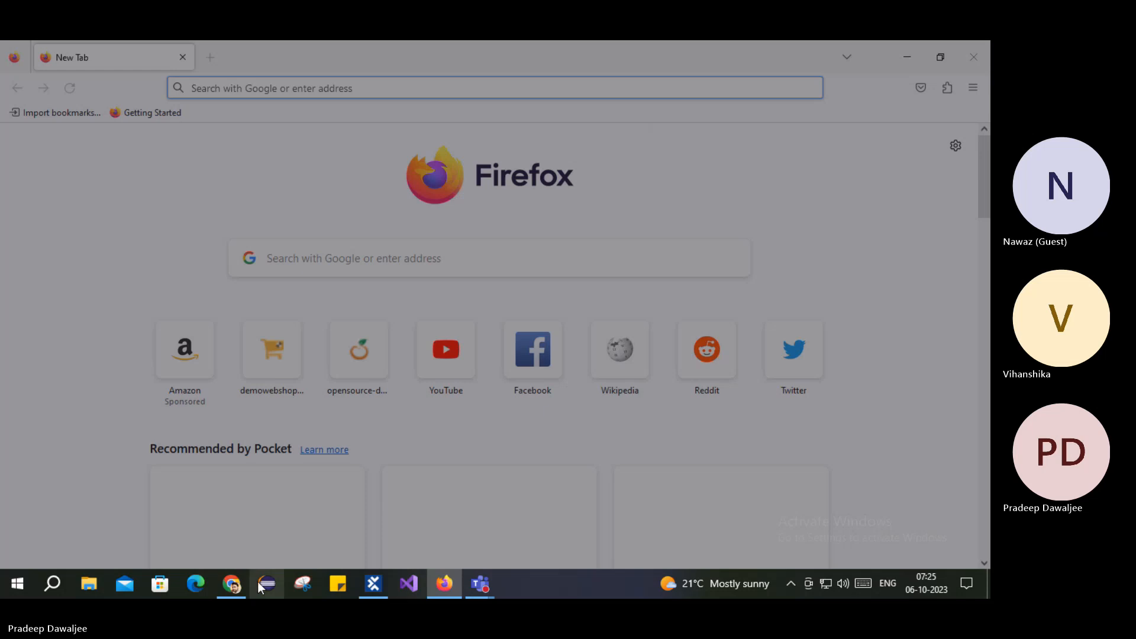
pyautogui.click(373, 585)
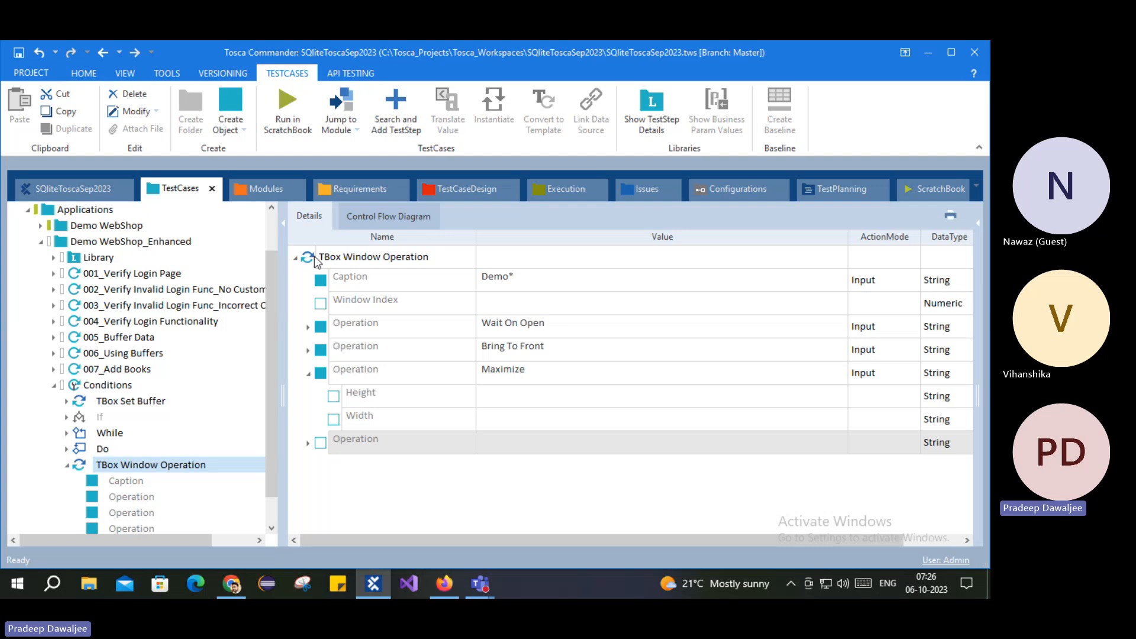
# Step: Run the TBox Window Operation step in the ScratchBook and return to view its results
pyautogui.rightClick(313, 258)
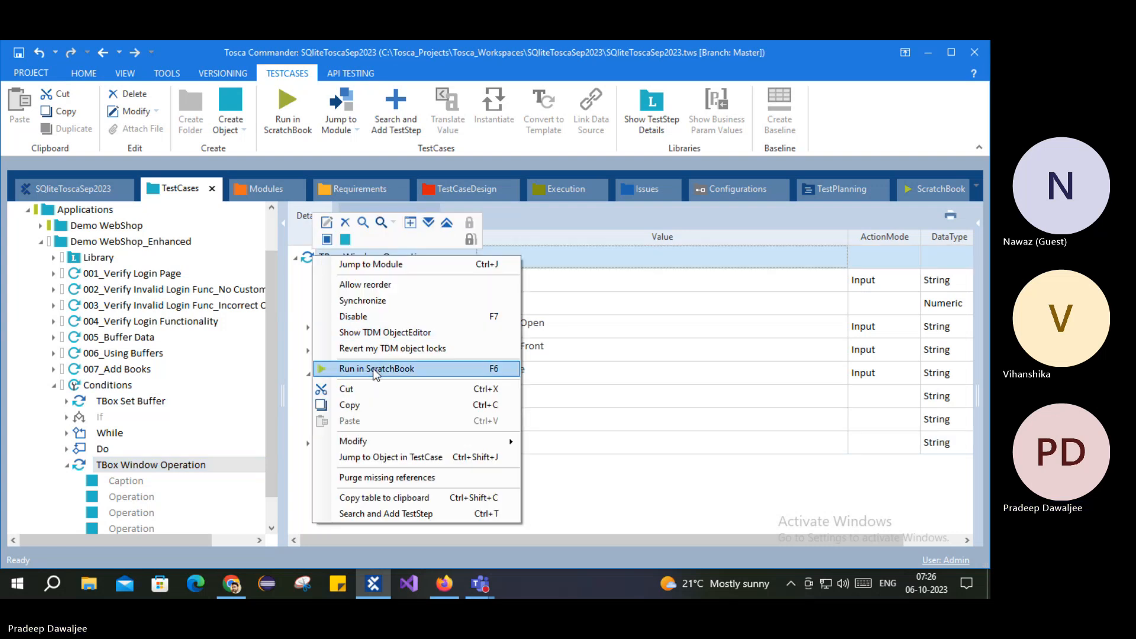
pyautogui.click(372, 368)
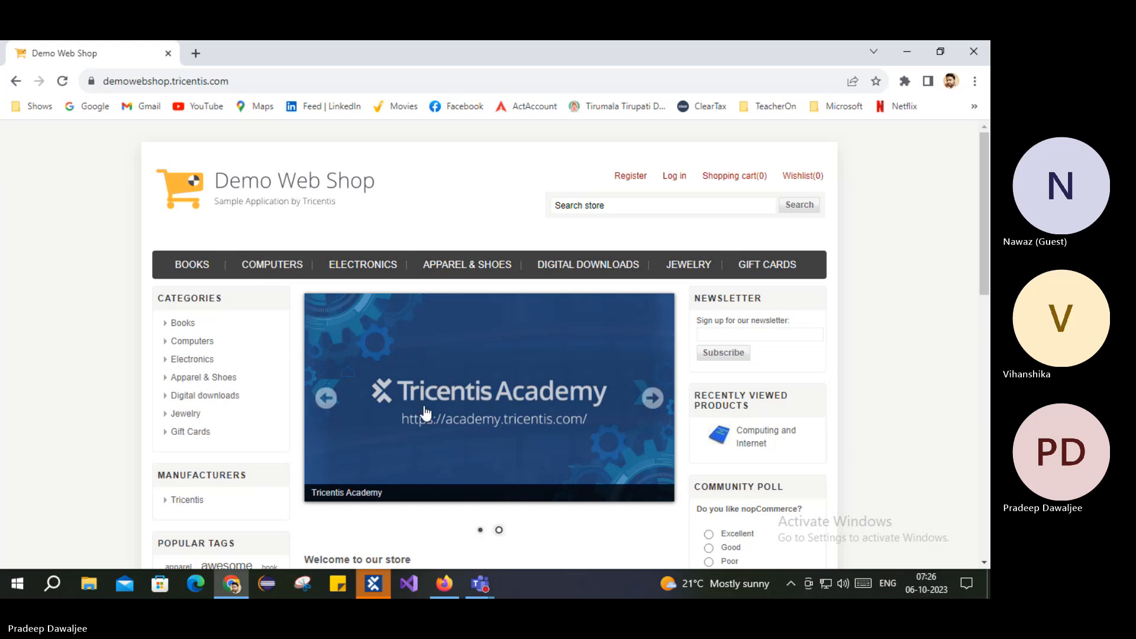
pyautogui.click(377, 587)
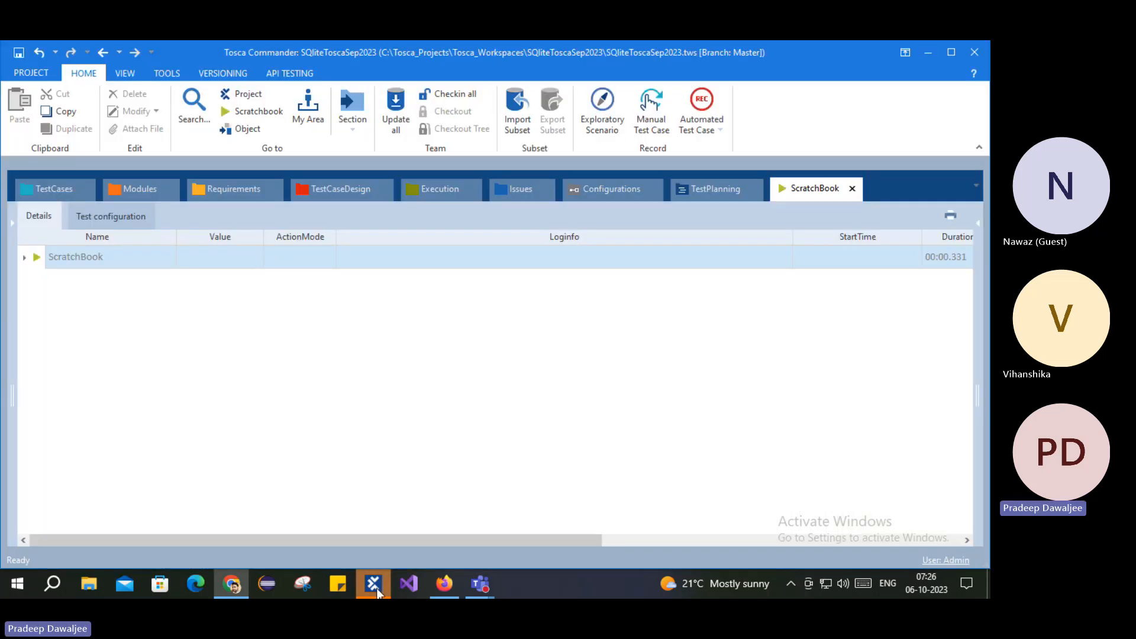
# Step: Expand the ScratchBook run to review the Wait On Open and Bring To Front results
pyautogui.click(24, 258)
pyautogui.click(38, 281)
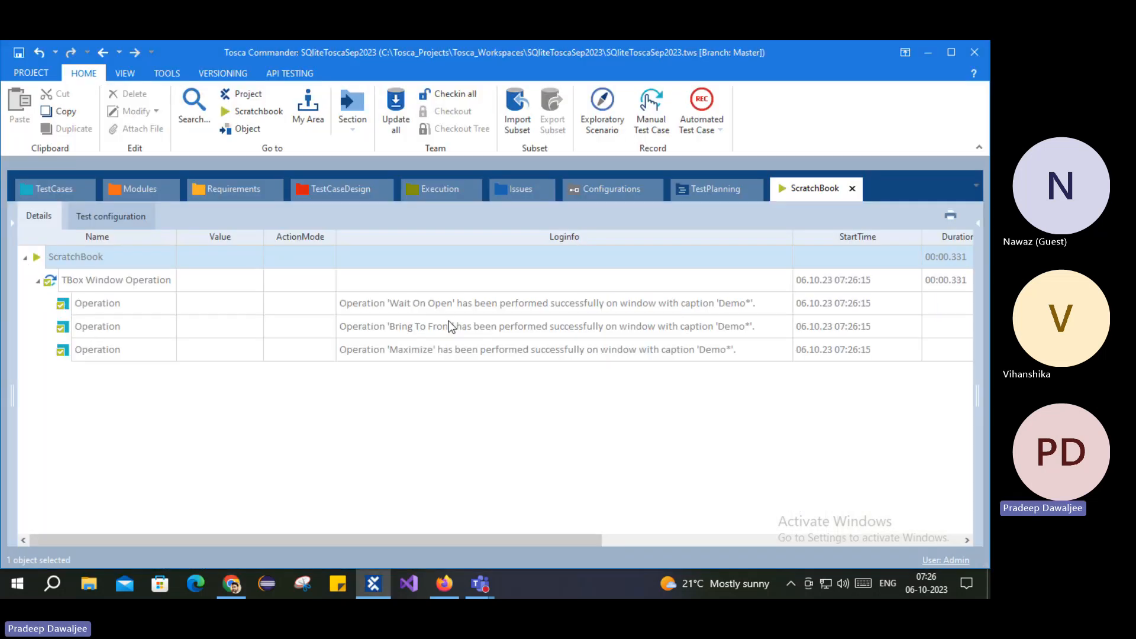
pyautogui.click(416, 306)
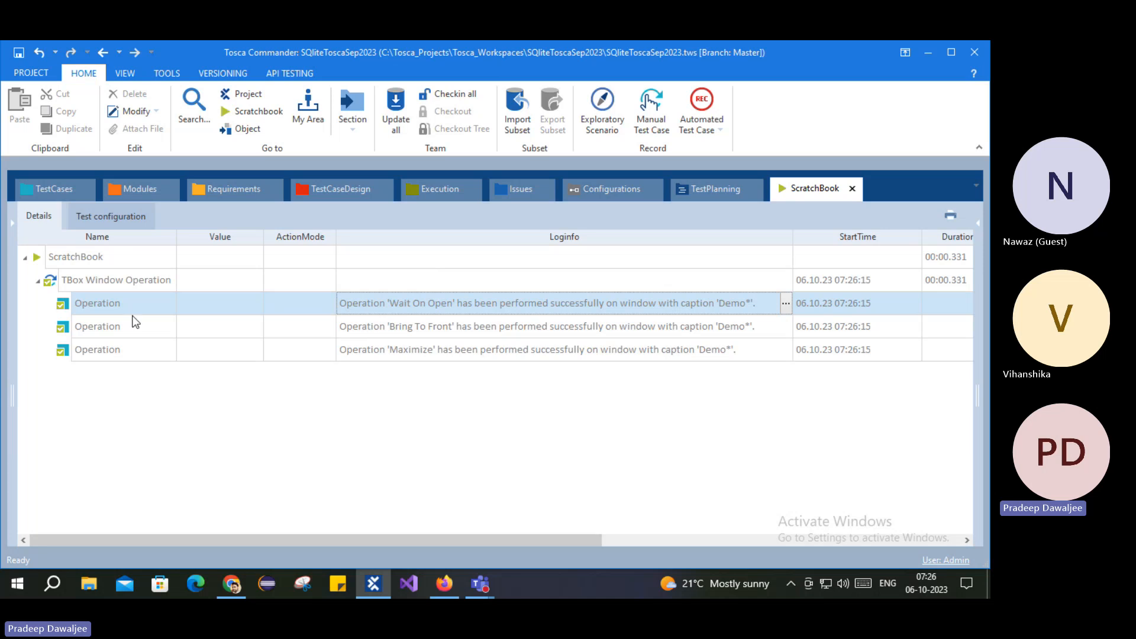
pyautogui.click(108, 329)
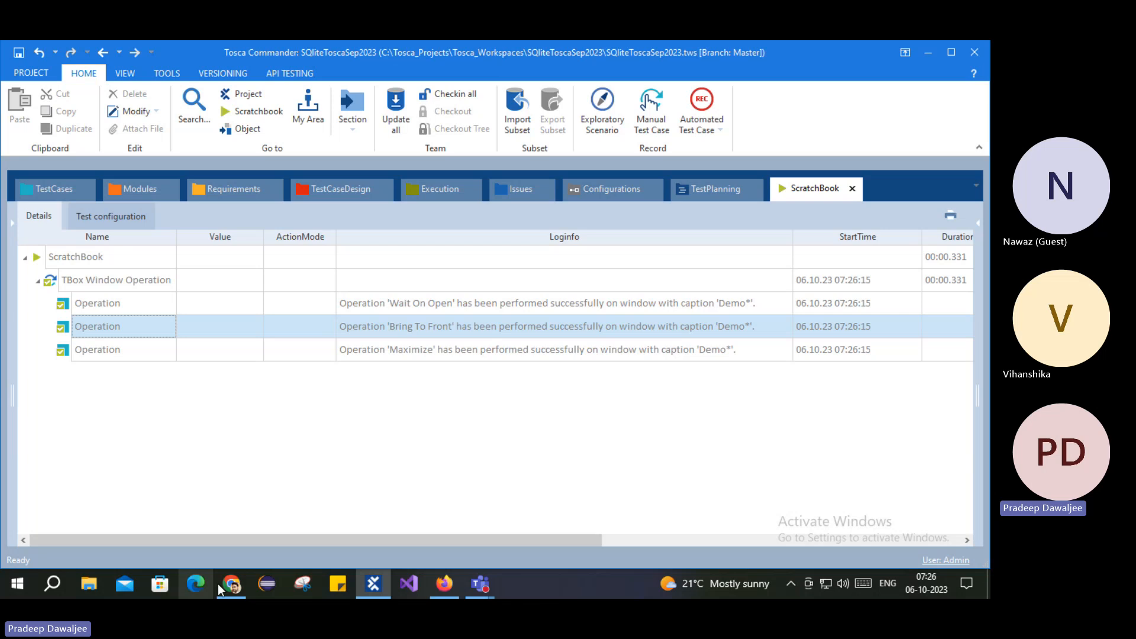
# Step: Compare the Maximize result with the Demo Web Shop in Chrome, then save the workspace
pyautogui.click(444, 583)
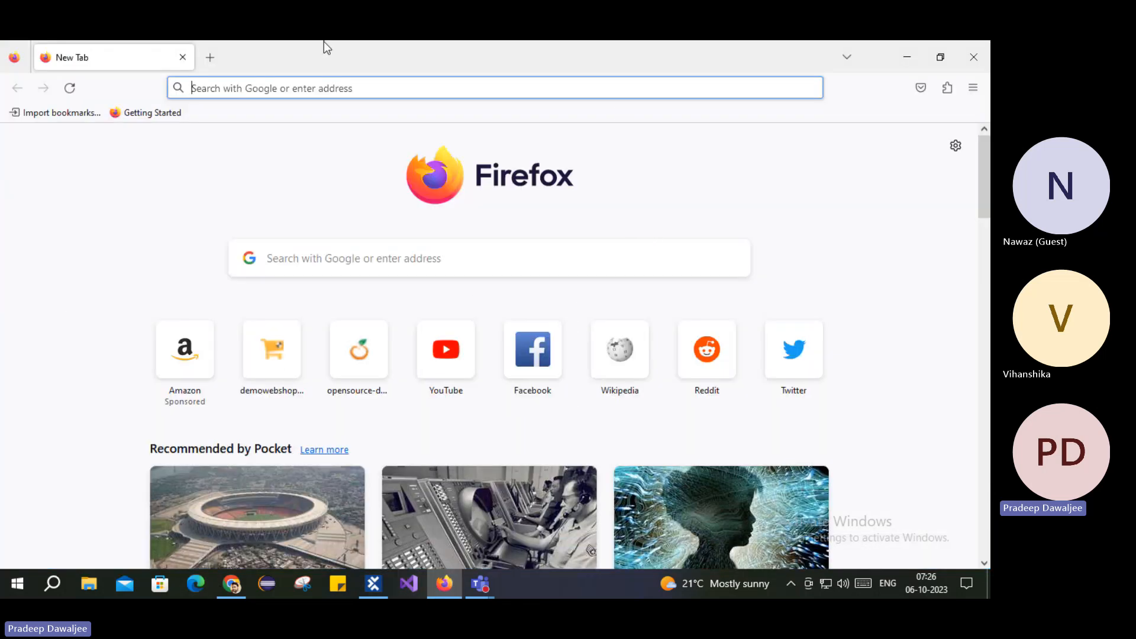
pyautogui.click(234, 585)
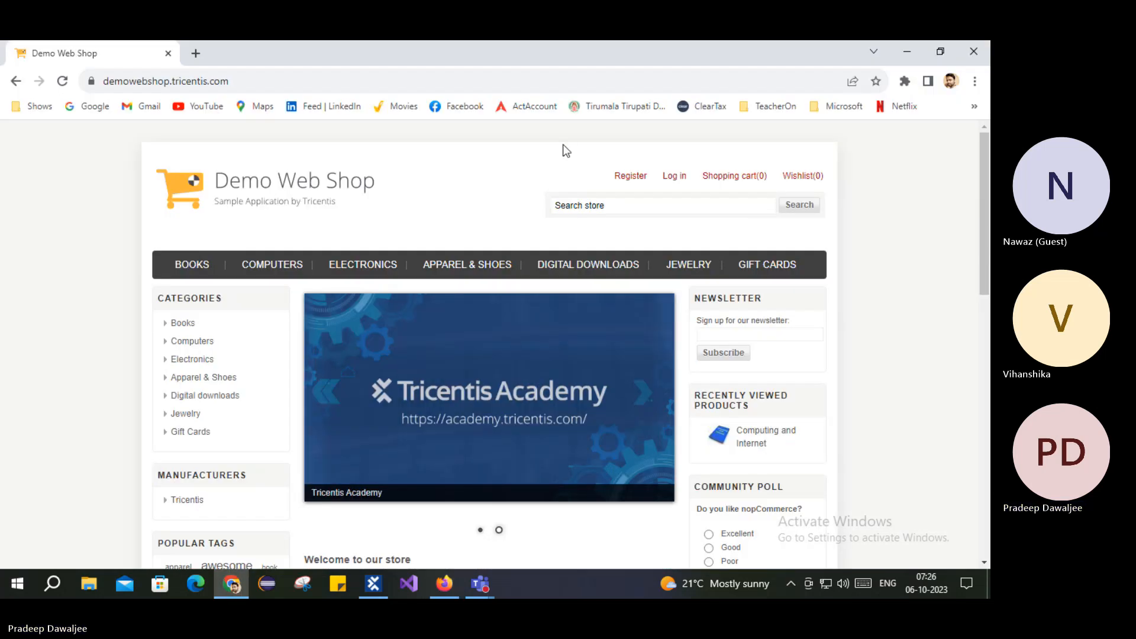
pyautogui.click(370, 593)
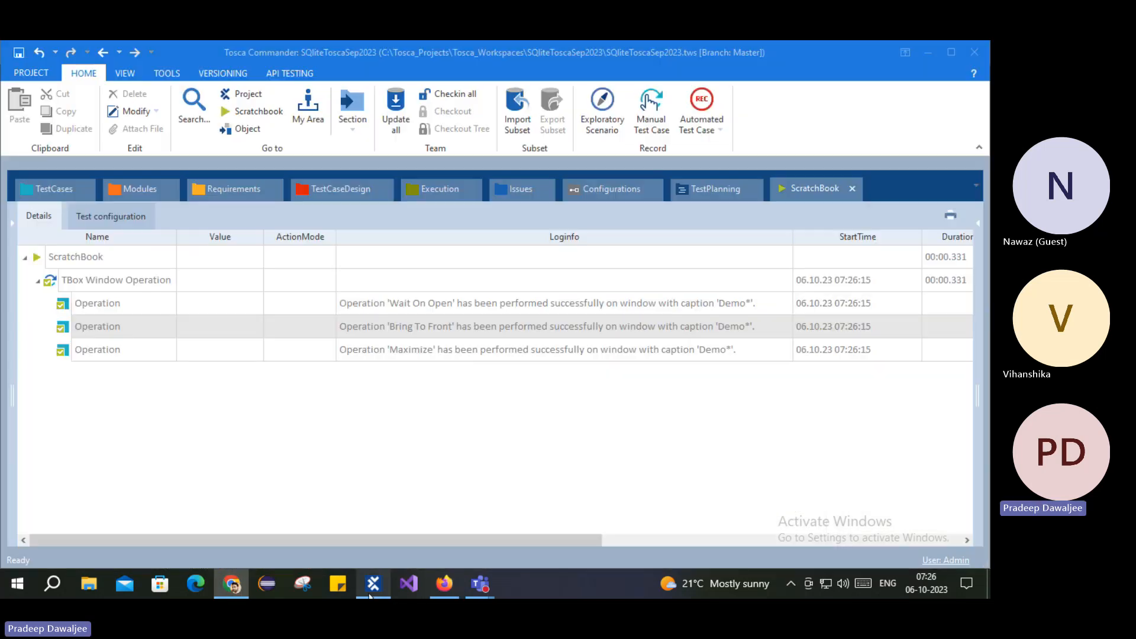
pyautogui.click(651, 351)
pyautogui.click(242, 580)
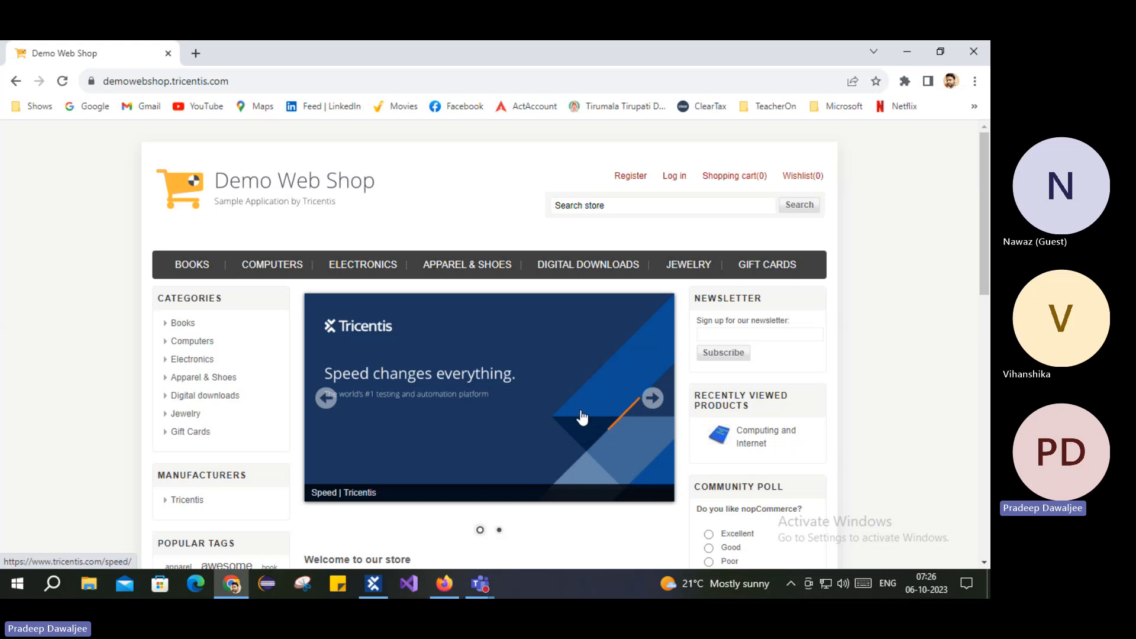
pyautogui.click(361, 596)
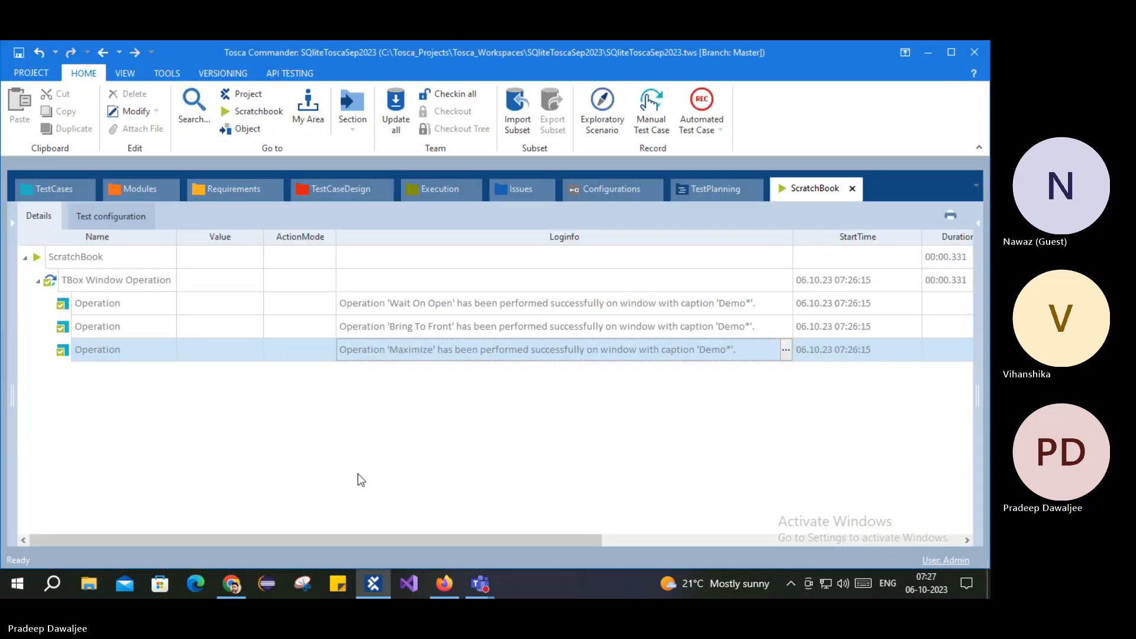
pyautogui.click(343, 459)
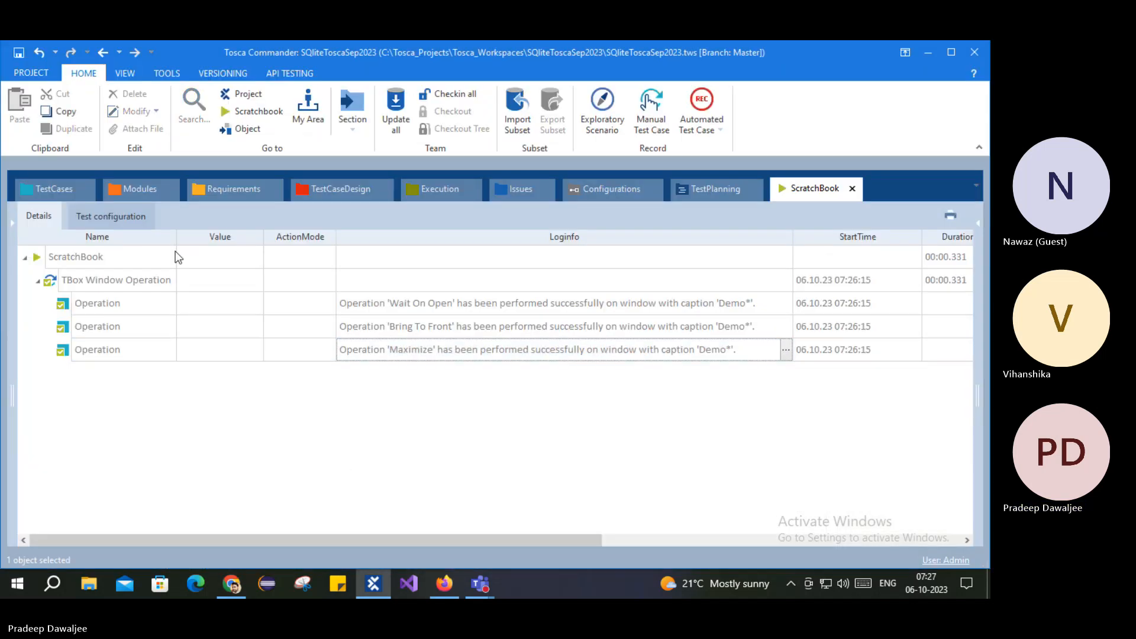
pyautogui.click(19, 54)
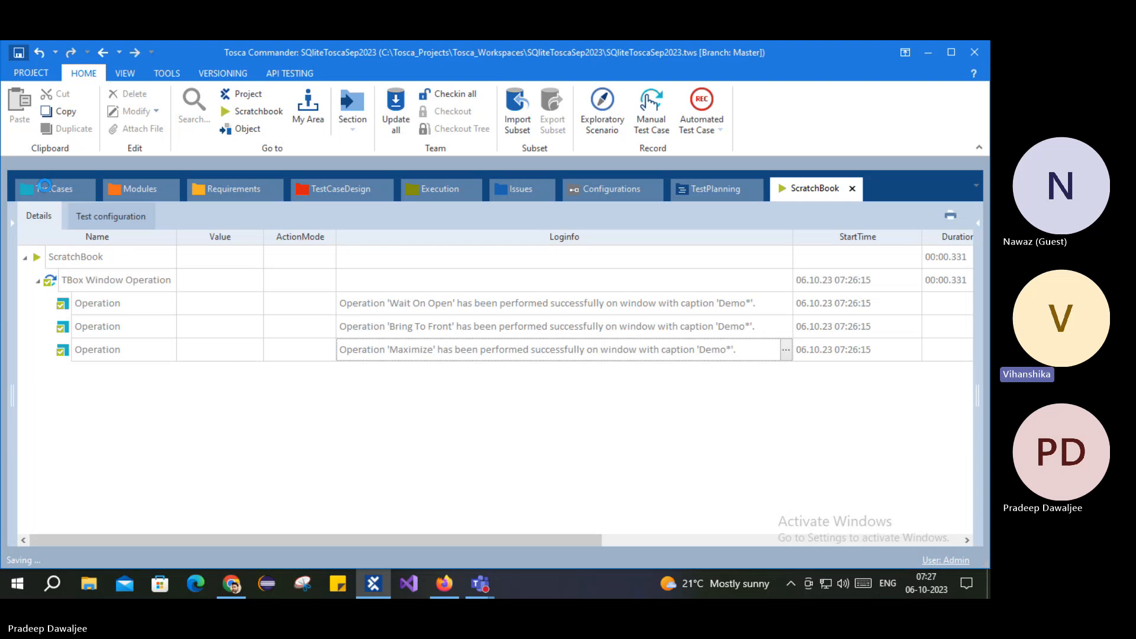
# Step: In the TestCases section, browse test cases 002 through 006_Using Buffers
pyautogui.click(48, 190)
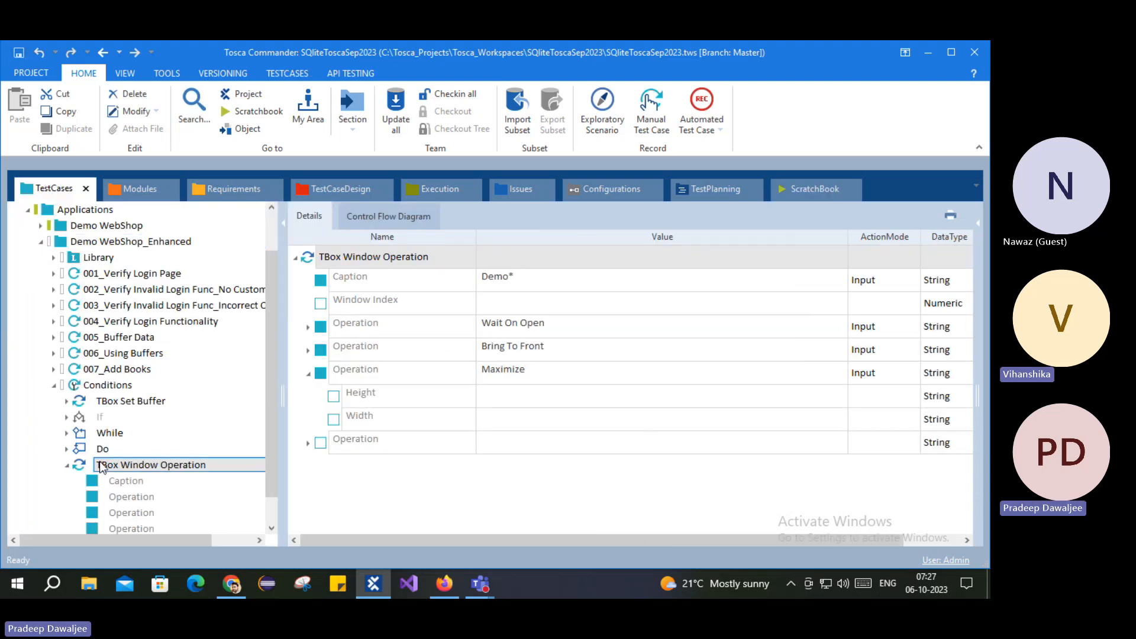
pyautogui.click(54, 385)
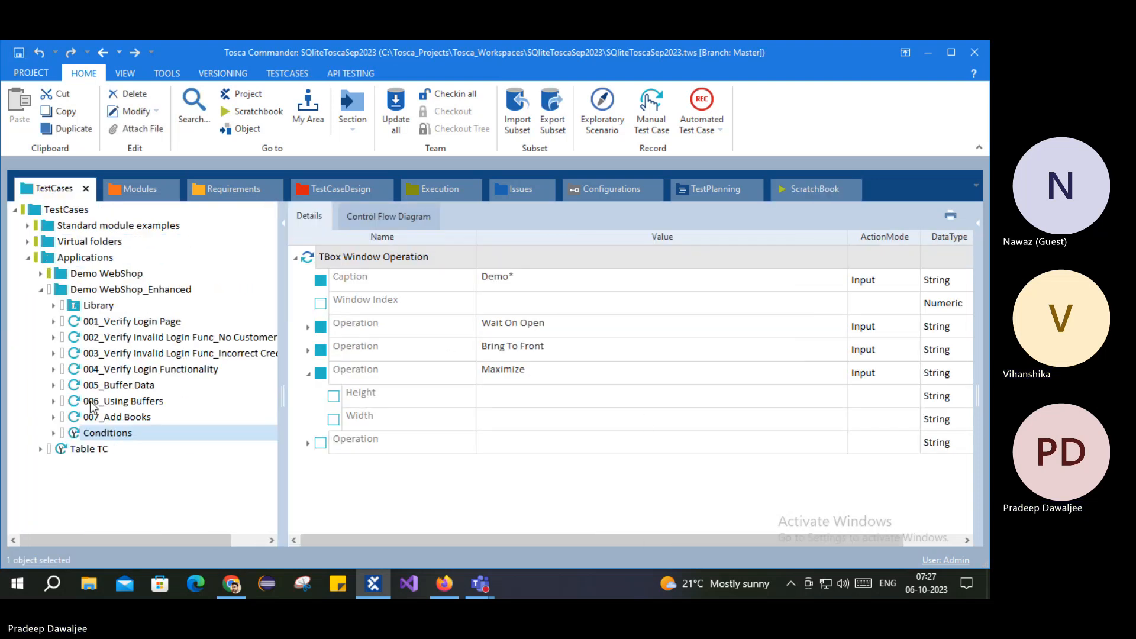
pyautogui.click(485, 484)
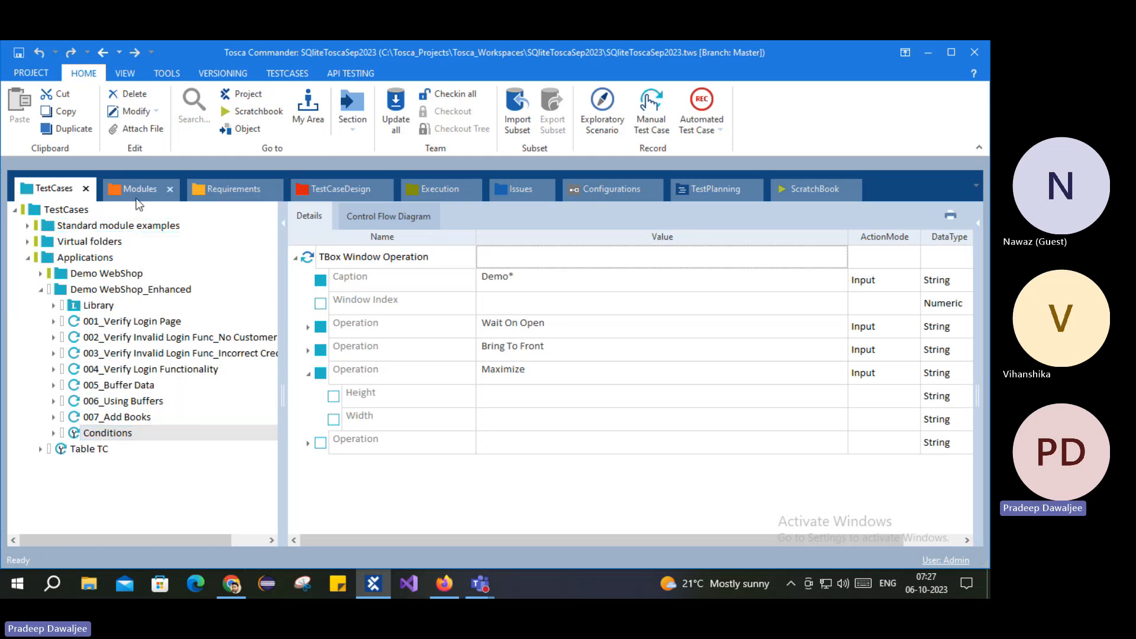
pyautogui.click(121, 338)
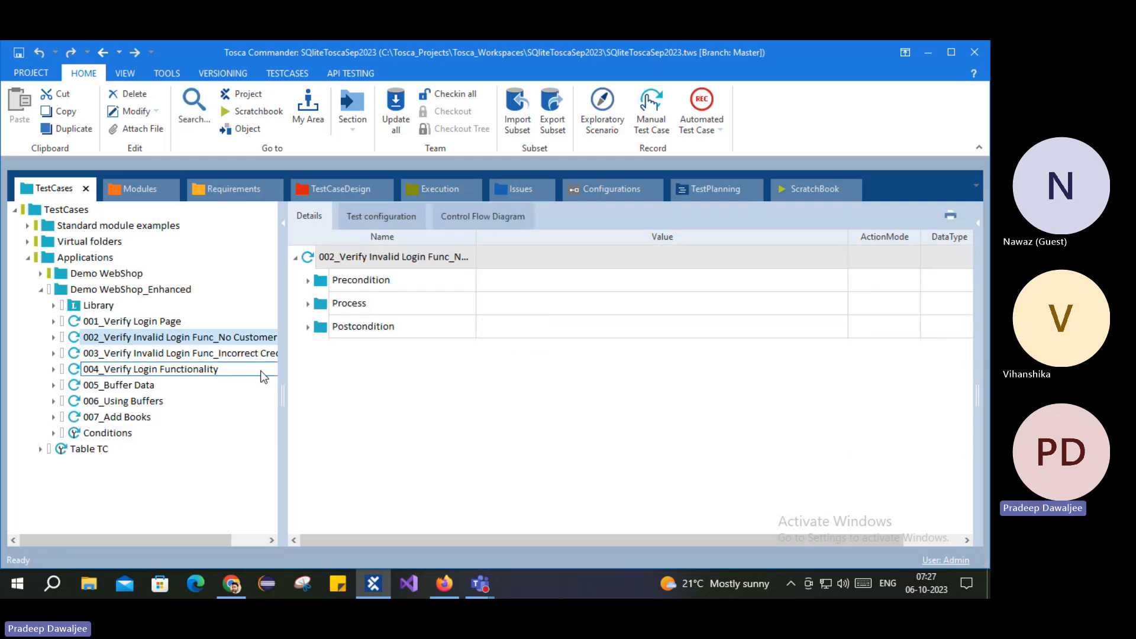
pyautogui.click(127, 353)
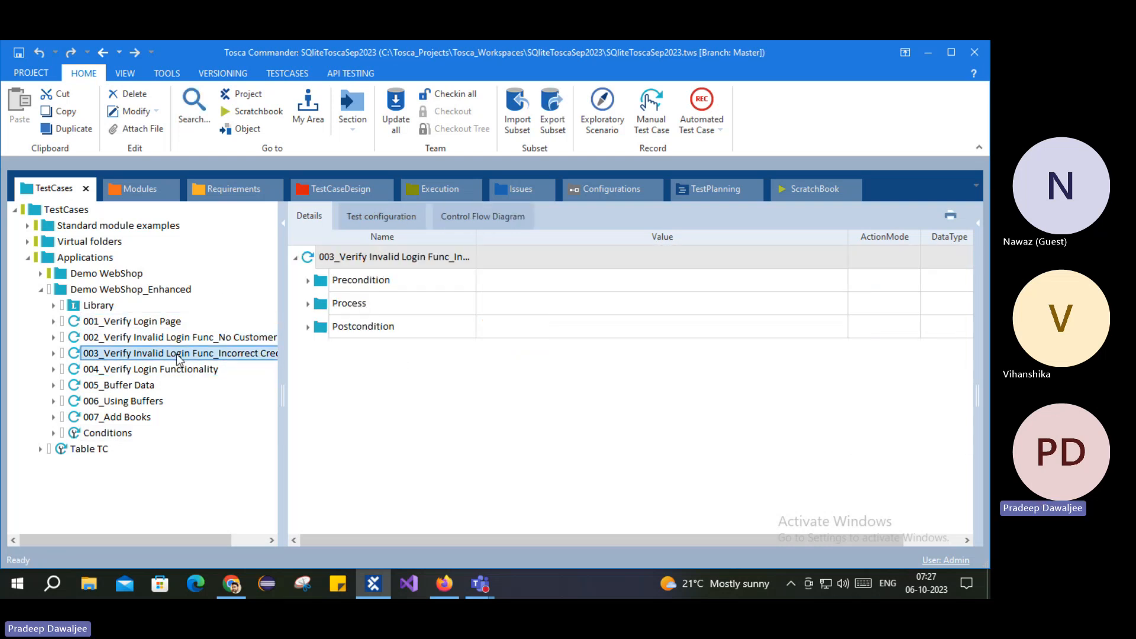
pyautogui.click(136, 371)
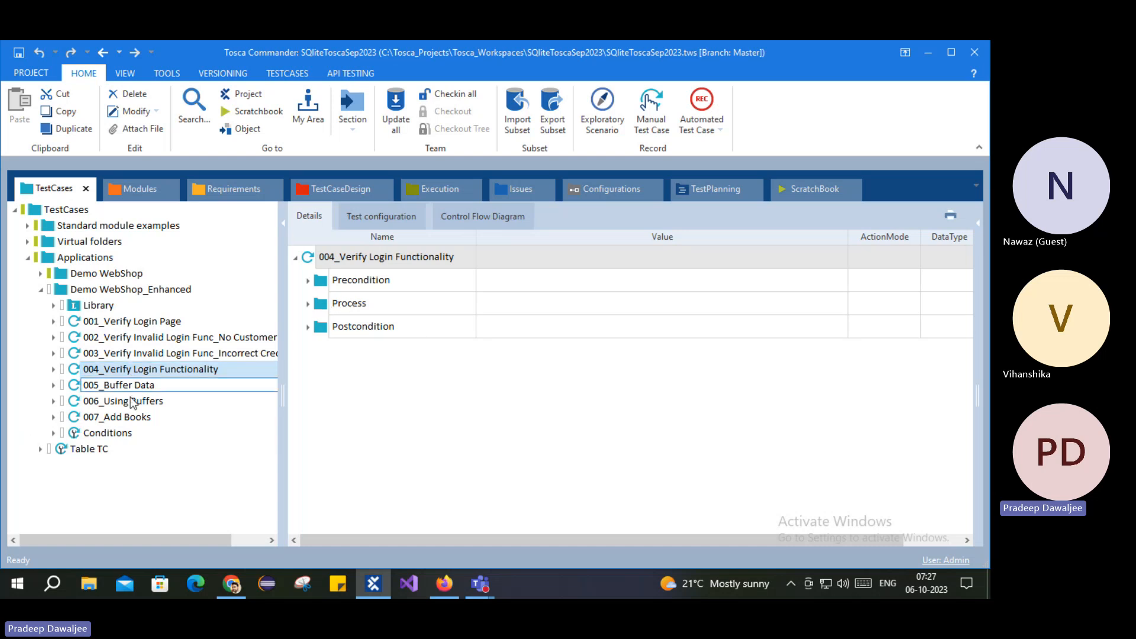
pyautogui.click(122, 387)
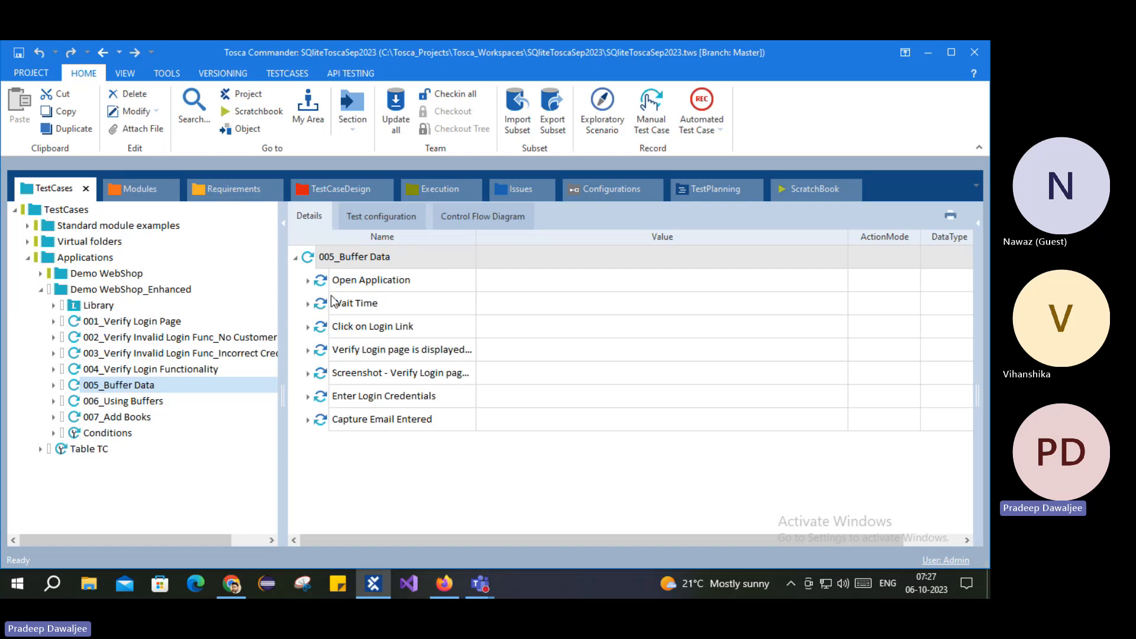
pyautogui.click(112, 402)
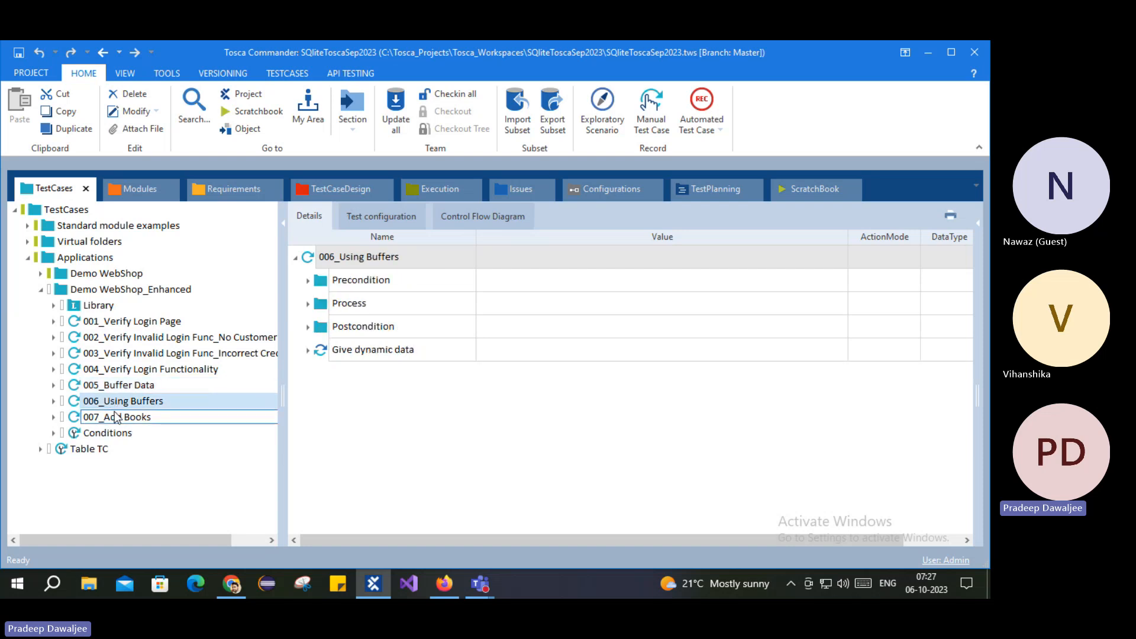
# Step: Expand Precondition > Buffer Data for TC to review EmailID, Password and EmailIDkkhjhgj
pyautogui.click(307, 284)
pyautogui.click(322, 304)
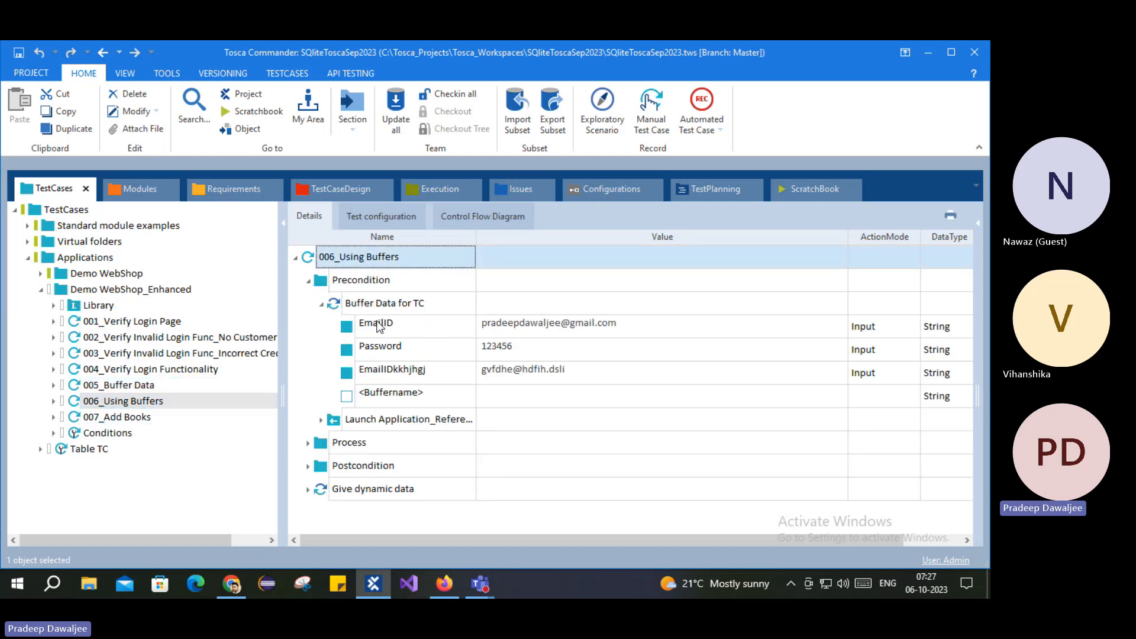
pyautogui.click(507, 328)
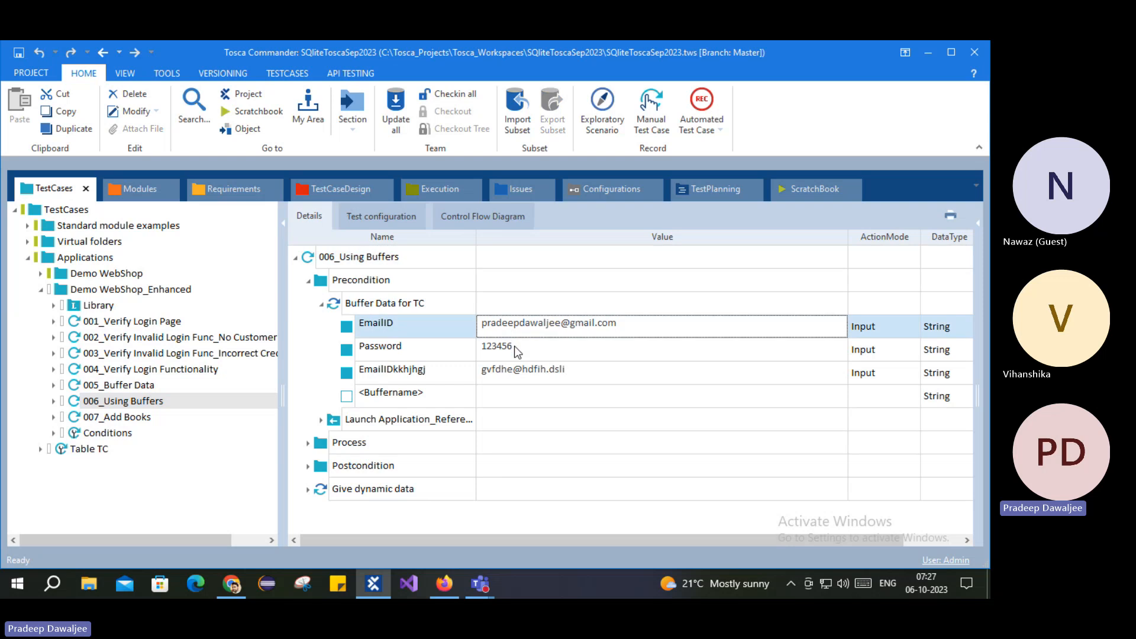
pyautogui.click(515, 348)
pyautogui.click(514, 372)
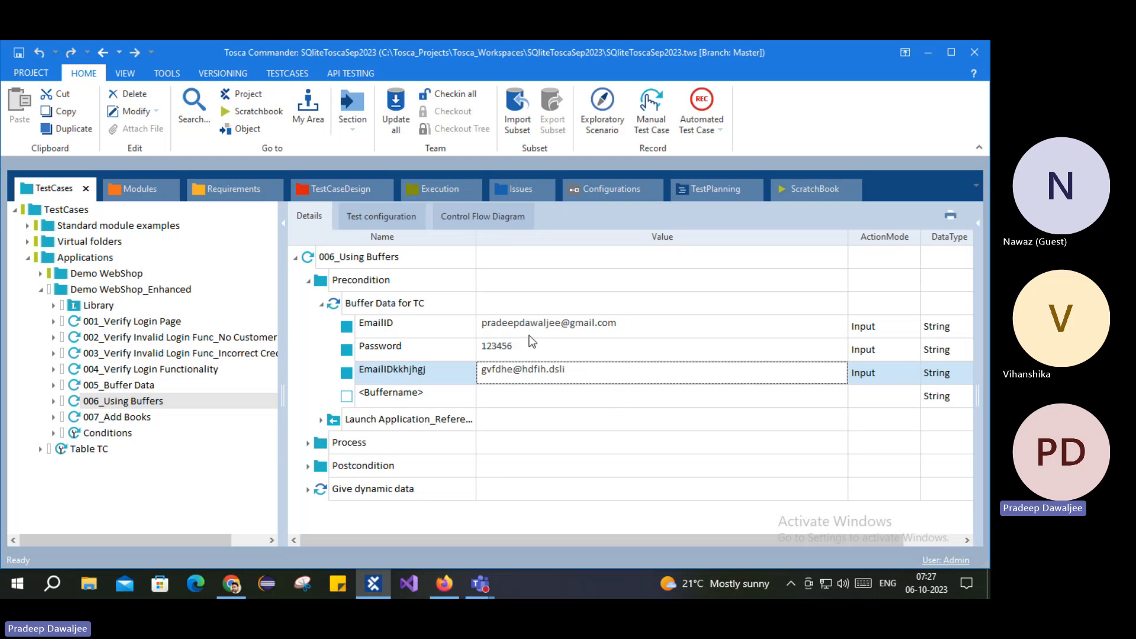
pyautogui.rightClick(74, 402)
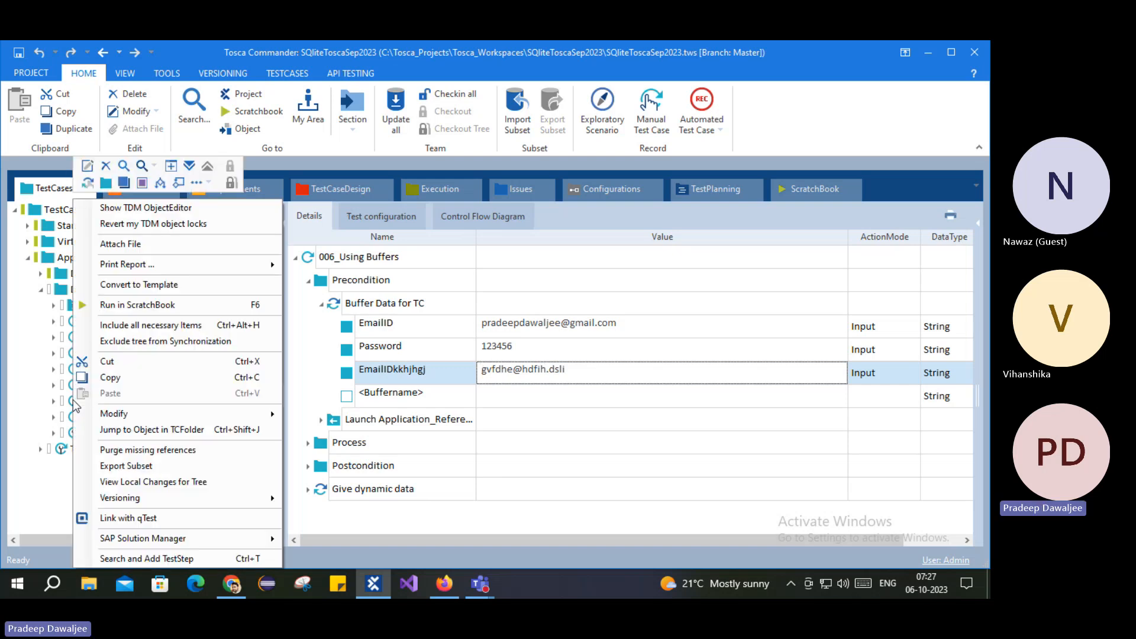
# Step: Create a test case named 'Excel TC' in Demo WebShop_Enhanced, then bring up File Explorer
pyautogui.click(54, 465)
pyautogui.rightClick(83, 292)
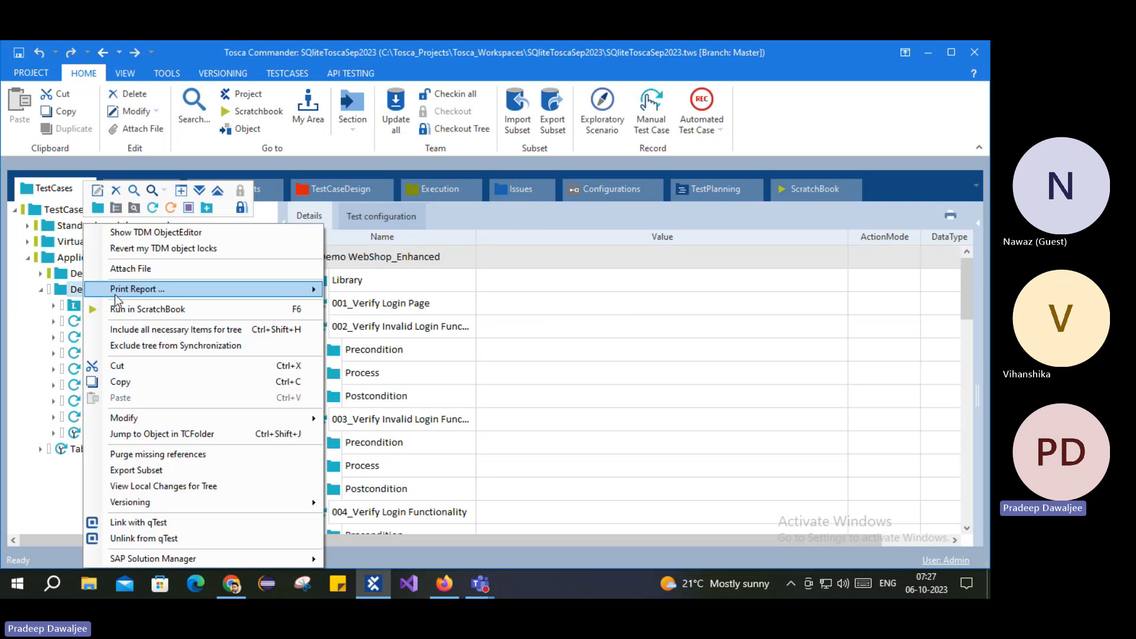
pyautogui.click(155, 208)
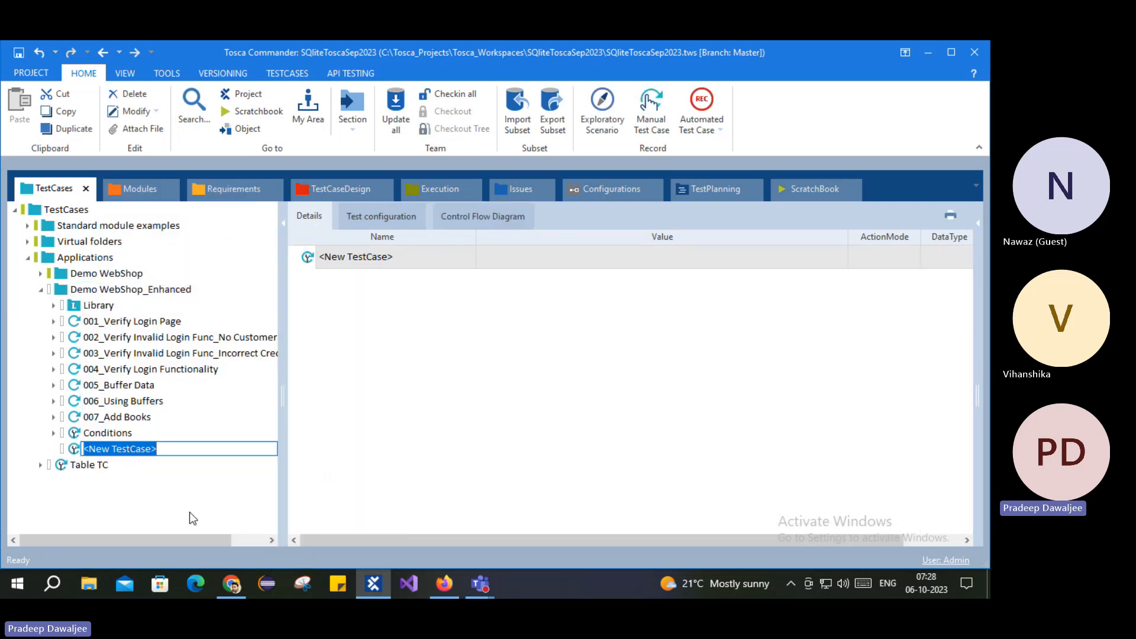
pyautogui.write('Excel')
pyautogui.press('Return')
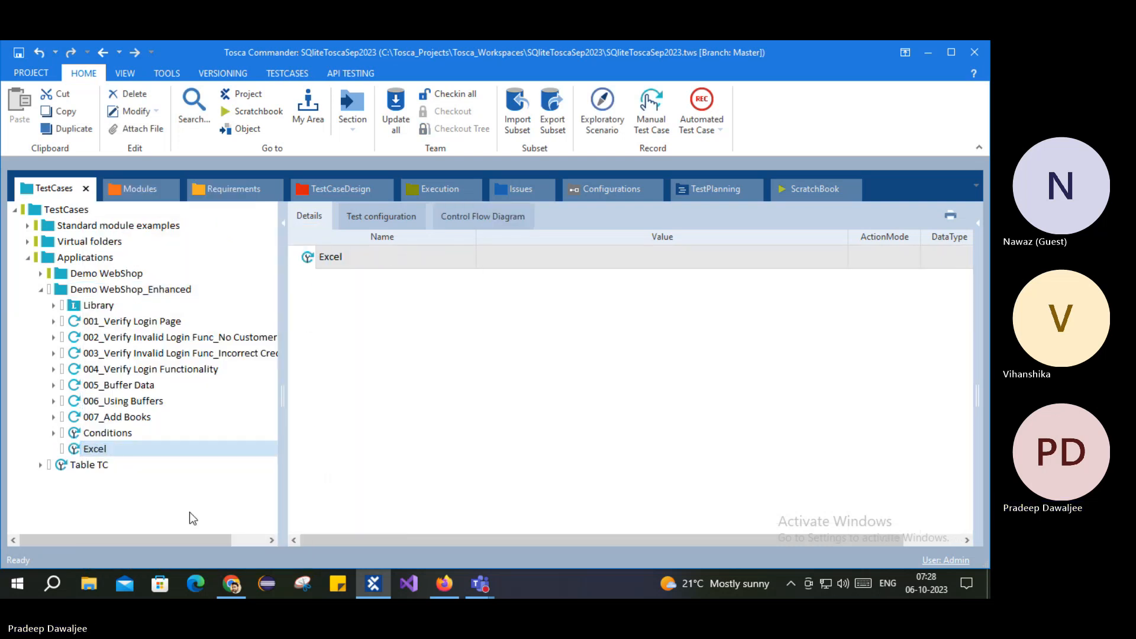
pyautogui.click(112, 450)
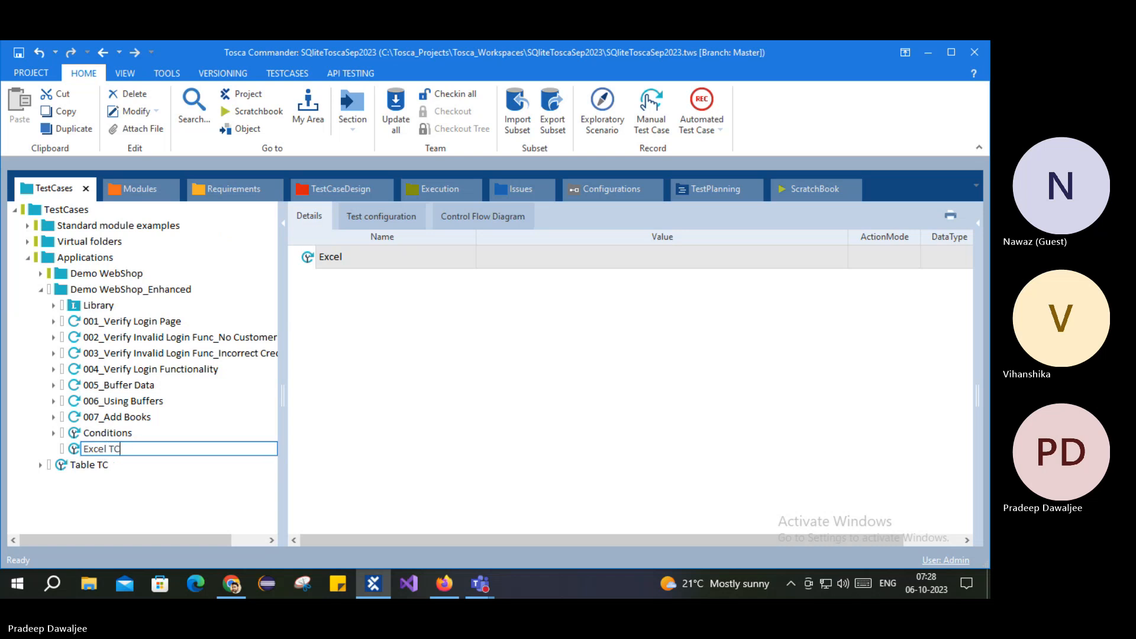
pyautogui.press('Return')
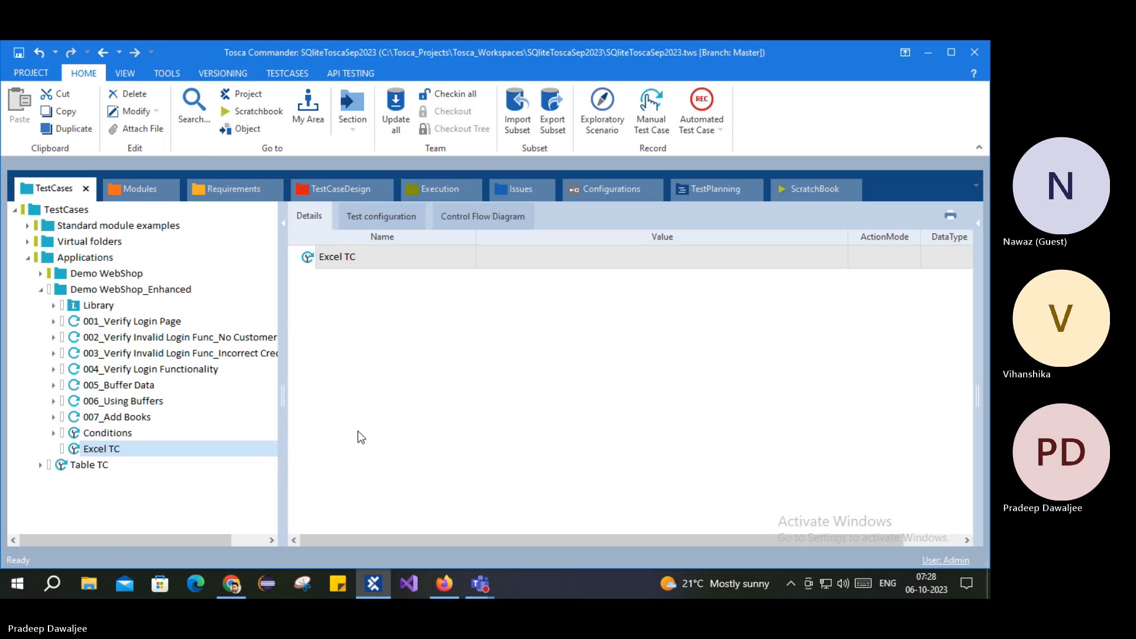
pyautogui.click(87, 584)
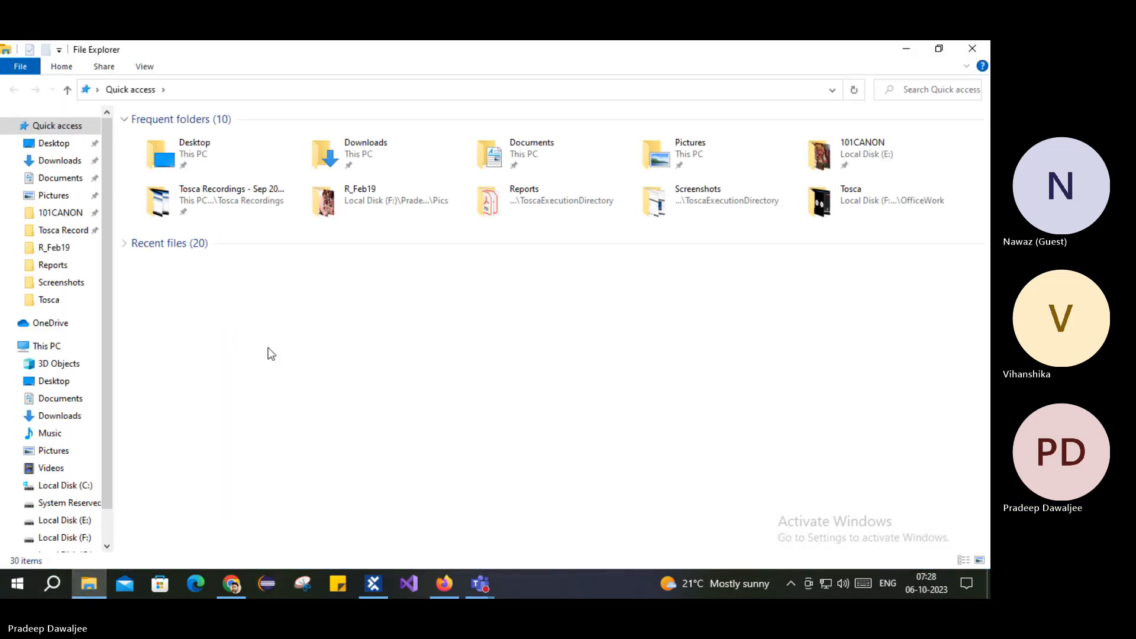
# Step: Open the ToscaExcel workbook from the Tosca folder under Quick access
pyautogui.click(45, 302)
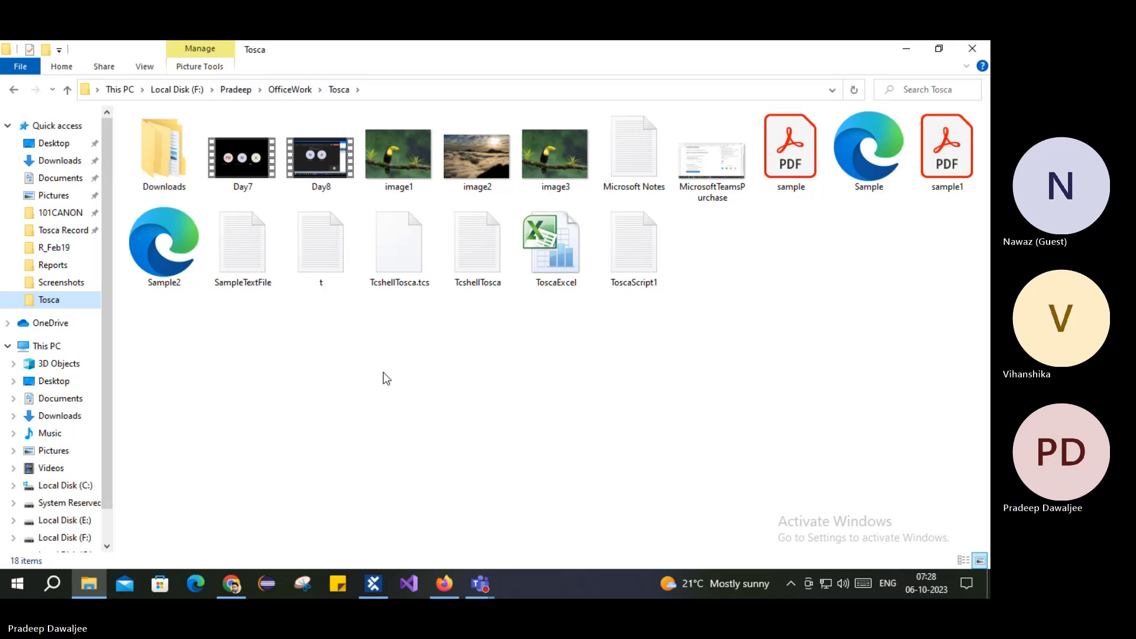
pyautogui.click(556, 264)
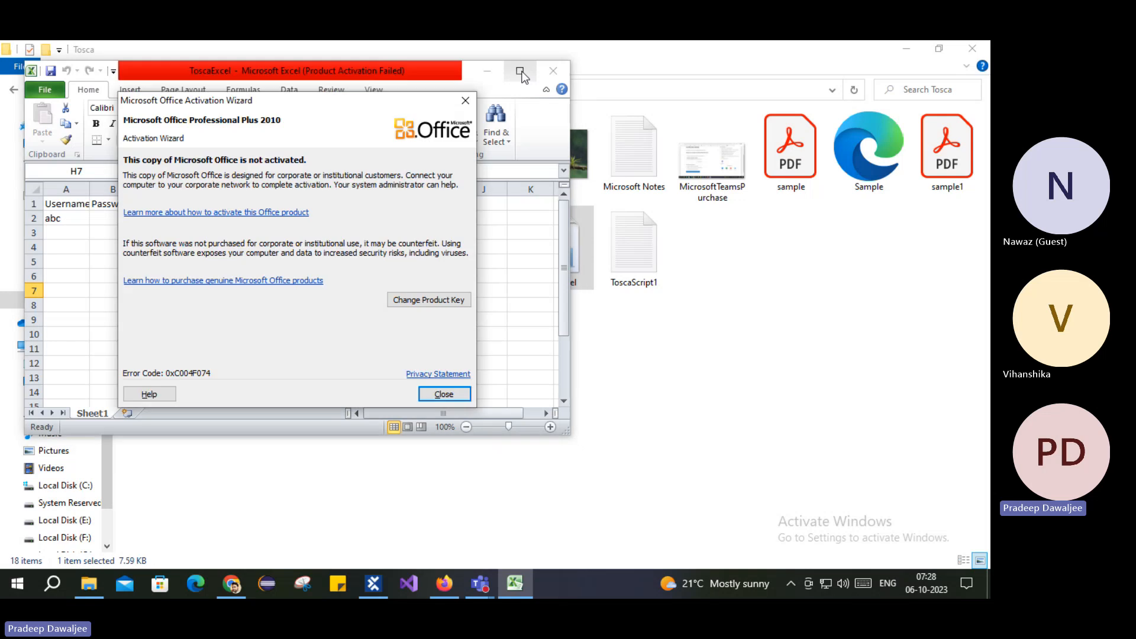
# Step: Delete 'Passed' from cell C2 of the ToscaExcel sheet and confirm the cell is empty
pyautogui.click(443, 395)
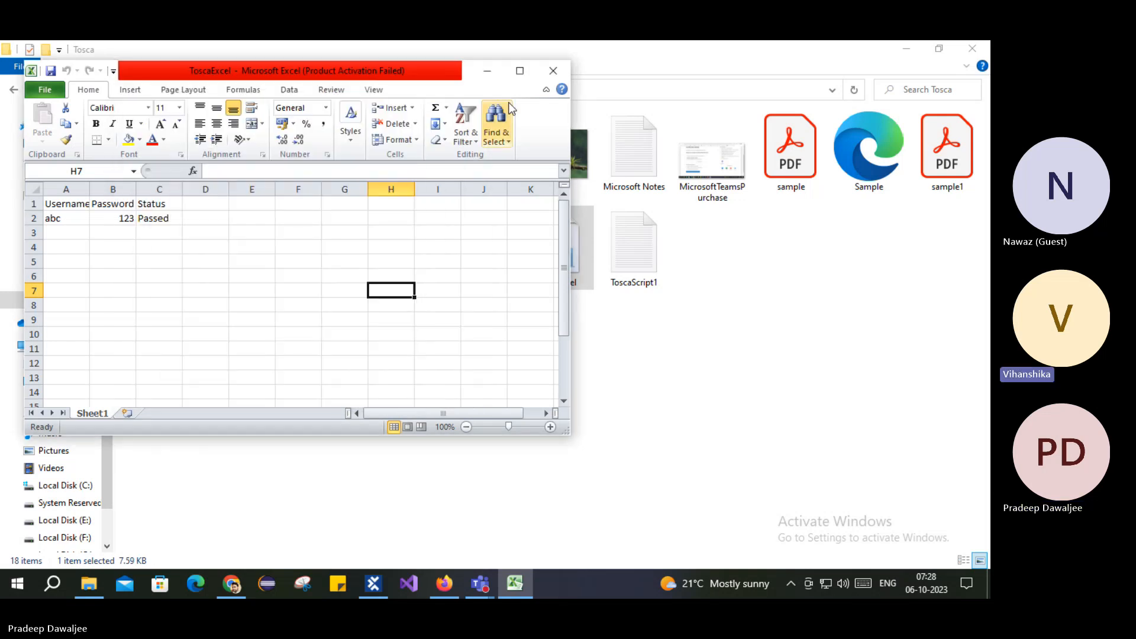
pyautogui.click(520, 71)
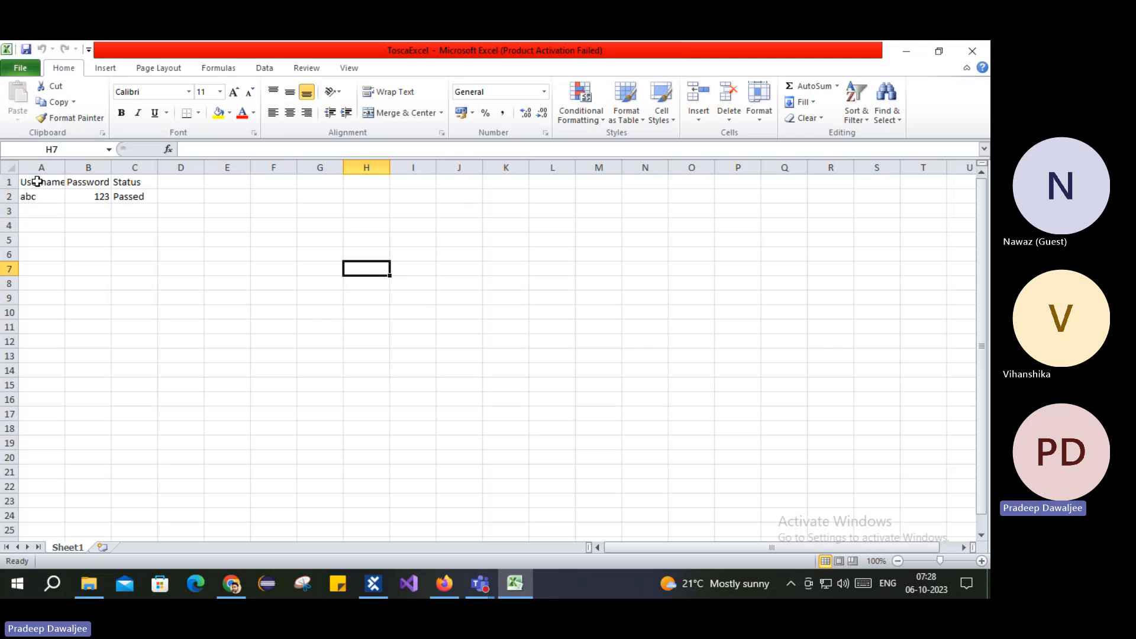
pyautogui.moveTo(37, 182); pyautogui.dragTo(142, 196)
pyautogui.click(142, 196)
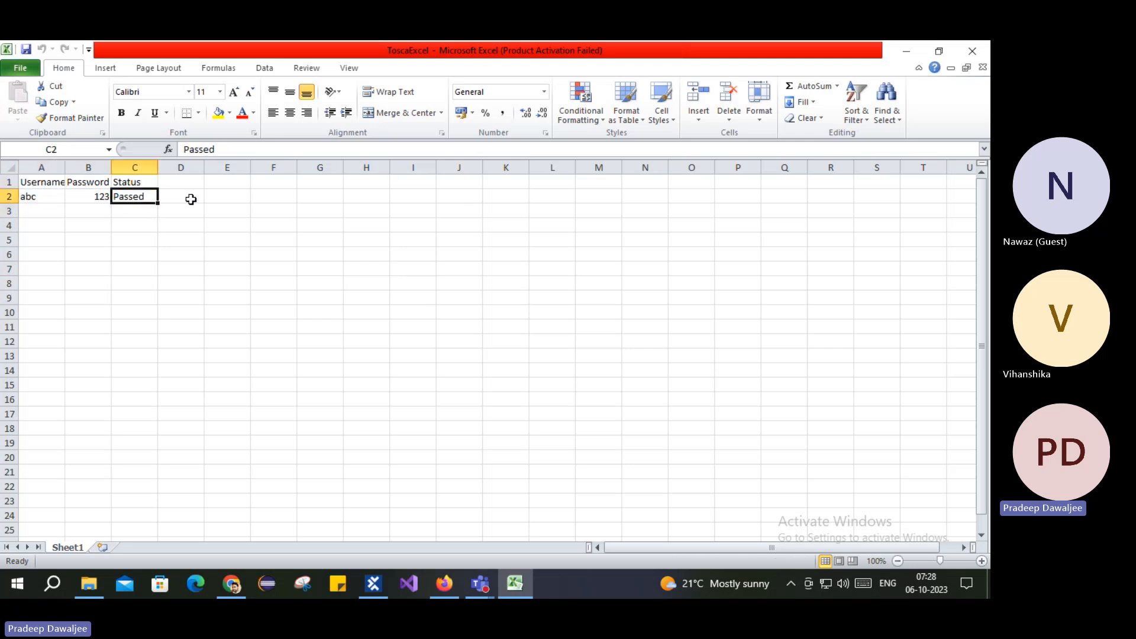
pyautogui.press('Delete')
pyautogui.click(191, 199)
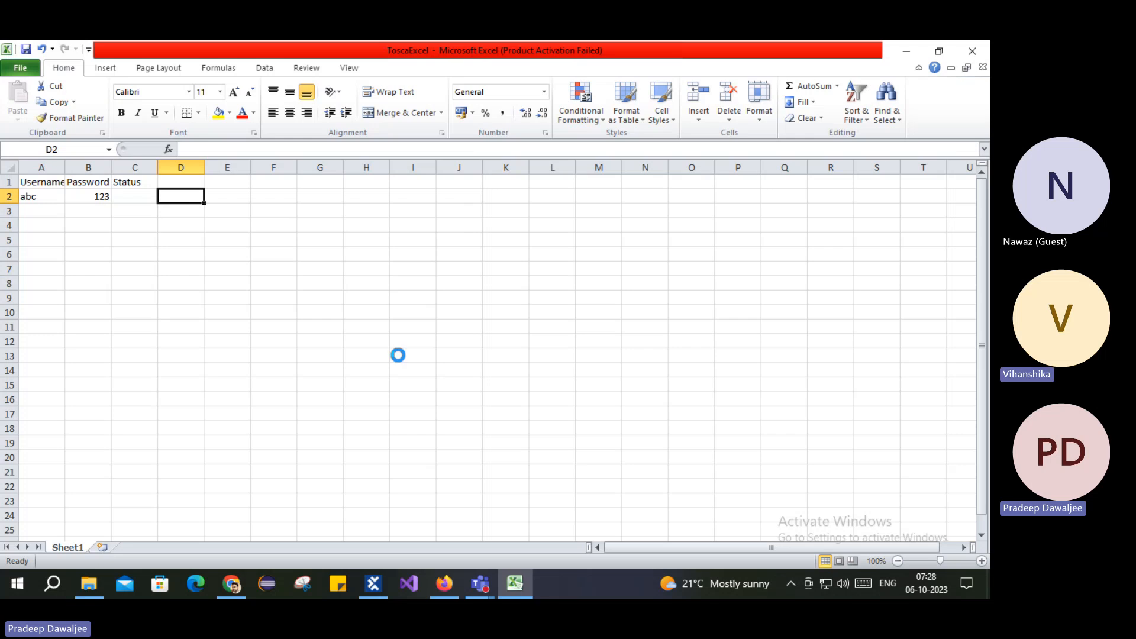
pyautogui.click(263, 312)
pyautogui.click(114, 243)
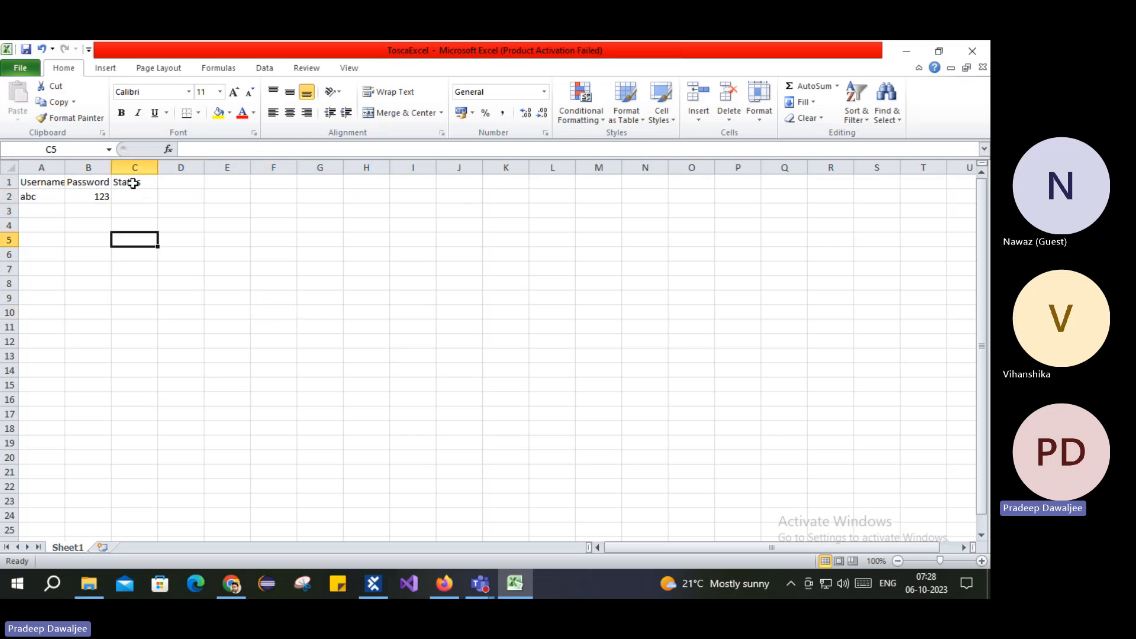
pyautogui.click(133, 183)
pyautogui.click(135, 198)
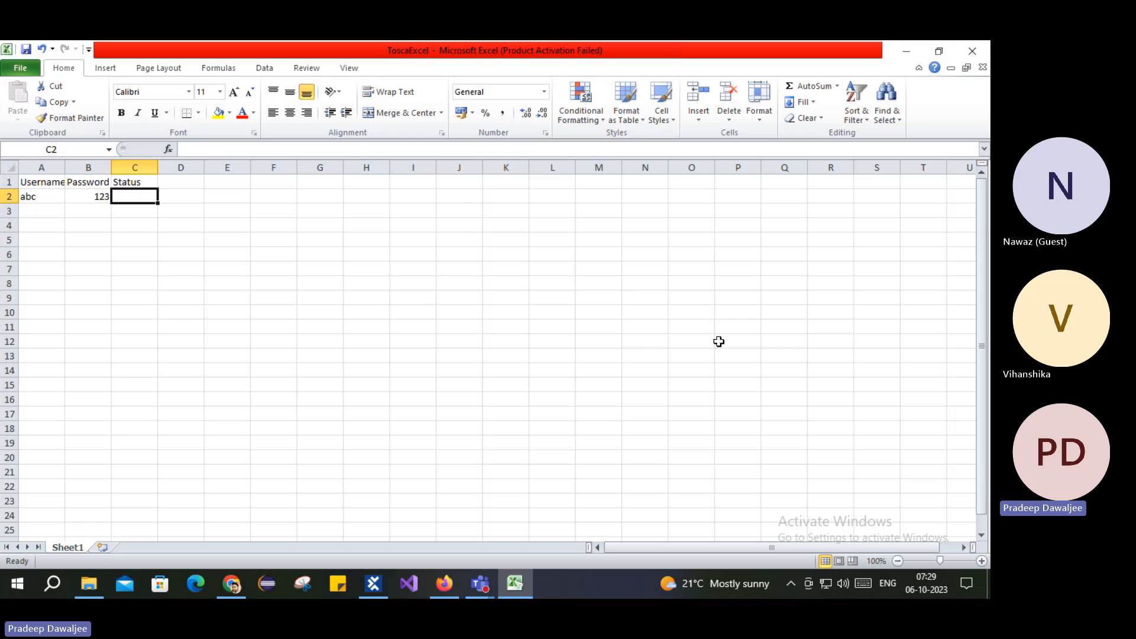
# Step: Check the Tosca folder holding ToscaExcel, then return to Tosca Commander
pyautogui.click(89, 584)
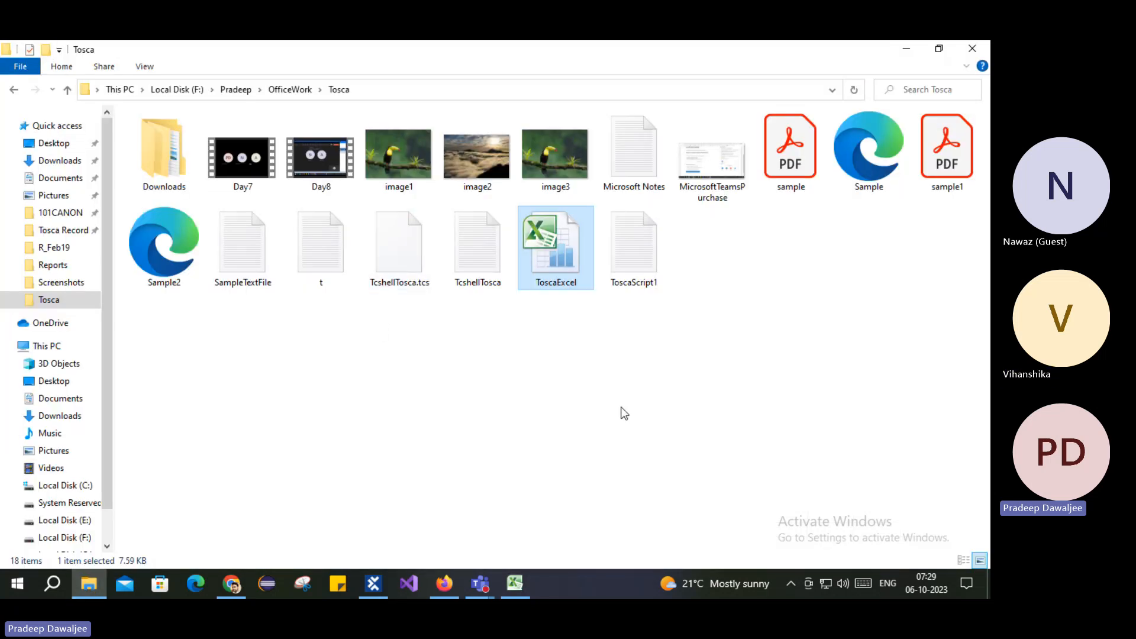
pyautogui.click(515, 583)
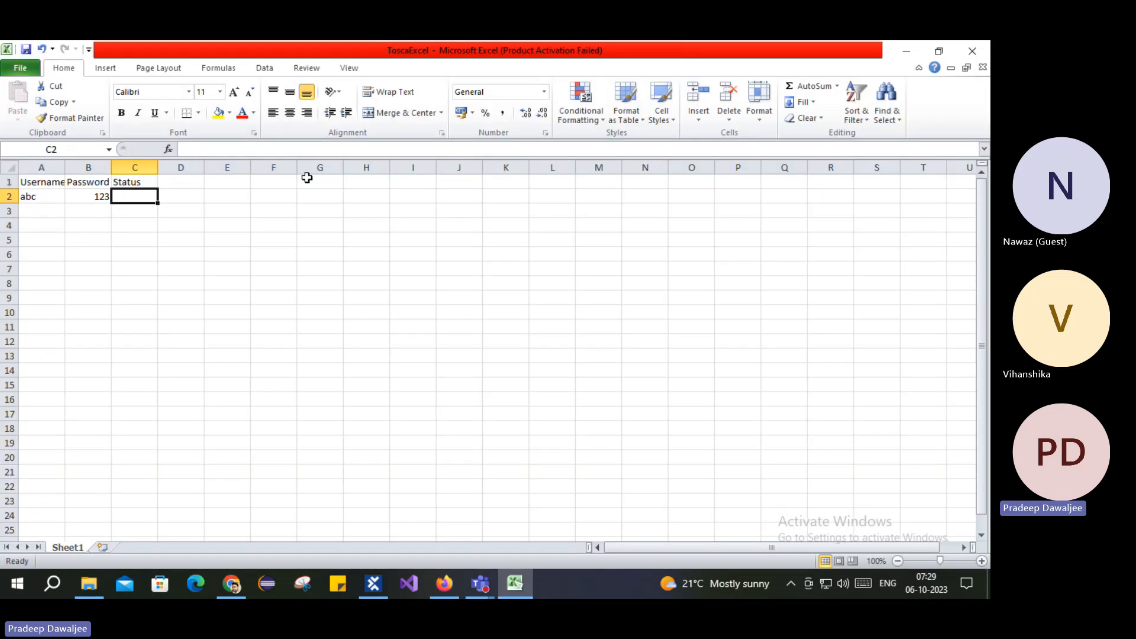
pyautogui.click(373, 584)
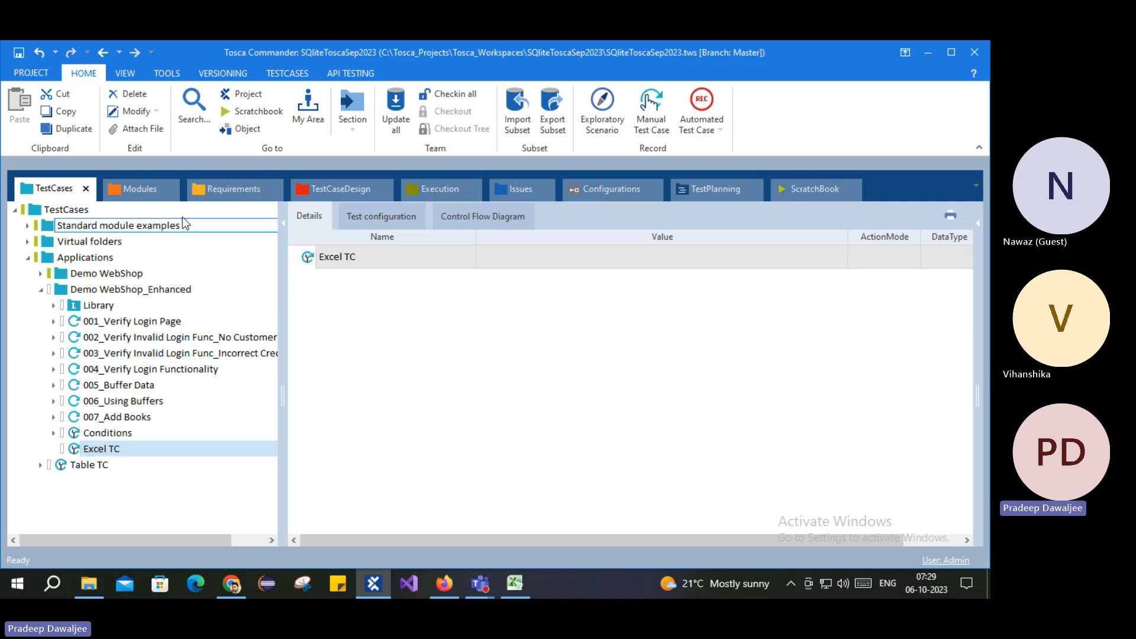
pyautogui.click(138, 190)
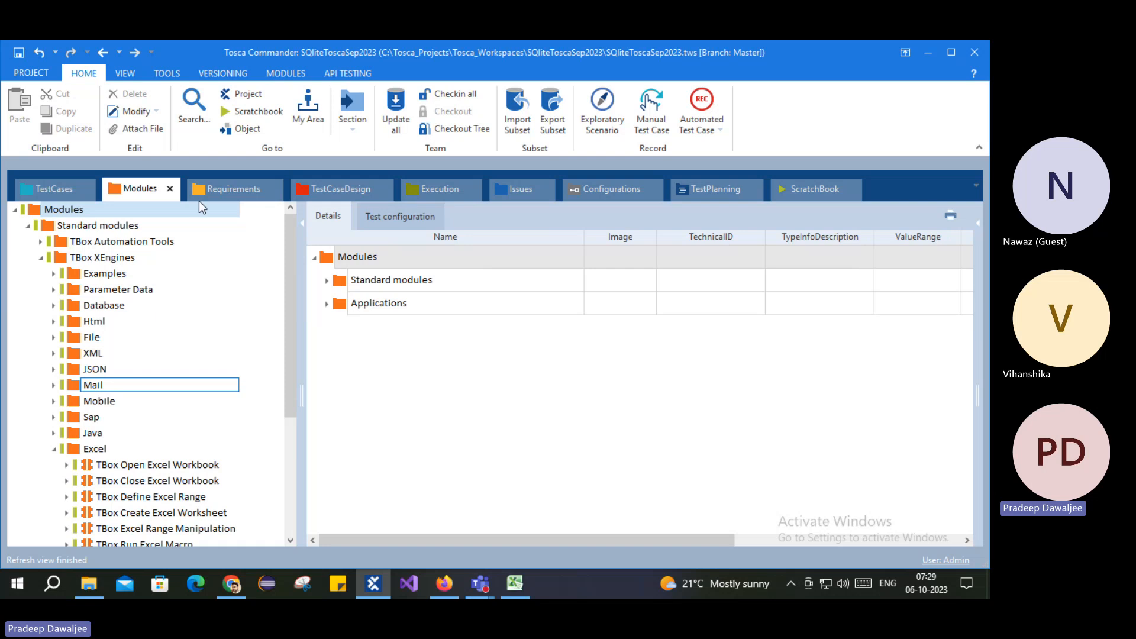
pyautogui.scroll(-3, 85, 269)
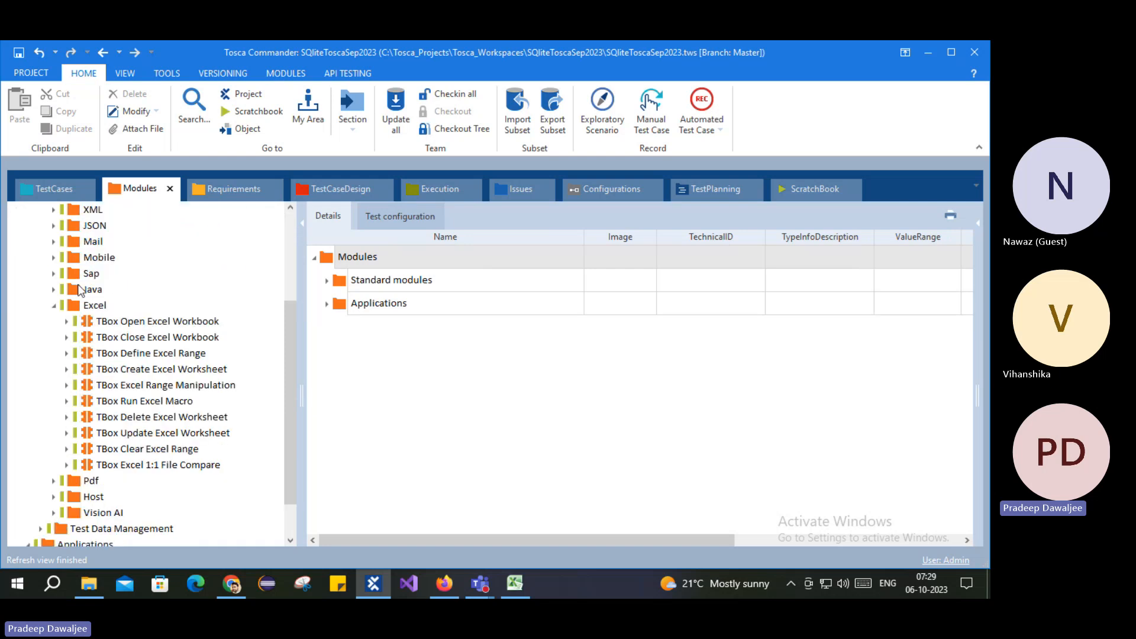
pyautogui.scroll(3, 84, 267)
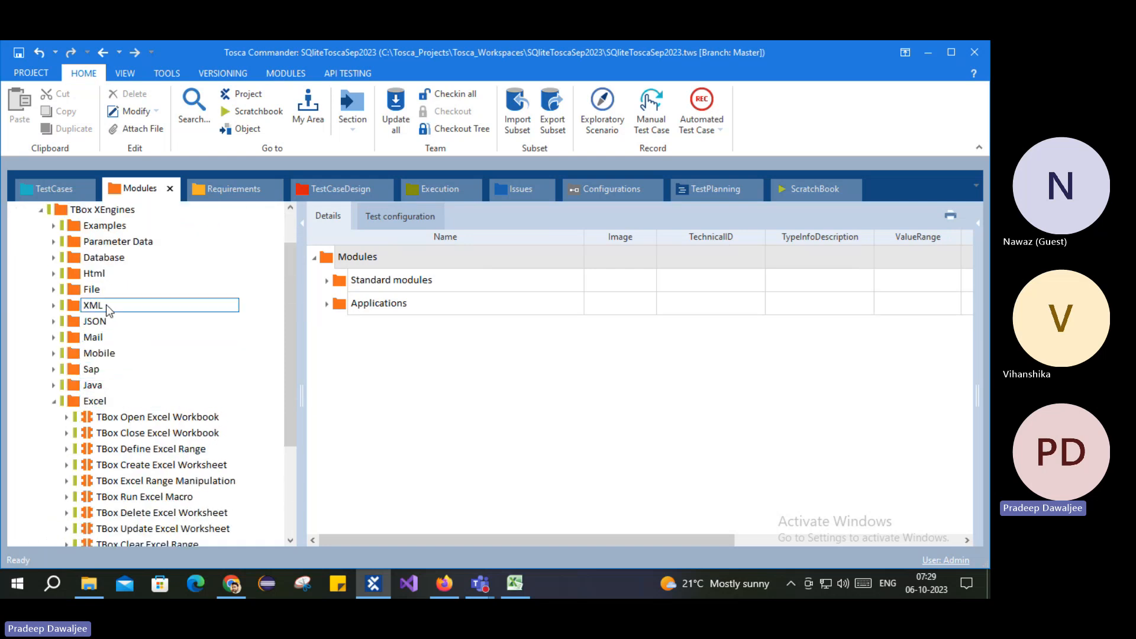
pyautogui.scroll(-2, 86, 278)
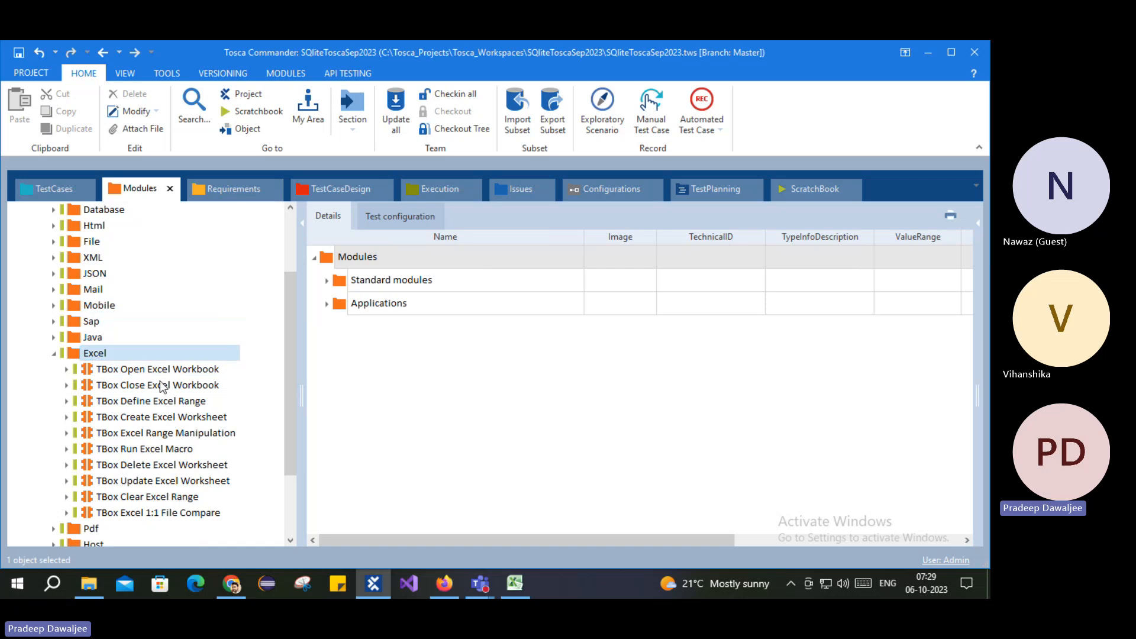
pyautogui.click(119, 354)
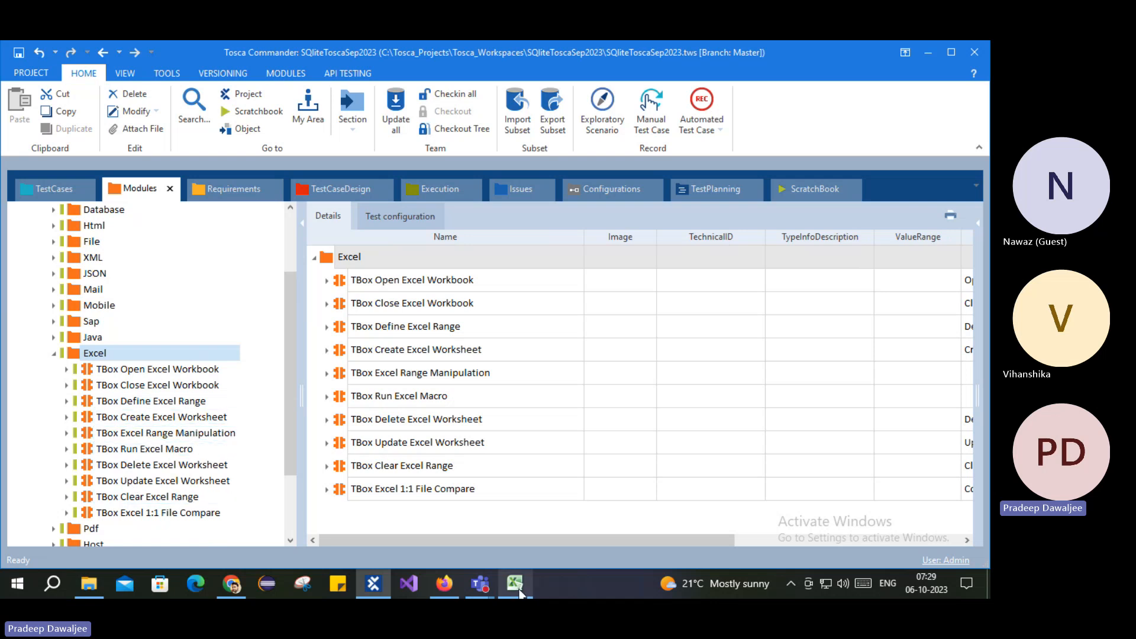
pyautogui.moveTo(516, 587)
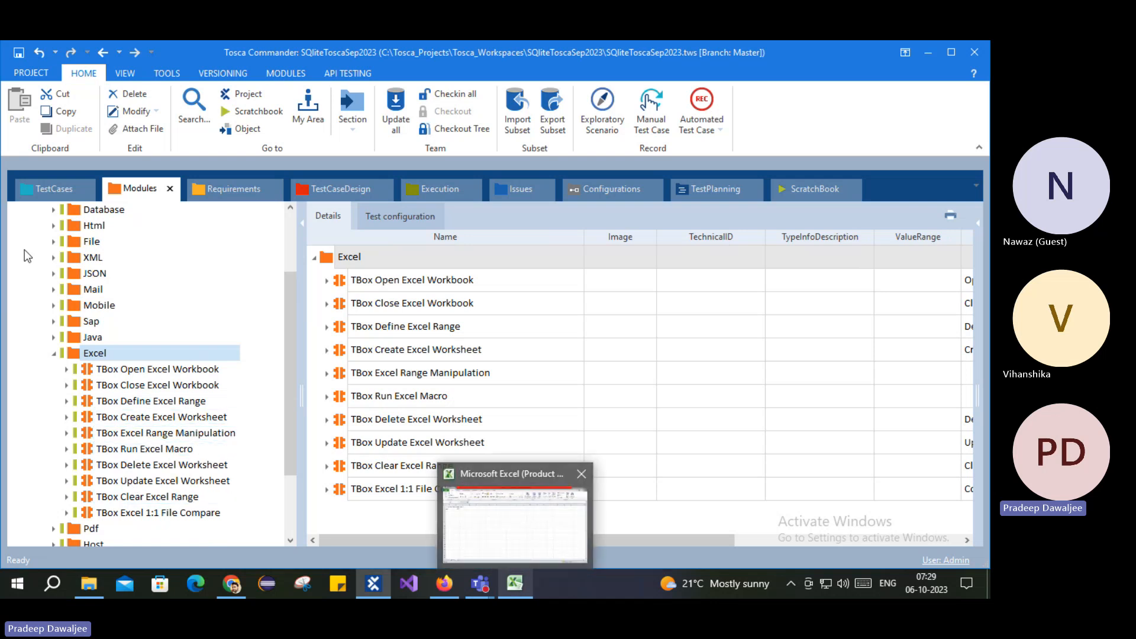
pyautogui.click(38, 192)
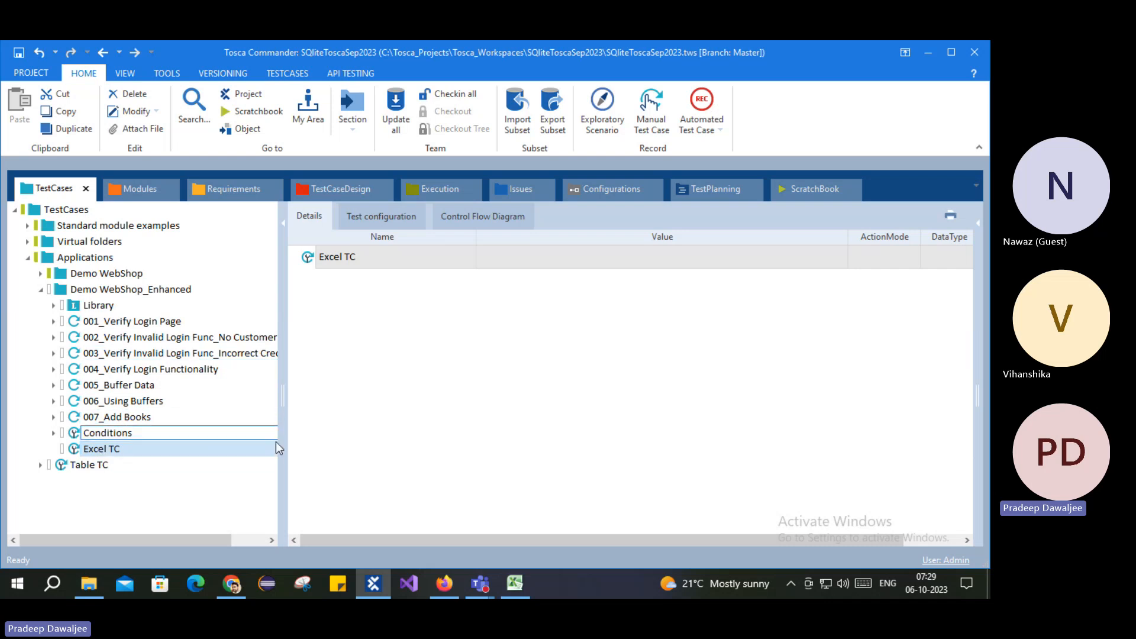
pyautogui.click(515, 584)
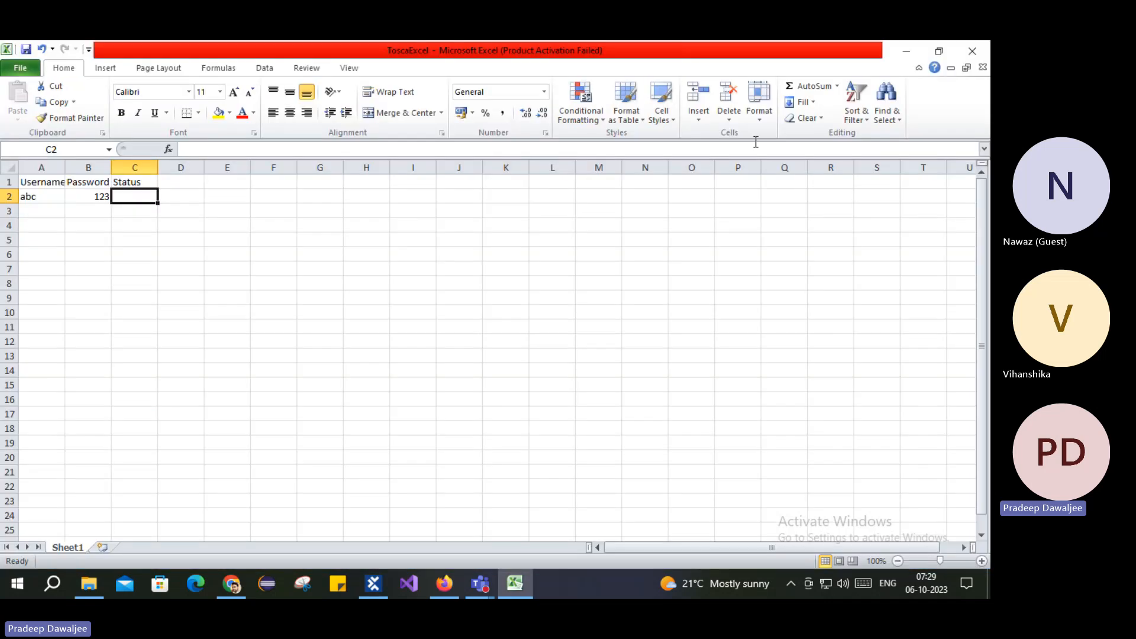
pyautogui.click(527, 583)
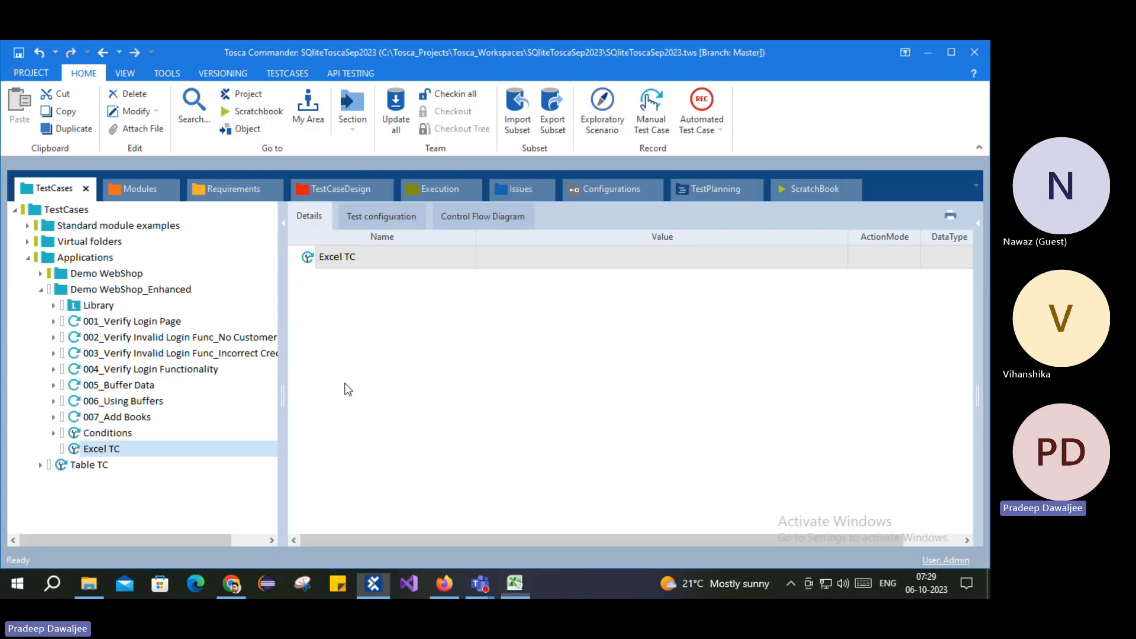
# Step: Search 'open' and add TBox Open Excel Workbook as a step in Excel TC
pyautogui.rightClick(323, 266)
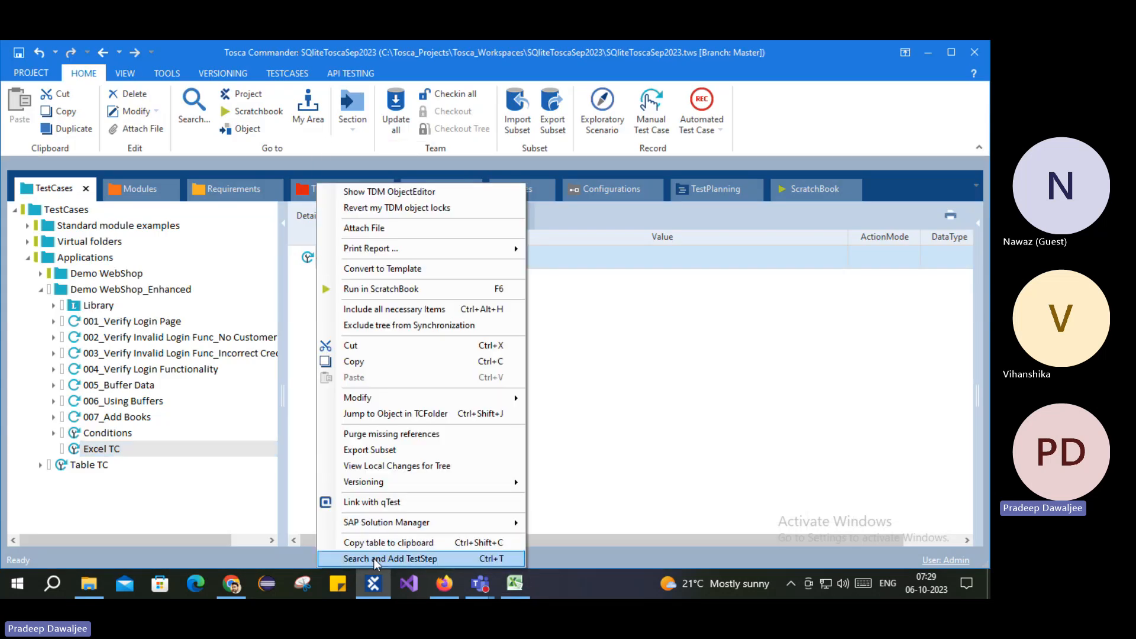
pyautogui.click(391, 558)
pyautogui.write('open')
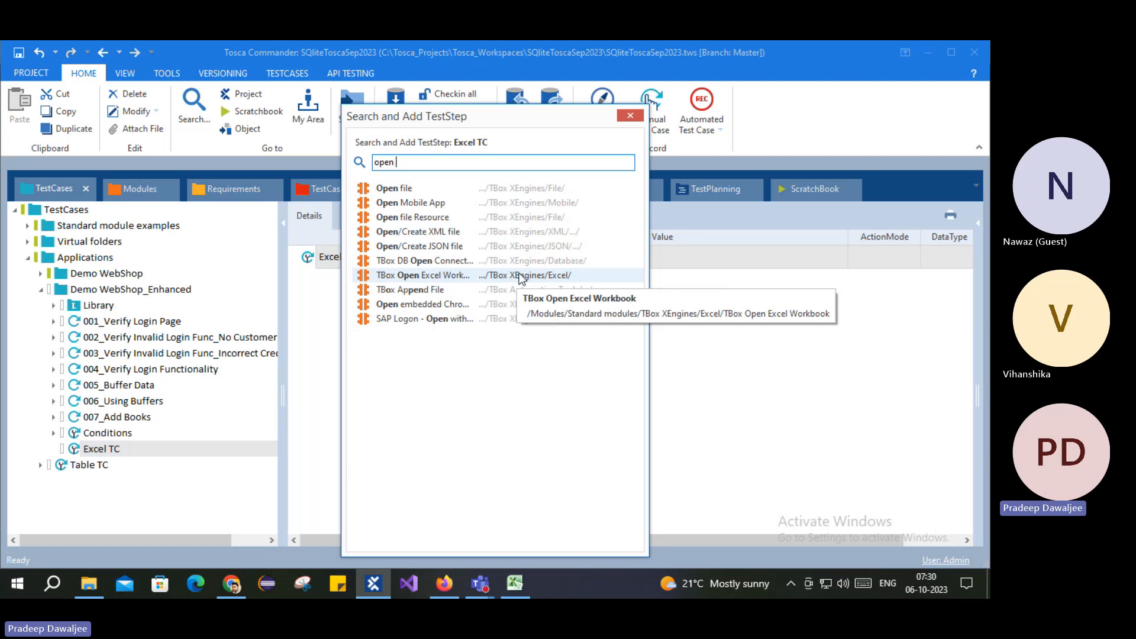
pyautogui.doubleClick(478, 275)
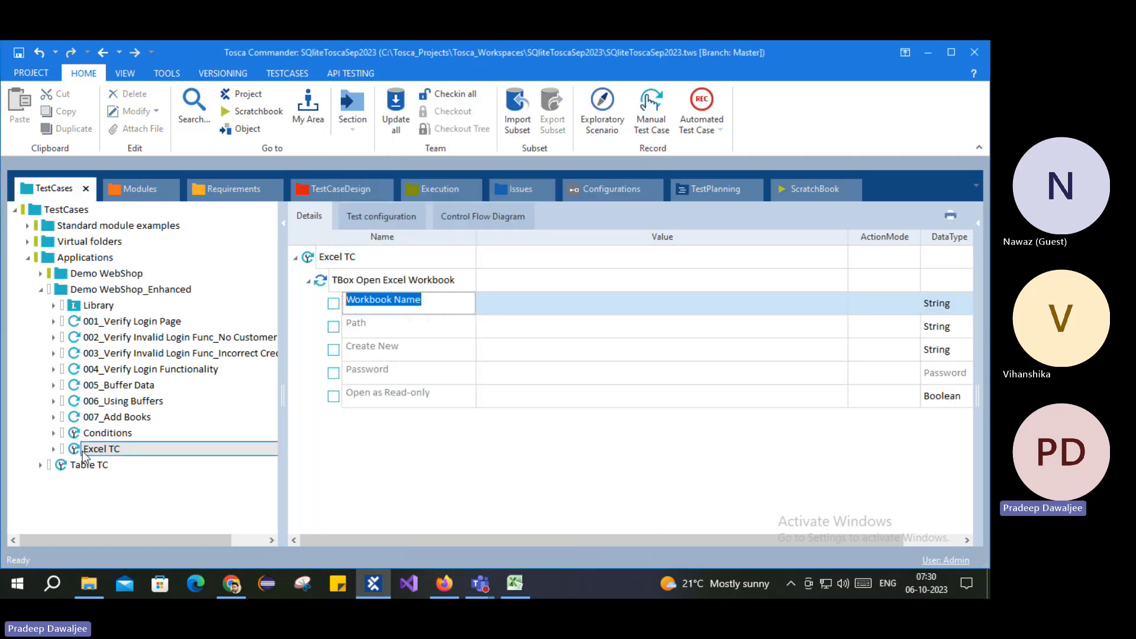
# Step: Expand Excel TC and review the new Open Excel Workbook step's details
pyautogui.click(53, 449)
pyautogui.click(105, 464)
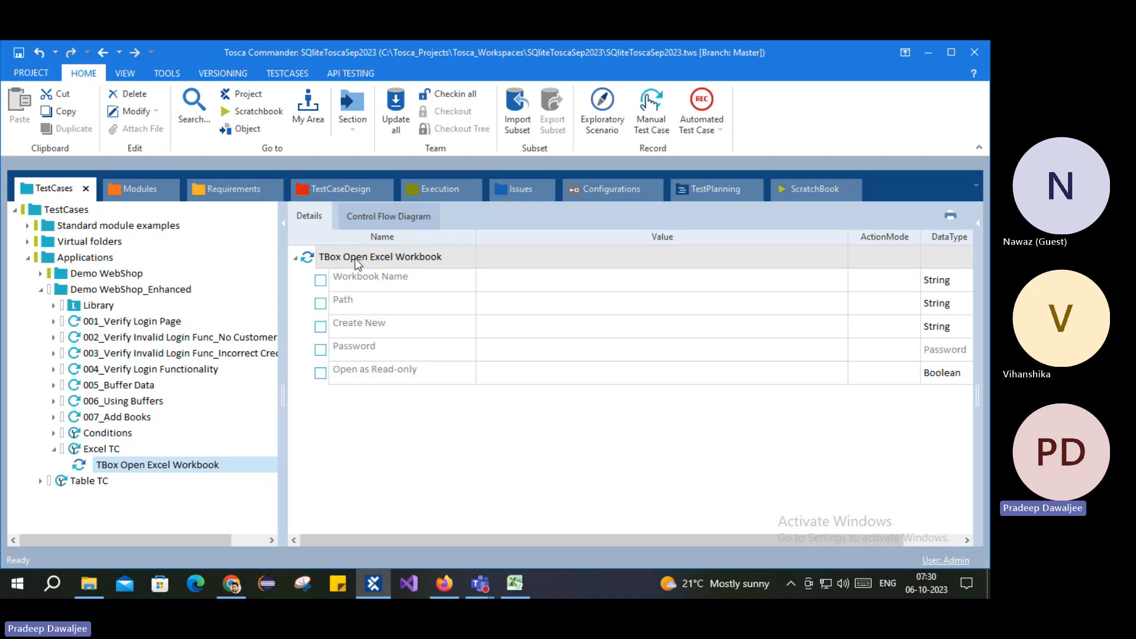
pyautogui.click(101, 451)
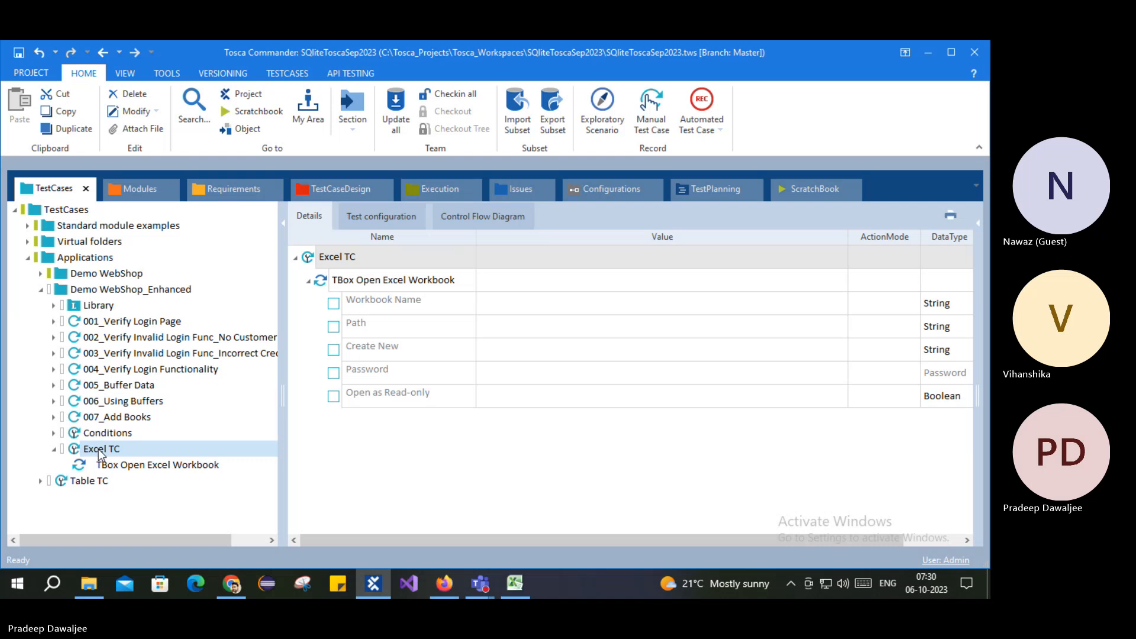
pyautogui.click(142, 188)
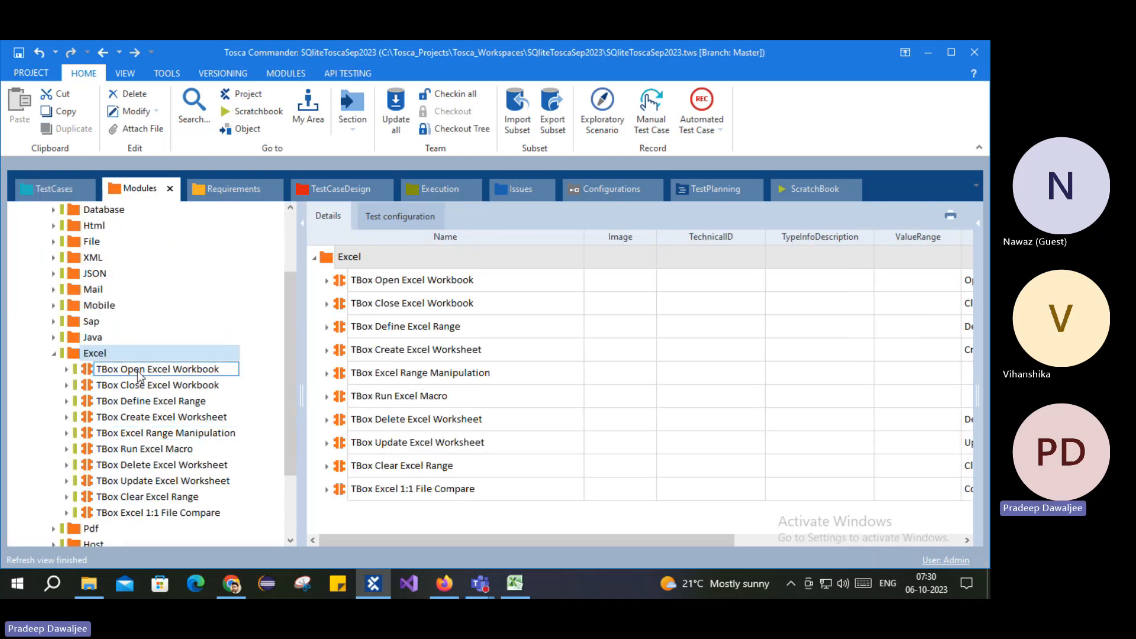
# Step: Drag the TBox Define Excel Range module into Excel TC as a step
pyautogui.click(139, 402)
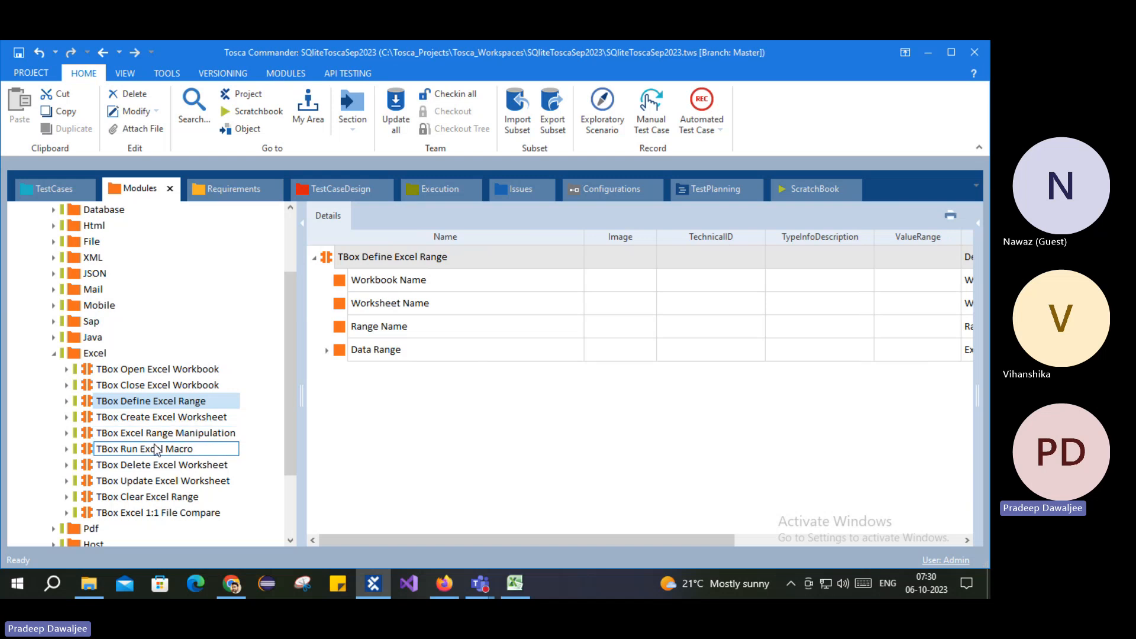
pyautogui.click(133, 435)
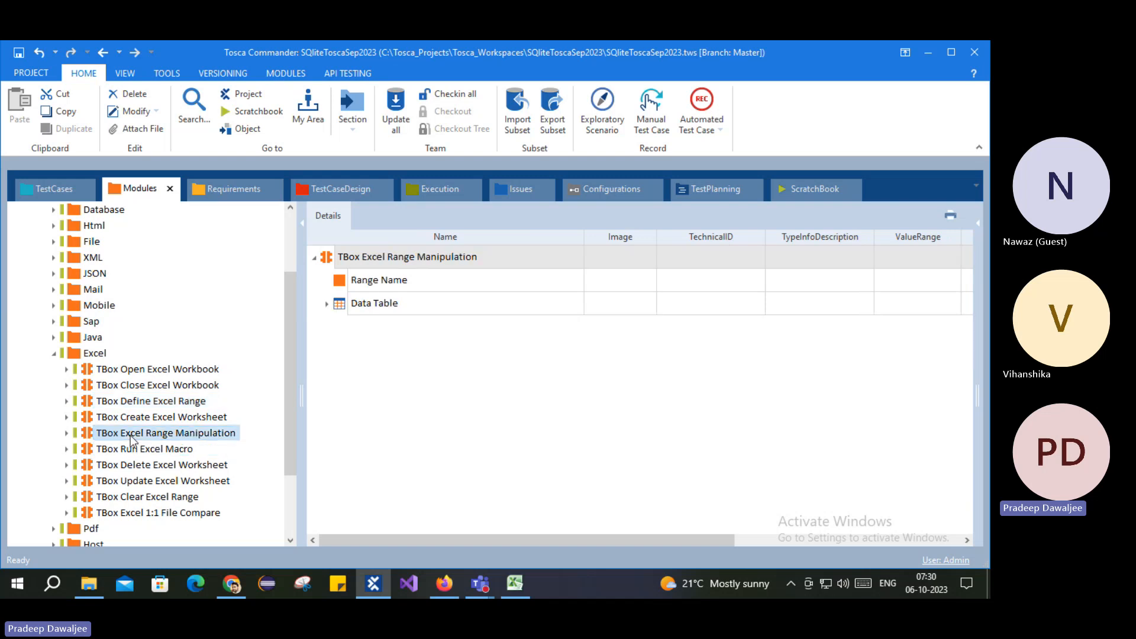
pyautogui.click(125, 402)
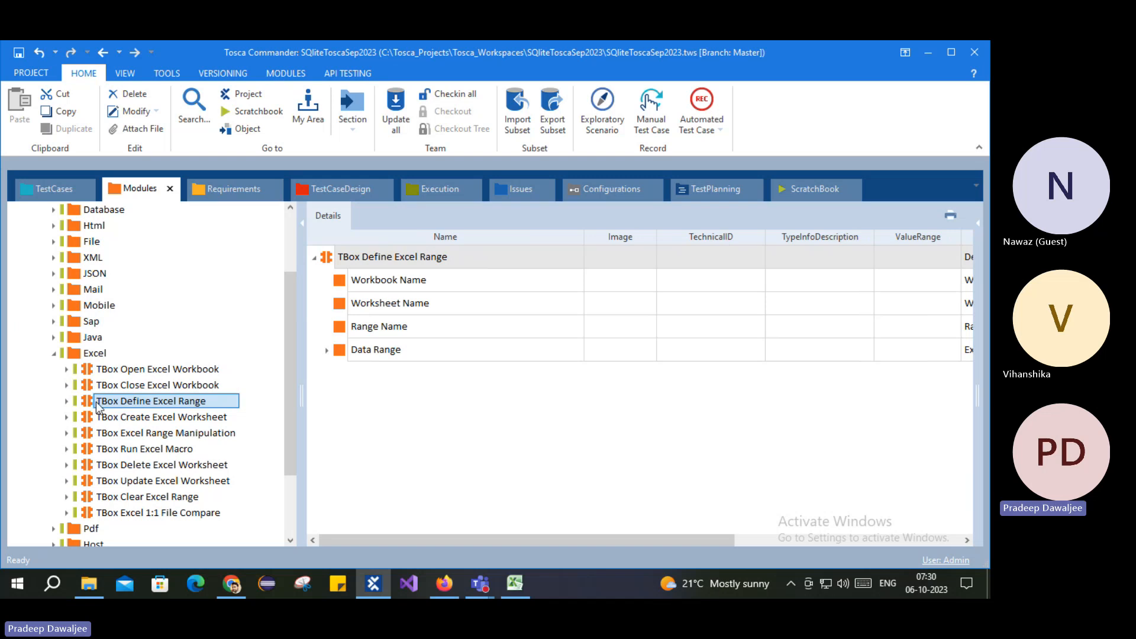
pyautogui.moveTo(90, 404); pyautogui.dragTo(95, 448)
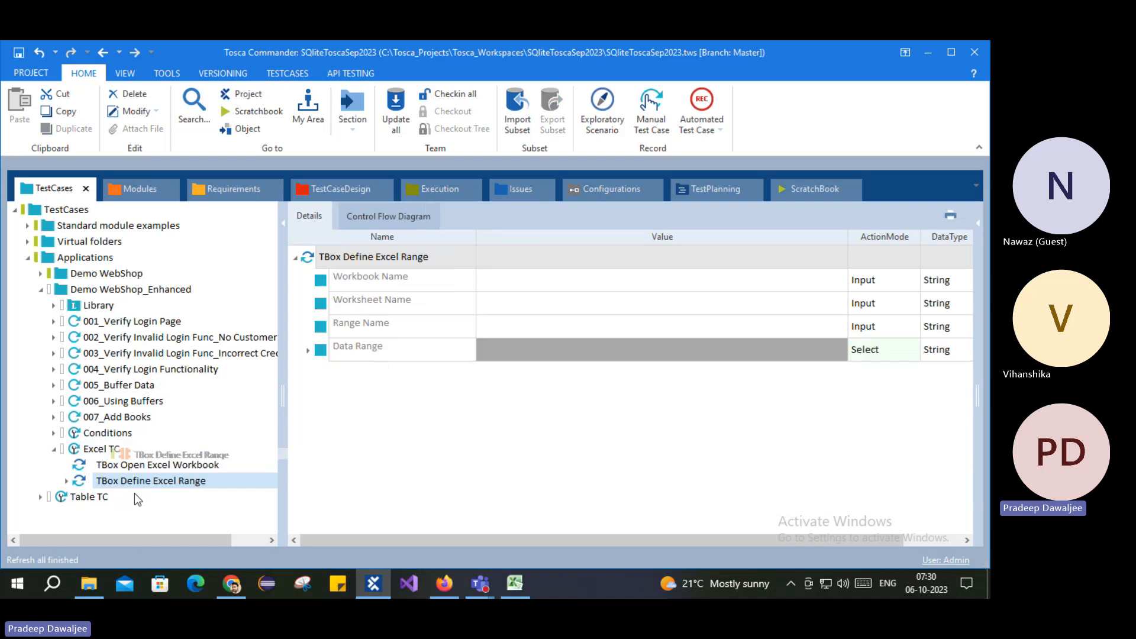
# Step: Mark the A1:L20 data block in the ToscaExcel sheet, then go back to Tosca Commander
pyautogui.click(518, 594)
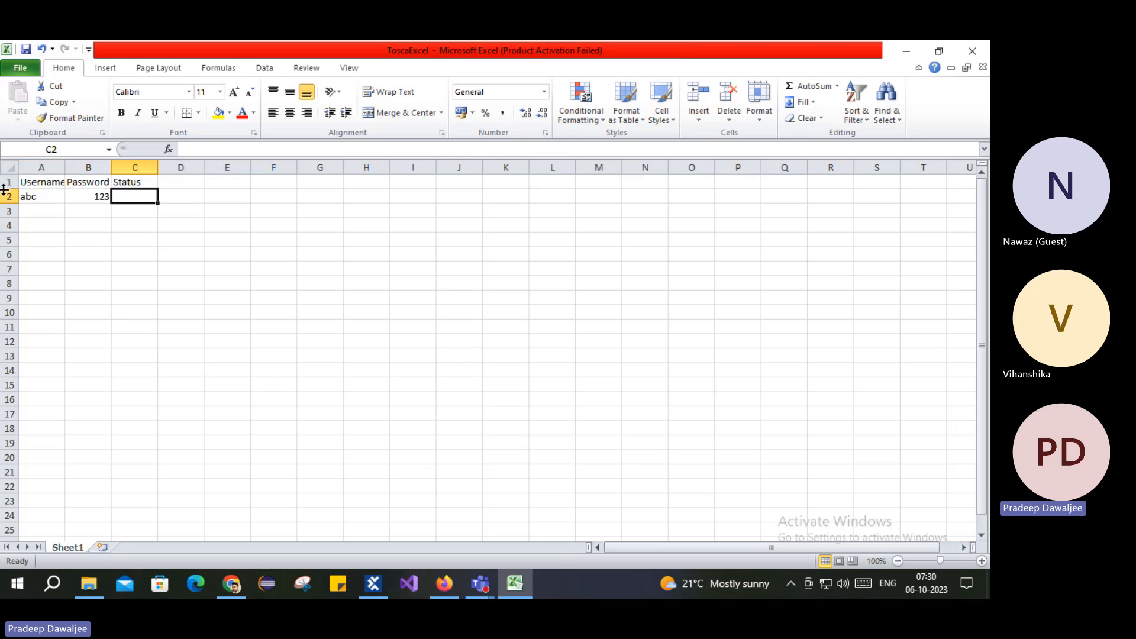
pyautogui.click(39, 182)
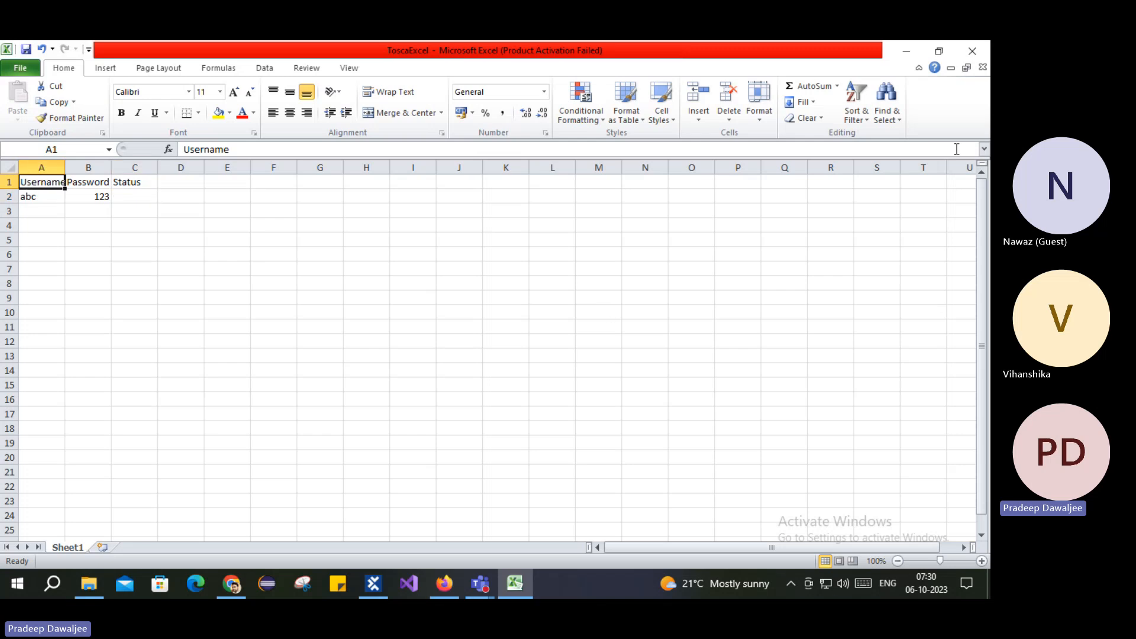
pyautogui.click(968, 168)
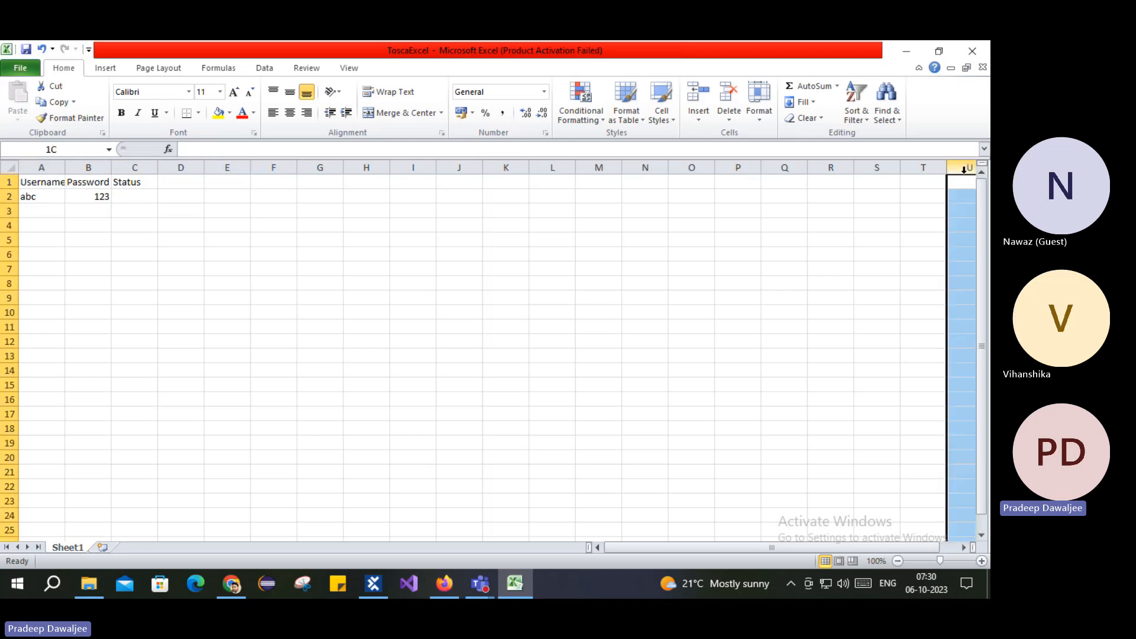
pyautogui.click(556, 168)
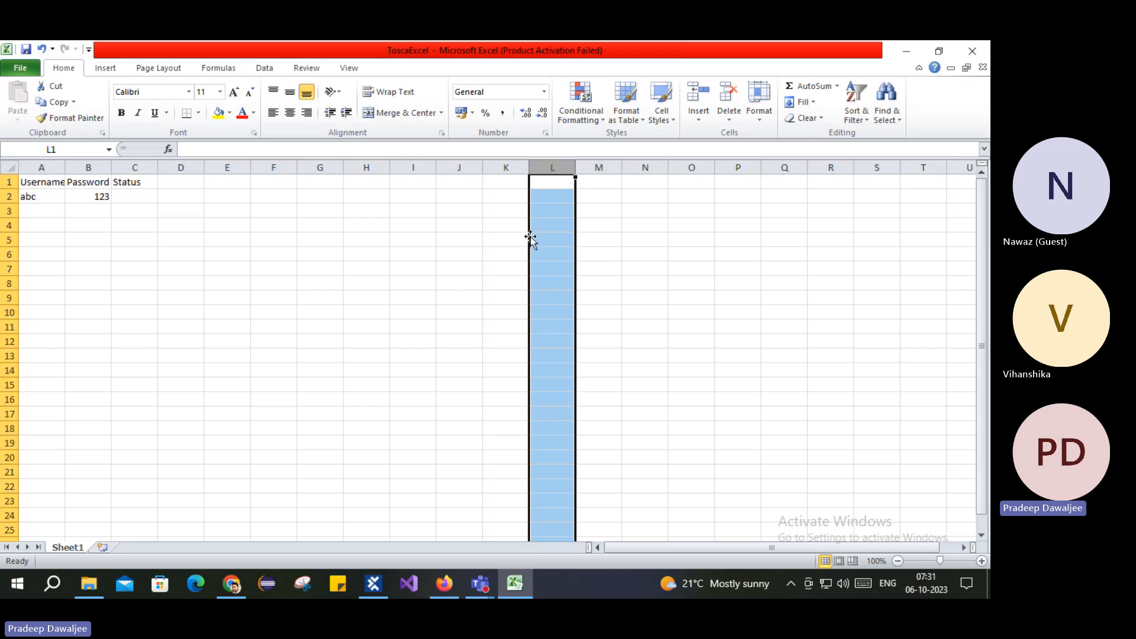
pyautogui.moveTo(30, 179); pyautogui.dragTo(535, 464)
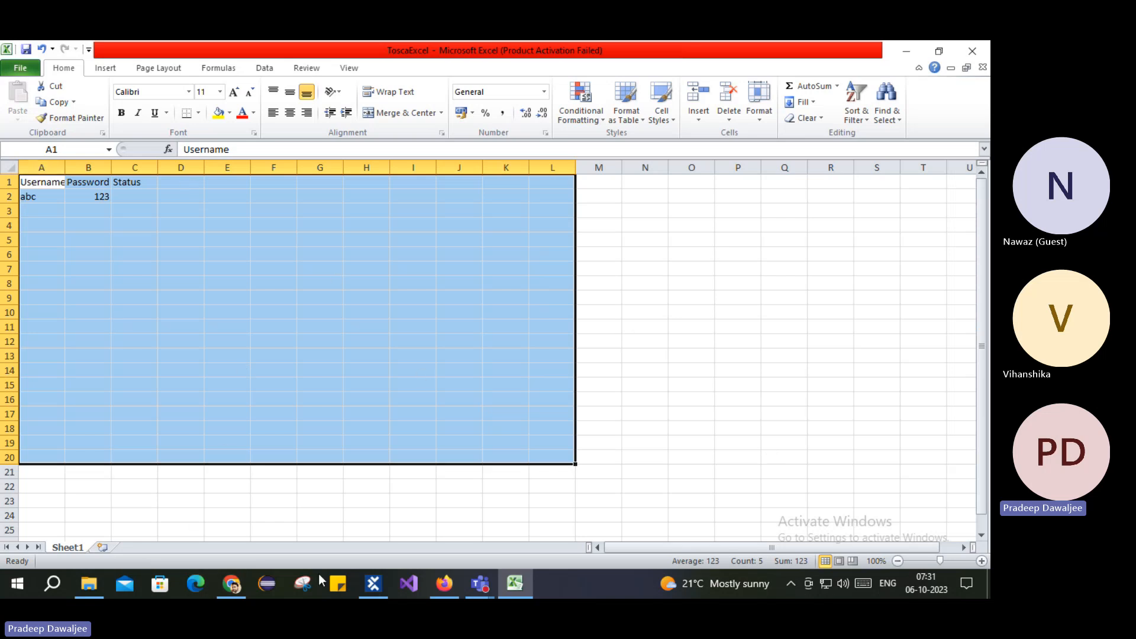
pyautogui.click(373, 584)
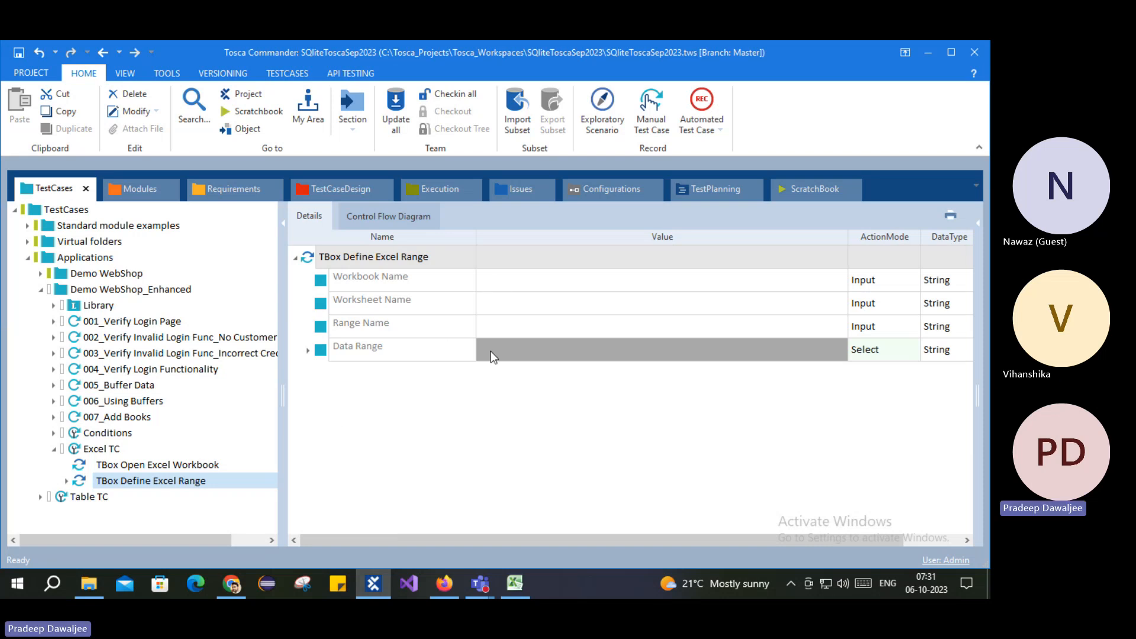
# Step: Drag TBox Excel Range Manipulation from the module library into Excel TC
pyautogui.click(141, 189)
pyautogui.click(137, 435)
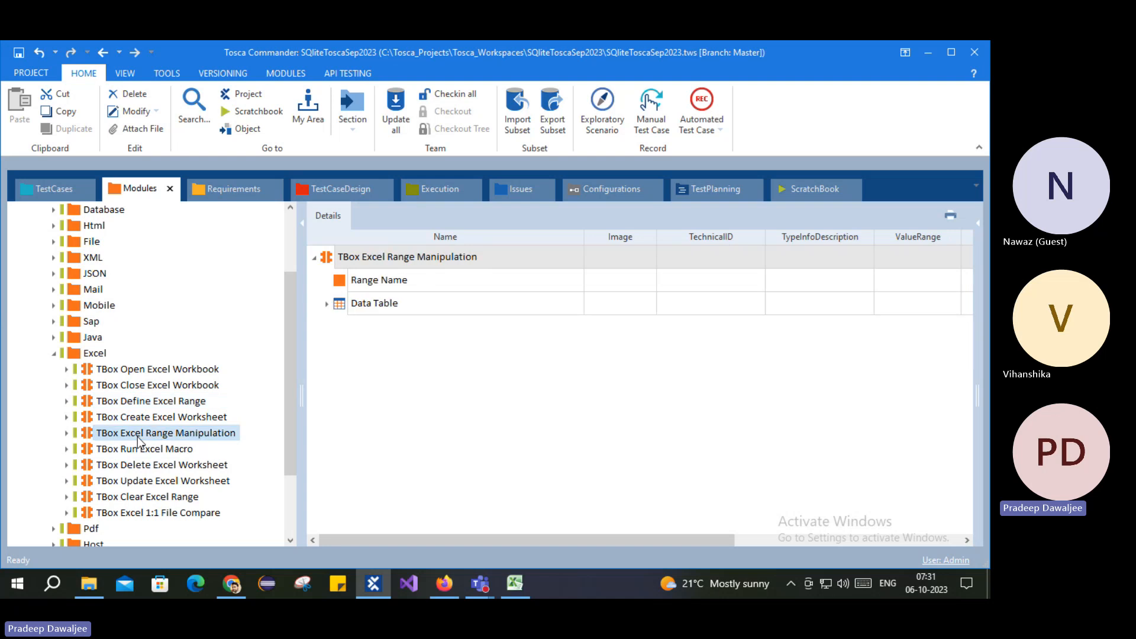
pyautogui.click(127, 449)
pyautogui.moveTo(138, 432); pyautogui.dragTo(113, 488)
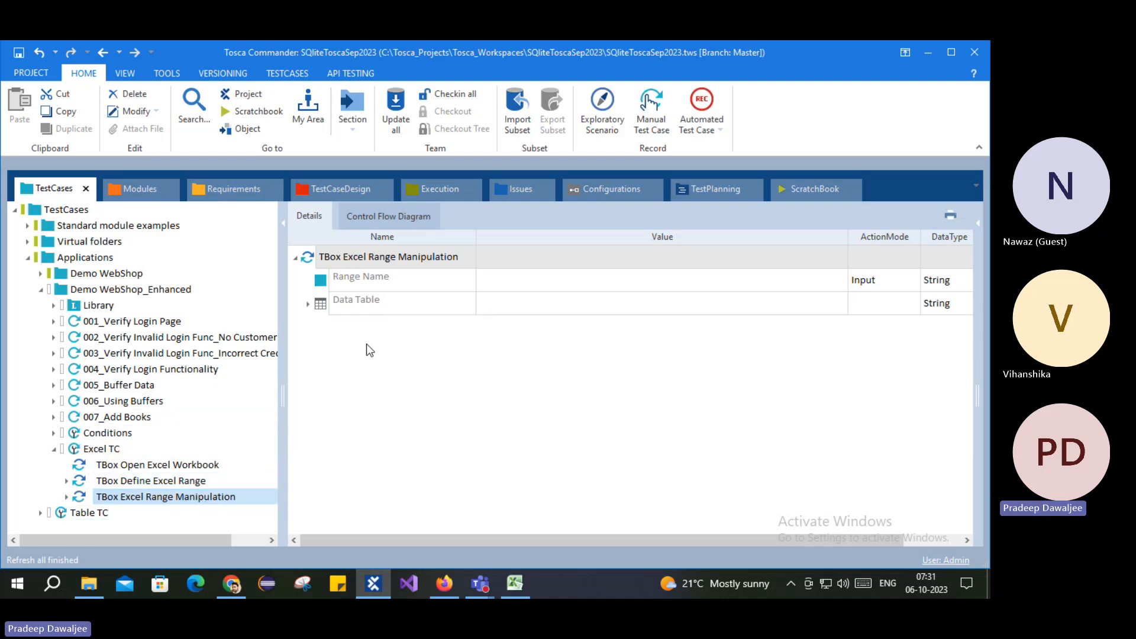
# Step: Drag TBox Close Excel Workbook from the module library into Excel TC
pyautogui.click(519, 587)
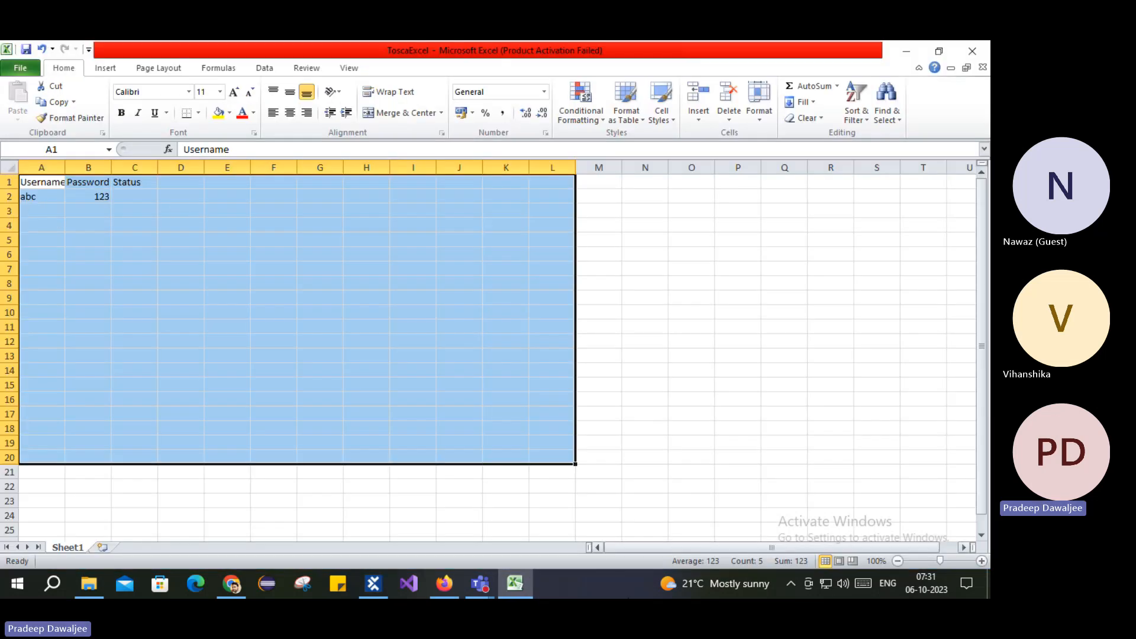
pyautogui.click(521, 580)
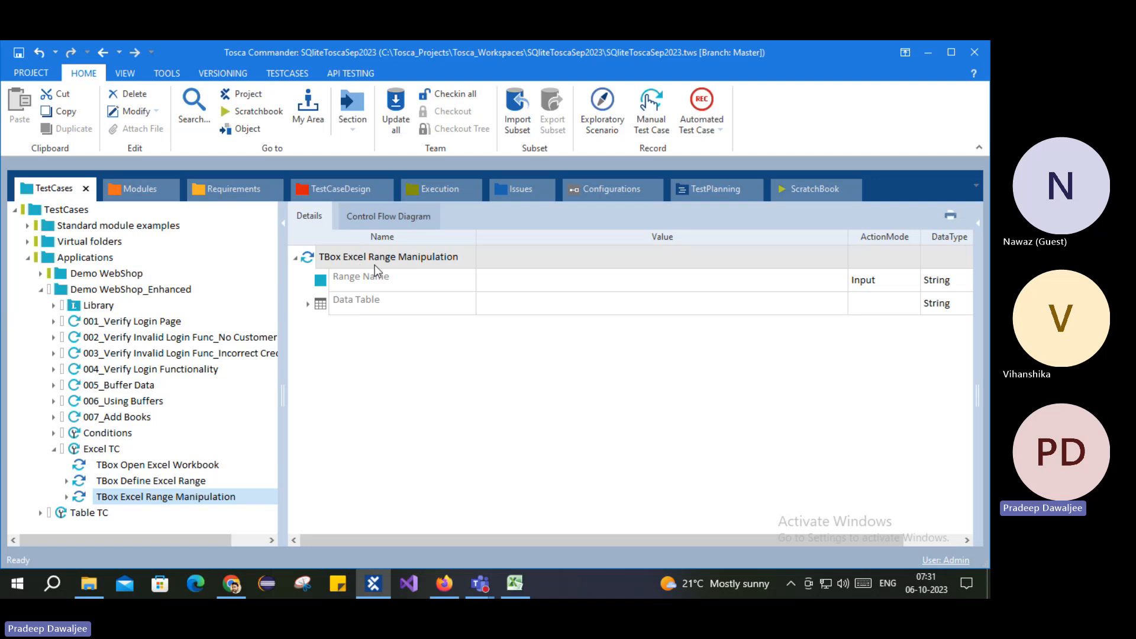
pyautogui.click(126, 193)
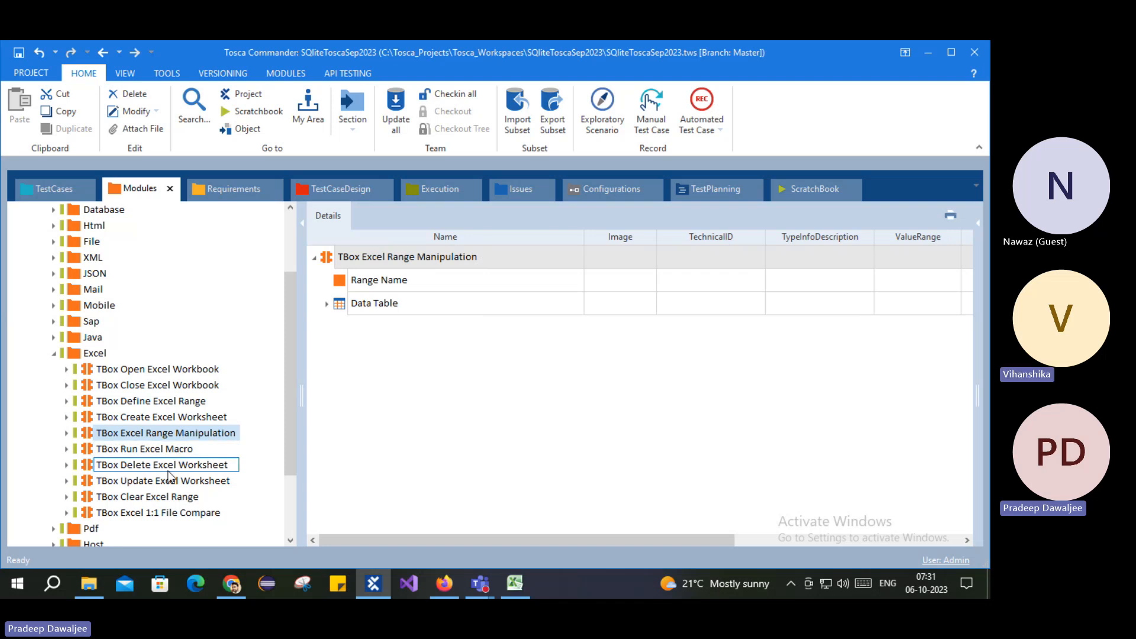
pyautogui.moveTo(146, 392); pyautogui.dragTo(99, 451)
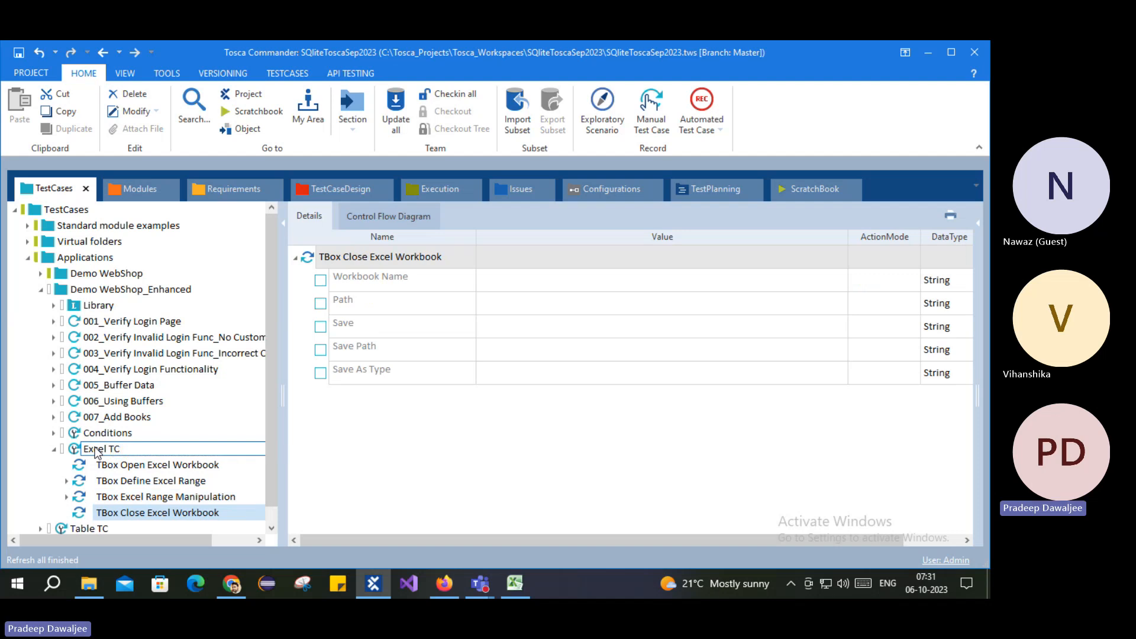
pyautogui.click(102, 448)
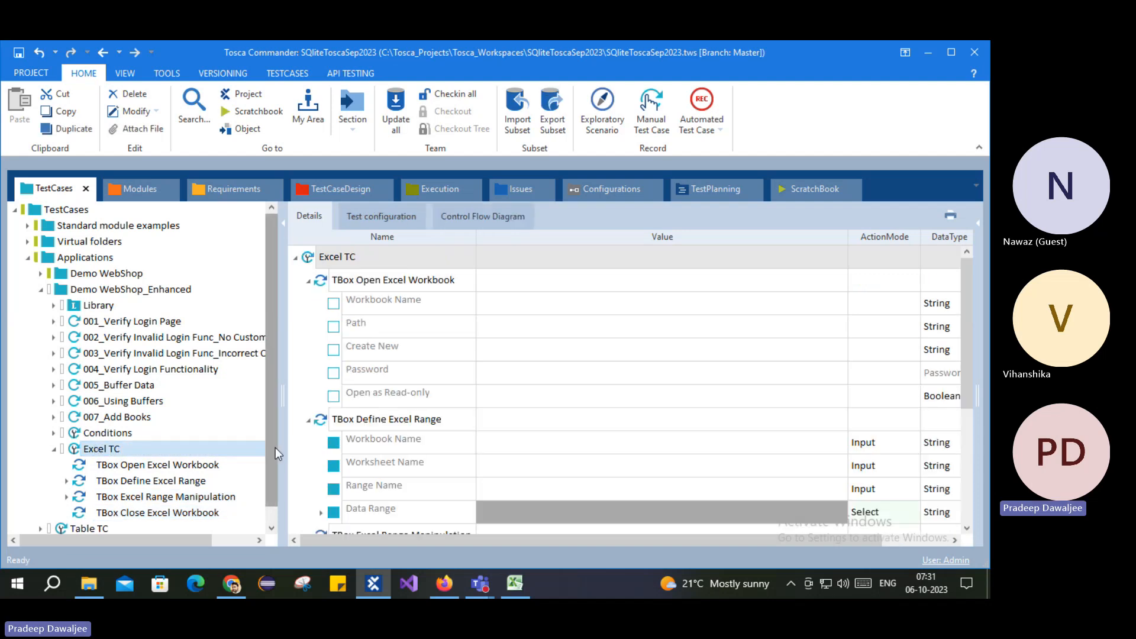
# Step: Review the attributes of all four Excel steps, ending on Open Excel Workbook
pyautogui.click(153, 464)
pyautogui.click(141, 480)
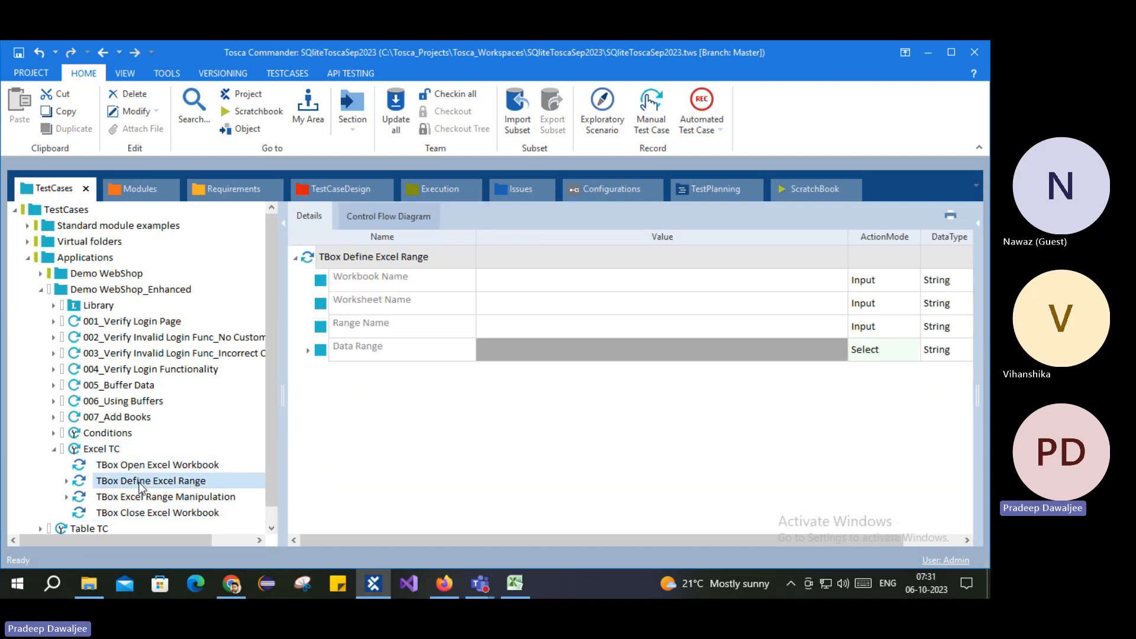
pyautogui.click(199, 497)
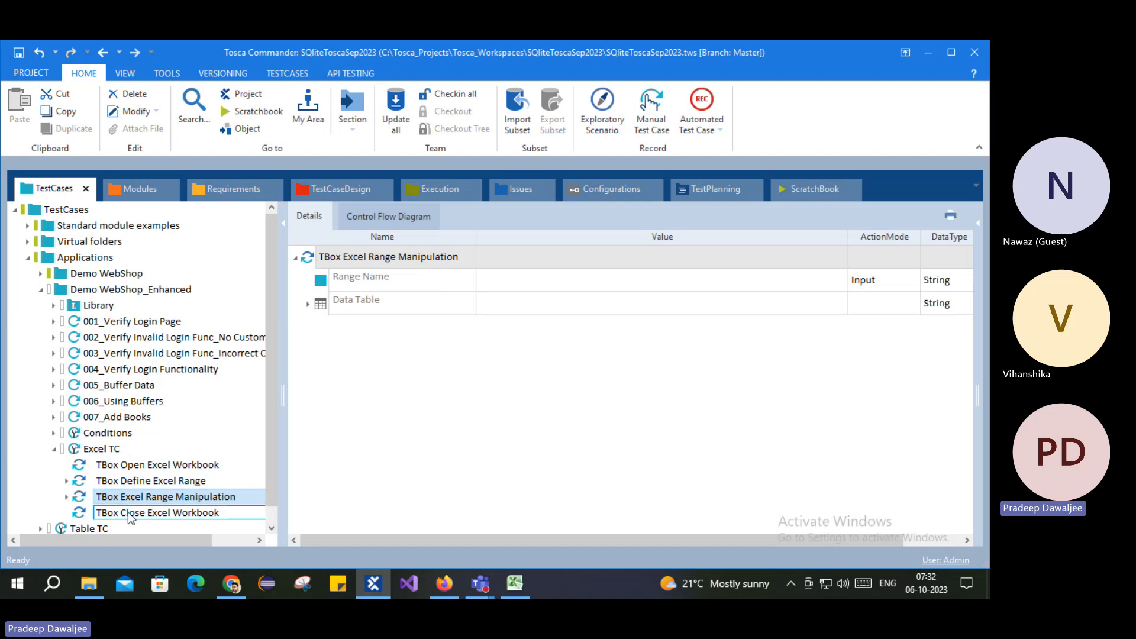
pyautogui.click(214, 514)
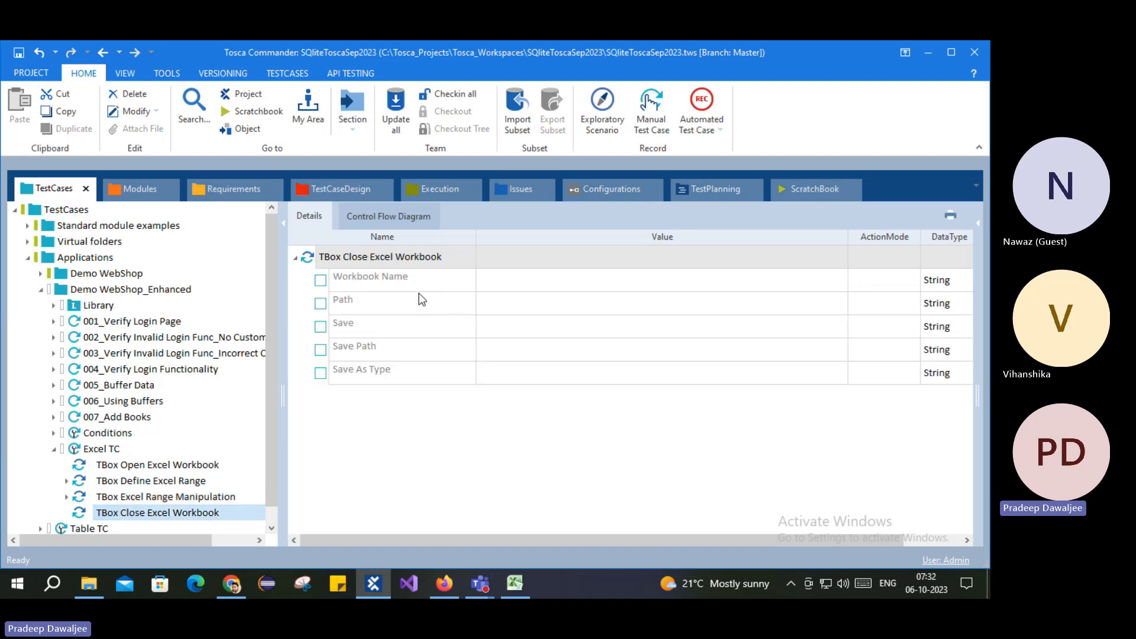
pyautogui.click(223, 465)
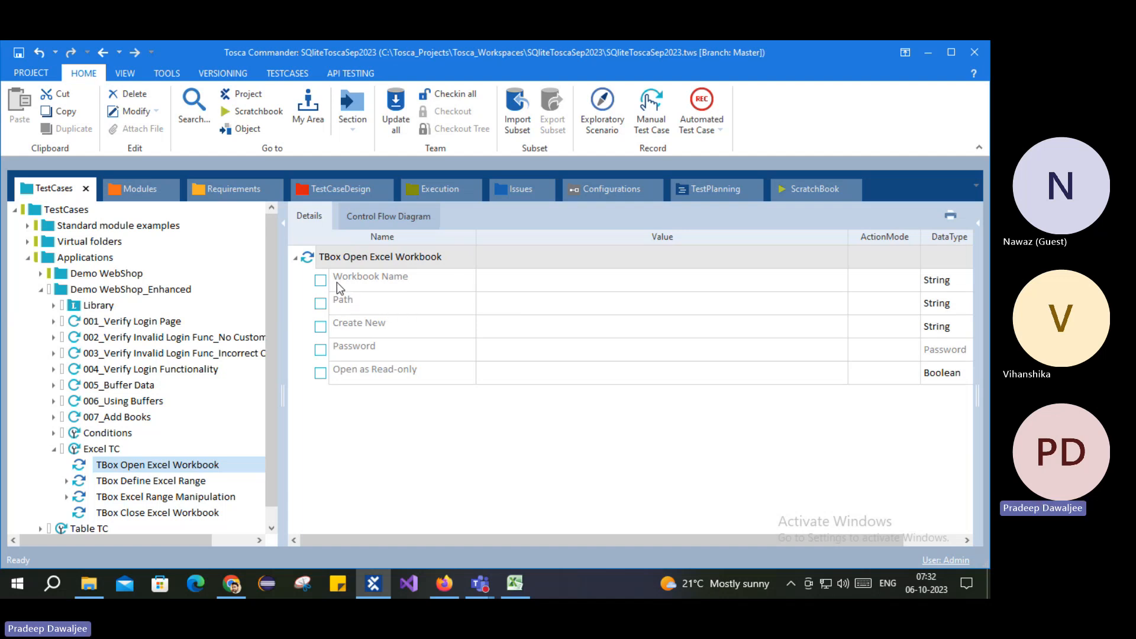
# Step: Enter W1 as the Open Excel Workbook step's Workbook Name value
pyautogui.click(520, 283)
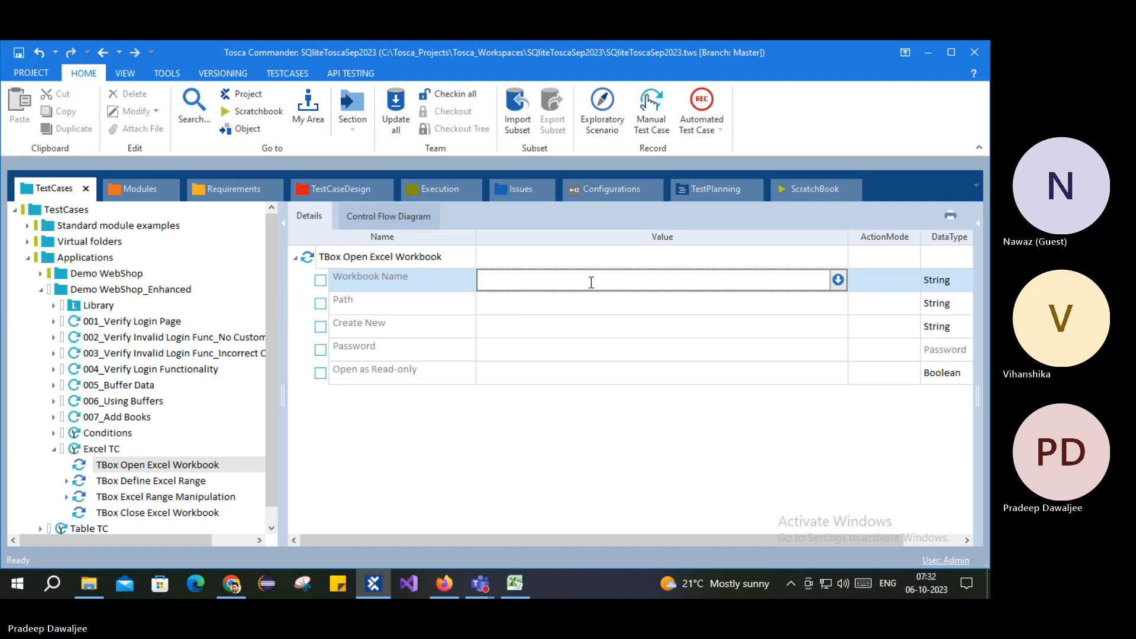
pyautogui.write('W')
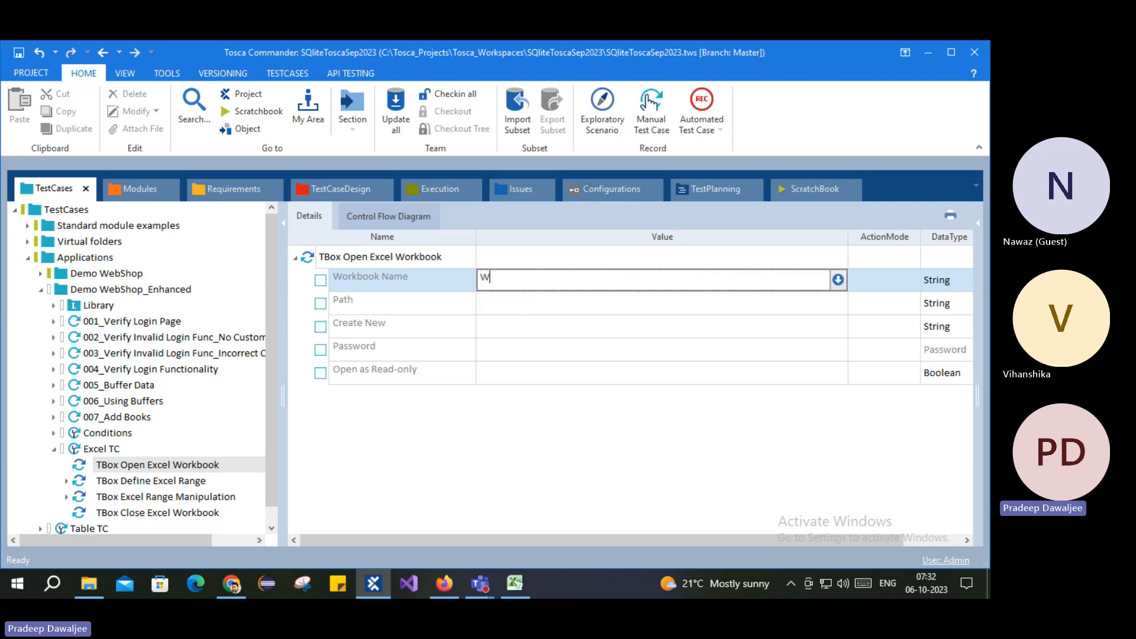
pyautogui.write('1')
pyautogui.press('Return')
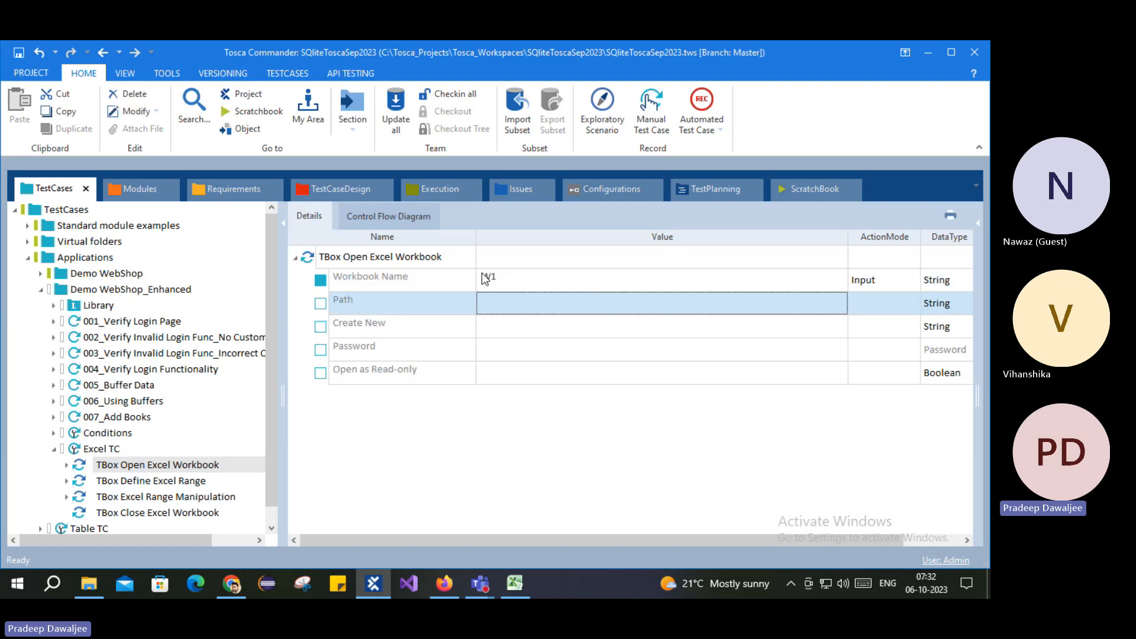
pyautogui.click(524, 582)
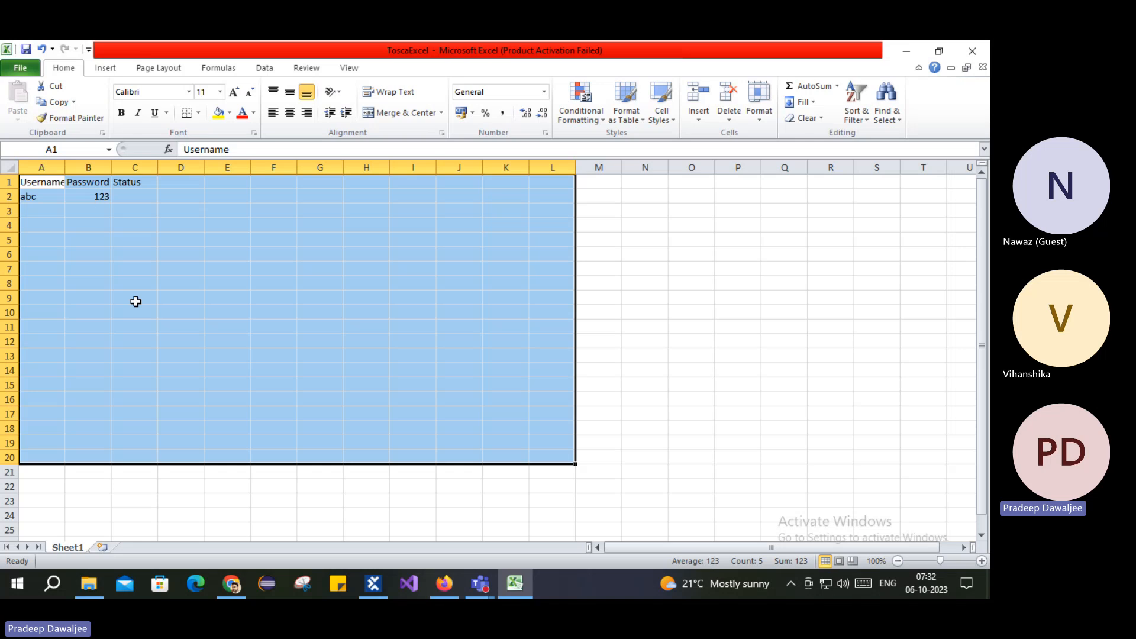
pyautogui.click(895, 57)
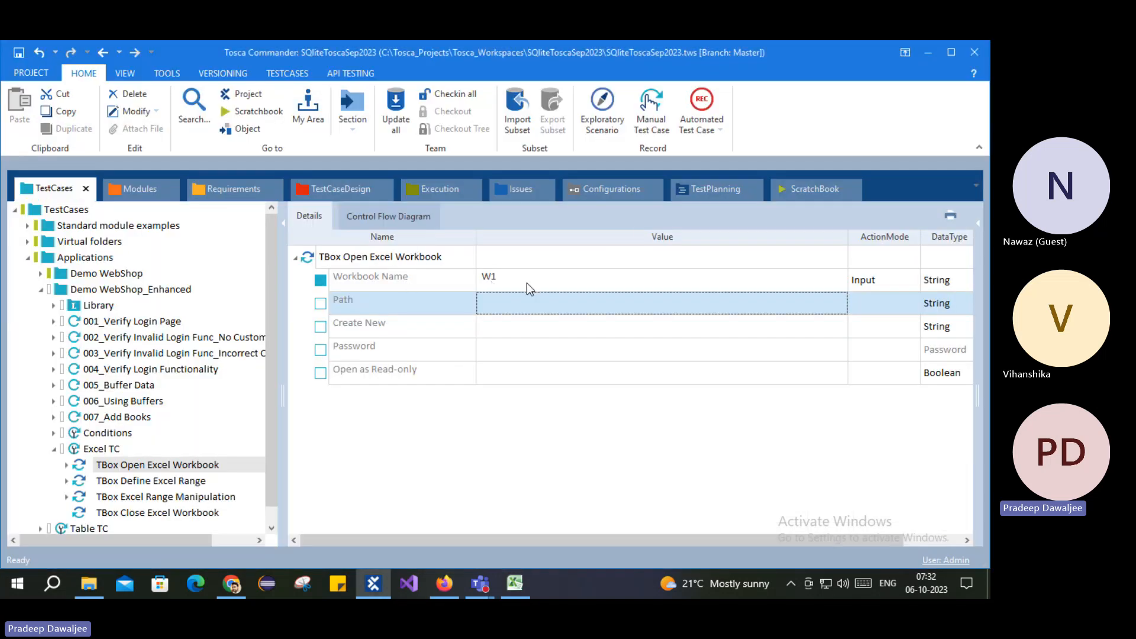
pyautogui.click(620, 282)
pyautogui.click(620, 282)
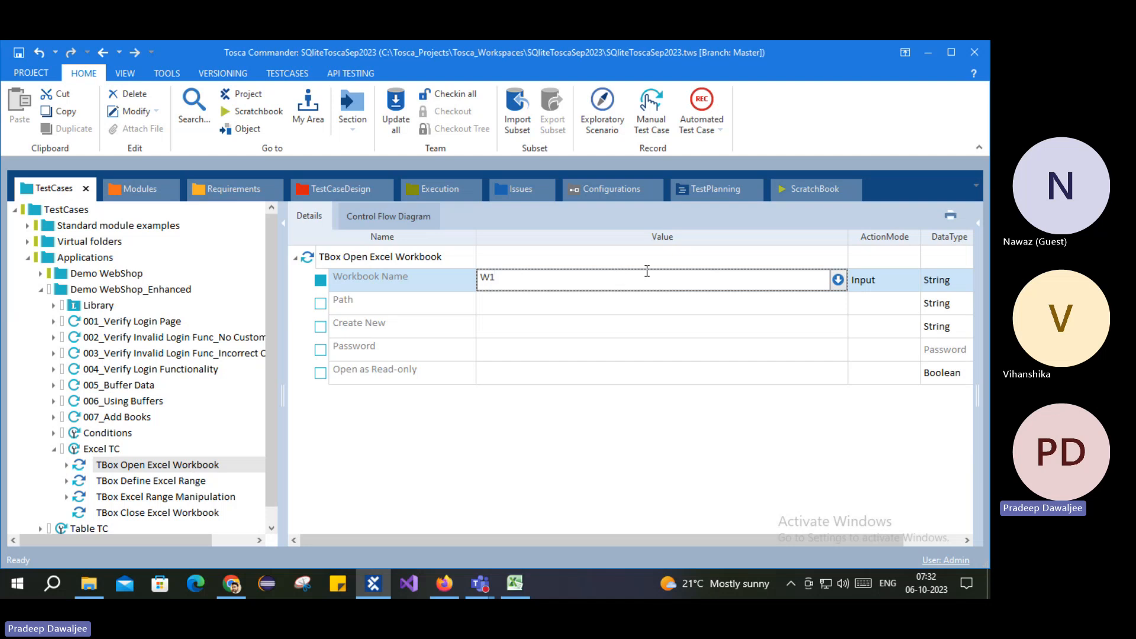
pyautogui.click(594, 302)
pyautogui.click(634, 303)
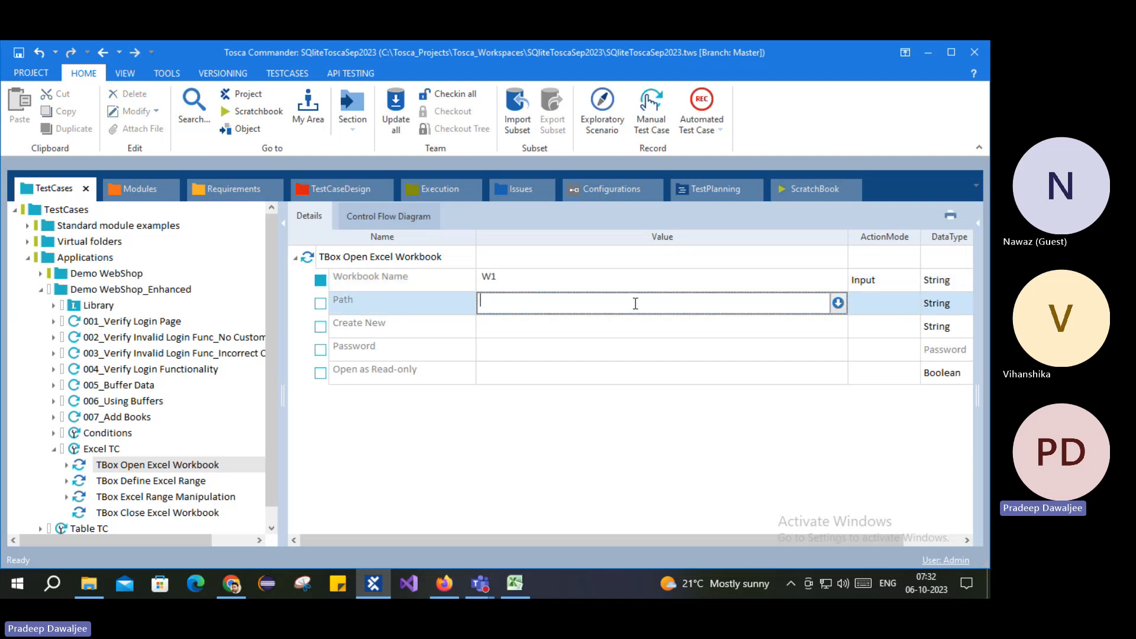
# Step: Select ToscaExcel's full path from the Security tab of its file Properties
pyautogui.click(88, 584)
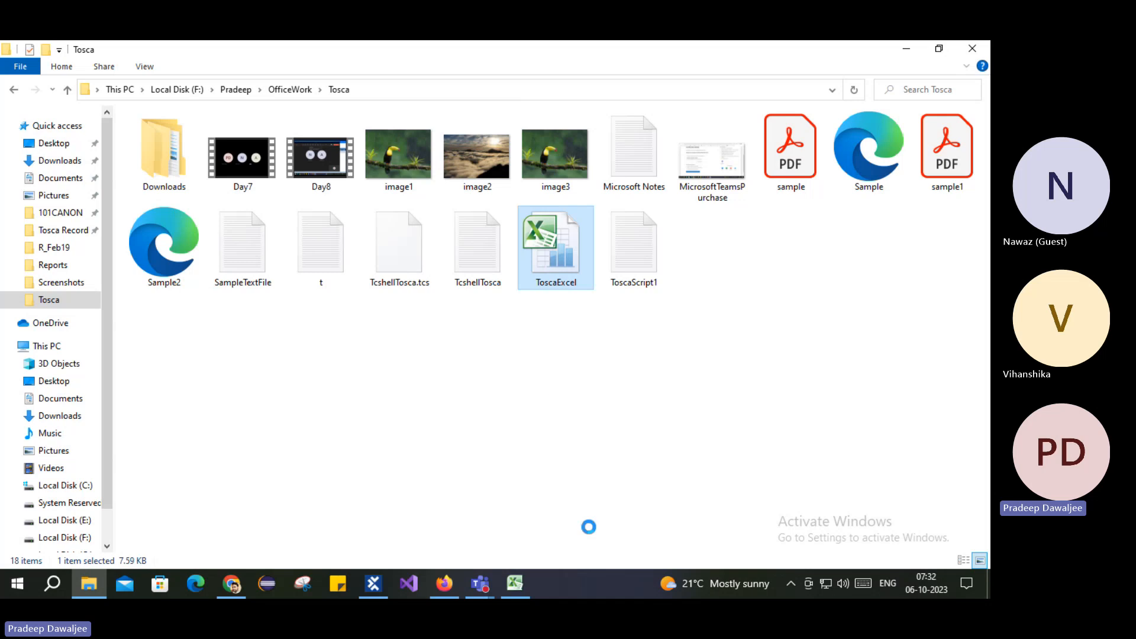
pyautogui.hotkey('shift', 'F10')
pyautogui.click(601, 558)
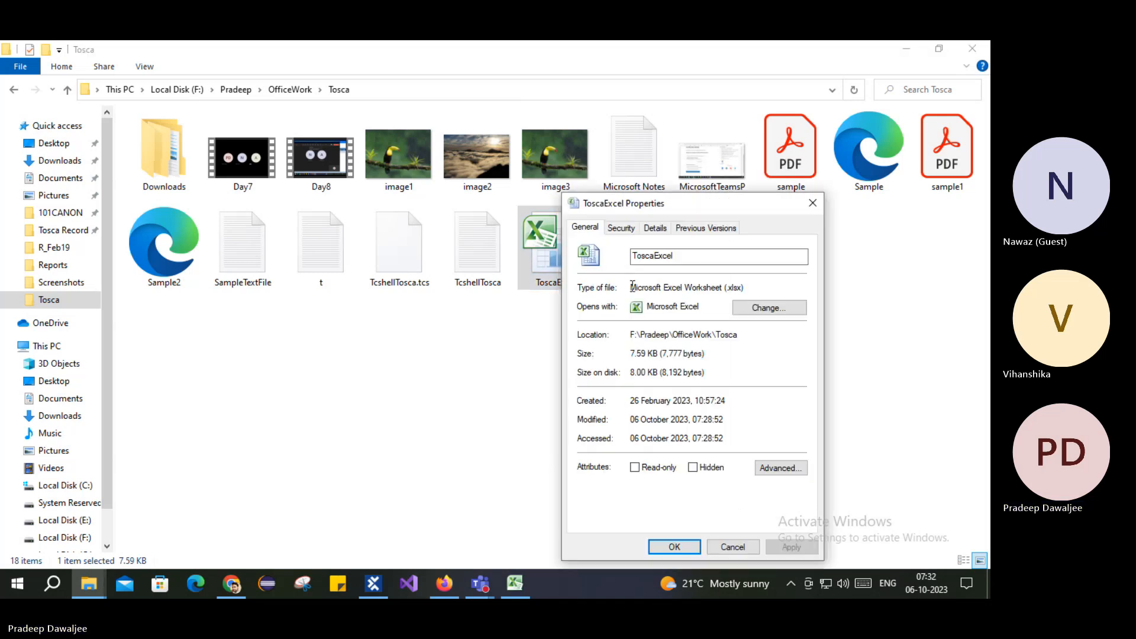
pyautogui.click(621, 227)
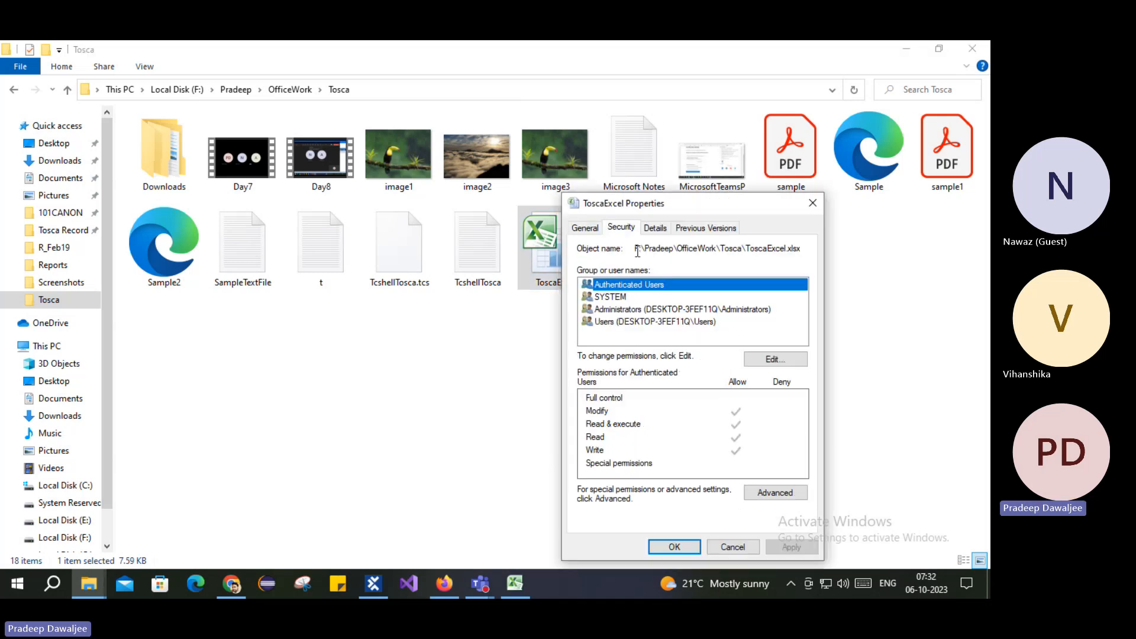
pyautogui.moveTo(634, 248); pyautogui.dragTo(813, 251)
pyautogui.hotkey('ctrl', 'c')
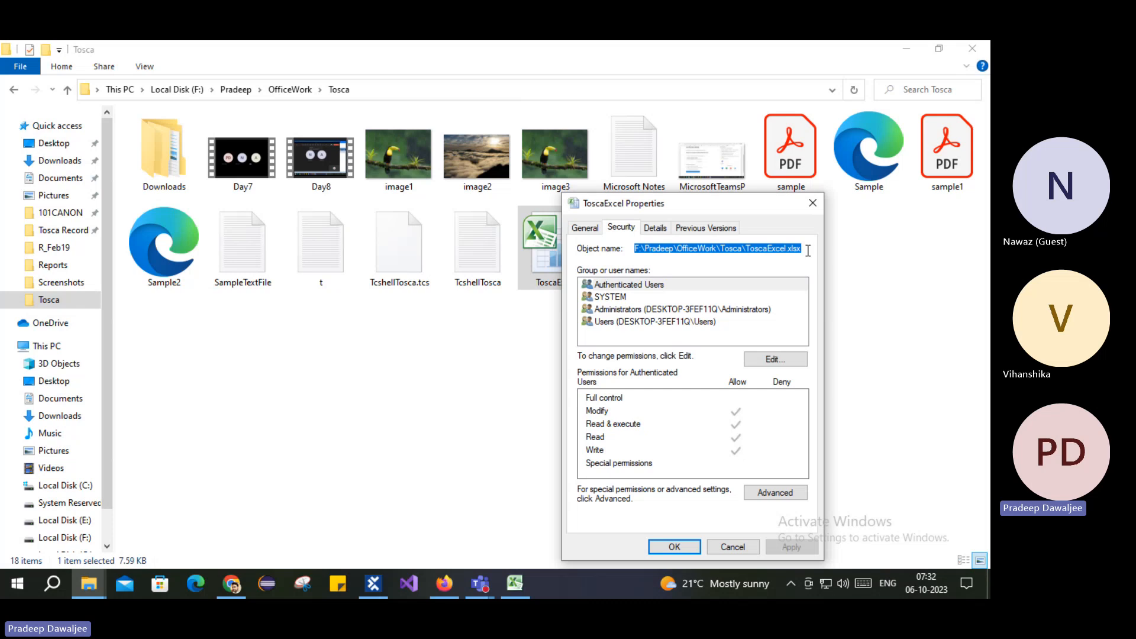
pyautogui.click(674, 546)
# Step: Paste the copied ToscaExcel.xlsx path into the Path value
pyautogui.click(373, 583)
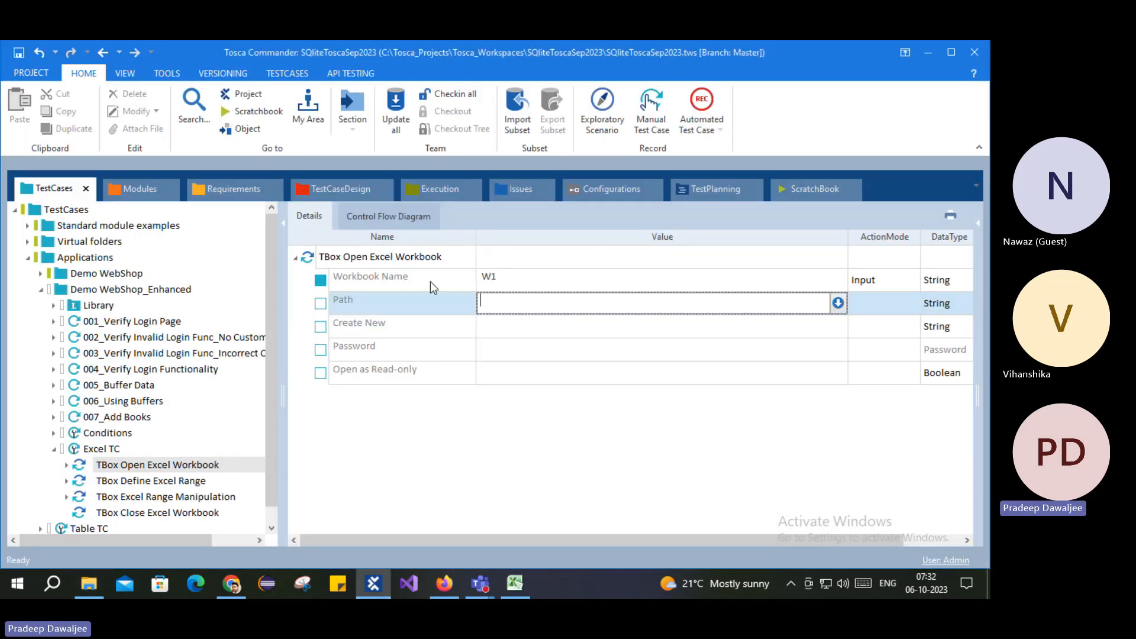
pyautogui.hotkey('ctrl', 'v')
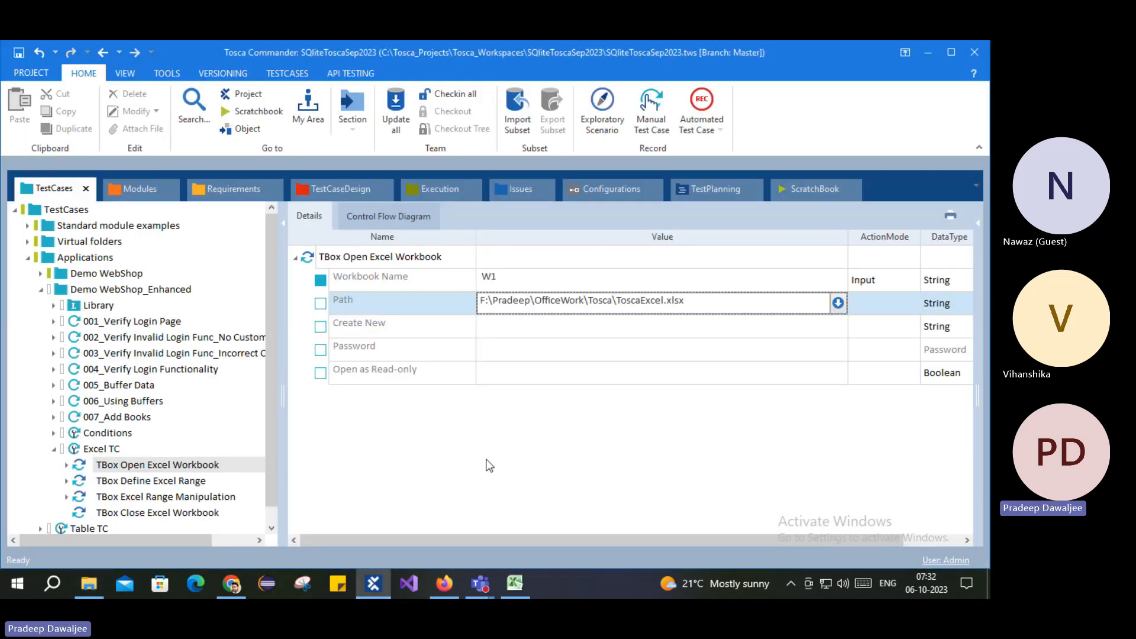
pyautogui.press('Return')
# Step: Set the Create New value to False
pyautogui.click(548, 326)
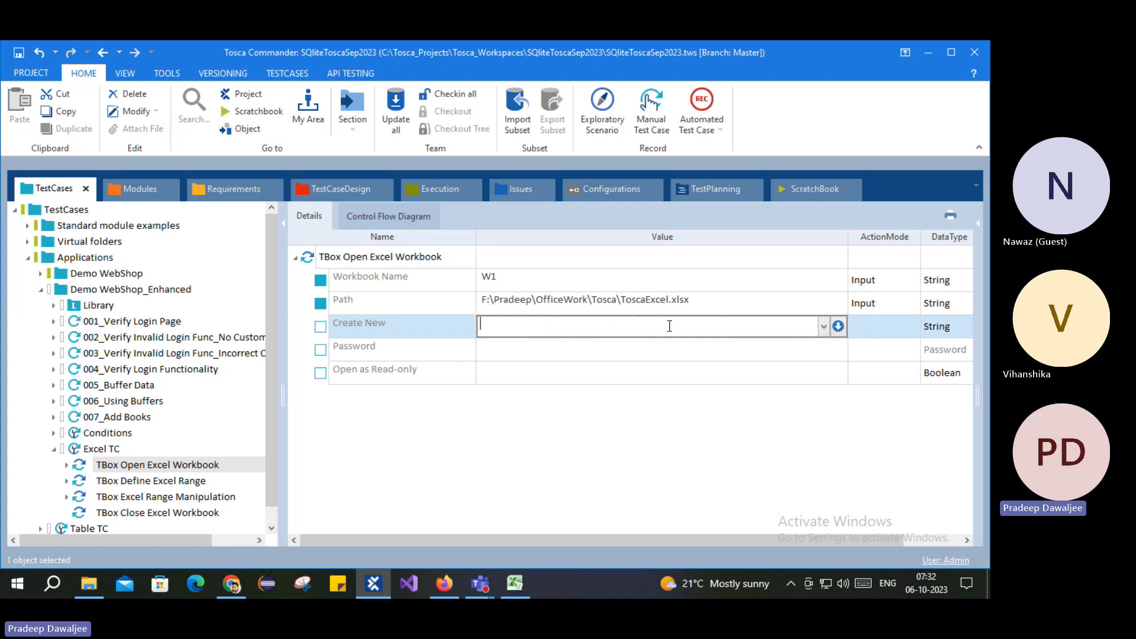
pyautogui.click(824, 327)
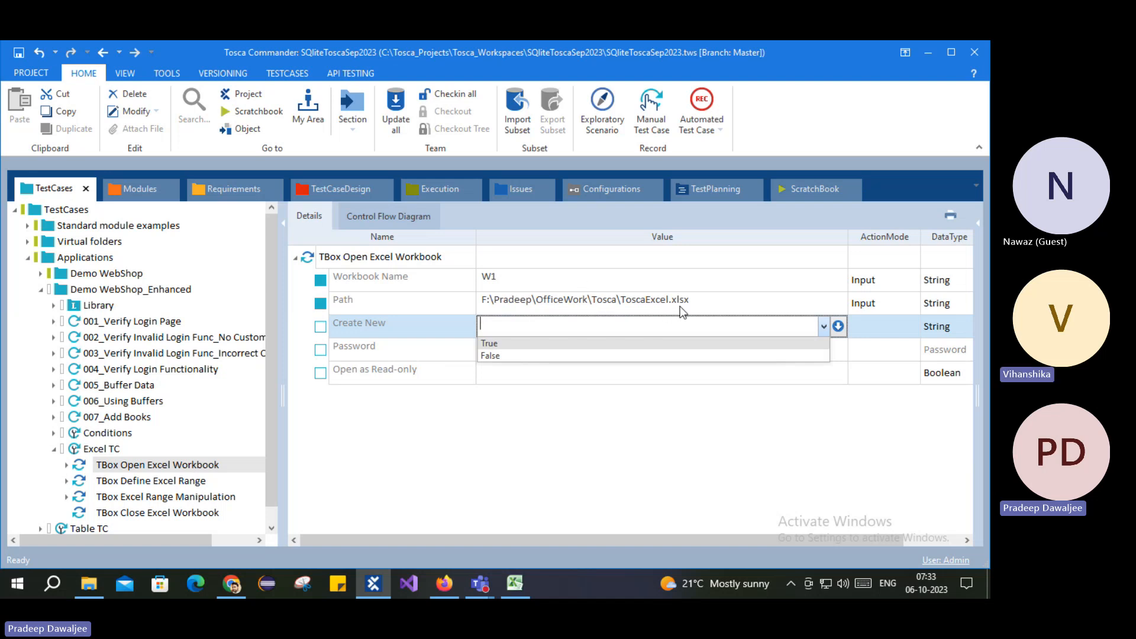
pyautogui.click(491, 357)
pyautogui.click(568, 350)
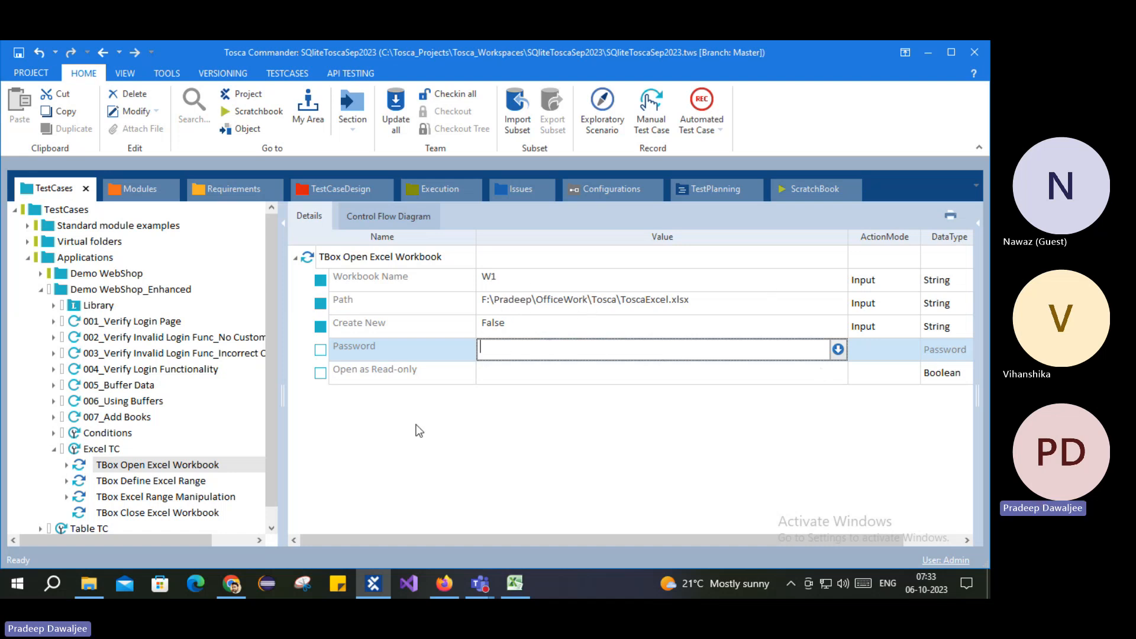
# Step: Leave Open as Read-only without a value
pyautogui.click(519, 374)
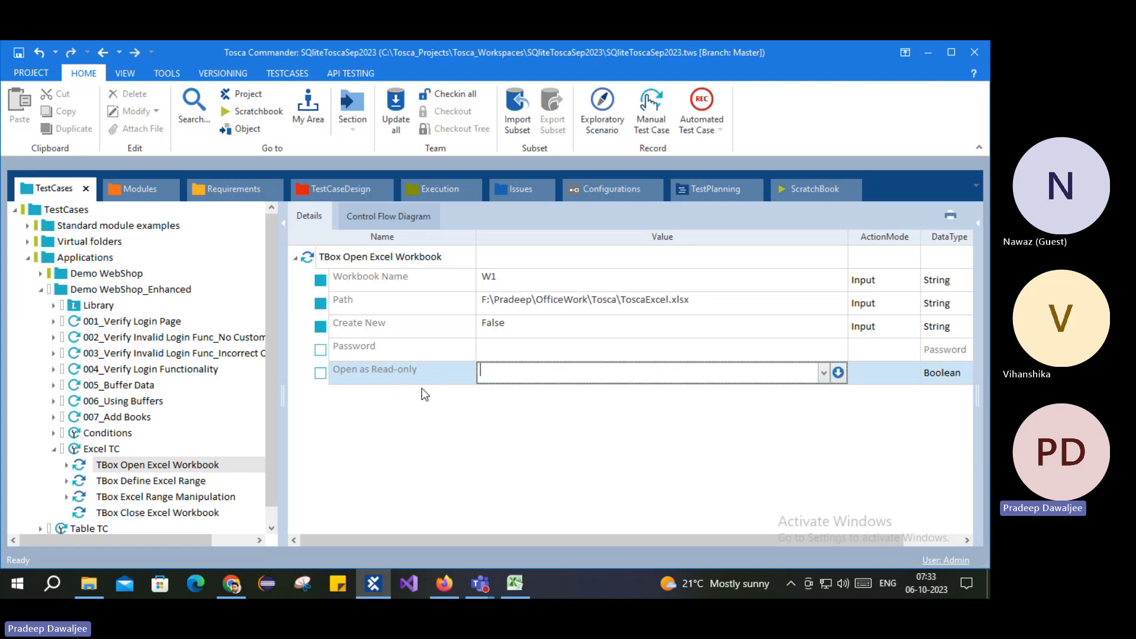
pyautogui.click(821, 373)
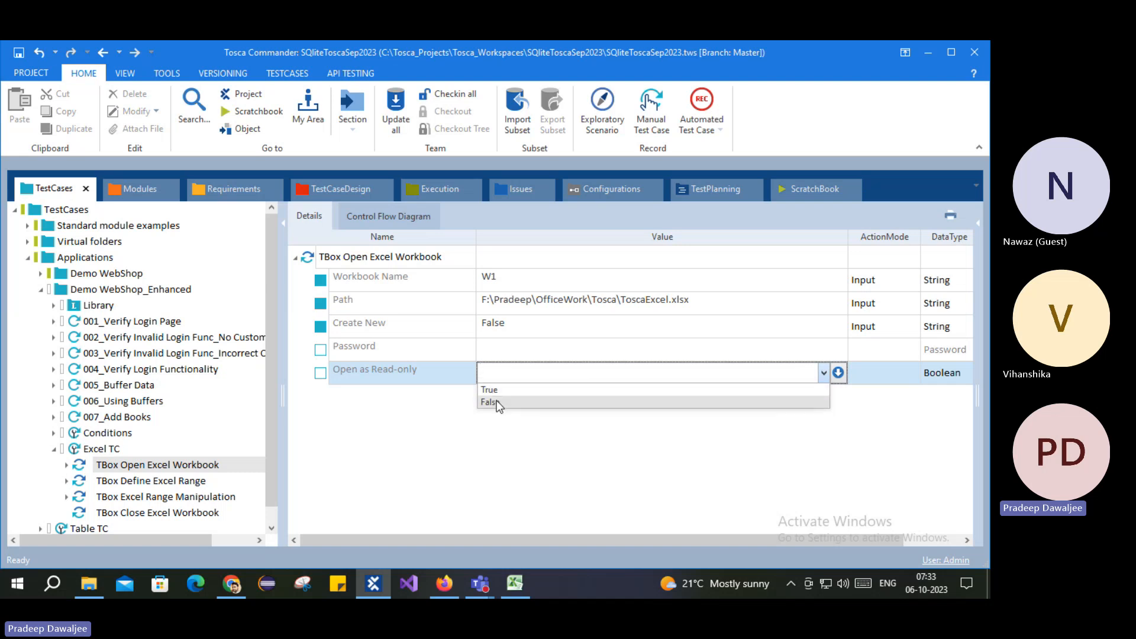
pyautogui.click(465, 437)
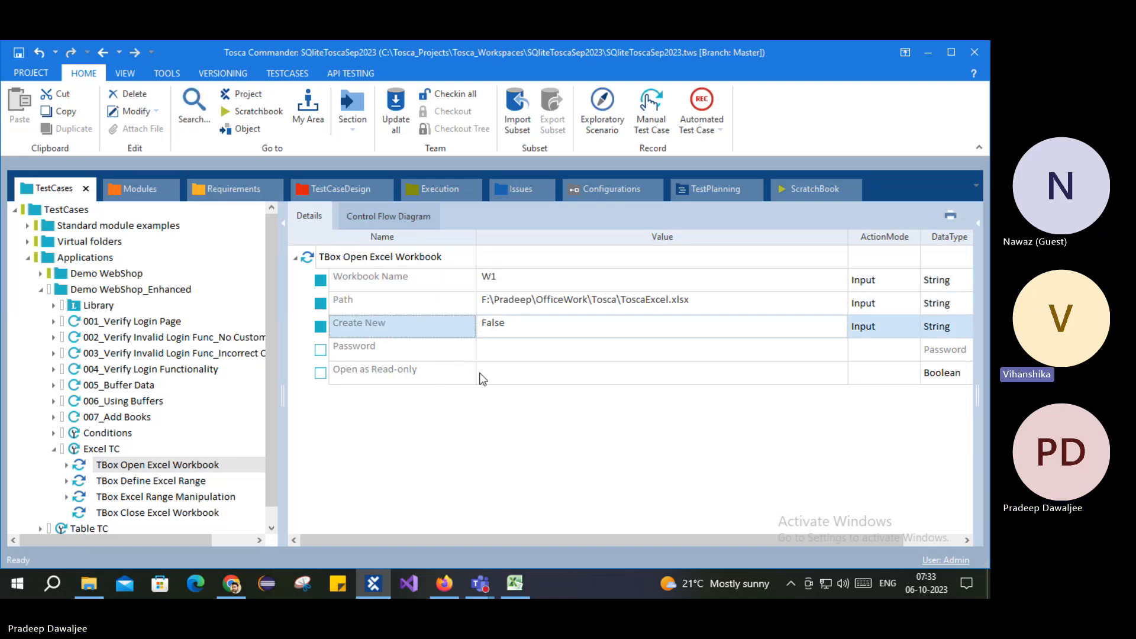
pyautogui.click(128, 465)
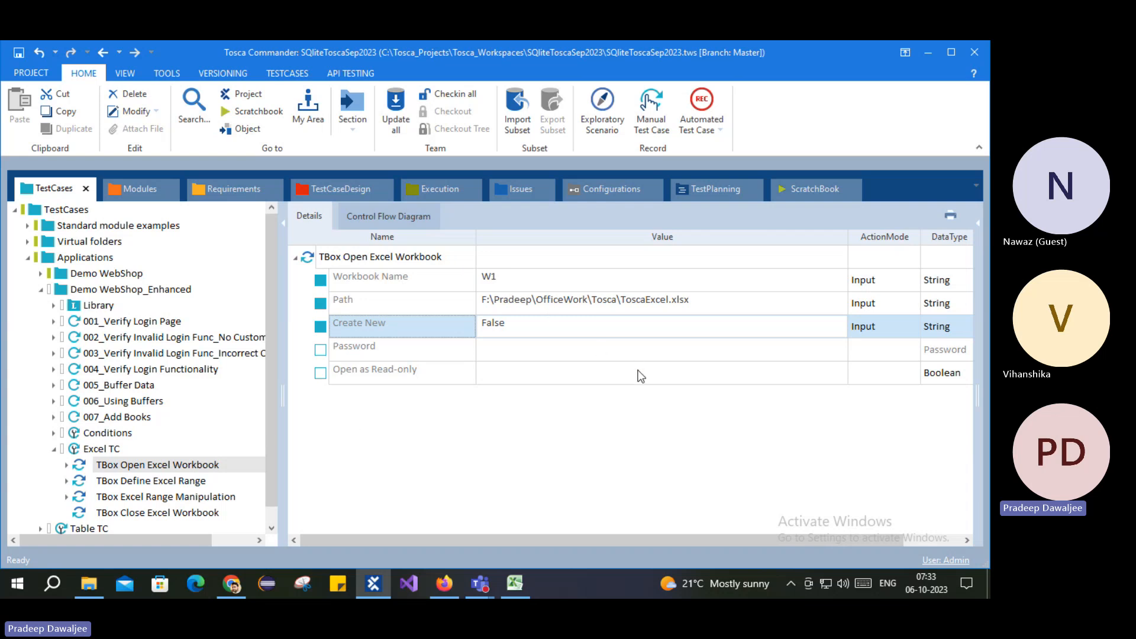
# Step: Enter W1 as the TBox Define Excel Range step's Workbook Name
pyautogui.click(121, 480)
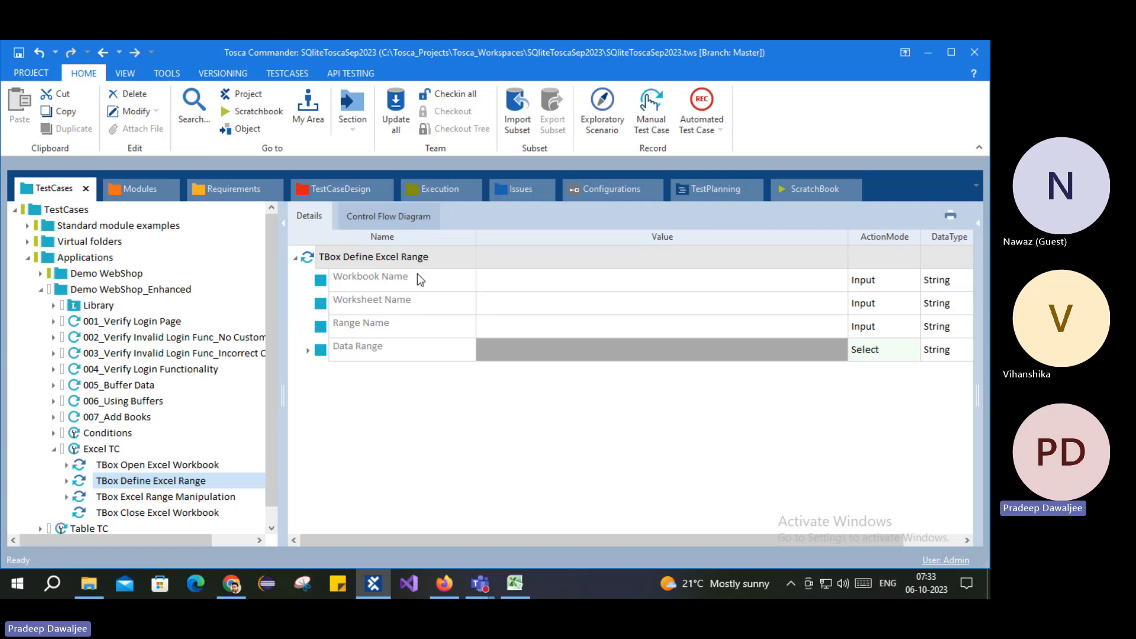
pyautogui.click(145, 468)
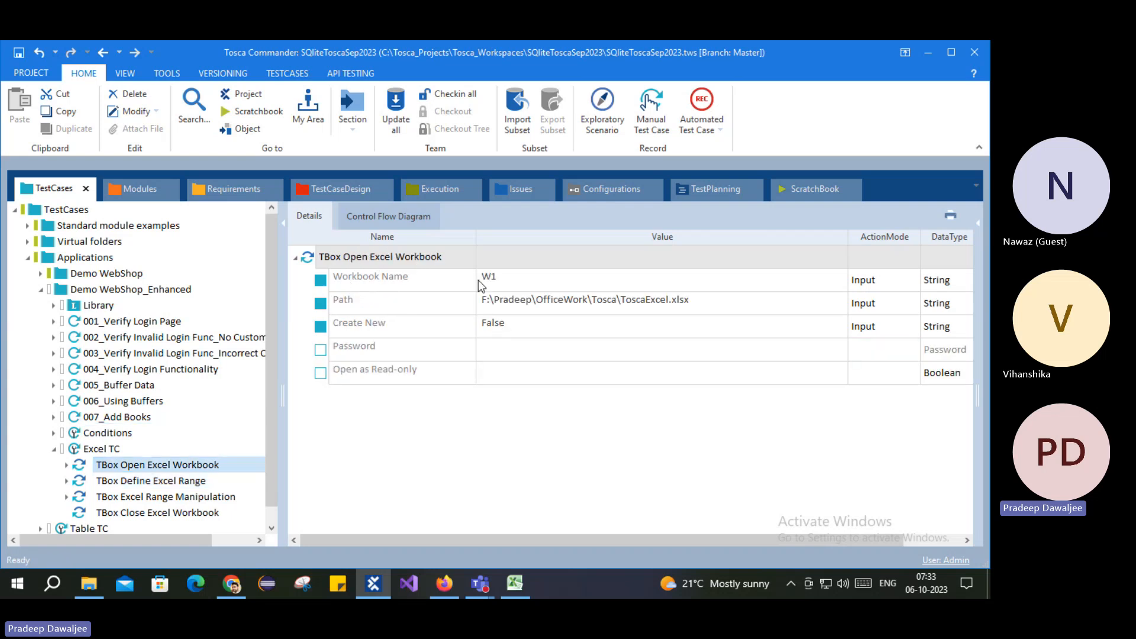
pyautogui.click(136, 482)
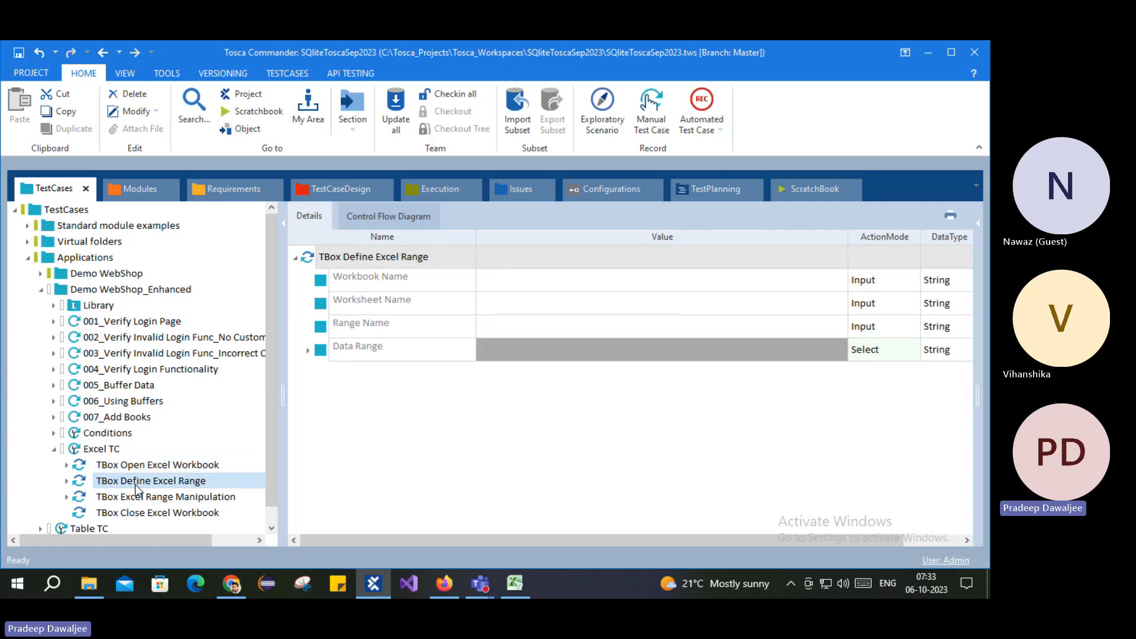
pyautogui.click(503, 285)
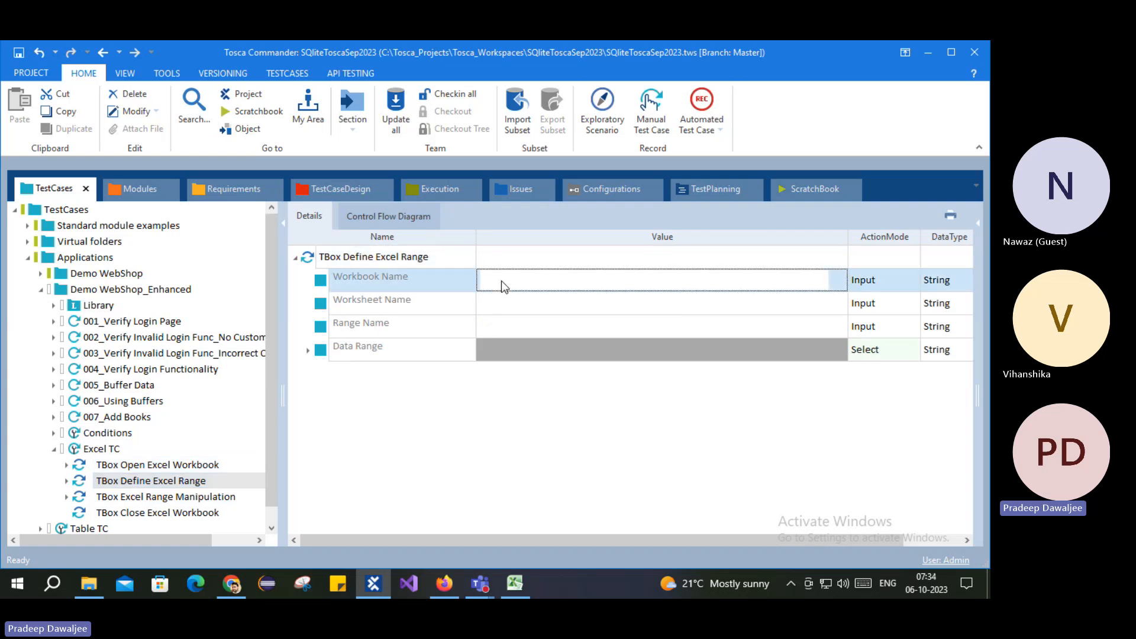
pyautogui.write('W1')
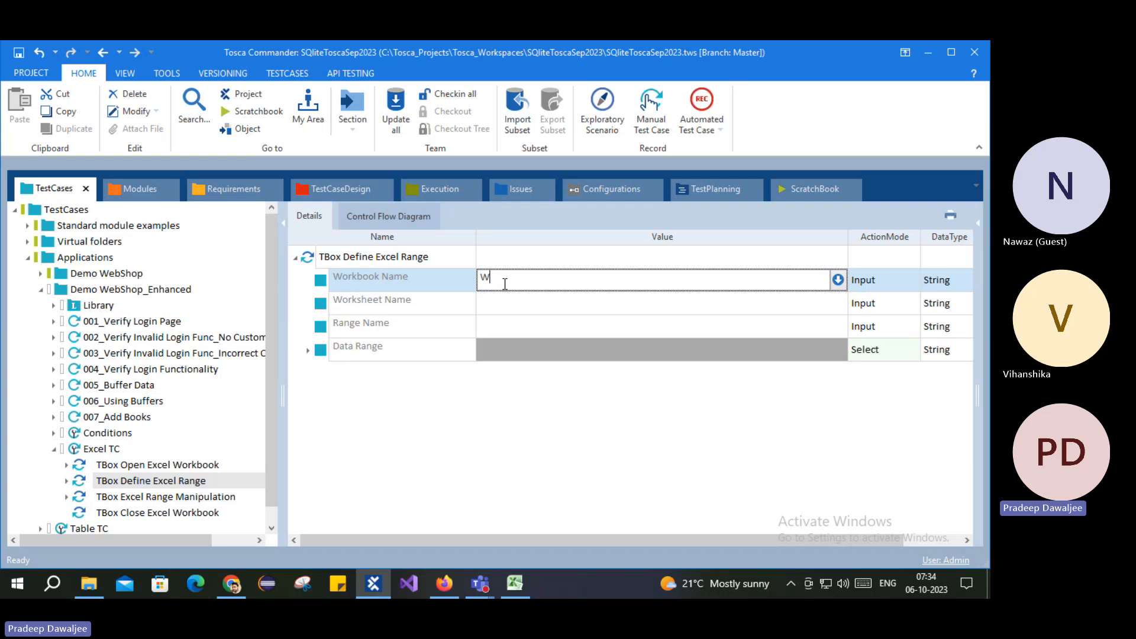
# Step: Compare against Open Excel Workbook, then step through each TBox step's parameters
pyautogui.click(122, 466)
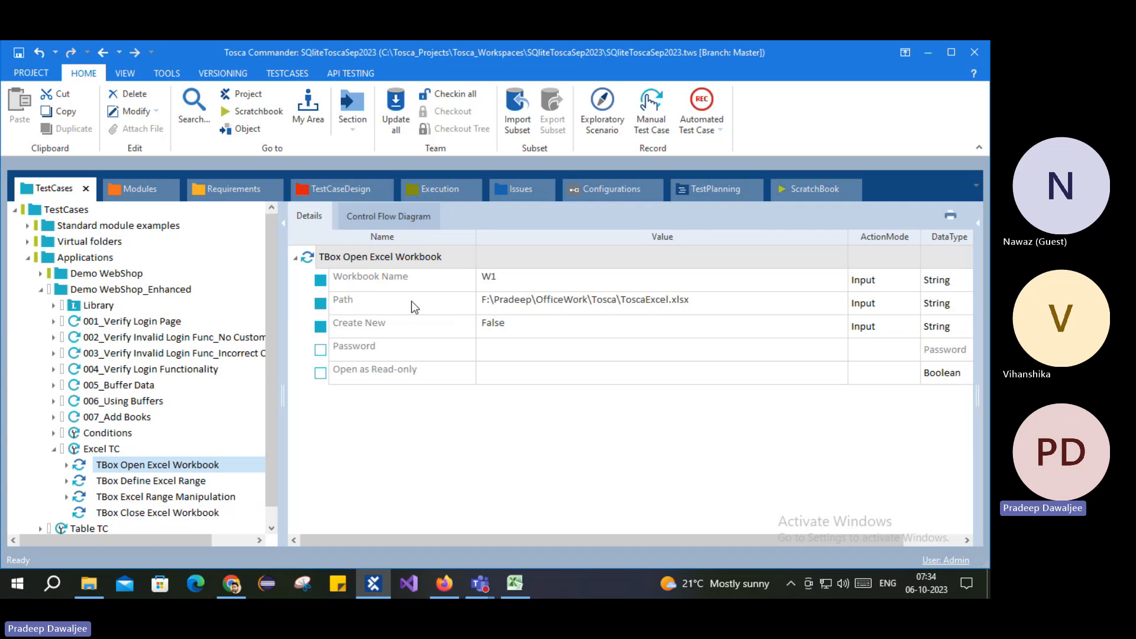
pyautogui.click(320, 286)
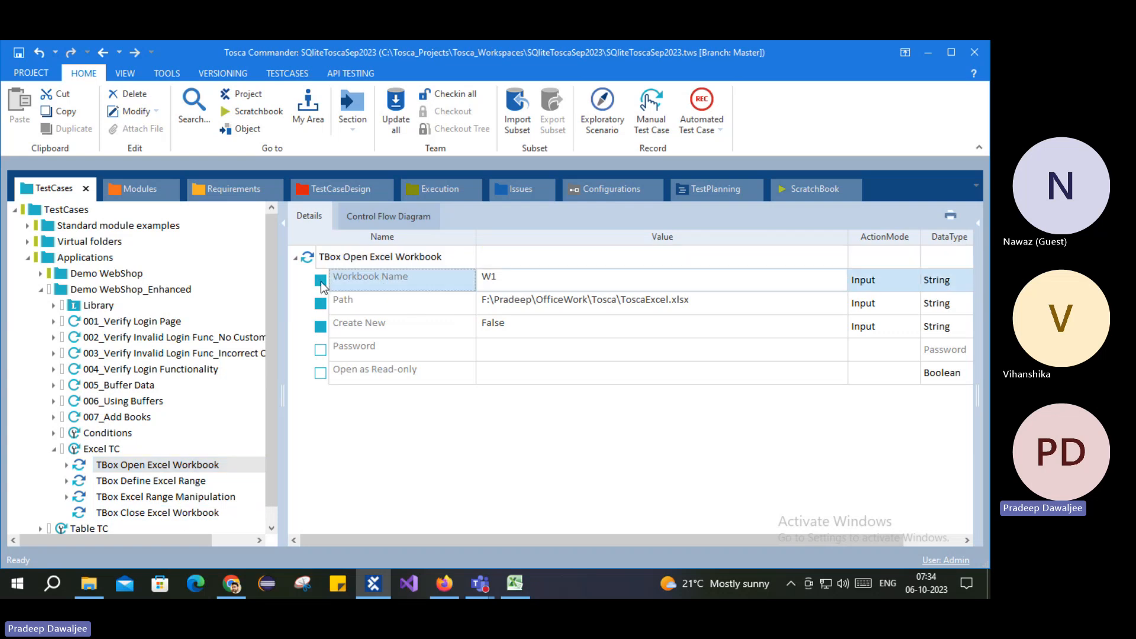
pyautogui.click(131, 482)
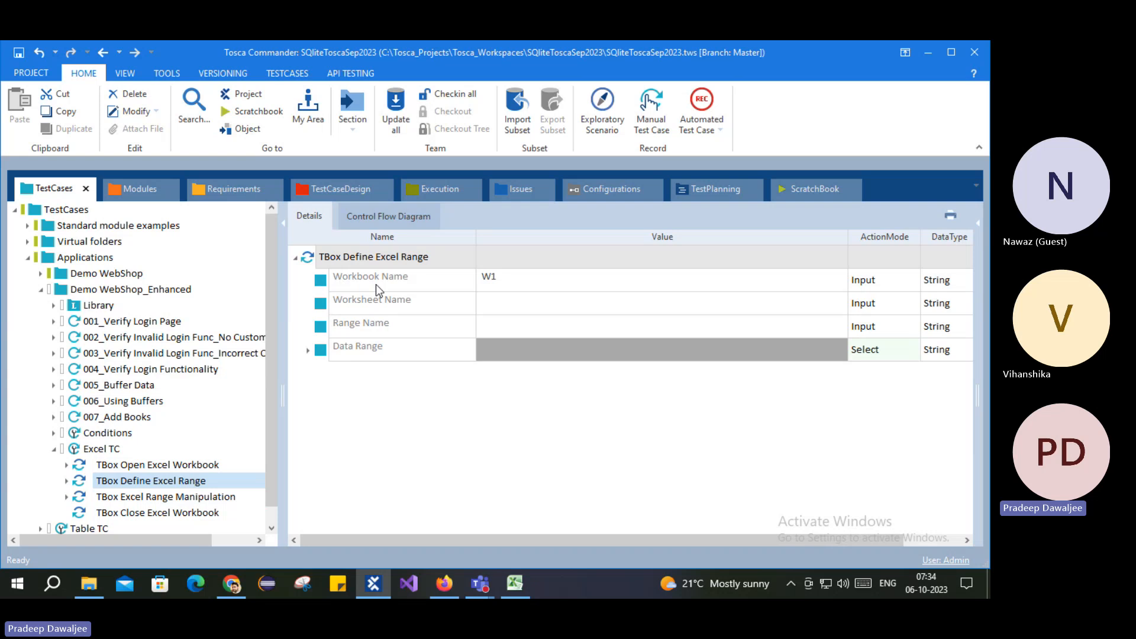
pyautogui.click(148, 497)
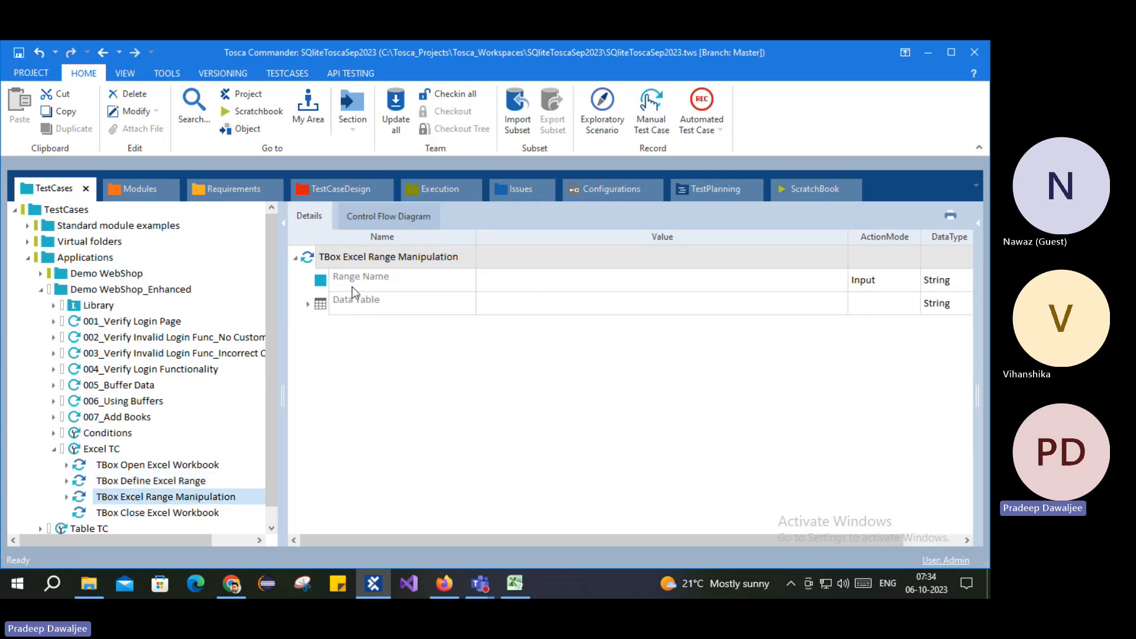
pyautogui.click(149, 513)
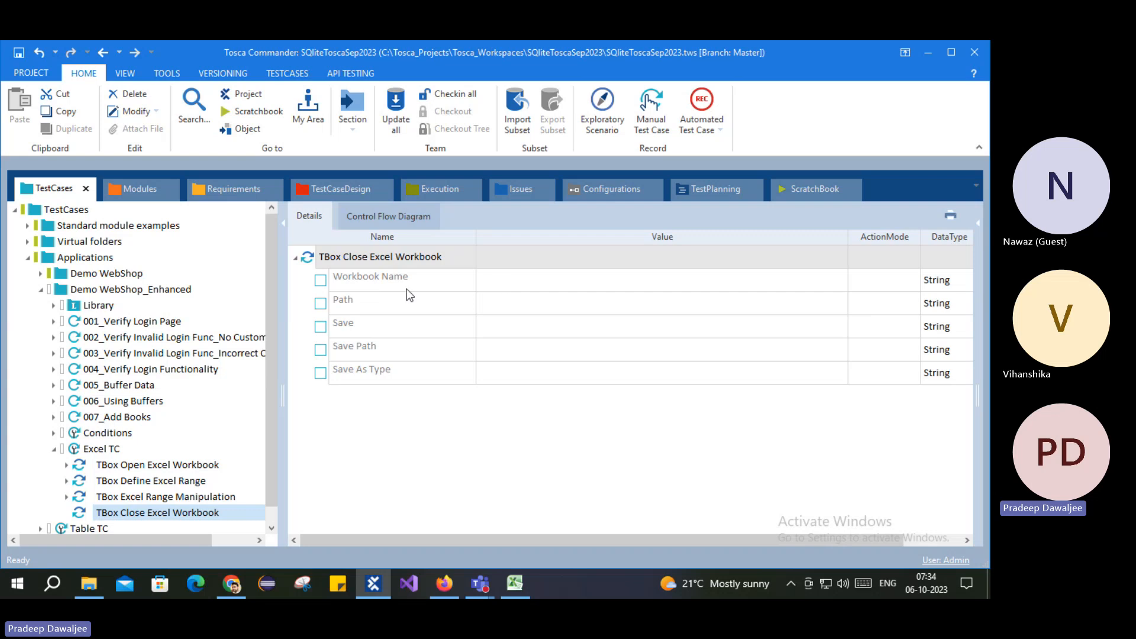
# Step: Set Close Excel Workbook's Workbook Name to W1, then reselect Open Excel Workbook
pyautogui.click(495, 281)
pyautogui.write('W1')
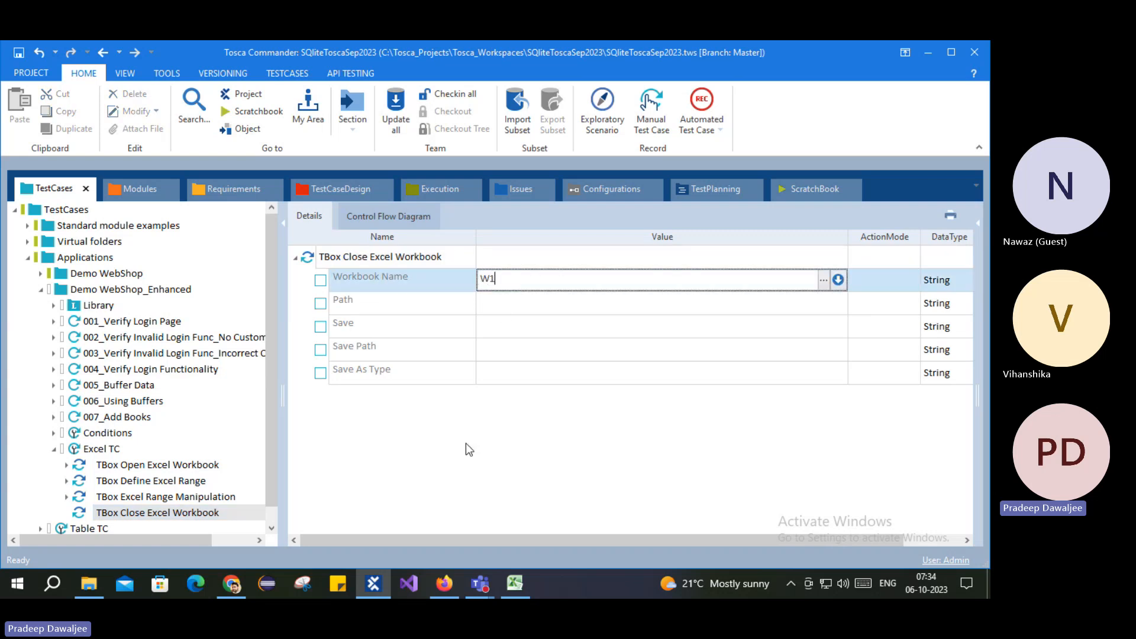
pyautogui.press('Return')
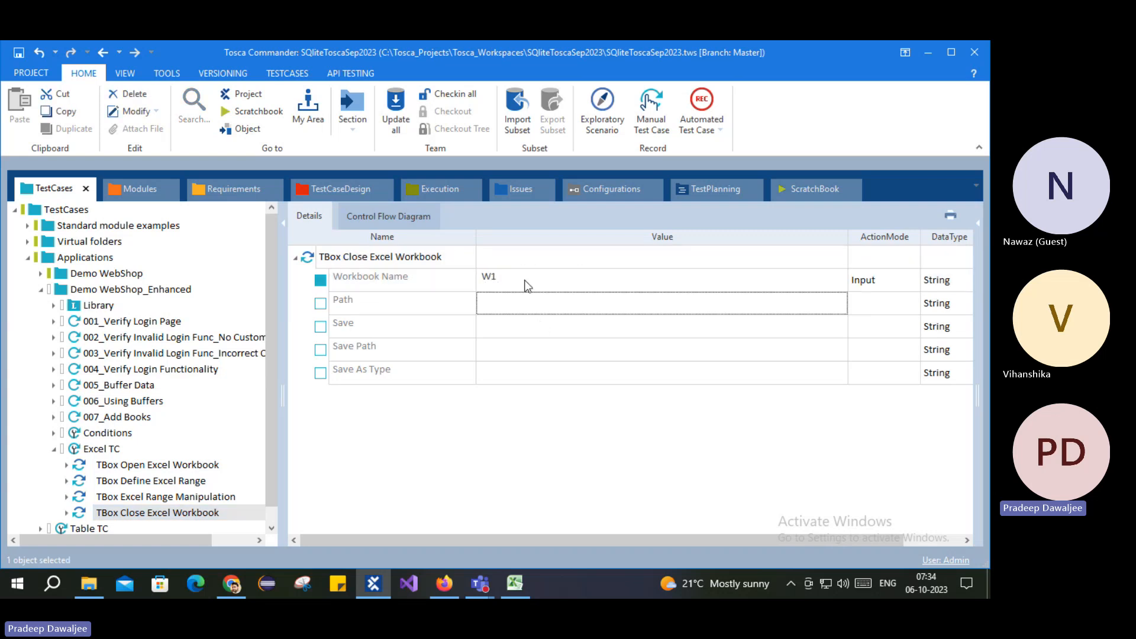
pyautogui.click(159, 465)
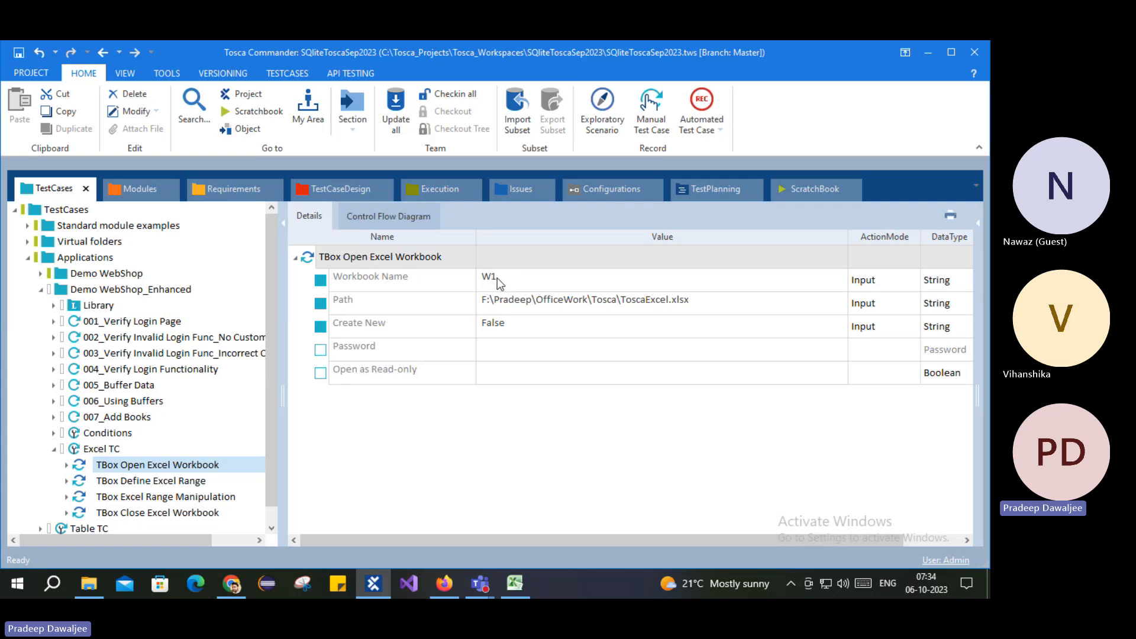
pyautogui.click(179, 482)
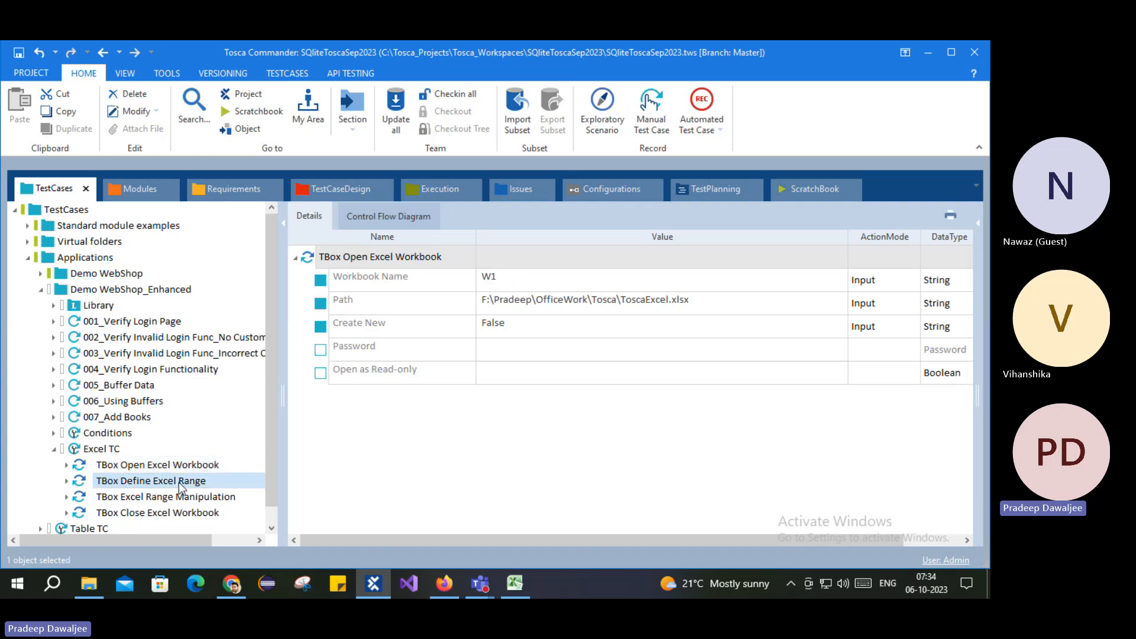
pyautogui.click(152, 514)
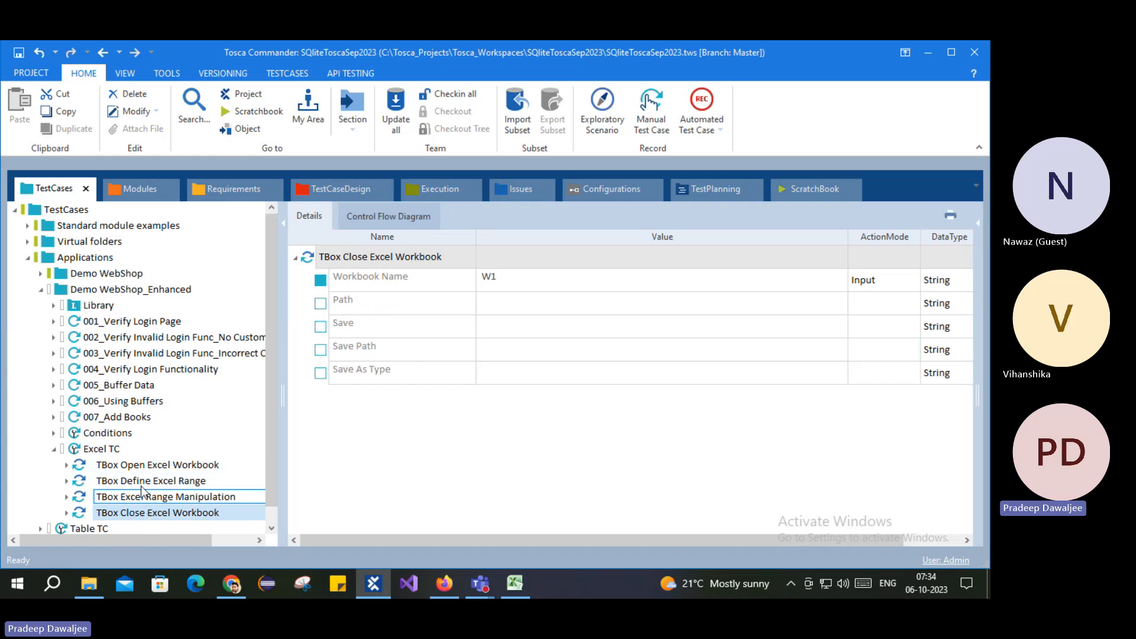
pyautogui.click(136, 481)
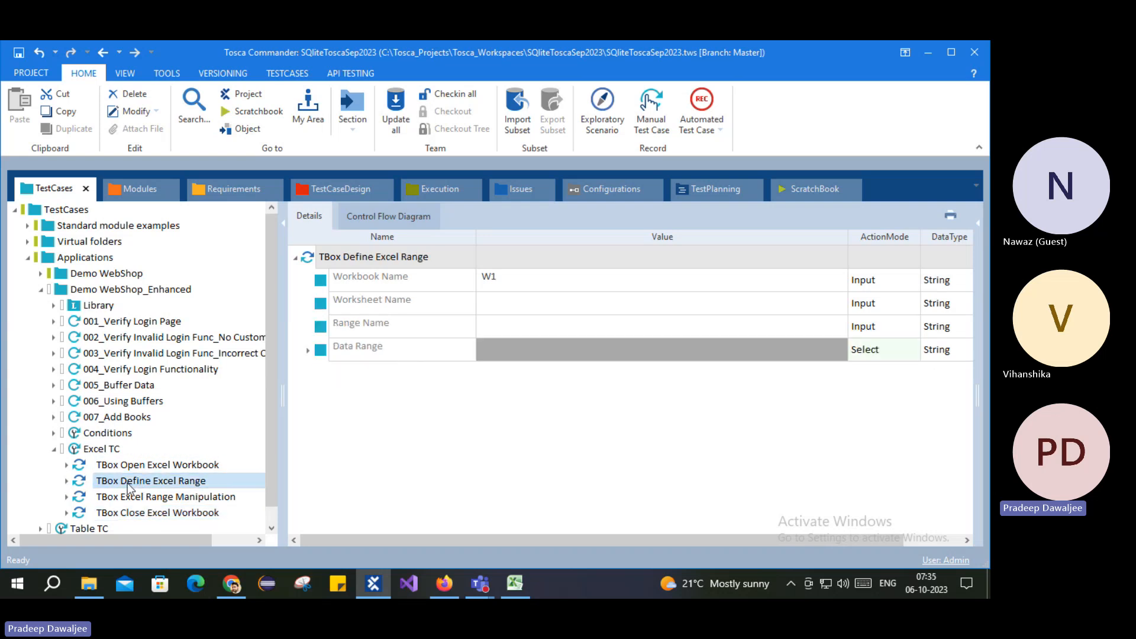
pyautogui.click(155, 512)
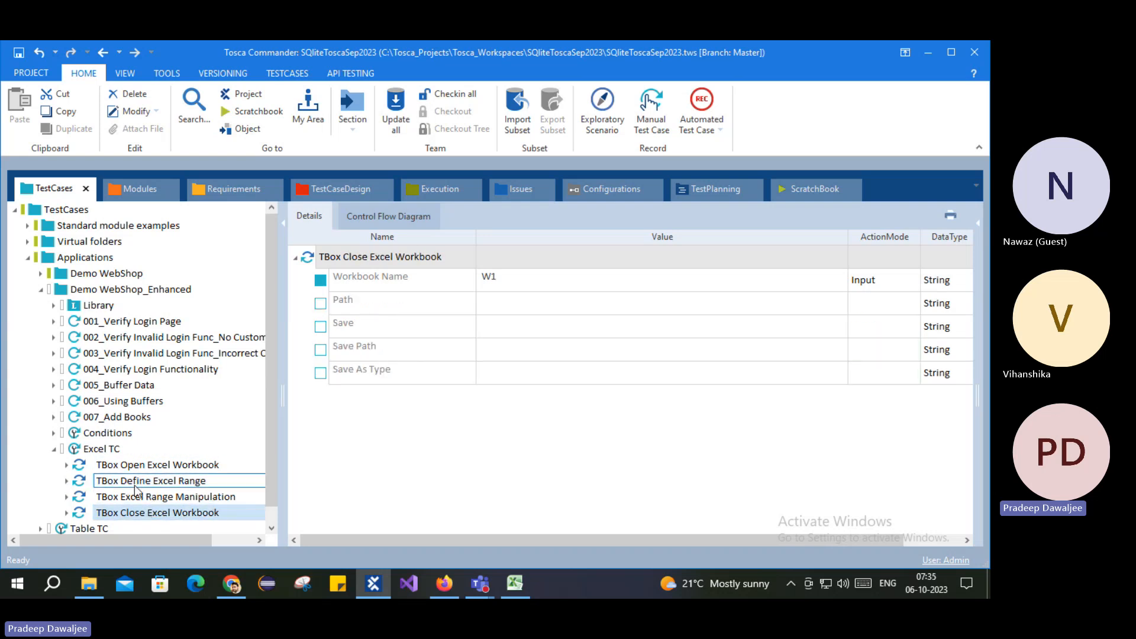
pyautogui.click(132, 484)
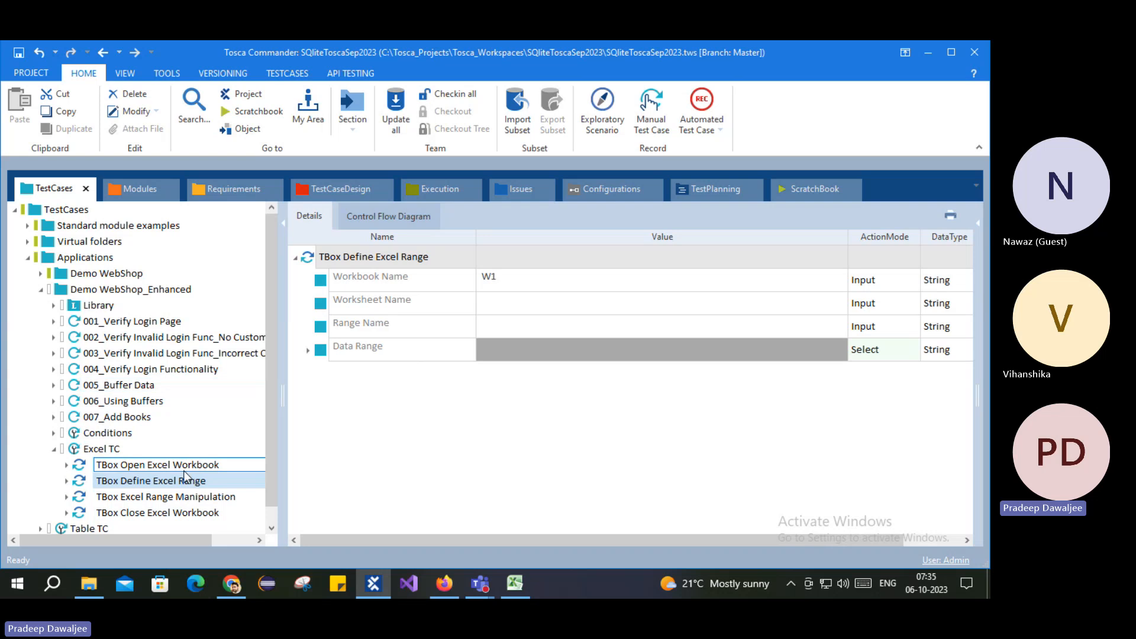
pyautogui.click(153, 465)
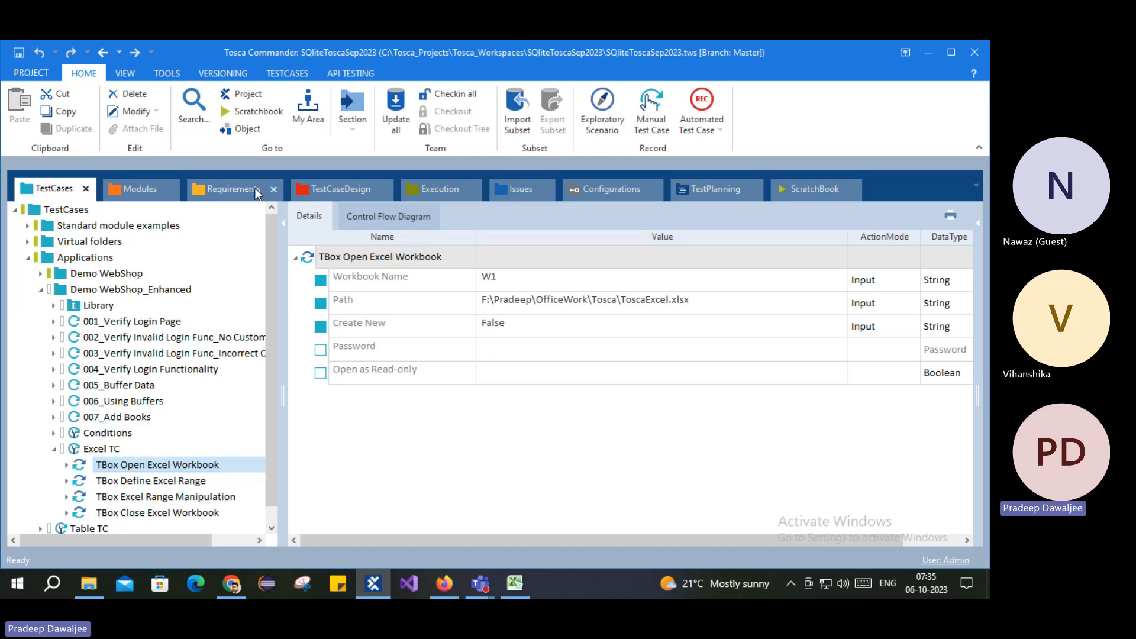
pyautogui.click(118, 466)
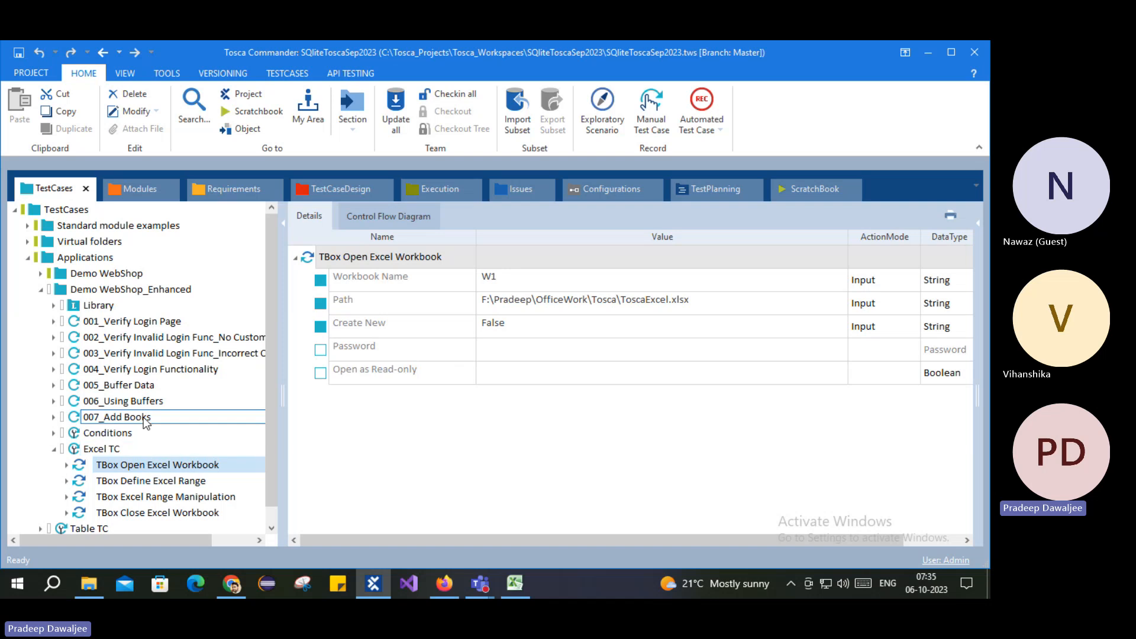
pyautogui.click(53, 306)
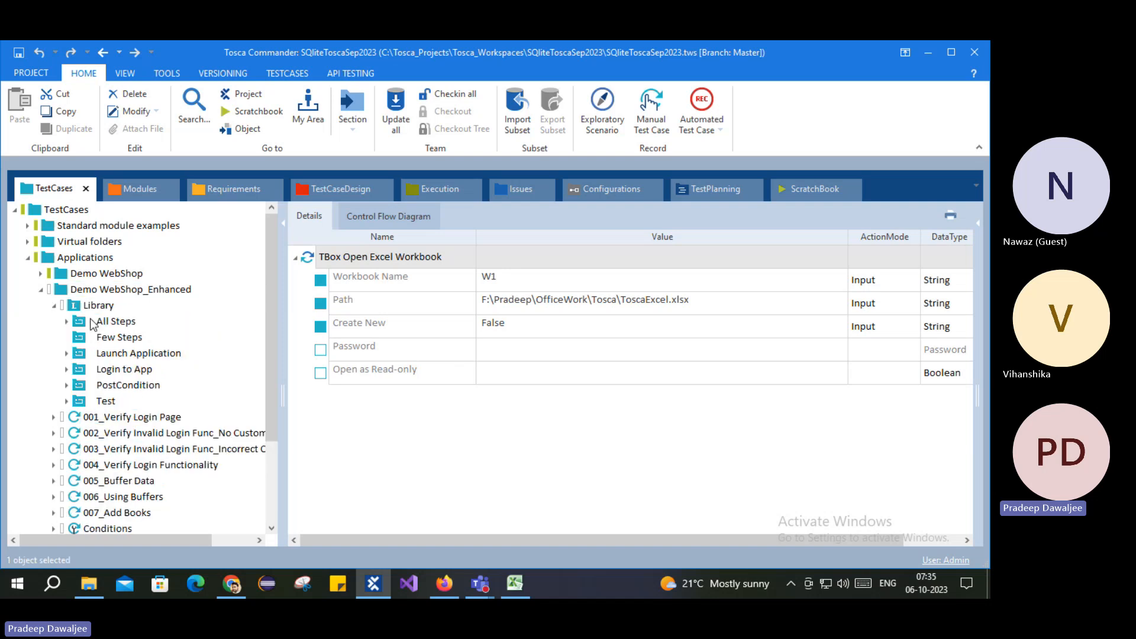
pyautogui.click(118, 336)
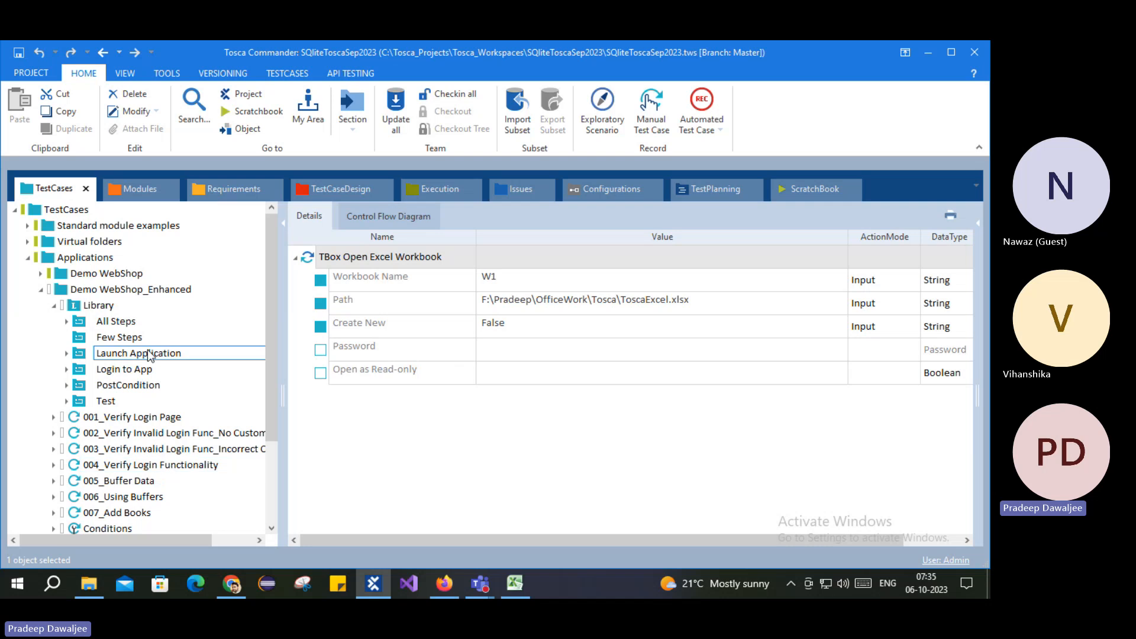
pyautogui.click(54, 306)
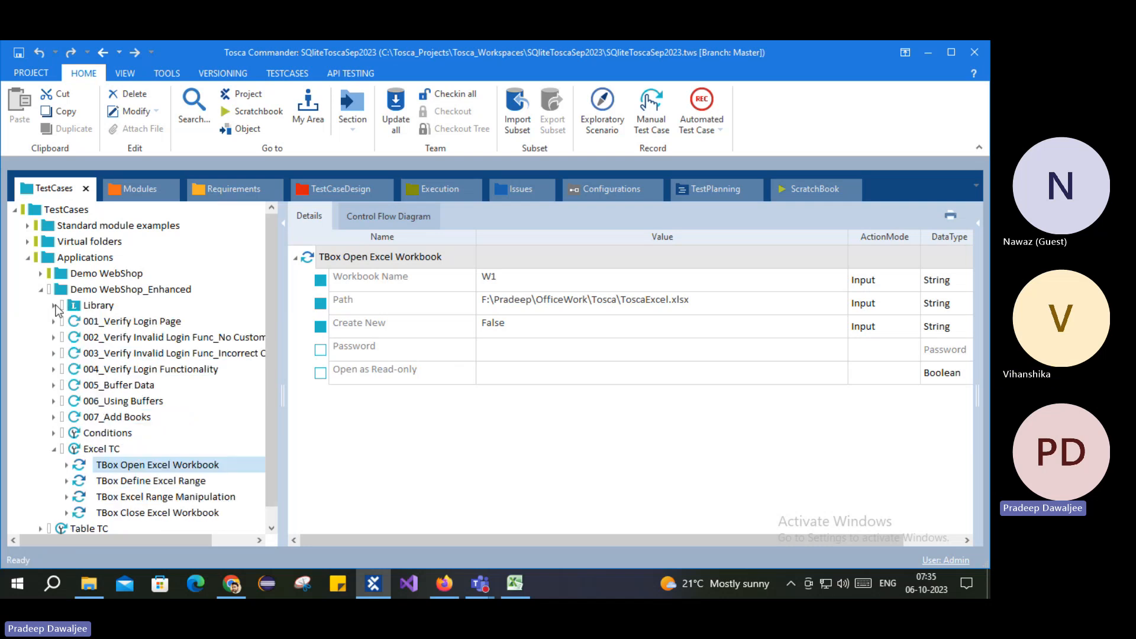
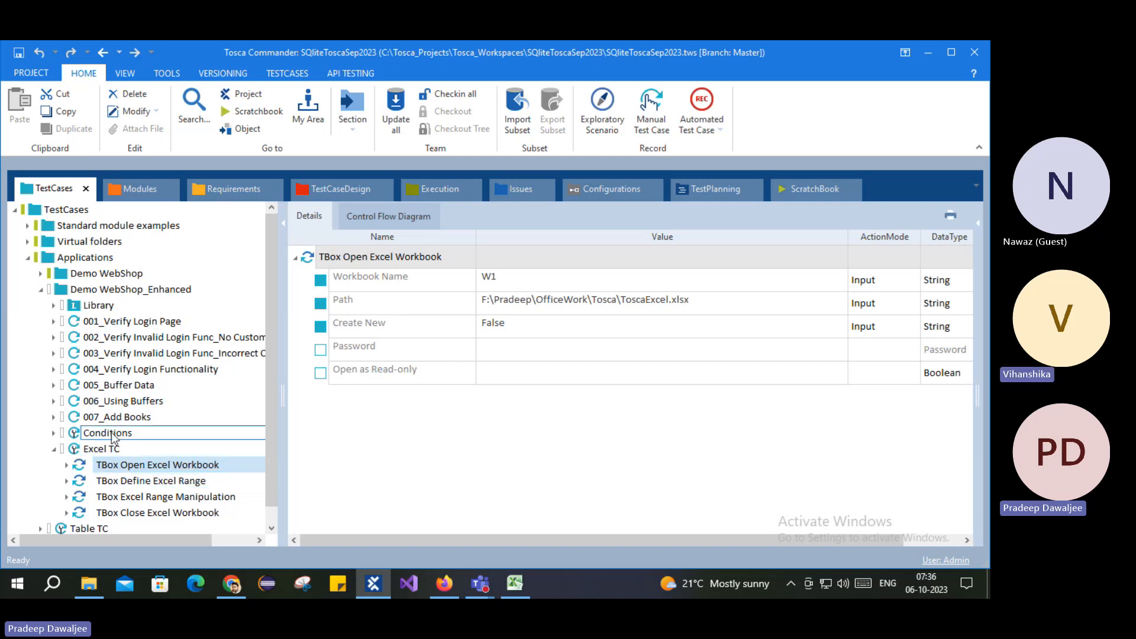
# Step: Review the 005_Buffer Data steps and the 006_Using Buffers Buffer Data for TC step
pyautogui.click(204, 385)
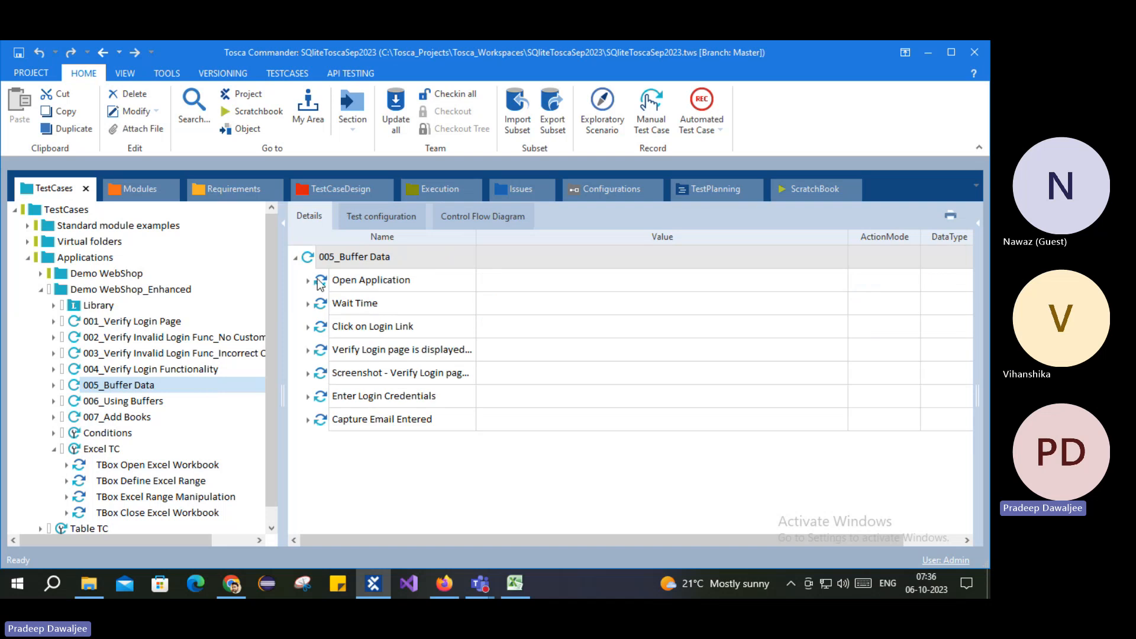
pyautogui.click(148, 401)
pyautogui.click(382, 310)
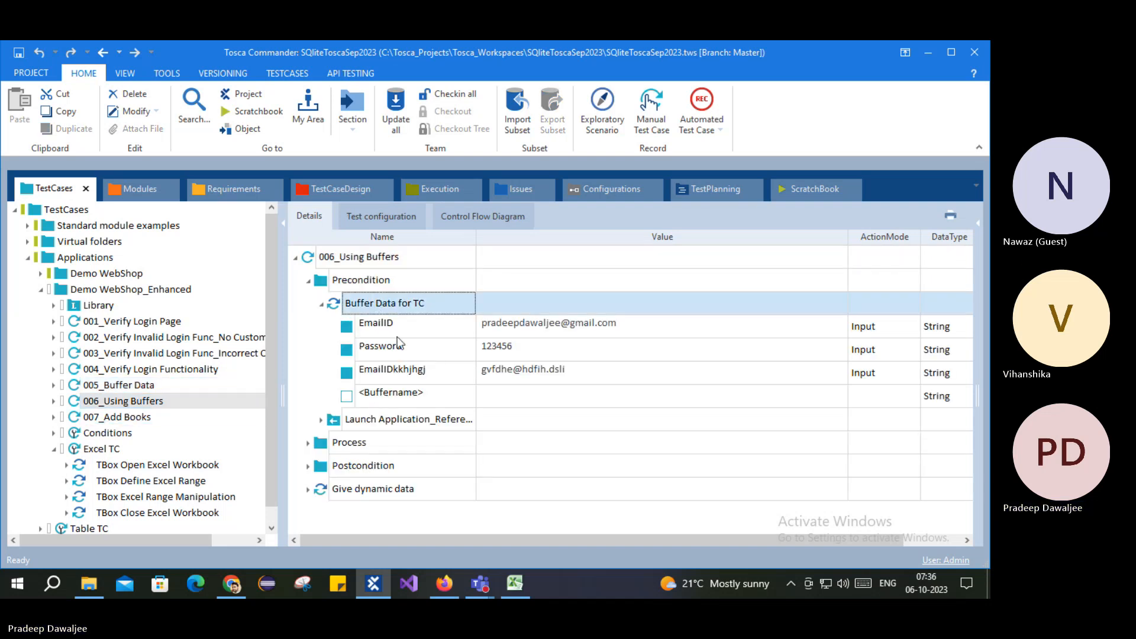
pyautogui.click(416, 400)
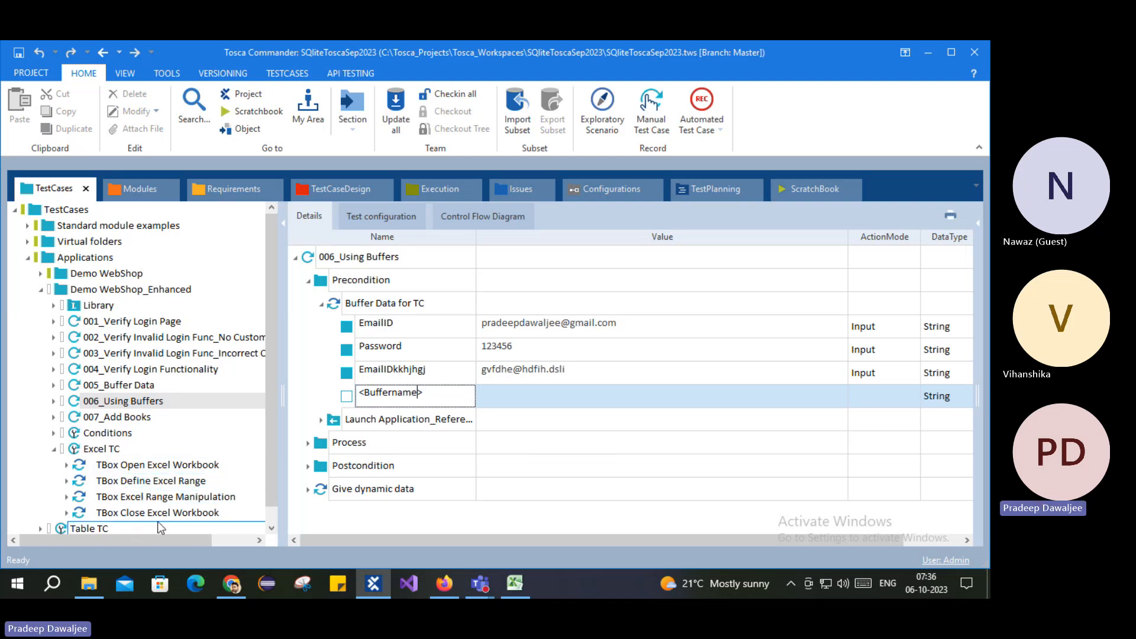
# Step: Inspect the Open Excel Workbook (W1), Define Excel Range and Close Excel Workbook parameters
pyautogui.click(153, 467)
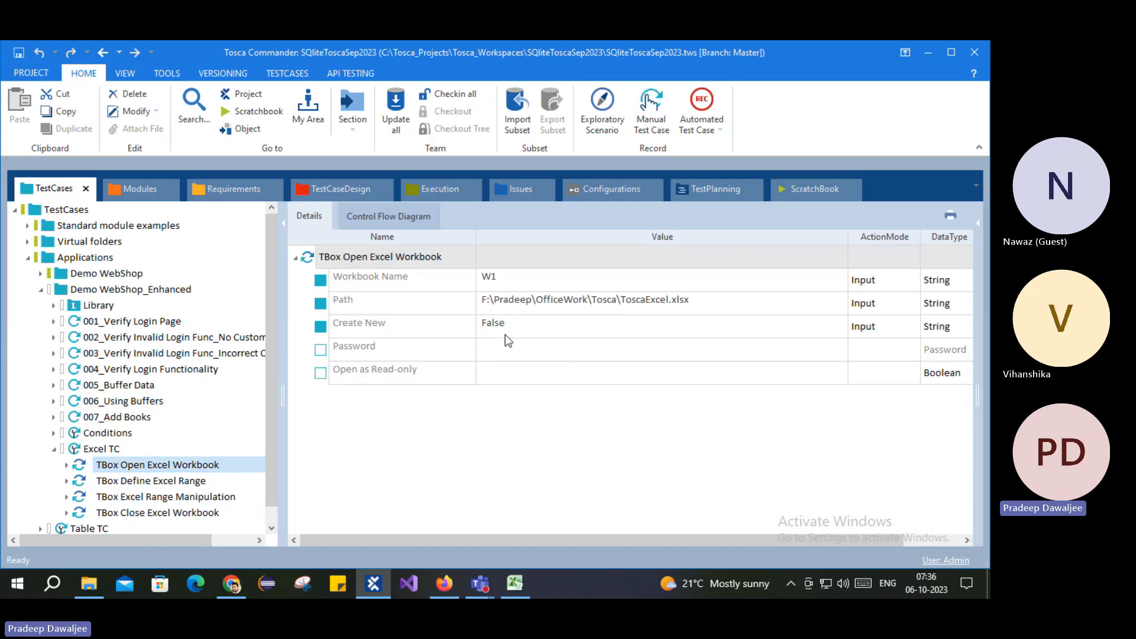
pyautogui.click(520, 280)
pyautogui.moveTo(506, 281); pyautogui.dragTo(477, 281)
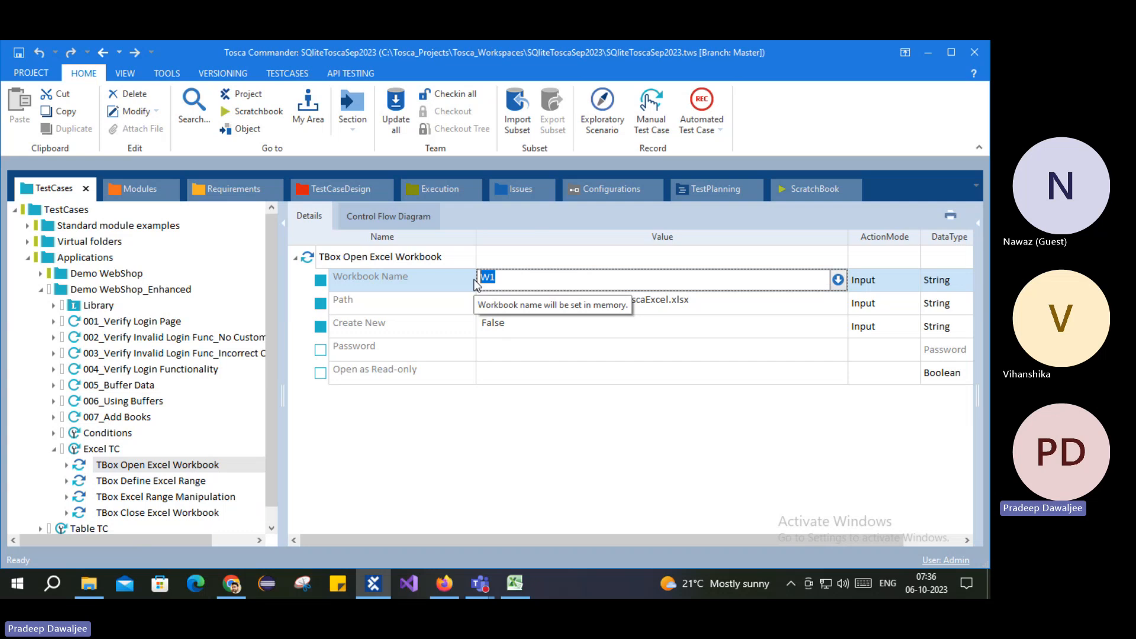
pyautogui.click(155, 480)
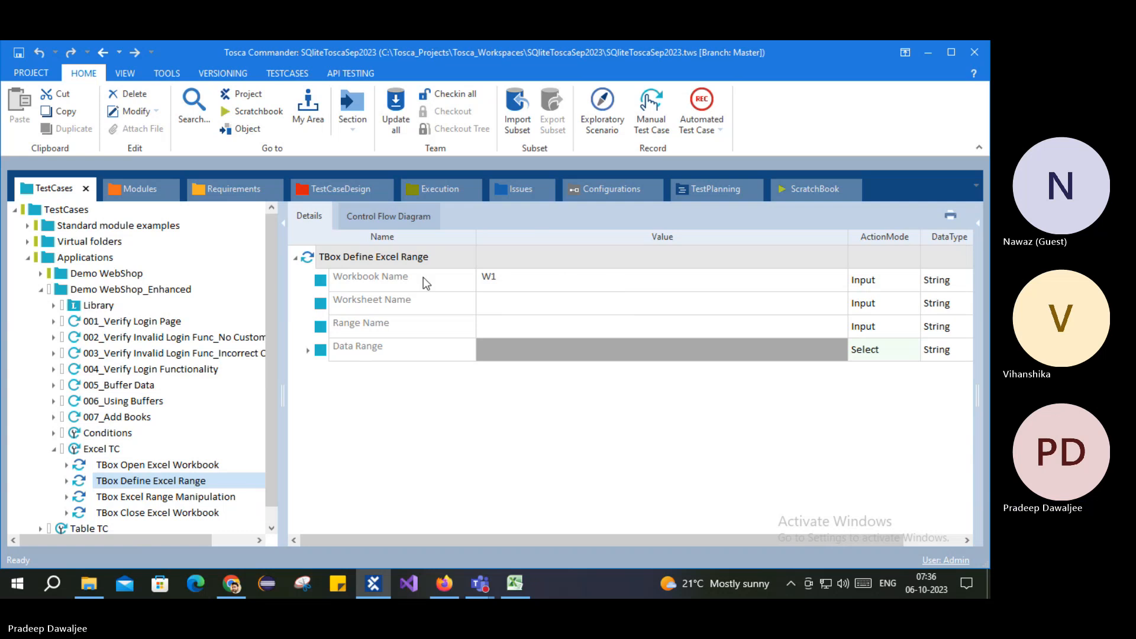
pyautogui.click(155, 512)
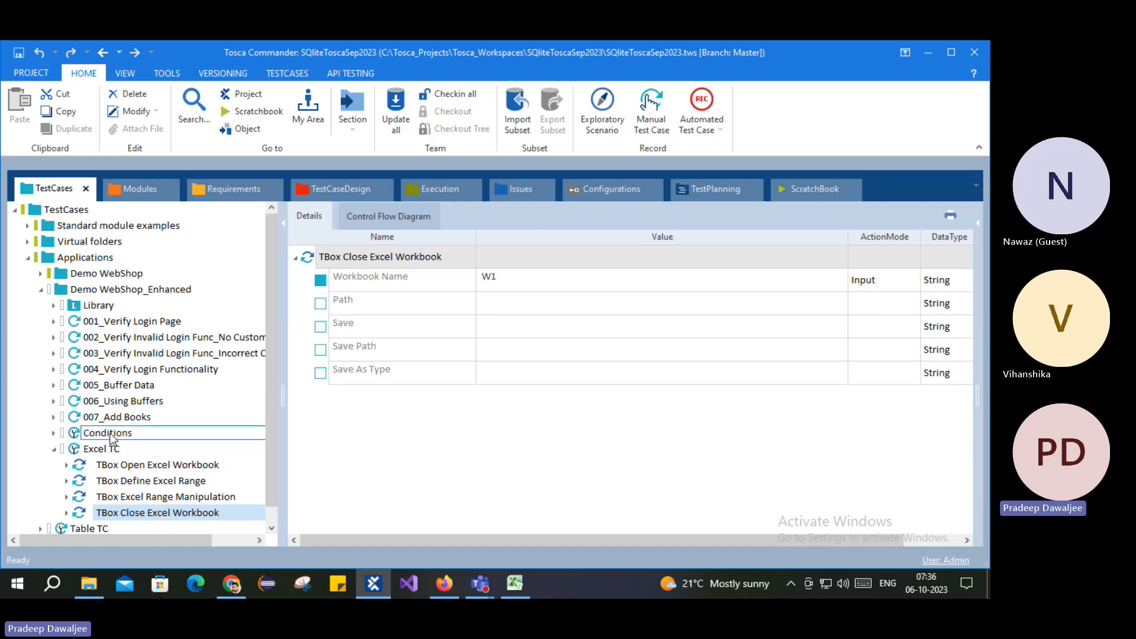
# Step: Revisit 007_Add Books and 006_Using Buffers, then recheck each TBox Excel step, ending on Define Excel Range
pyautogui.click(116, 420)
pyautogui.click(121, 401)
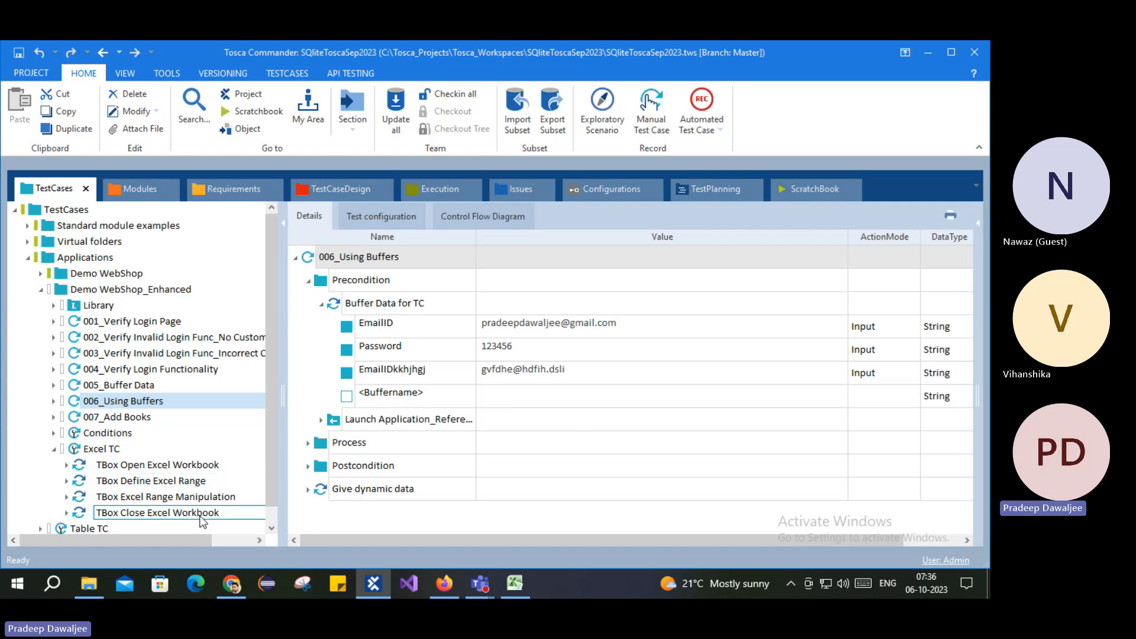
pyautogui.click(136, 466)
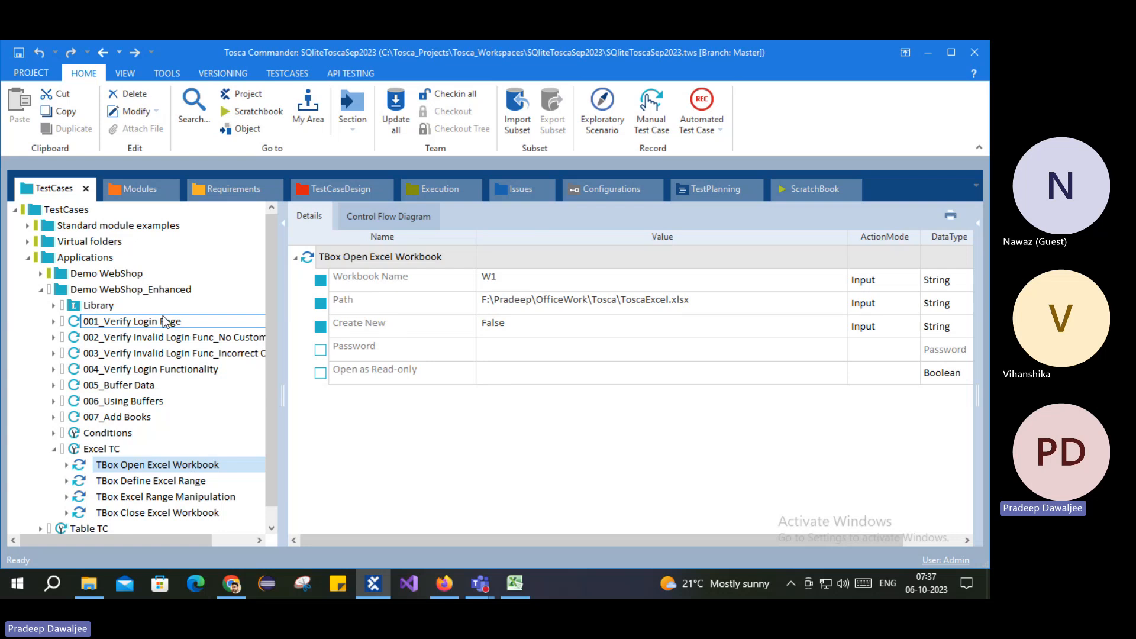
pyautogui.click(172, 480)
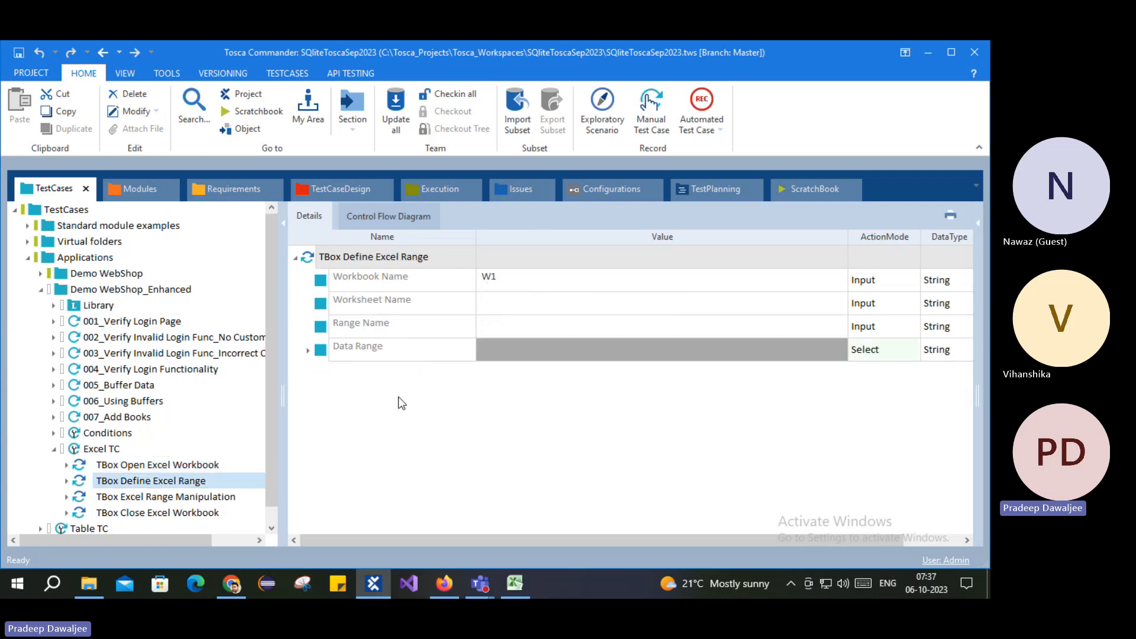
pyautogui.click(161, 513)
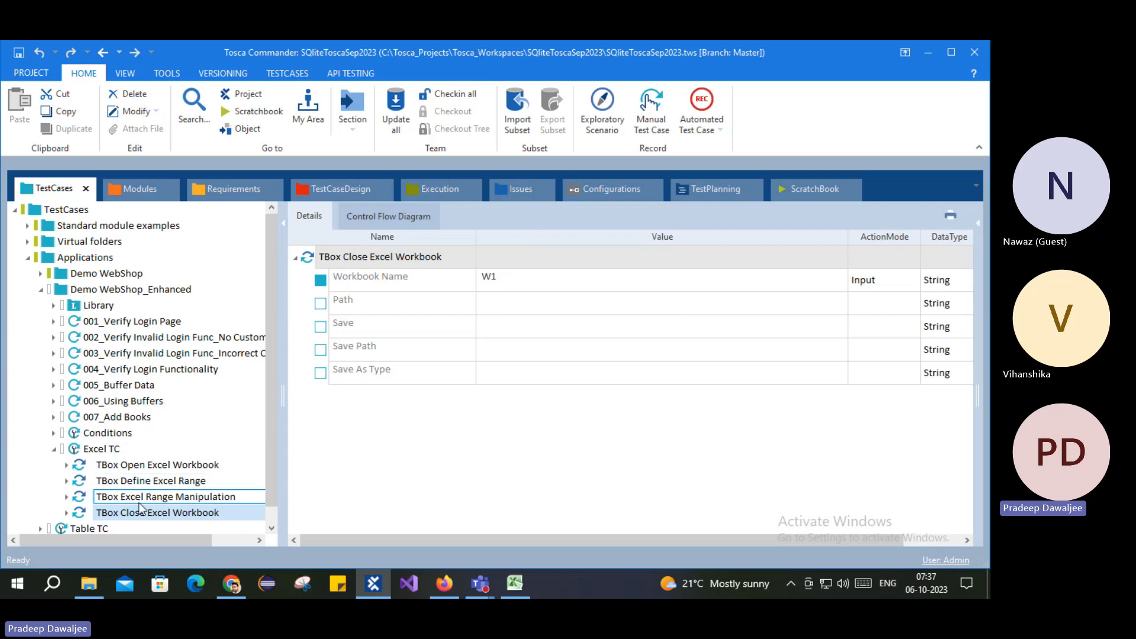
pyautogui.click(127, 482)
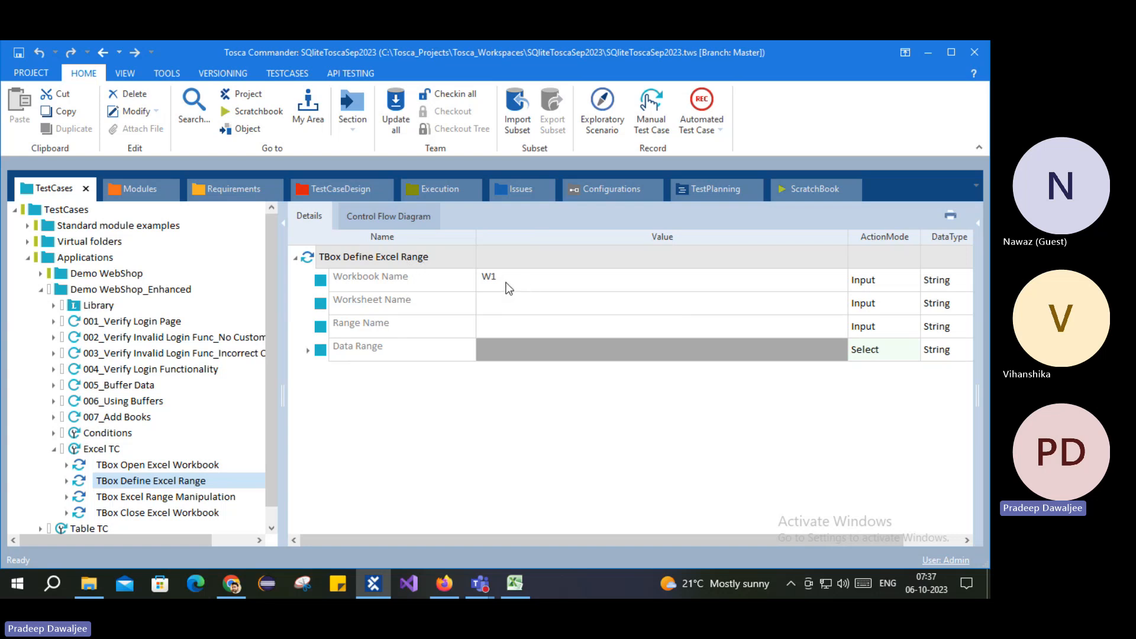
# Step: Set Worksheet Name to Sheet1 and Range Name to R1, after confirming the sheet name in ToscaExcel
pyautogui.click(530, 306)
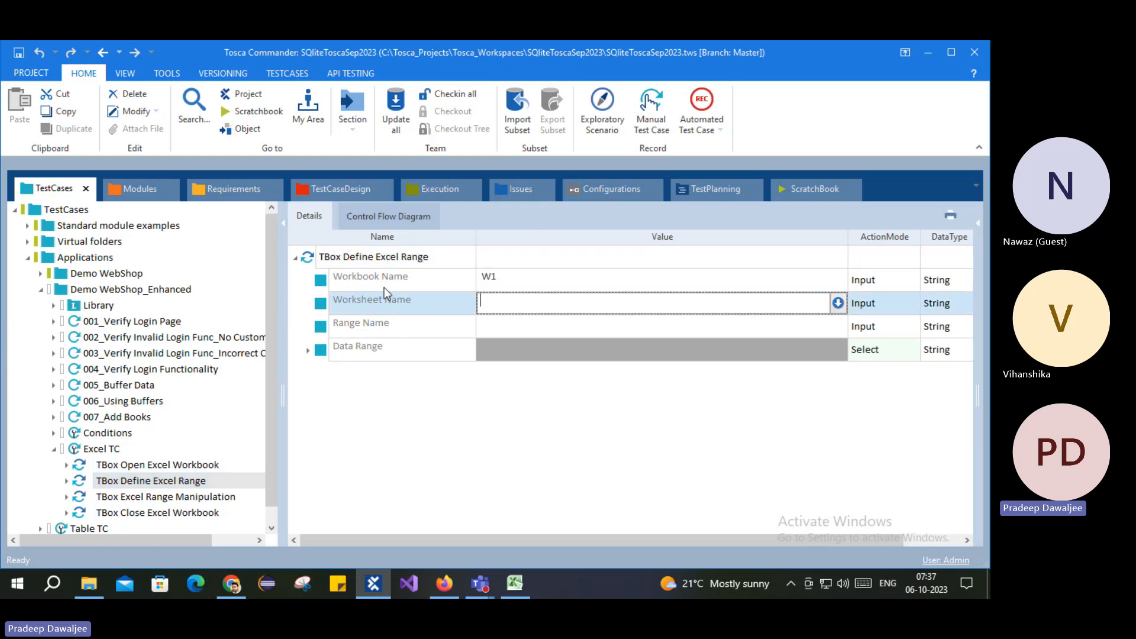
pyautogui.click(515, 584)
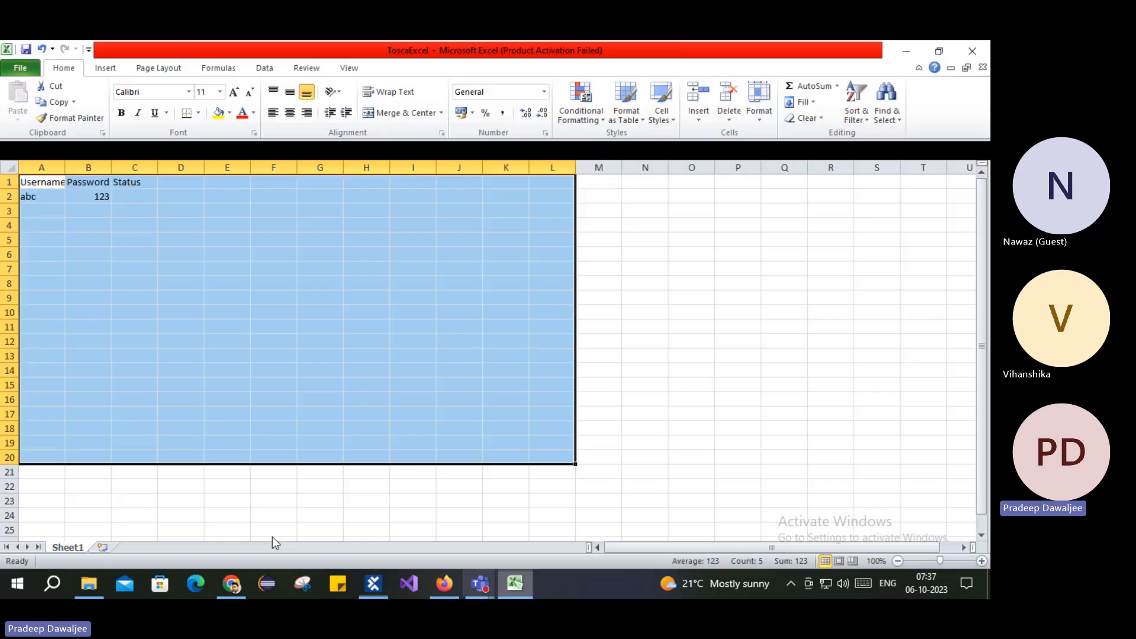
pyautogui.doubleClick(71, 547)
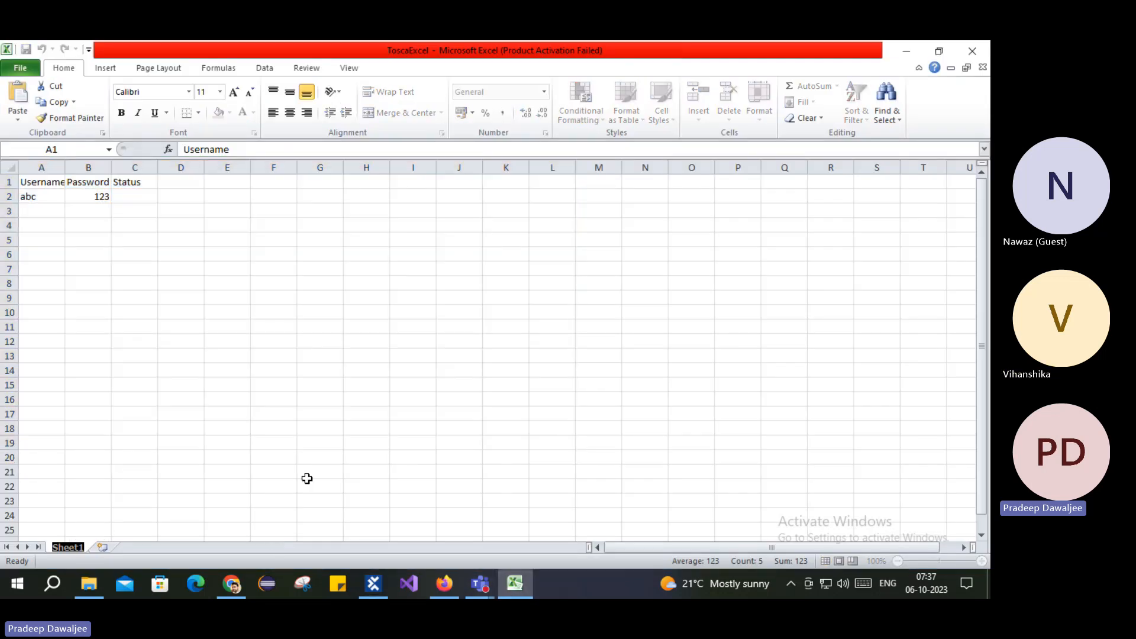
pyautogui.click(457, 429)
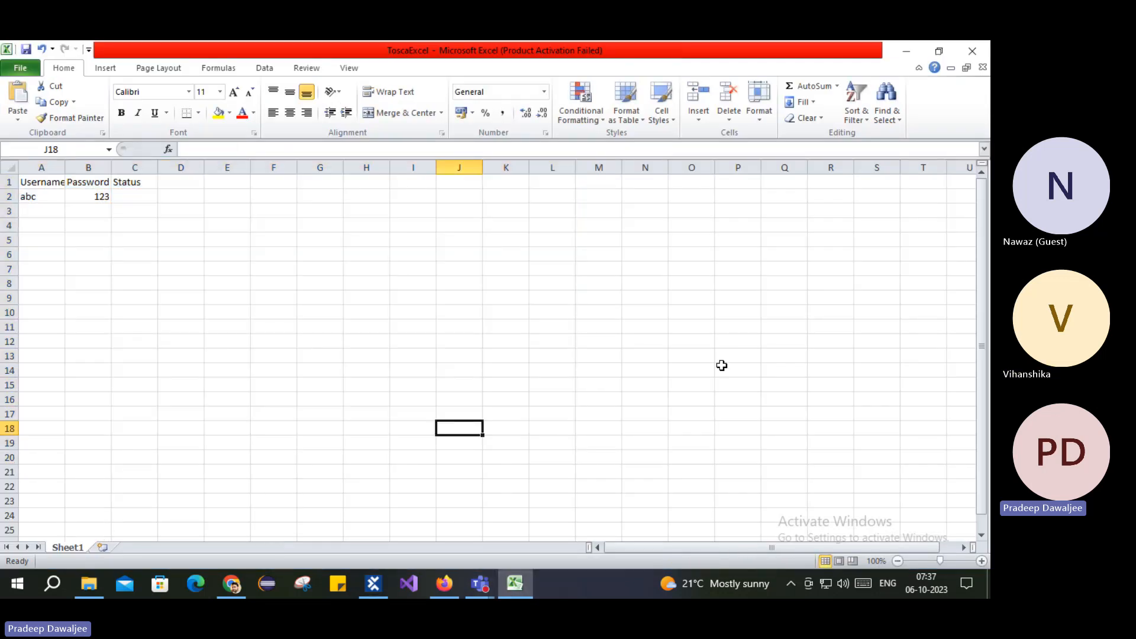
pyautogui.click(906, 51)
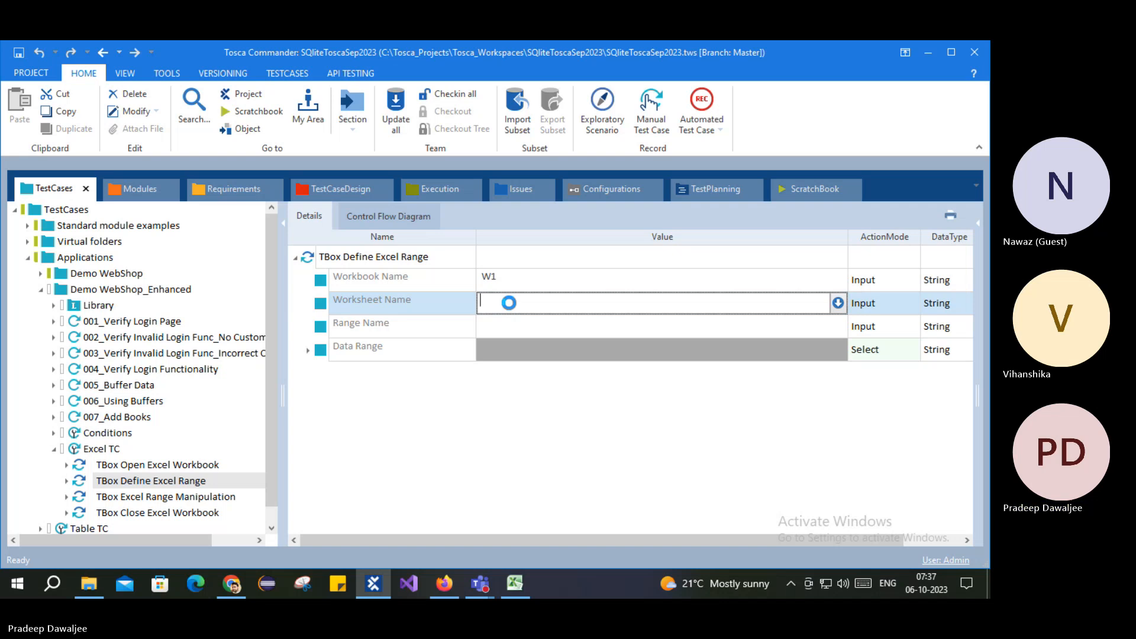
pyautogui.write('Sheet1')
pyautogui.press('Return')
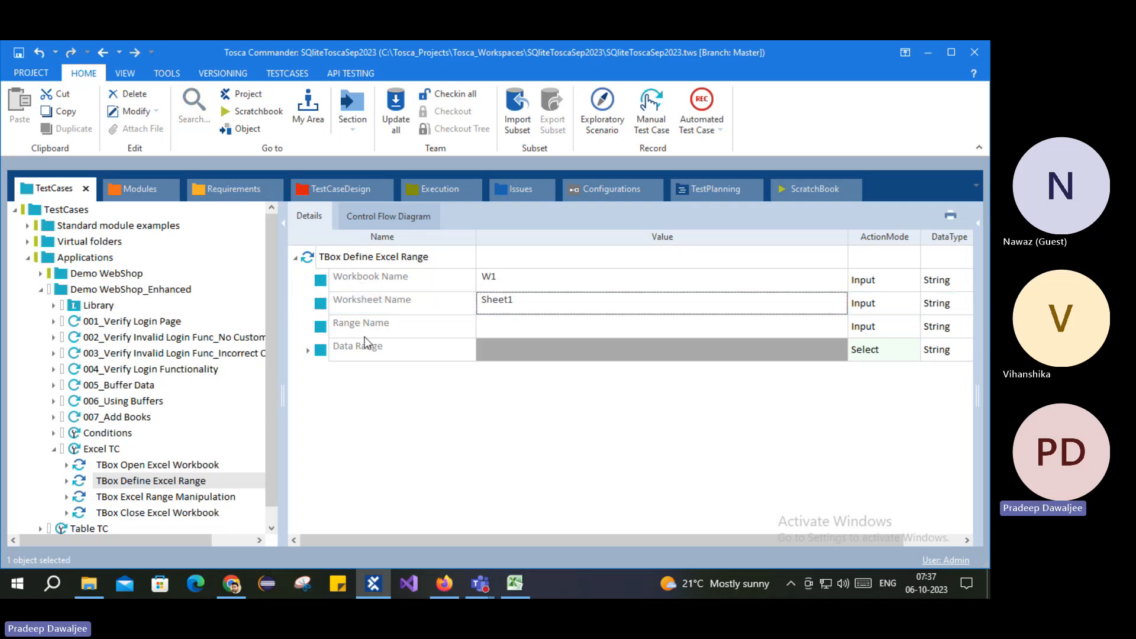
pyautogui.click(500, 325)
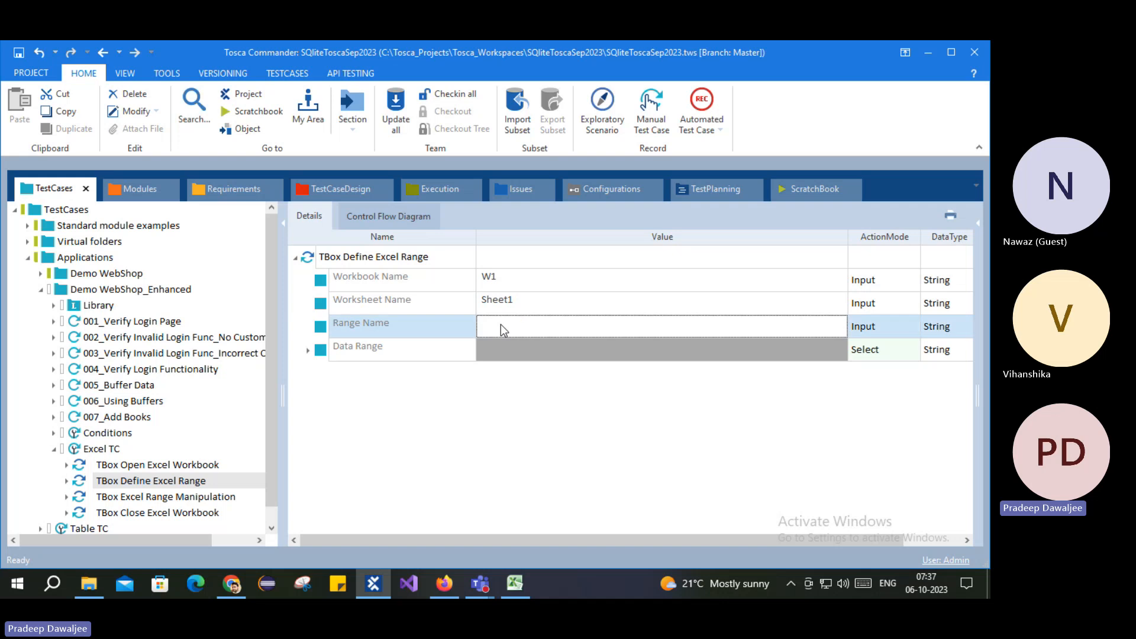
pyautogui.write('R1')
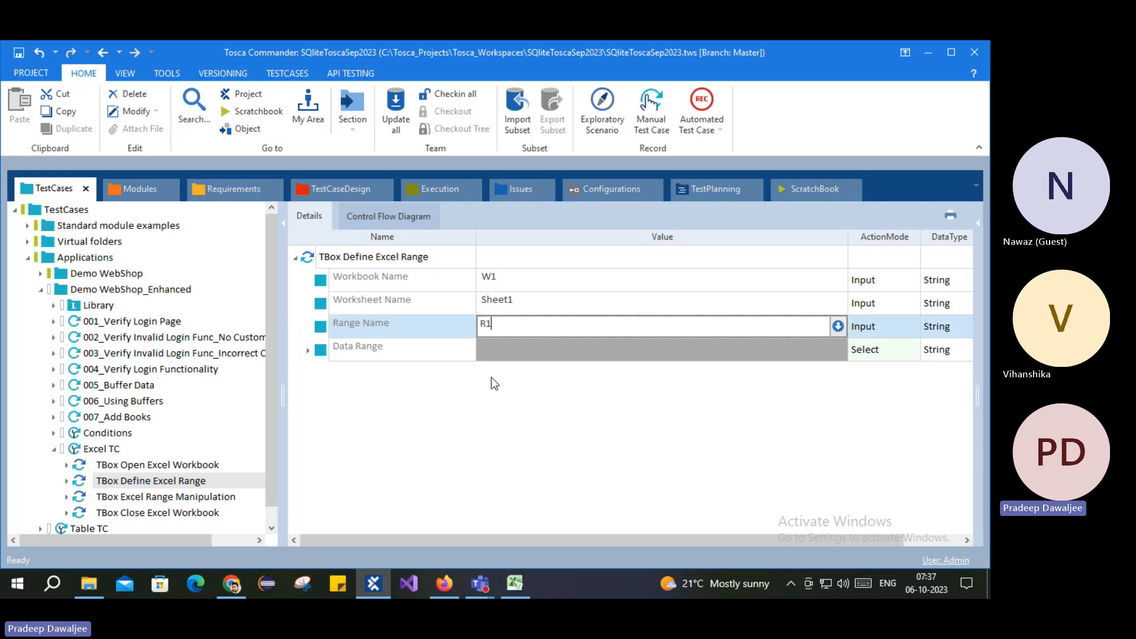
pyautogui.press('Return')
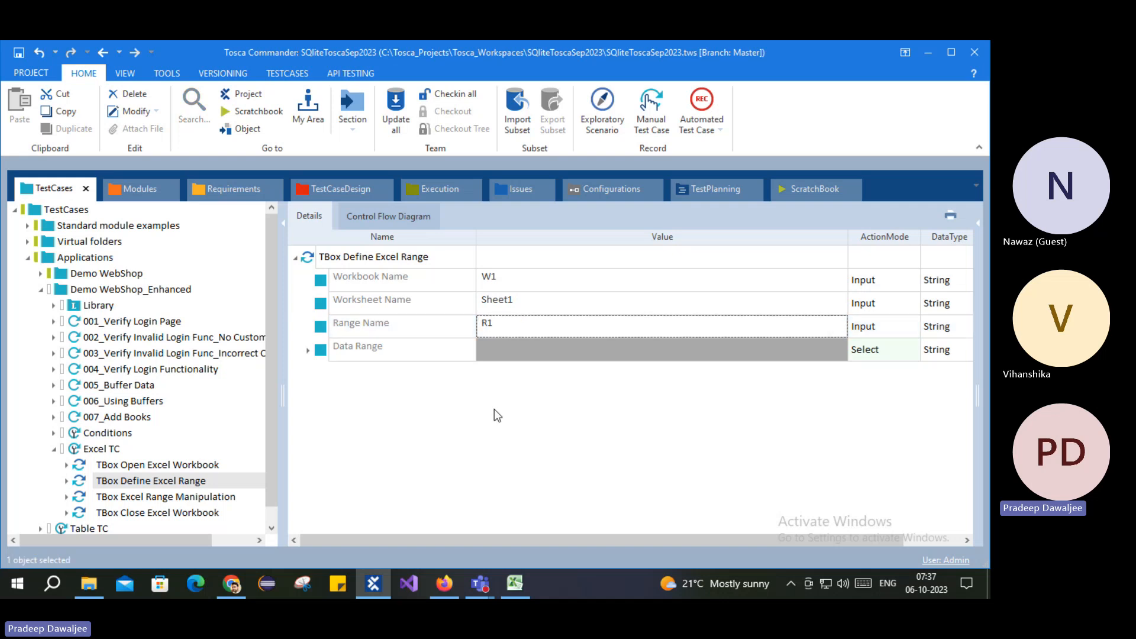
# Step: Set the Data Range Start Cell to A1 and End Cell to I20, checked against the spreadsheet
pyautogui.click(308, 352)
pyautogui.click(349, 375)
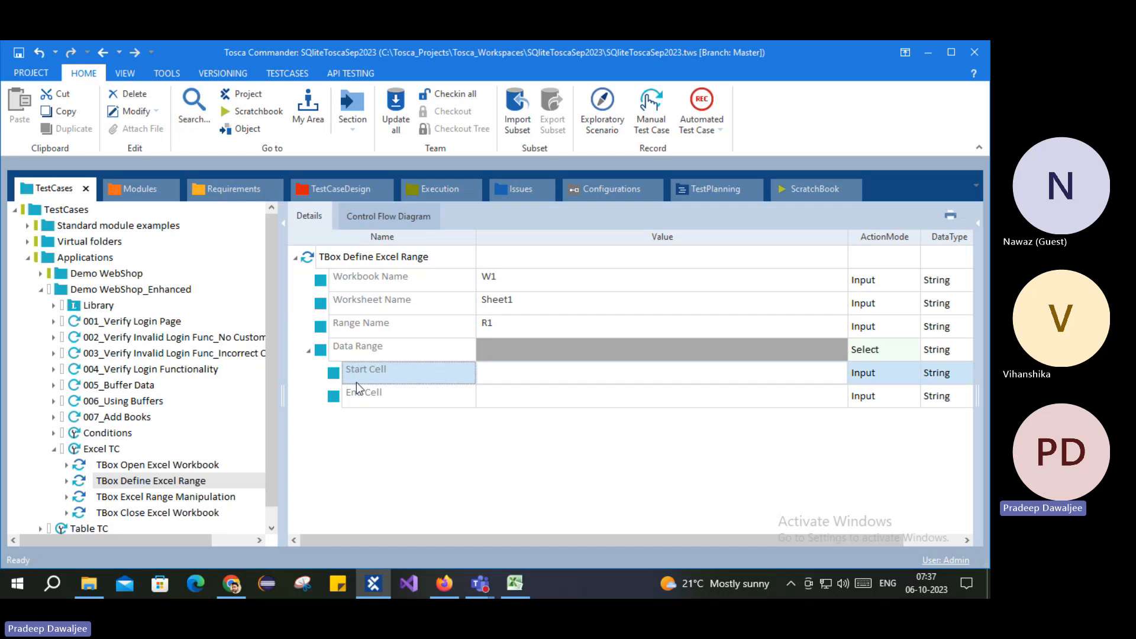
pyautogui.click(360, 396)
pyautogui.click(515, 584)
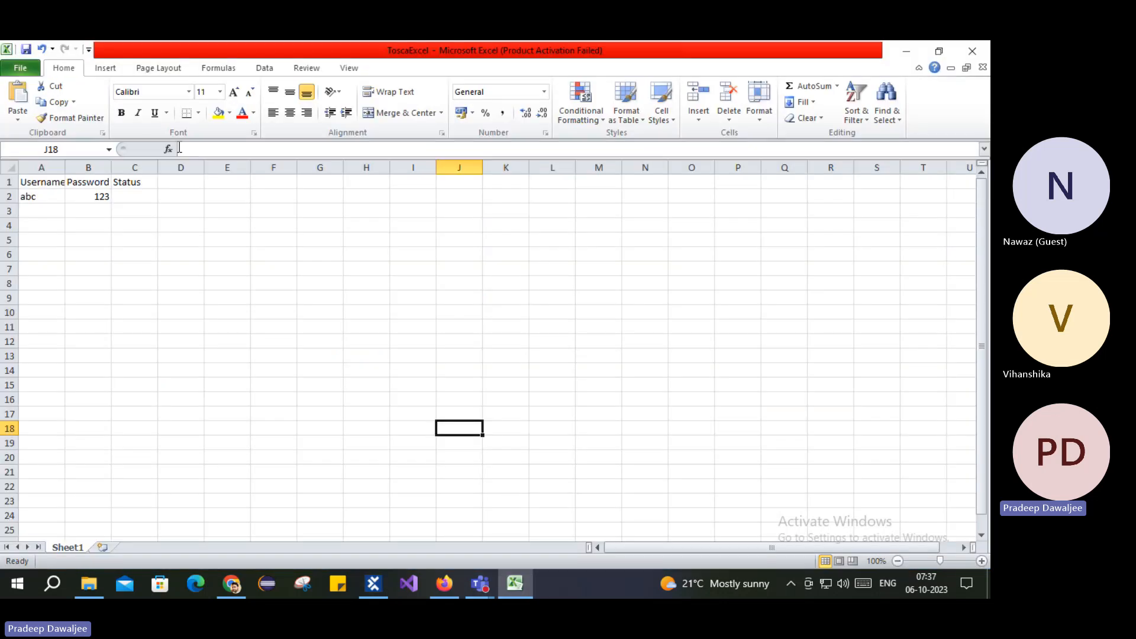
pyautogui.click(43, 181)
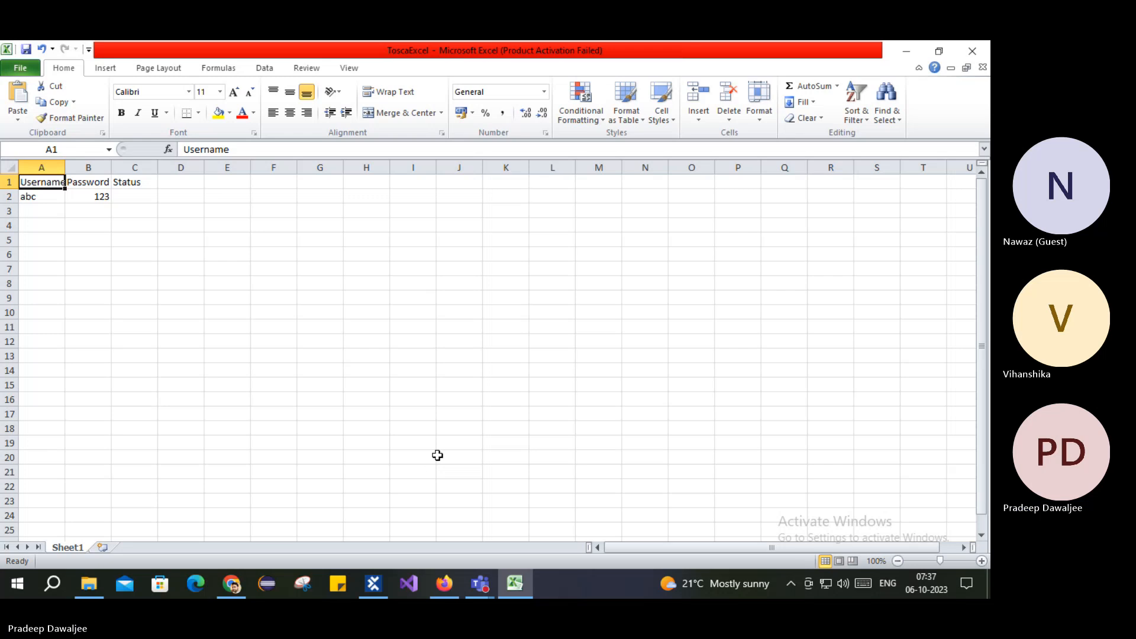
pyautogui.click(410, 457)
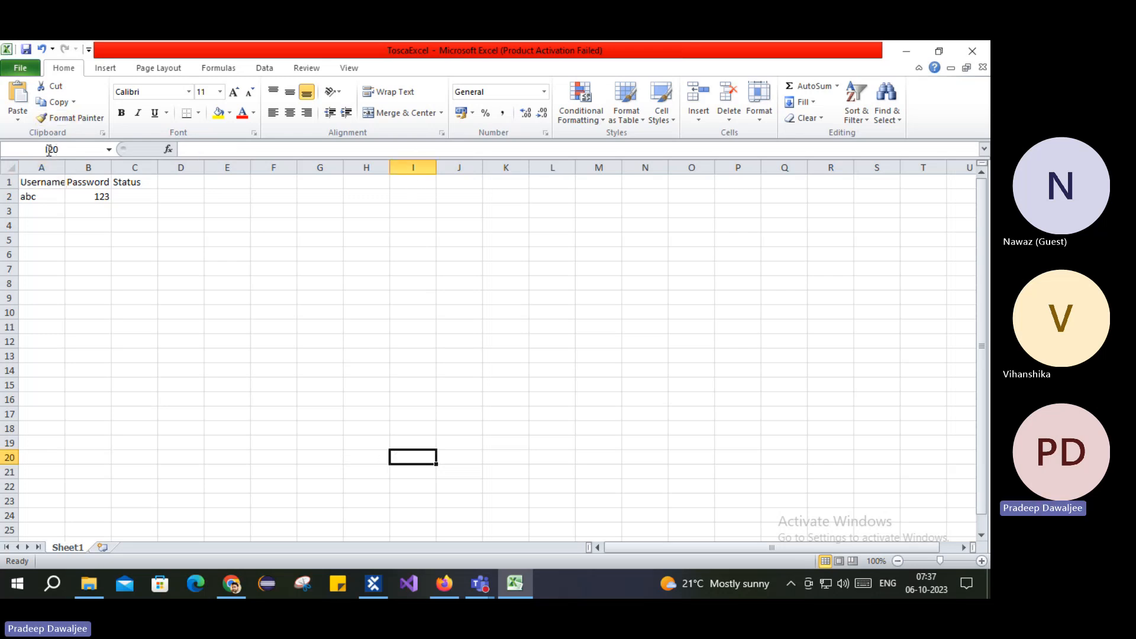
pyautogui.click(374, 584)
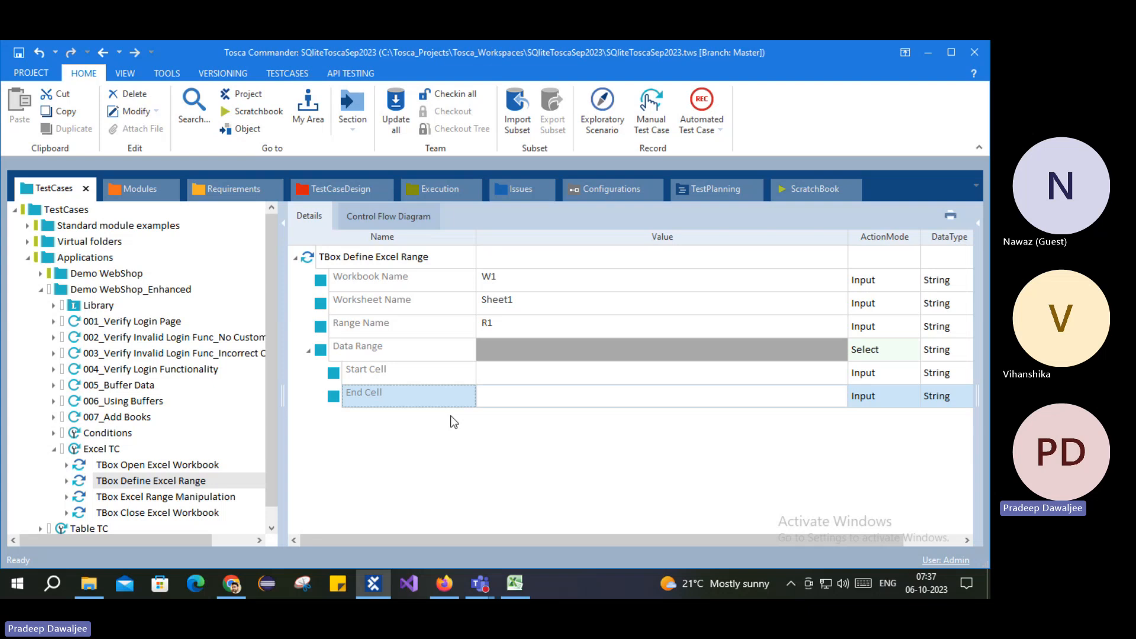
pyautogui.click(500, 374)
pyautogui.write('A')
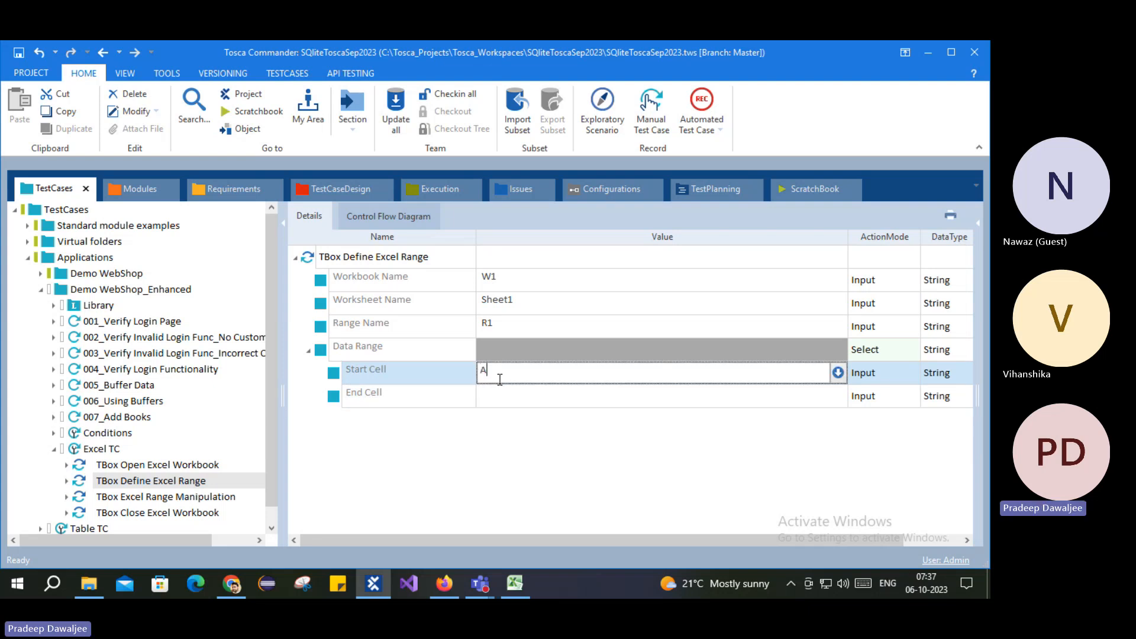
pyautogui.write('1')
pyautogui.click(515, 397)
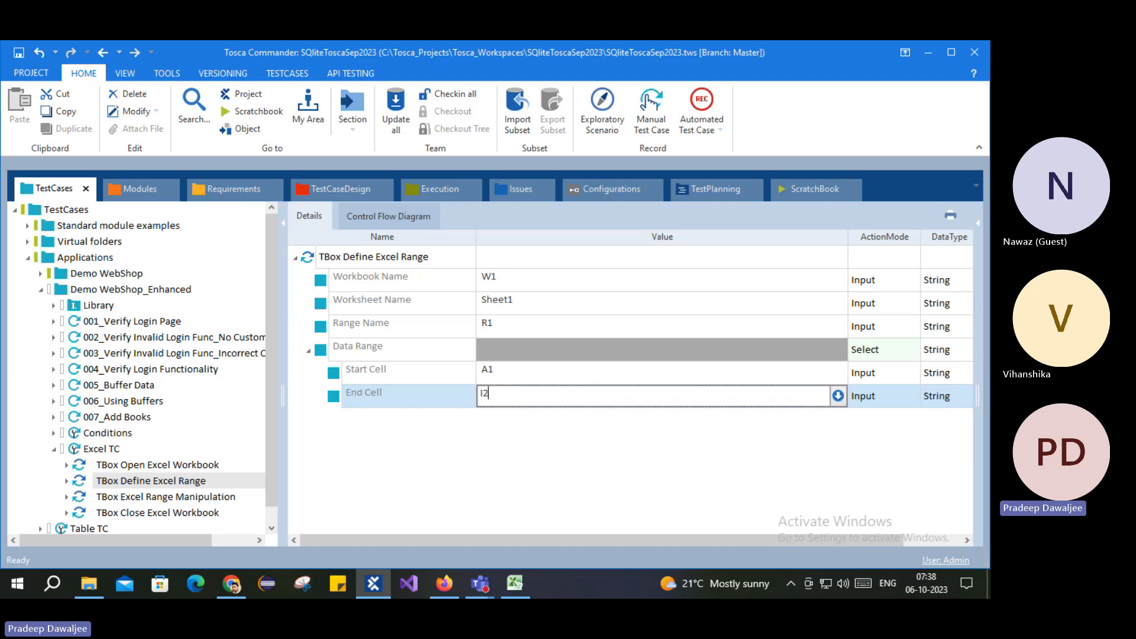
pyautogui.press('Return')
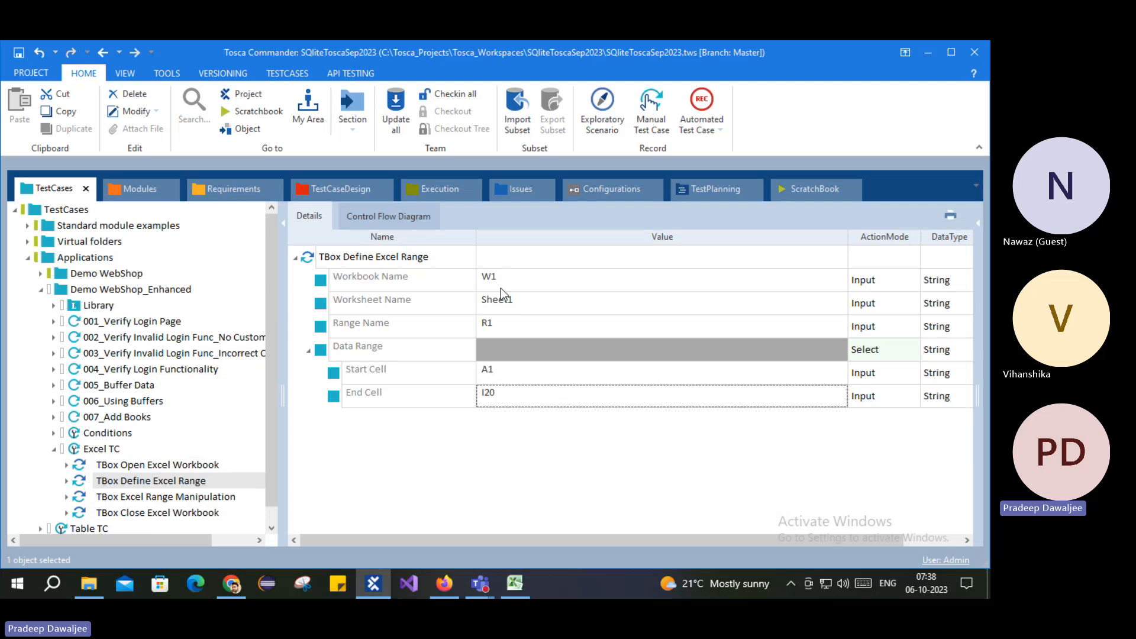
pyautogui.click(112, 497)
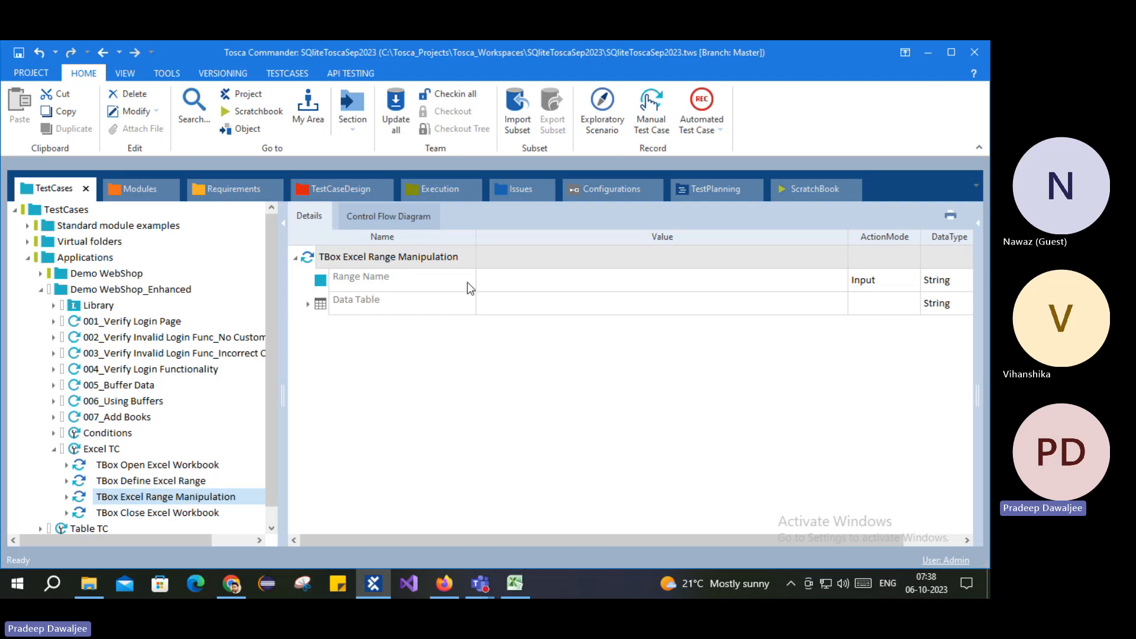
# Step: Set Excel Range Manipulation's range name to R1 and expand its Data Table
pyautogui.click(494, 281)
pyautogui.write('R1')
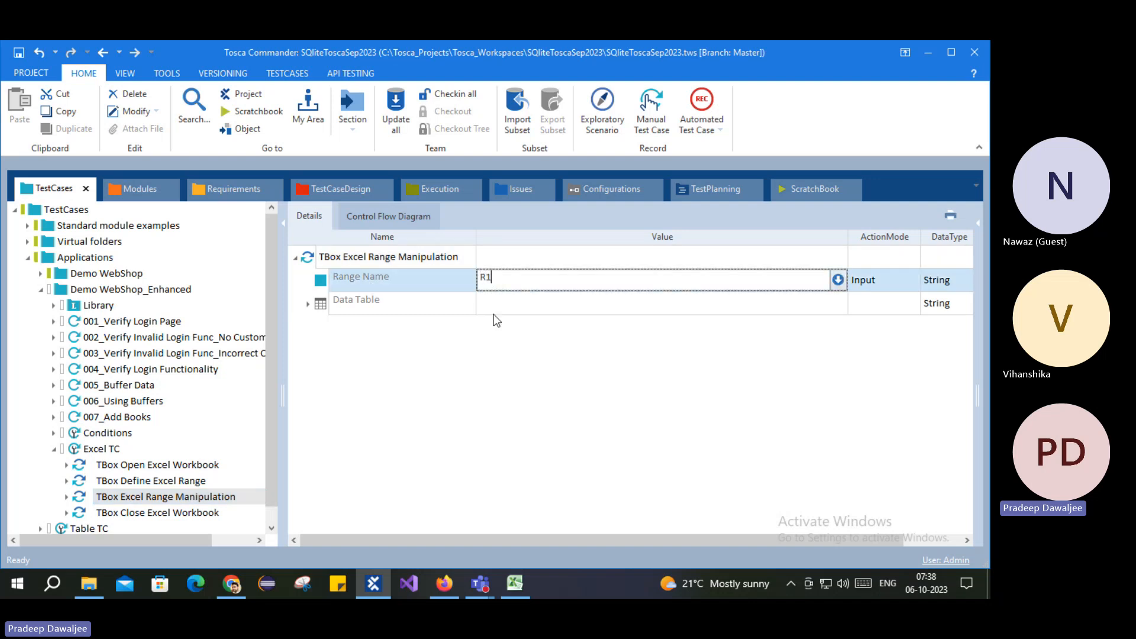
pyautogui.press('Return')
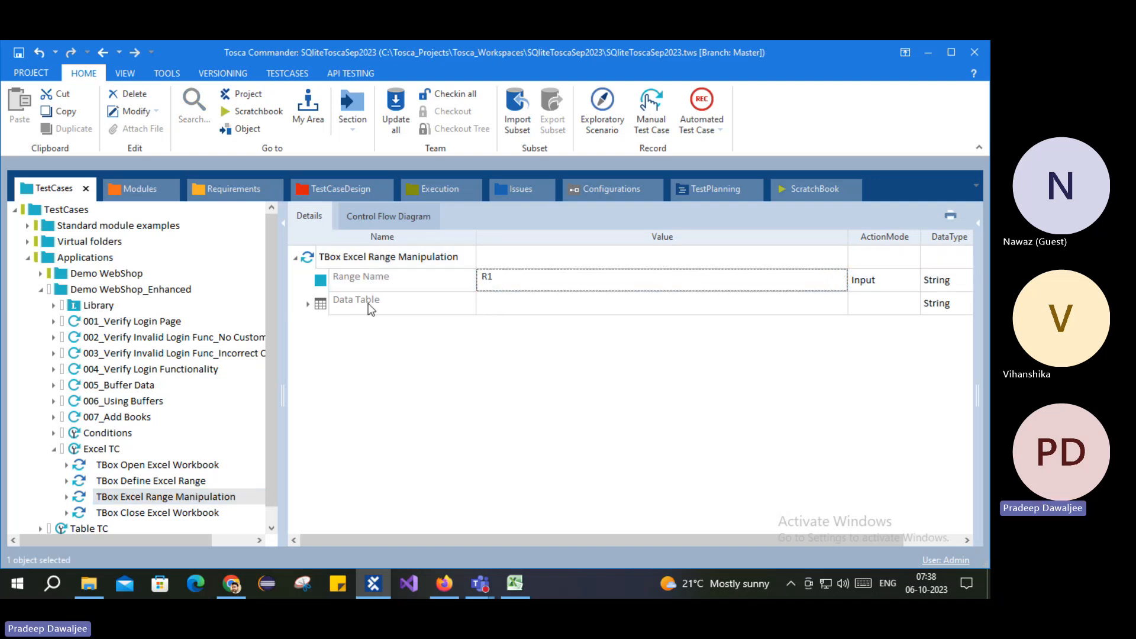
pyautogui.click(307, 305)
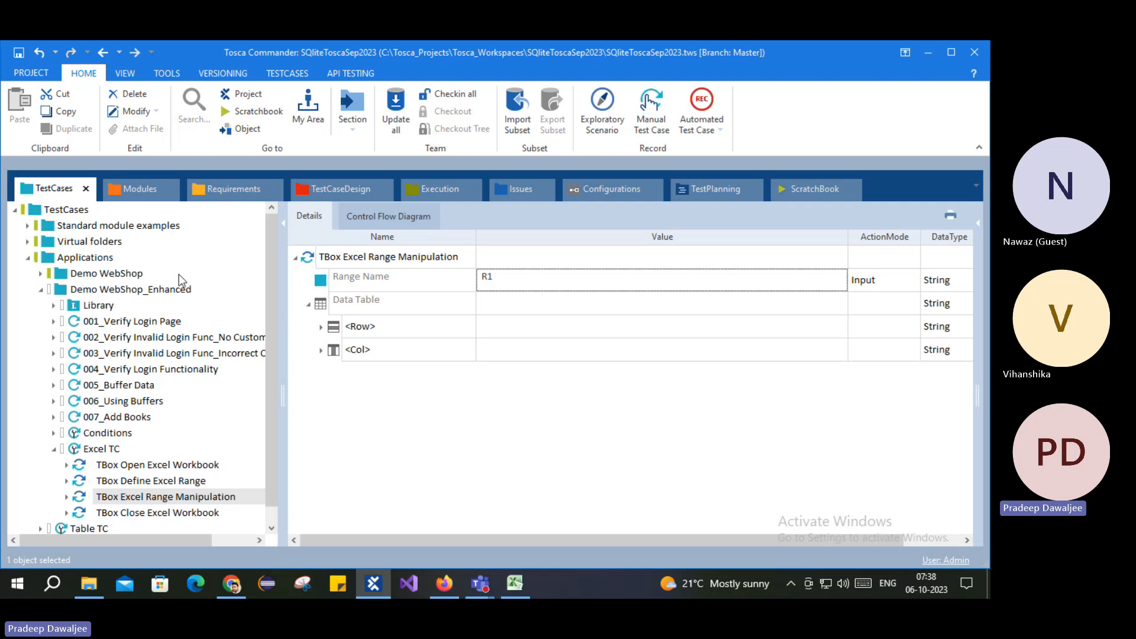
pyautogui.doubleClick(336, 329)
# Step: Check the header row and data rows (Username, abc, 123) in the ToscaExcel spreadsheet
pyautogui.click(521, 589)
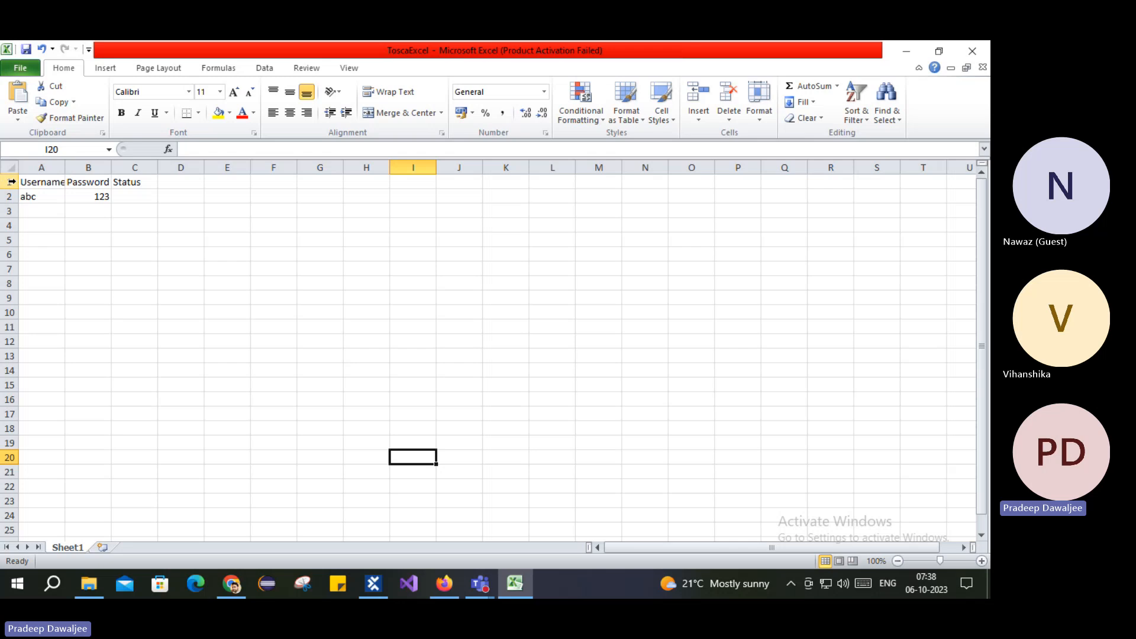
pyautogui.click(32, 182)
pyautogui.click(130, 183)
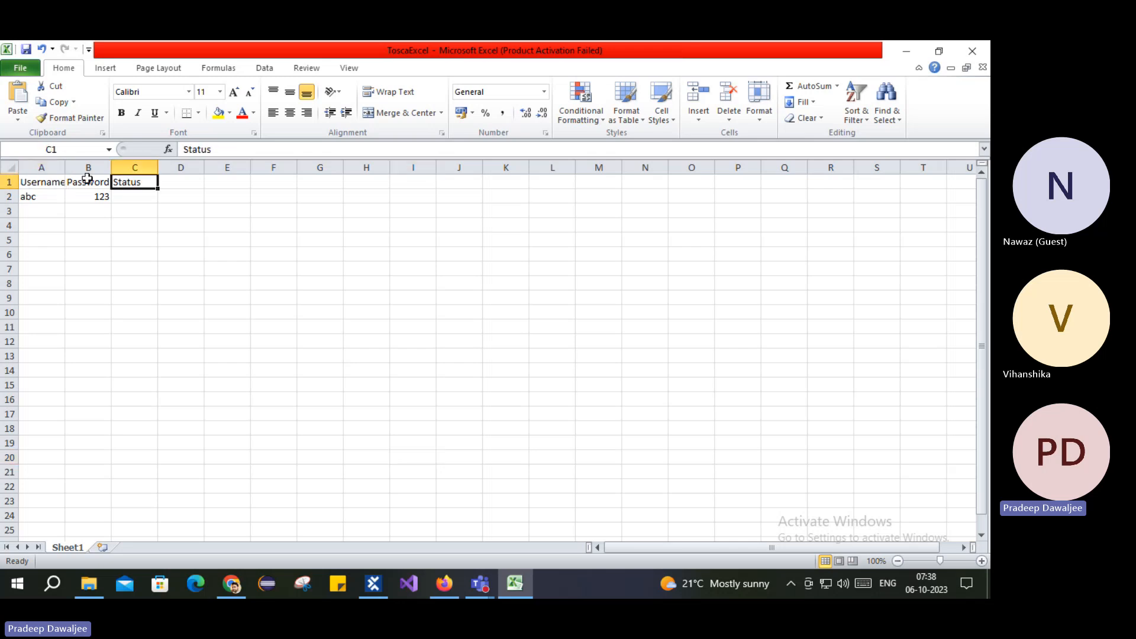
pyautogui.click(9, 181)
pyautogui.moveTo(7, 202); pyautogui.dragTo(8, 201)
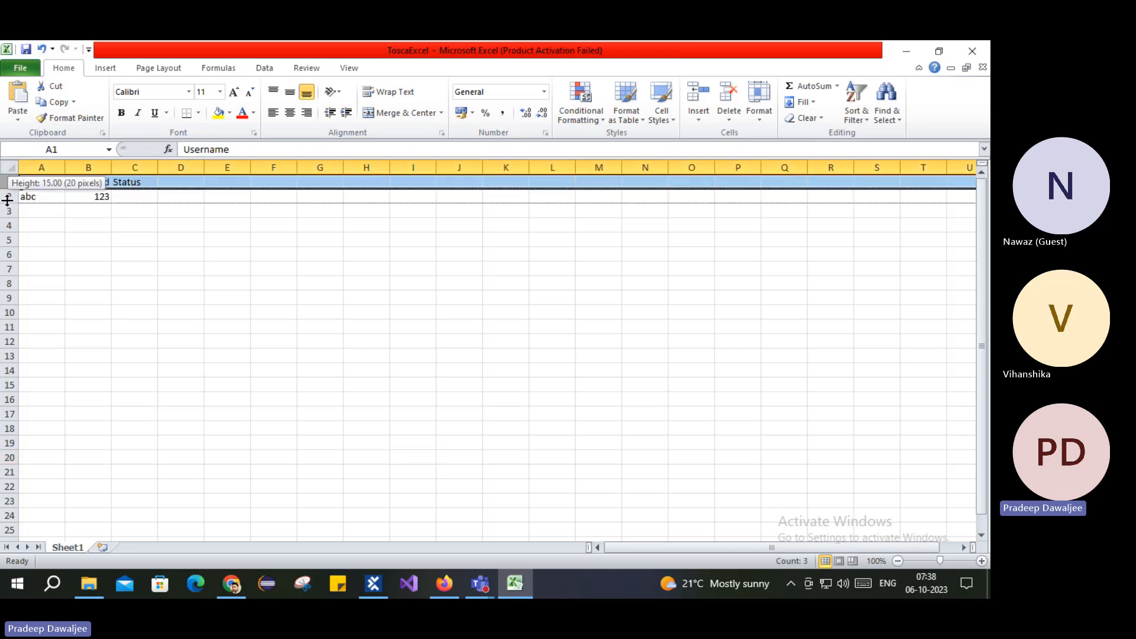
pyautogui.click(8, 195)
pyautogui.click(9, 211)
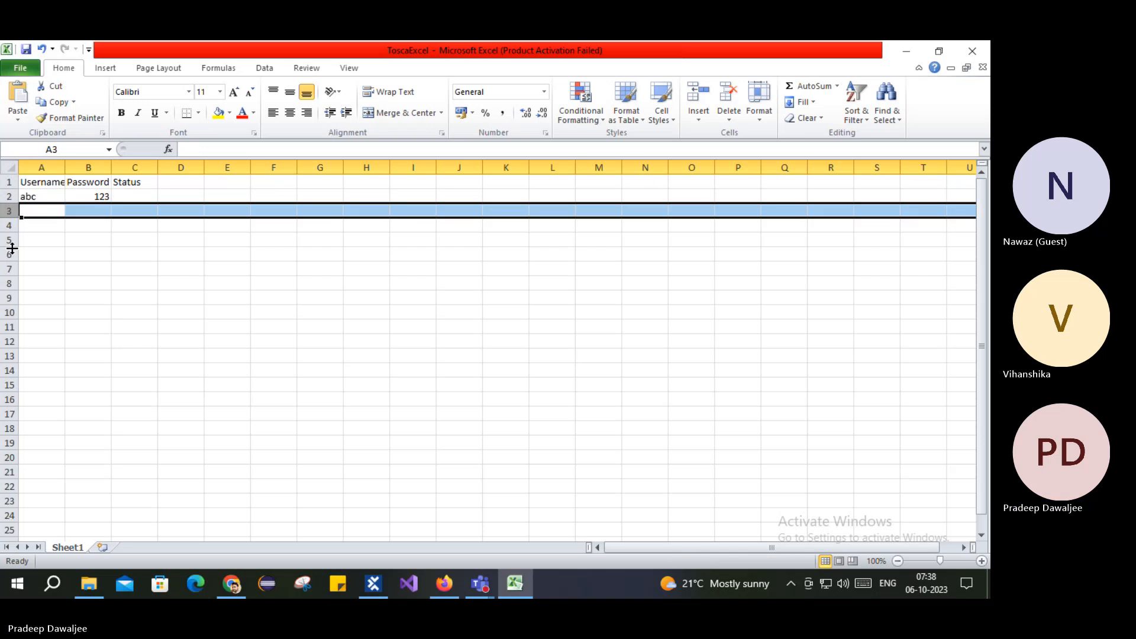
pyautogui.click(10, 342)
pyautogui.click(7, 196)
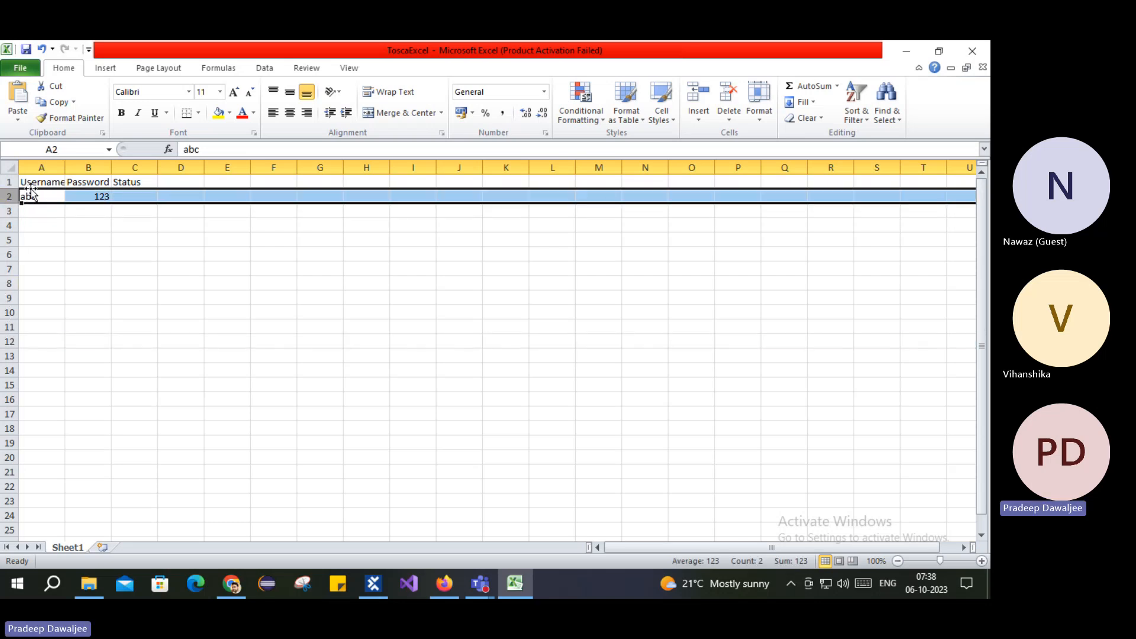
pyautogui.click(37, 184)
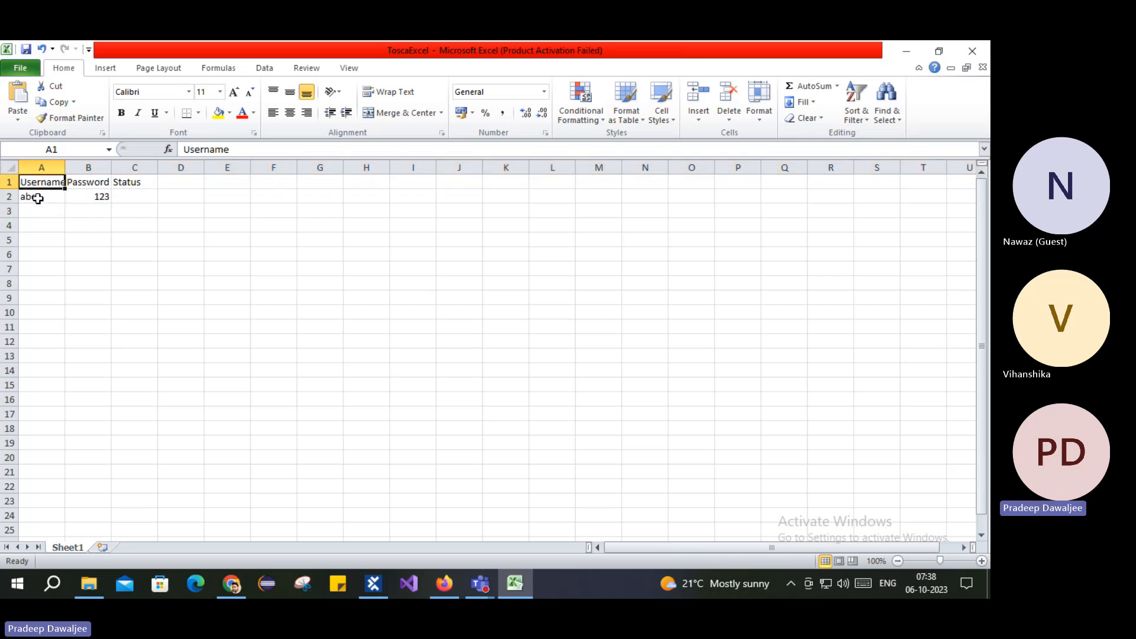
pyautogui.click(38, 195)
pyautogui.click(374, 584)
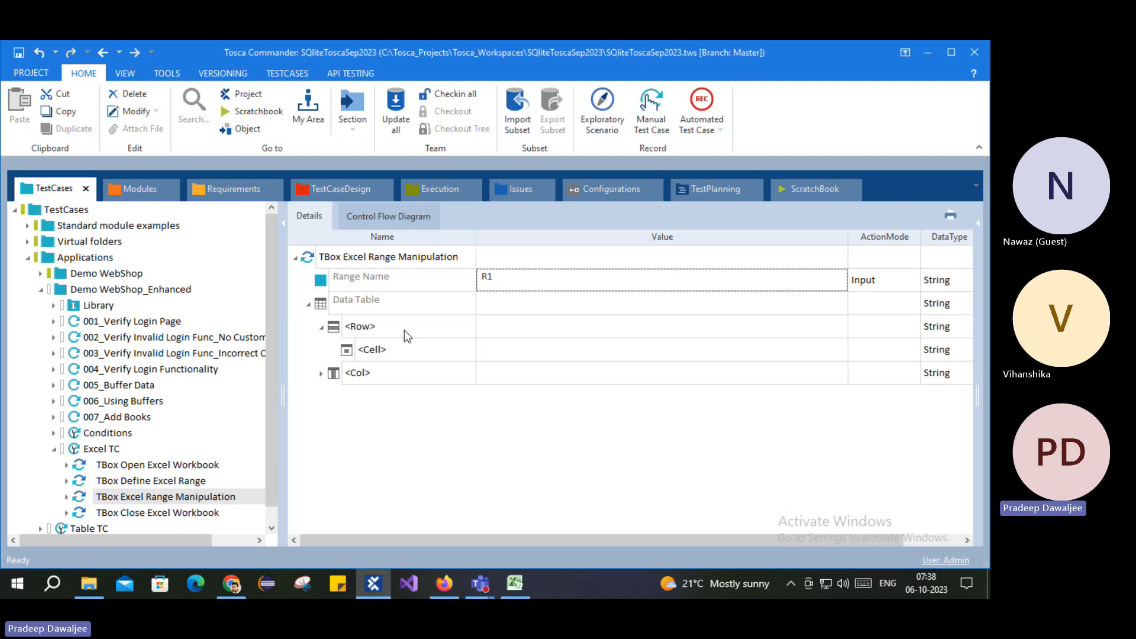
# Step: Set the Data Table entries to Row $1 and Cell $2
pyautogui.click(464, 326)
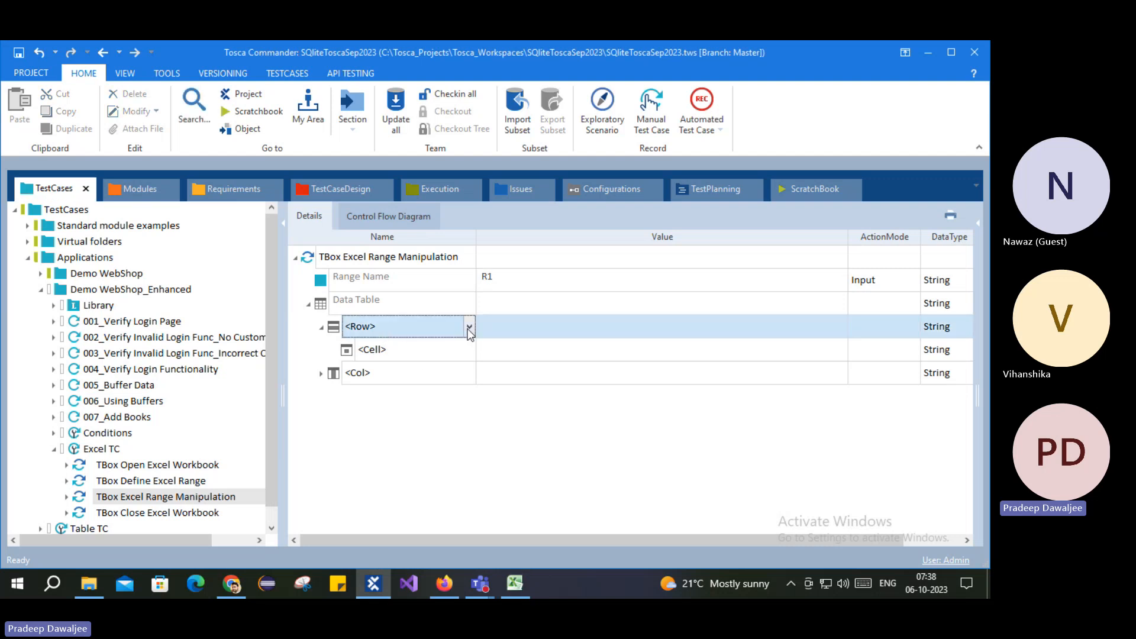
pyautogui.click(469, 326)
pyautogui.click(397, 348)
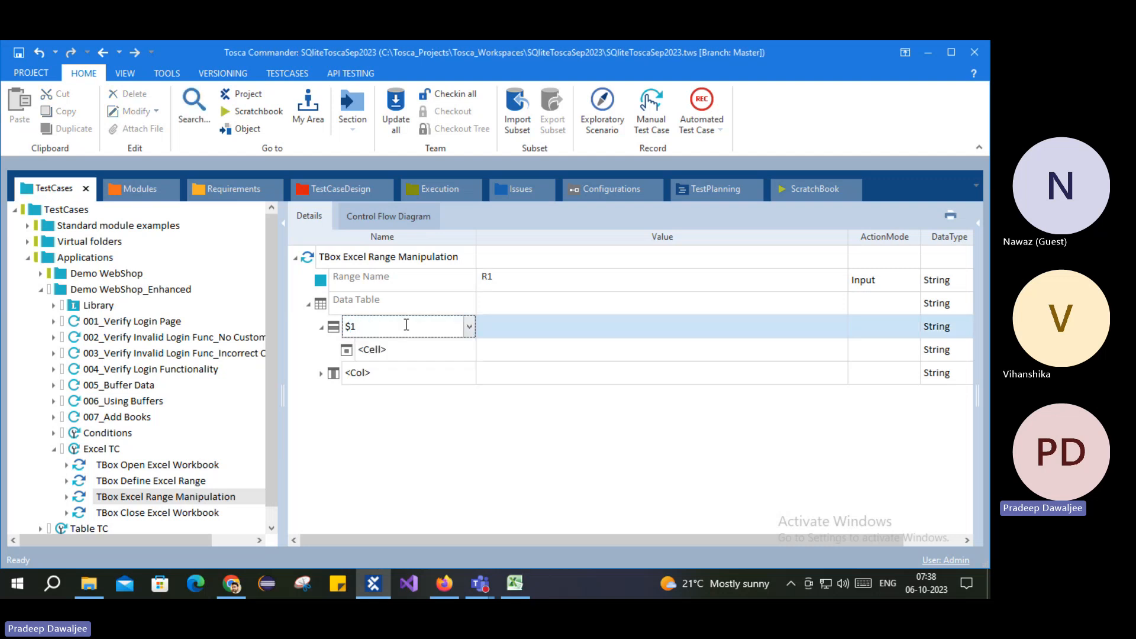
pyautogui.doubleClick(406, 324)
pyautogui.write('2')
pyautogui.click(403, 455)
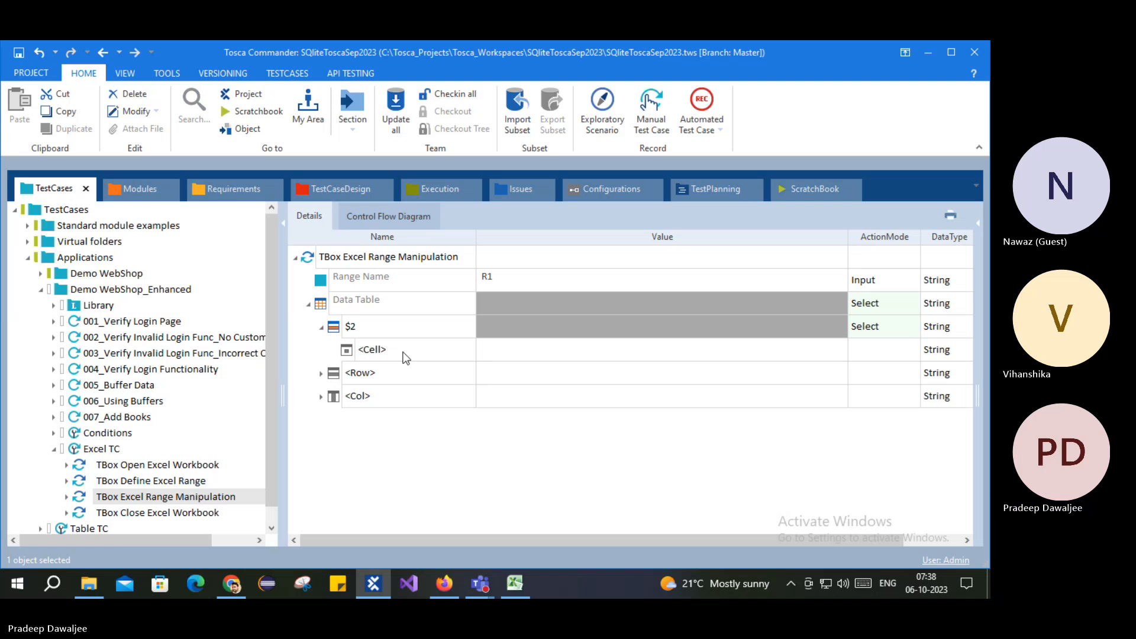
pyautogui.click(407, 354)
pyautogui.click(470, 350)
pyautogui.click(417, 368)
pyautogui.click(418, 355)
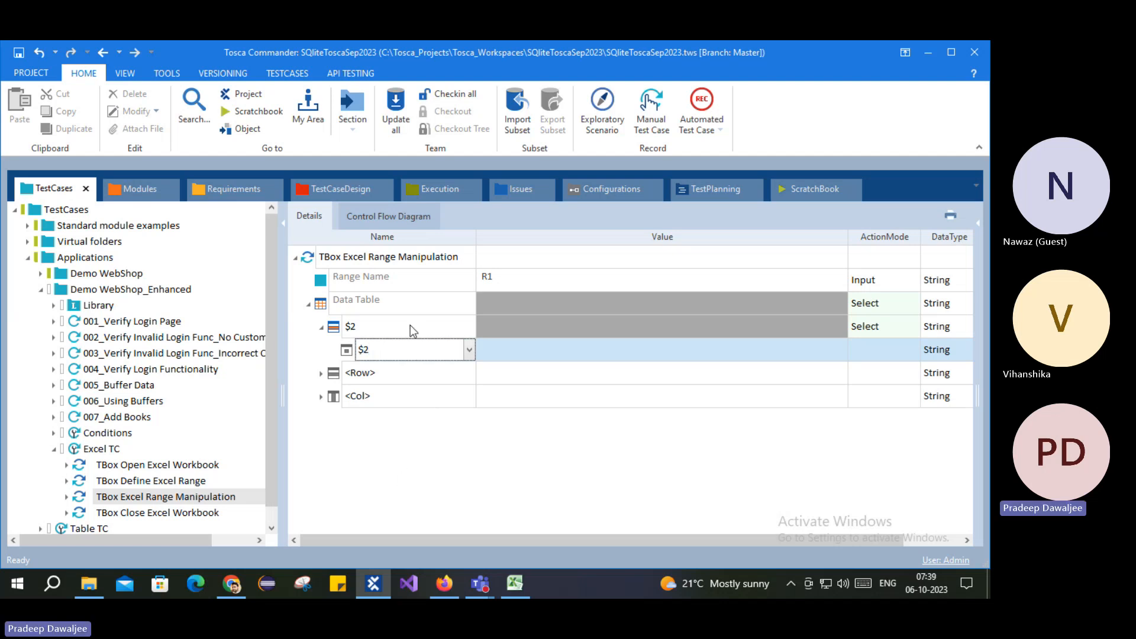
pyautogui.click(431, 326)
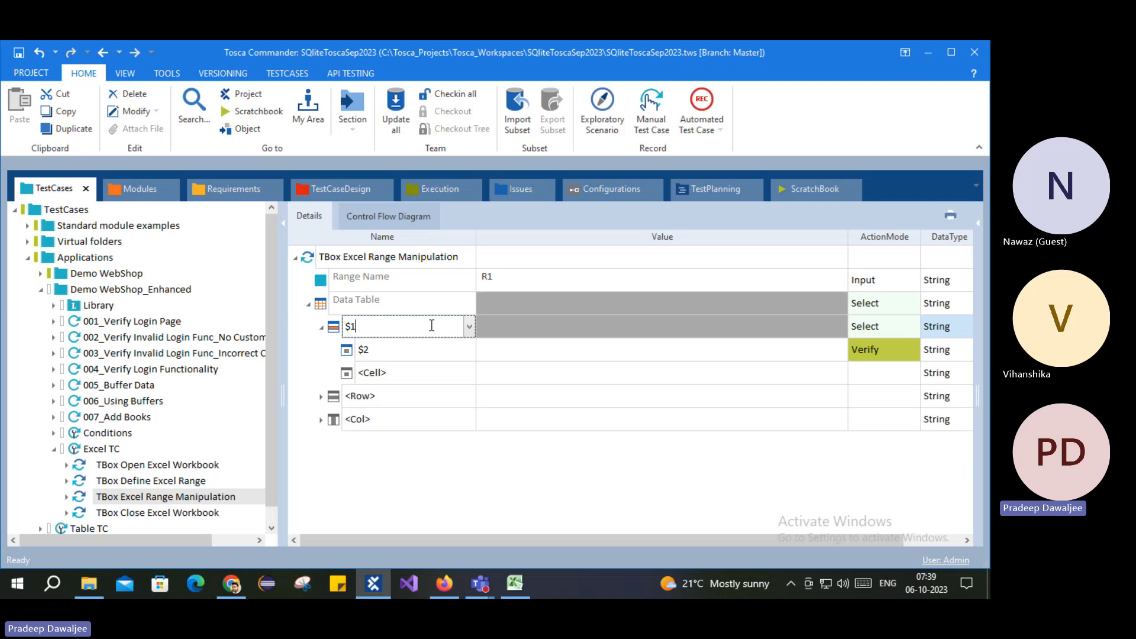
pyautogui.click(445, 454)
# Step: Give cell $2 ActionMode Buffer with value DataFromExcel
pyautogui.click(869, 348)
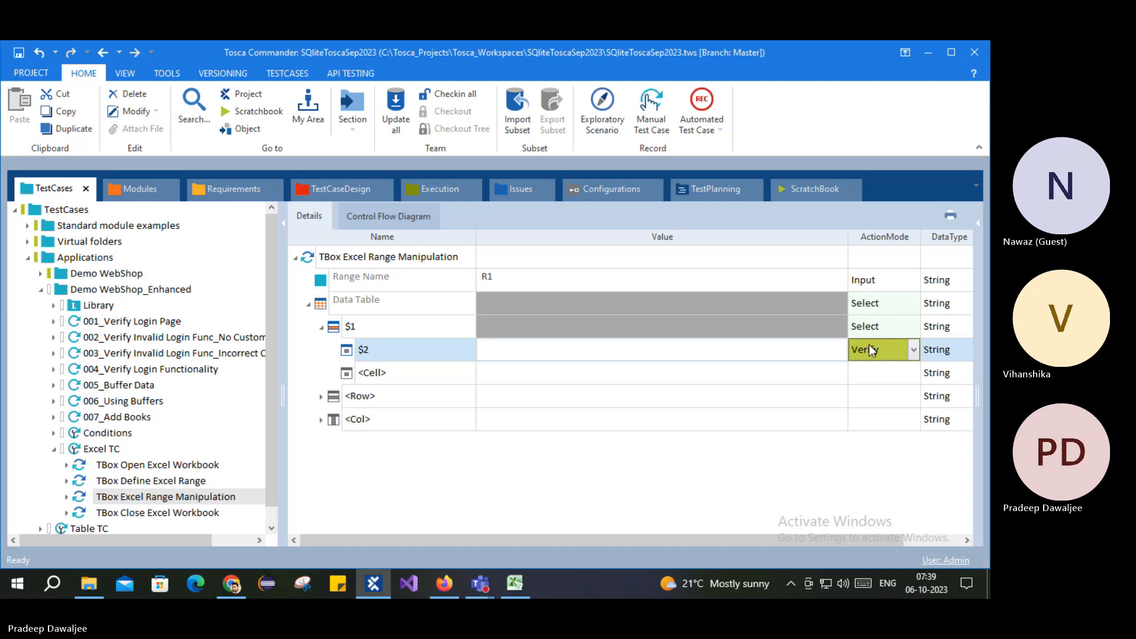
pyautogui.write('Buffer')
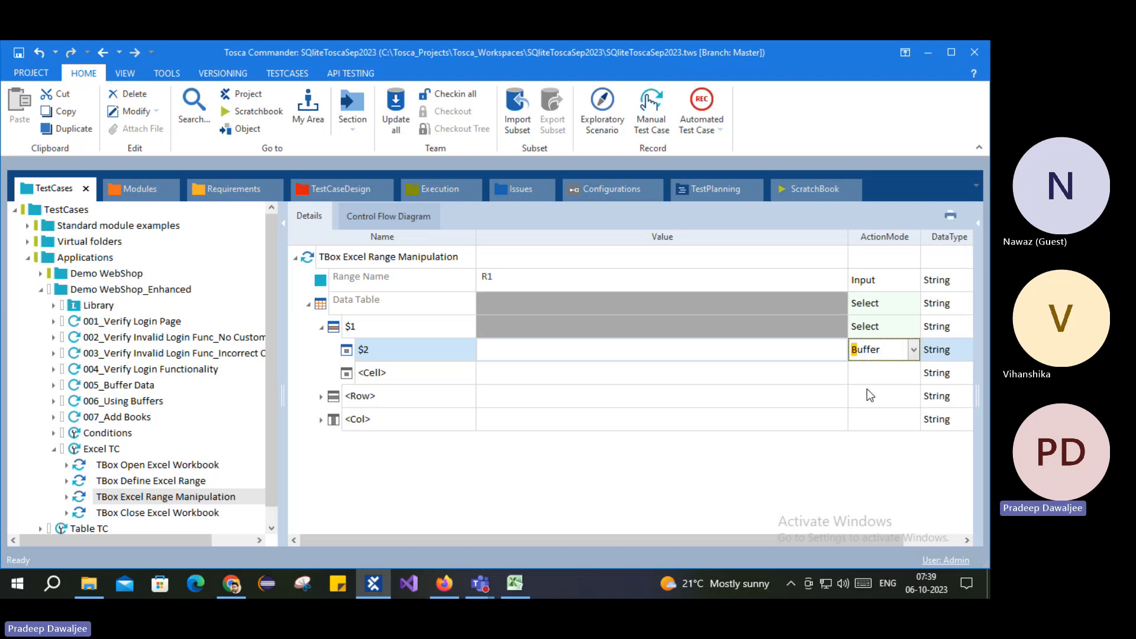
pyautogui.click(591, 466)
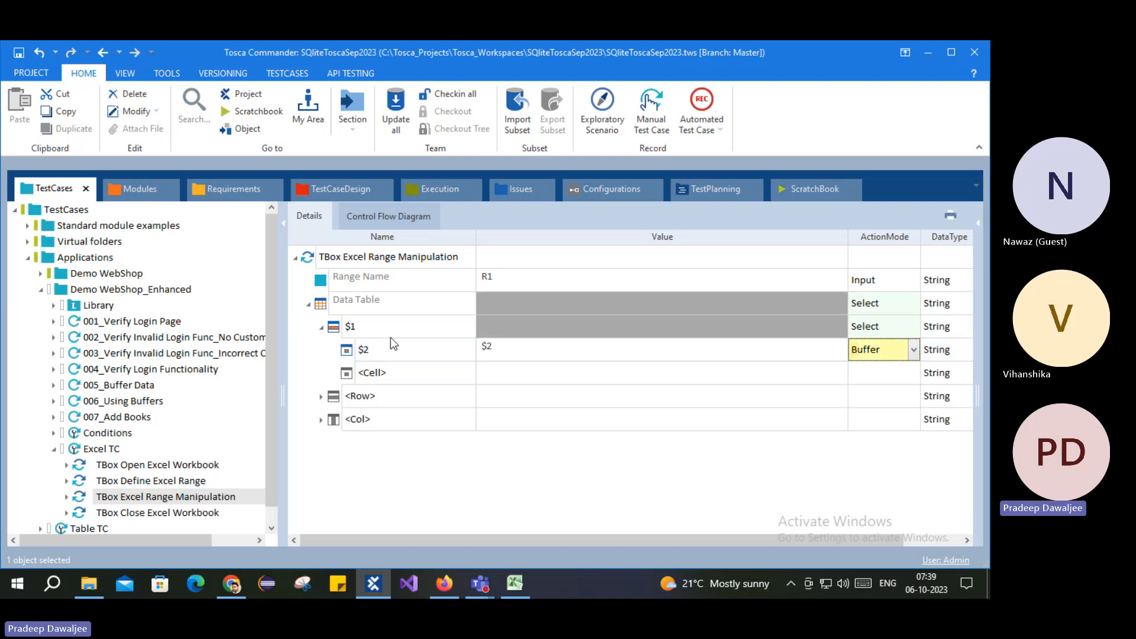
pyautogui.click(514, 349)
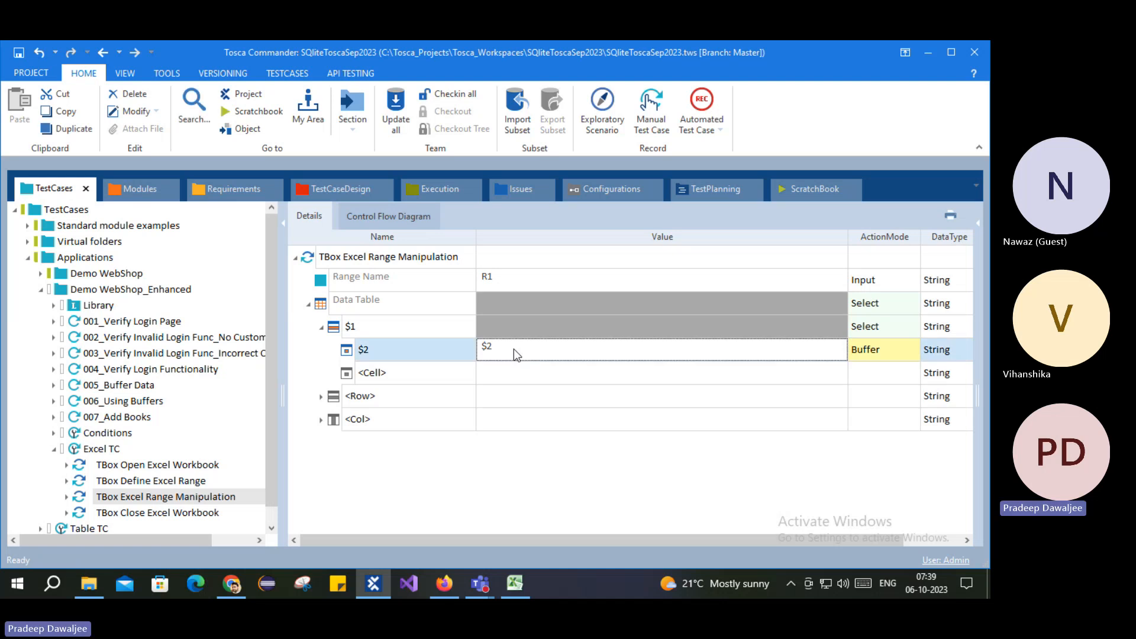
pyautogui.click(513, 349)
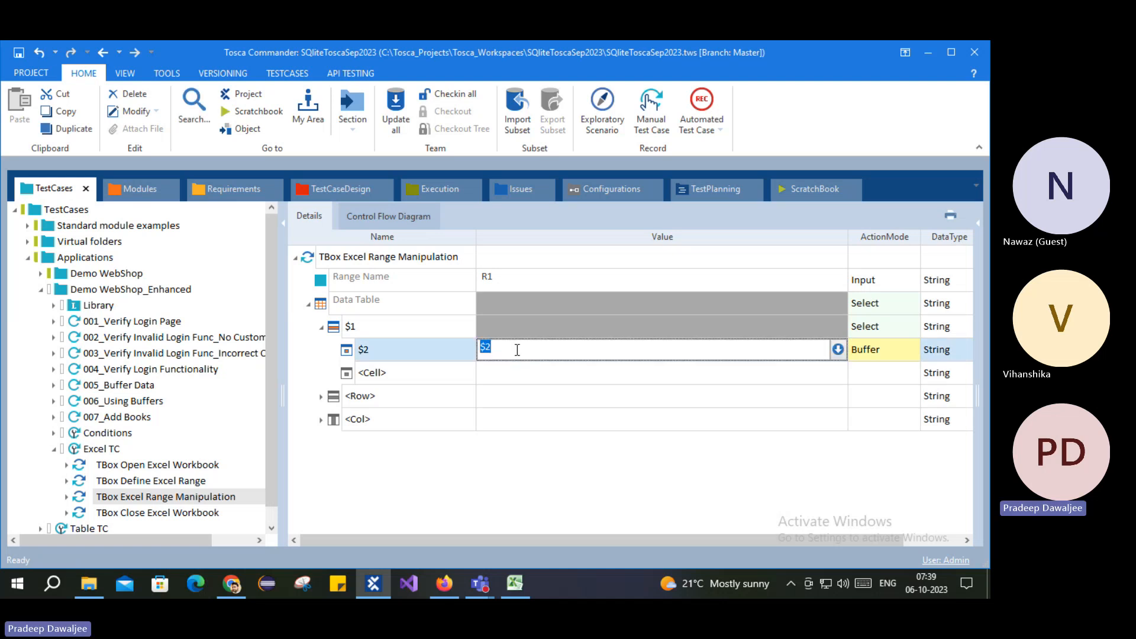
pyautogui.write('DataFromExcel')
pyautogui.press('Return')
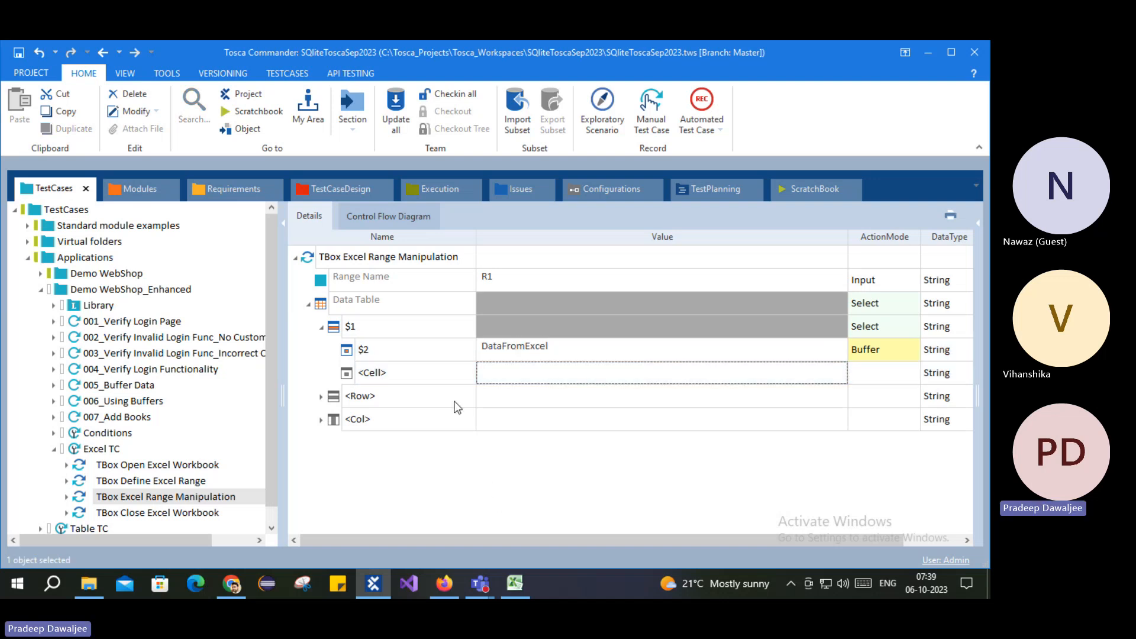
pyautogui.click(305, 249)
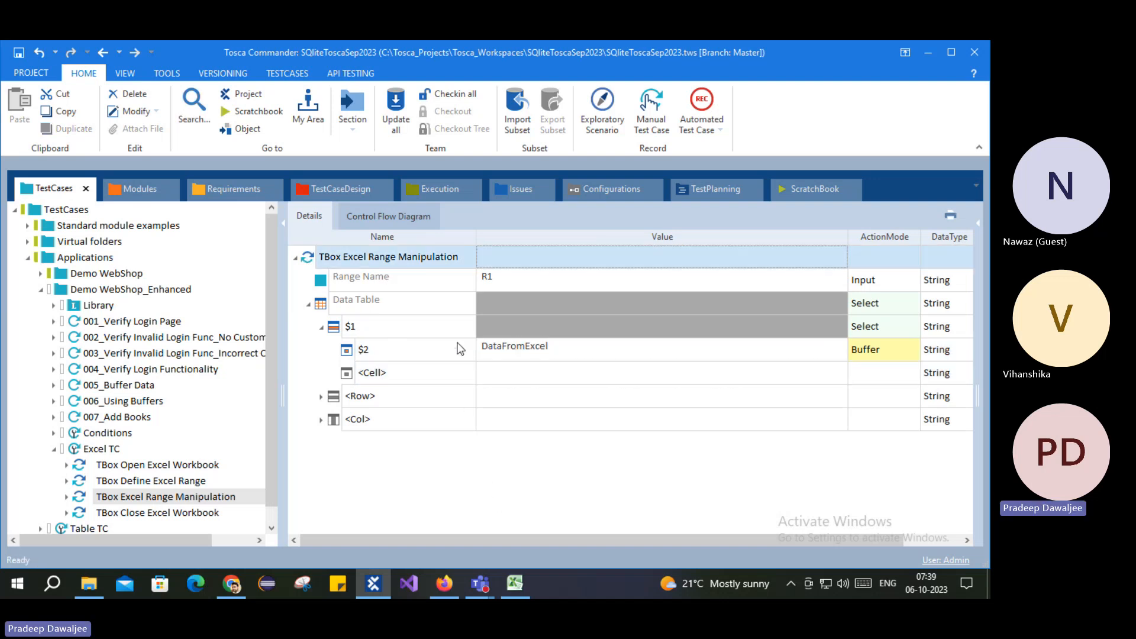
pyautogui.click(168, 512)
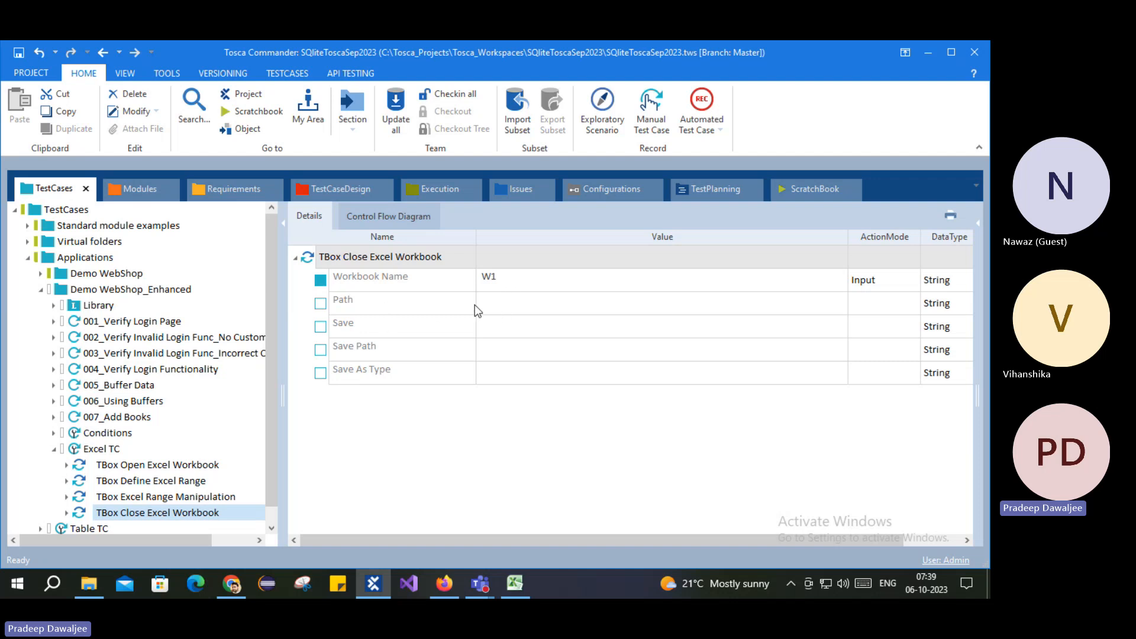
# Step: Copy Open Excel Workbook's ToscaExcel.xlsx path into Close Excel Workbook's Path, then close Excel
pyautogui.click(570, 308)
pyautogui.click(573, 311)
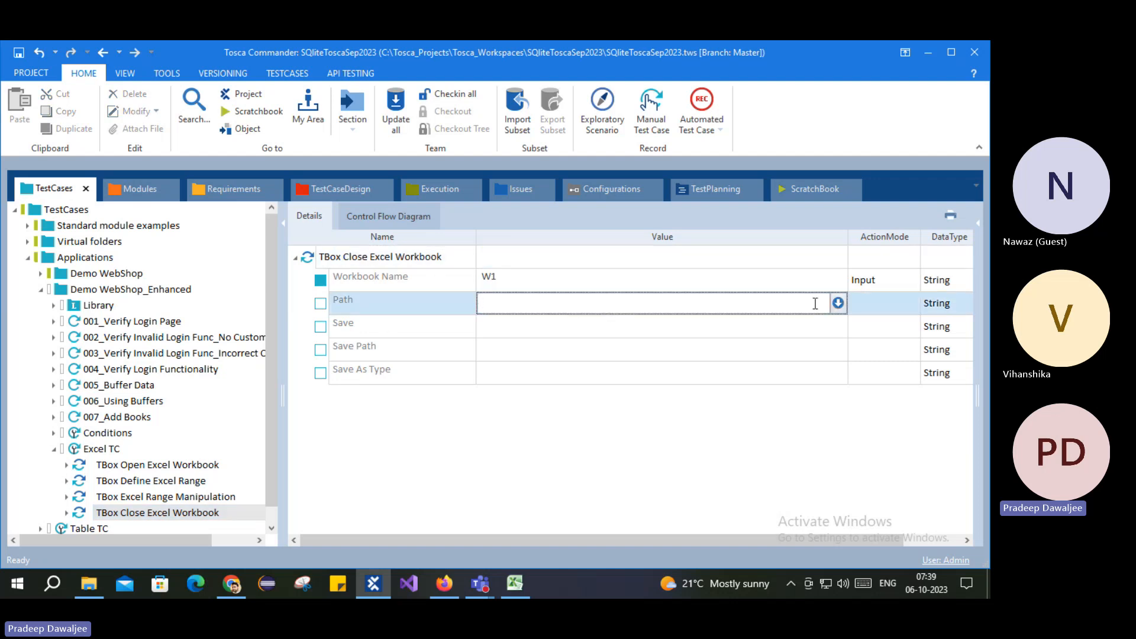
pyautogui.click(136, 465)
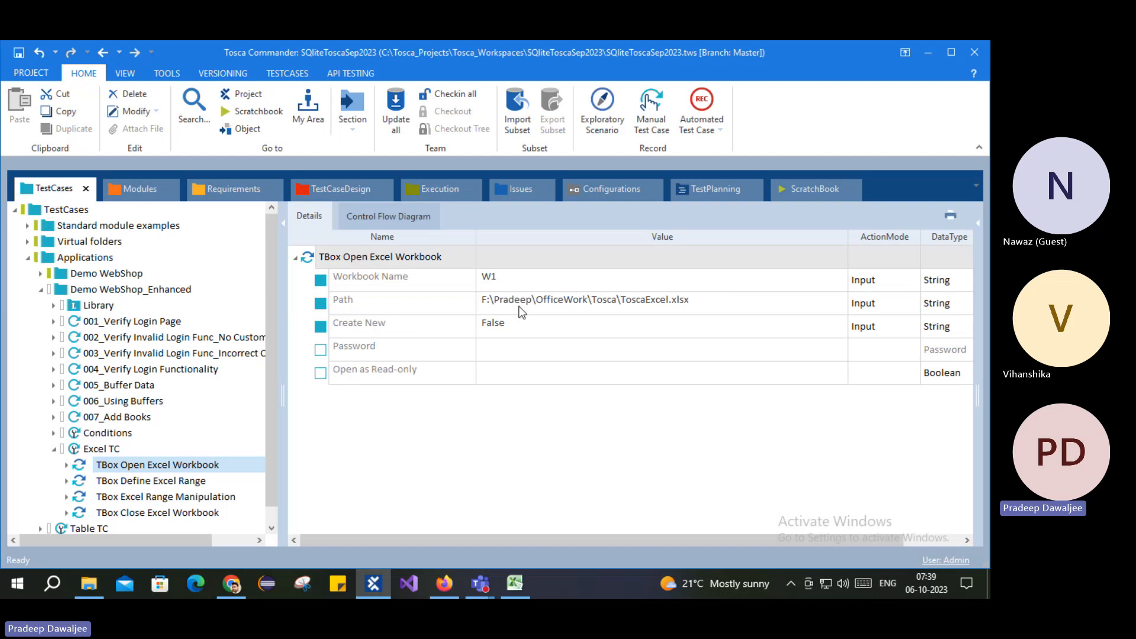
pyautogui.click(600, 308)
pyautogui.doubleClick(599, 307)
pyautogui.hotkey('ctrl', 'c')
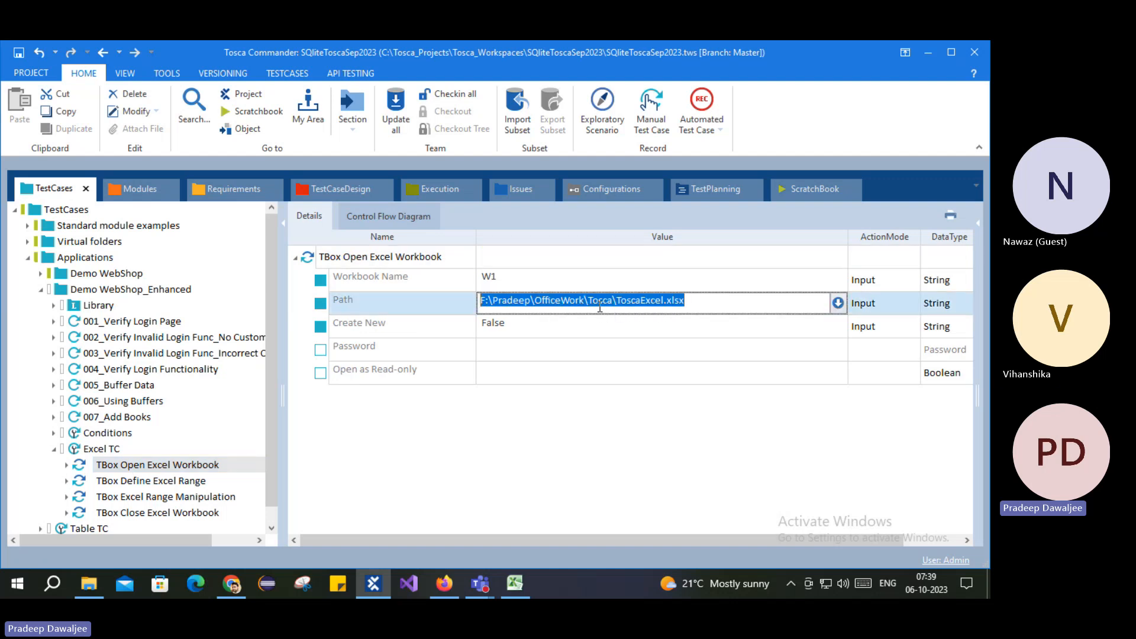
pyautogui.click(157, 514)
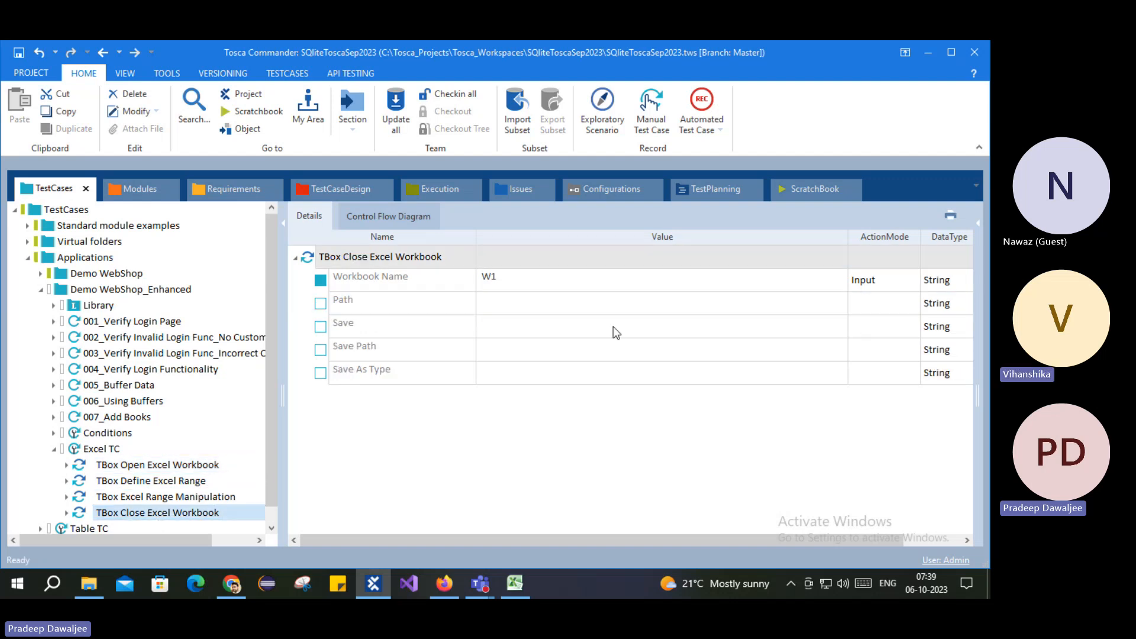
pyautogui.click(518, 310)
pyautogui.hotkey('ctrl', 'v')
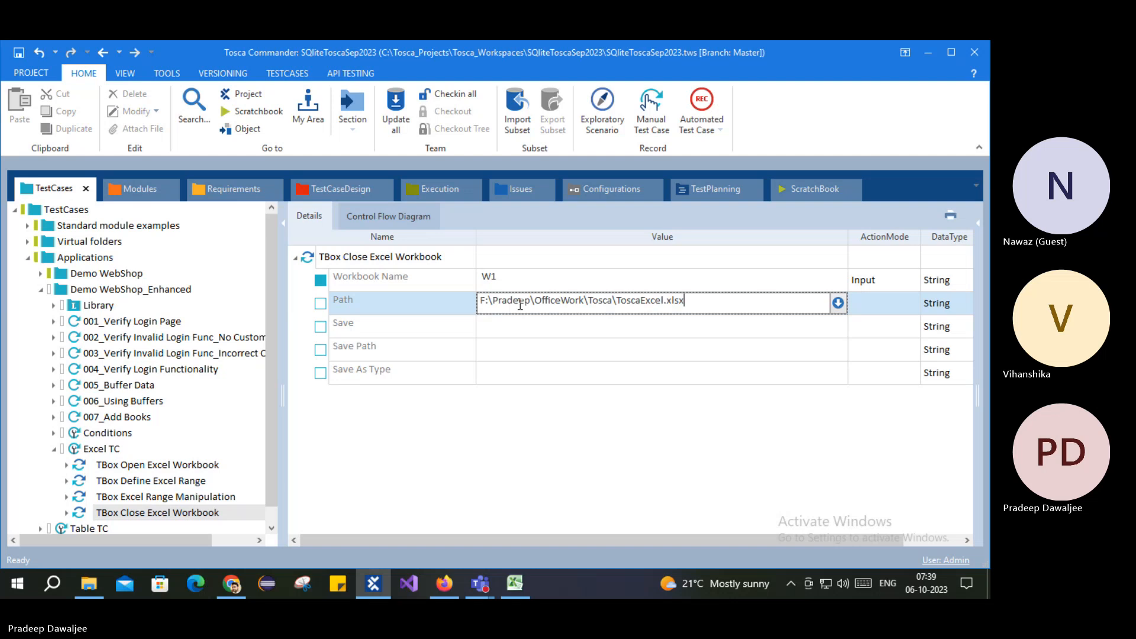
pyautogui.press('Return')
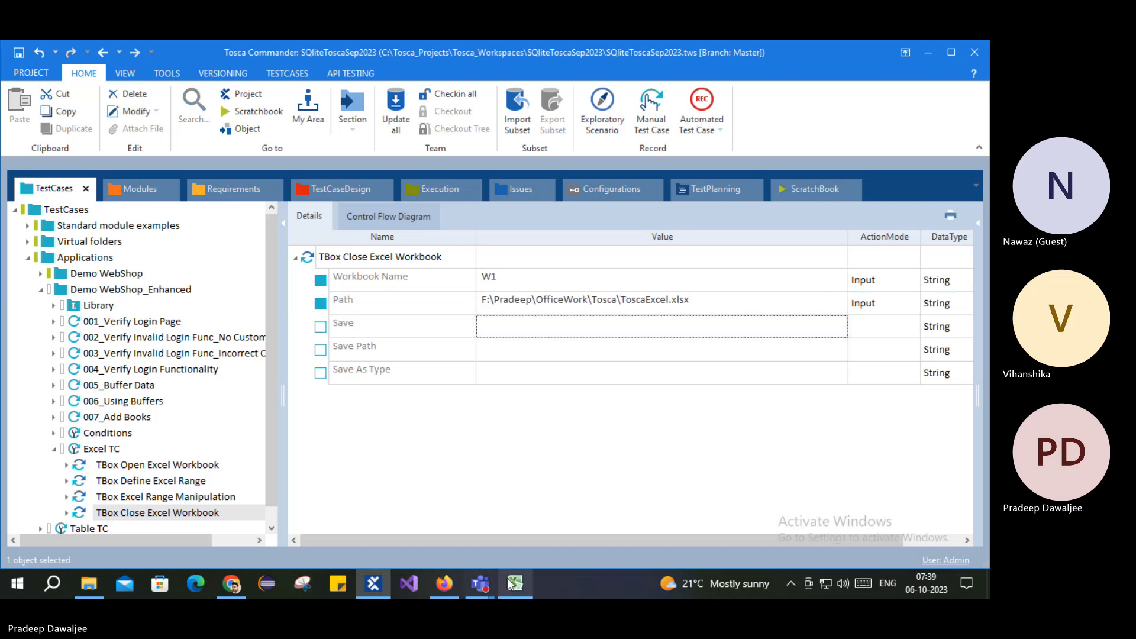
pyautogui.click(514, 584)
pyautogui.click(971, 49)
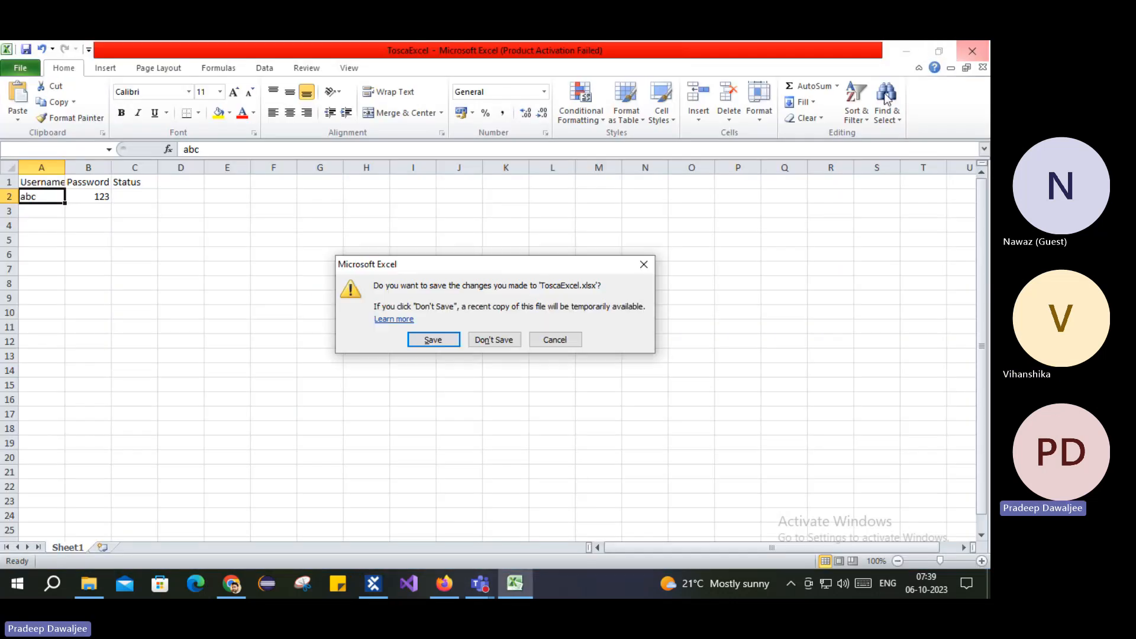
# Step: Discard Excel's changes and read ToscaExcel's last-modified time from its File Explorer properties
pyautogui.click(503, 343)
pyautogui.click(89, 584)
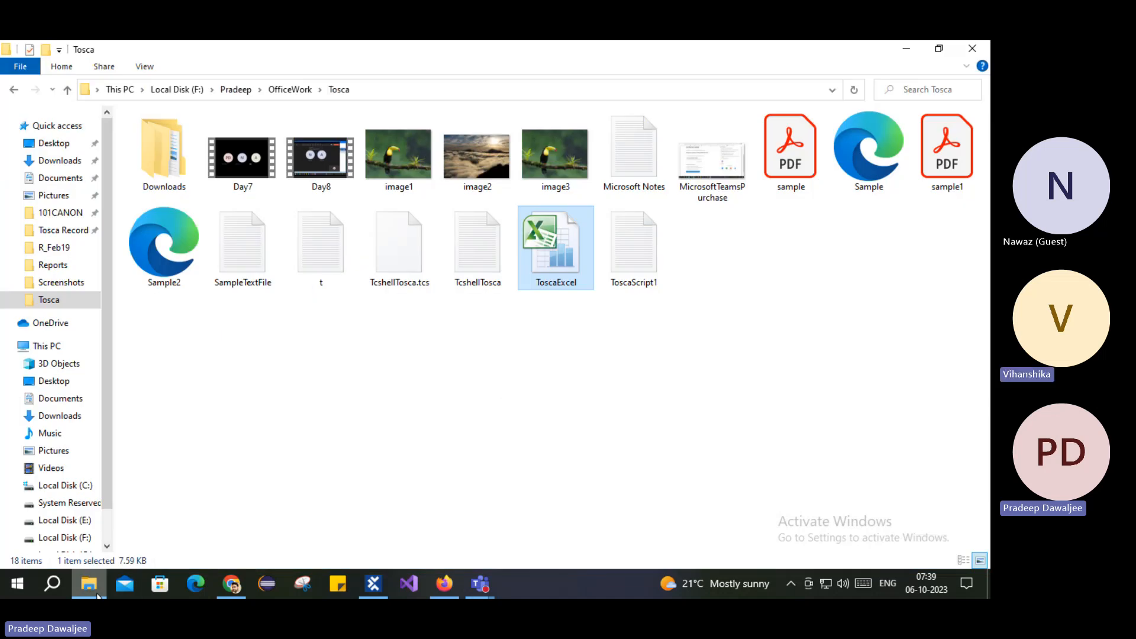
pyautogui.rightClick(432, 374)
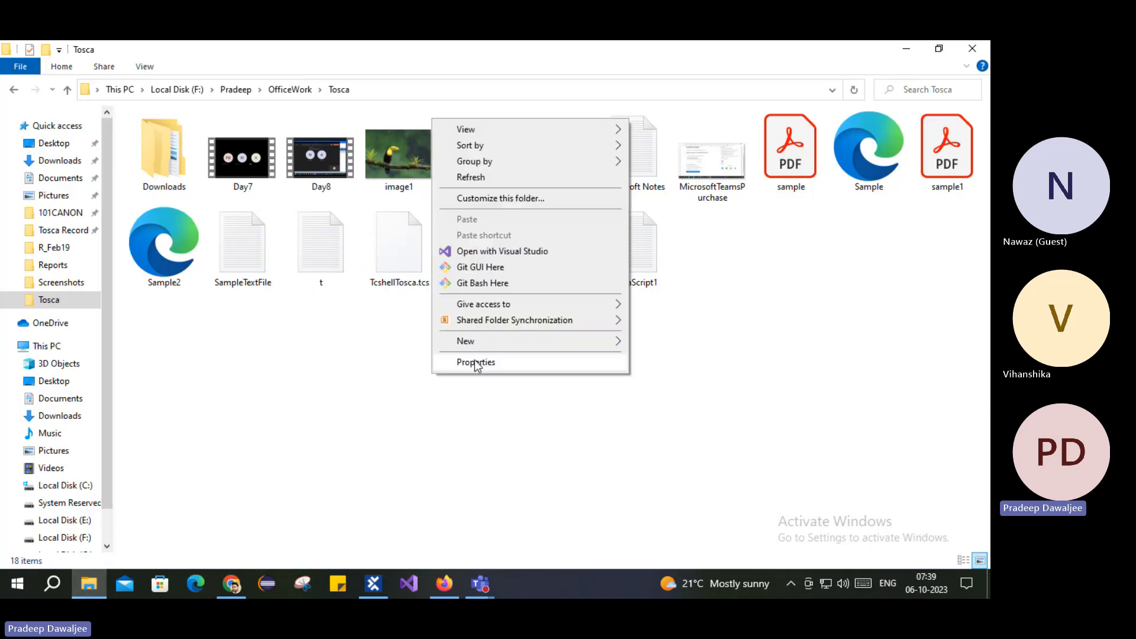
pyautogui.click(496, 179)
pyautogui.click(564, 260)
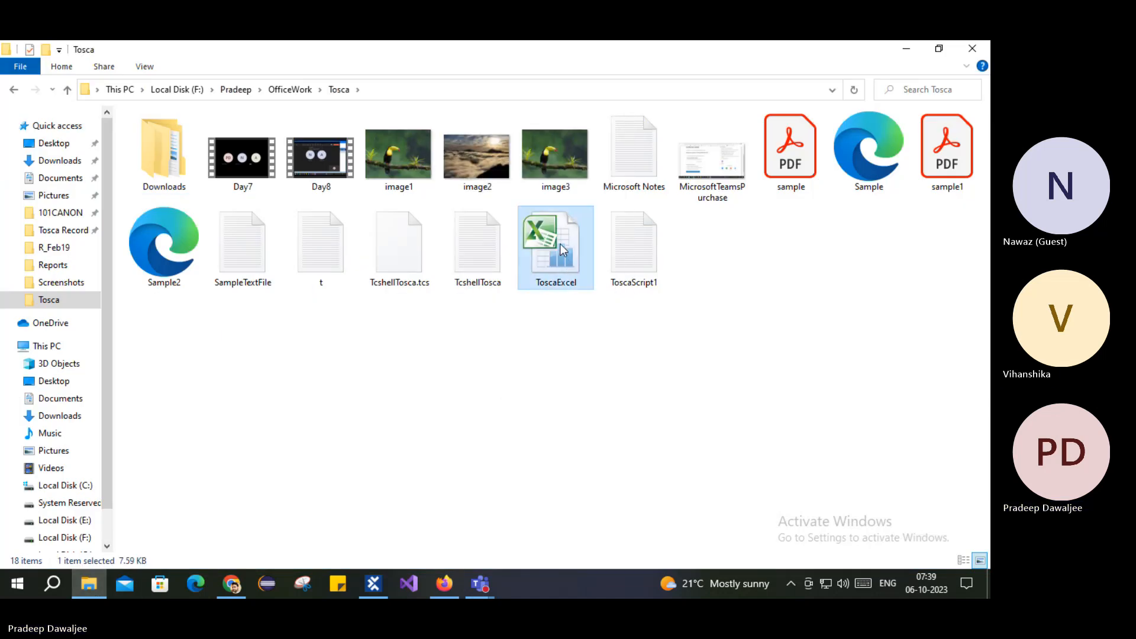
pyautogui.rightClick(560, 245)
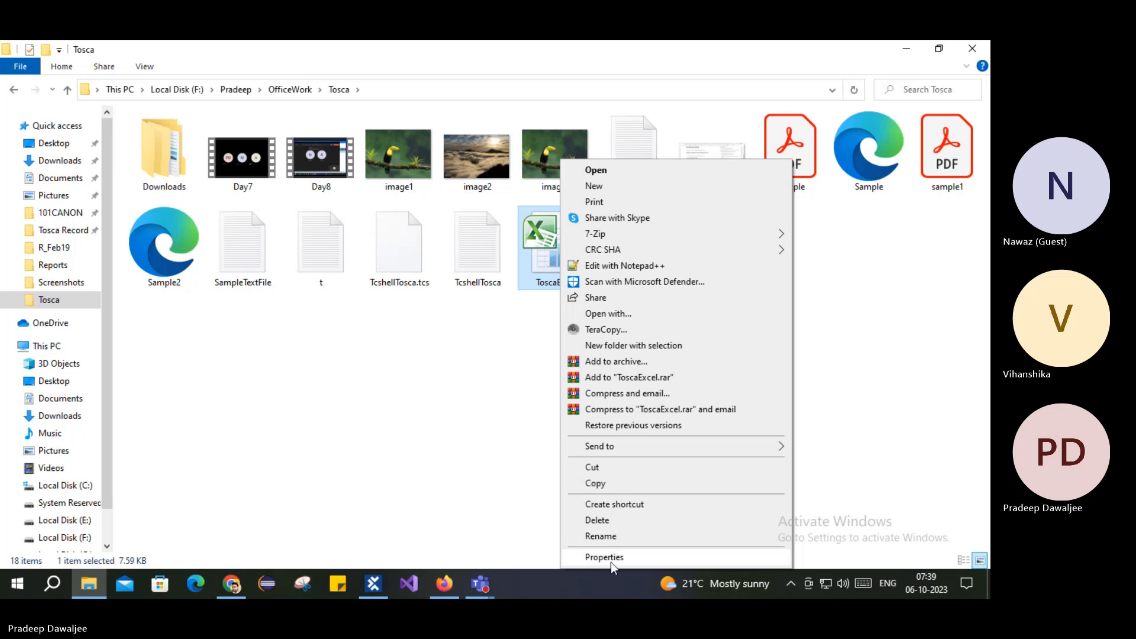
pyautogui.click(610, 559)
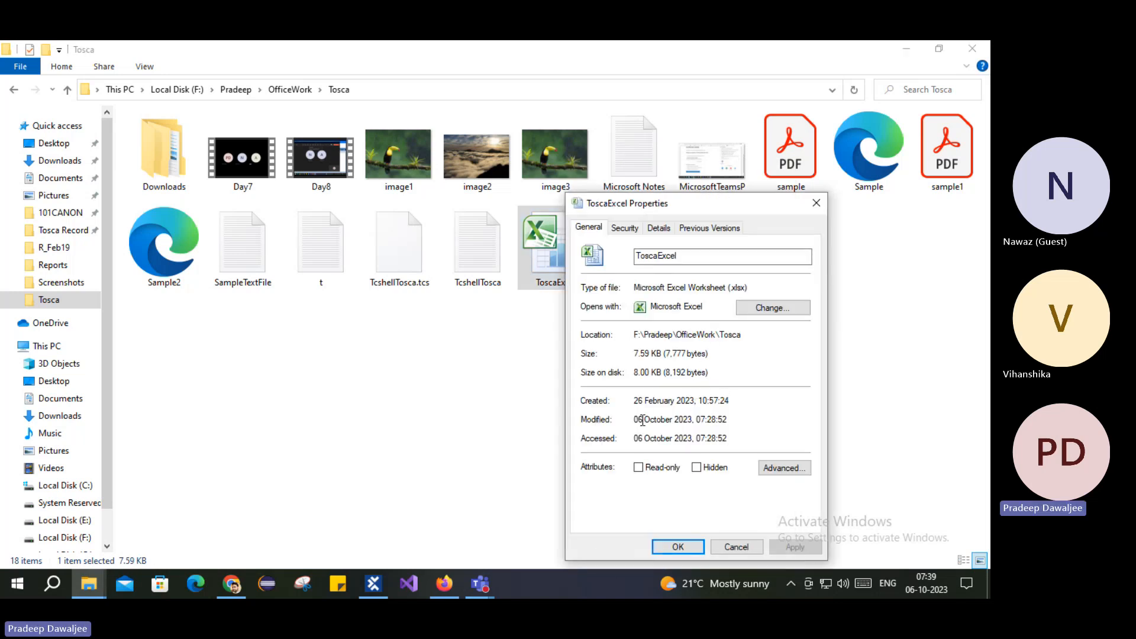
pyautogui.moveTo(704, 420); pyautogui.dragTo(729, 420)
pyautogui.click(678, 547)
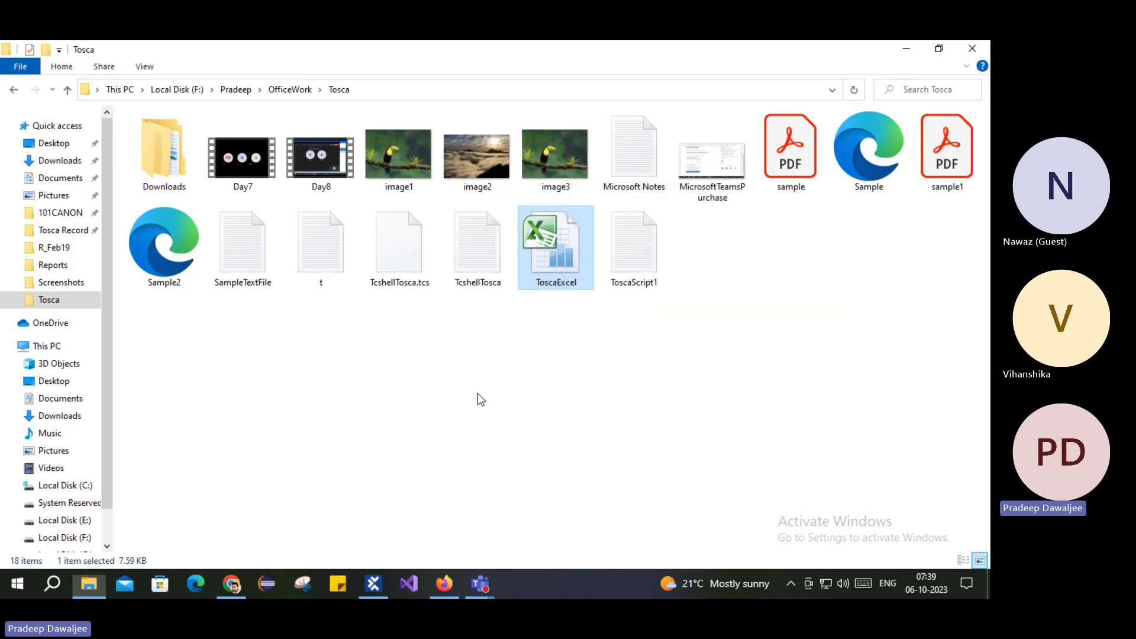
pyautogui.click(374, 584)
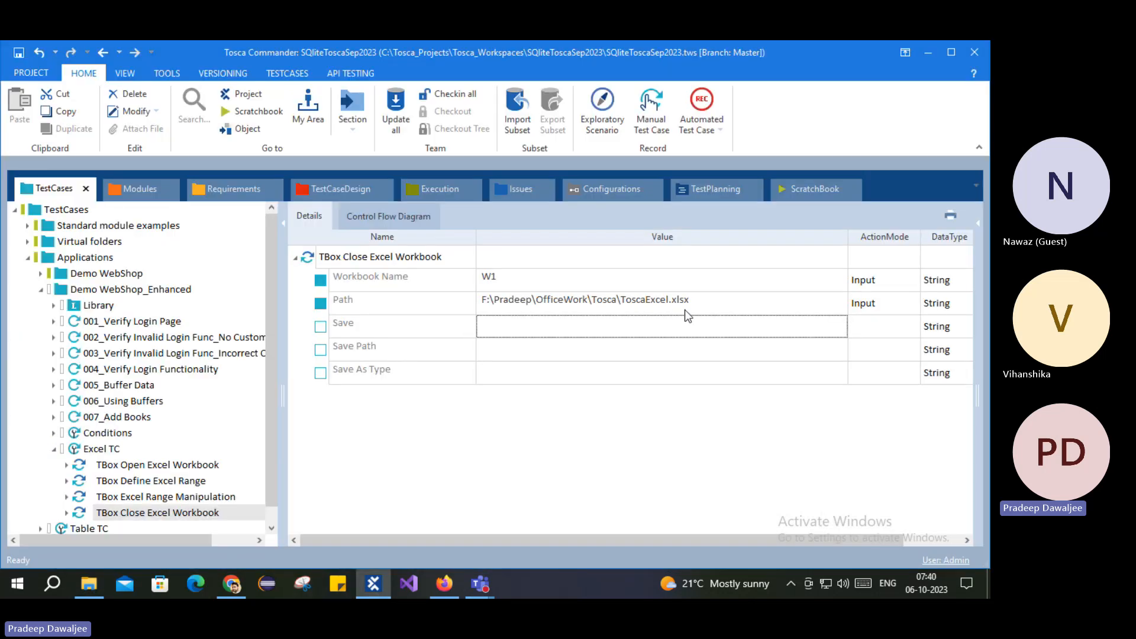
# Step: Set Close Excel Workbook's Save parameter to True and select the Excel TC test case
pyautogui.click(658, 327)
pyautogui.click(824, 328)
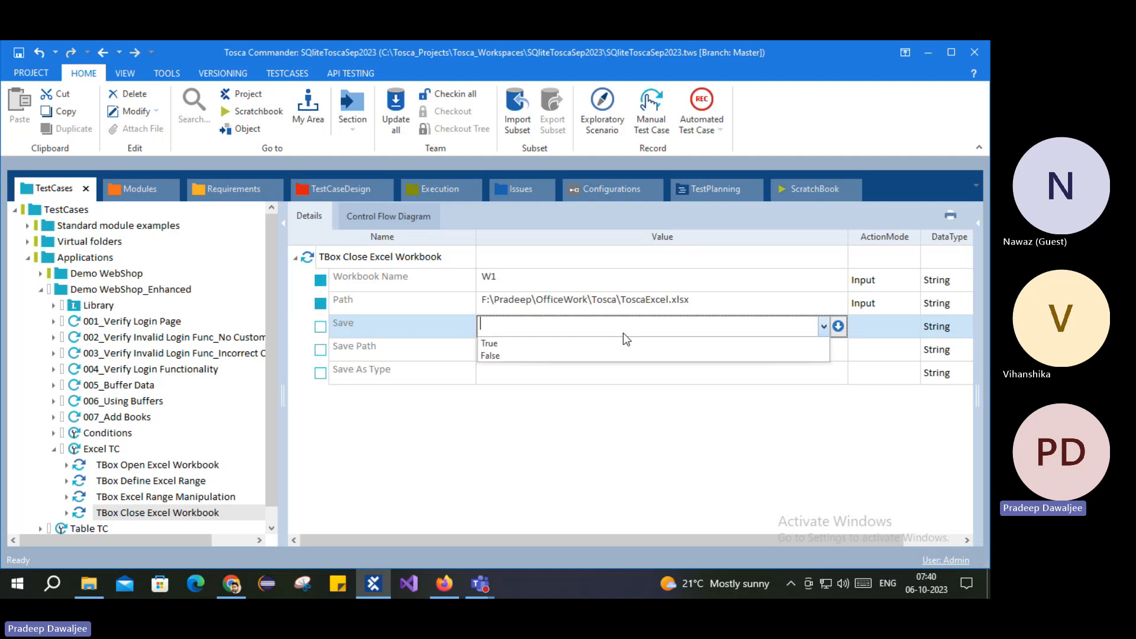
pyautogui.click(498, 344)
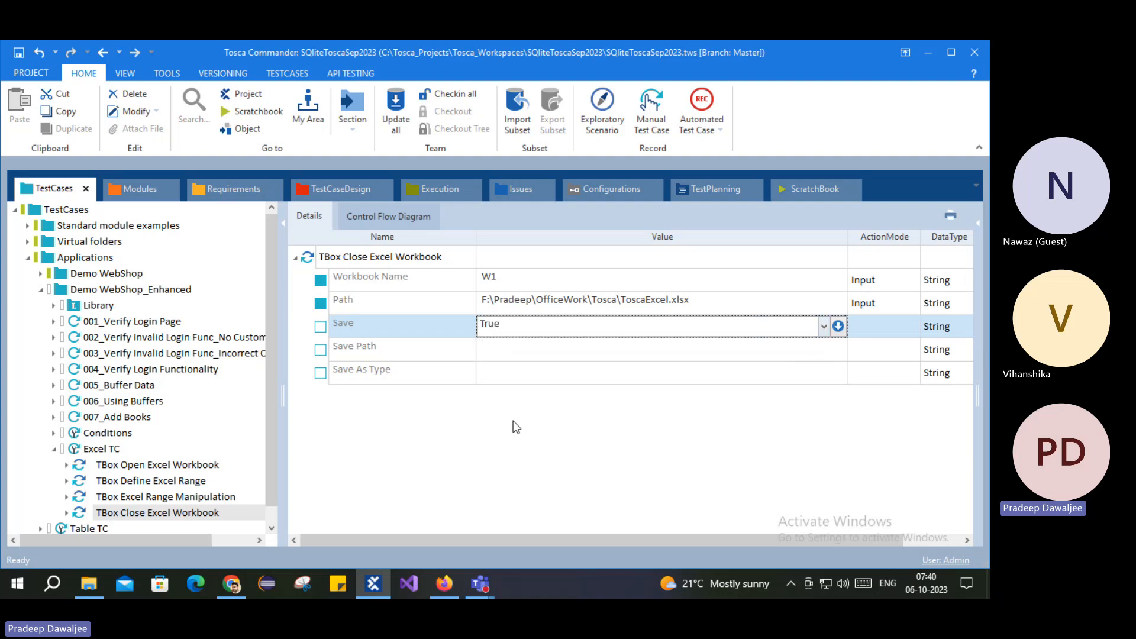
pyautogui.click(567, 355)
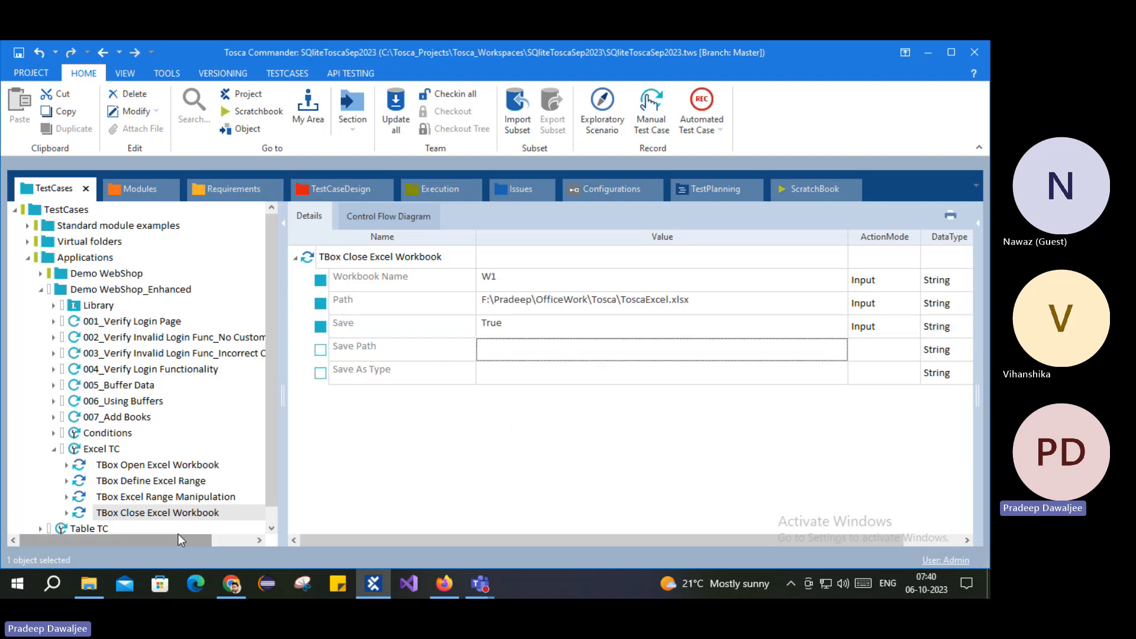
pyautogui.click(89, 451)
pyautogui.rightClick(89, 453)
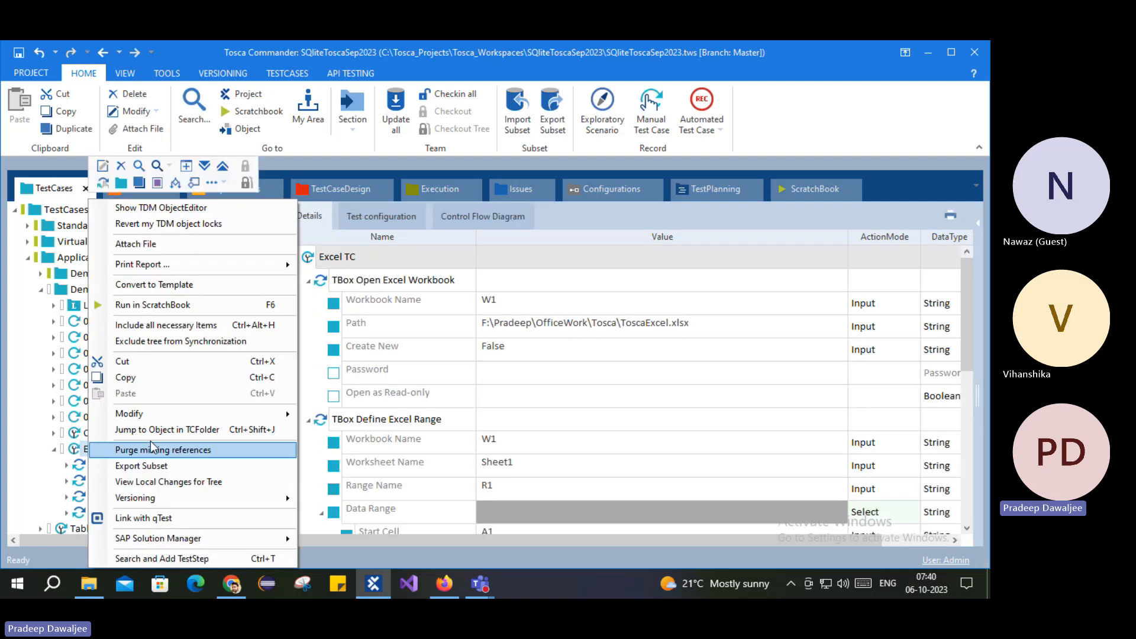
# Step: Run Excel TC in ScratchBook and expand Range Manipulation > Data Table > $1 to see DataFromExcel = 123
pyautogui.click(178, 303)
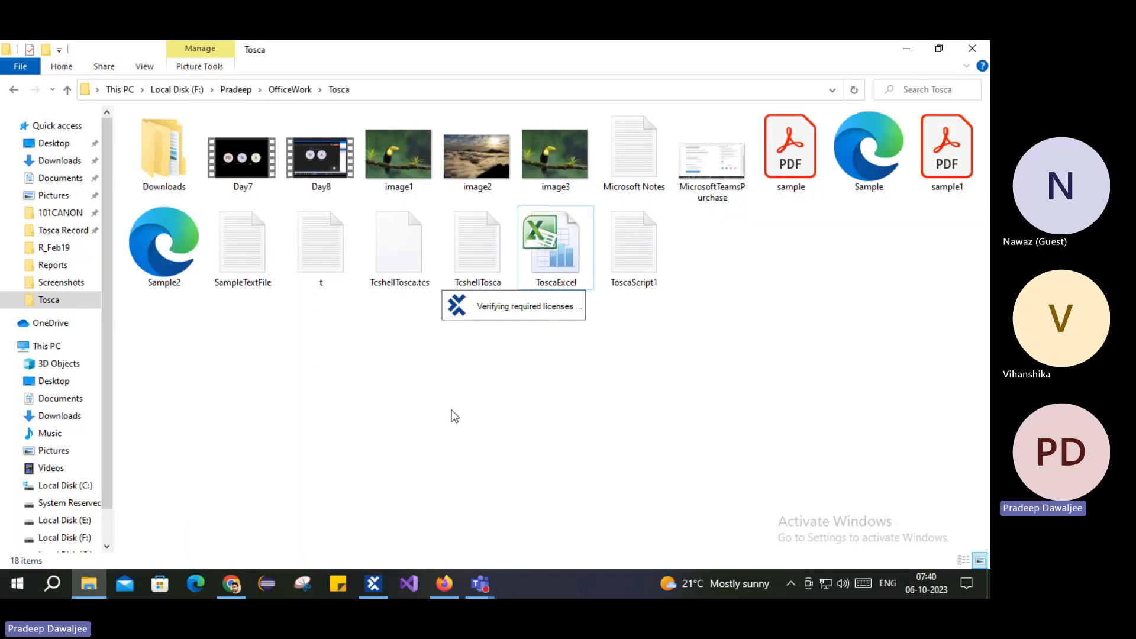
pyautogui.click(239, 255)
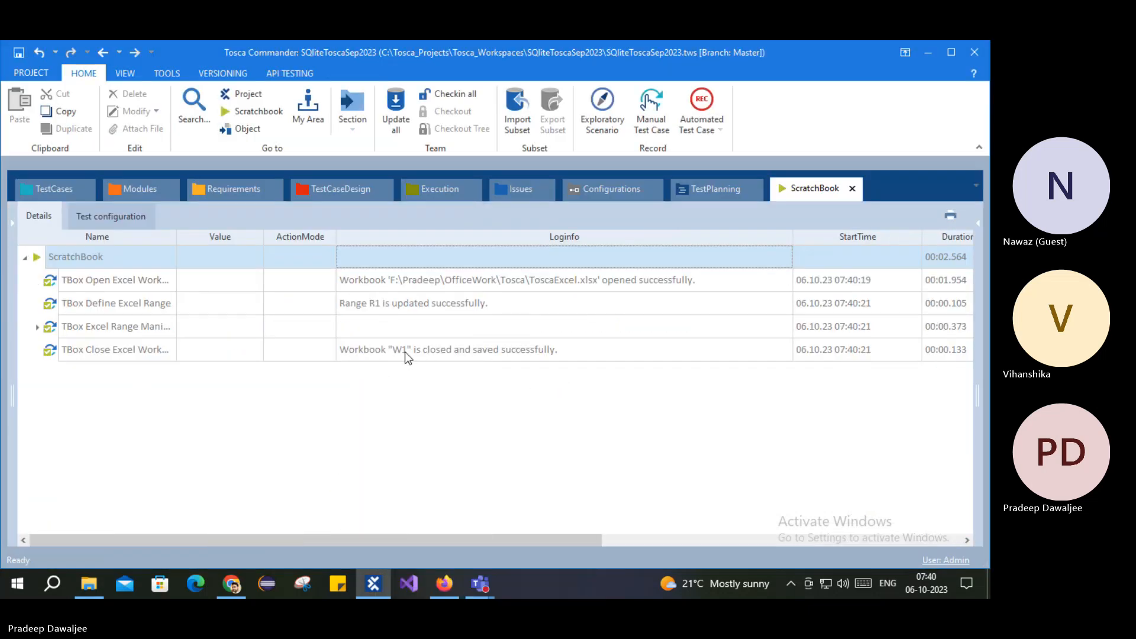
pyautogui.click(51, 284)
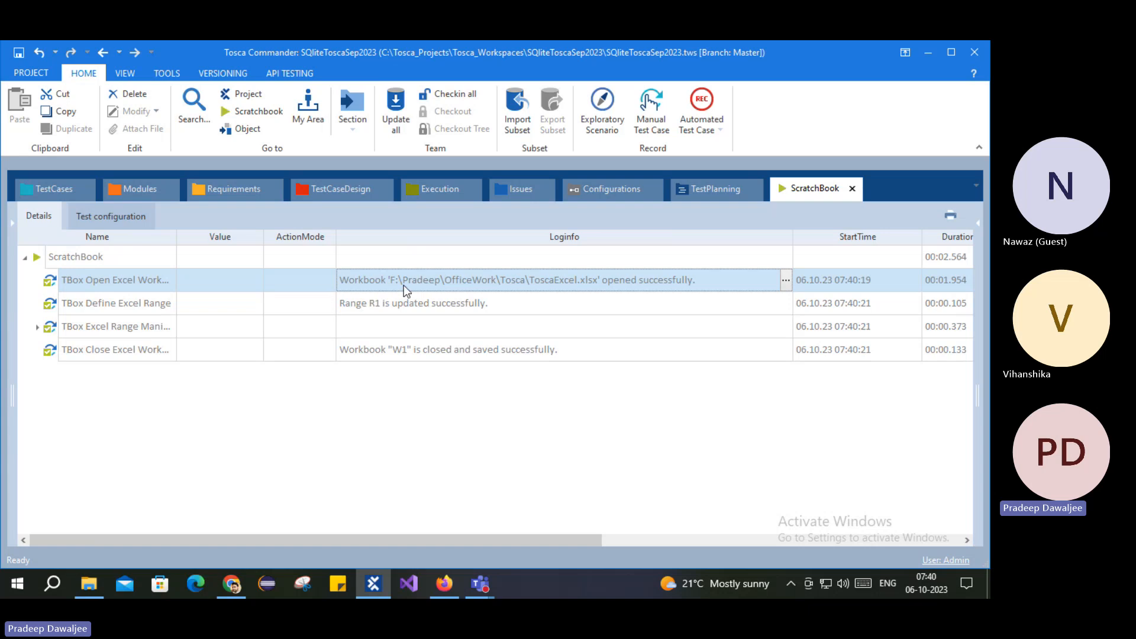
pyautogui.click(115, 303)
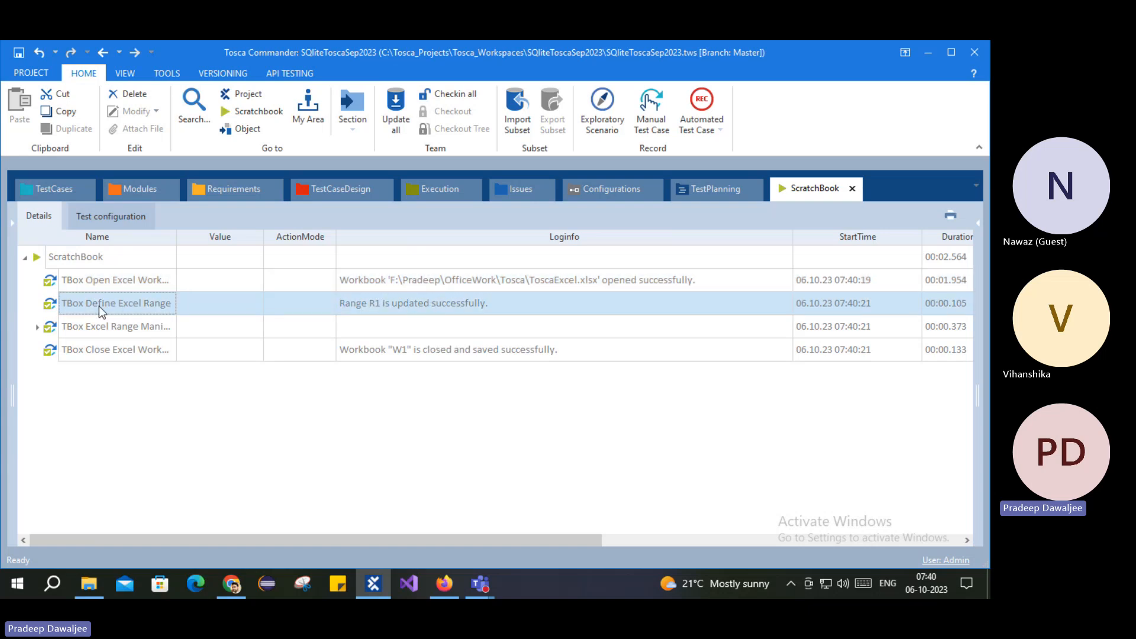
pyautogui.click(38, 327)
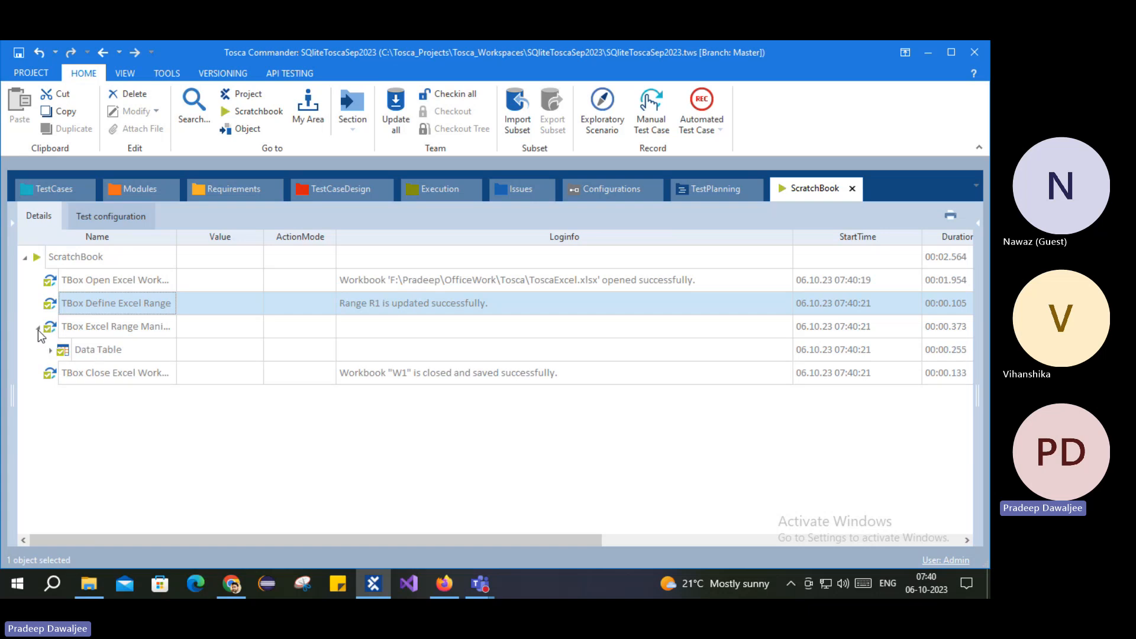
pyautogui.click(50, 350)
pyautogui.click(64, 373)
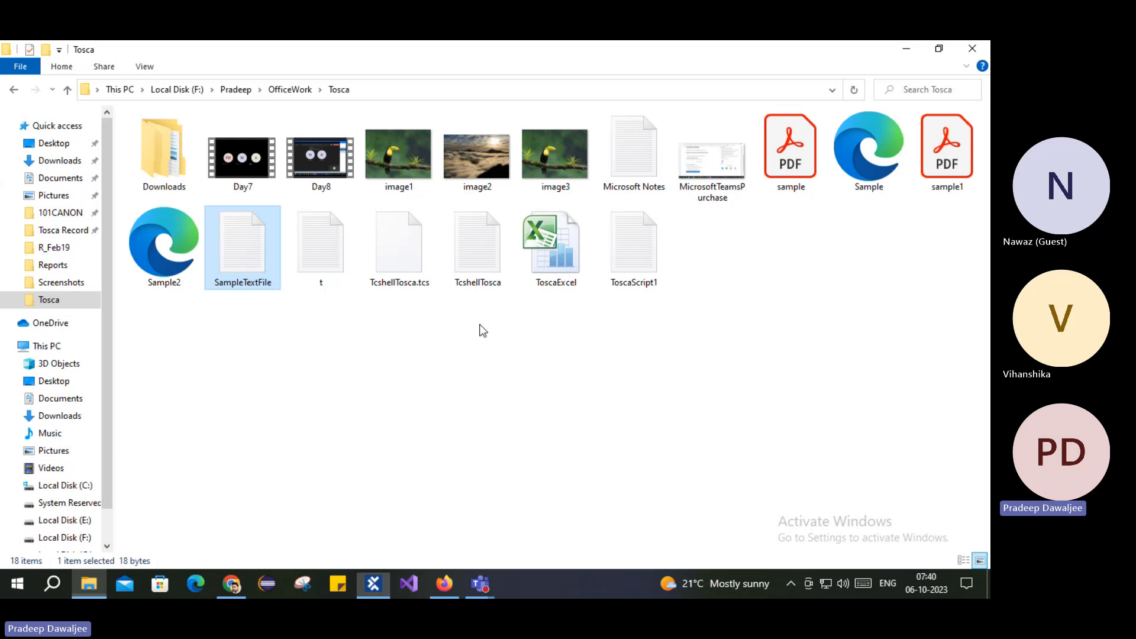
# Step: Verify ToscaExcel now shows Modified 07:40:21 in its properties, then reopen the workbook
pyautogui.click(89, 584)
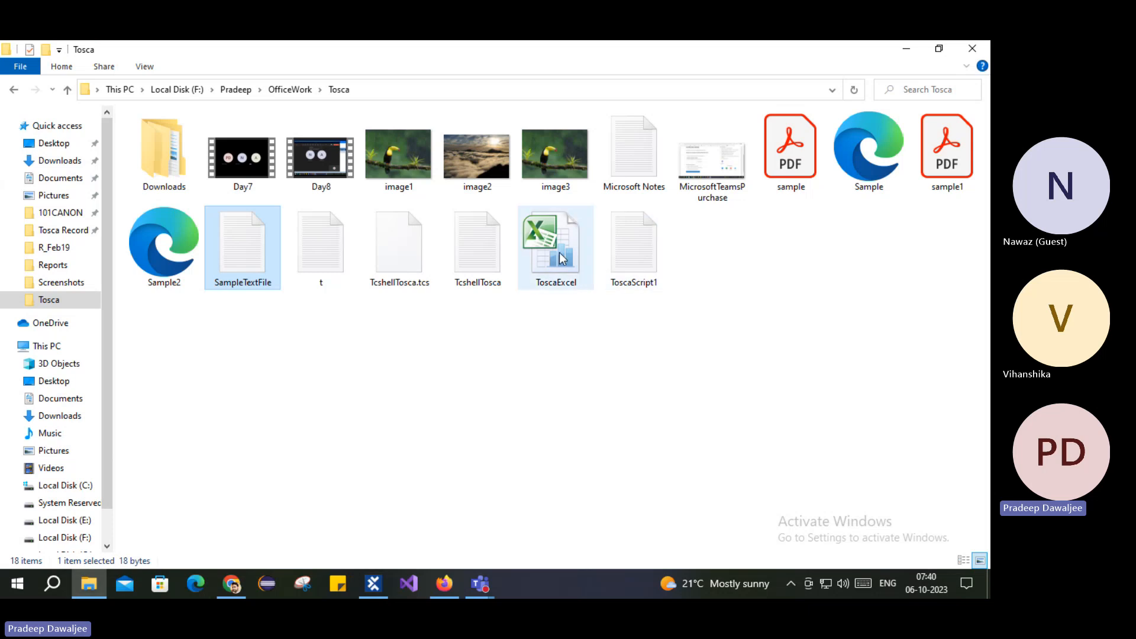
pyautogui.click(559, 255)
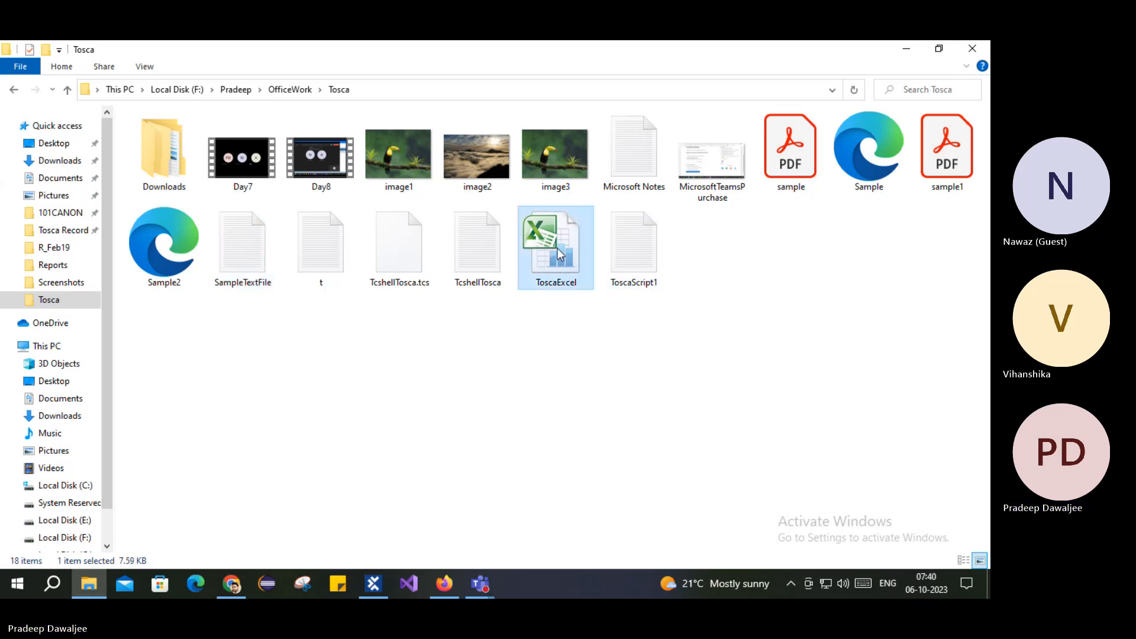
pyautogui.doubleClick(559, 254)
pyautogui.rightClick(607, 546)
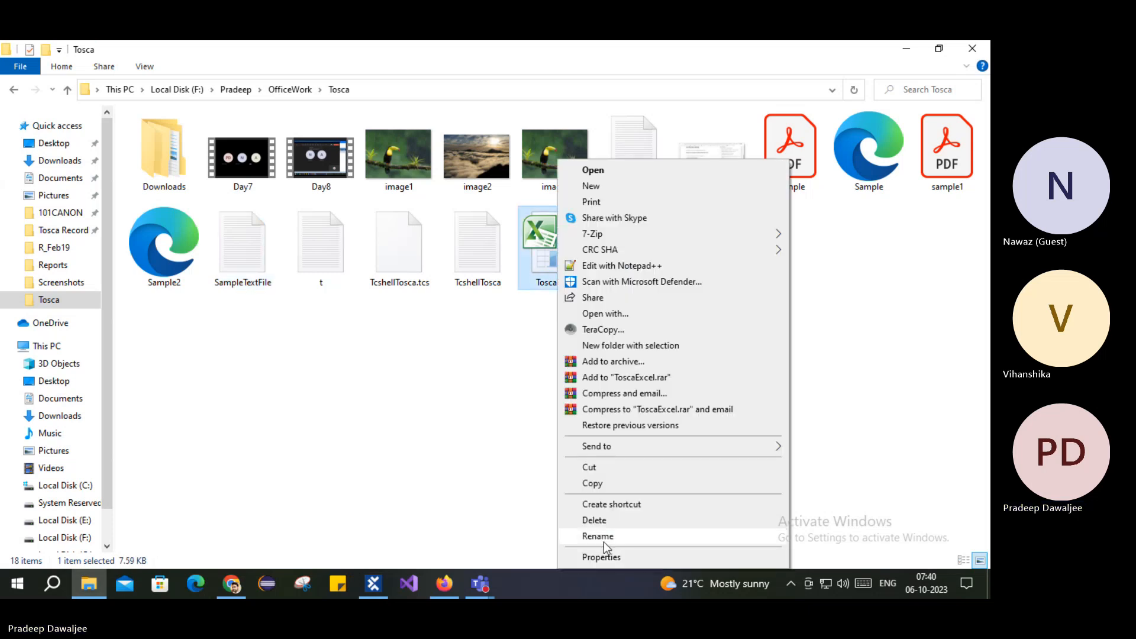
pyautogui.click(606, 555)
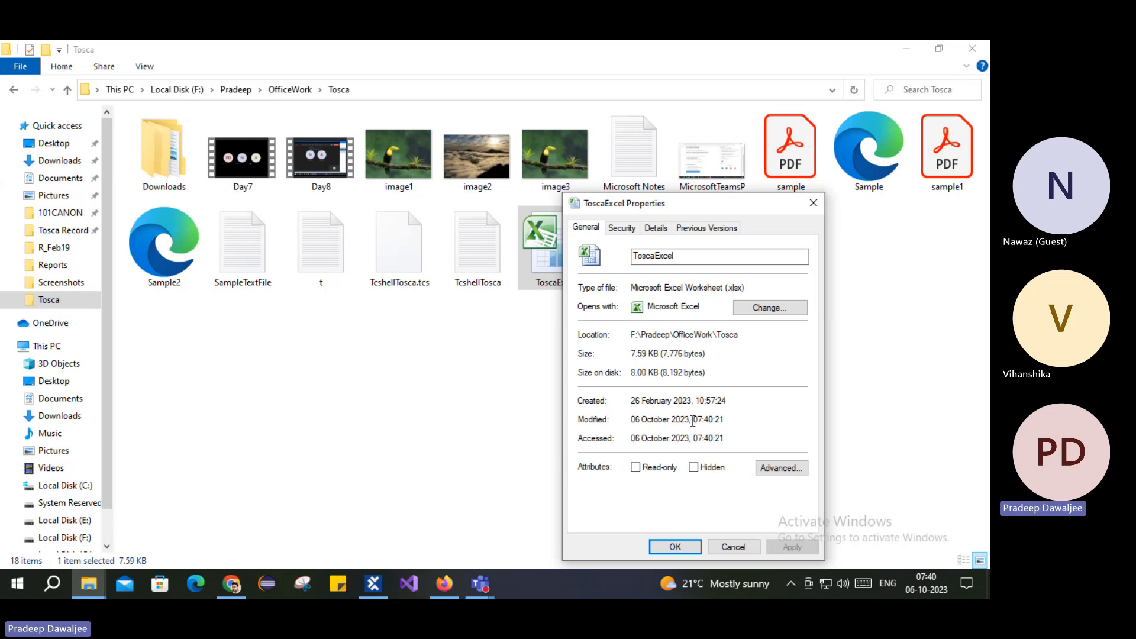
pyautogui.moveTo(693, 420); pyautogui.dragTo(718, 421)
pyautogui.click(677, 549)
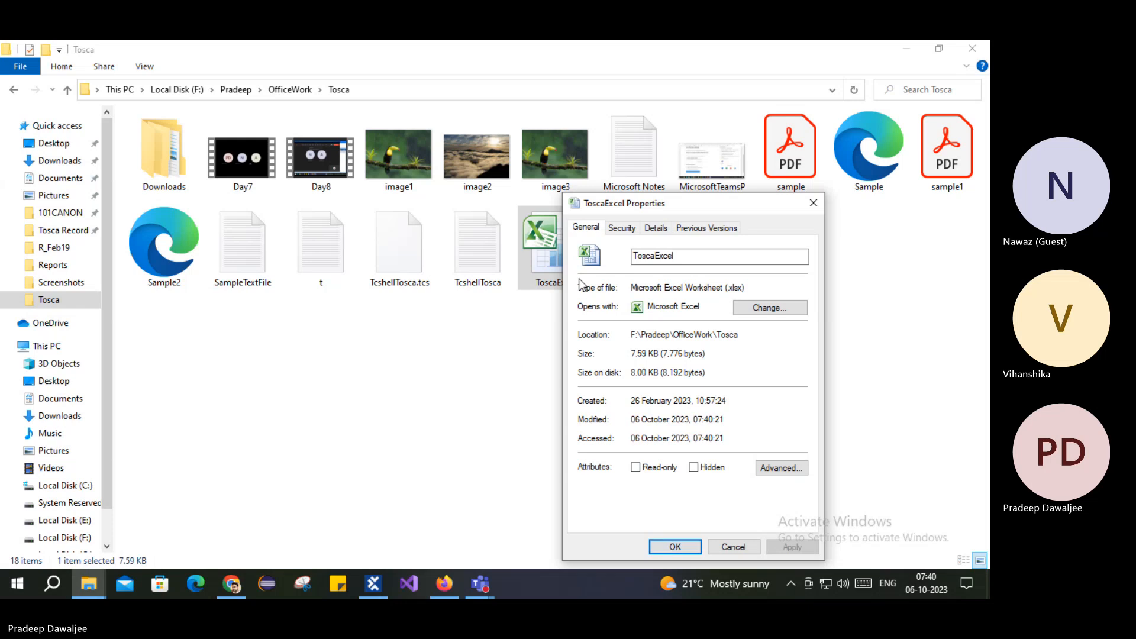
pyautogui.click(668, 548)
pyautogui.doubleClick(540, 261)
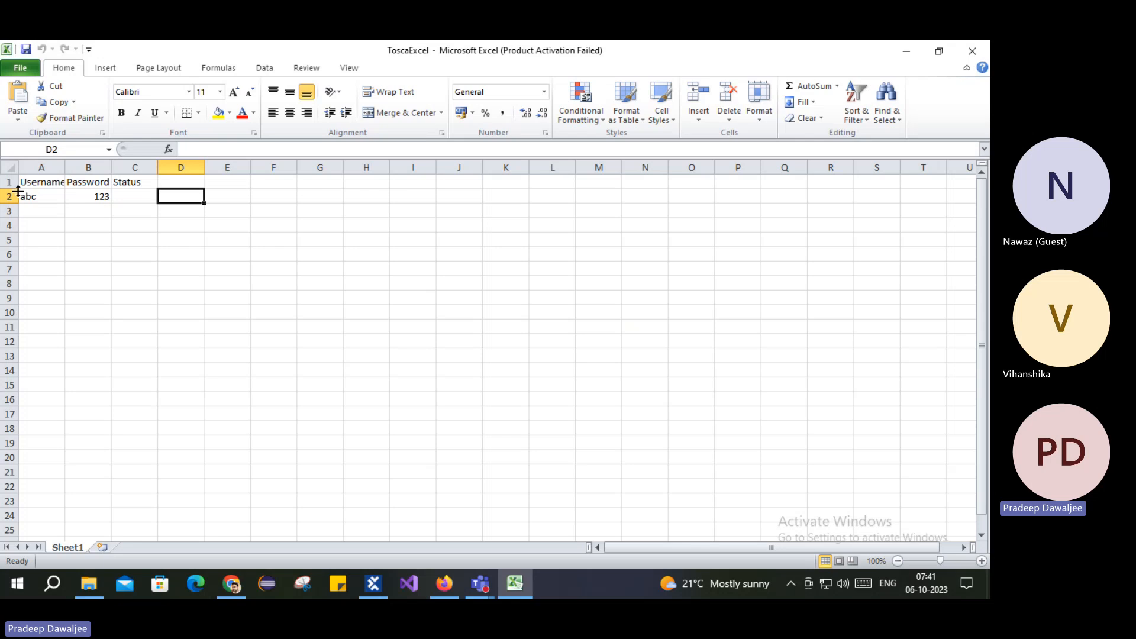
# Step: Dismiss the activation prompt, enter a new username in A3 and password in B3, then close Excel
pyautogui.click(646, 451)
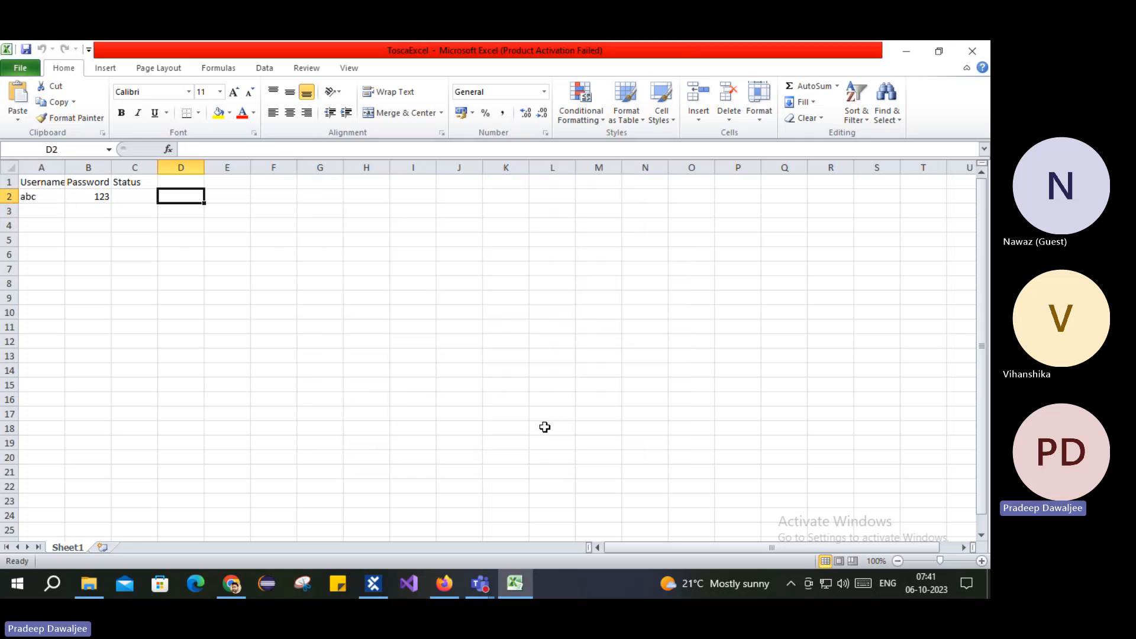
pyautogui.click(89, 200)
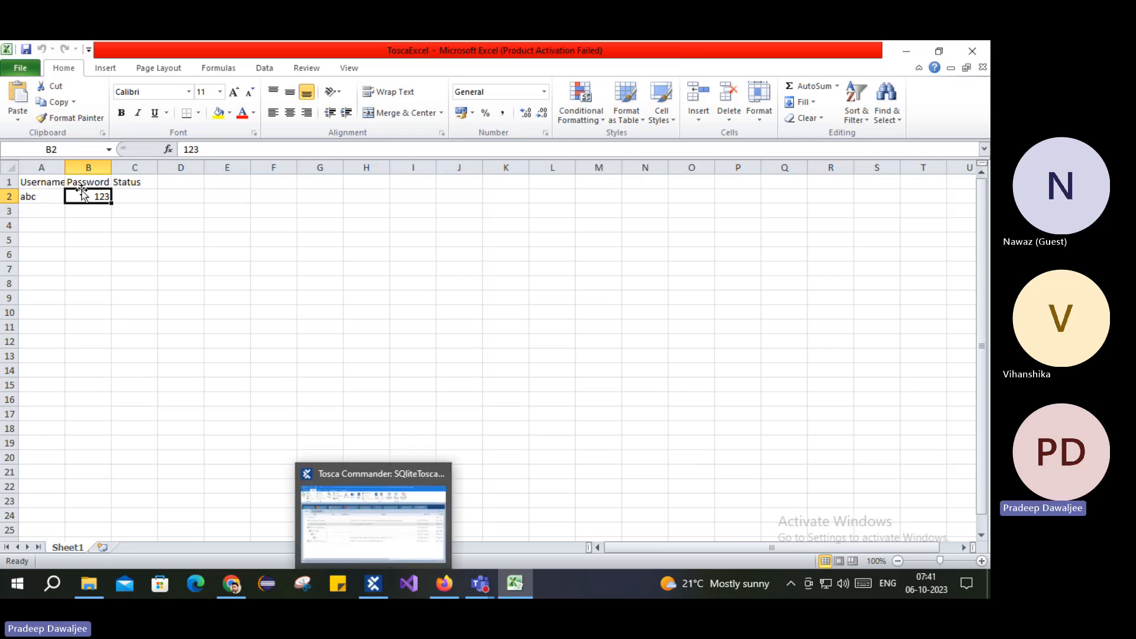
pyautogui.click(47, 211)
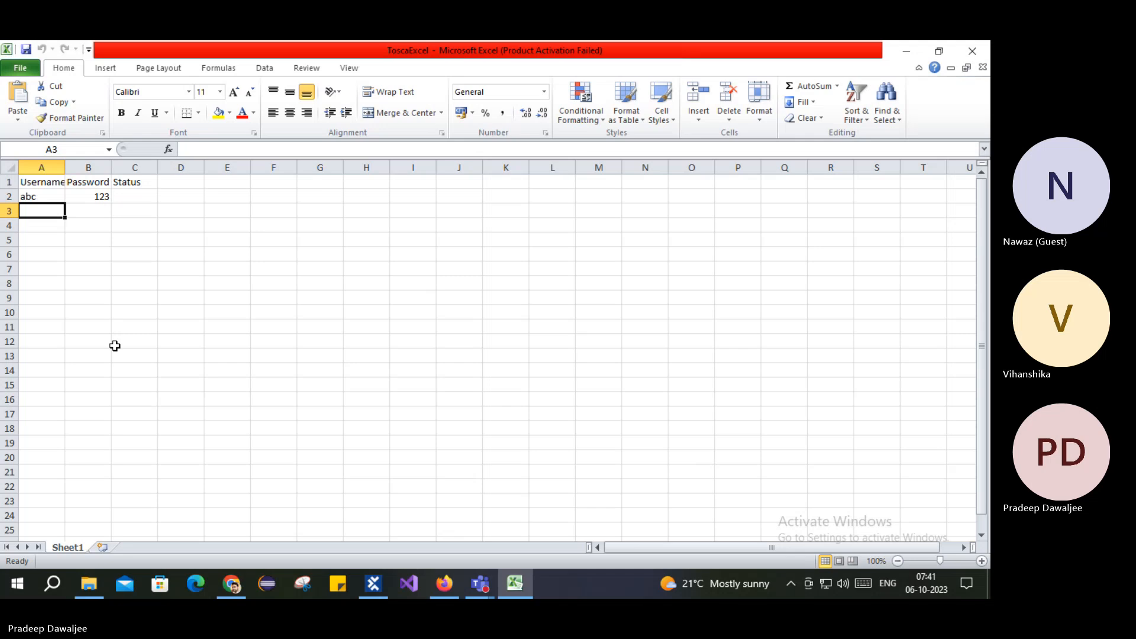
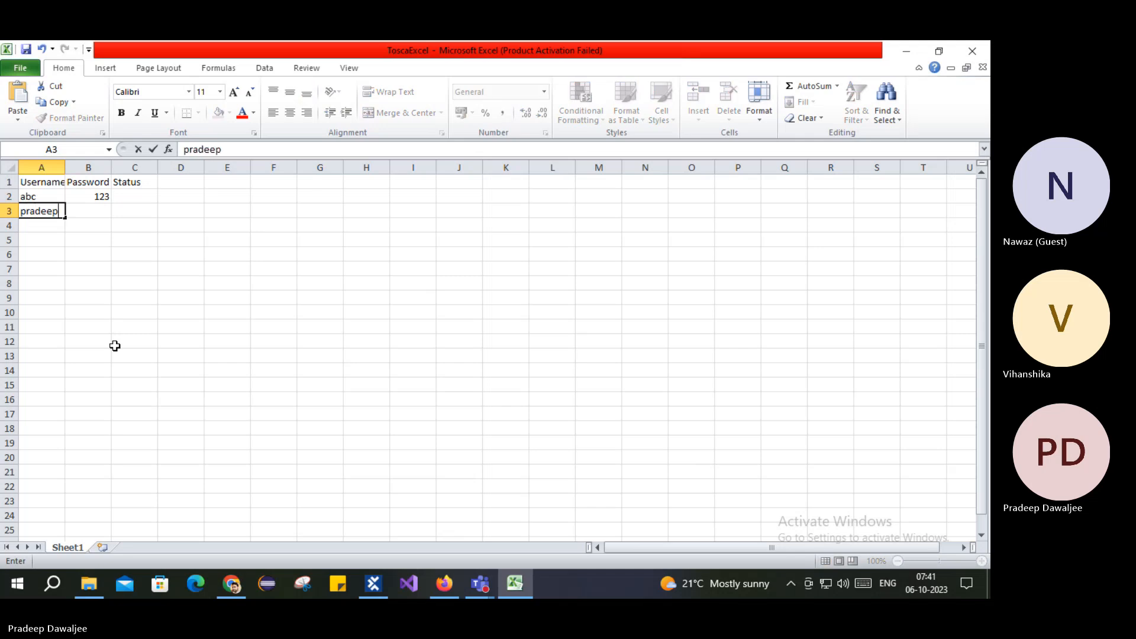
pyautogui.press('Tab')
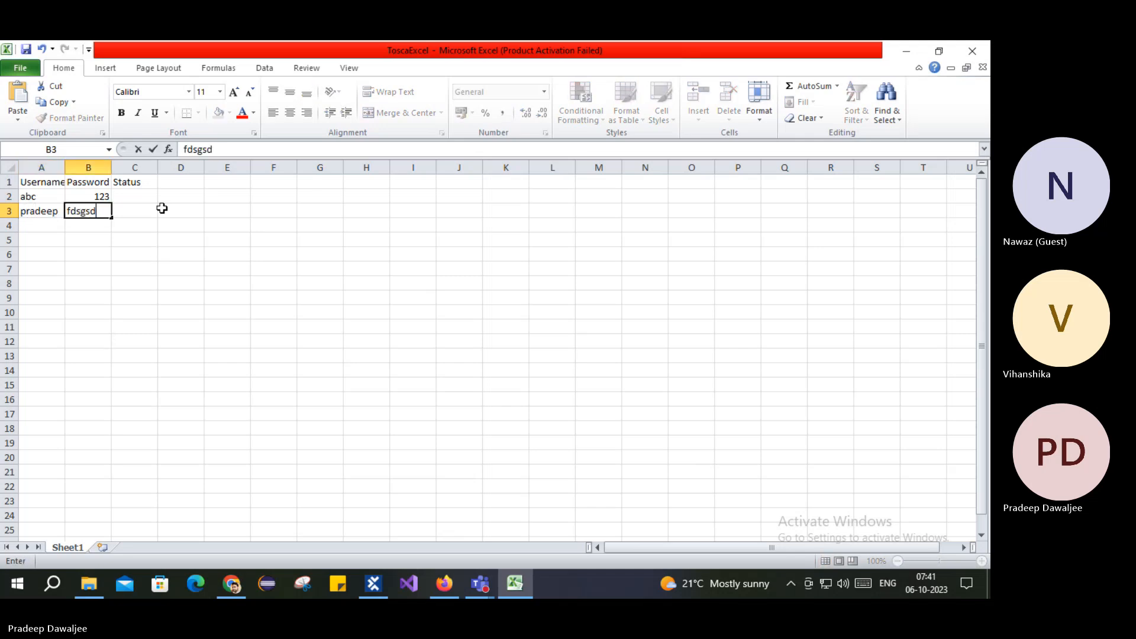
pyautogui.press('Tab')
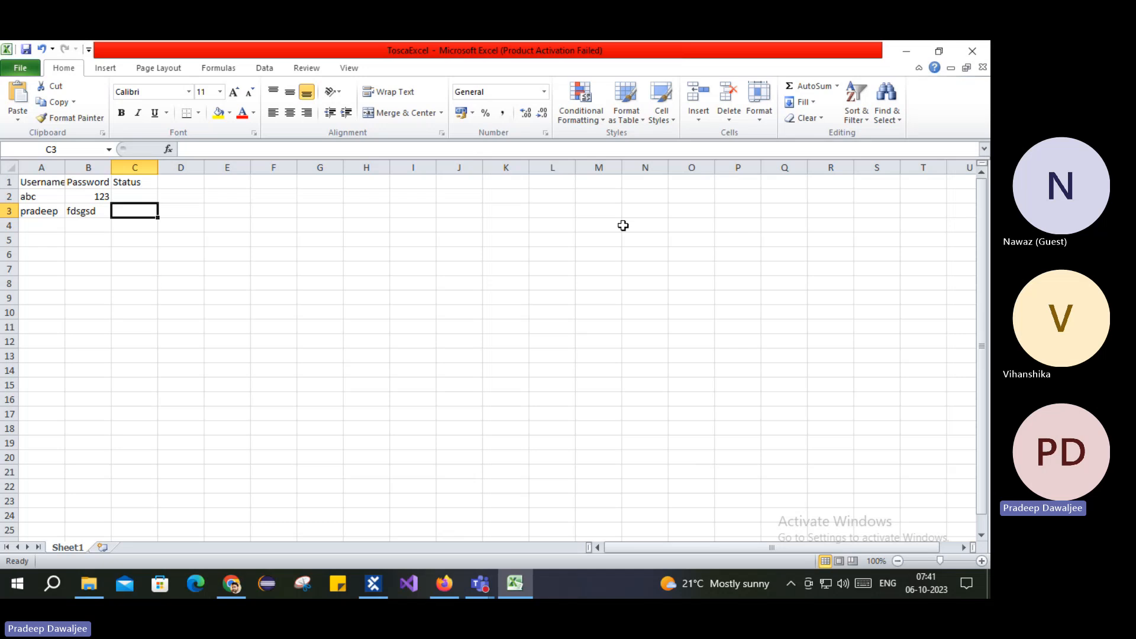
pyautogui.click(976, 53)
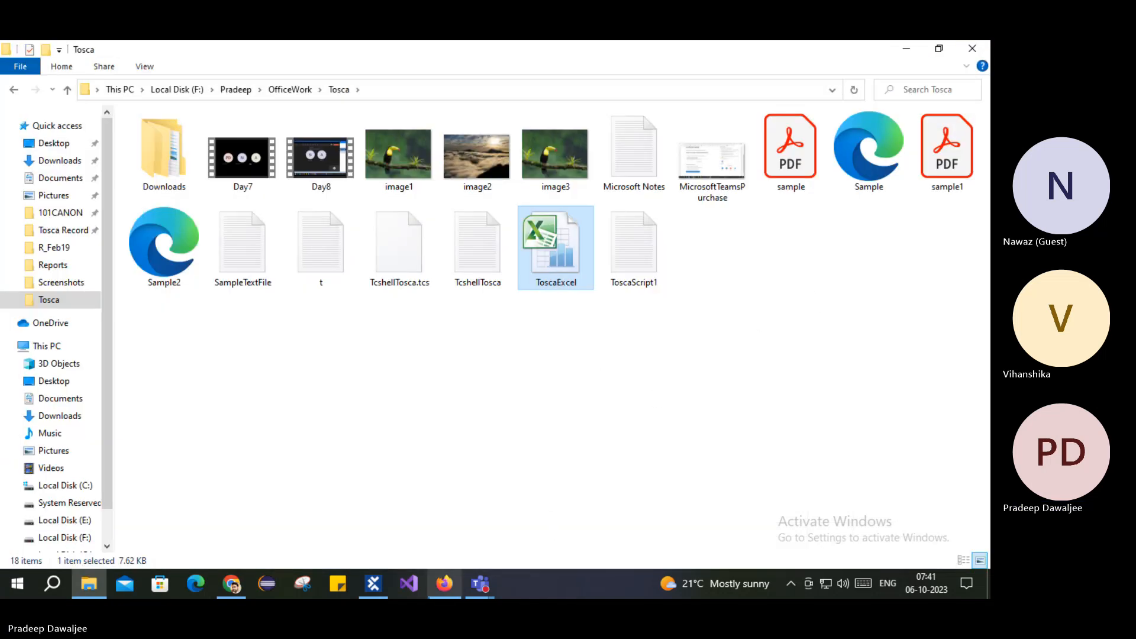
# Step: Return to Tosca Commander and open the Excel Range Manipulation step's data table entries
pyautogui.click(374, 585)
pyautogui.click(55, 189)
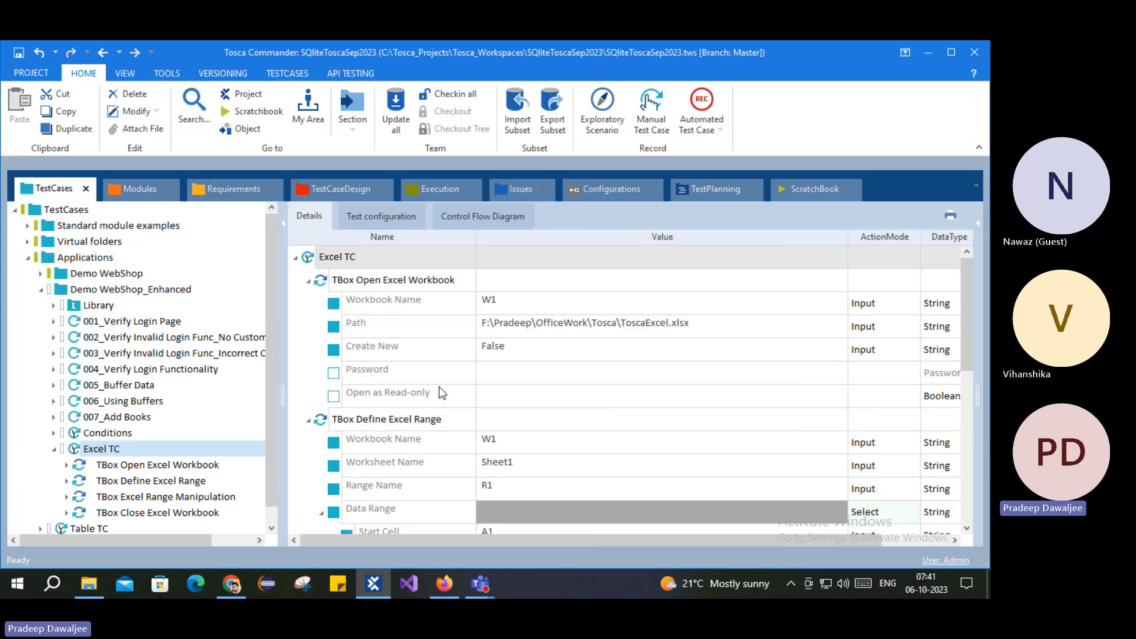
pyautogui.scroll(-1, 496, 434)
pyautogui.click(163, 496)
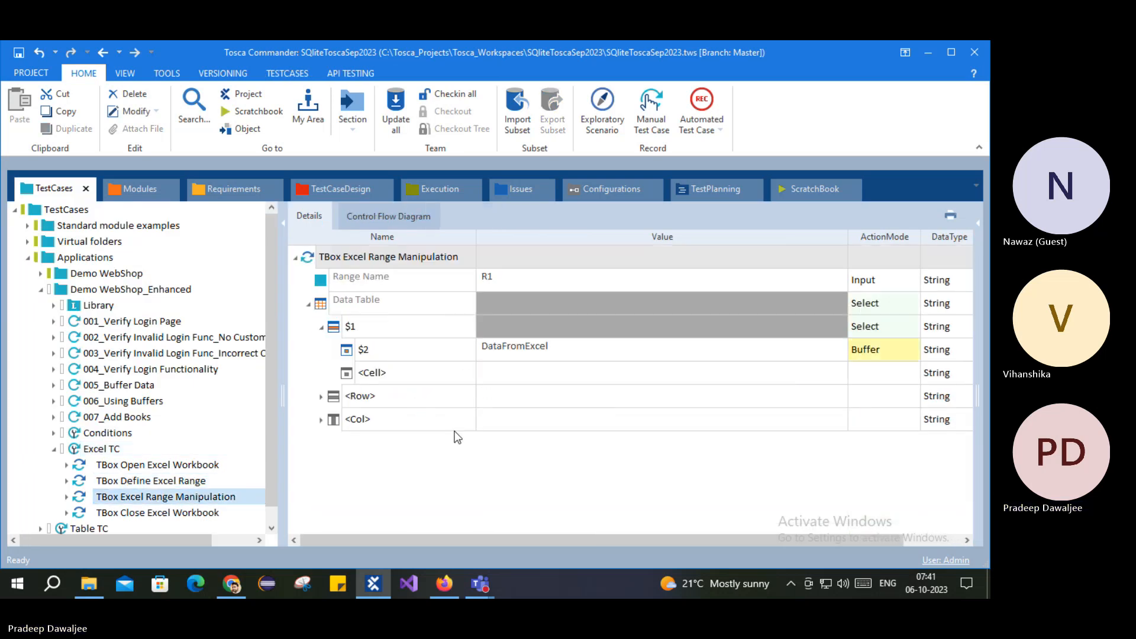
pyautogui.click(336, 329)
pyautogui.click(368, 350)
pyautogui.click(550, 353)
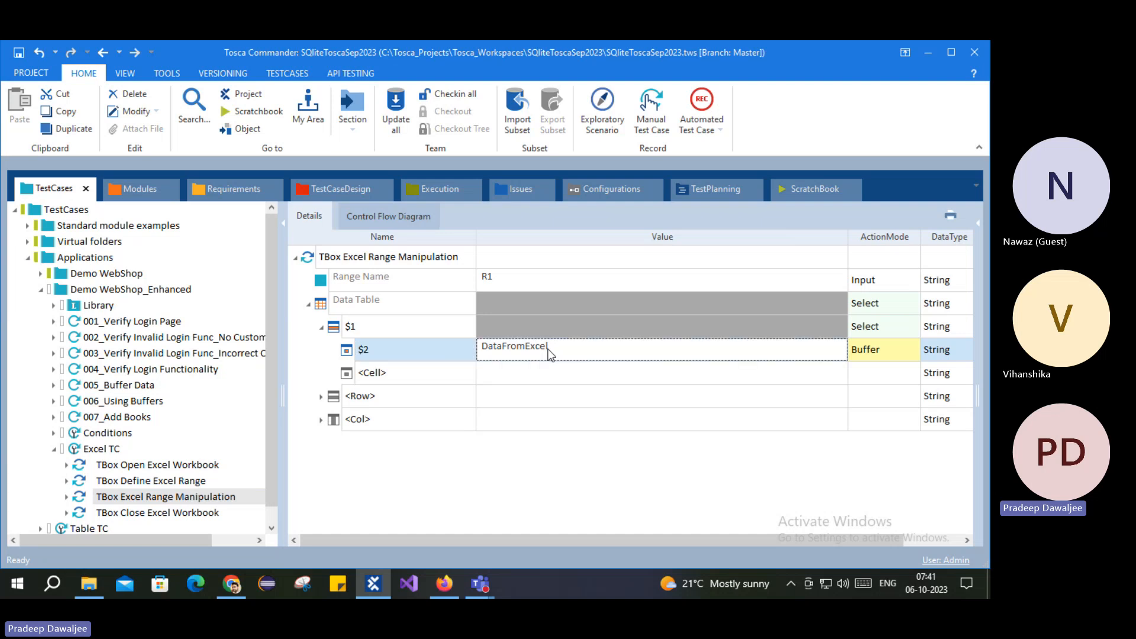
pyautogui.click(407, 374)
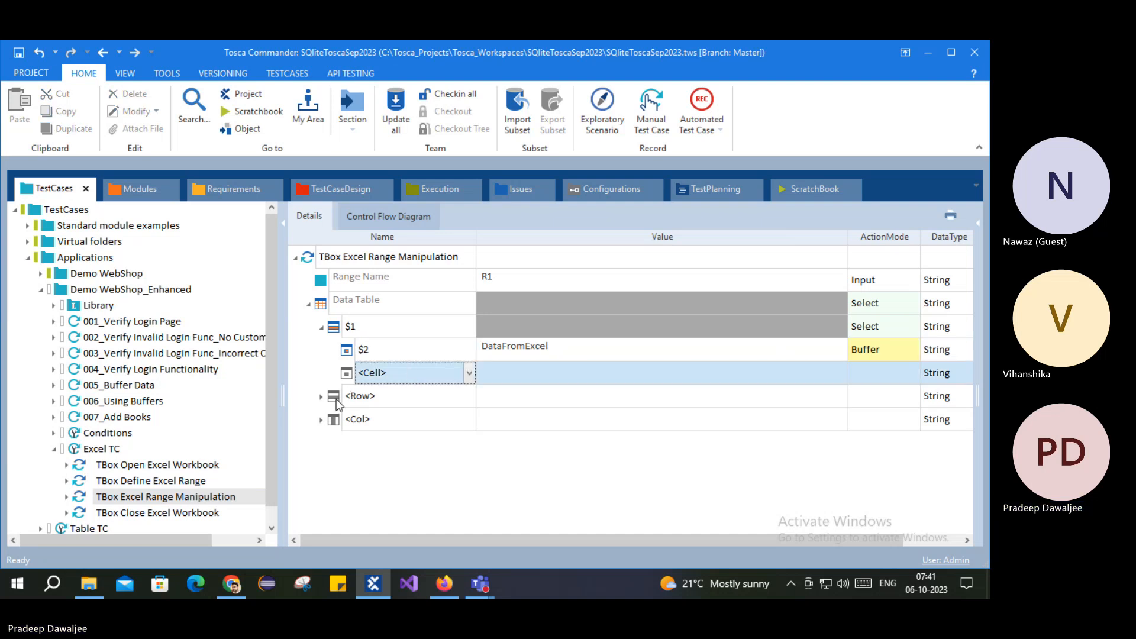
# Step: Add a new <Row> entry to the data table and name it $2
pyautogui.click(321, 396)
pyautogui.click(465, 404)
pyautogui.click(470, 397)
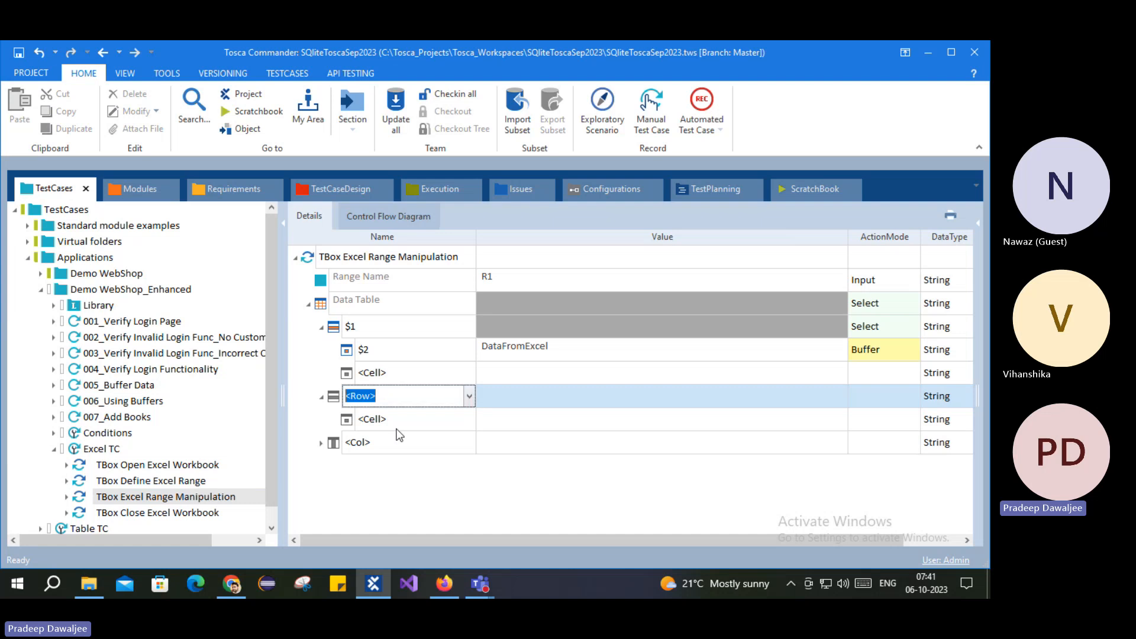
pyautogui.click(464, 400)
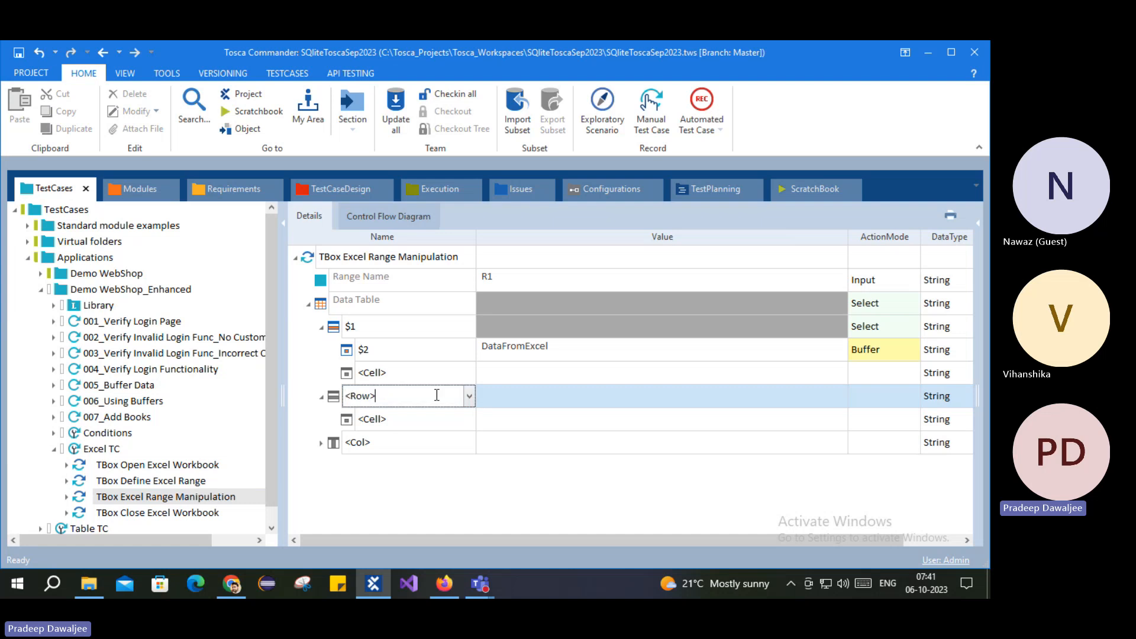
pyautogui.click(469, 397)
pyautogui.click(381, 418)
pyautogui.press('BackSpace')
pyautogui.write('2')
pyautogui.click(562, 399)
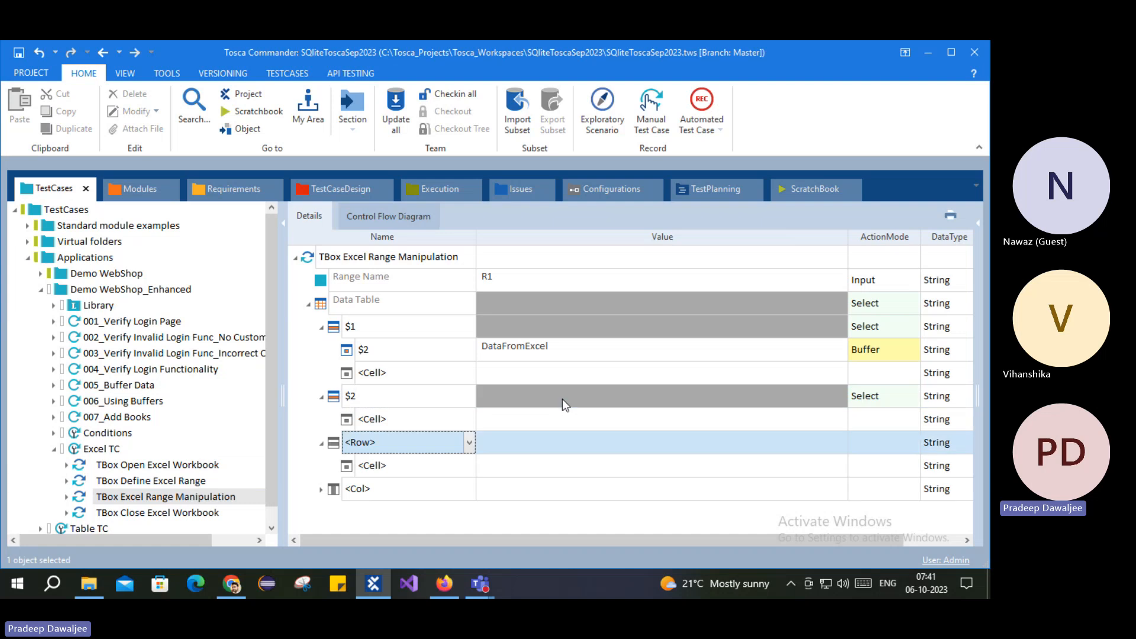
# Step: Point row $2's <Cell> at column $1 with ActionMode Buffer, and select Excel TC
pyautogui.click(785, 427)
pyautogui.click(459, 418)
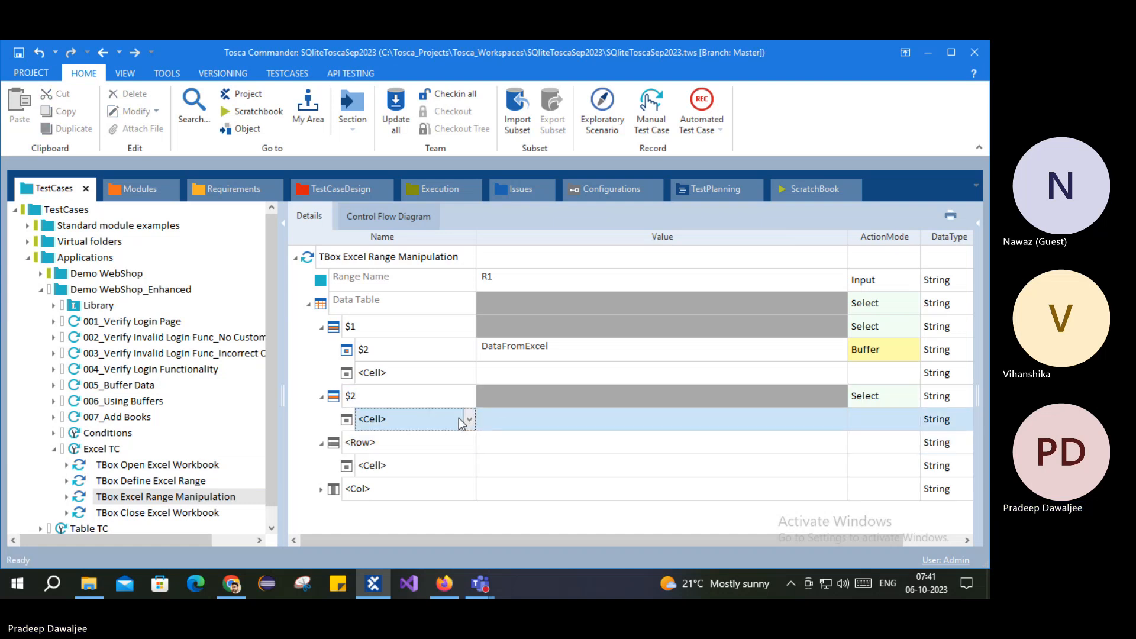
pyautogui.click(469, 419)
pyautogui.click(394, 440)
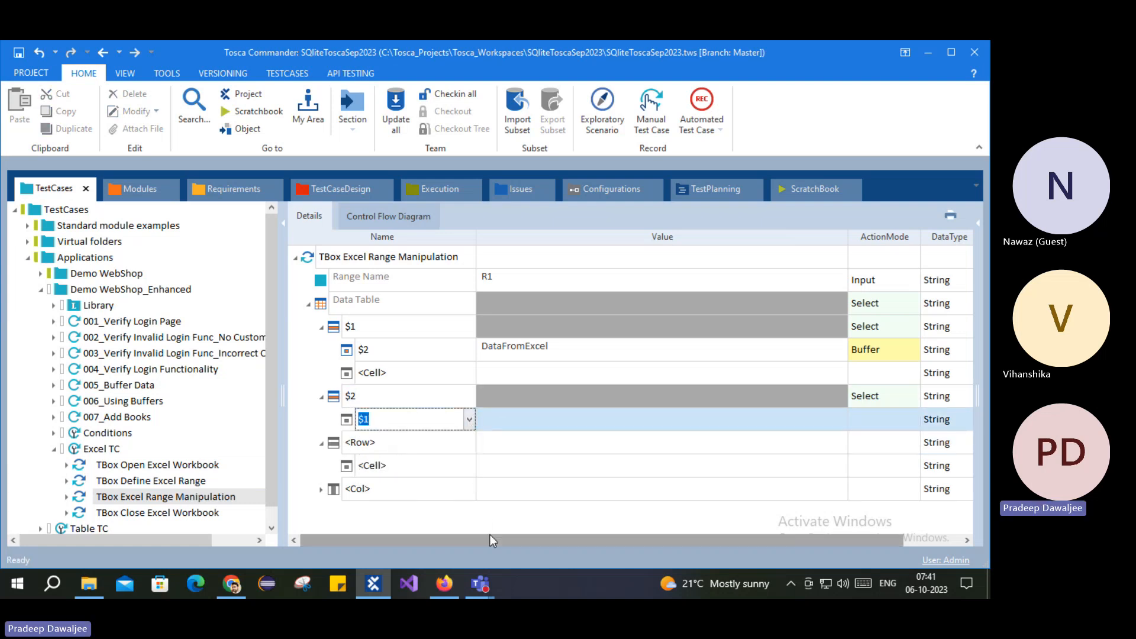
pyautogui.click(489, 516)
pyautogui.click(884, 418)
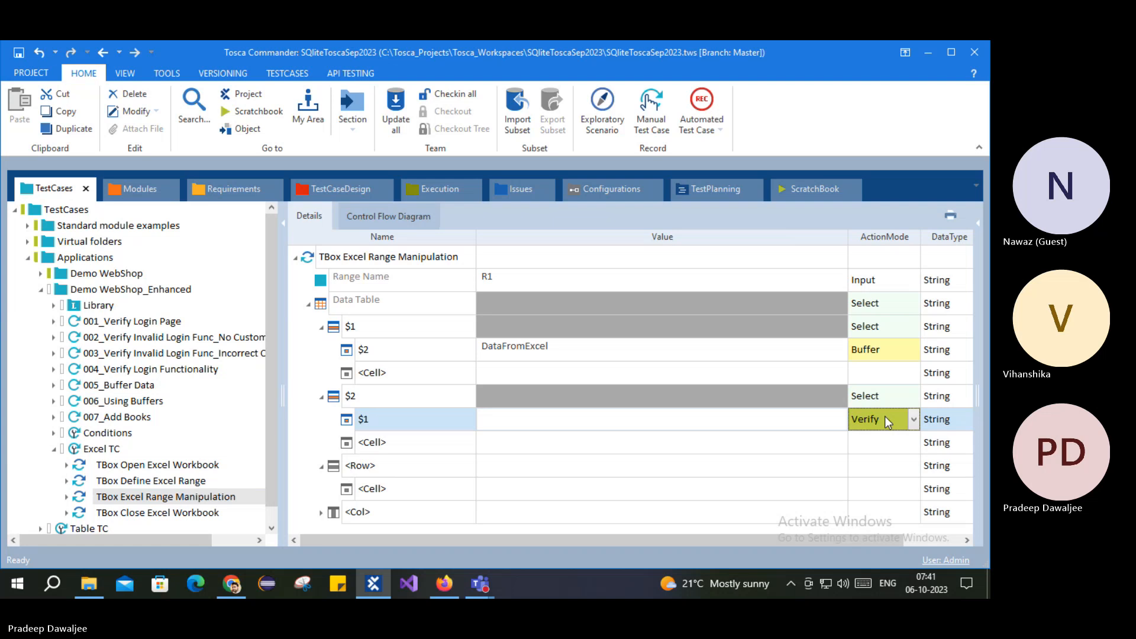
pyautogui.write('b')
pyautogui.click(303, 468)
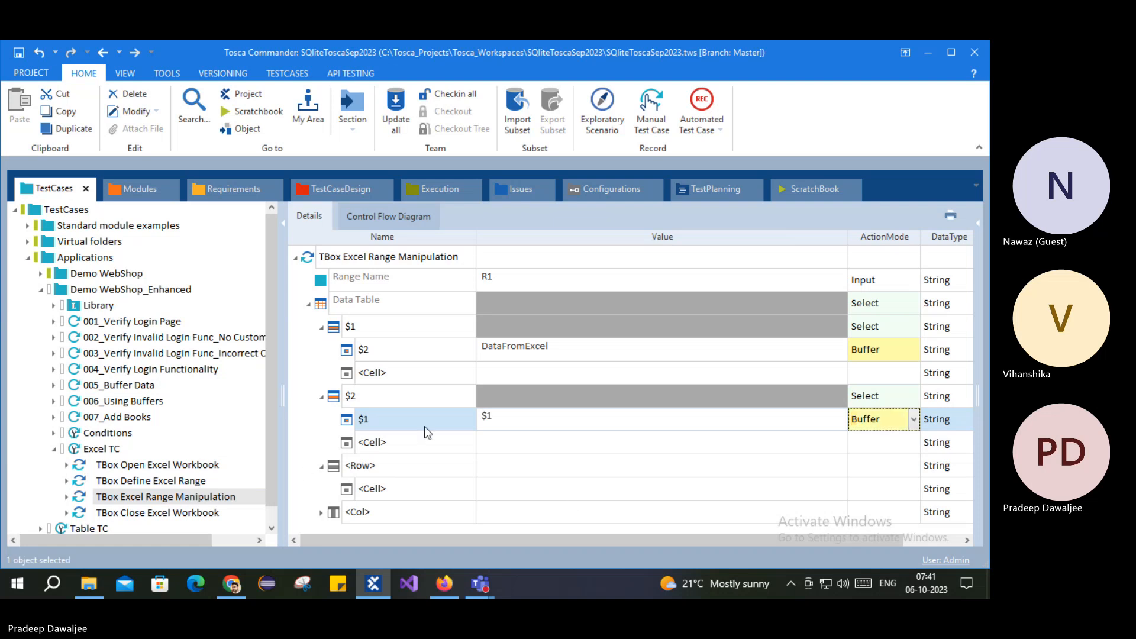
pyautogui.click(96, 448)
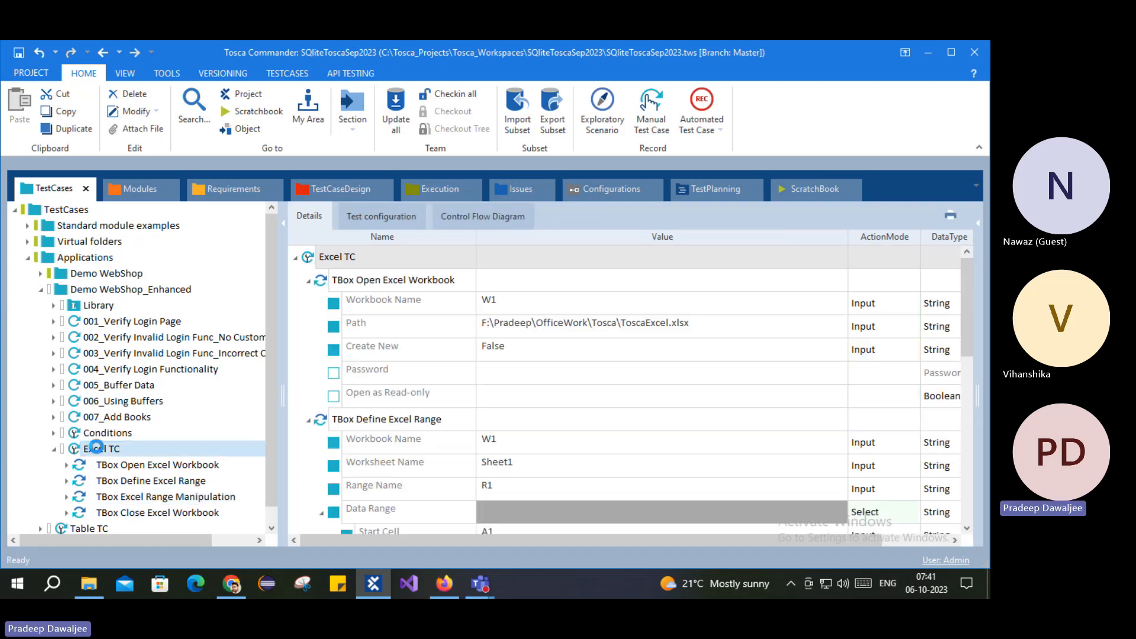
# Step: Run Excel TC in the ScratchBook and expand the Excel Range Manipulation log to check buffers
pyautogui.rightClick(96, 449)
pyautogui.click(215, 300)
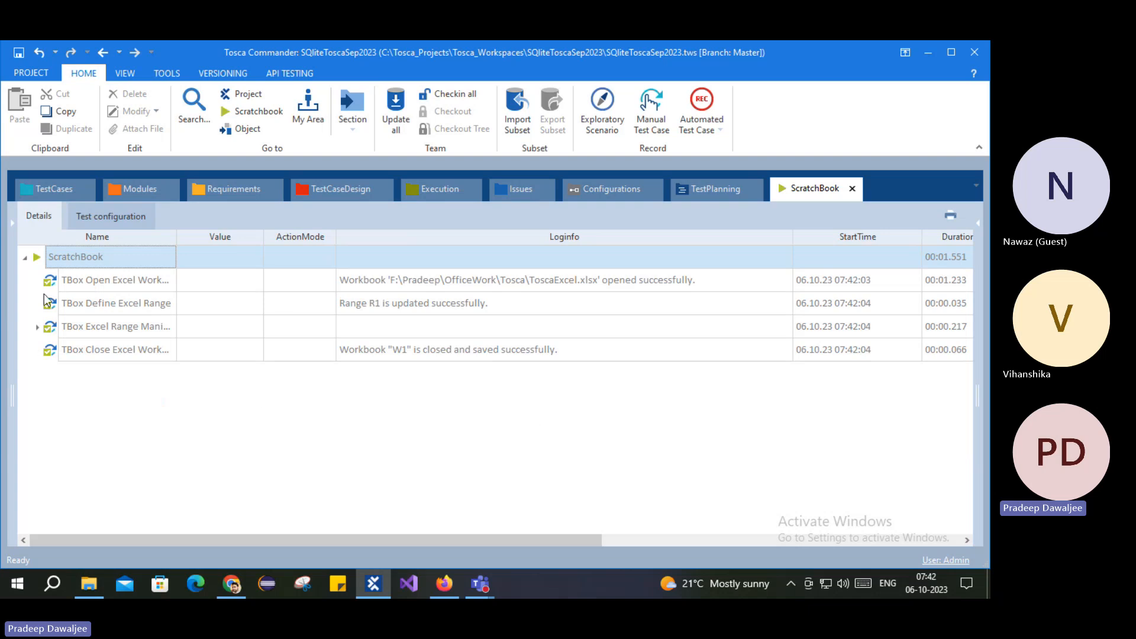
pyautogui.rightClick(68, 327)
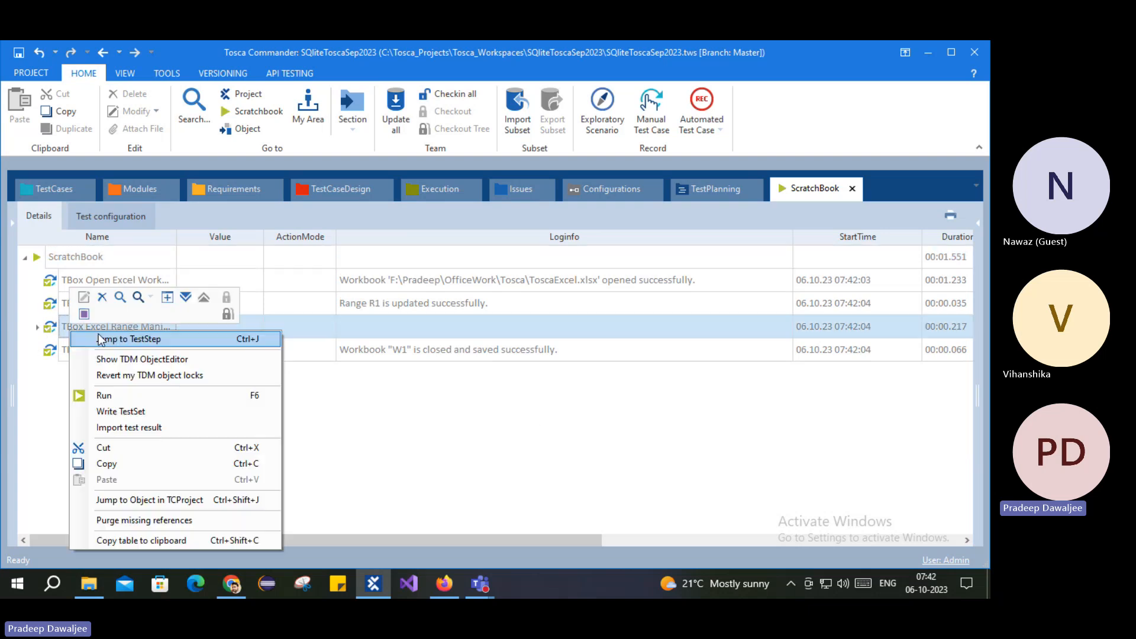
pyautogui.click(185, 298)
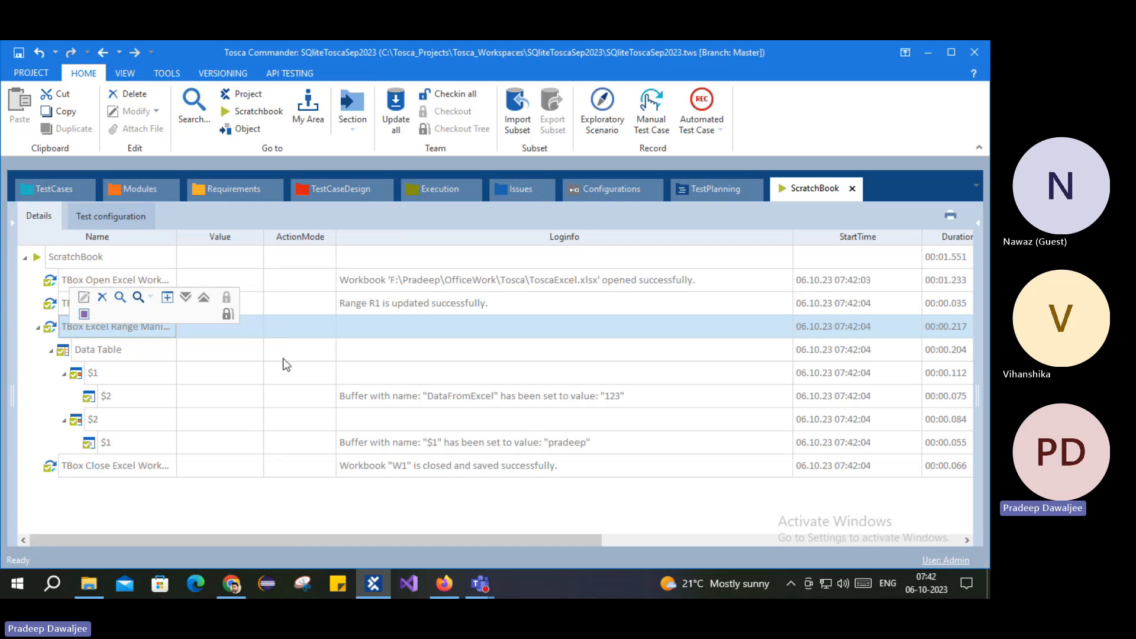
pyautogui.click(59, 188)
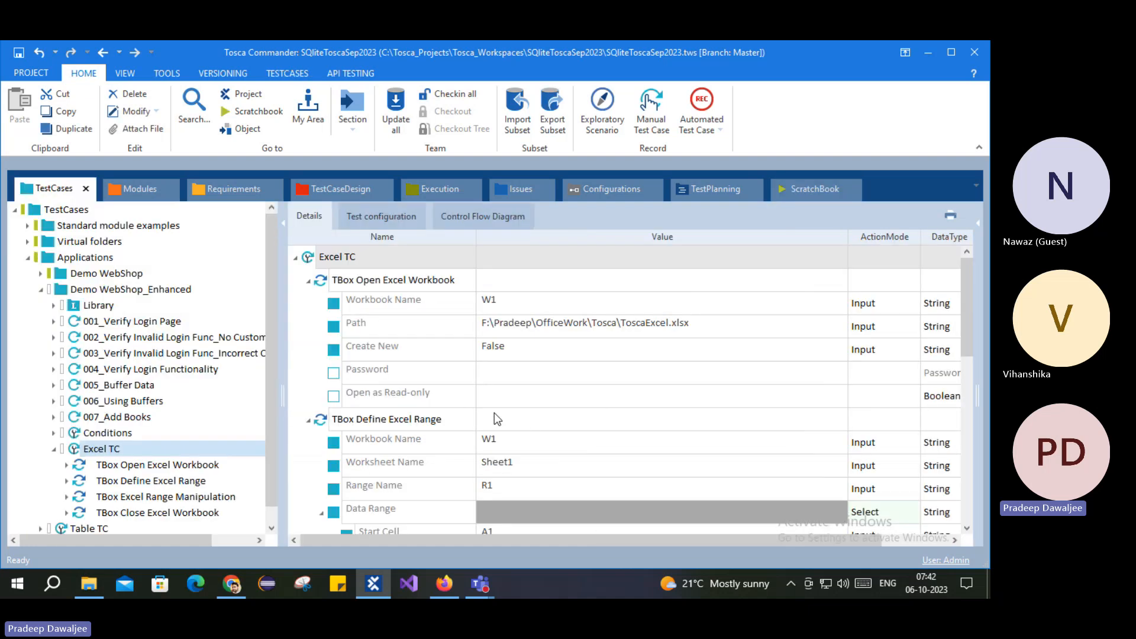
# Step: Name the empty data-table row entry $1 in Excel Range Manipulation
pyautogui.click(114, 497)
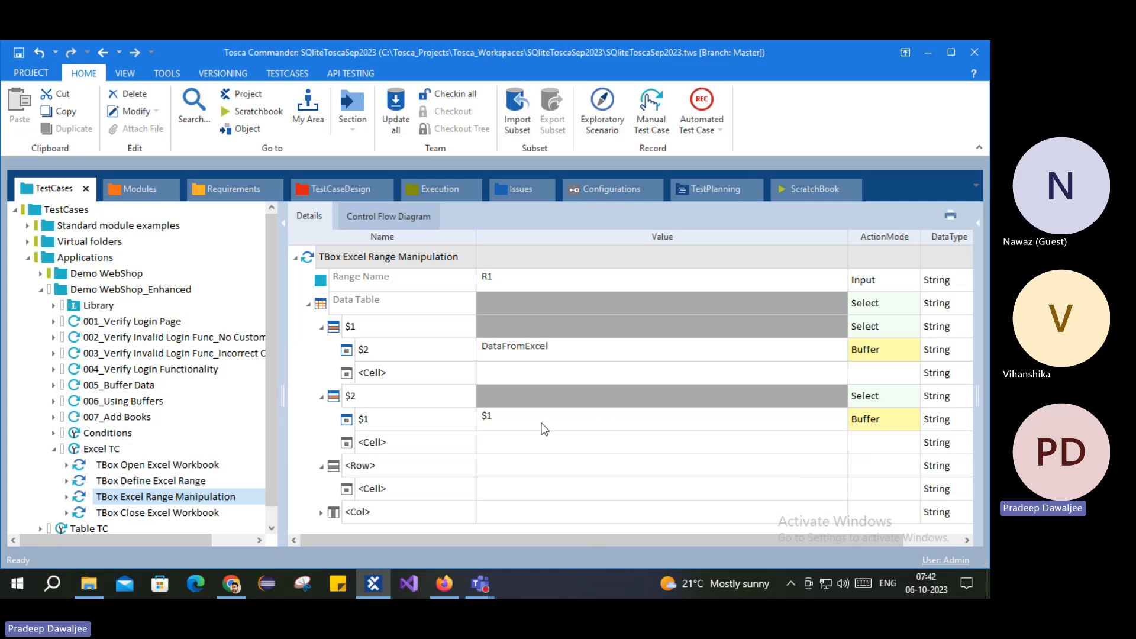
pyautogui.click(436, 467)
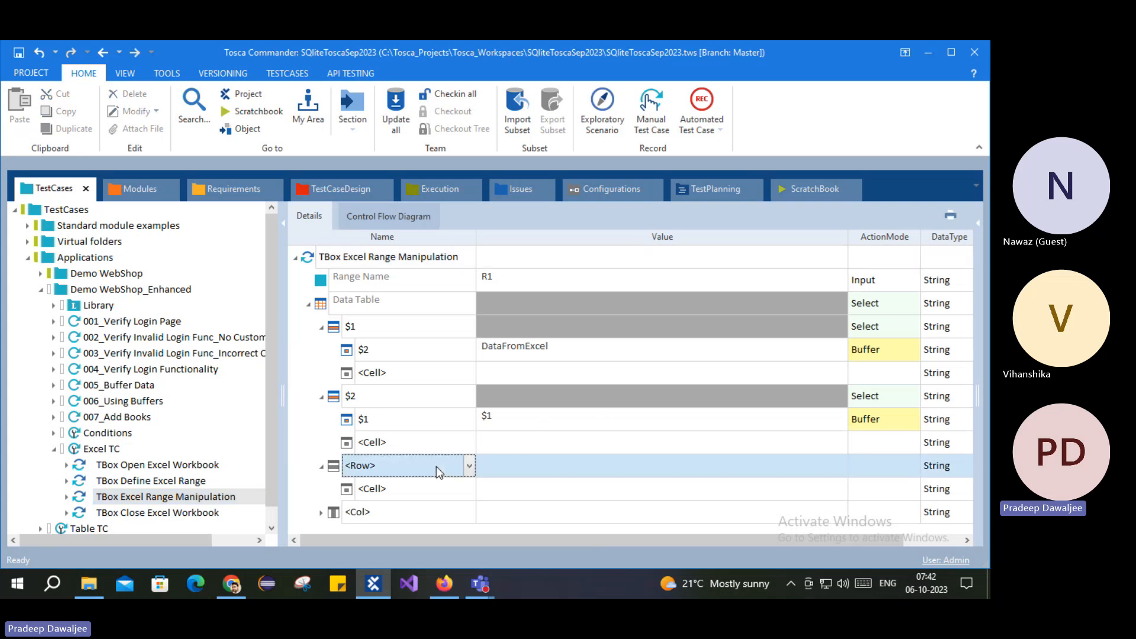
pyautogui.click(469, 466)
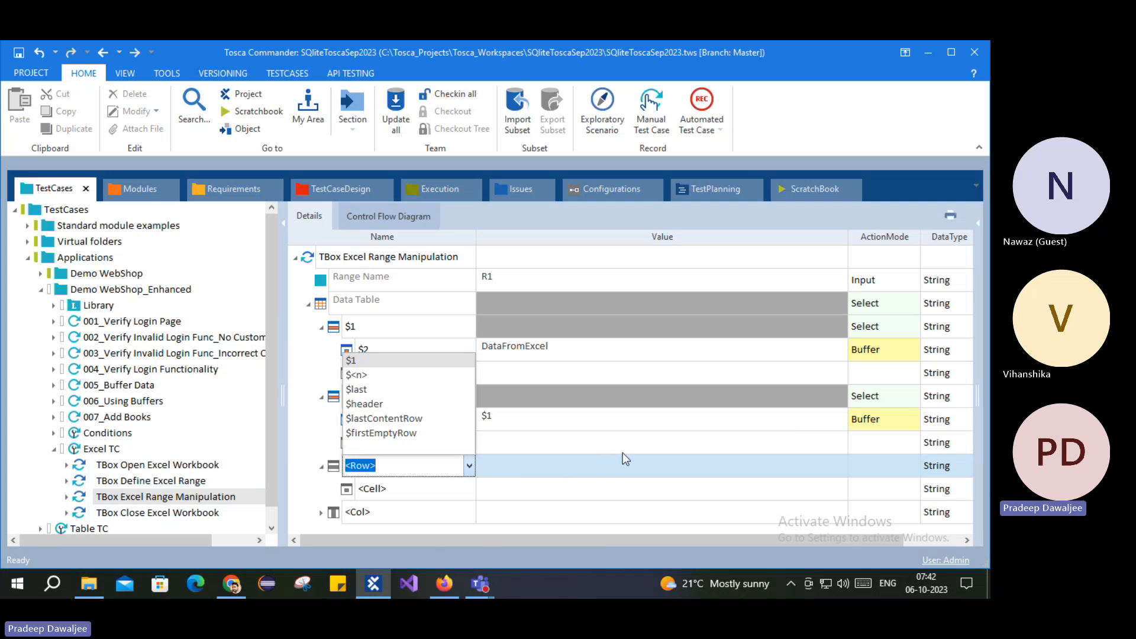
pyautogui.click(384, 364)
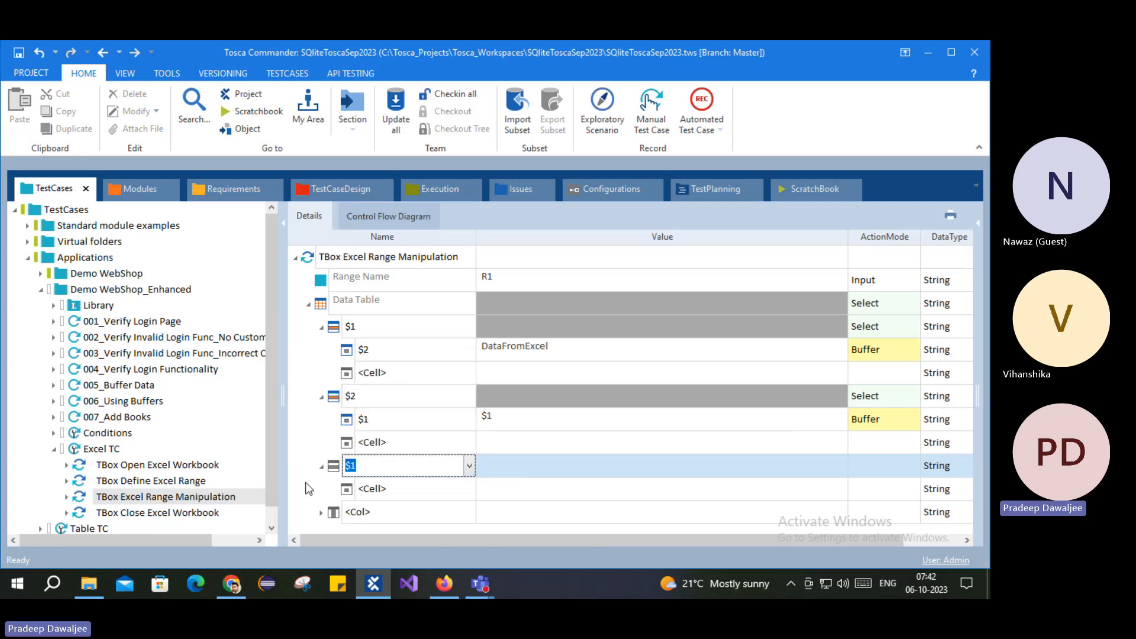
pyautogui.press('Return')
# Step: Set row $1's <Cell> to column $1 with expected Value abc
pyautogui.click(460, 491)
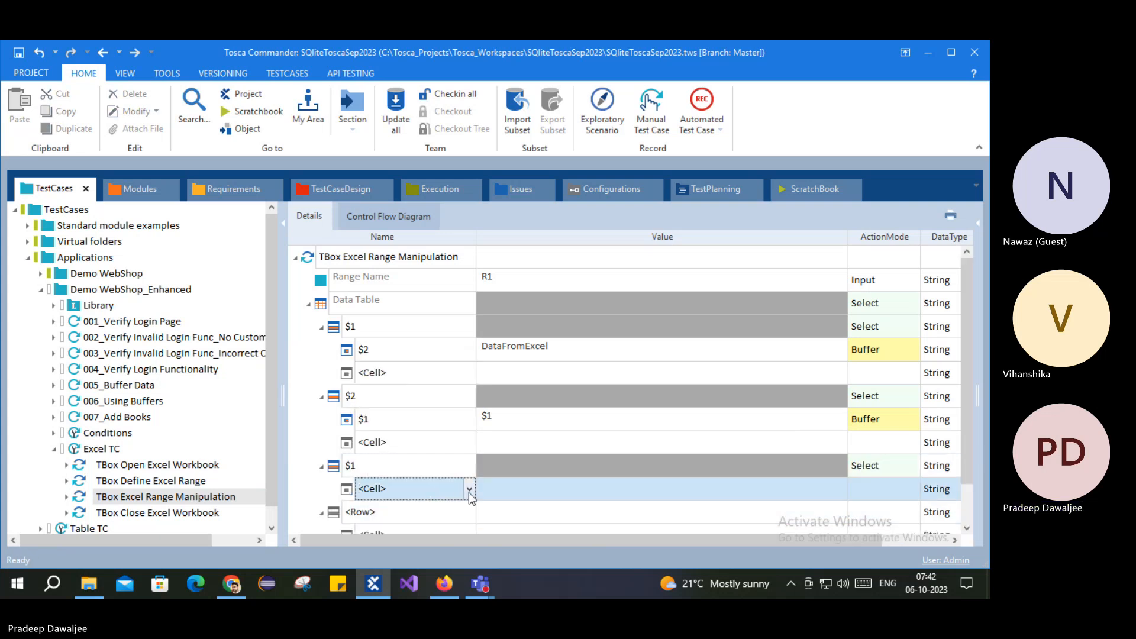
pyautogui.click(469, 489)
pyautogui.click(396, 507)
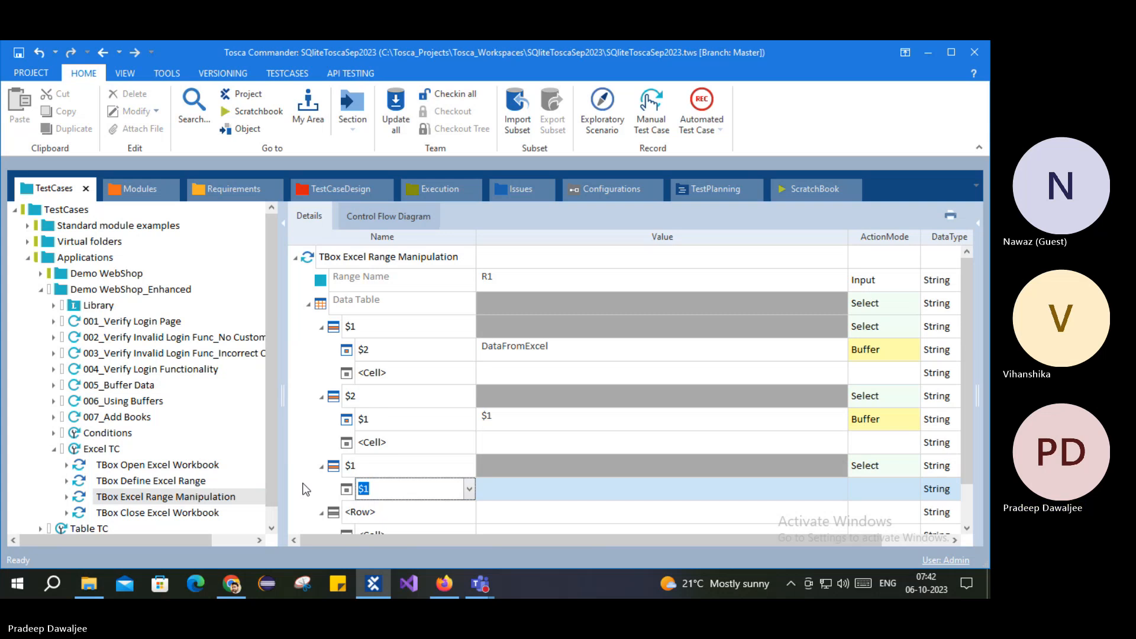
pyautogui.press('Return')
pyautogui.click(556, 490)
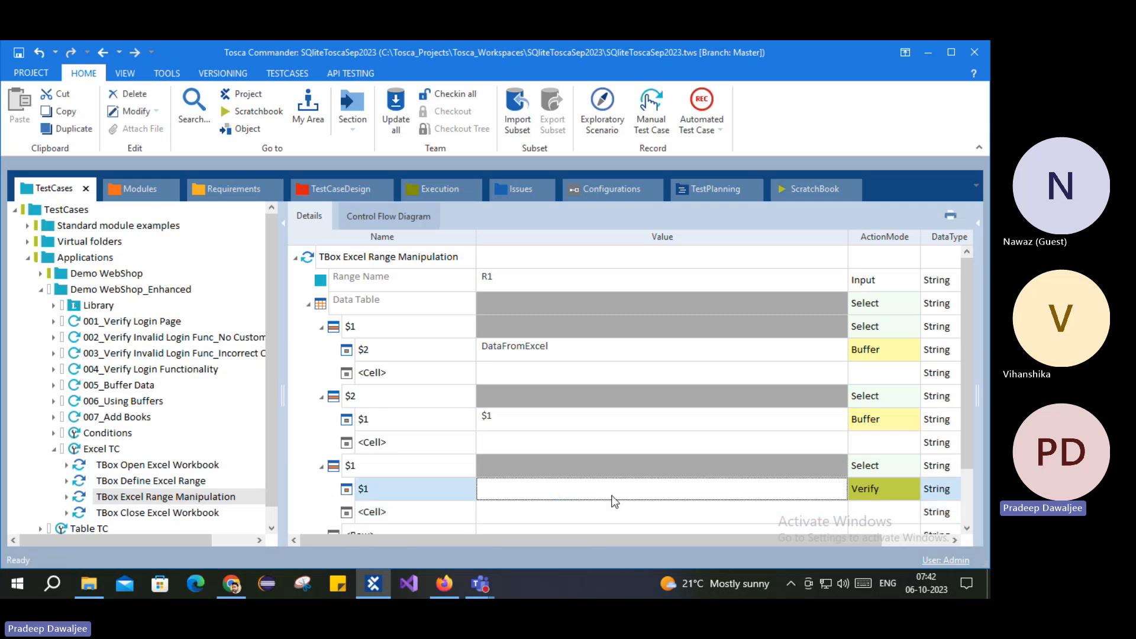
pyautogui.click(588, 490)
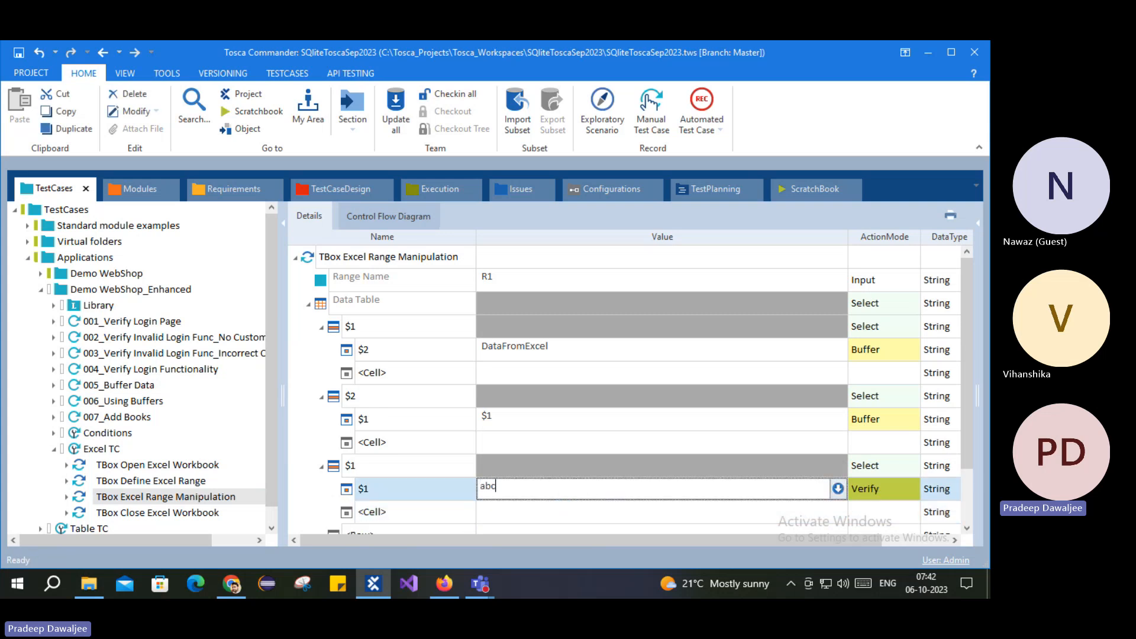
pyautogui.press('Return')
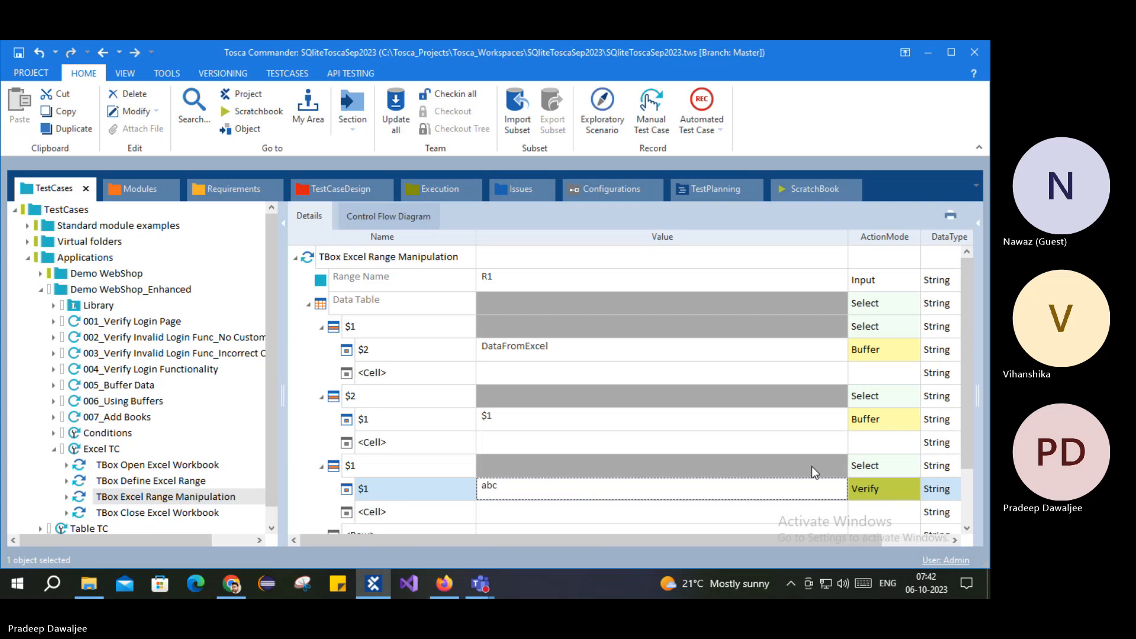
pyautogui.scroll(-1, 812, 468)
# Step: Add data-table row $2 with its cell addressed by the Status column name
pyautogui.click(398, 467)
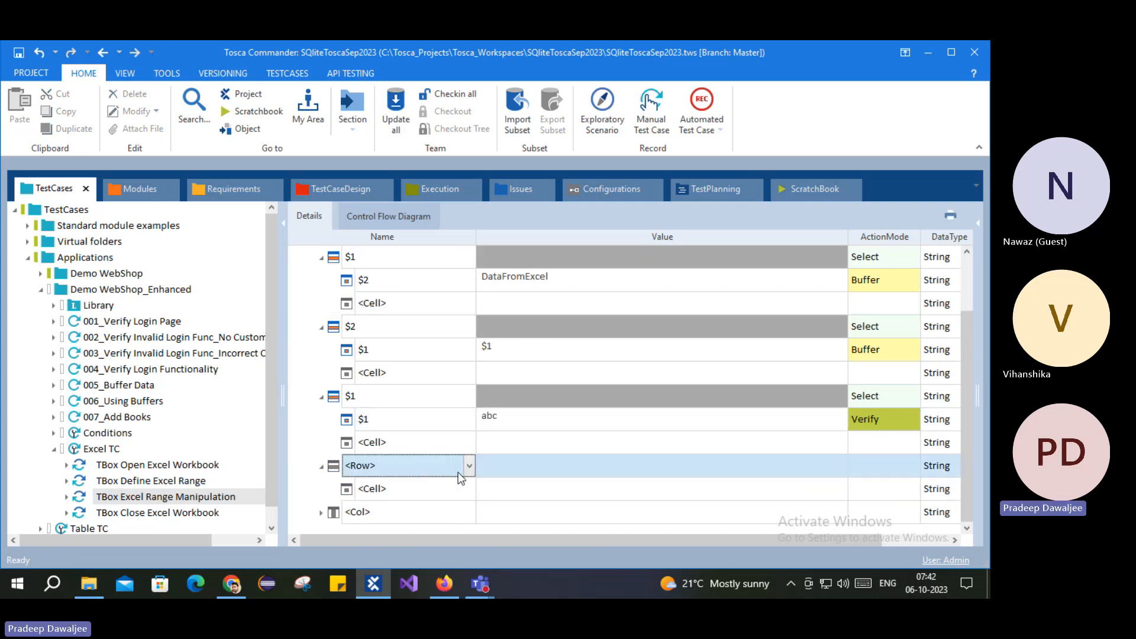
pyautogui.click(469, 466)
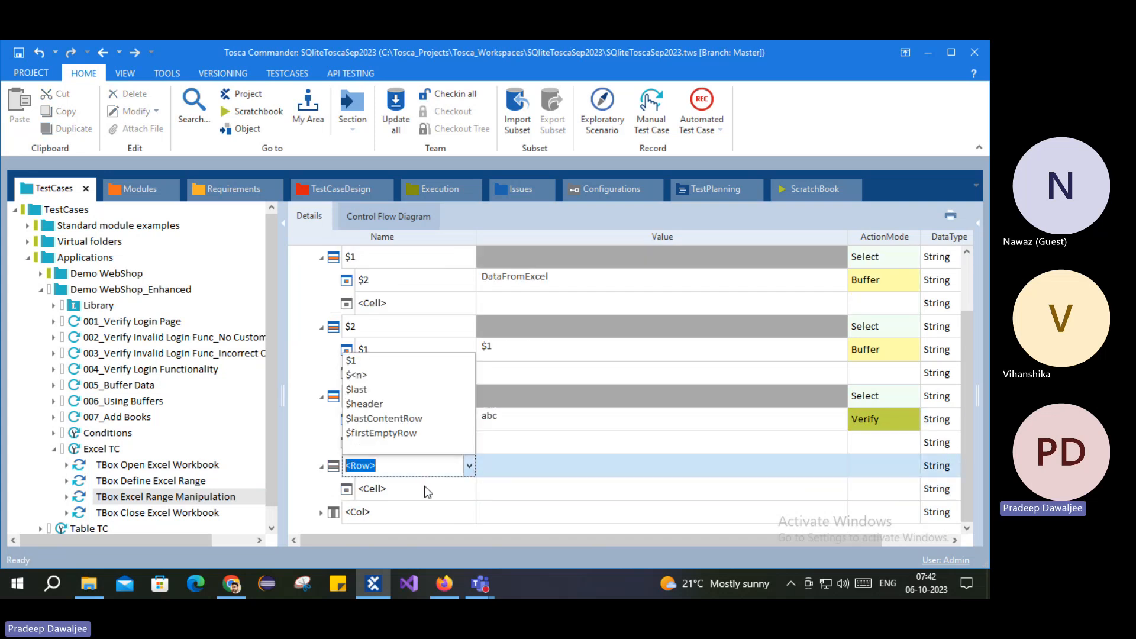
pyautogui.click(390, 363)
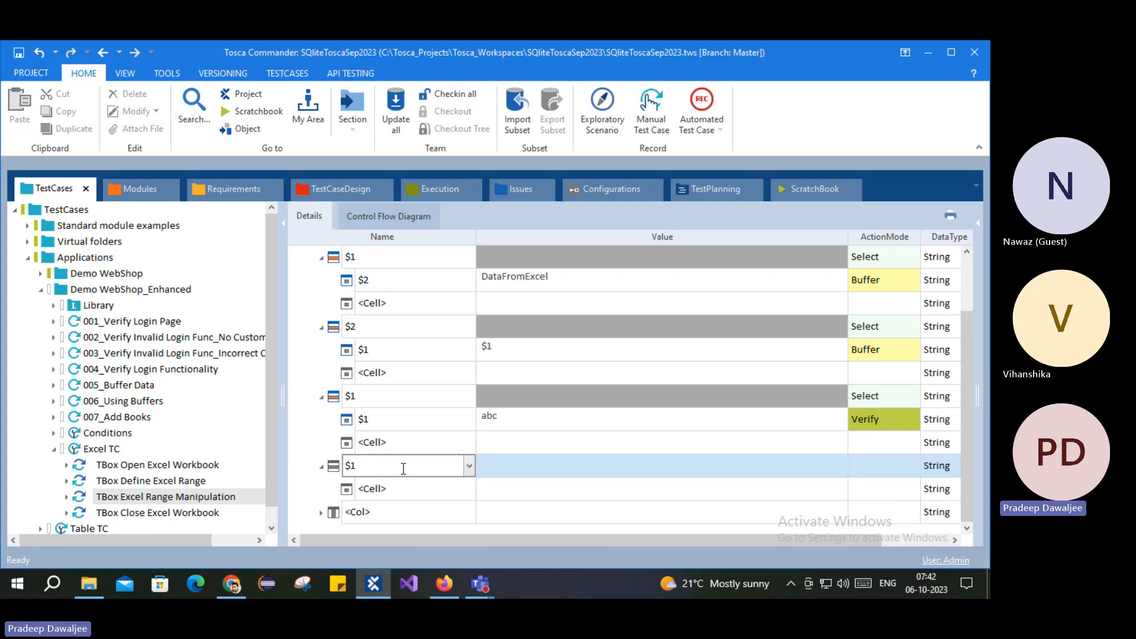
pyautogui.click(388, 490)
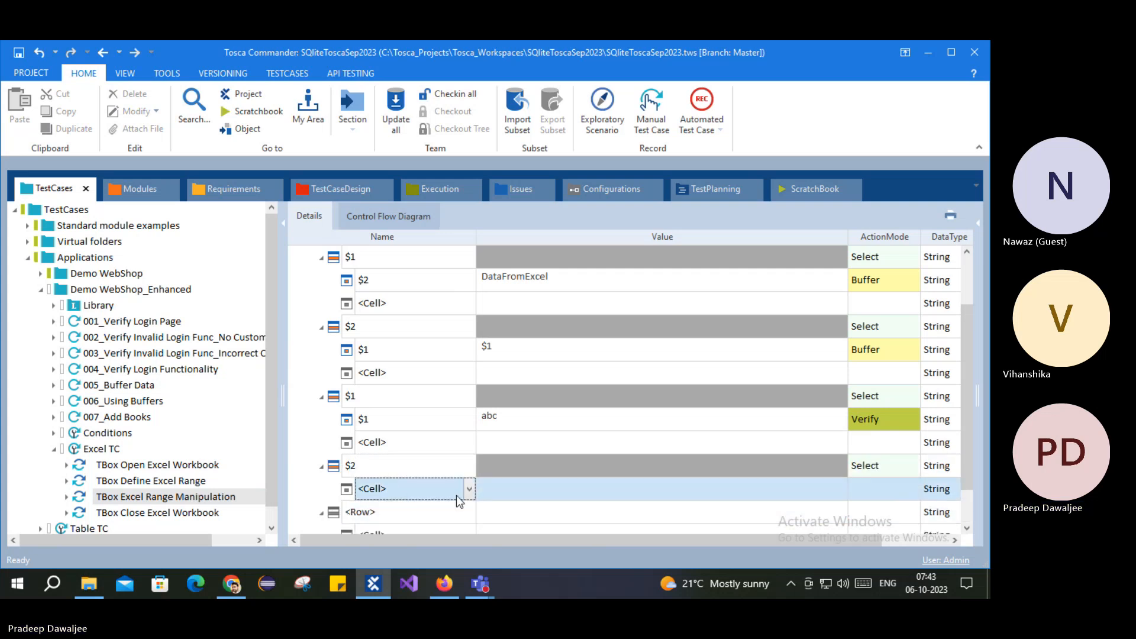
pyautogui.click(469, 488)
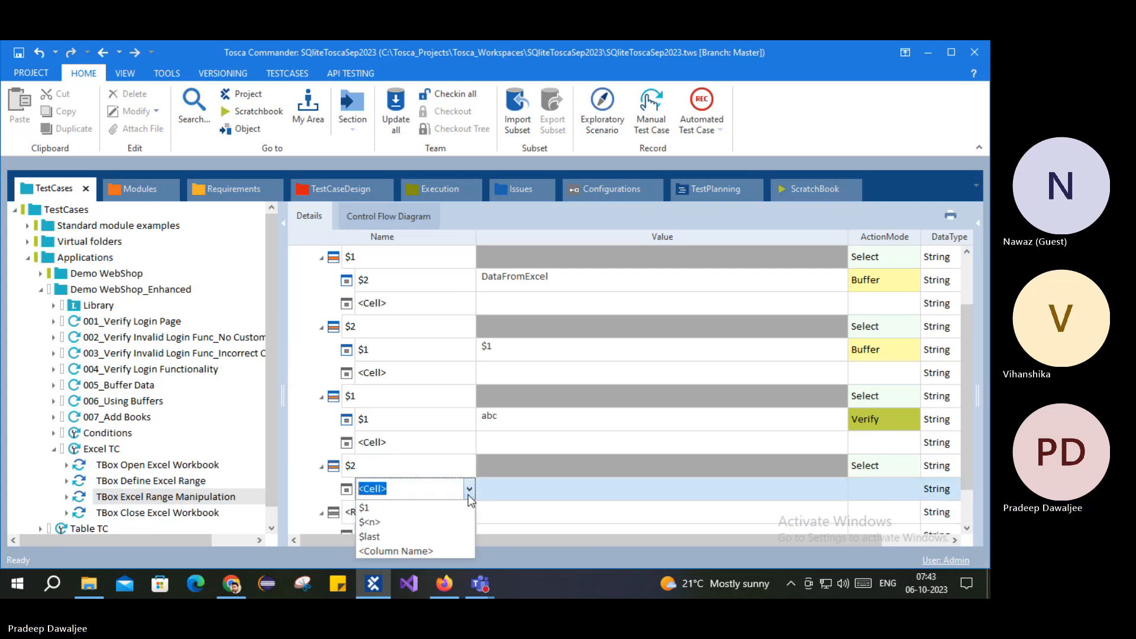
pyautogui.click(420, 551)
pyautogui.moveTo(451, 490); pyautogui.dragTo(355, 489)
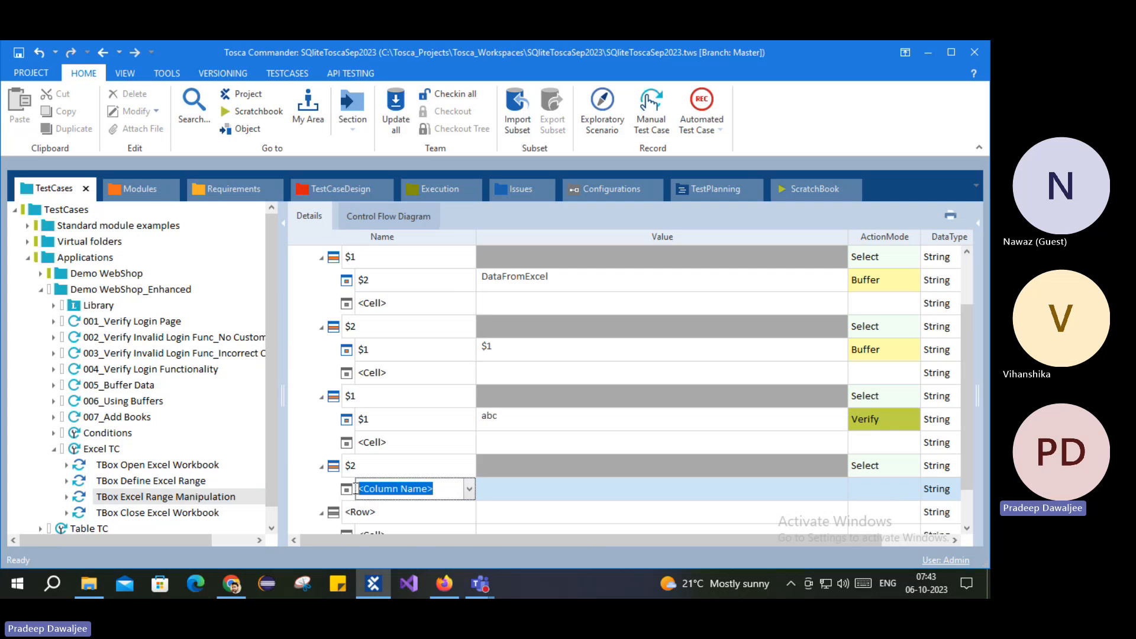
pyautogui.write('$t')
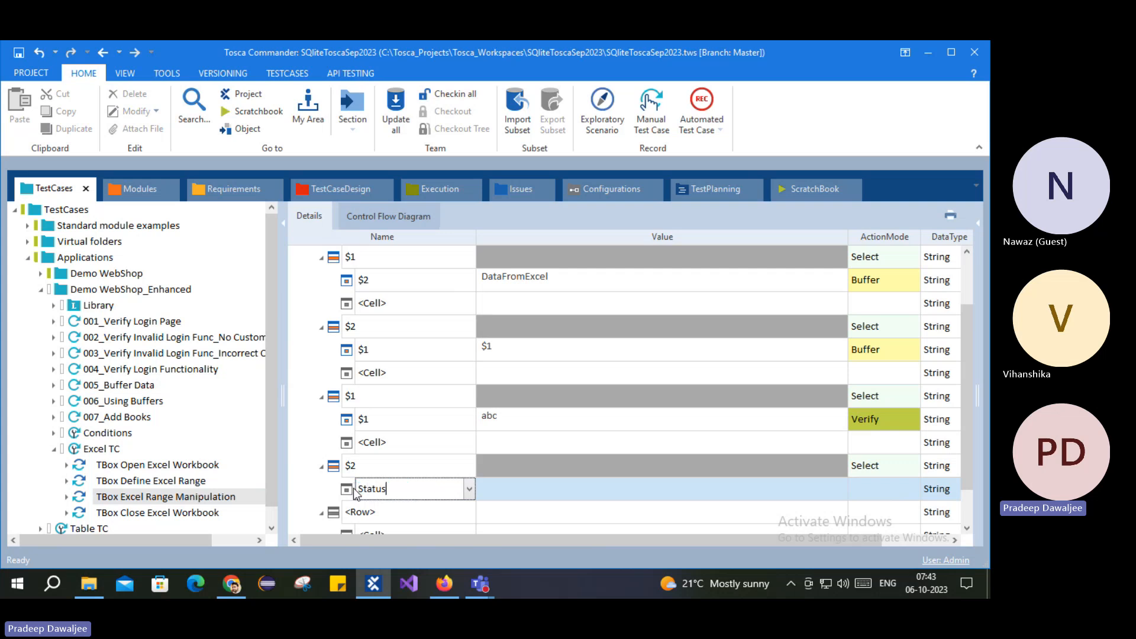
pyautogui.press('Return')
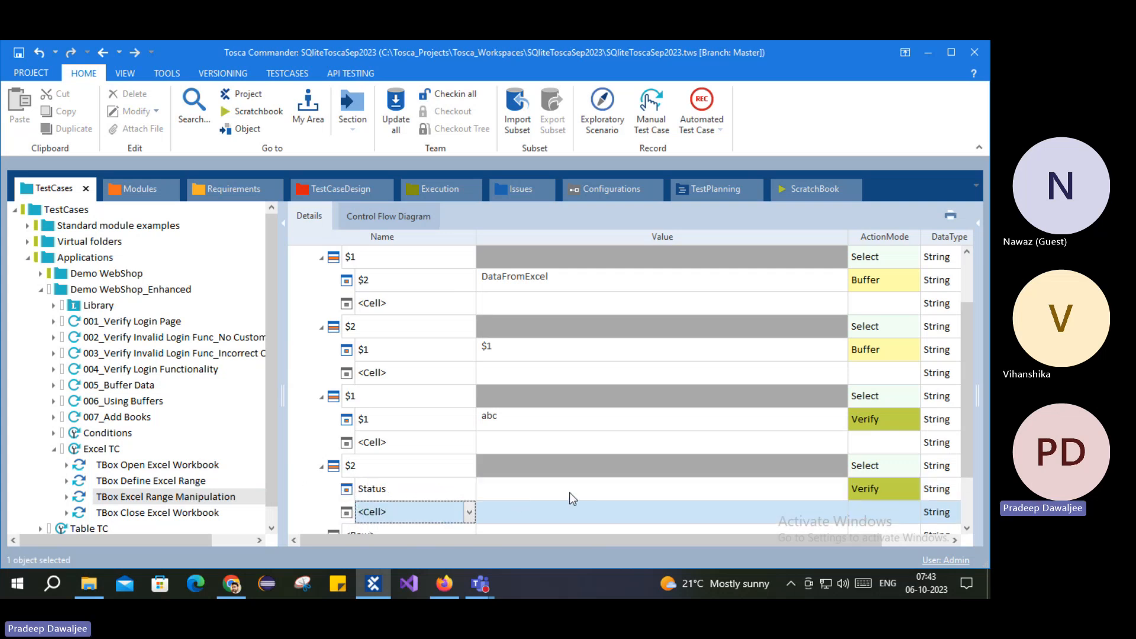
# Step: Give the Status cell the value Passed with ActionMode Input
pyautogui.click(586, 492)
pyautogui.click(591, 493)
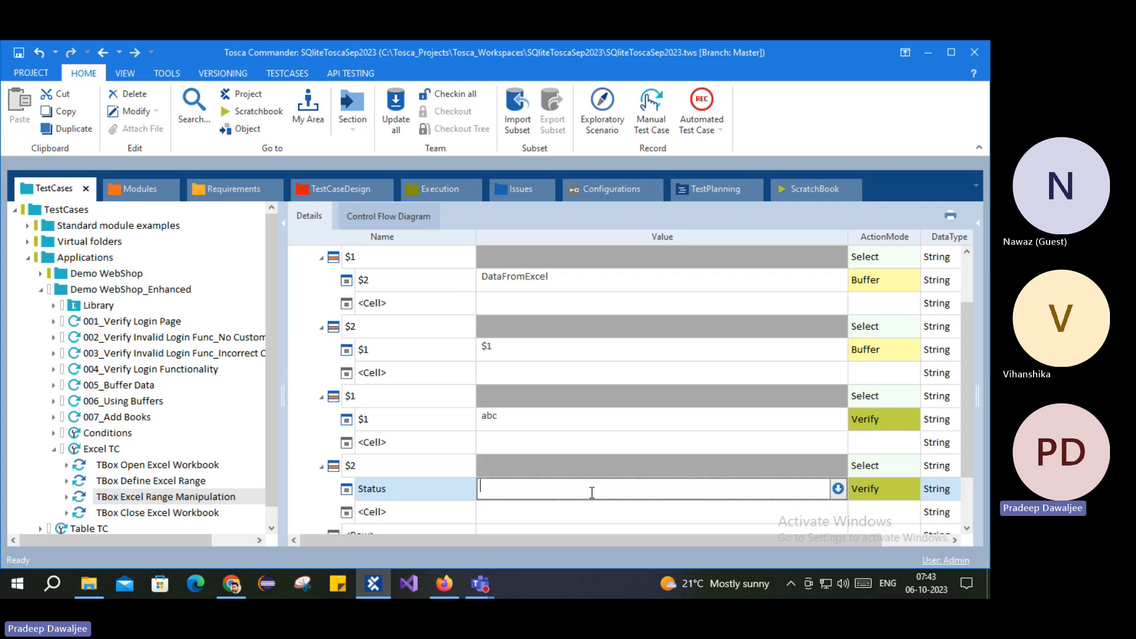
pyautogui.write('Passed')
pyautogui.click(888, 492)
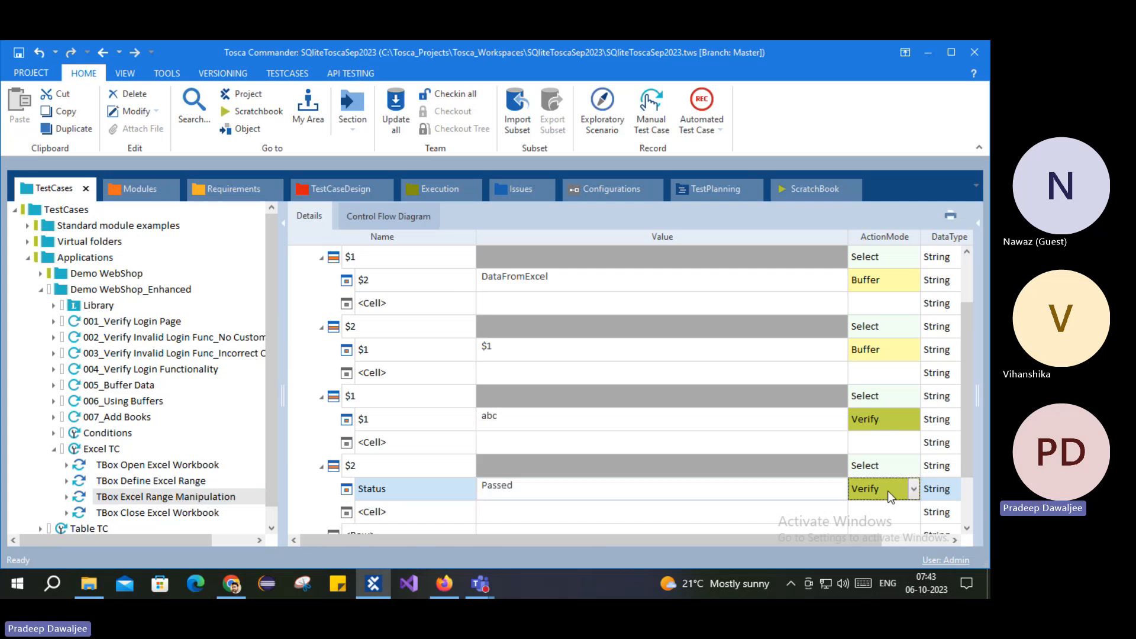
pyautogui.write('Input')
pyautogui.press('Return')
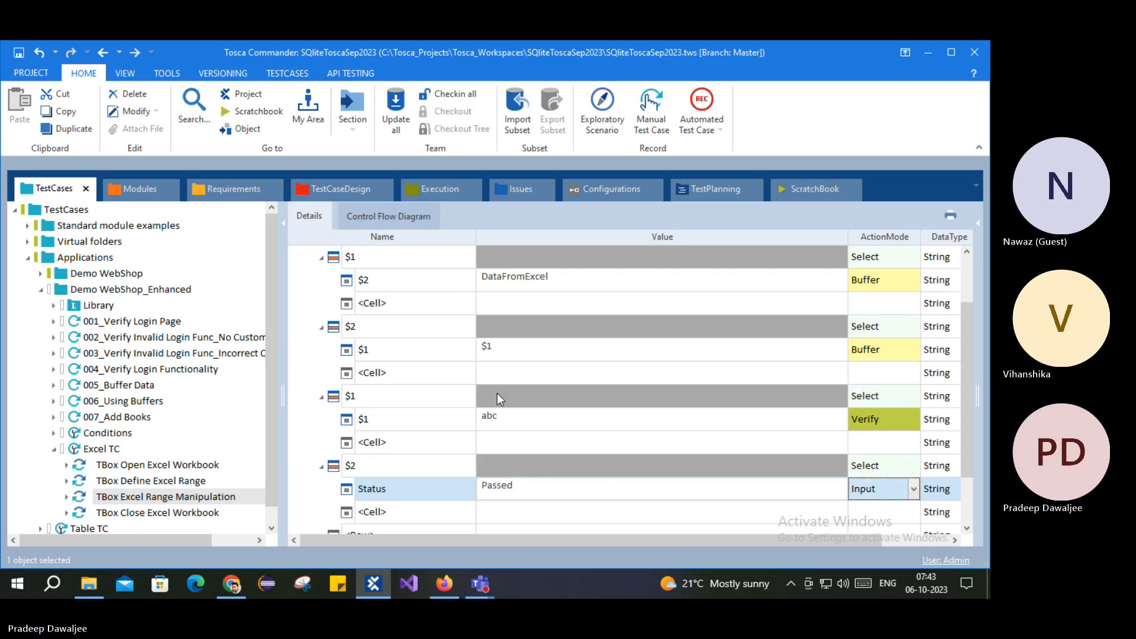
pyautogui.scroll(-1, 497, 396)
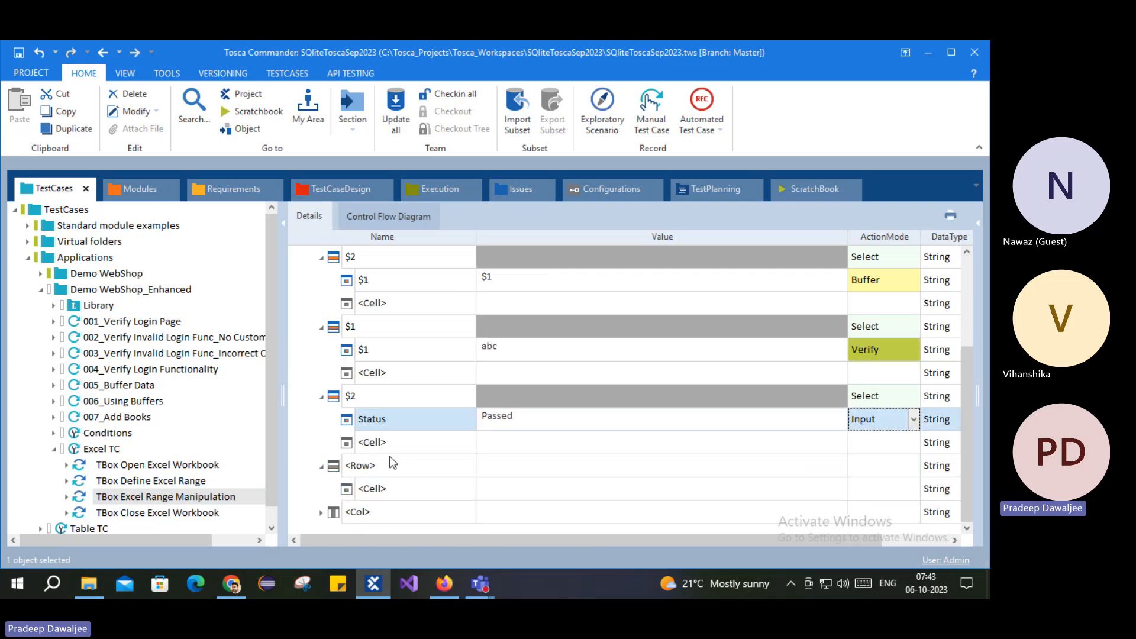
# Step: Select Excel TC in the TestCases tree and launch Run in ScratchBook
pyautogui.scroll(2, 393, 415)
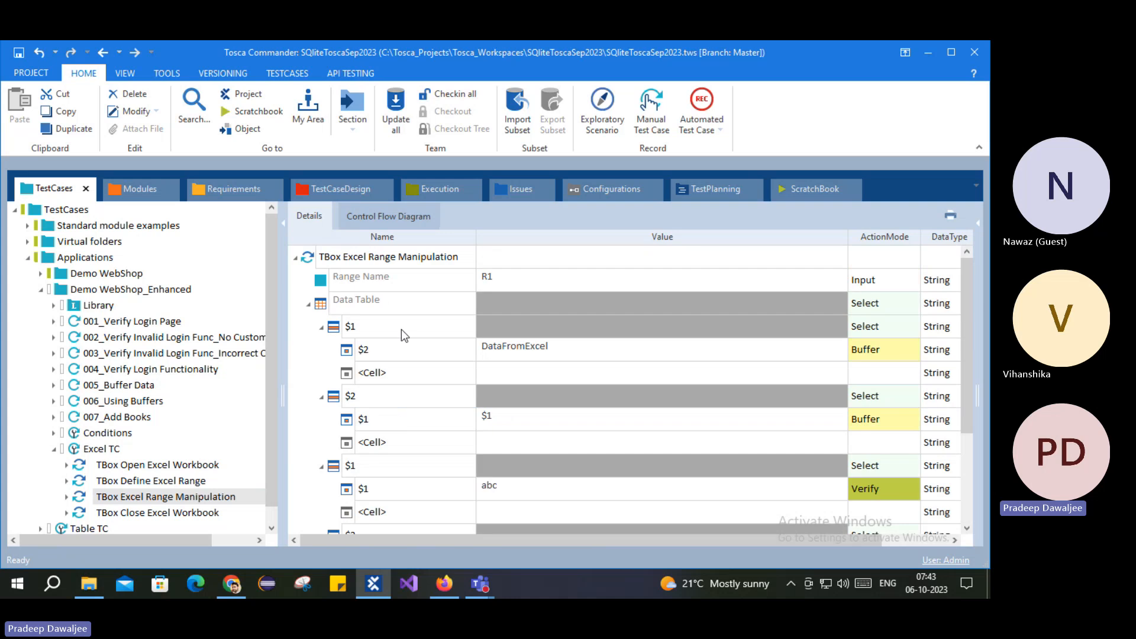
pyautogui.click(101, 449)
pyautogui.rightClick(101, 448)
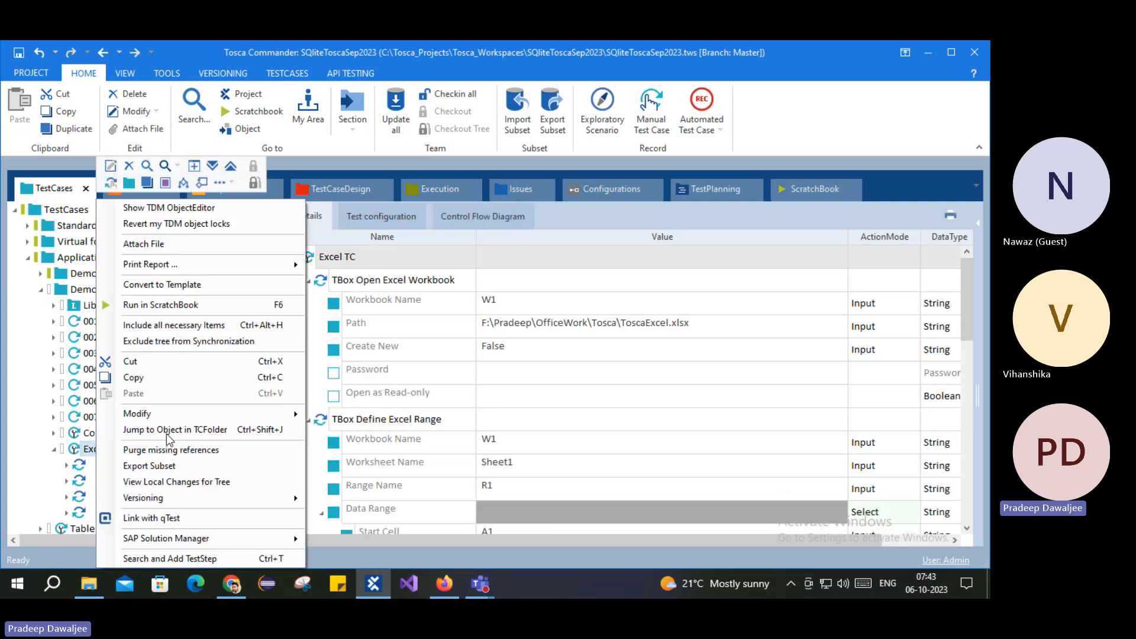
pyautogui.click(153, 305)
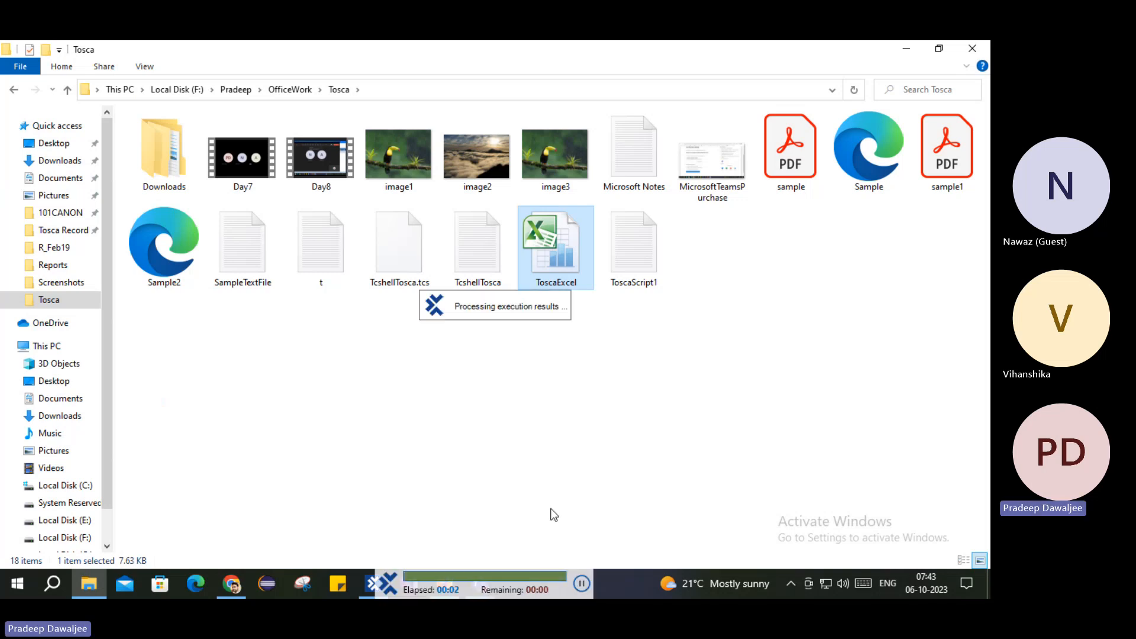
# Step: Open ToscaExcel, dismiss the activation notice, and verify cell C3's Status reads Passed
pyautogui.doubleClick(555, 239)
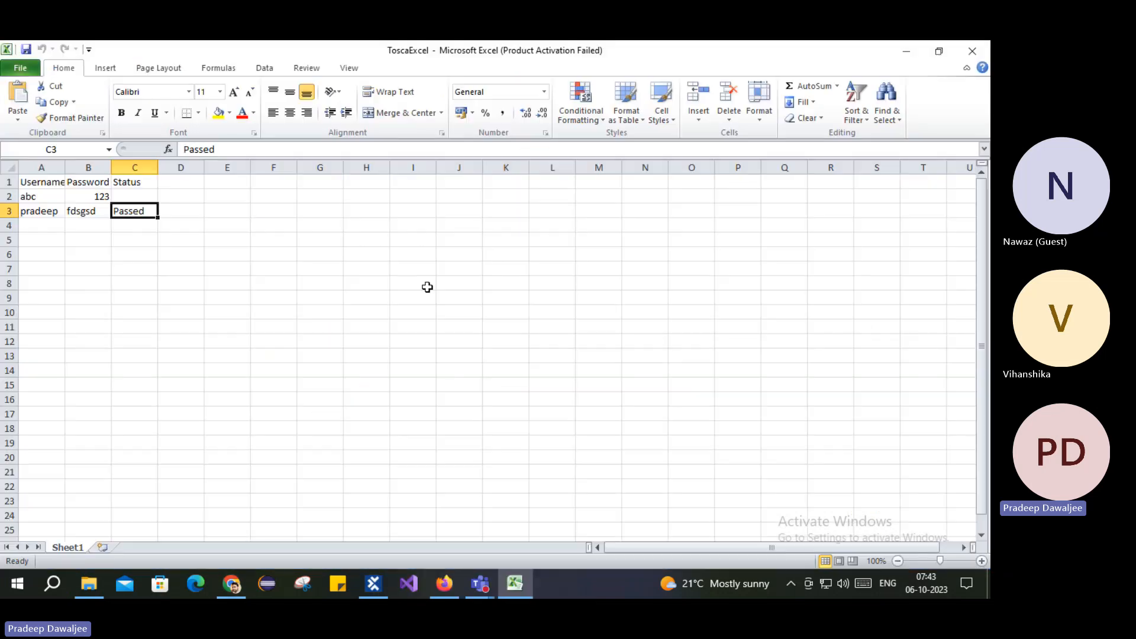
pyautogui.click(57, 302)
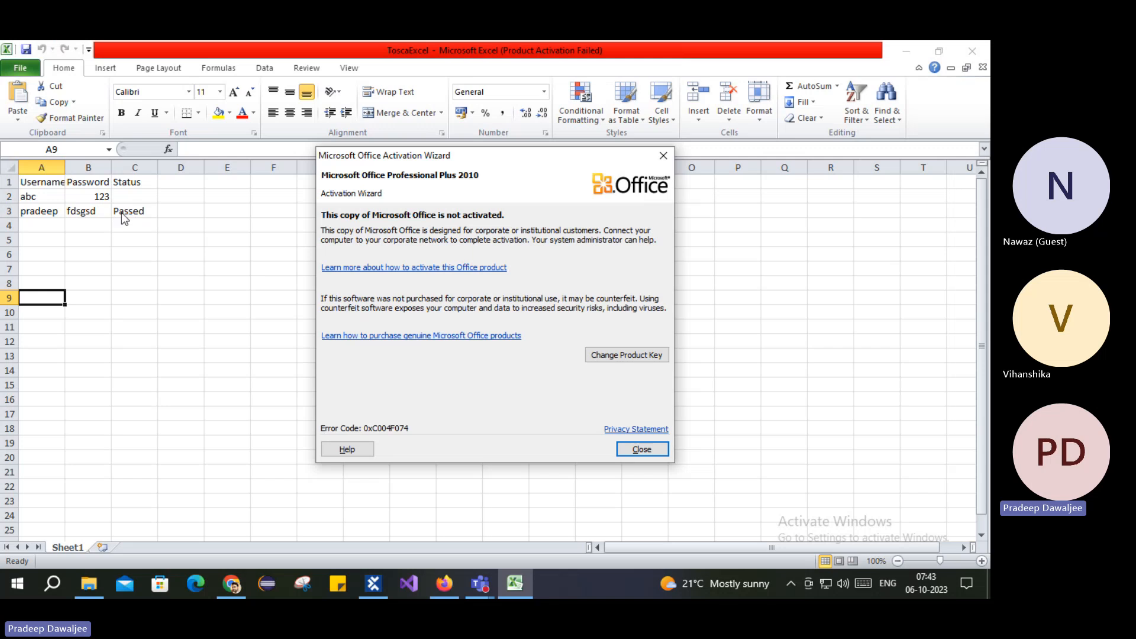
pyautogui.click(641, 449)
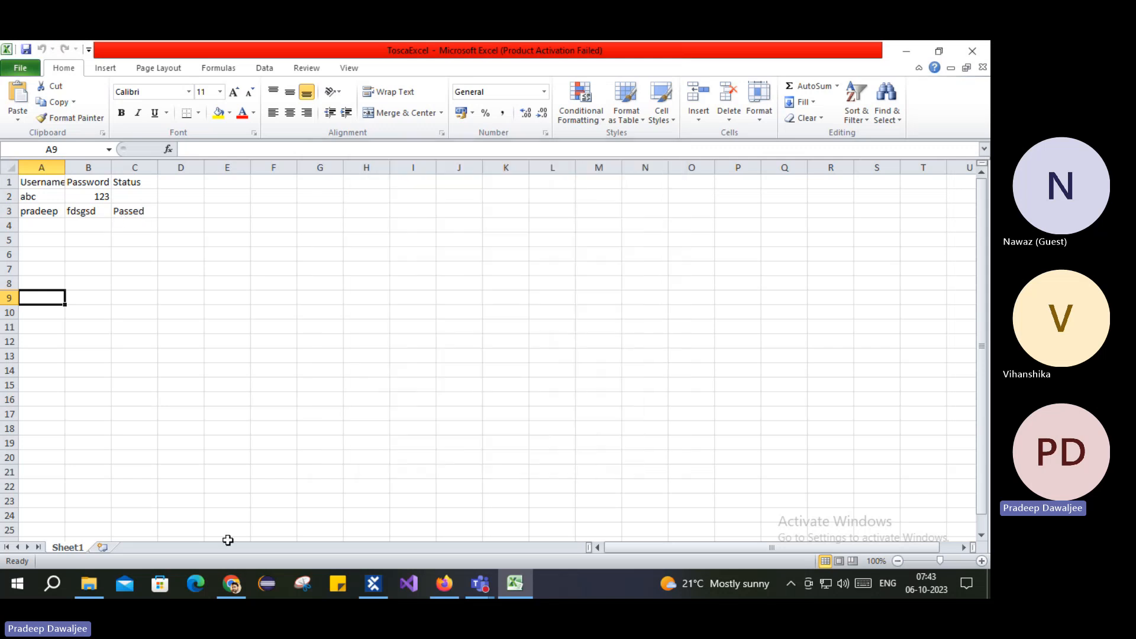
pyautogui.click(8, 211)
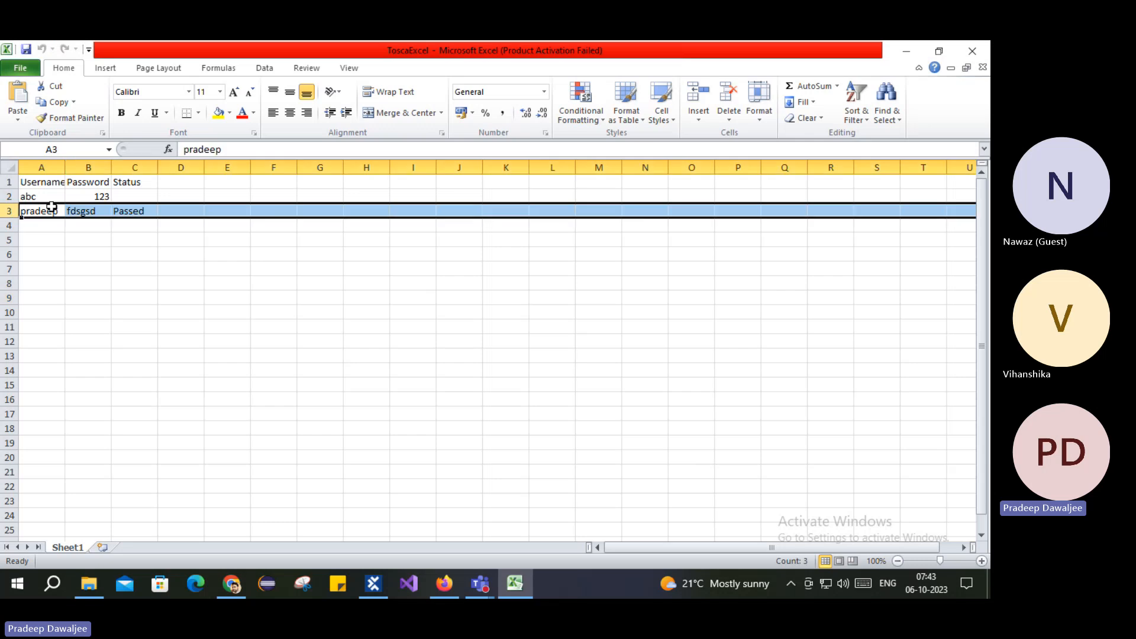
pyautogui.click(126, 185)
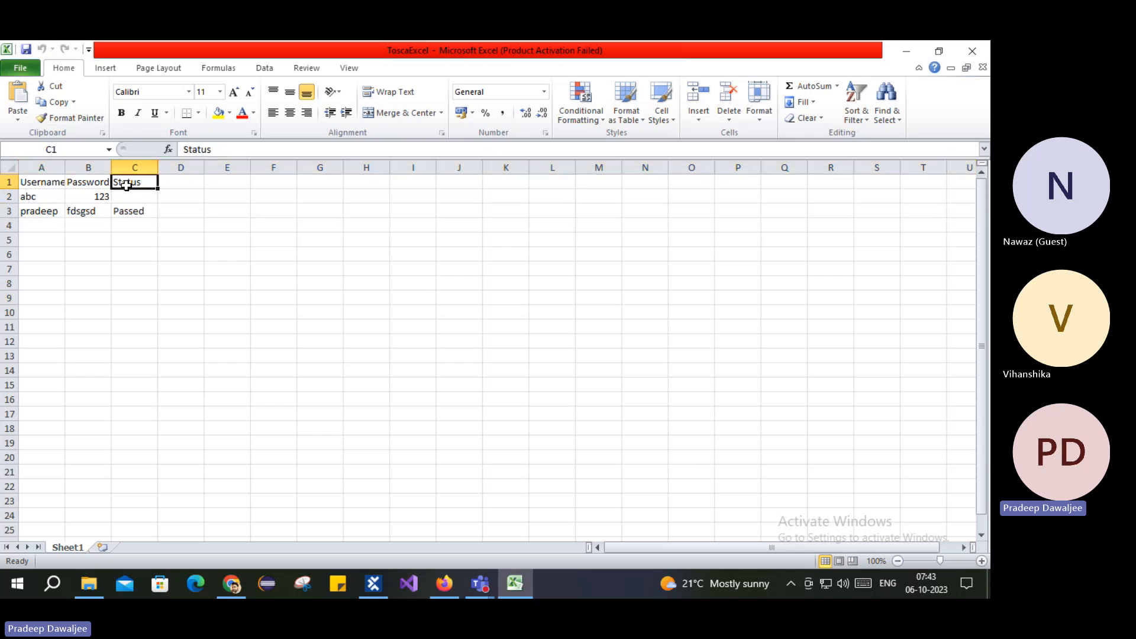
pyautogui.click(9, 211)
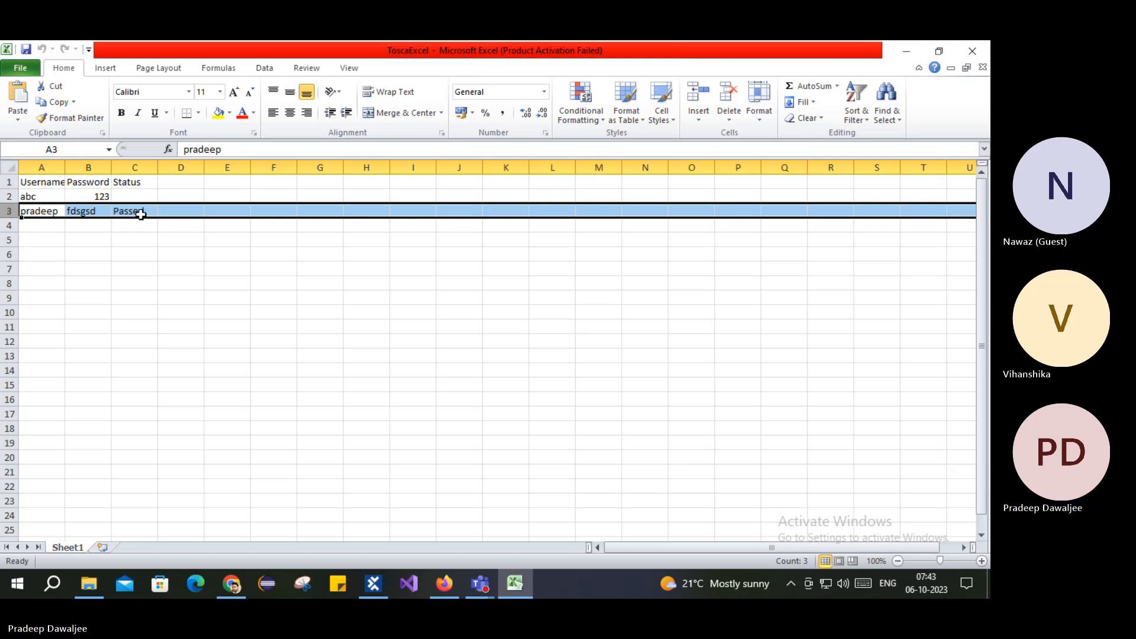
pyautogui.click(125, 196)
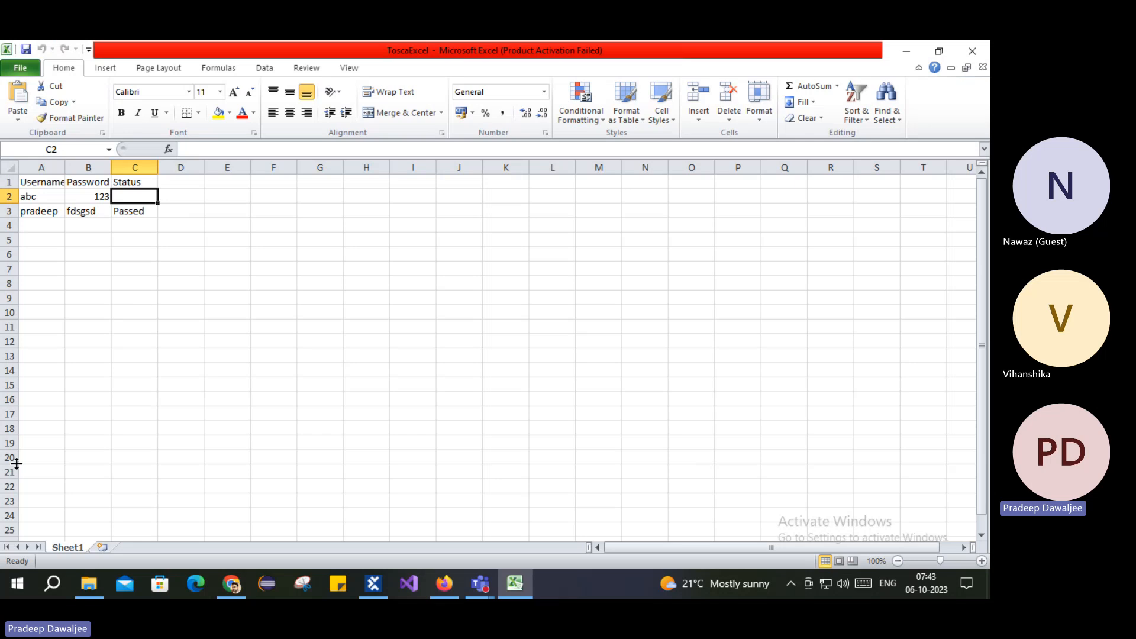
pyautogui.click(130, 212)
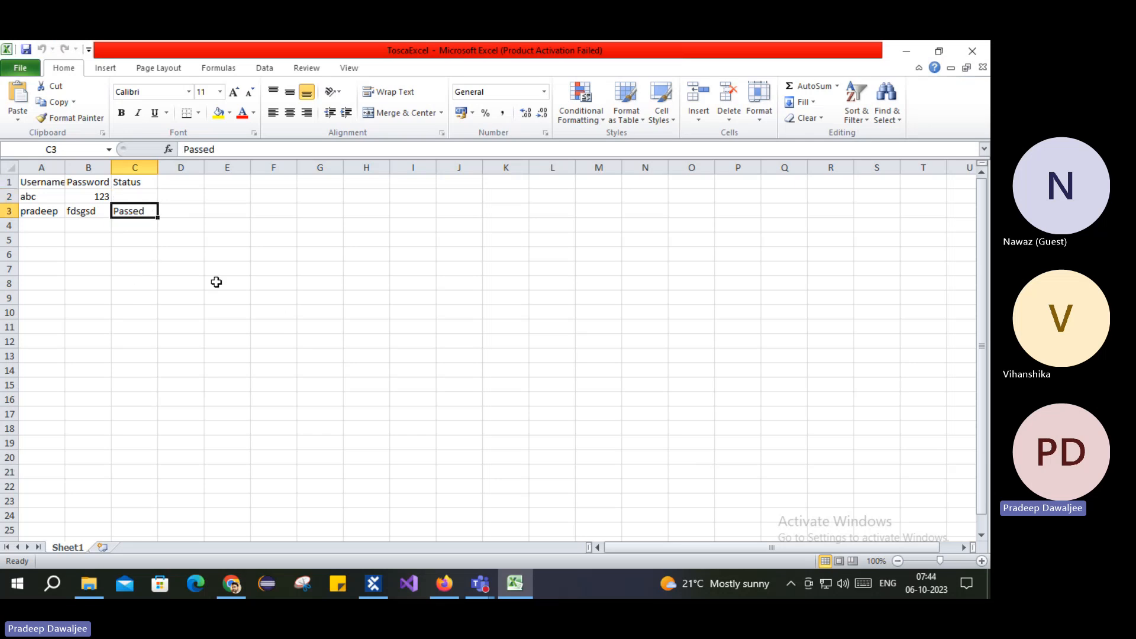
# Step: Return to the TestCases tree and view the 005_Buffer Data test steps
pyautogui.click(373, 583)
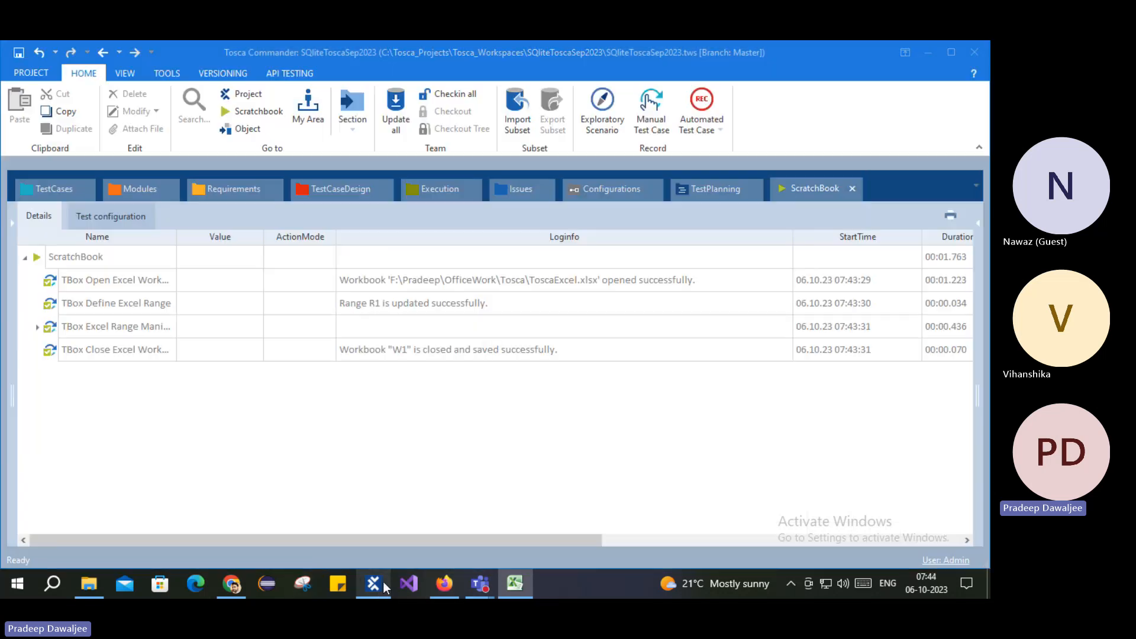
pyautogui.click(66, 187)
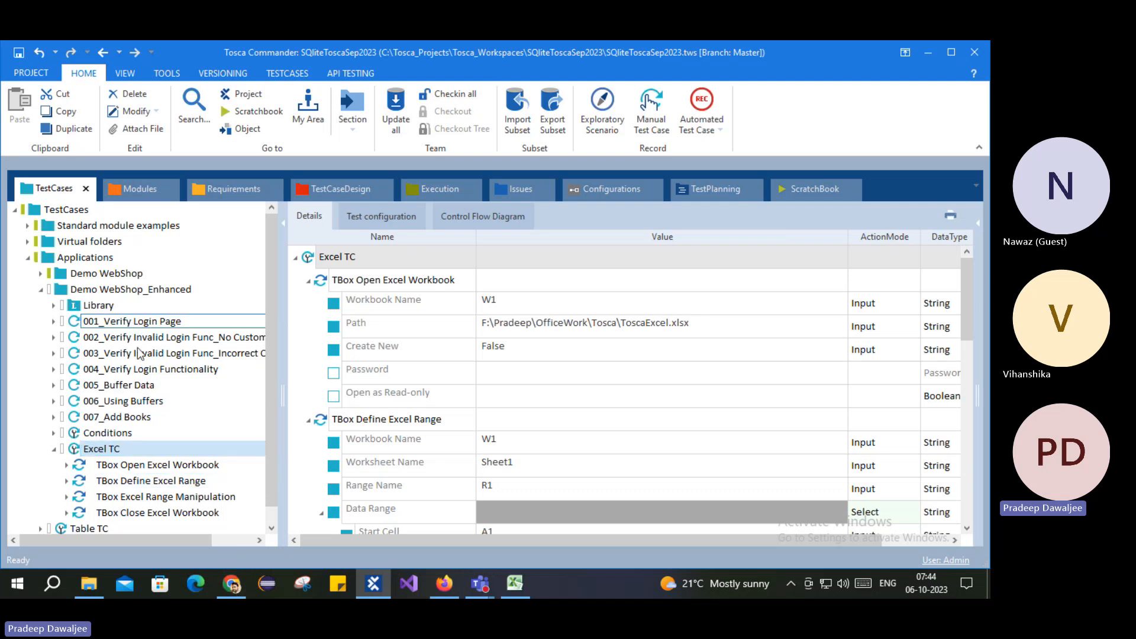
pyautogui.click(119, 385)
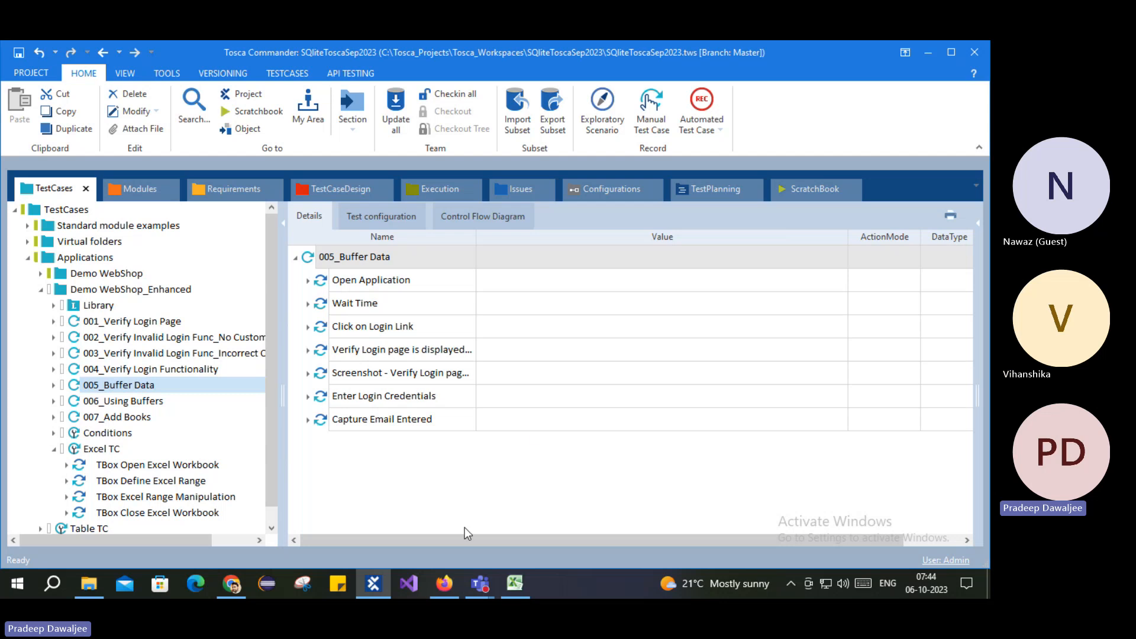
pyautogui.click(526, 581)
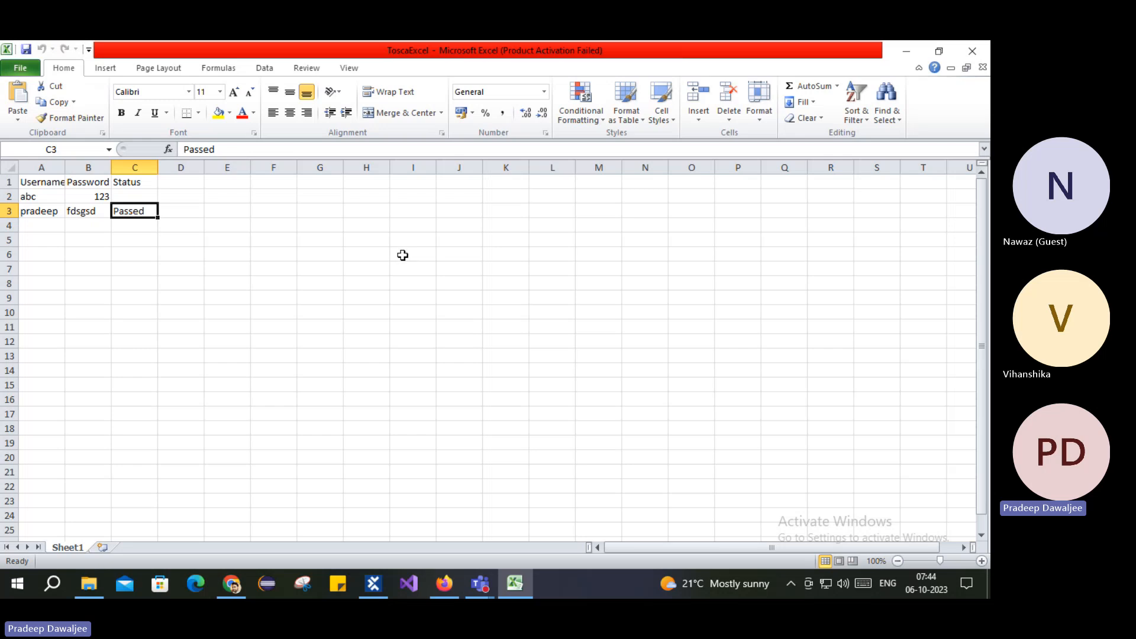
pyautogui.click(379, 592)
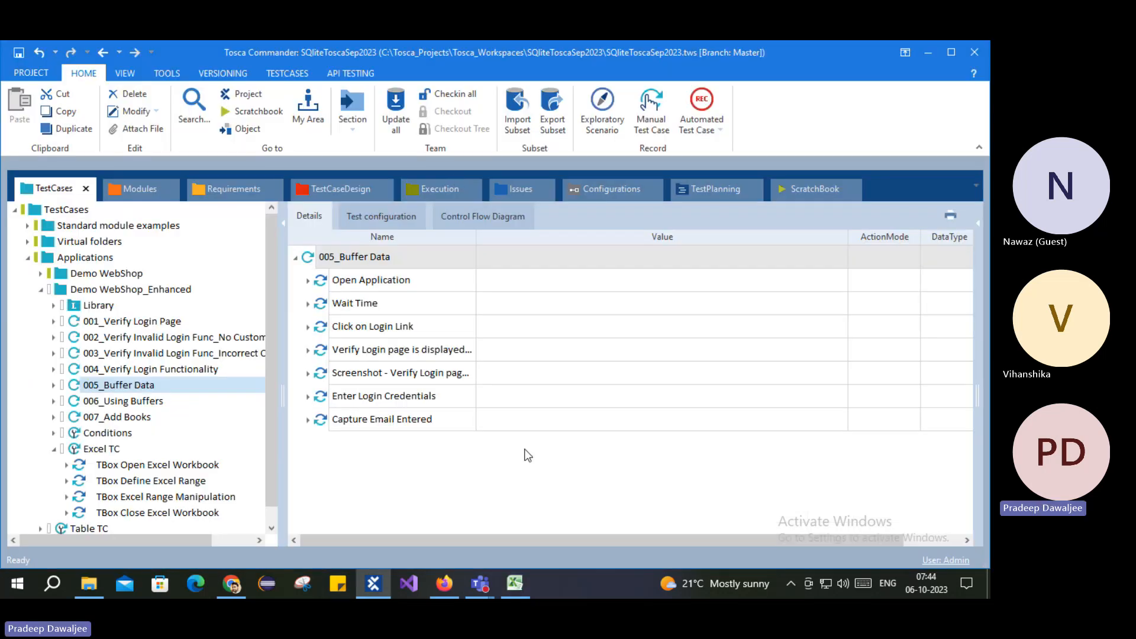
# Step: Review Excel TC's Open Workbook, Define Range and Range Manipulation steps, then open 006_Using Buffers
pyautogui.click(131, 466)
pyautogui.click(151, 480)
pyautogui.click(164, 498)
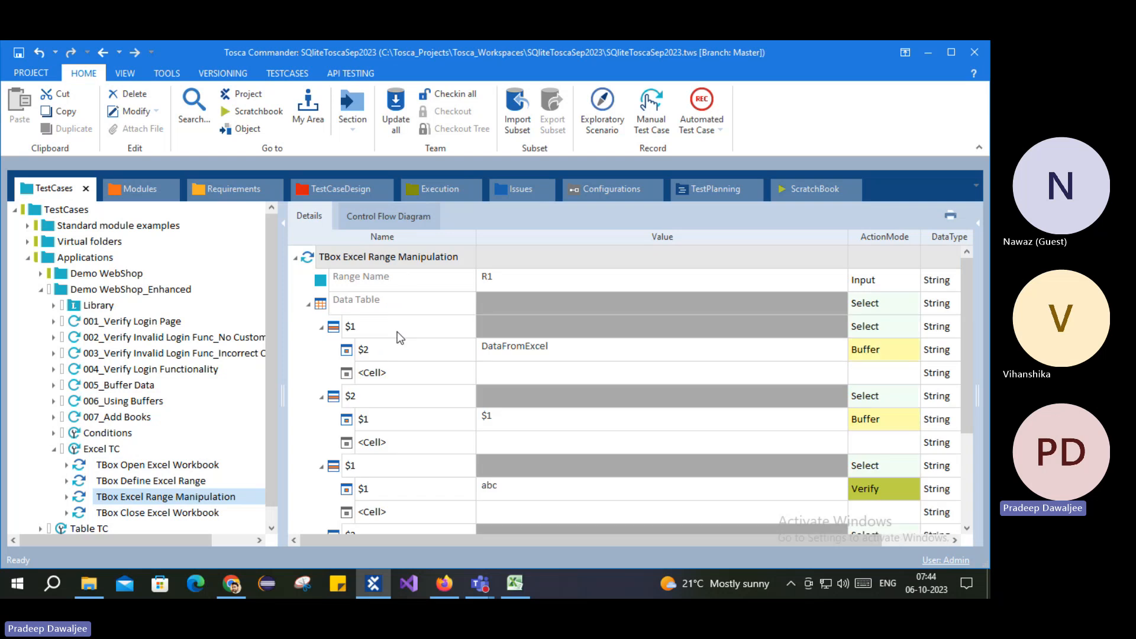
pyautogui.scroll(-2, 563, 332)
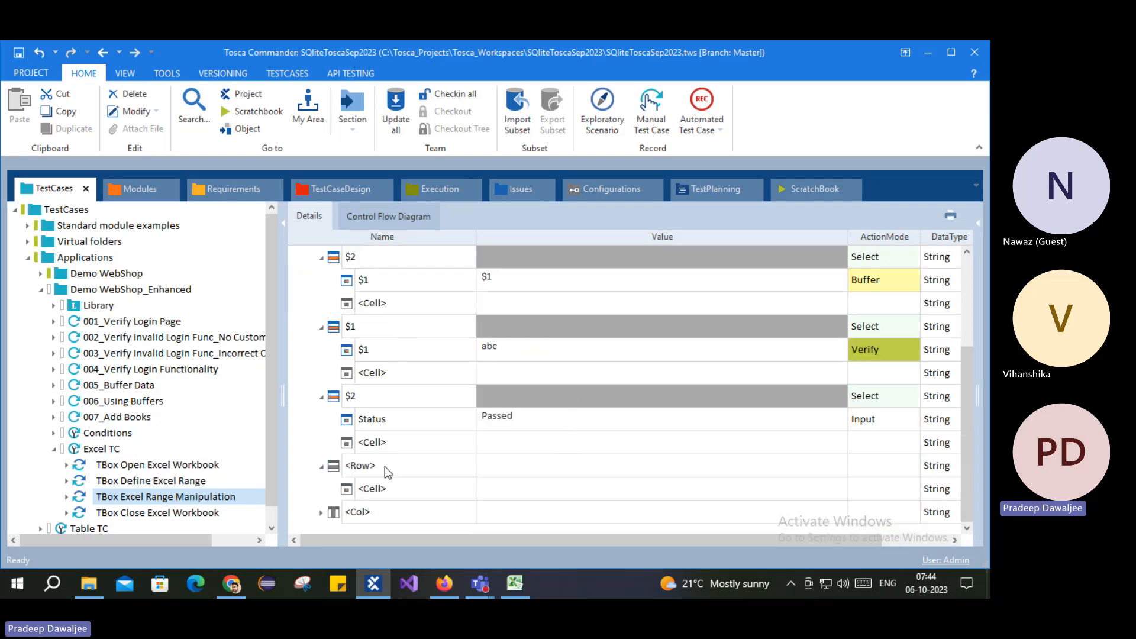
pyautogui.scroll(2, 423, 397)
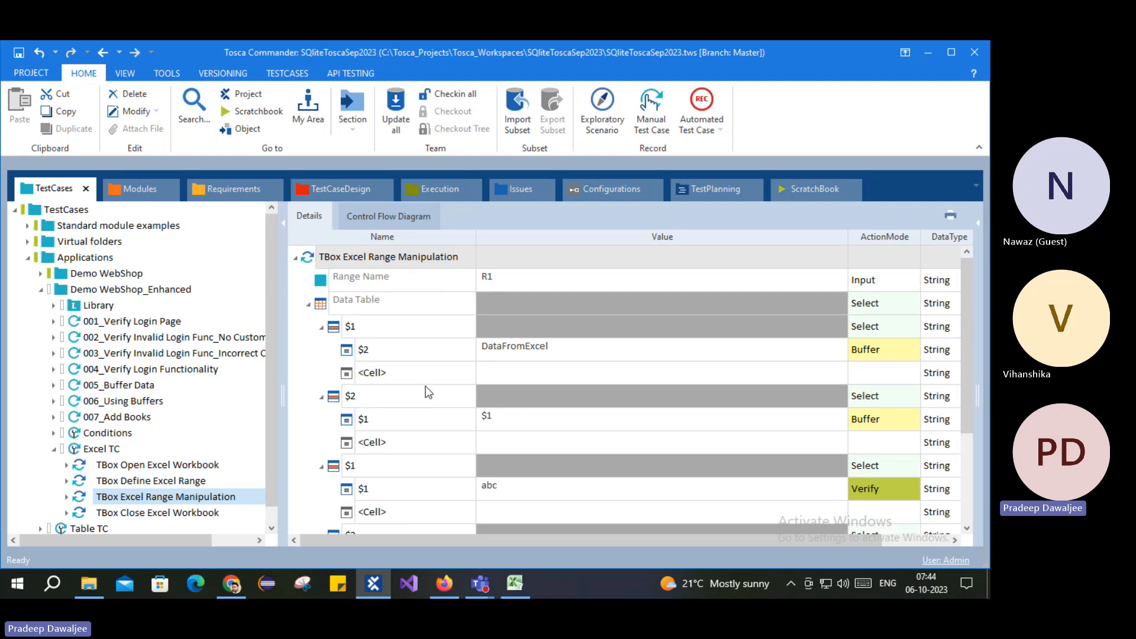
pyautogui.click(113, 402)
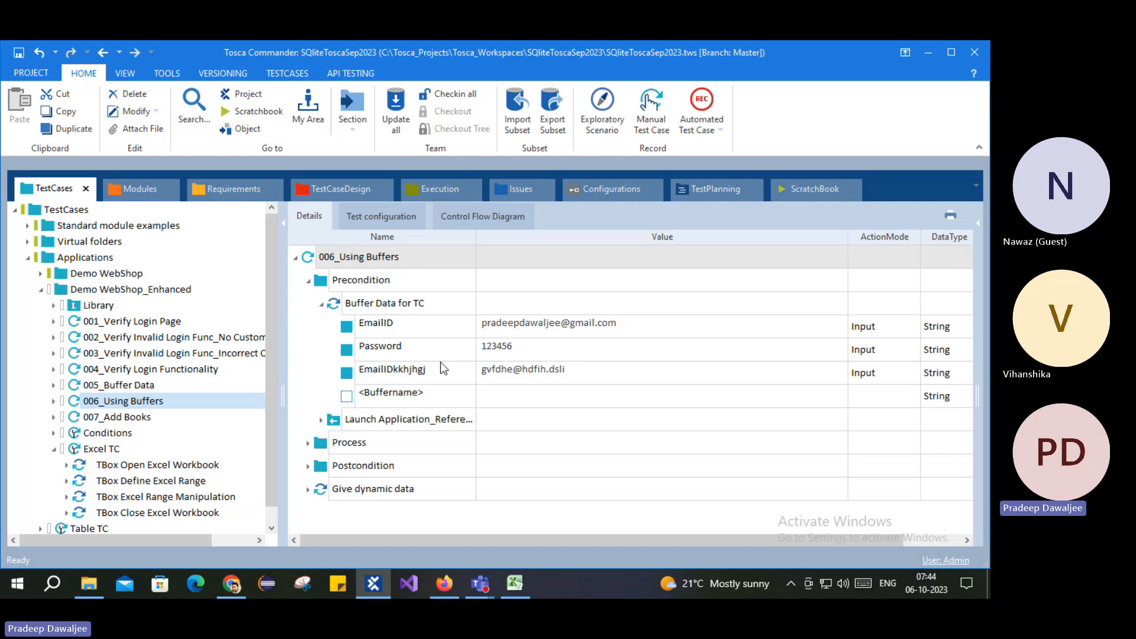
# Step: Copy 006_Using Buffers into Demo WebShop_Enhanced and rename the copy 006_Using Excel data
pyautogui.rightClick(318, 257)
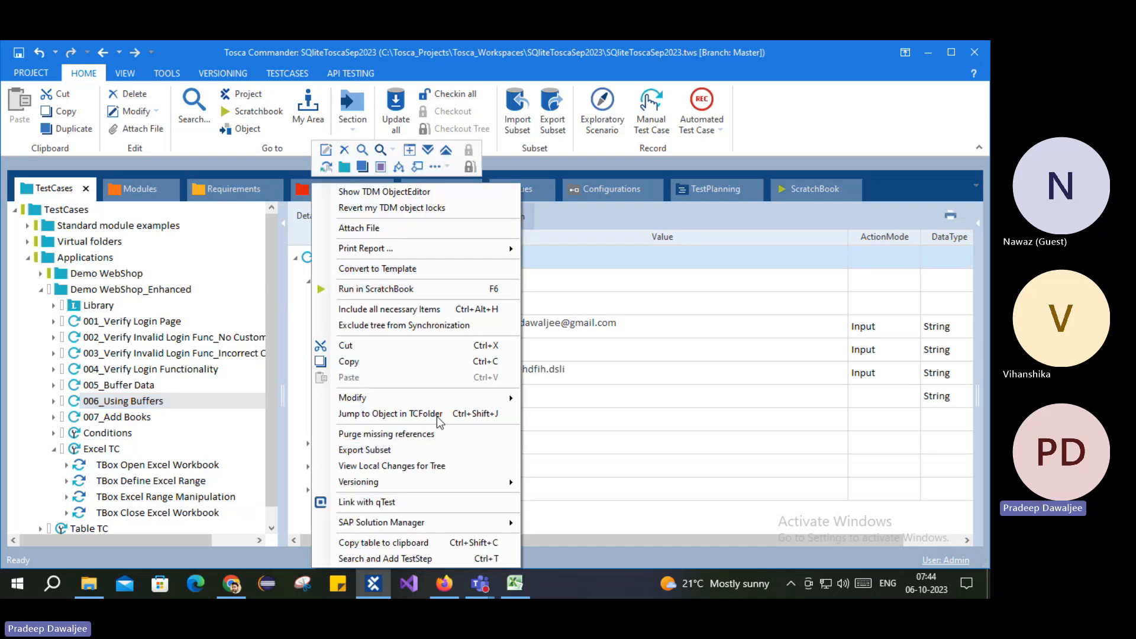
pyautogui.click(366, 362)
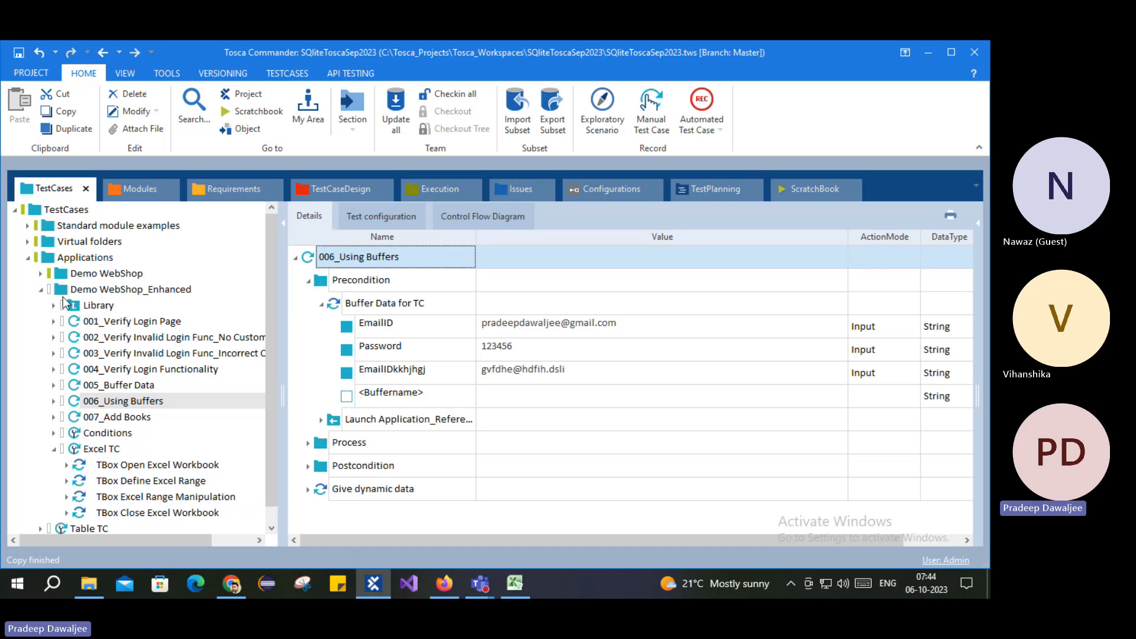
pyautogui.click(65, 290)
pyautogui.rightClick(65, 290)
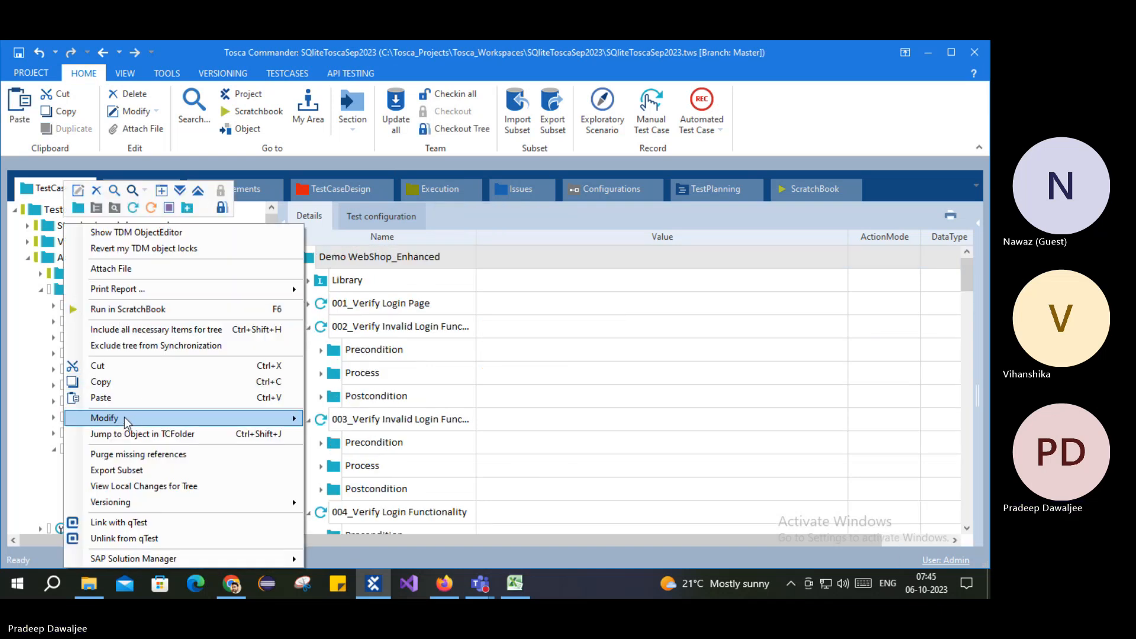
pyautogui.click(119, 398)
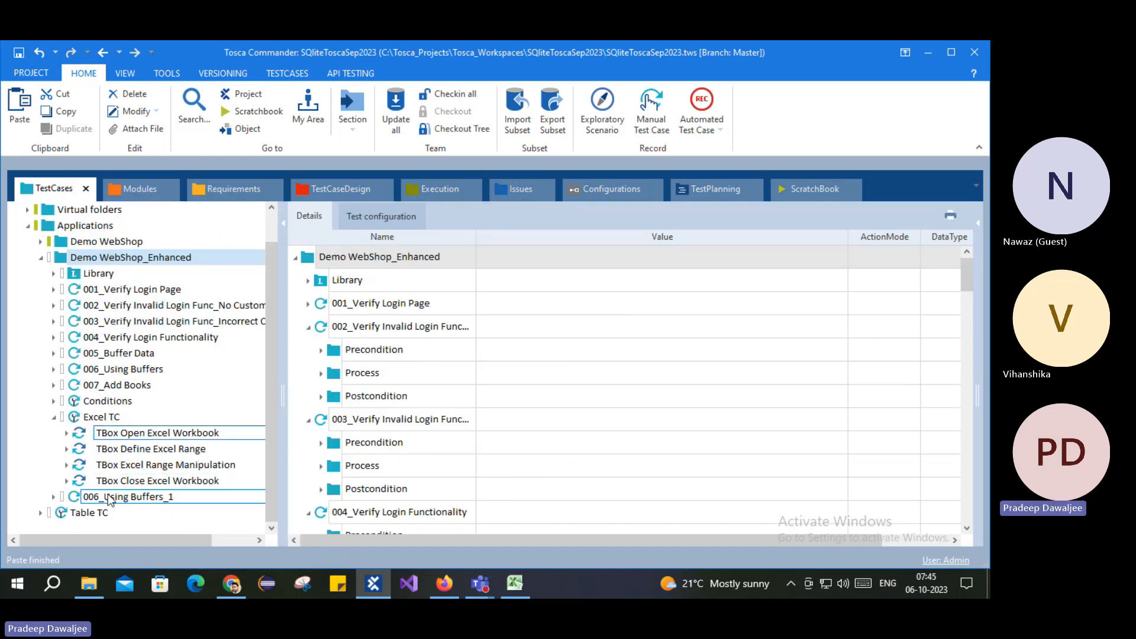
pyautogui.click(115, 497)
pyautogui.moveTo(131, 497); pyautogui.dragTo(217, 496)
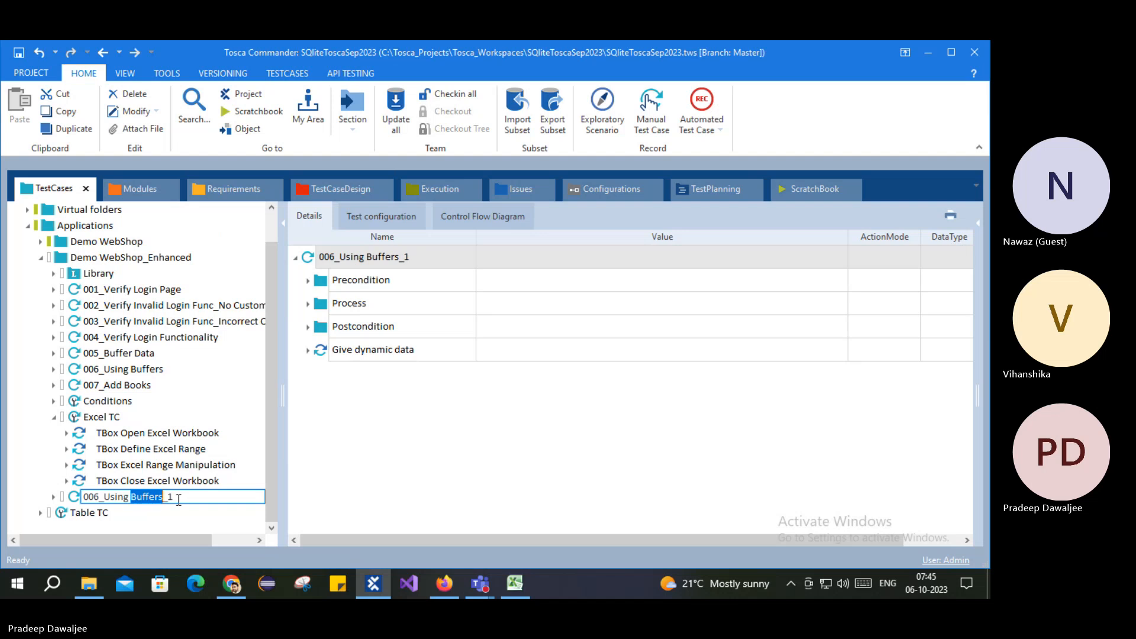
pyautogui.write('Excel data')
pyautogui.press('Return')
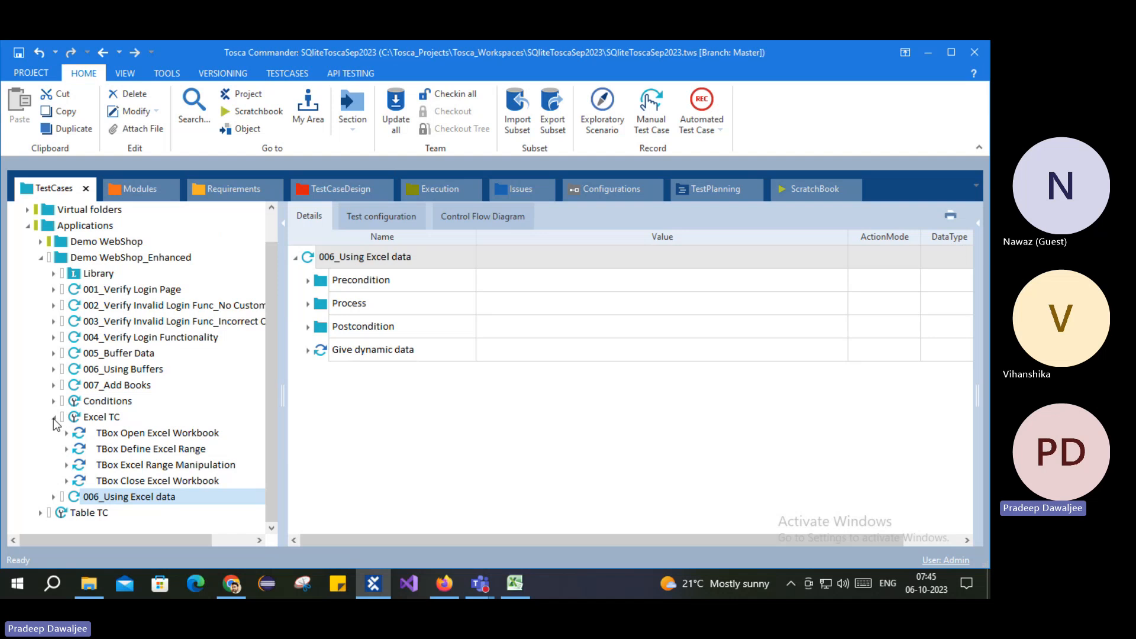
# Step: Expand the new test case's Precondition and Process folders and view Buffer Data for TC
pyautogui.click(55, 497)
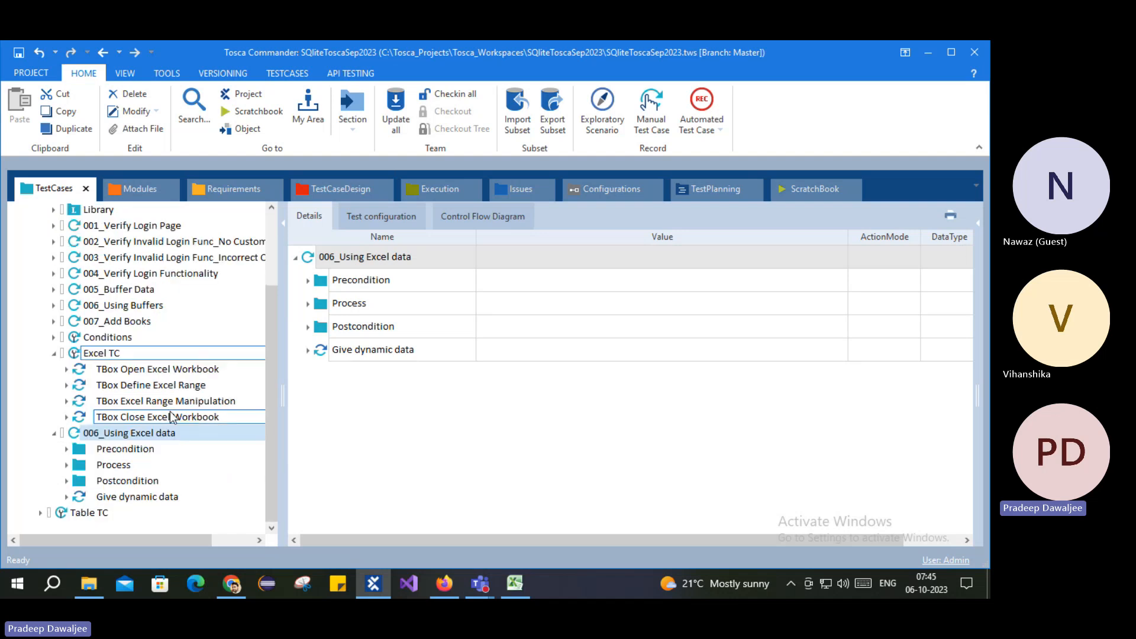
pyautogui.click(67, 450)
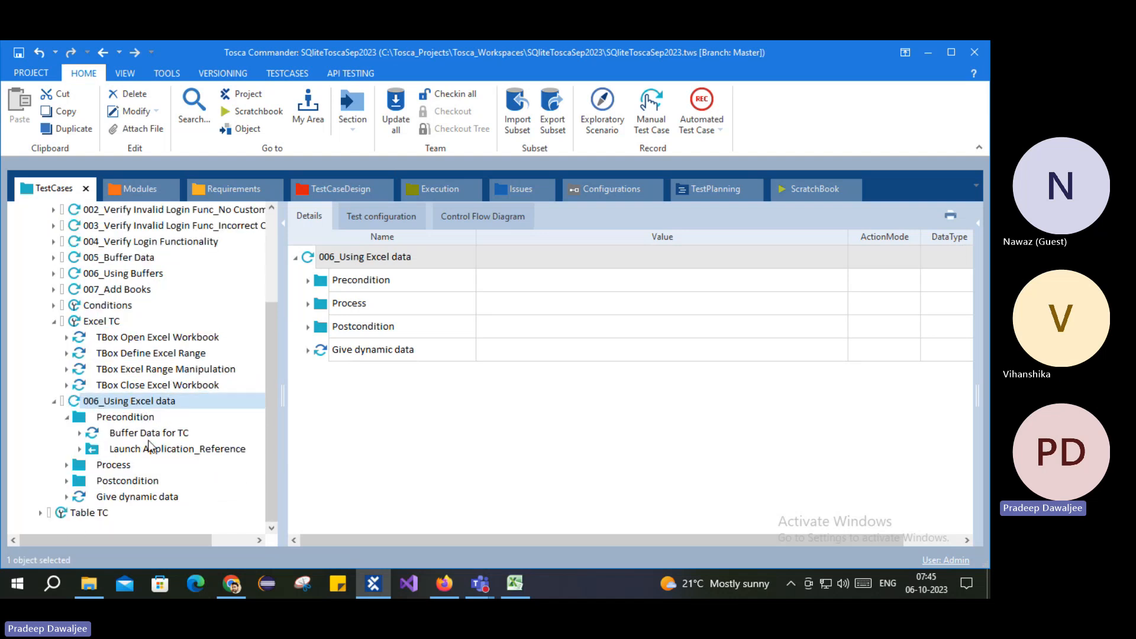
pyautogui.click(66, 465)
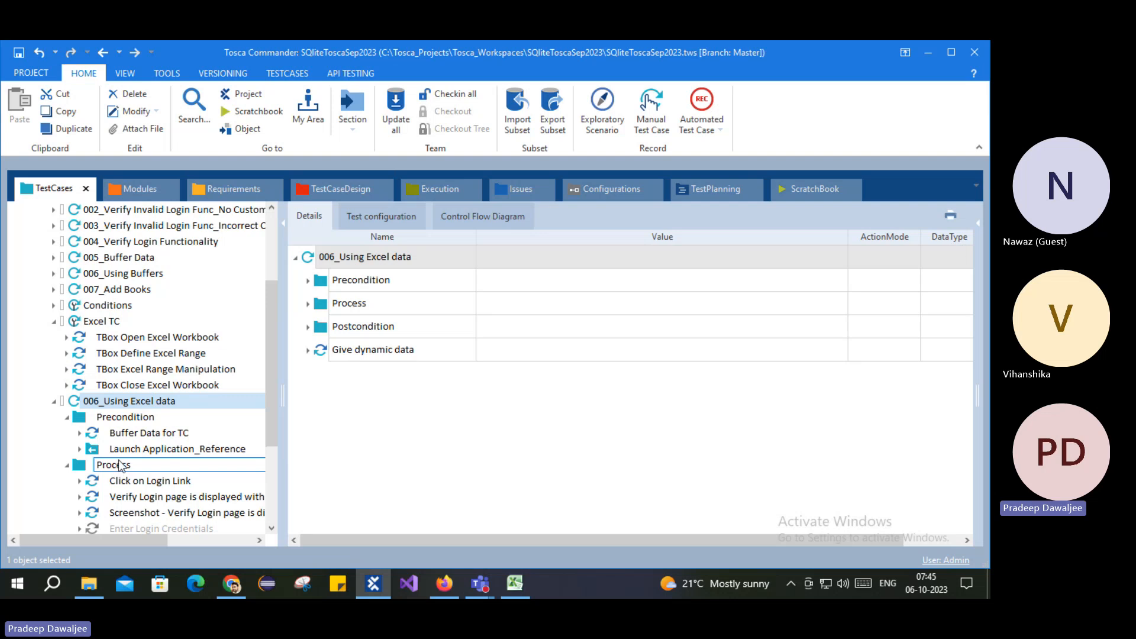
pyautogui.click(139, 433)
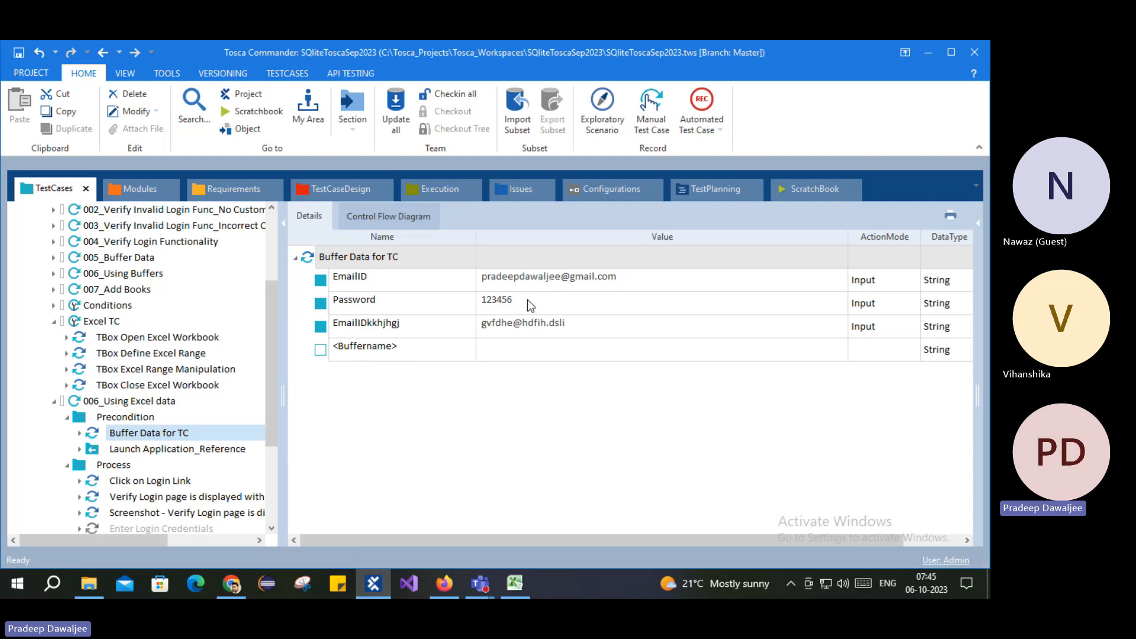
pyautogui.click(521, 584)
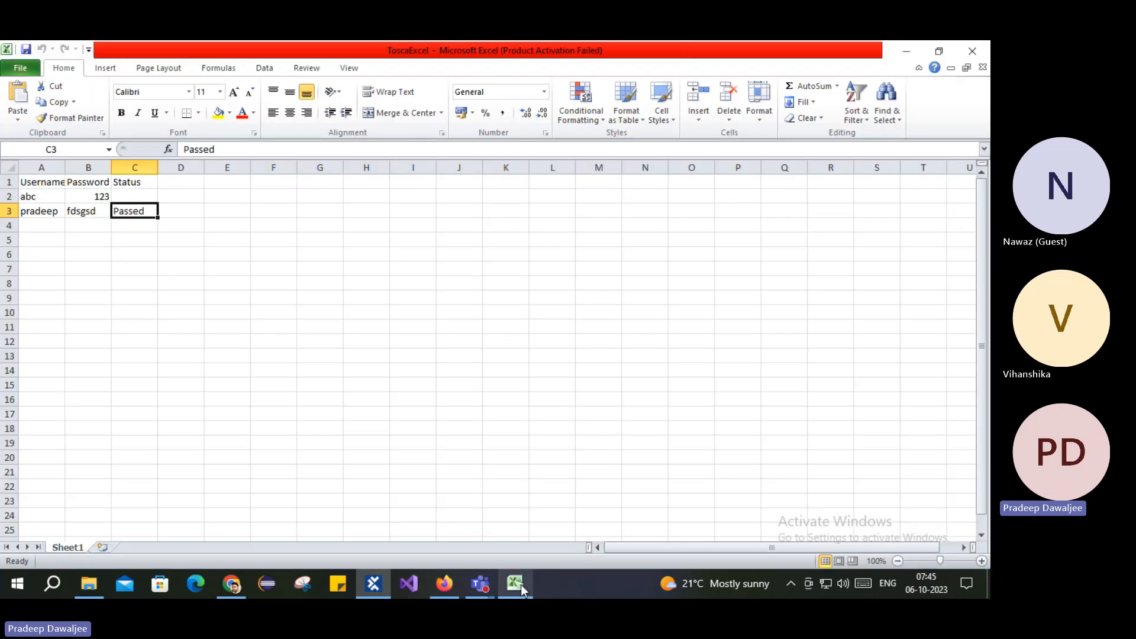
# Step: Enter the user's e-mail address as the Username in cell A4
pyautogui.click(42, 225)
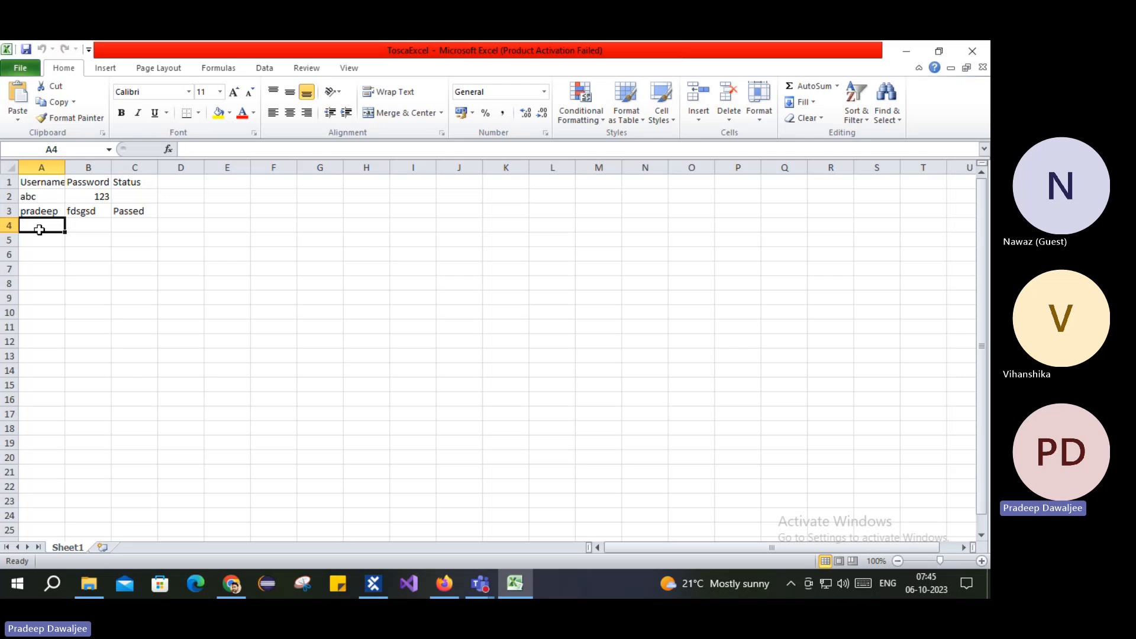
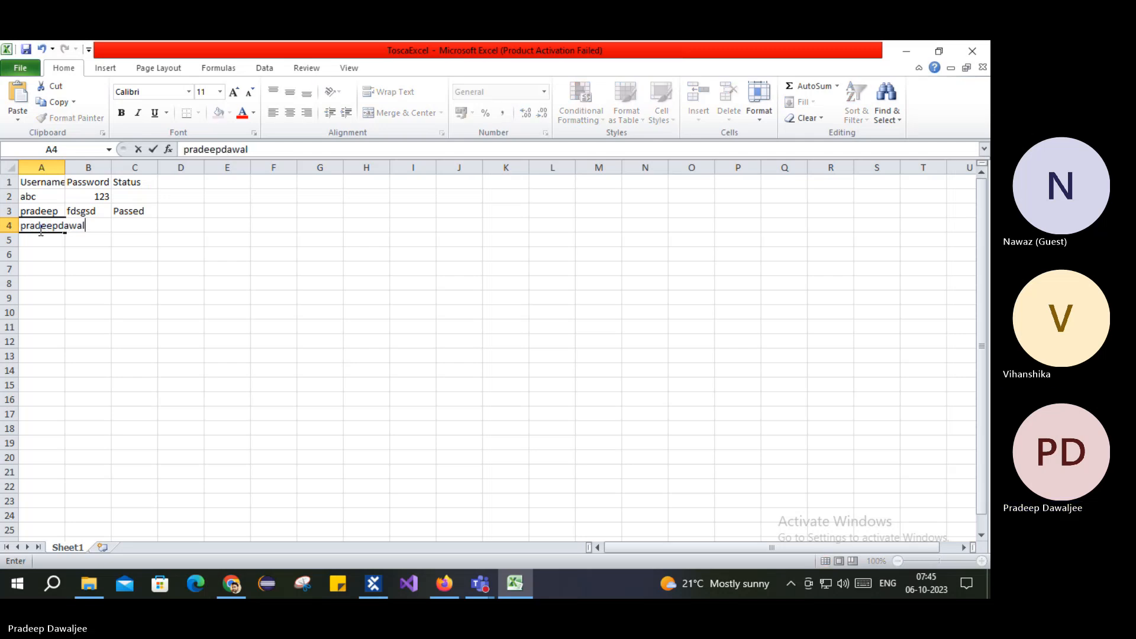
pyautogui.press('Tab')
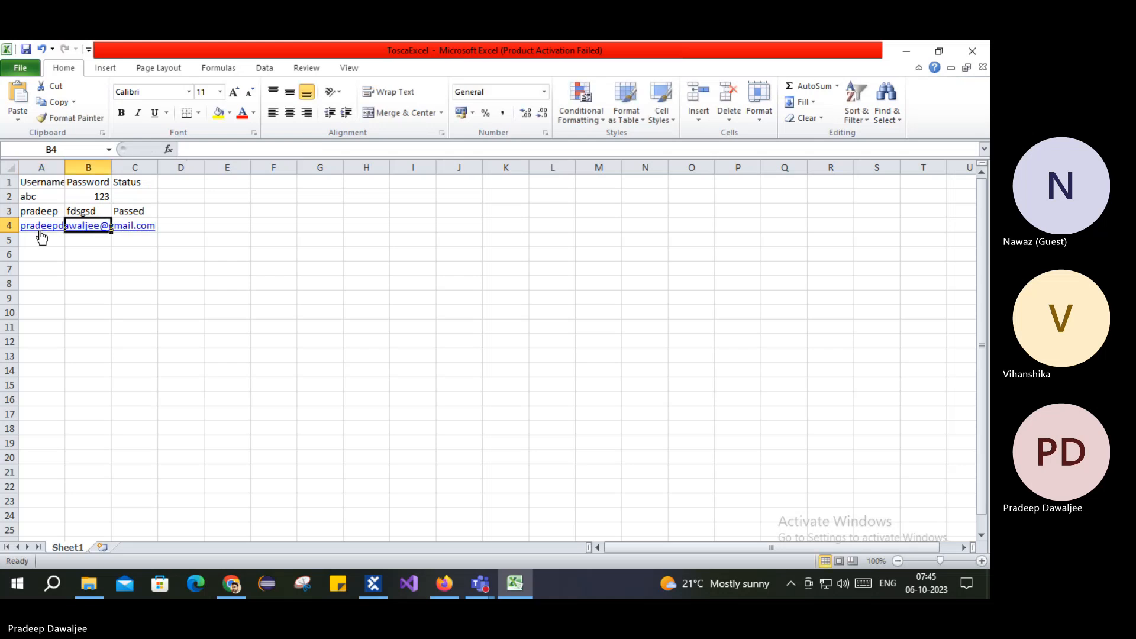
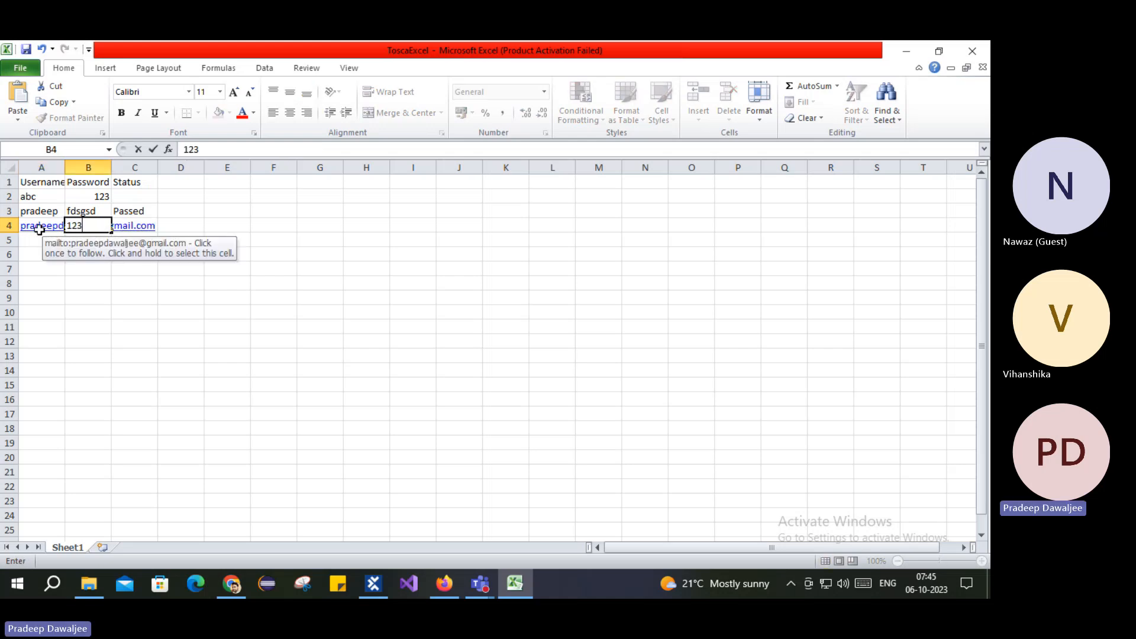
# Step: Enter the numeric password in B4, stored as text with a leading apostrophe
pyautogui.click(99, 297)
pyautogui.click(99, 221)
pyautogui.press('F2')
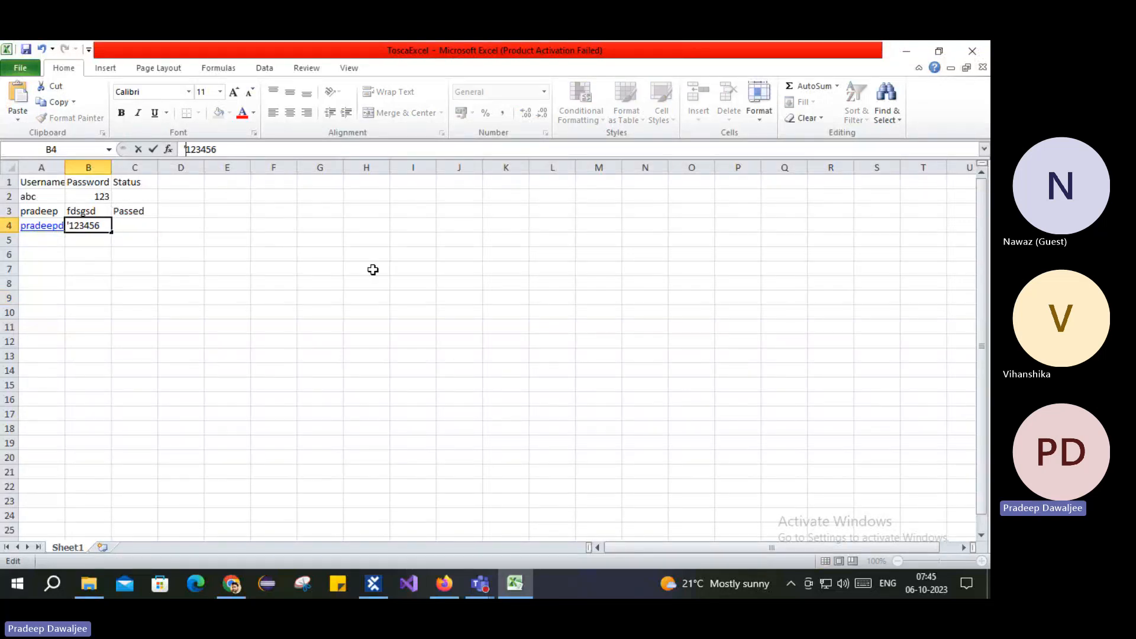
pyautogui.click(319, 256)
pyautogui.click(144, 218)
pyautogui.click(80, 228)
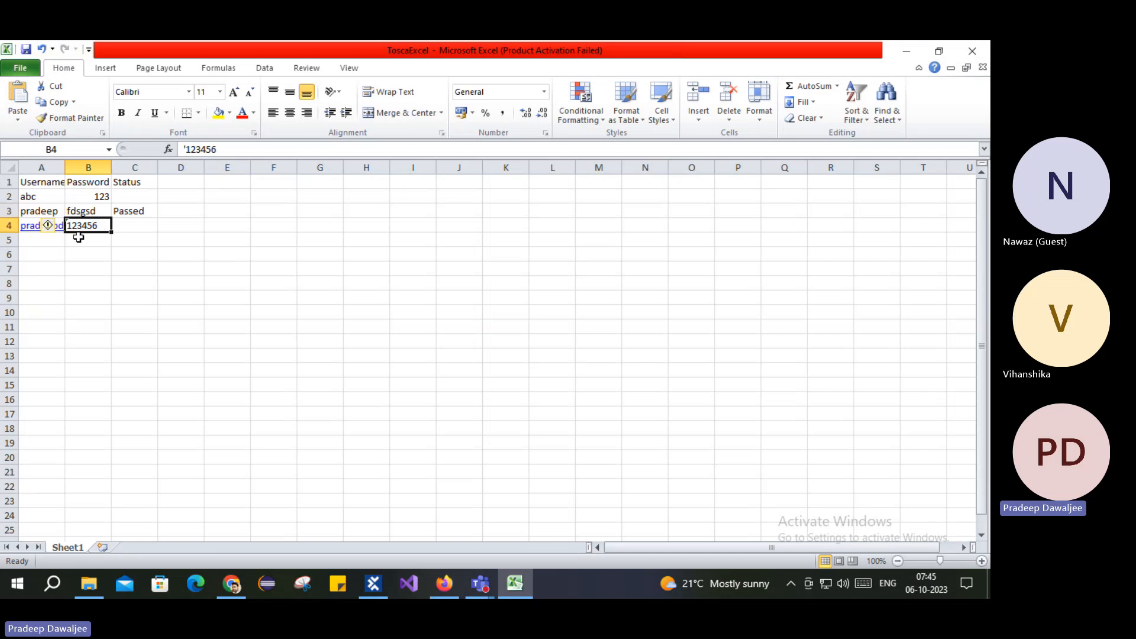
pyautogui.click(35, 268)
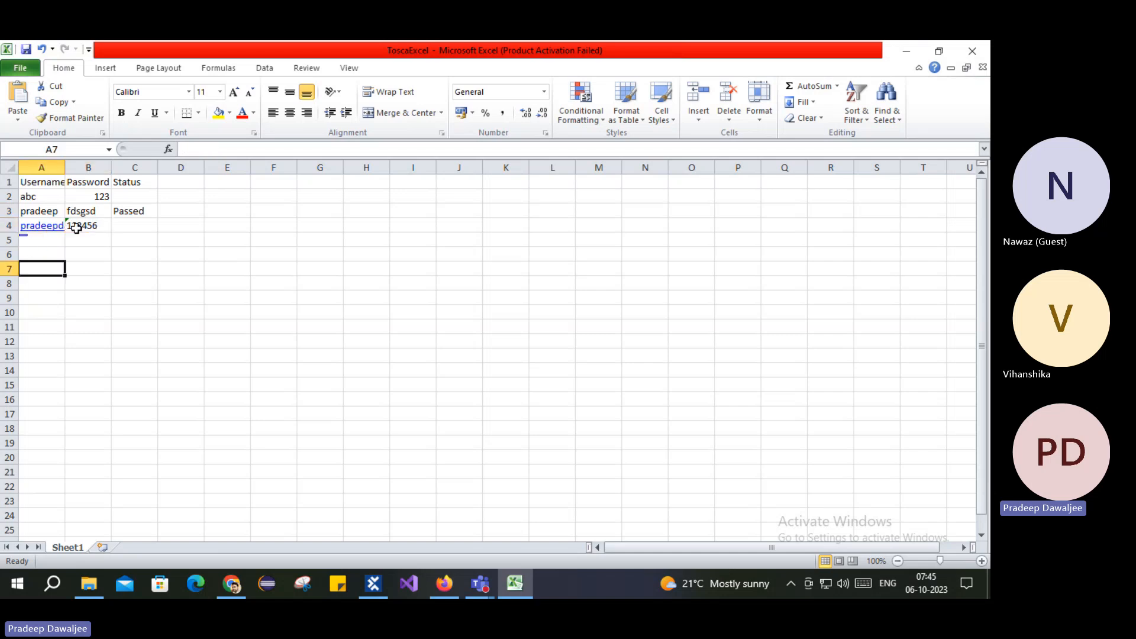
pyautogui.click(129, 226)
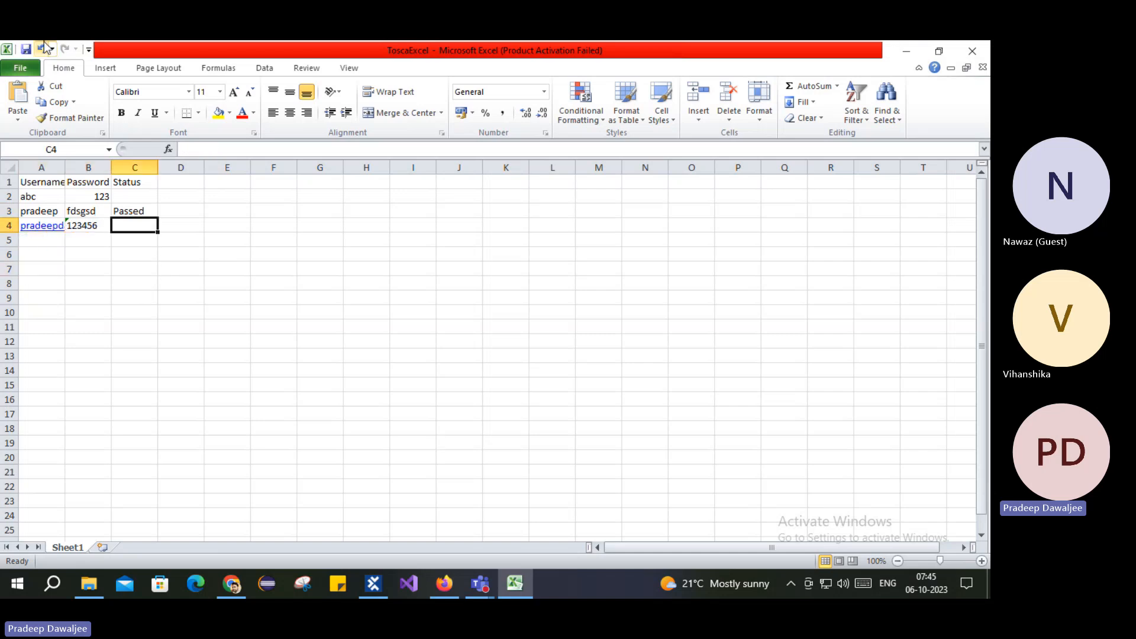
pyautogui.click(374, 583)
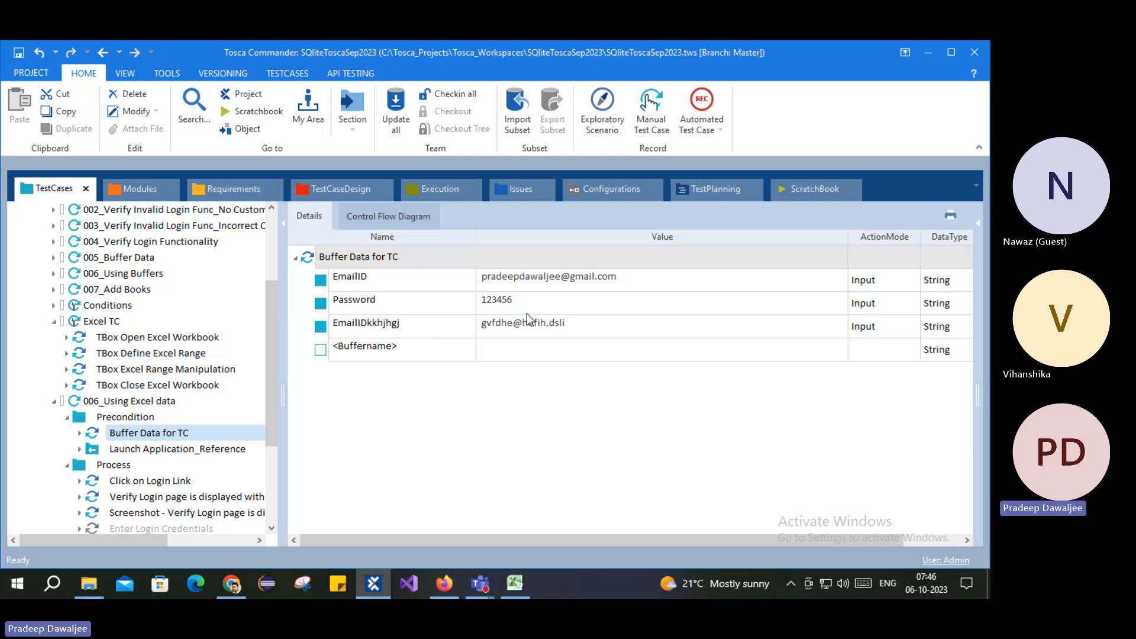
# Step: Review the EmailID, Password and third e-mail buffer entries, then show the Precondition folder
pyautogui.click(460, 335)
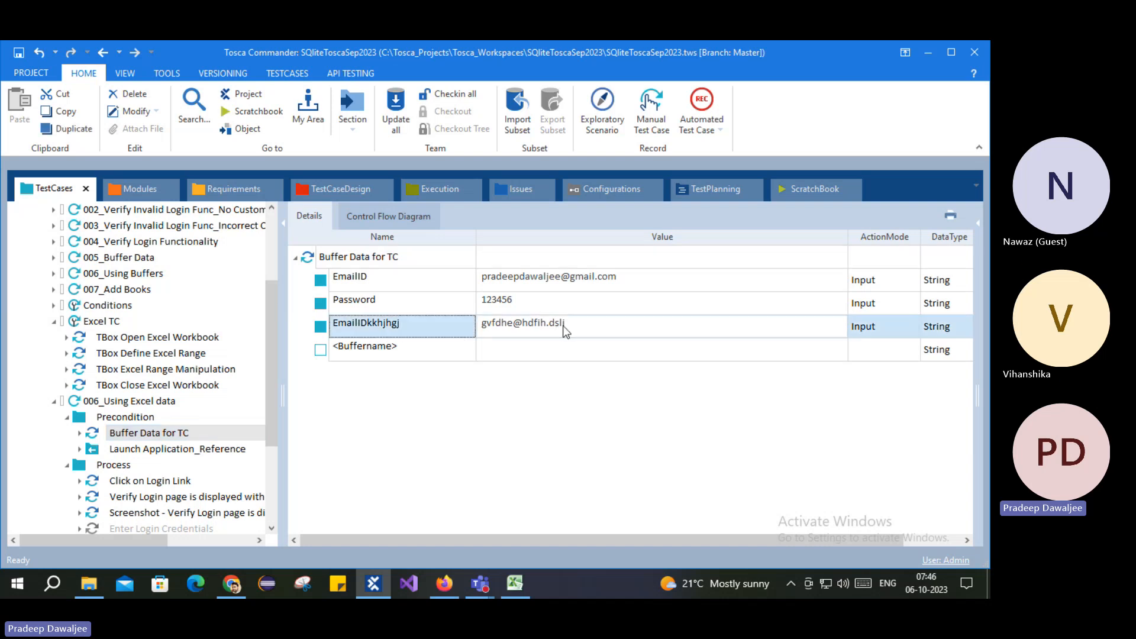
pyautogui.click(488, 280)
pyautogui.click(489, 302)
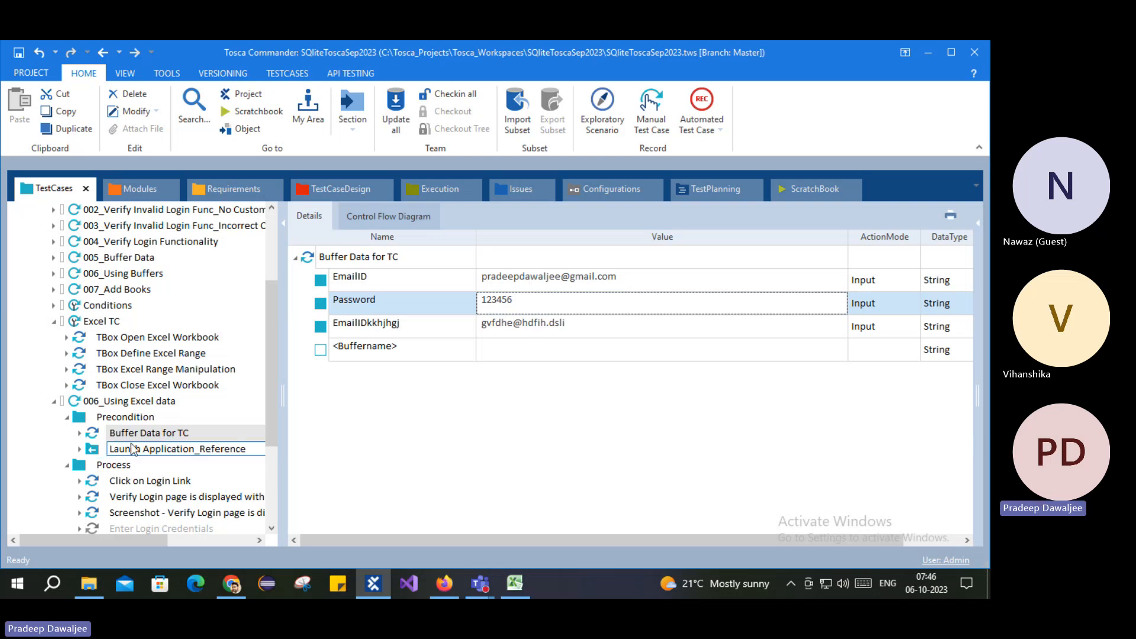
pyautogui.click(112, 417)
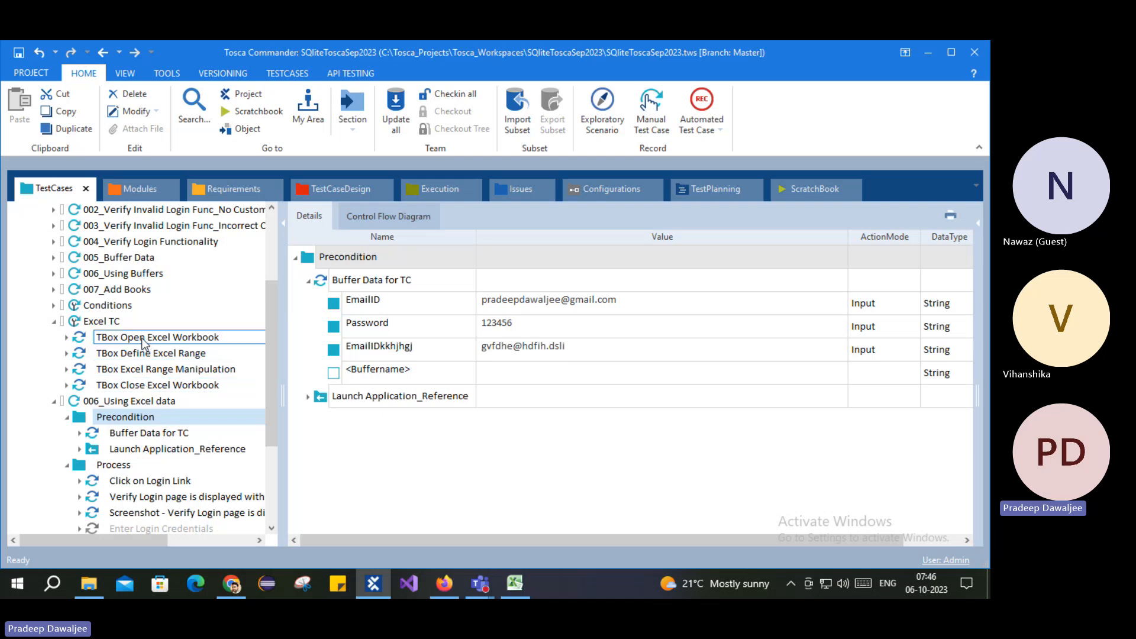
# Step: Put the four TBox Excel steps in a new 'Fetch Data from excel' folder at the top of Precondition
pyautogui.click(142, 338)
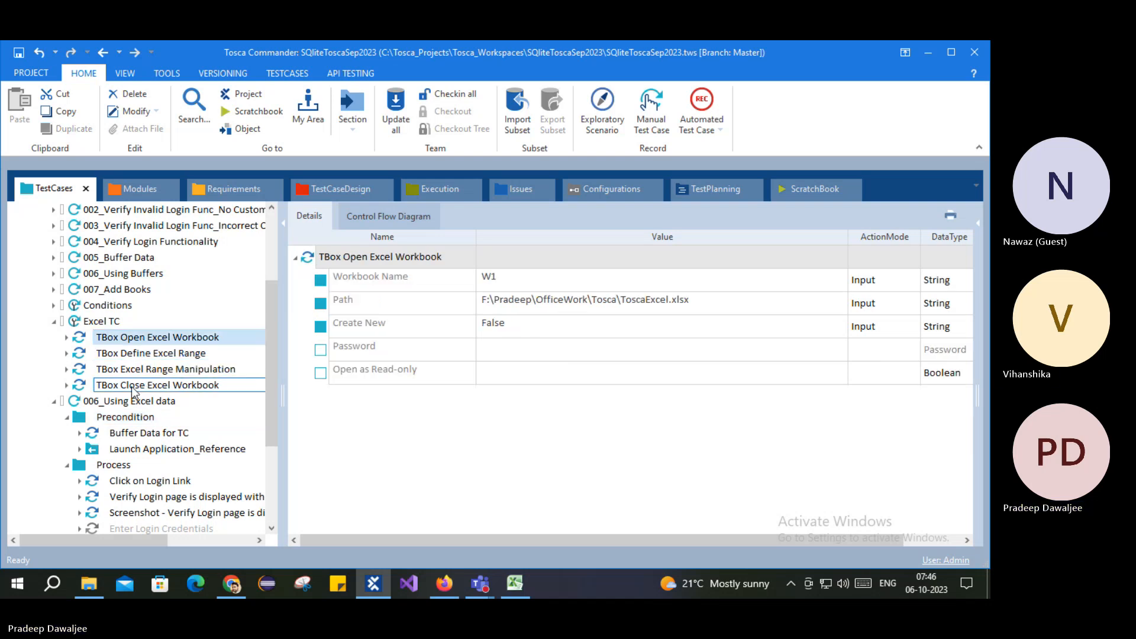
pyautogui.keyDown('shift'); pyautogui.click(131, 386); pyautogui.keyUp('shift')
pyautogui.rightClick(116, 416)
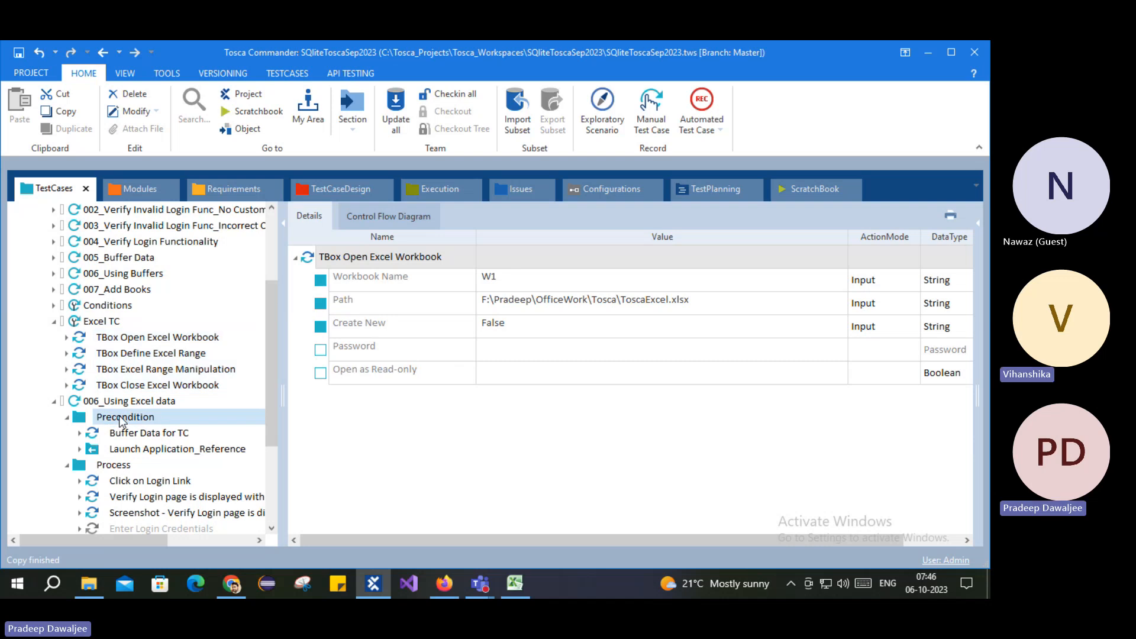
pyautogui.click(152, 385)
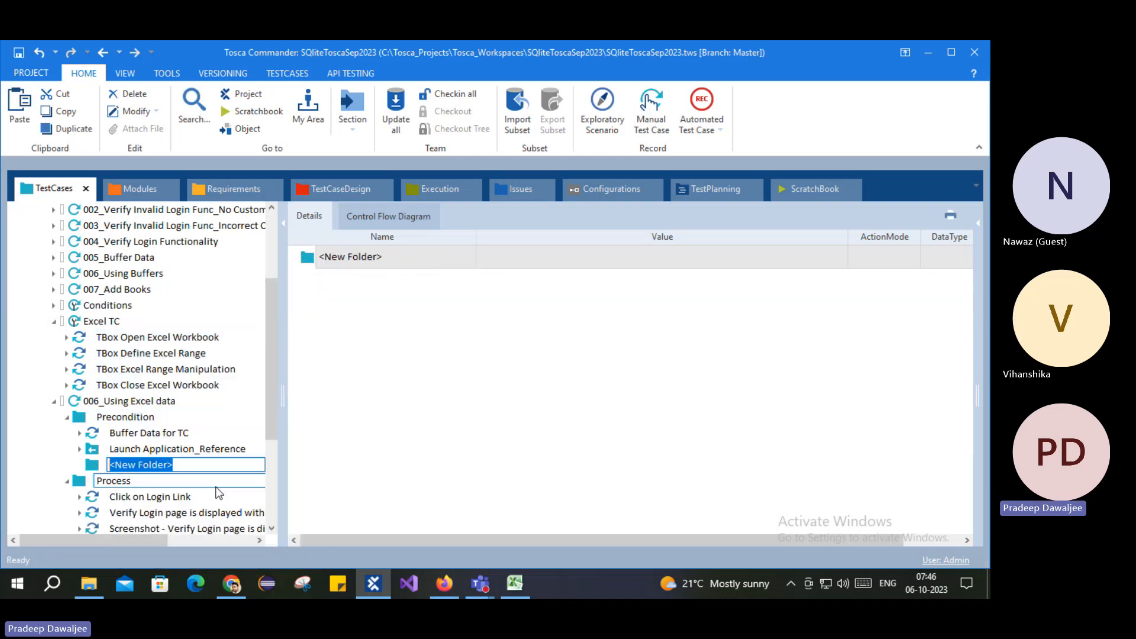
pyautogui.write('Fetch')
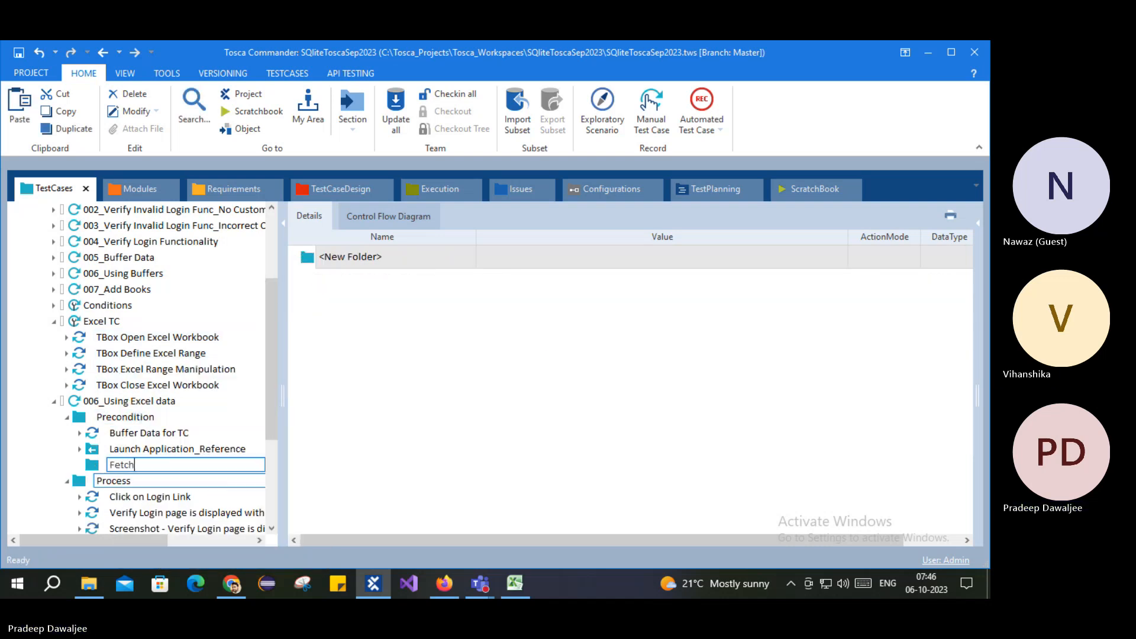
pyautogui.write(' Data from ex')
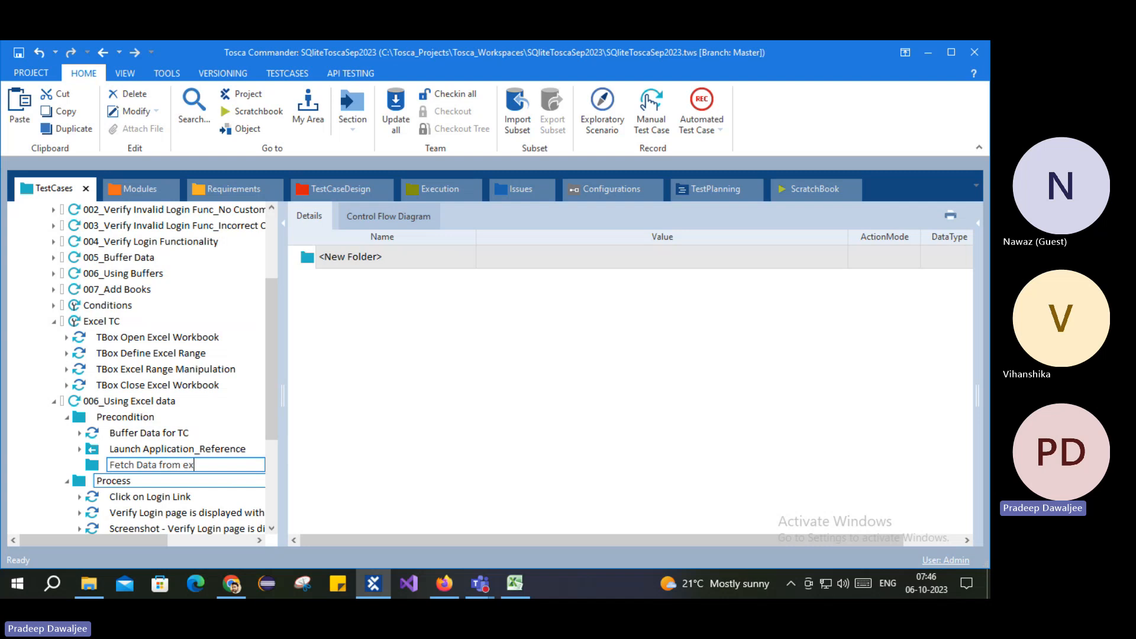
pyautogui.write('cel')
pyautogui.press('Return')
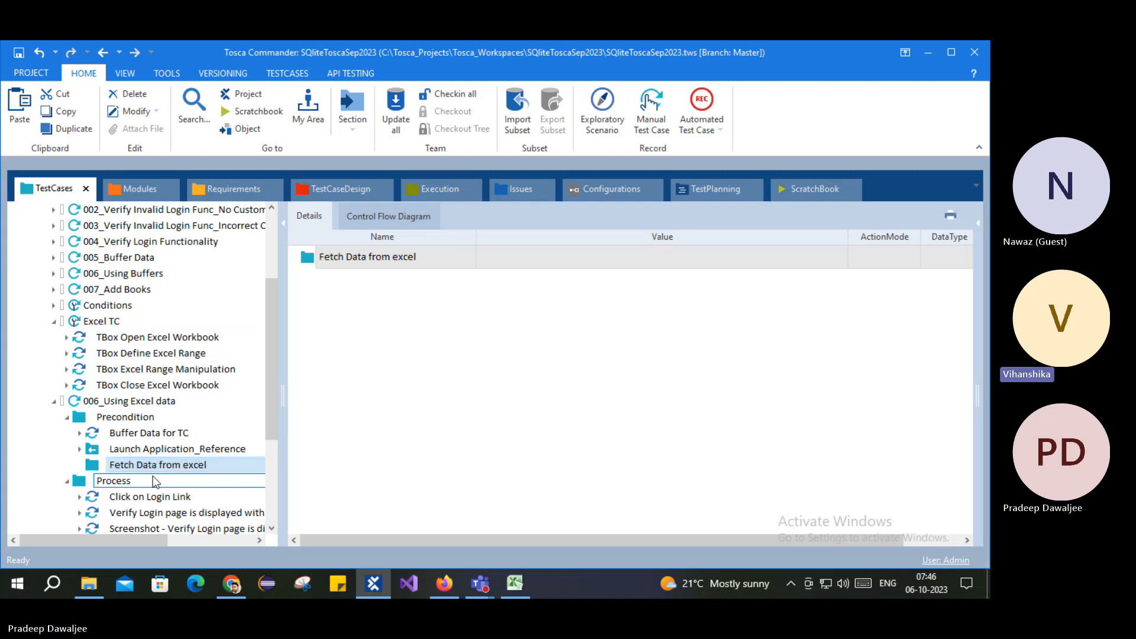
pyautogui.moveTo(102, 469); pyautogui.dragTo(108, 434)
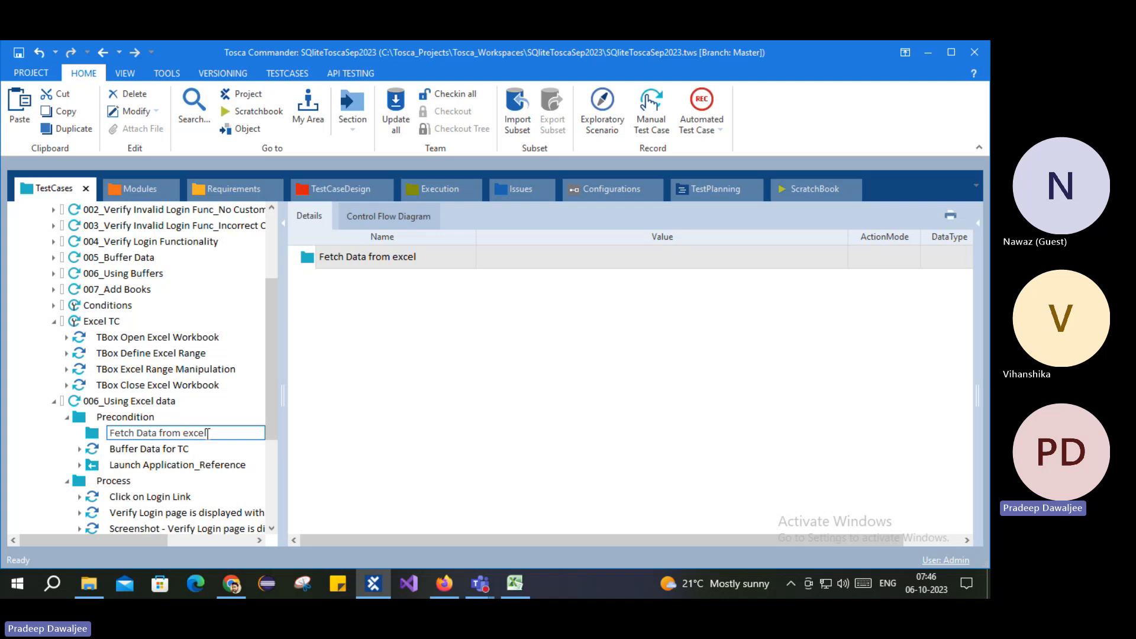
pyautogui.click(94, 435)
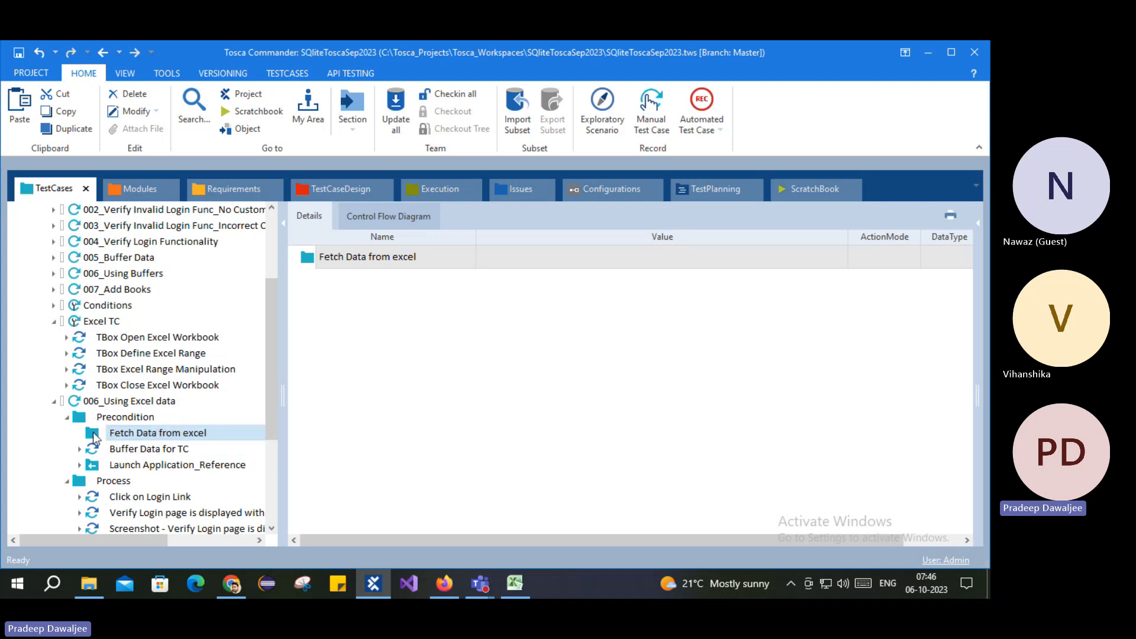
pyautogui.click(80, 432)
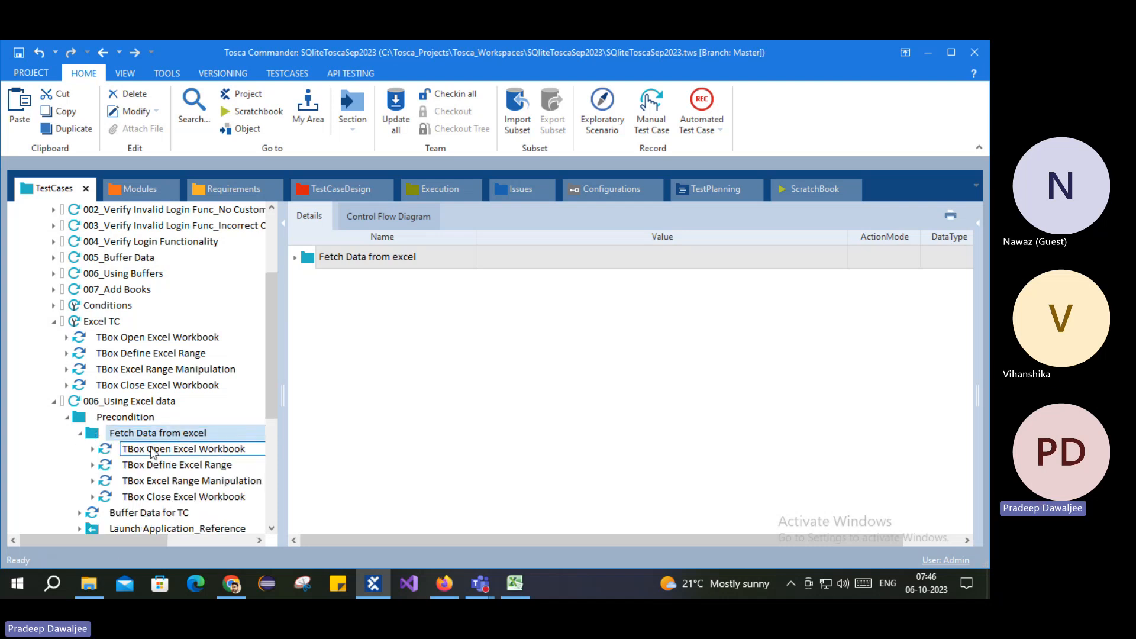
# Step: Review the copied Open Excel Workbook, Define Excel Range and Excel Range Manipulation parameters
pyautogui.click(150, 447)
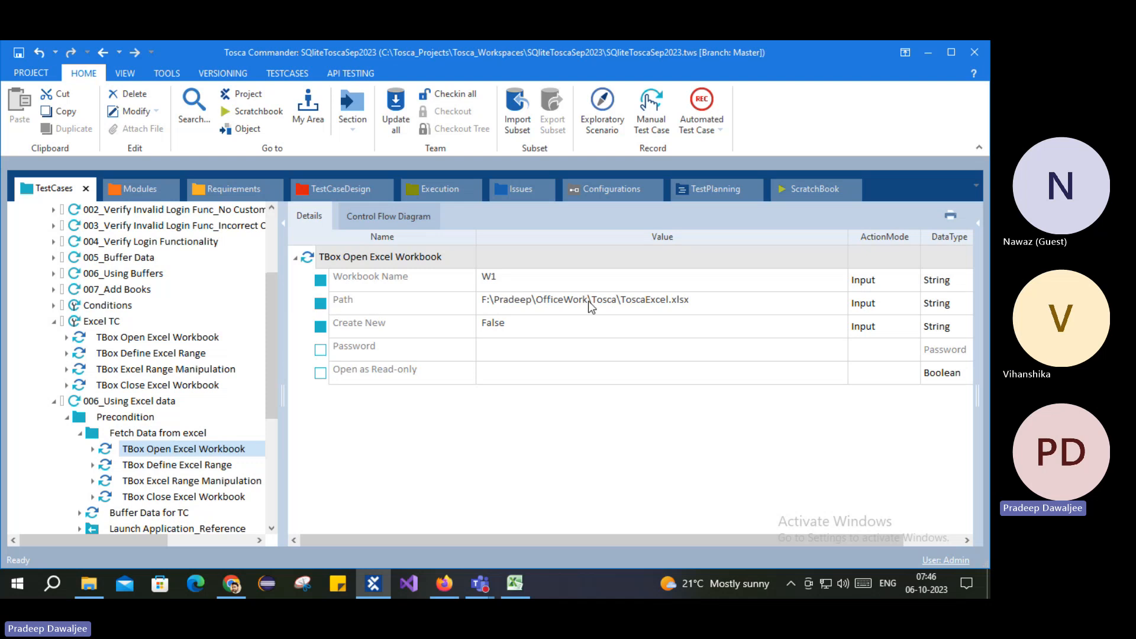
pyautogui.click(679, 305)
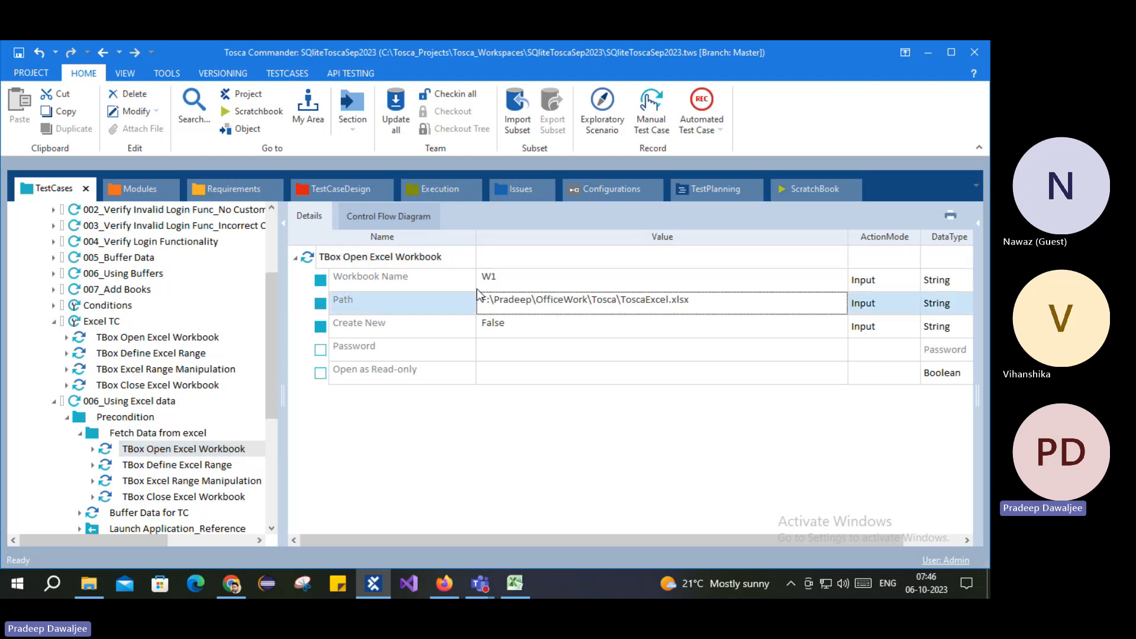
pyautogui.click(230, 465)
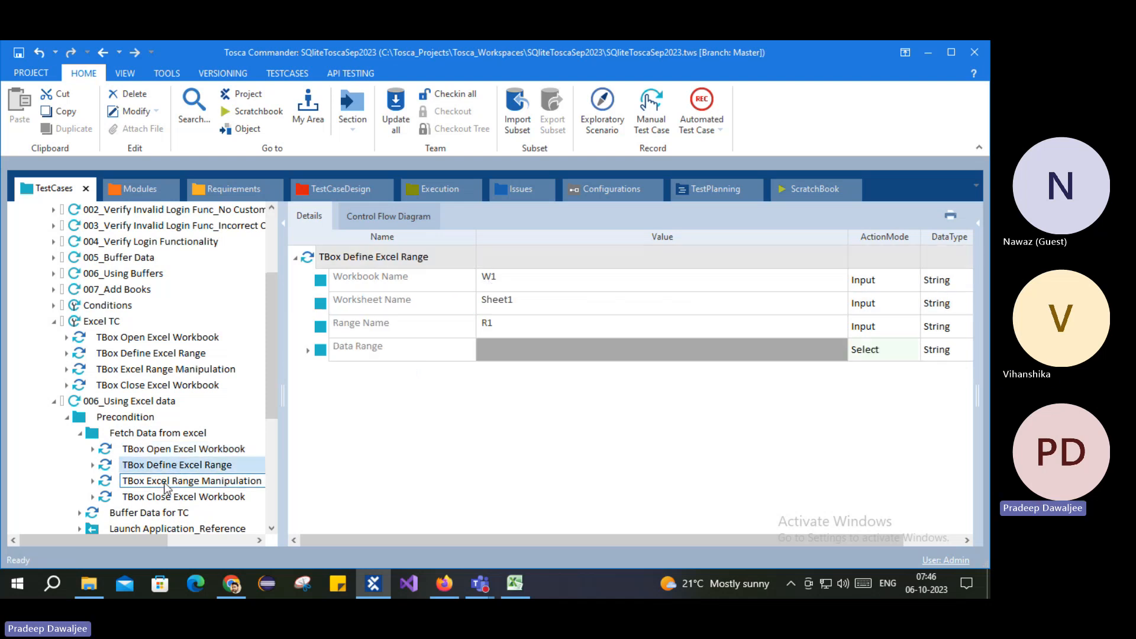
pyautogui.click(247, 480)
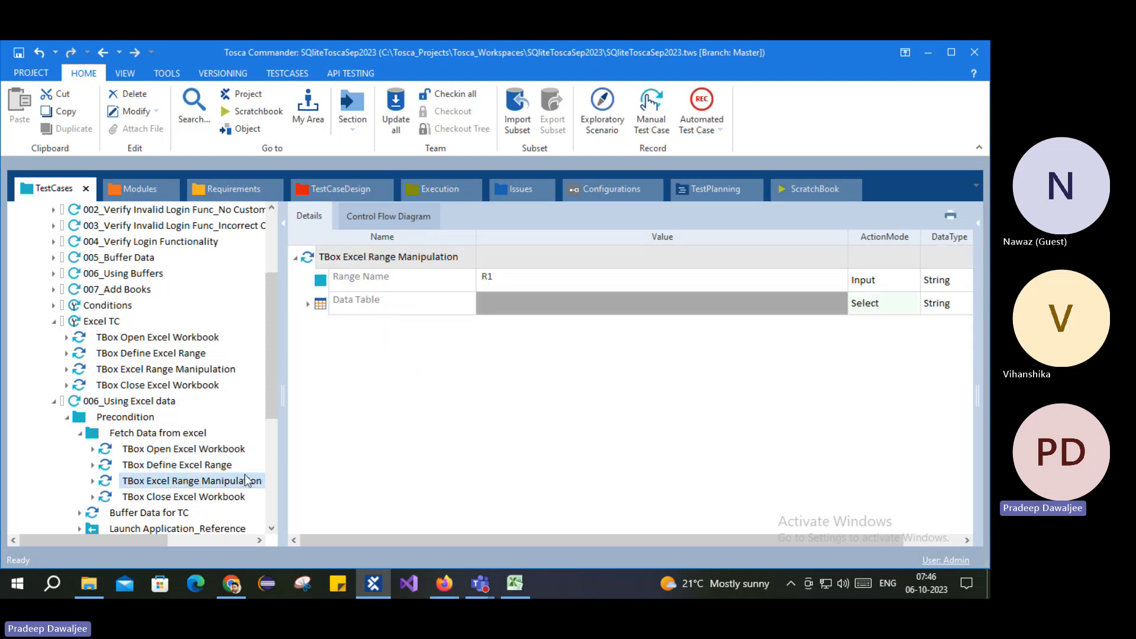
# Step: Remove the $1 and $2 Data Table rows and add a new row entry set to $1
pyautogui.click(308, 304)
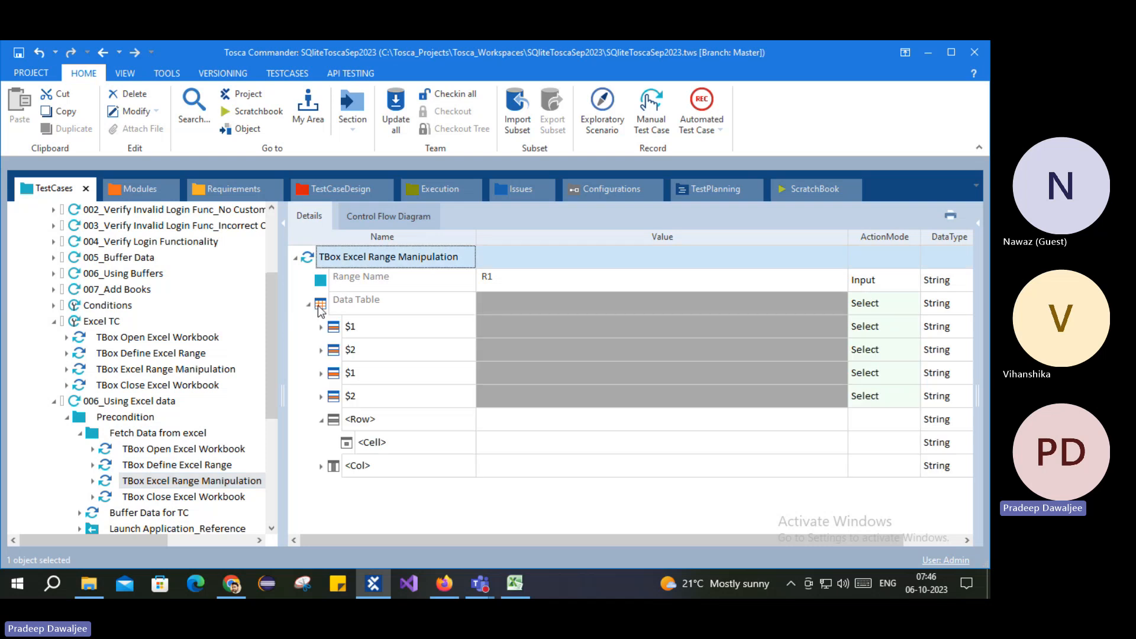
pyautogui.rightClick(318, 306)
pyautogui.click(367, 274)
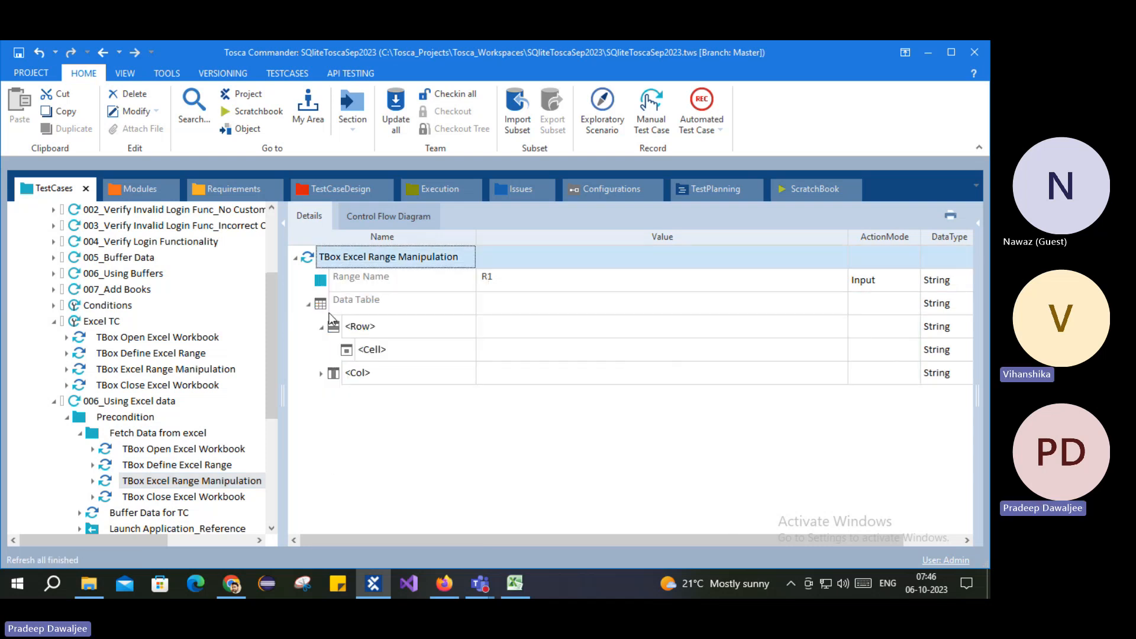
pyautogui.click(363, 329)
pyautogui.click(471, 327)
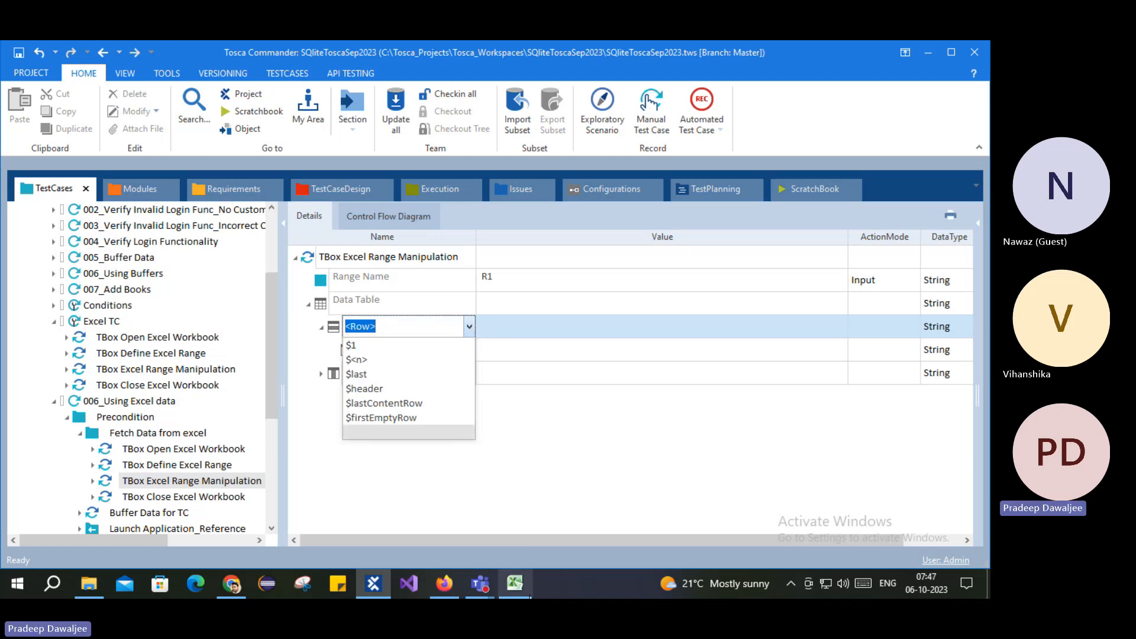
pyautogui.click(517, 585)
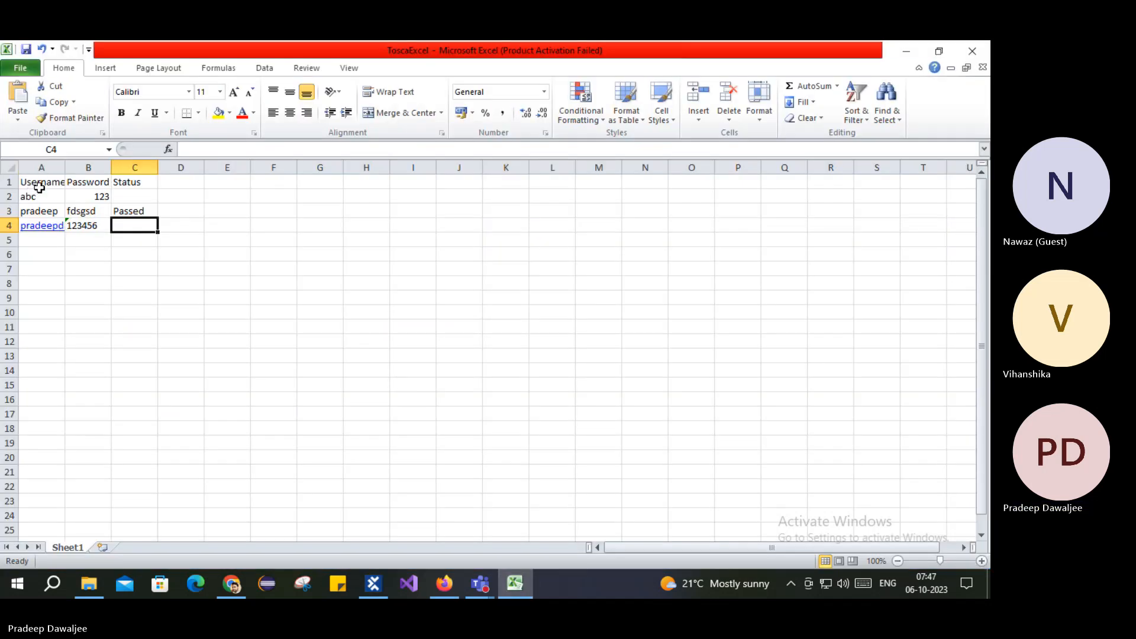
pyautogui.click(523, 582)
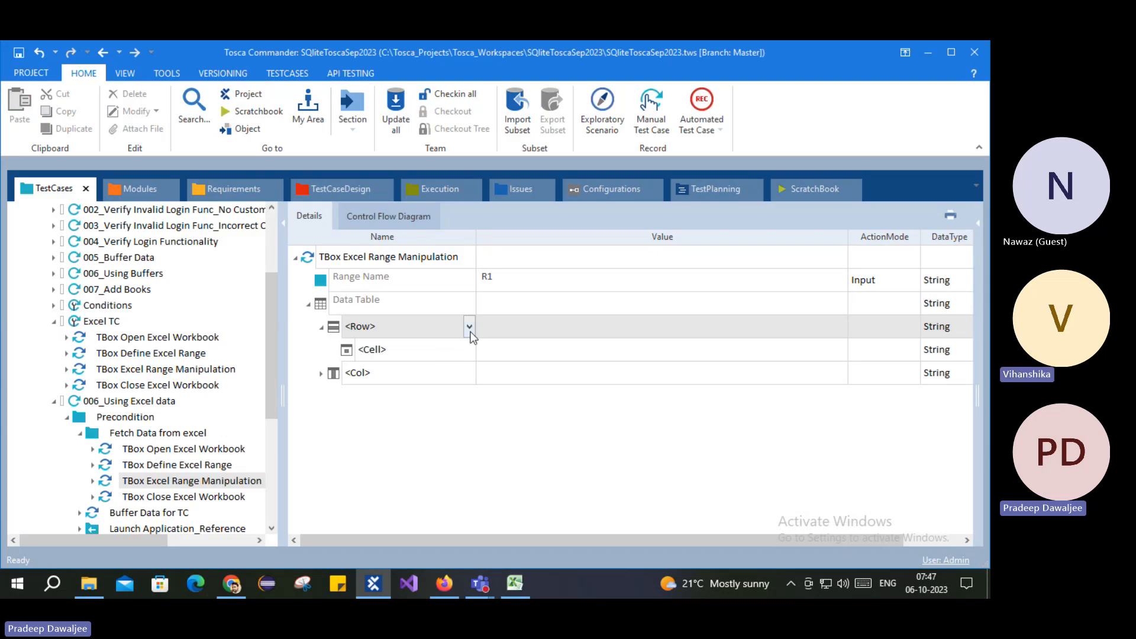
pyautogui.click(469, 327)
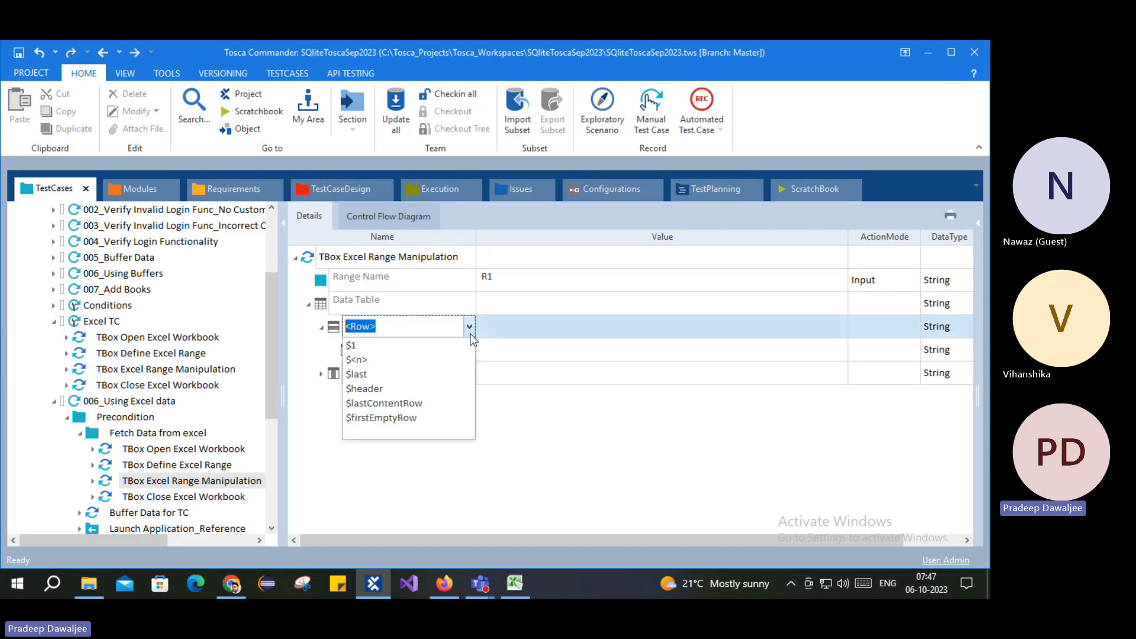
pyautogui.click(385, 348)
# Step: Change the row reference to $3 and start a cell entry beneath it
pyautogui.click(403, 325)
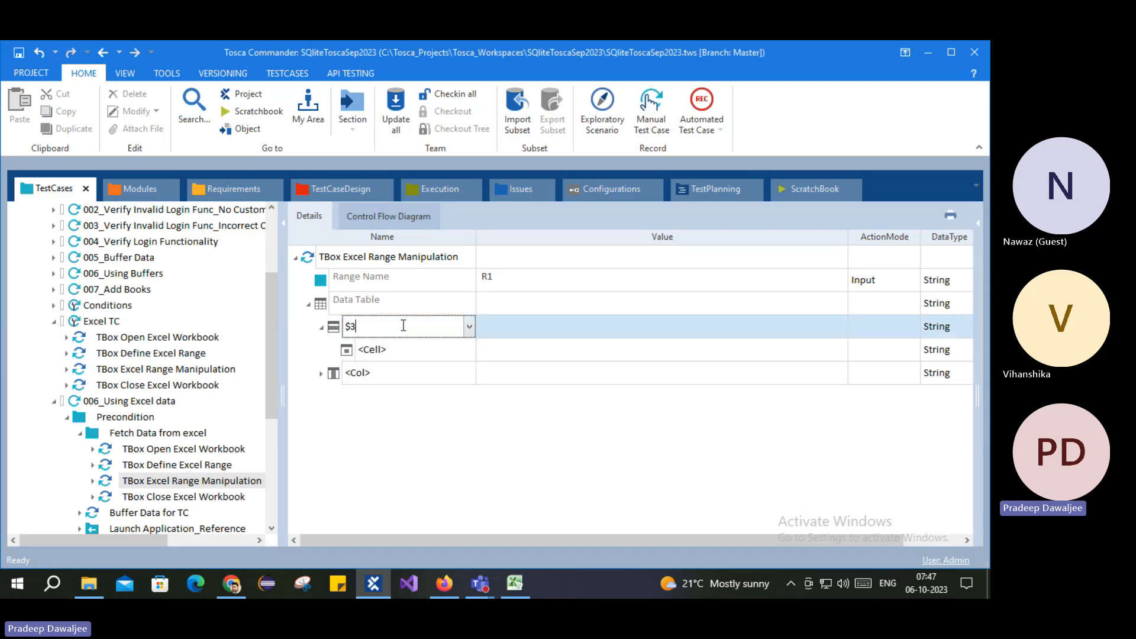
pyautogui.click(527, 588)
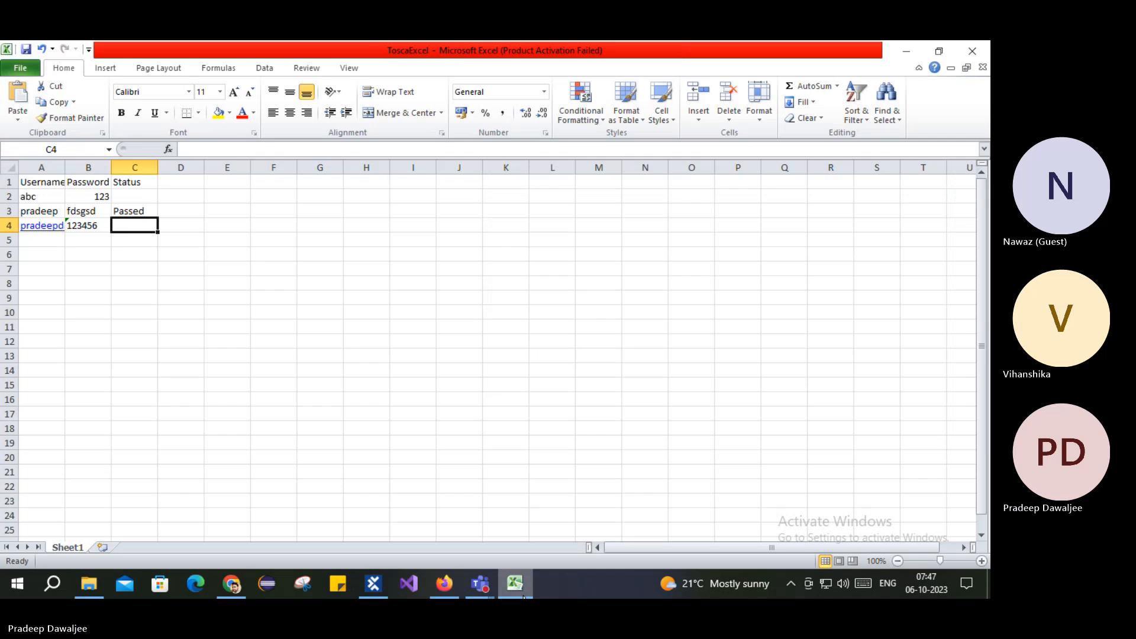
pyautogui.click(523, 595)
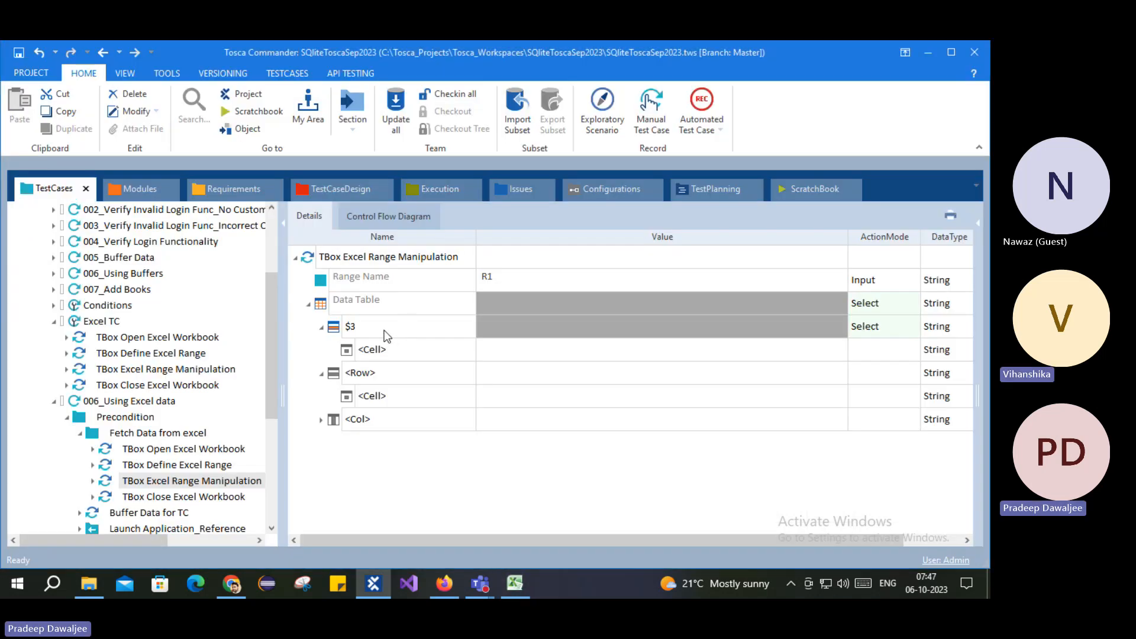
pyautogui.click(406, 349)
pyautogui.click(467, 350)
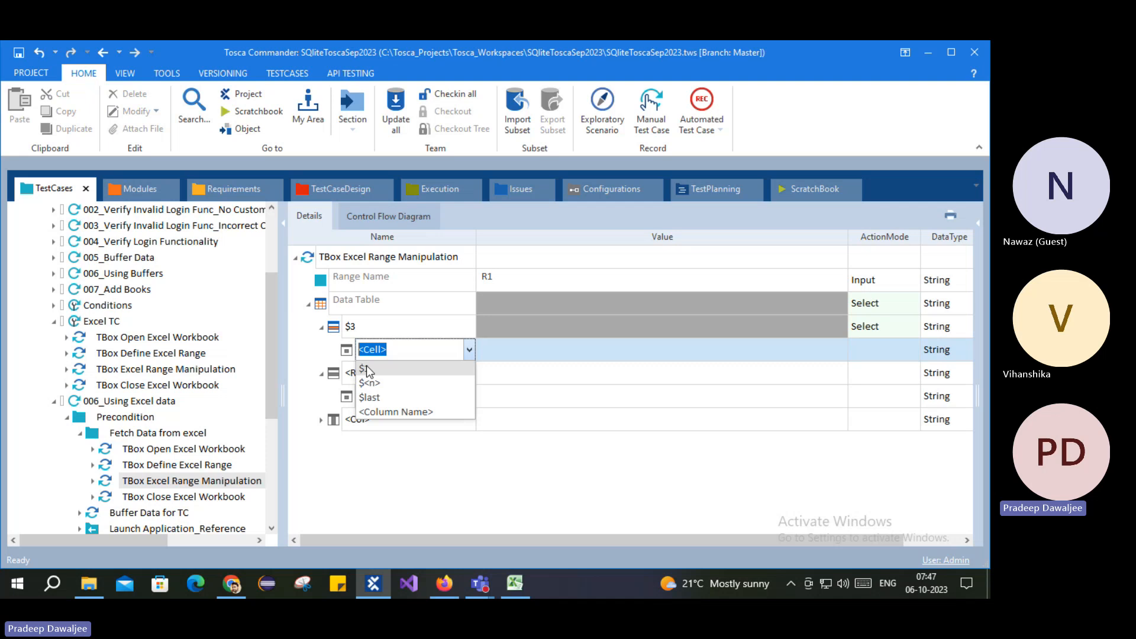
pyautogui.hotkey('alt', 'Tab')
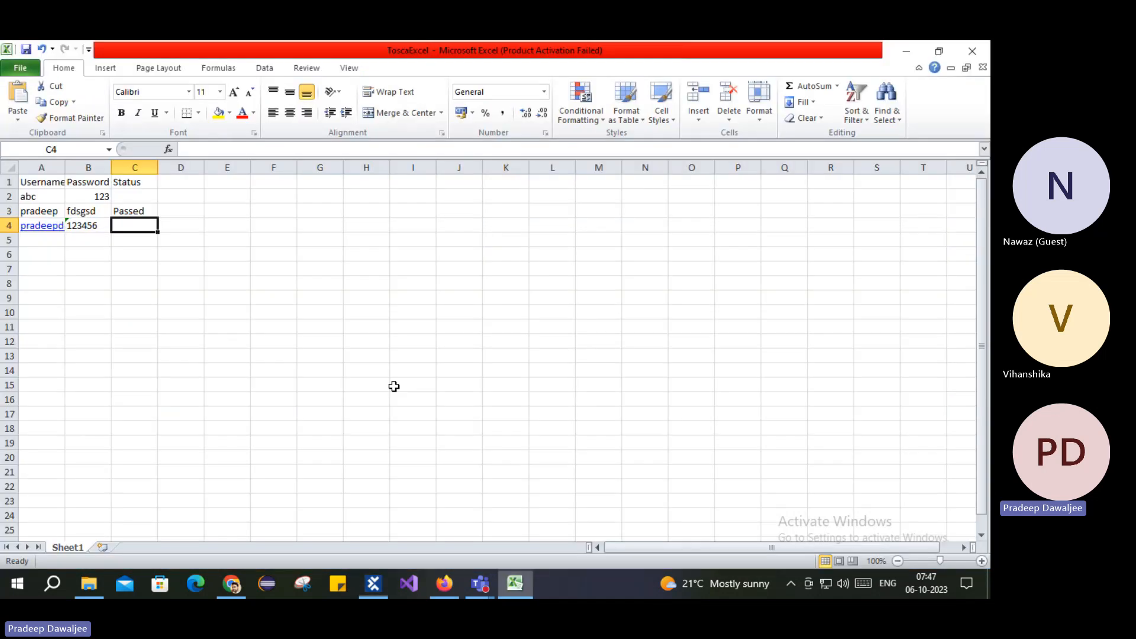
pyautogui.click(42, 168)
pyautogui.rightClick(48, 169)
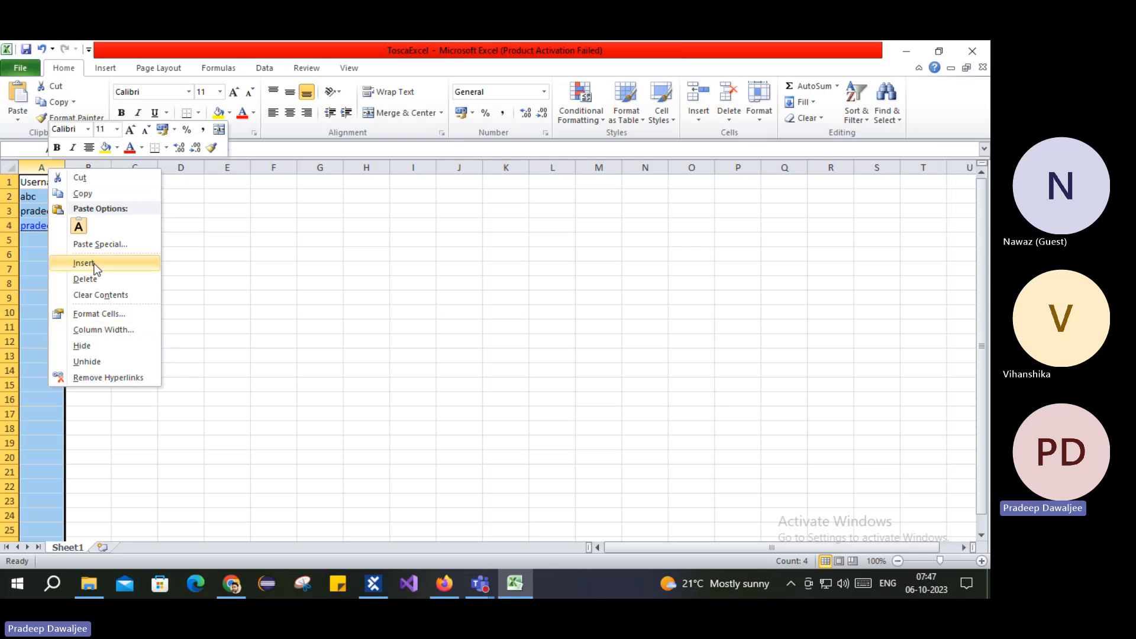
pyautogui.click(95, 263)
pyautogui.click(32, 198)
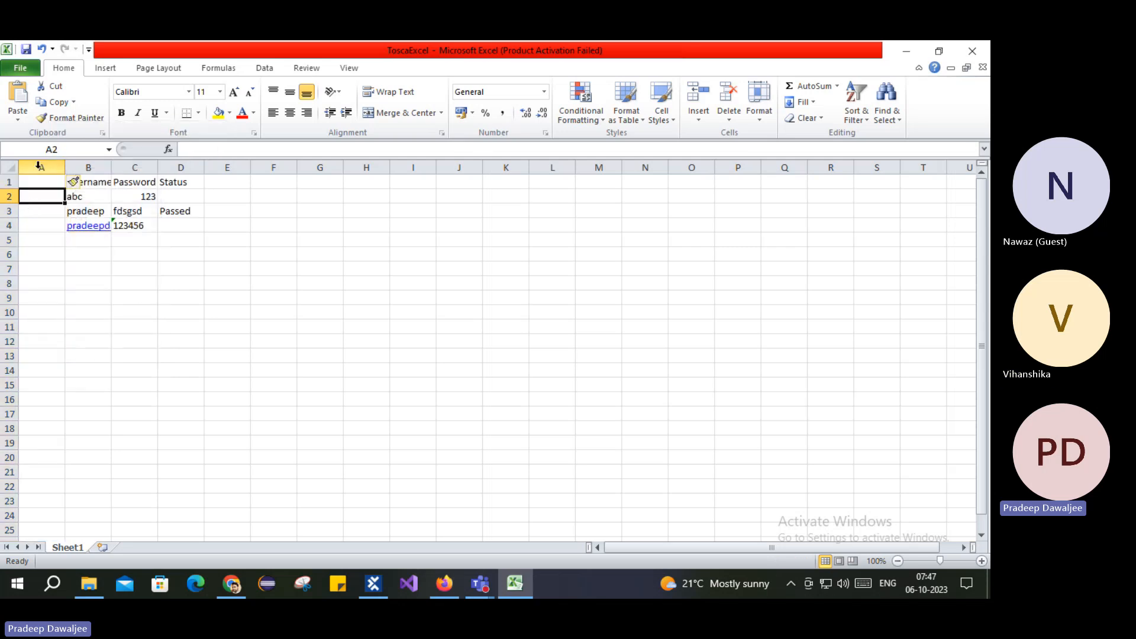
pyautogui.click(38, 227)
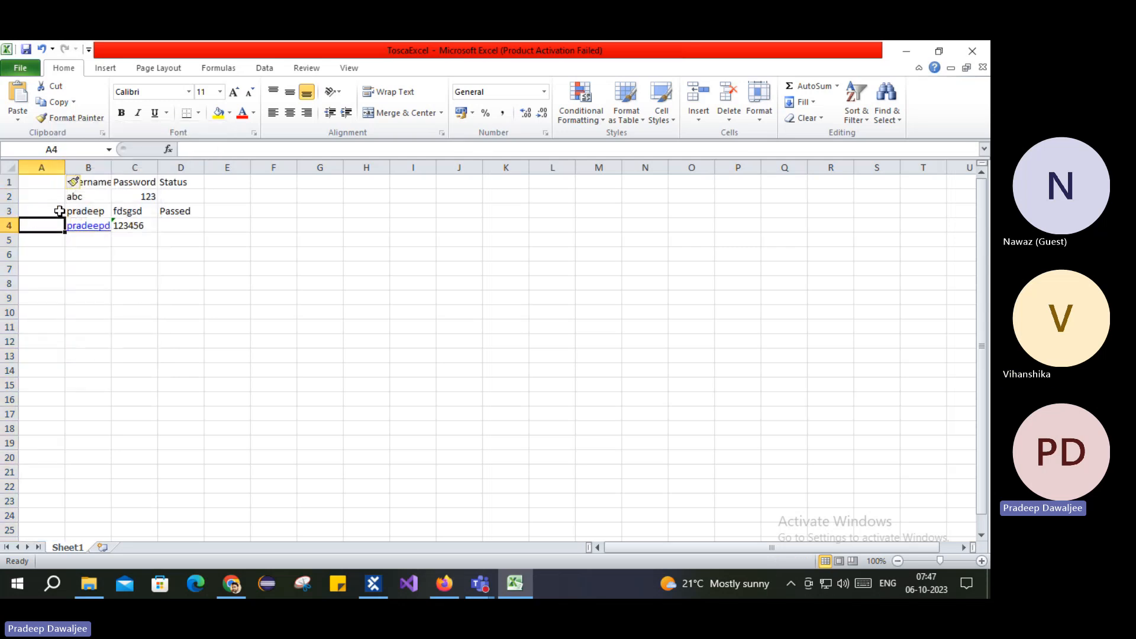
pyautogui.click(373, 584)
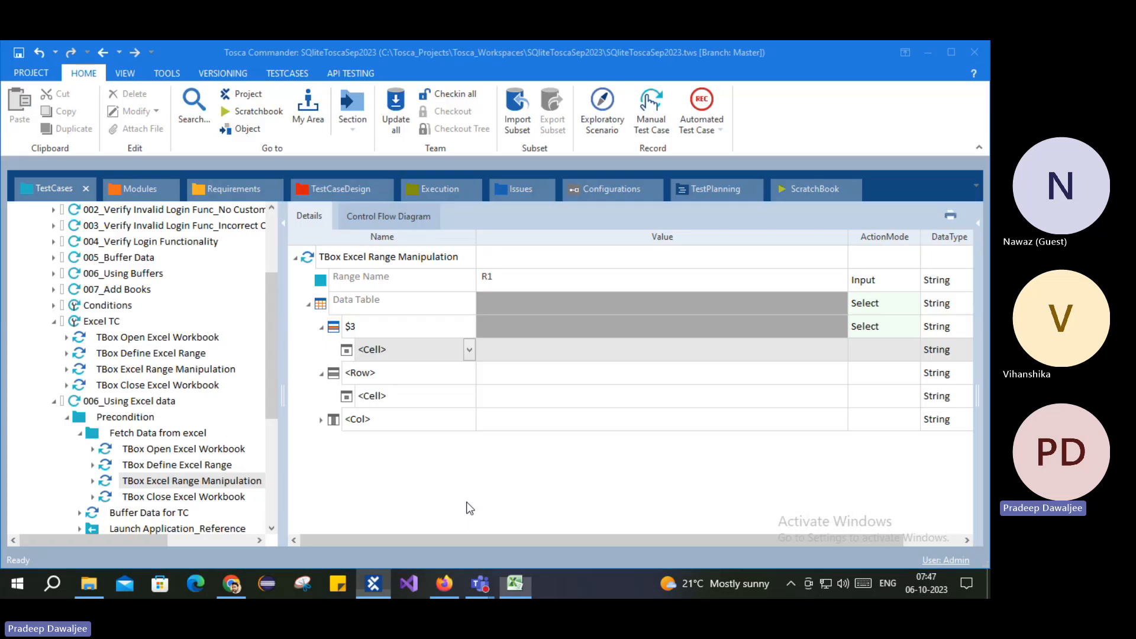
pyautogui.click(373, 584)
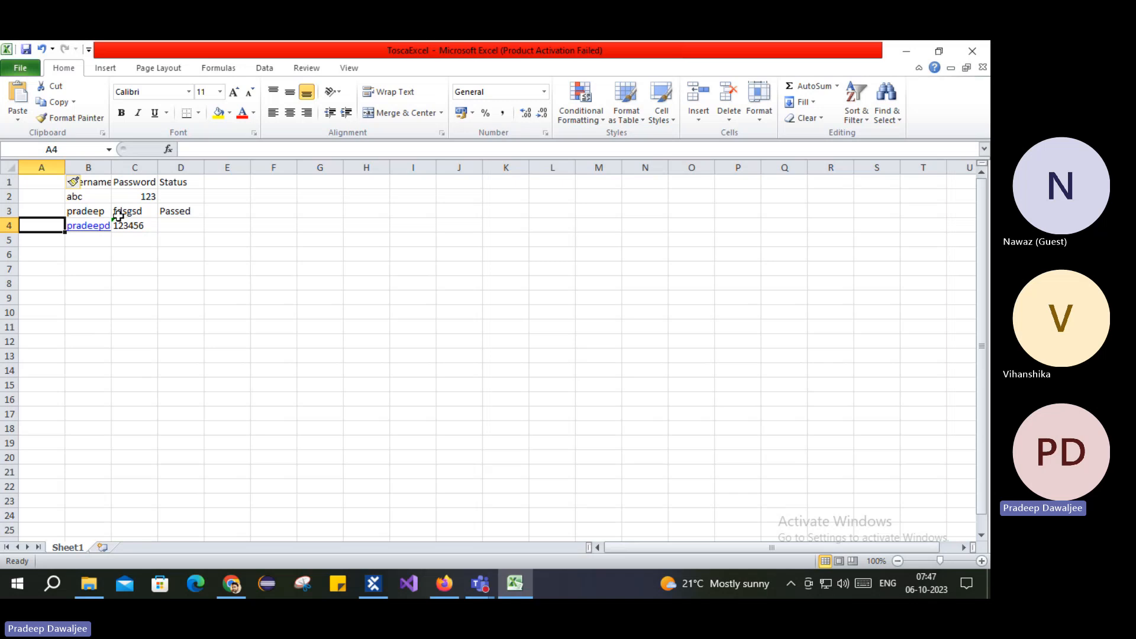
pyautogui.rightClick(48, 167)
pyautogui.click(84, 275)
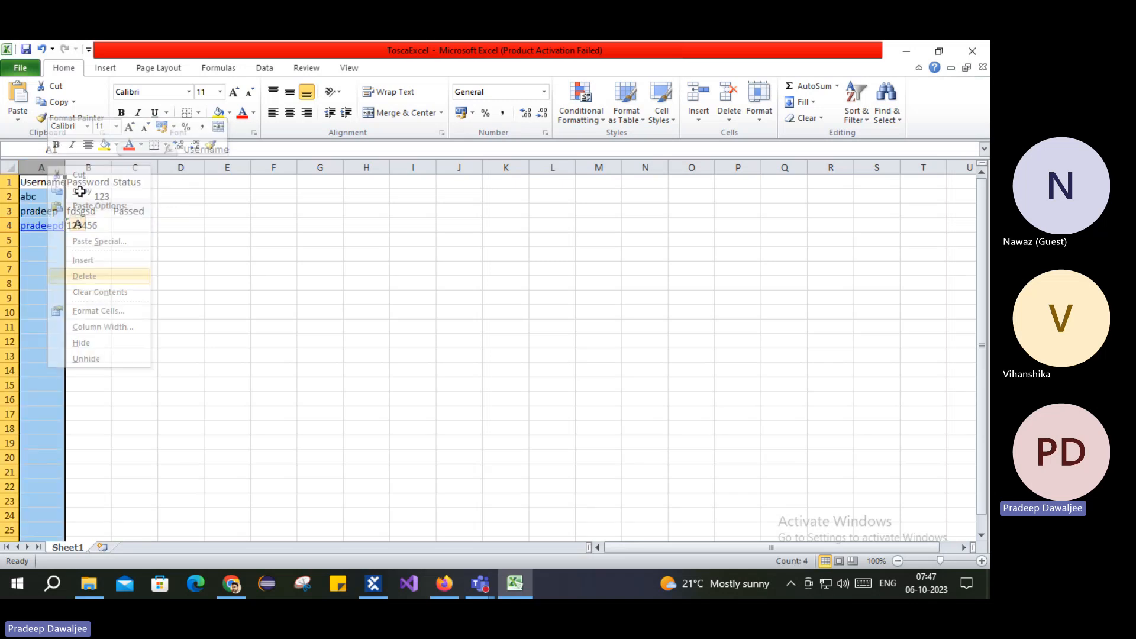
pyautogui.click(390, 354)
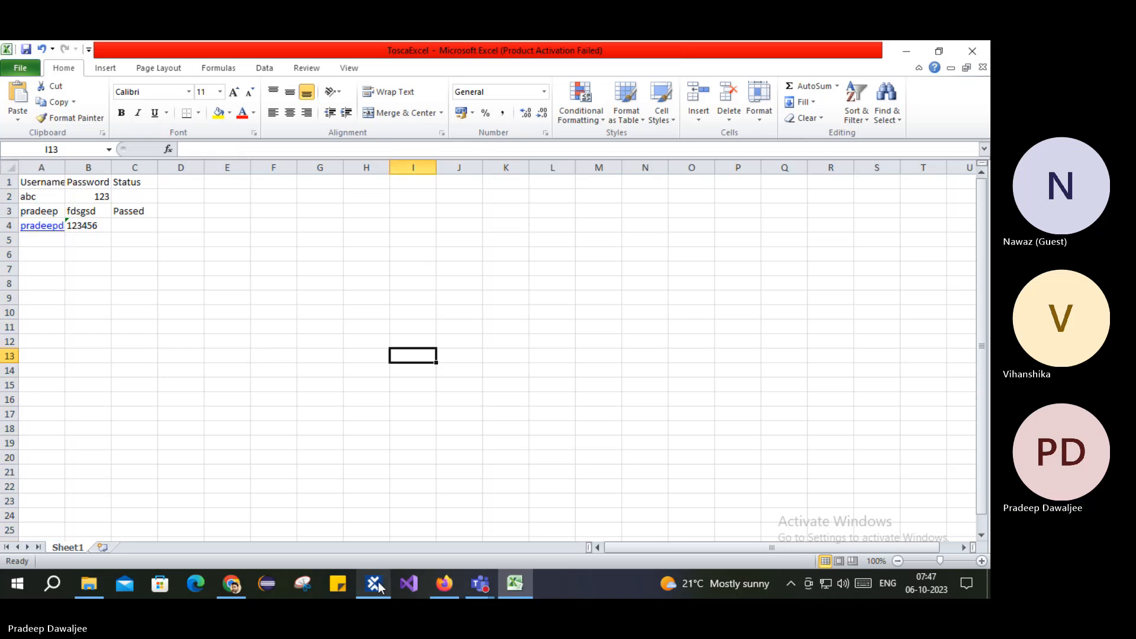
pyautogui.hotkey('alt', 'Tab')
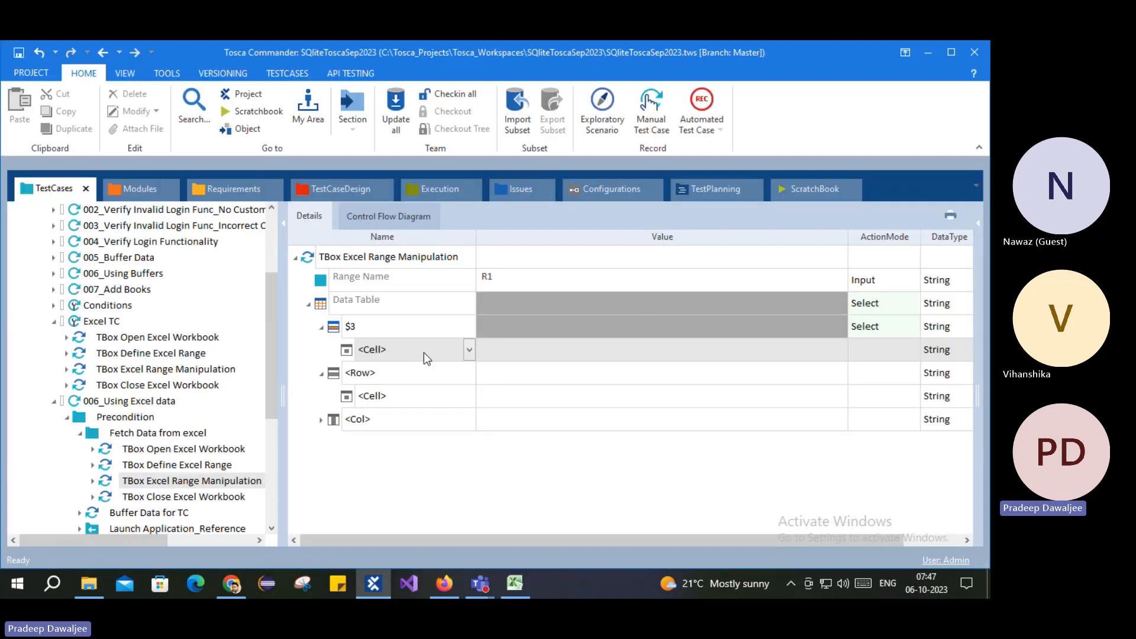
# Step: Address the first $3 cell entry by column name 'username'
pyautogui.click(470, 350)
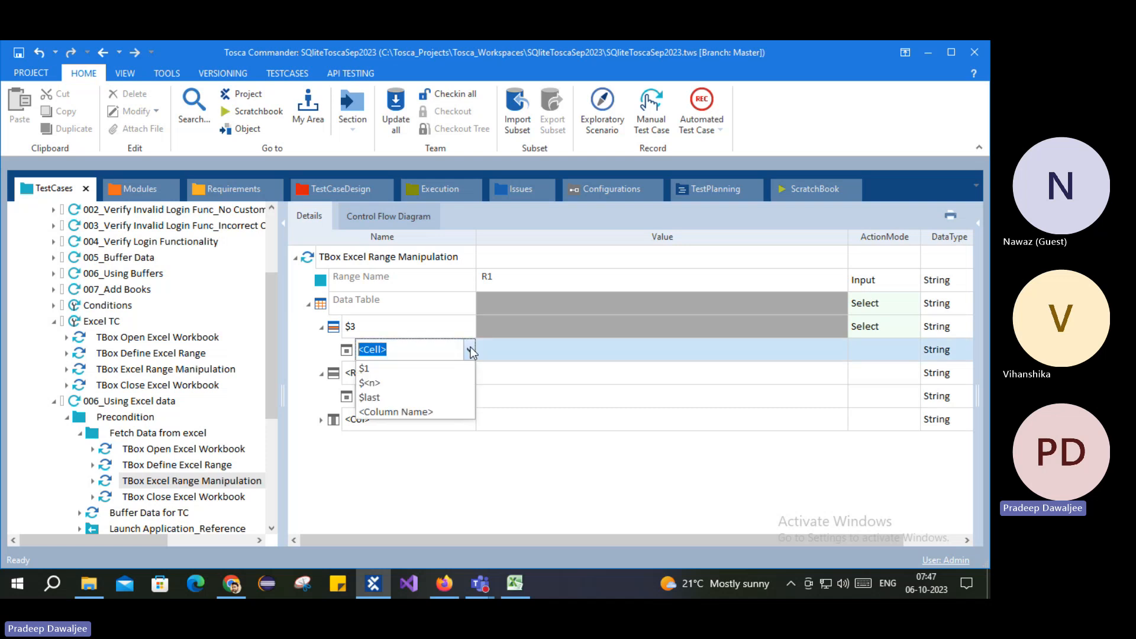
pyautogui.click(514, 584)
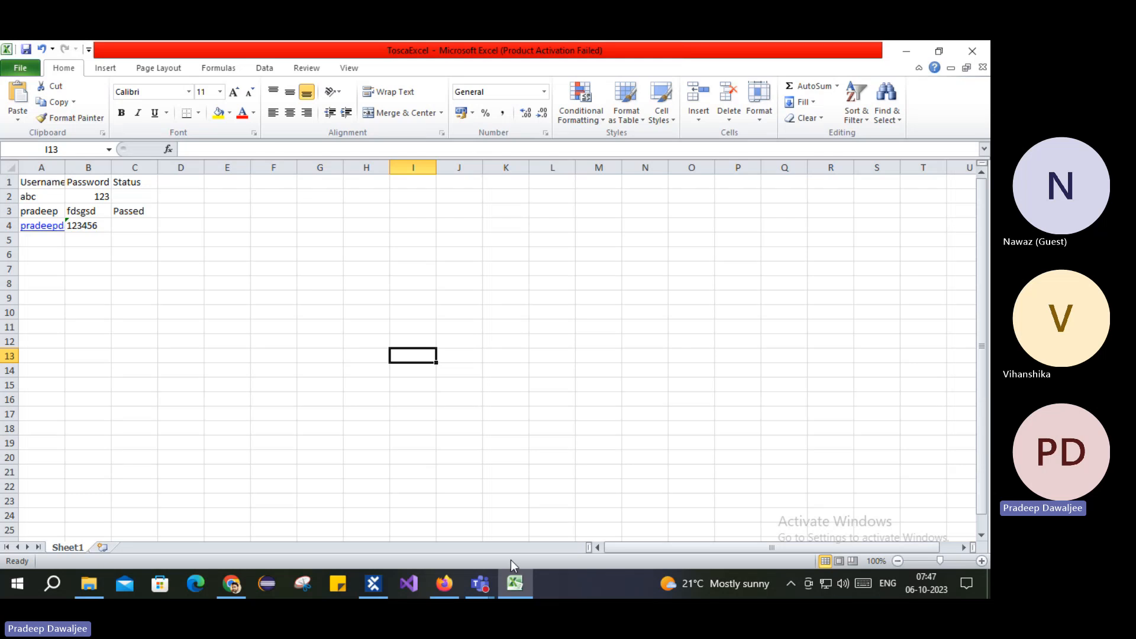
pyautogui.click(514, 584)
pyautogui.click(469, 350)
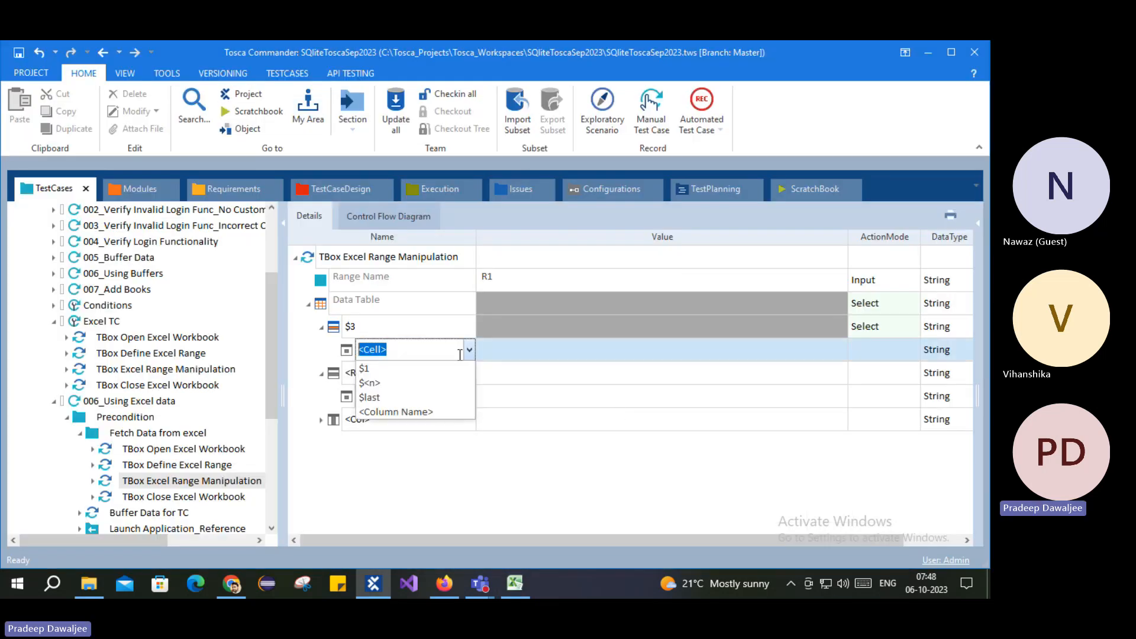
pyautogui.click(385, 413)
pyautogui.click(446, 354)
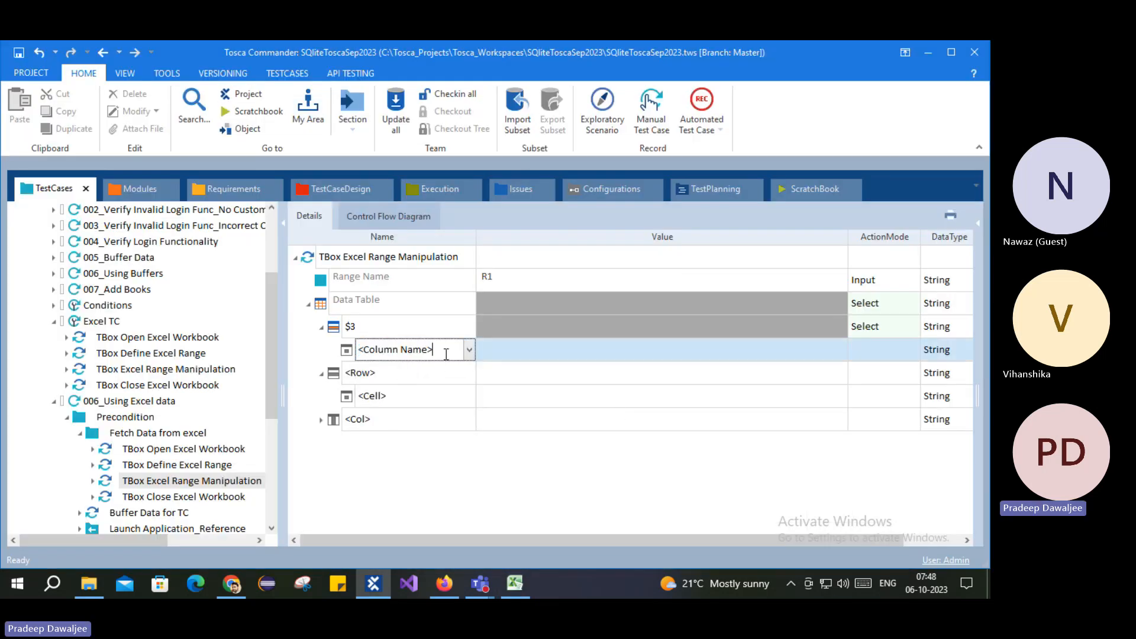
pyautogui.doubleClick(446, 354)
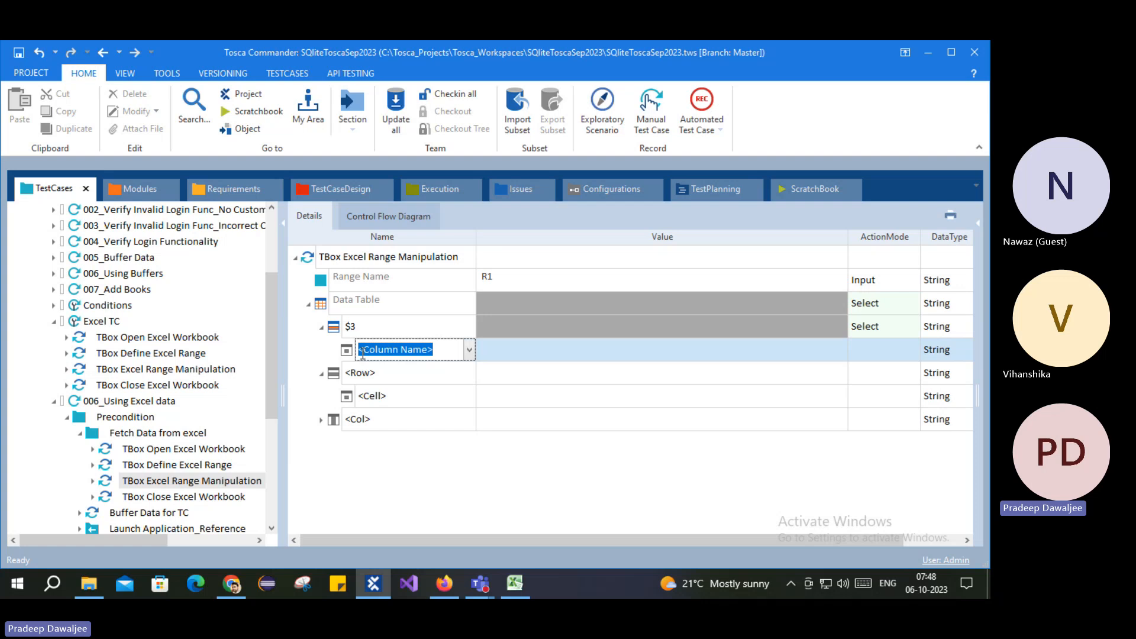
pyautogui.write('use')
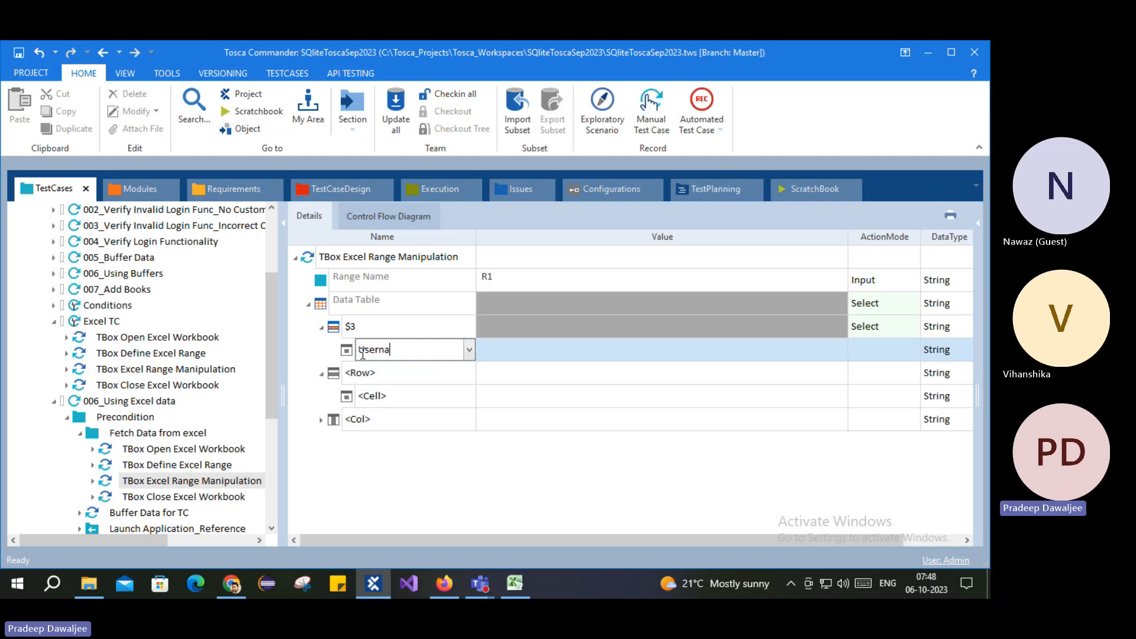
pyautogui.write('rname')
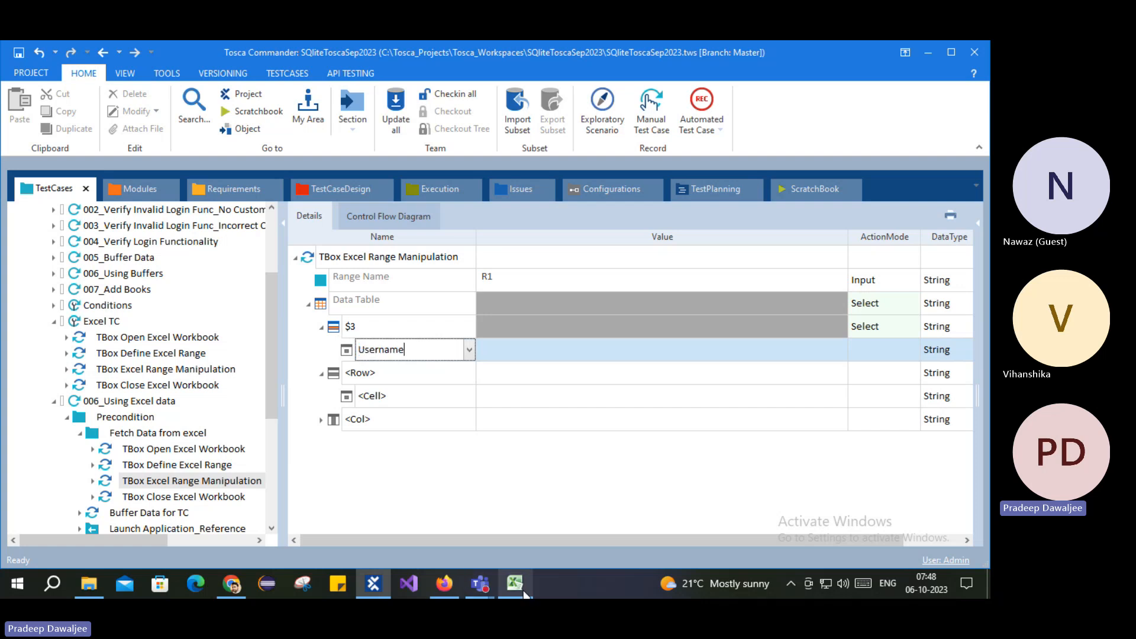
# Step: Set the Username cell's ActionMode to Buffer
pyautogui.click(515, 583)
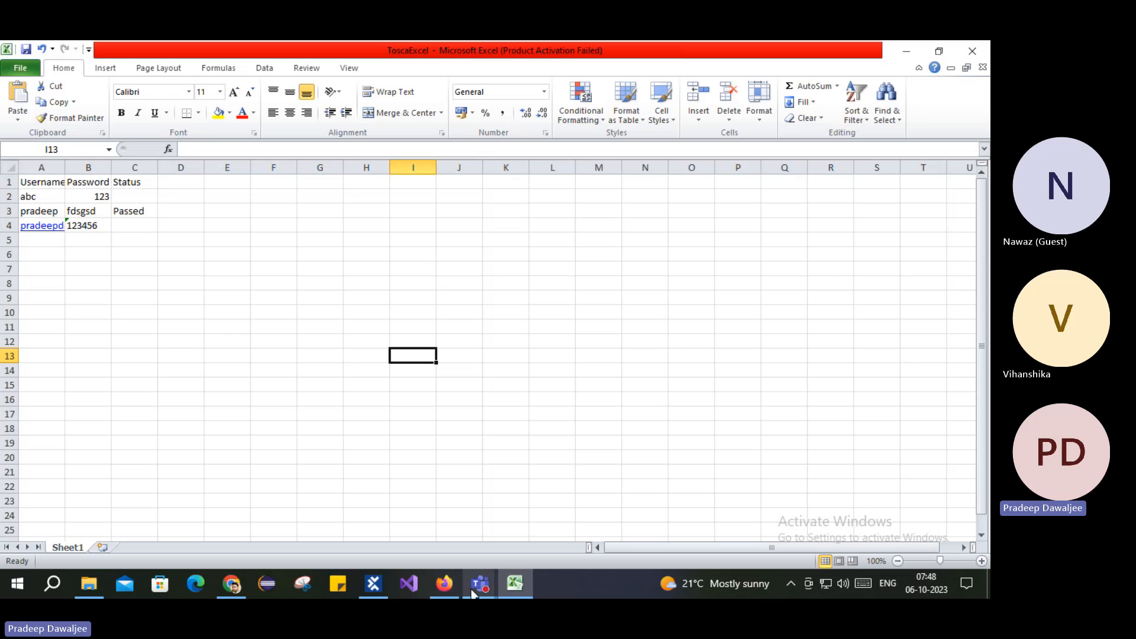
pyautogui.click(515, 583)
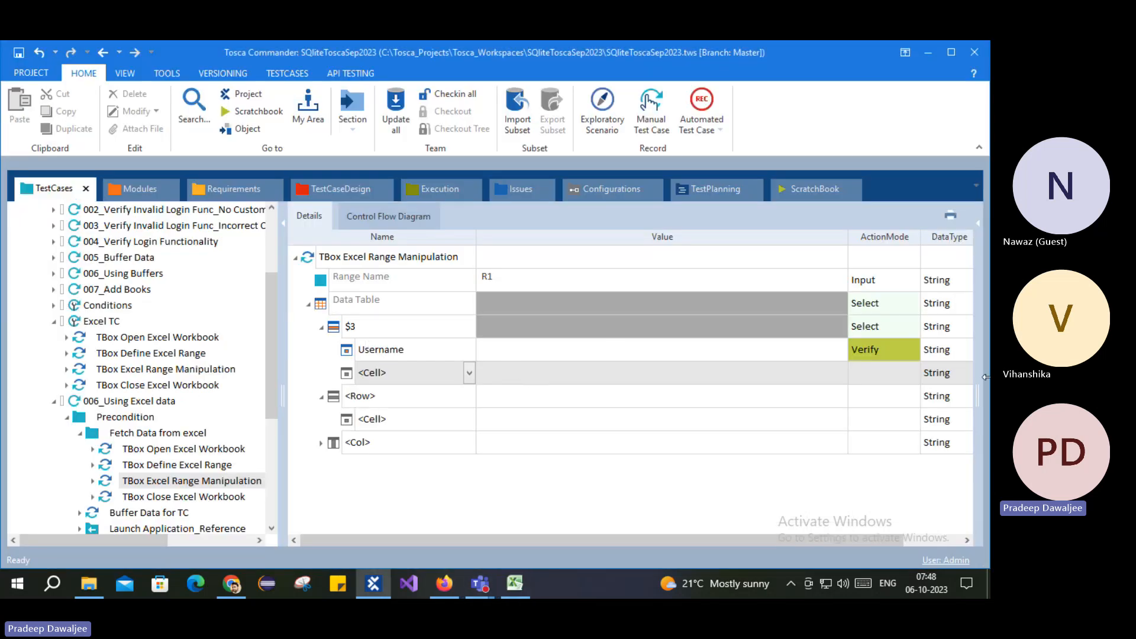
pyautogui.click(876, 357)
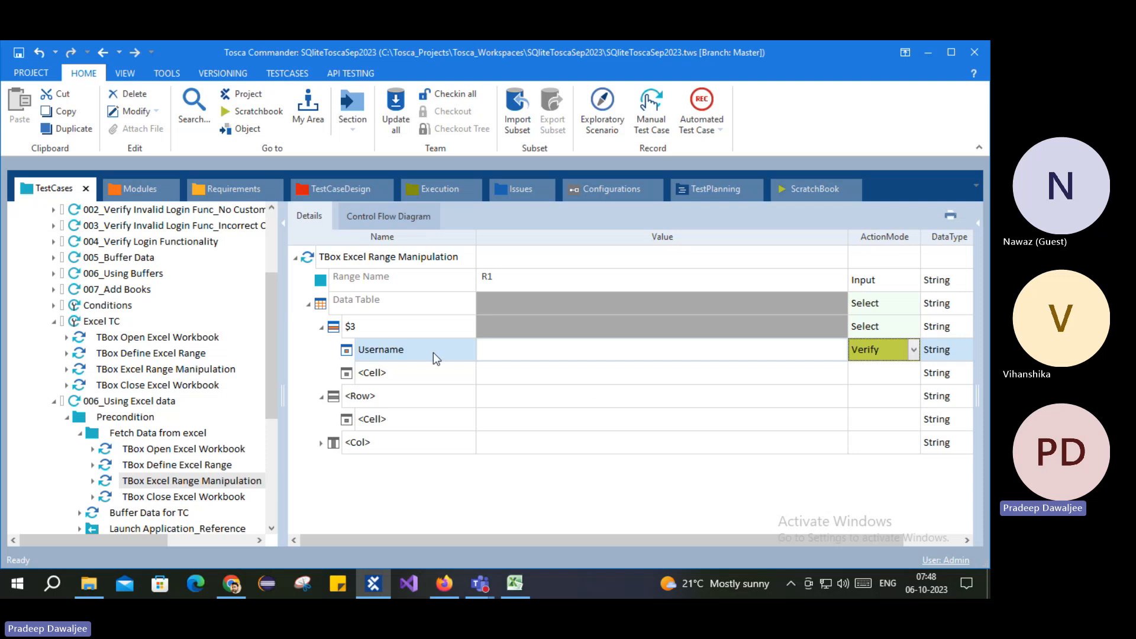
pyautogui.write('Buffer')
pyautogui.click(530, 353)
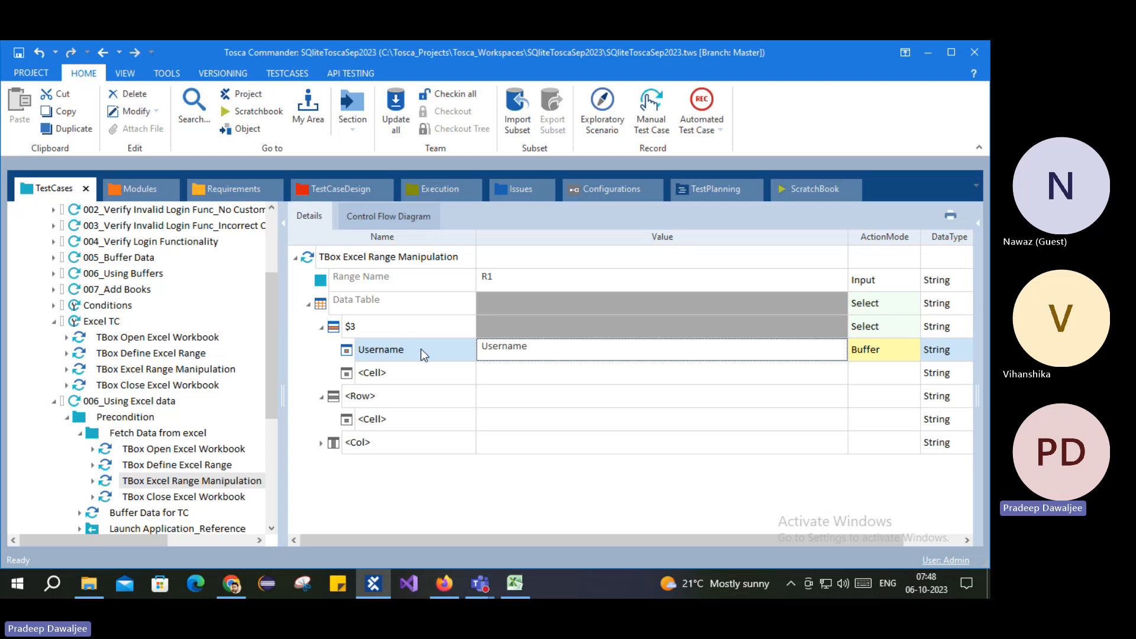
pyautogui.click(519, 353)
pyautogui.moveTo(566, 352); pyautogui.dragTo(411, 352)
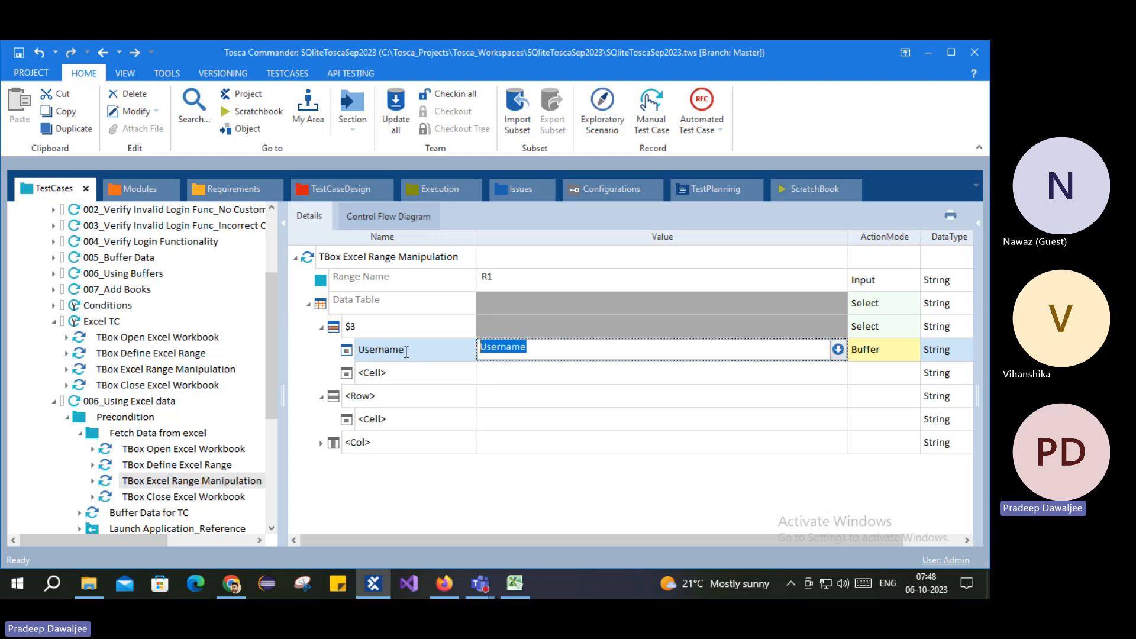
pyautogui.click(305, 360)
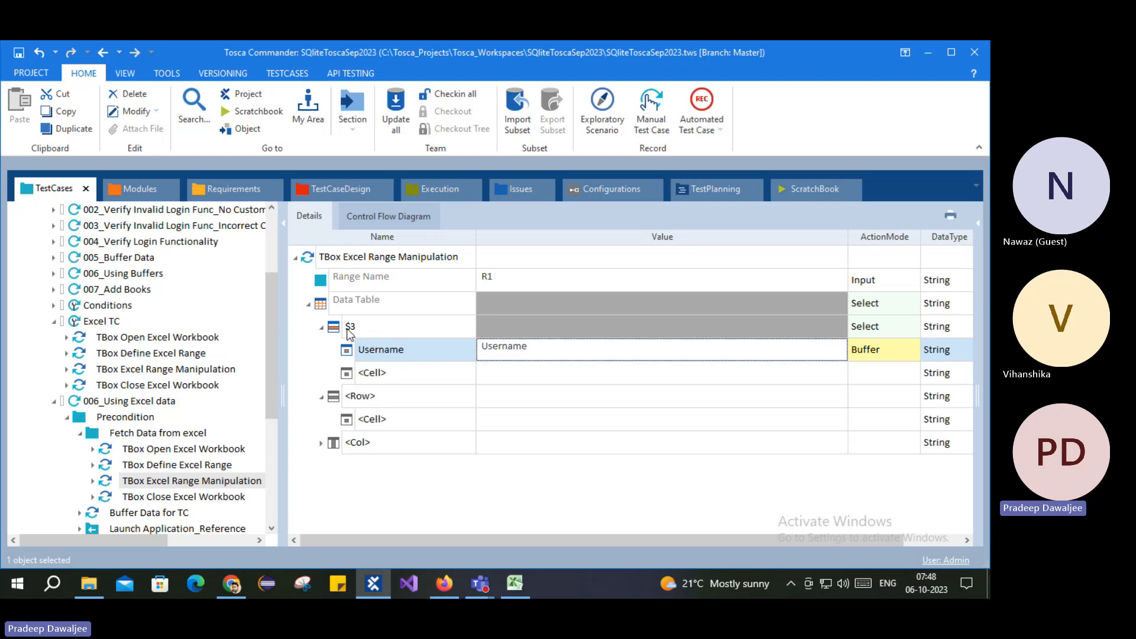
# Step: Add a Password cell entry under $3 with ActionMode Buffer
pyautogui.click(410, 374)
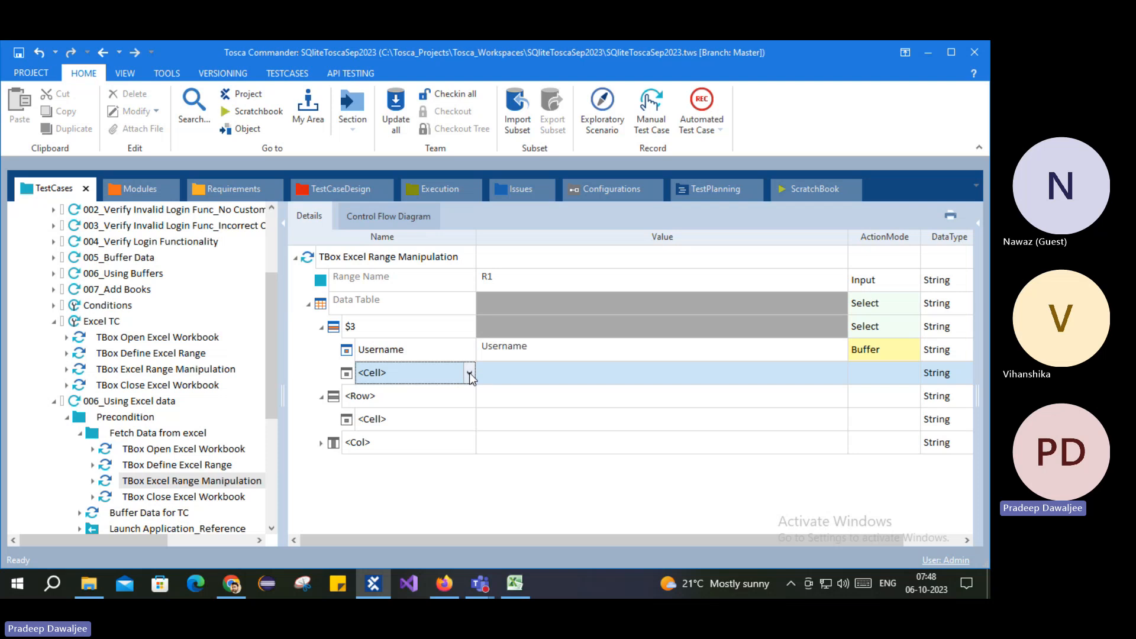
pyautogui.click(470, 373)
pyautogui.click(392, 373)
pyautogui.moveTo(392, 373); pyautogui.dragTo(363, 376)
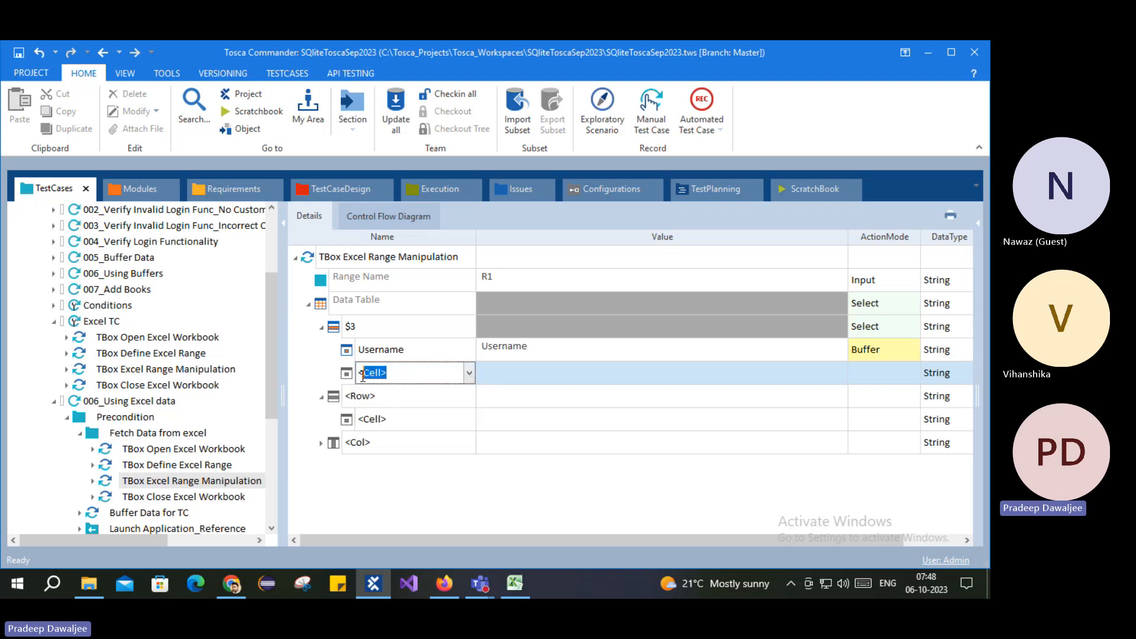
pyautogui.write('Pa')
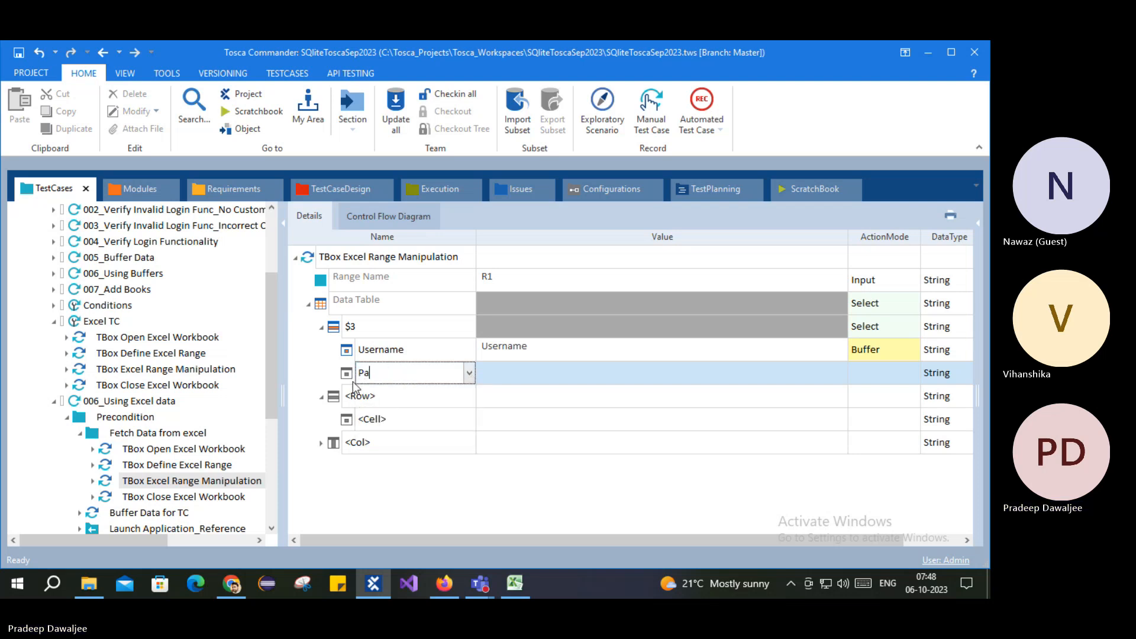
pyautogui.write('ssword')
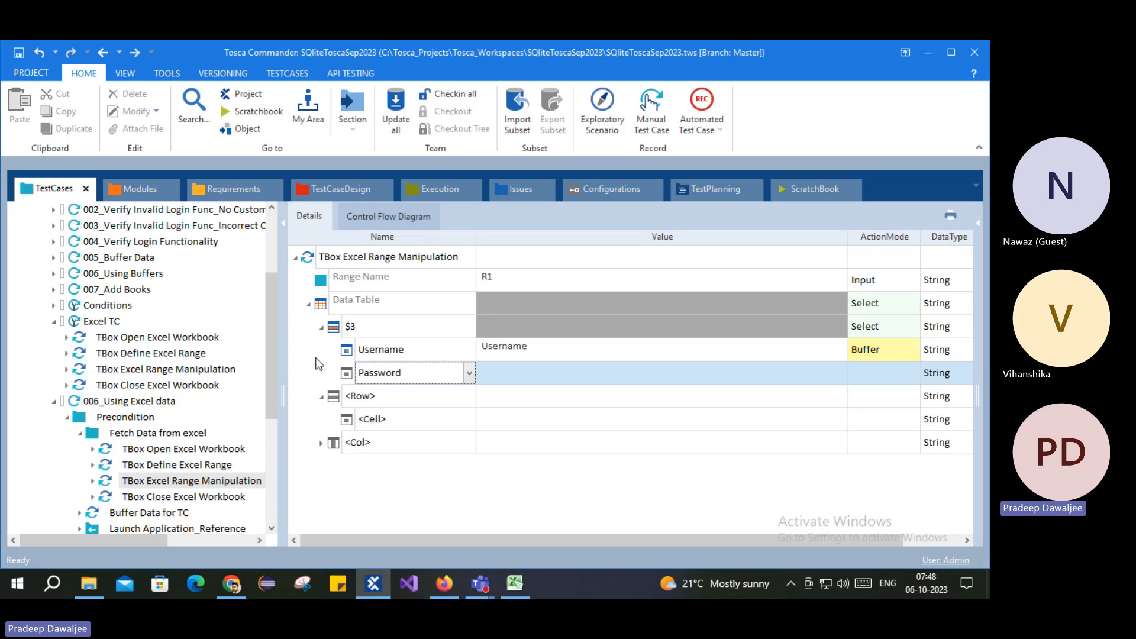
pyautogui.press('Return')
pyautogui.click(535, 377)
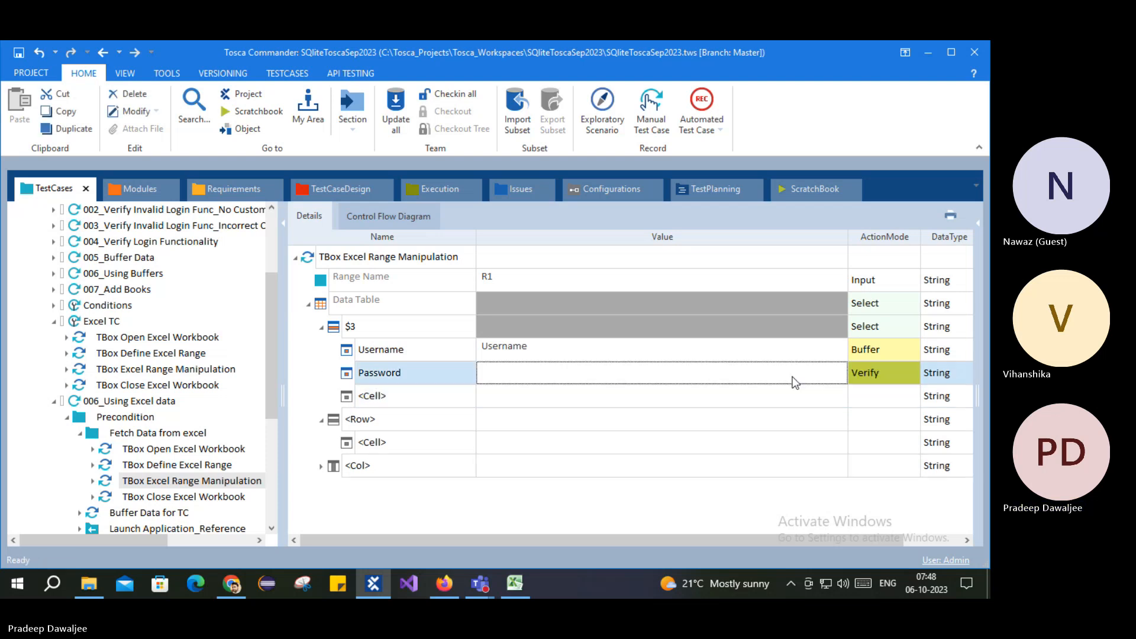
pyautogui.click(864, 374)
pyautogui.write('Buffer')
pyautogui.press('Return')
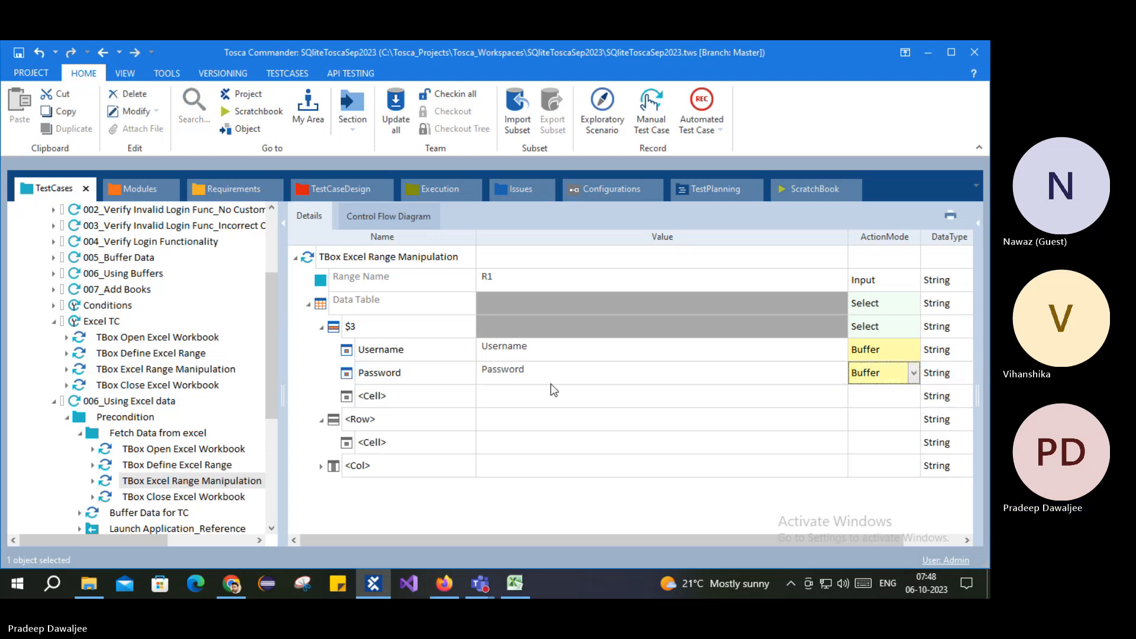
# Step: Review the Username and Password rows, then show TBox Close Excel Workbook's parameters
pyautogui.click(520, 350)
pyautogui.click(517, 374)
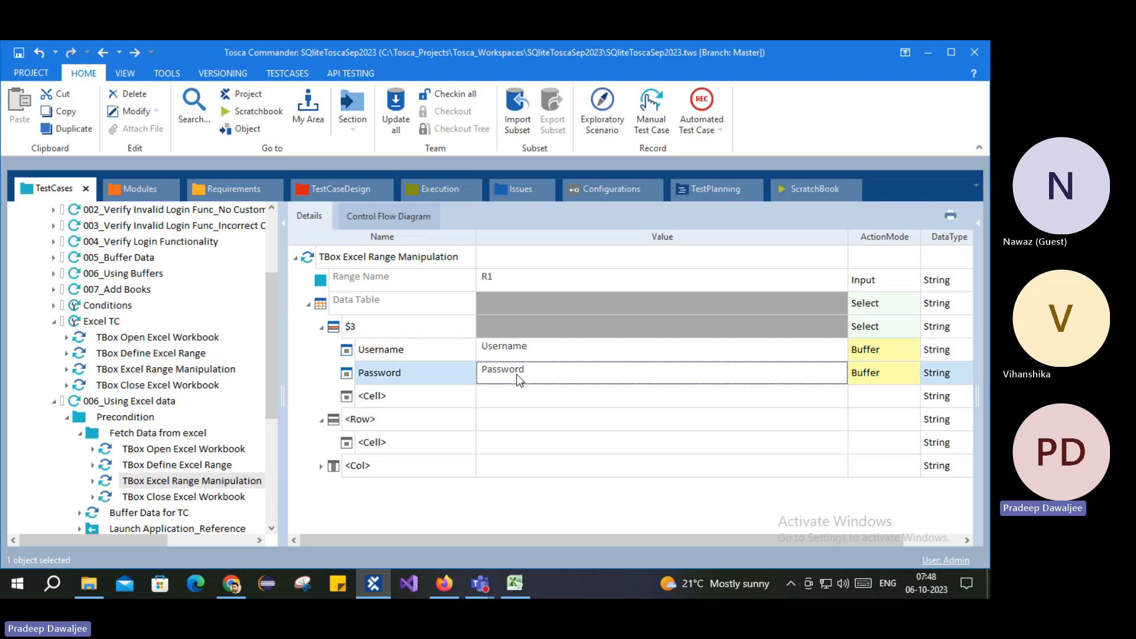
pyautogui.click(183, 497)
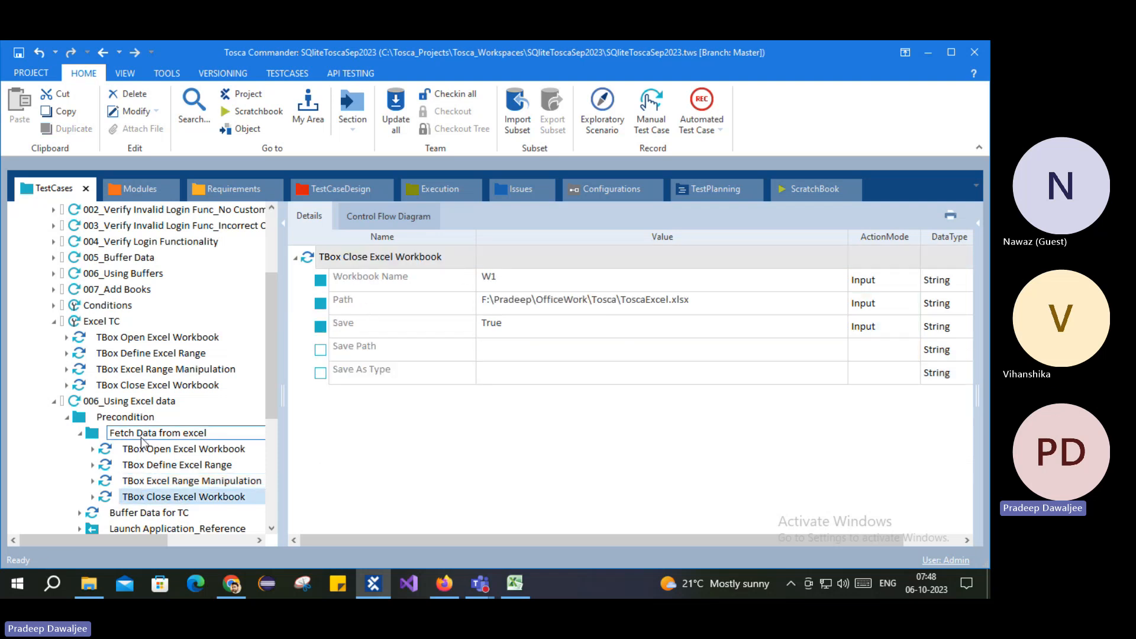
# Step: In Buffer Data for TC, replace the EmailID value with {B[Username]}
pyautogui.scroll(-2, 195, 433)
pyautogui.click(212, 416)
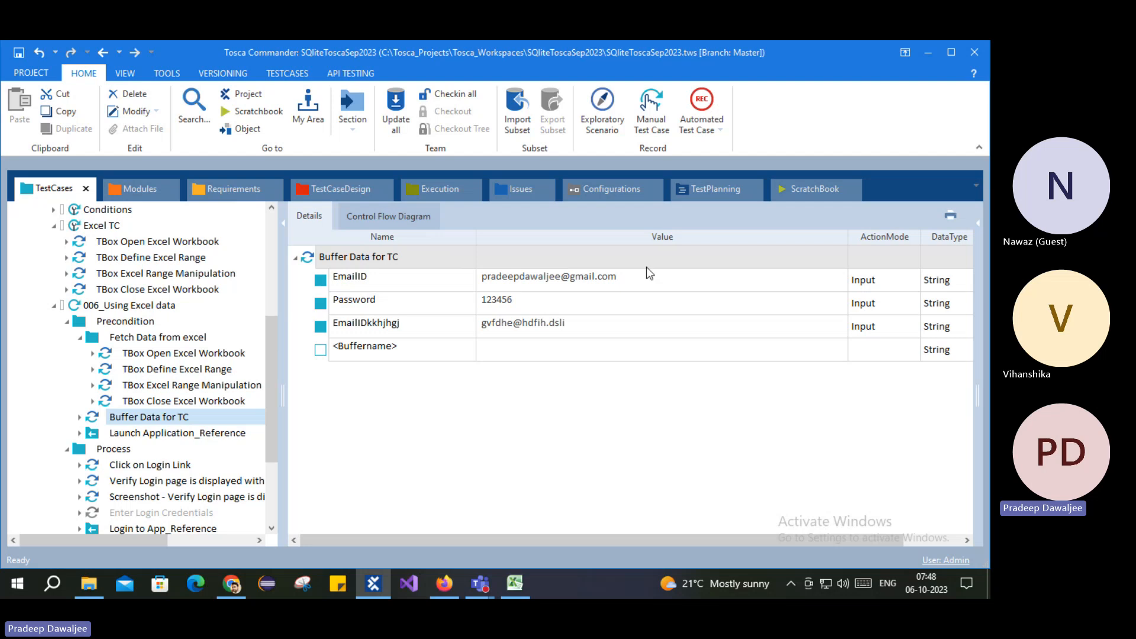
pyautogui.click(524, 289)
pyautogui.click(523, 289)
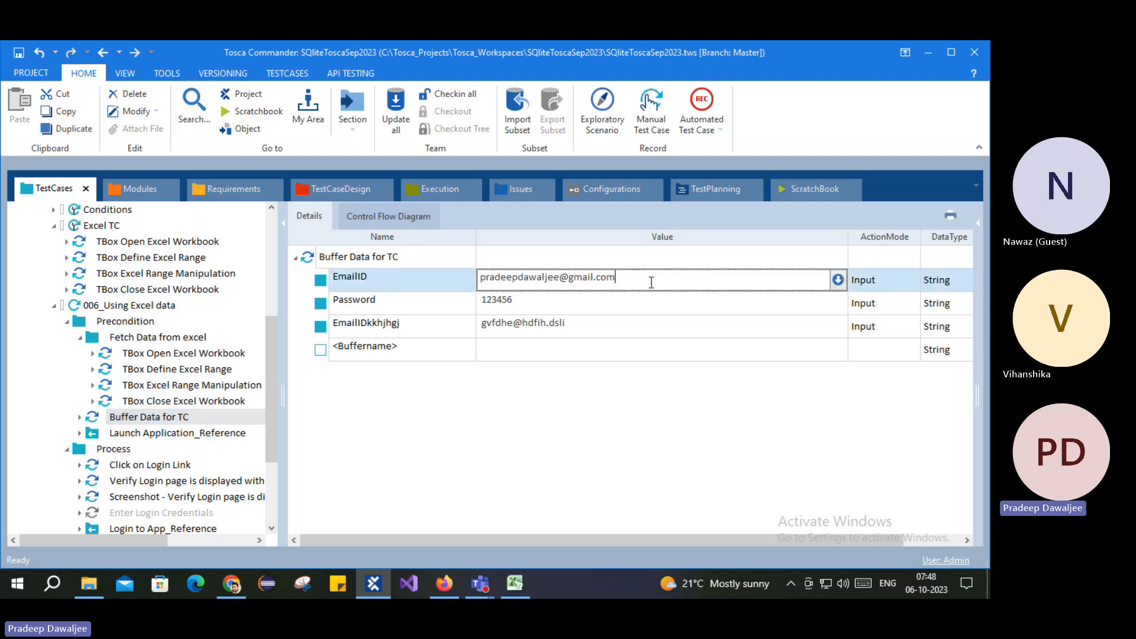
pyautogui.moveTo(650, 282); pyautogui.dragTo(472, 284)
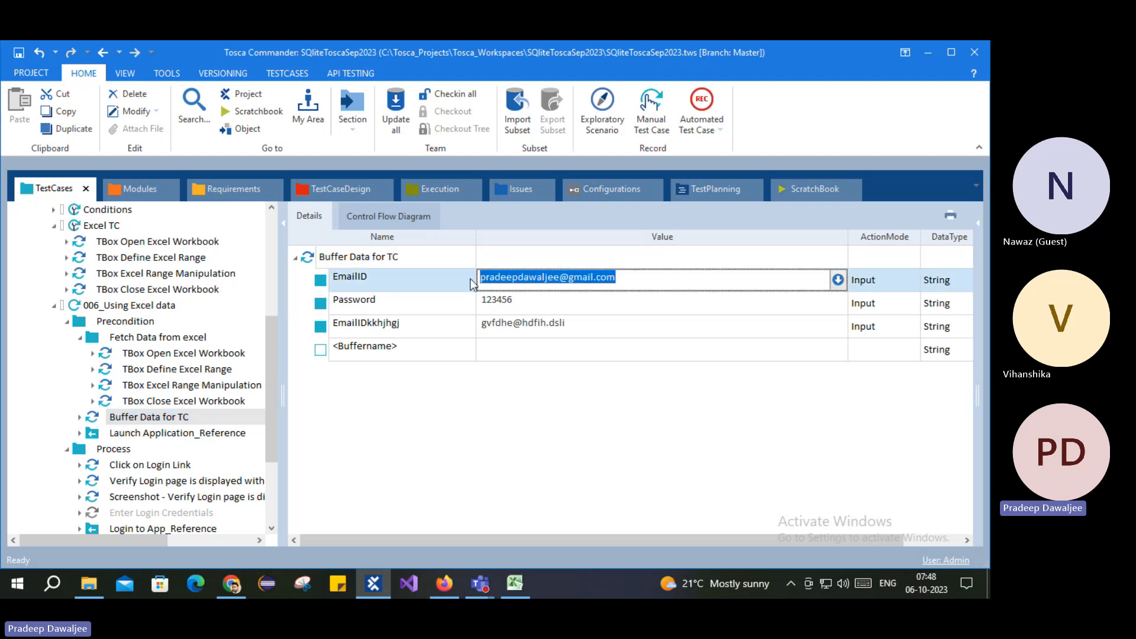
pyautogui.press('BackSpace')
pyautogui.write('{')
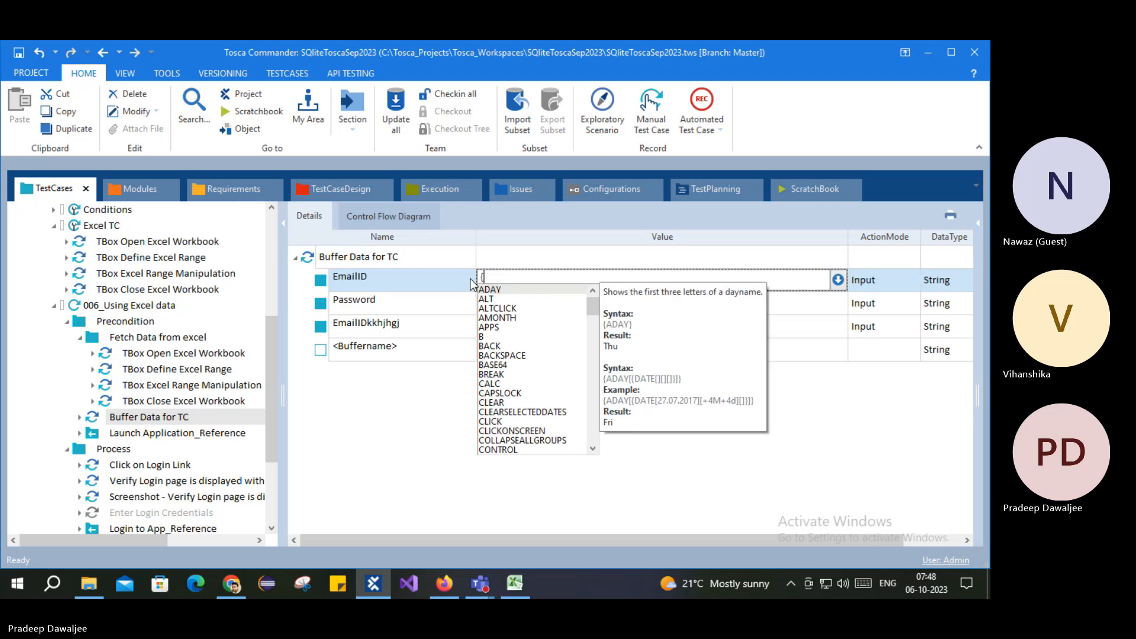
pyautogui.write('B[Us')
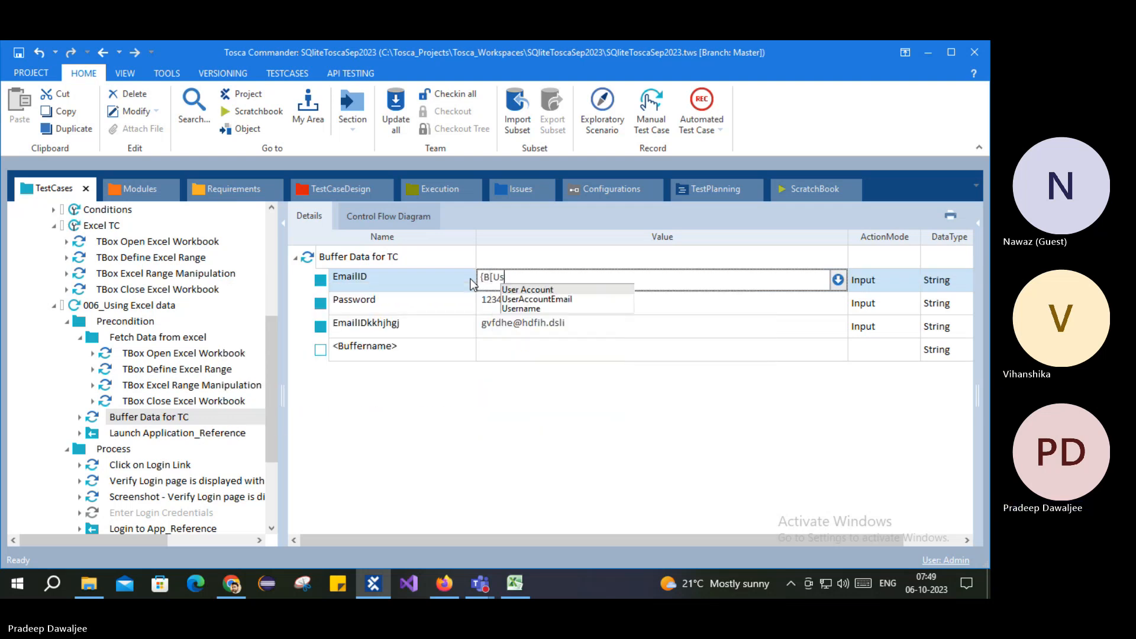
pyautogui.write('ername]}')
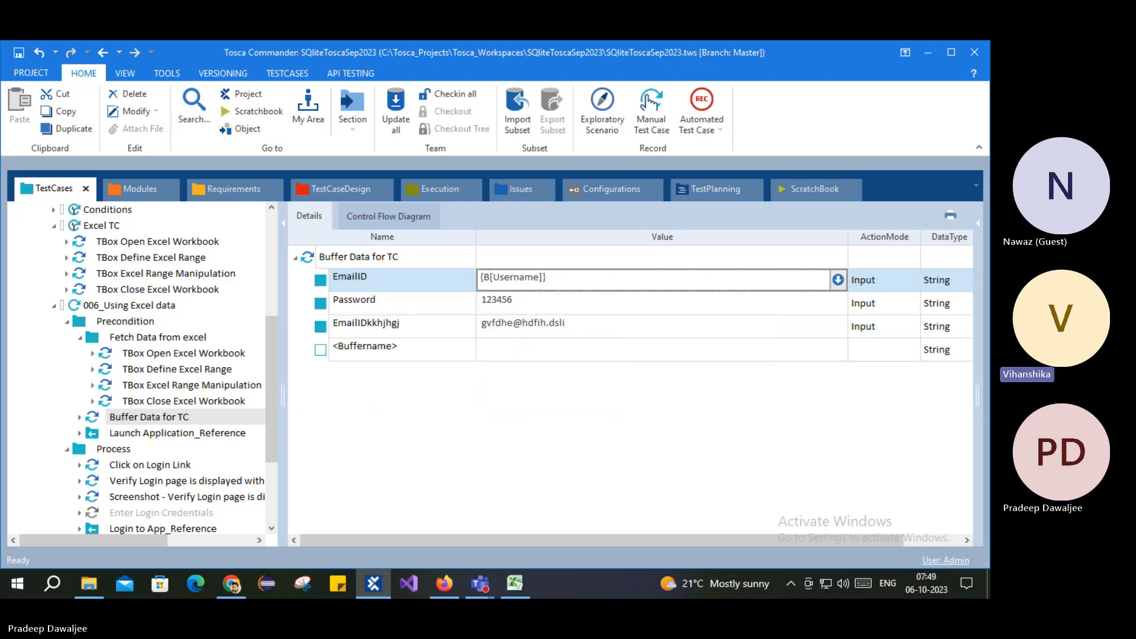
pyautogui.press('Return')
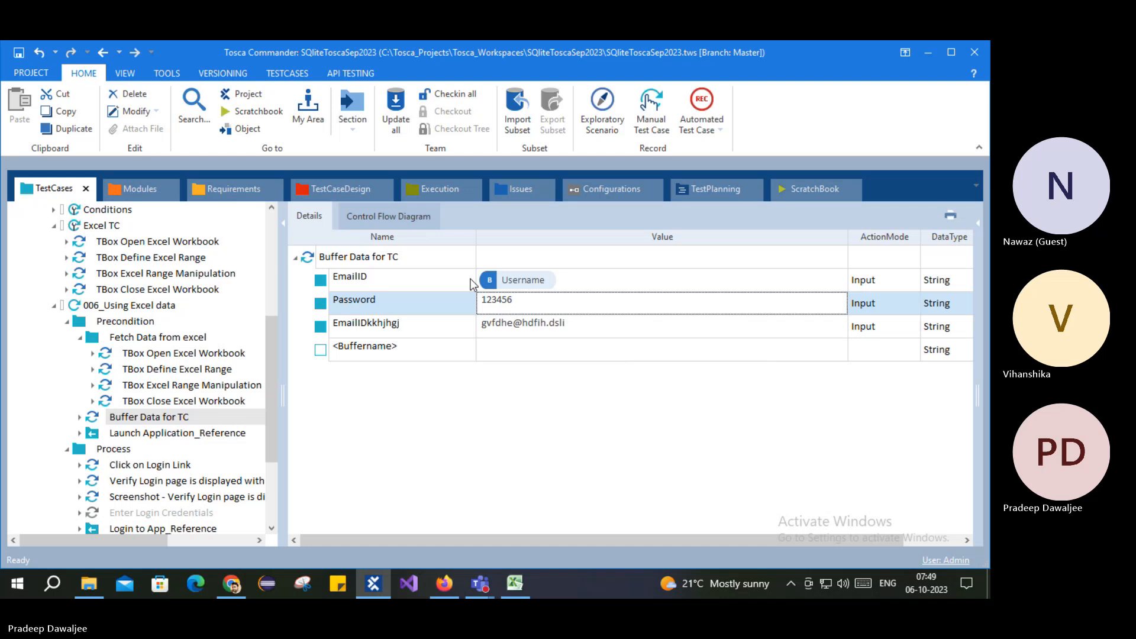
pyautogui.click(555, 302)
pyautogui.moveTo(528, 300); pyautogui.dragTo(463, 300)
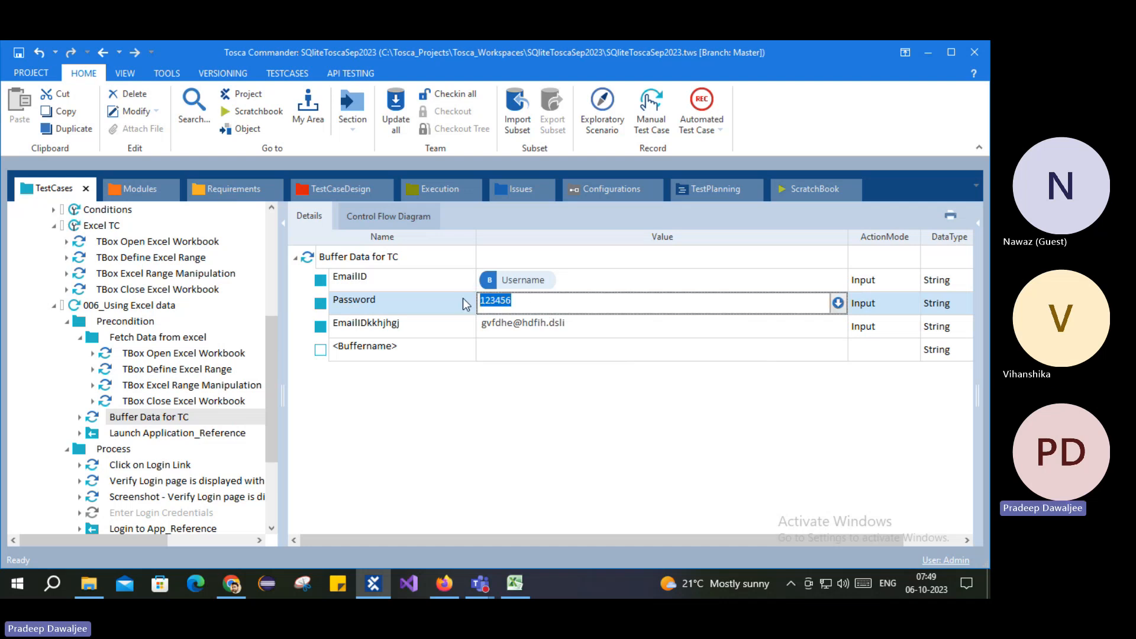
pyautogui.write('{B[Password')
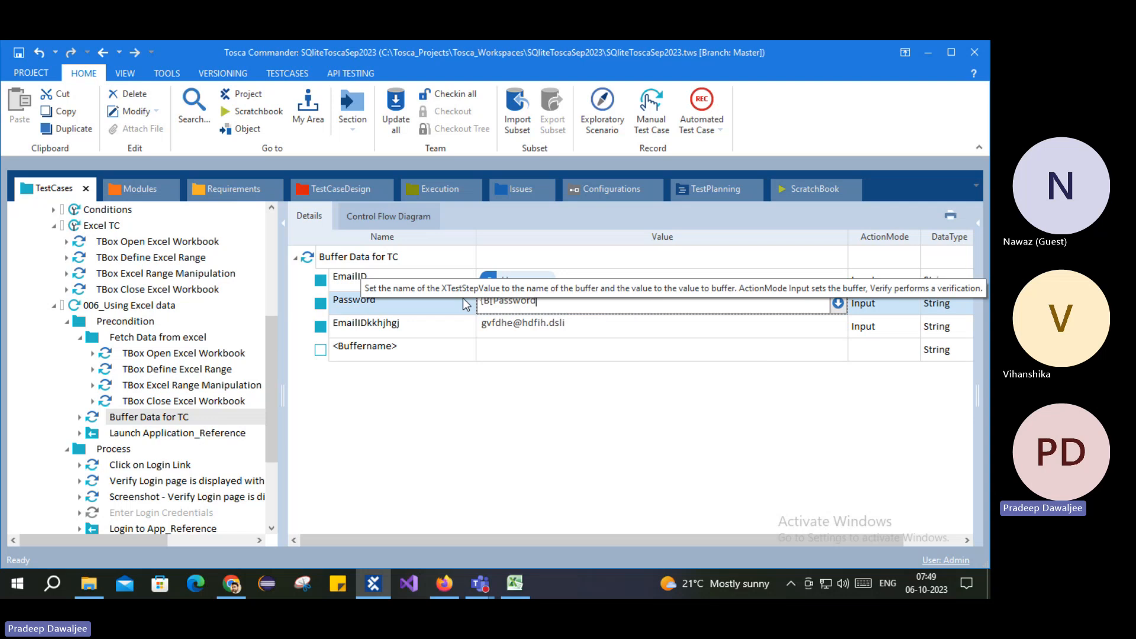
pyautogui.press('Return')
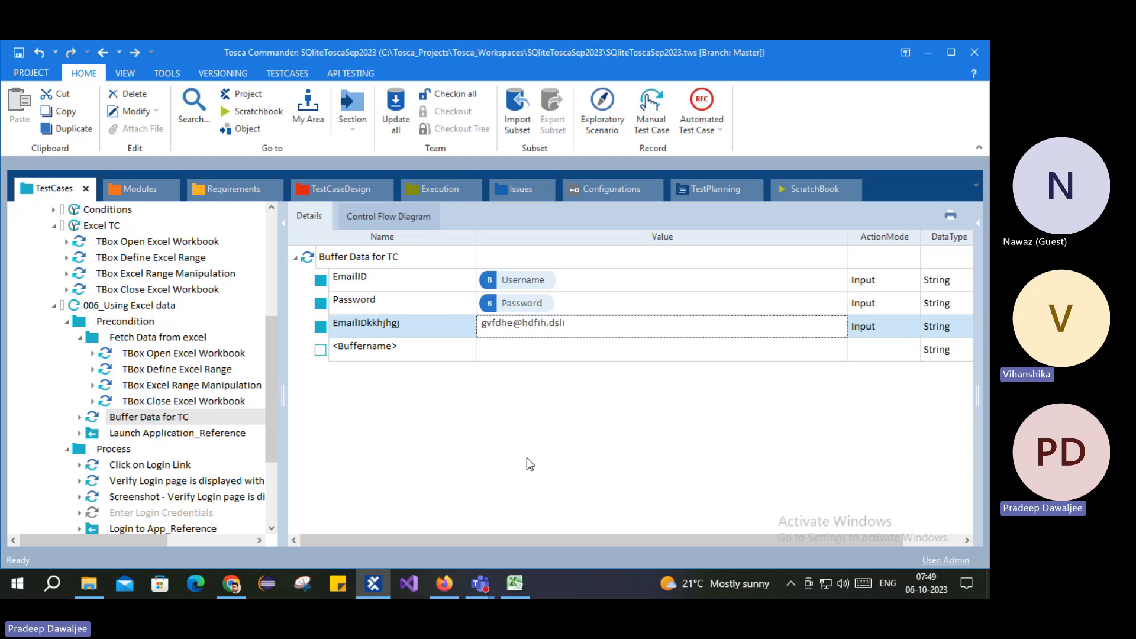
pyautogui.click(524, 583)
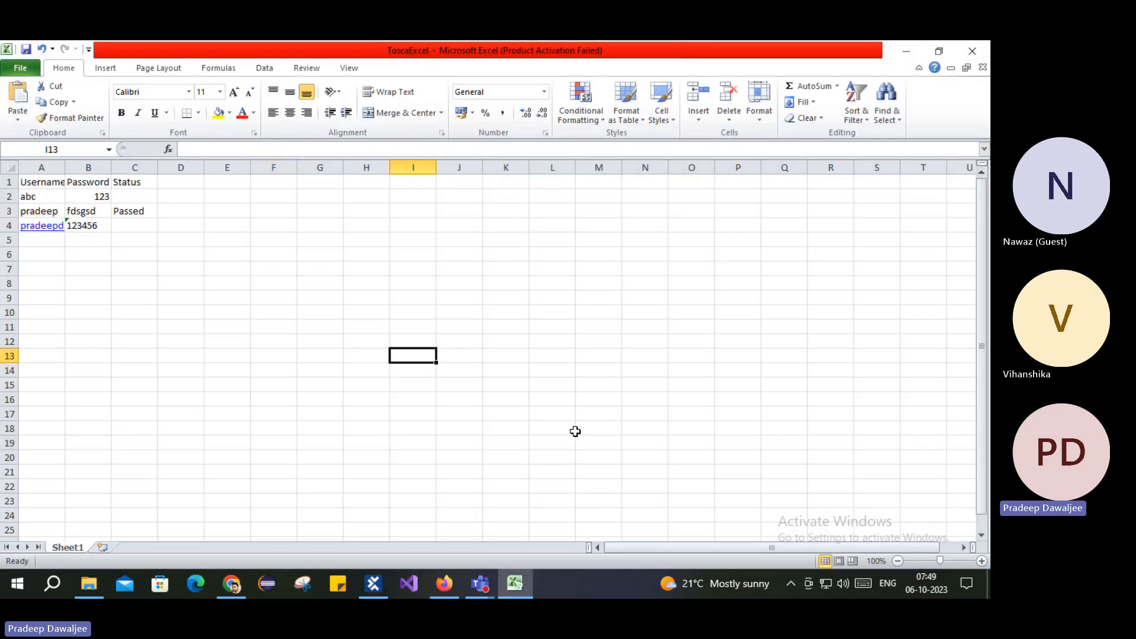
pyautogui.click(516, 584)
pyautogui.click(571, 405)
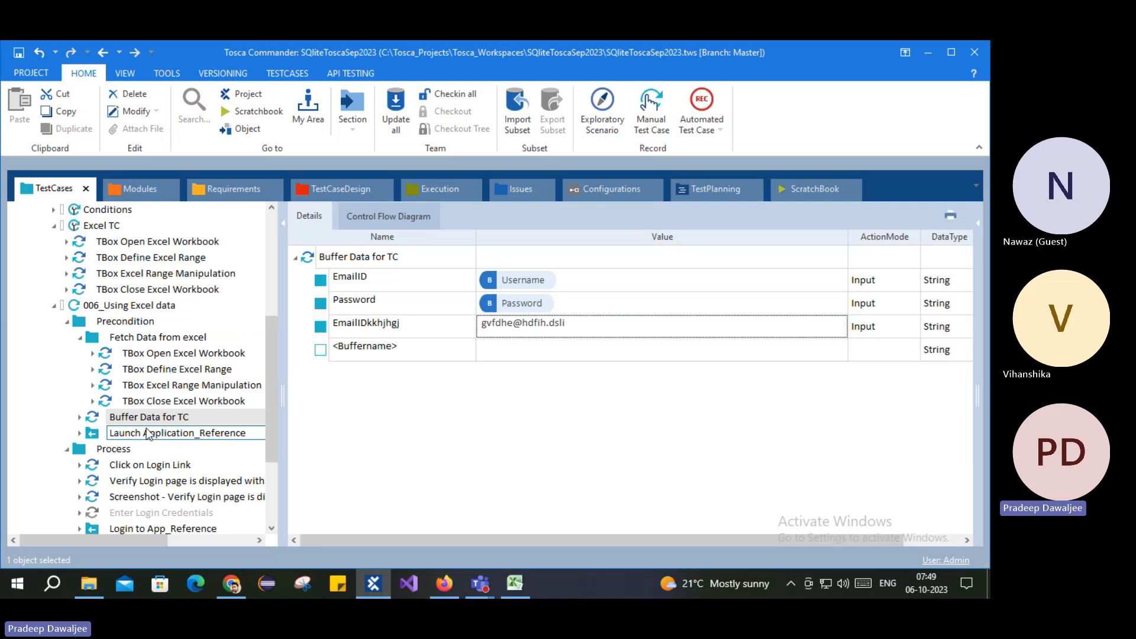
# Step: Review the Fetch Data from excel steps and the Buffer Data for TC step
pyautogui.scroll(-3, 152, 382)
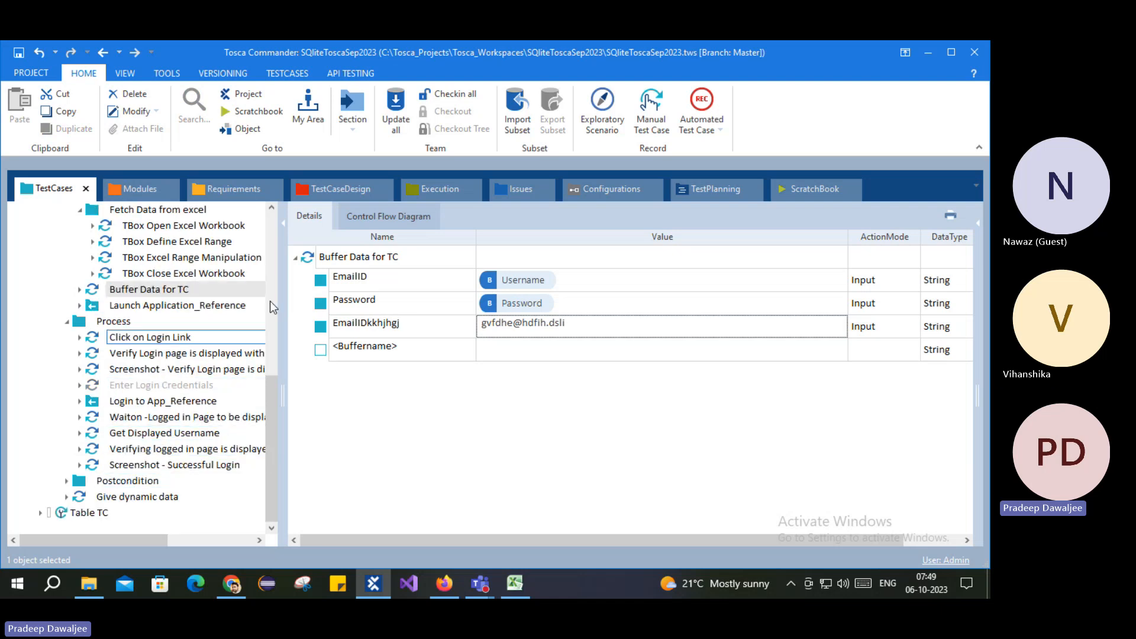
pyautogui.scroll(2, 112, 416)
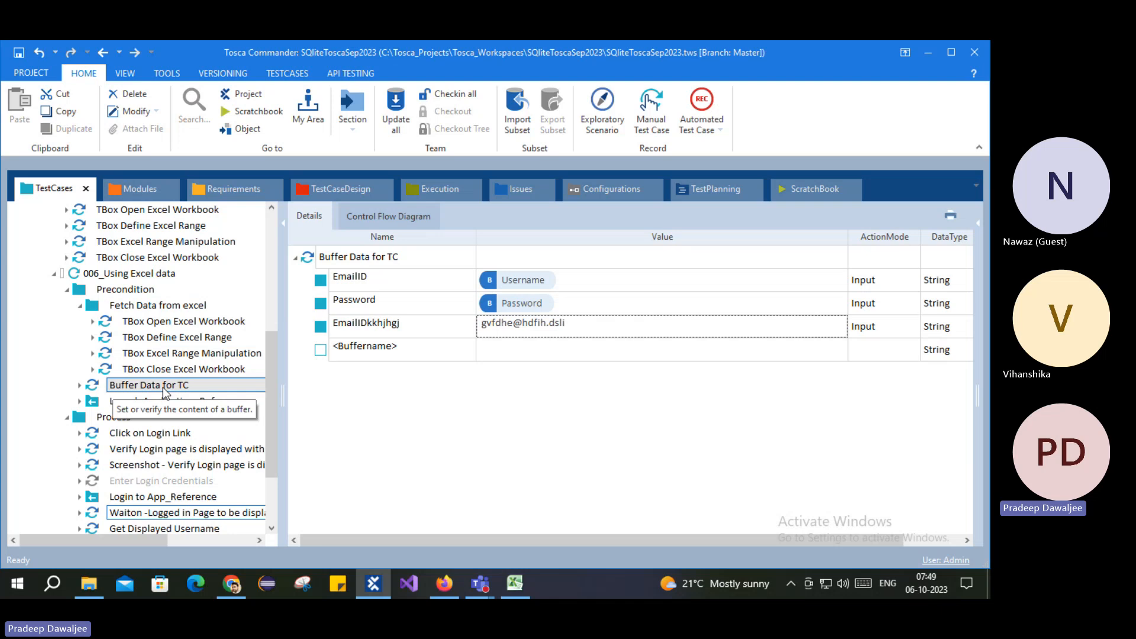
pyautogui.click(151, 305)
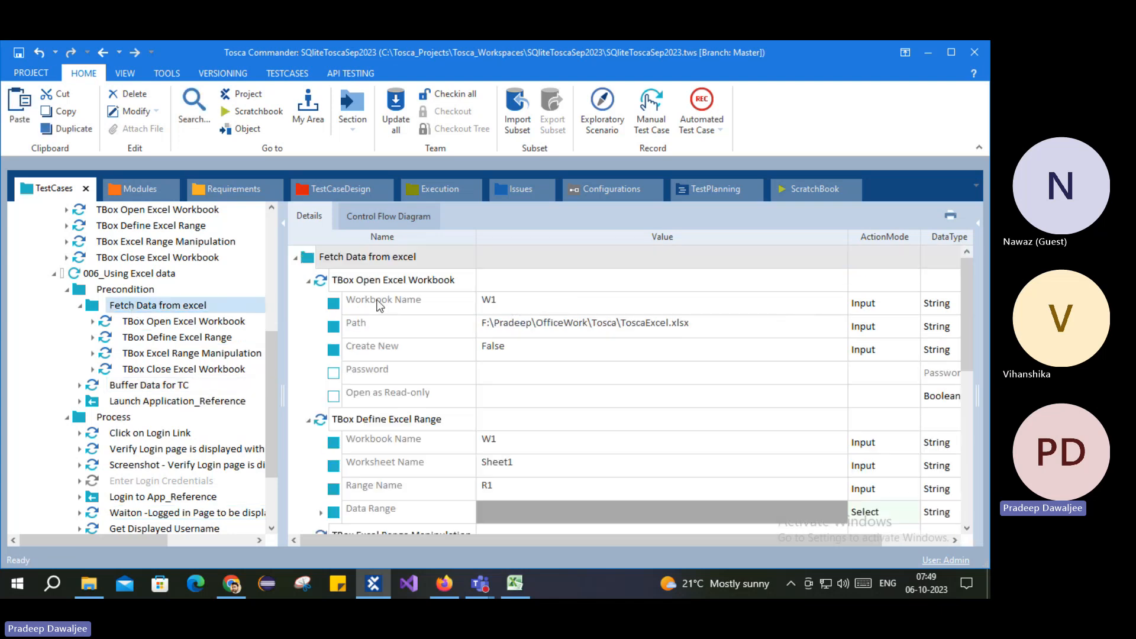
pyautogui.press('Down')
pyautogui.press('Down')
pyautogui.press('Down')
pyautogui.press('Down')
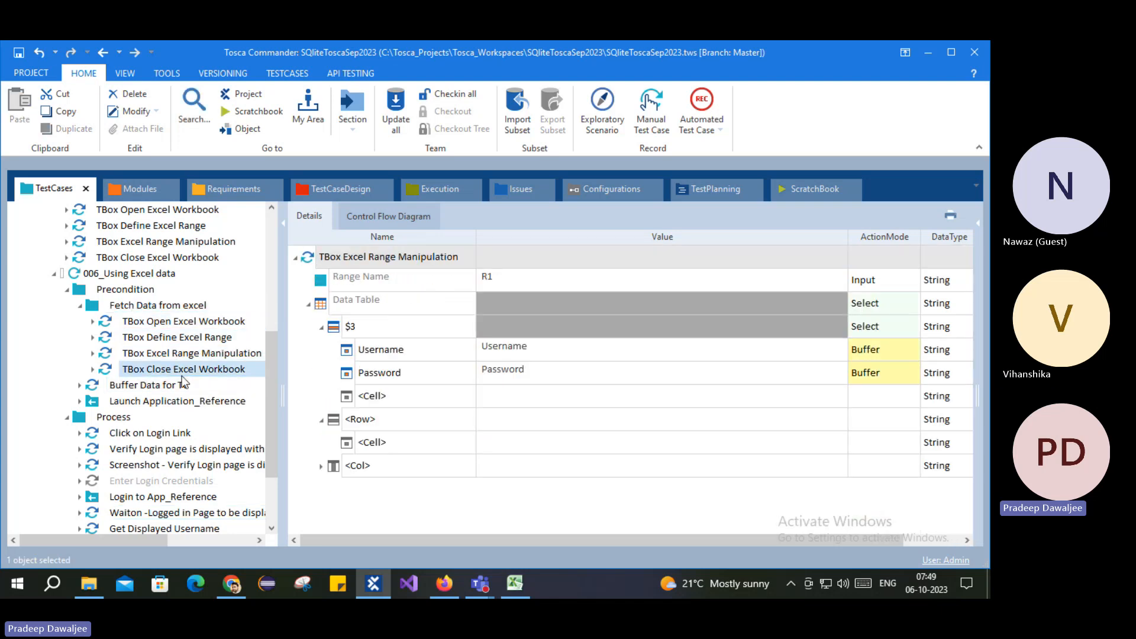
pyautogui.click(148, 386)
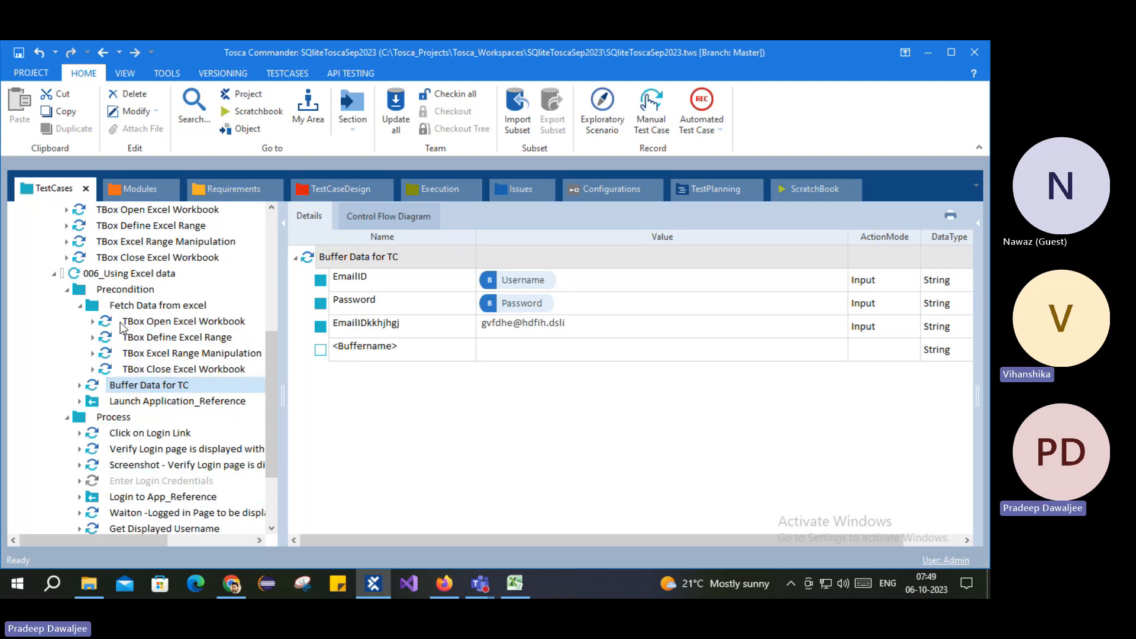
# Step: Delete the Give dynamic data step from 006_Using Excel data
pyautogui.click(130, 273)
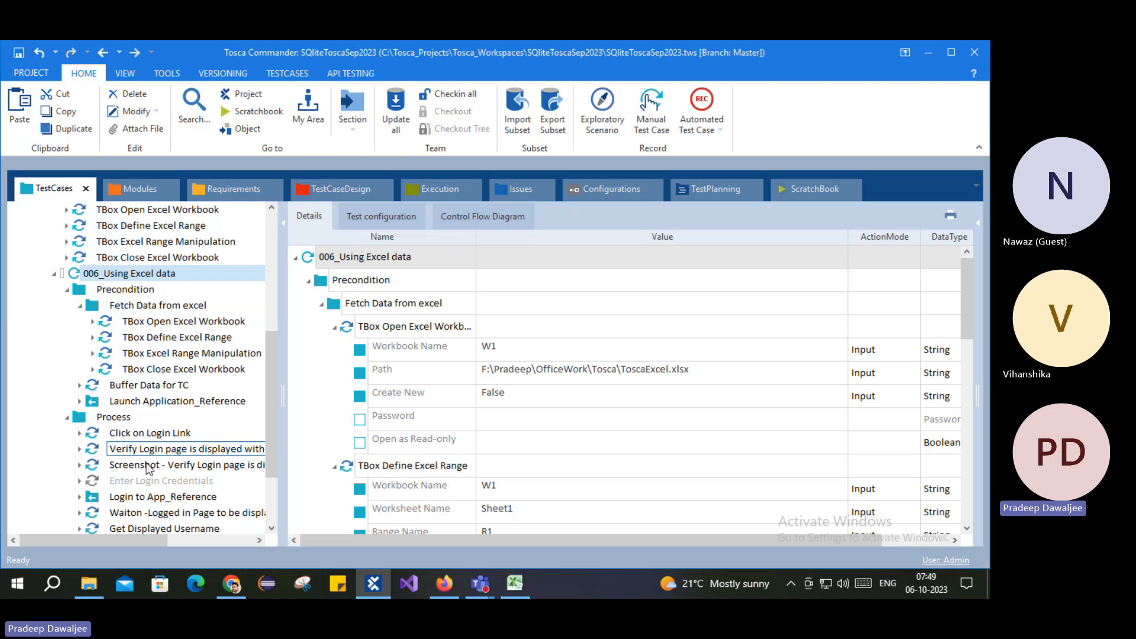
pyautogui.scroll(-2, 142, 434)
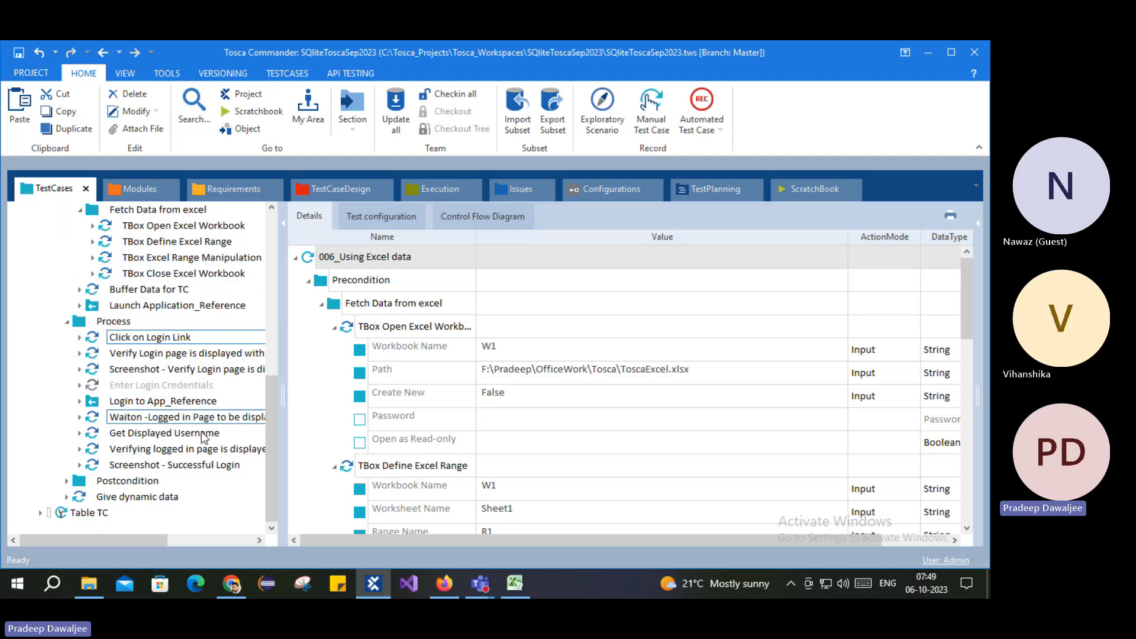
pyautogui.click(133, 497)
pyautogui.rightClick(134, 497)
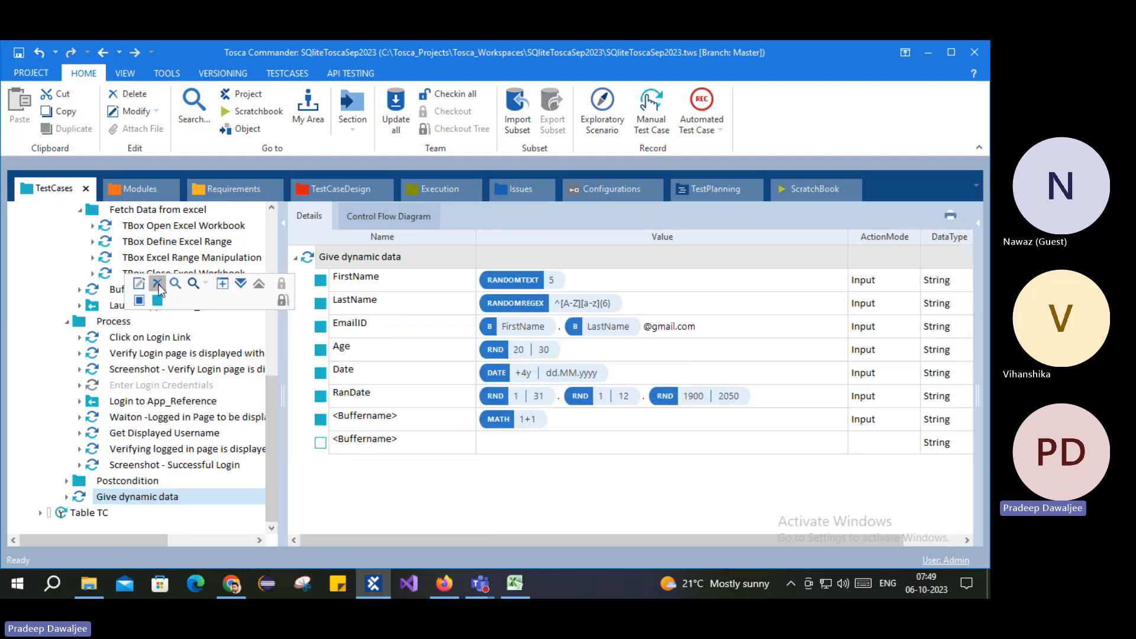
pyautogui.click(158, 284)
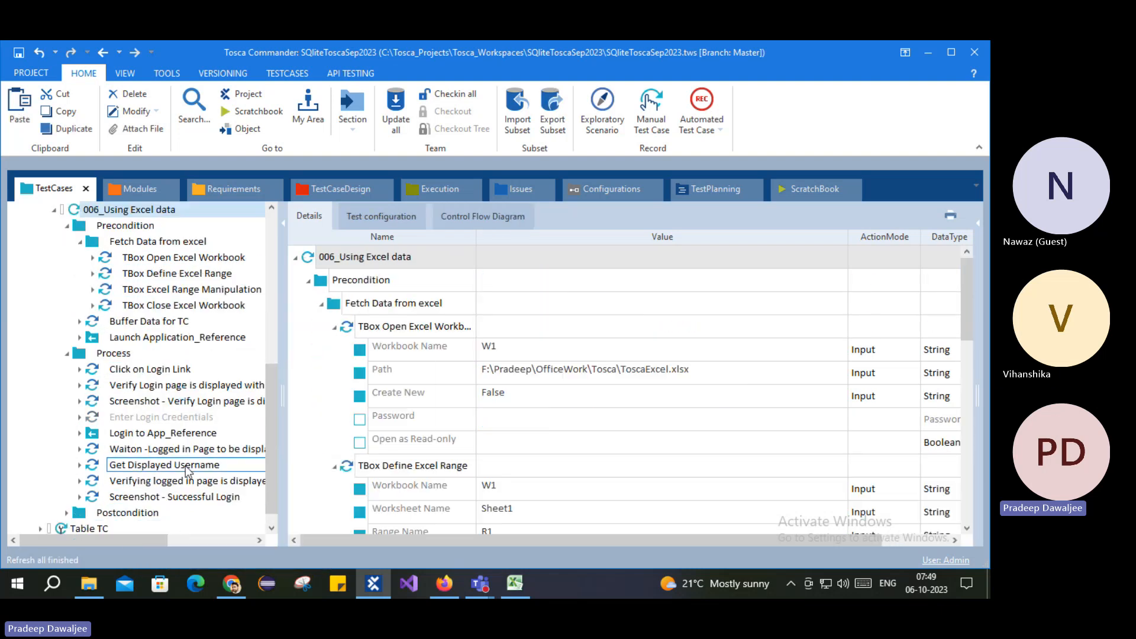
# Step: Close the Excel workbook, saving its changes
pyautogui.click(512, 585)
pyautogui.click(243, 283)
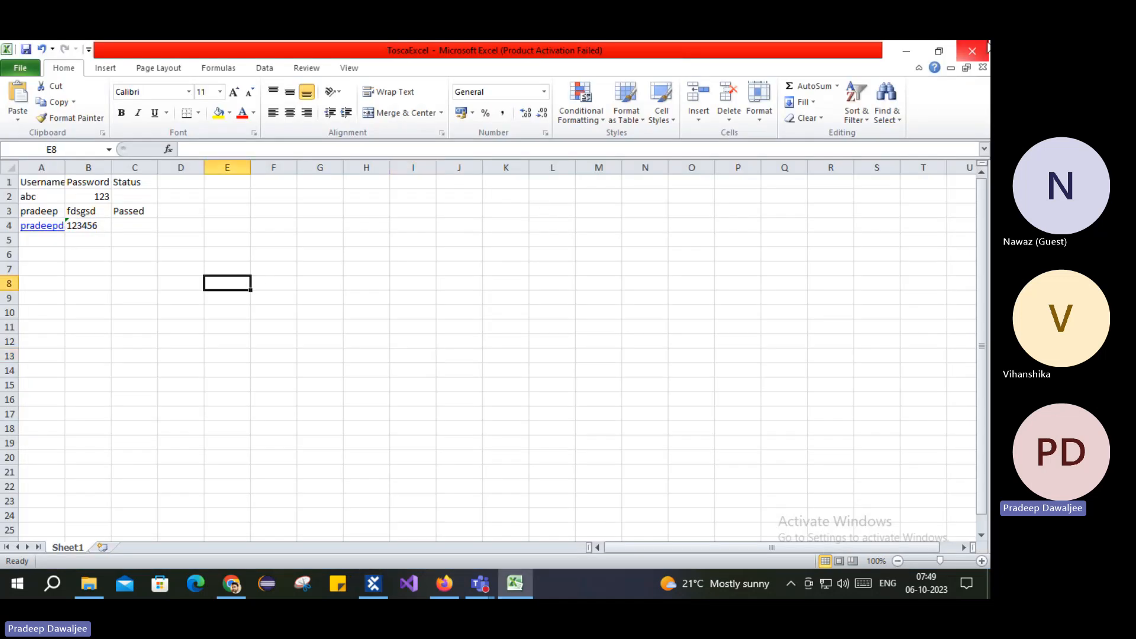
pyautogui.click(972, 51)
pyautogui.click(435, 332)
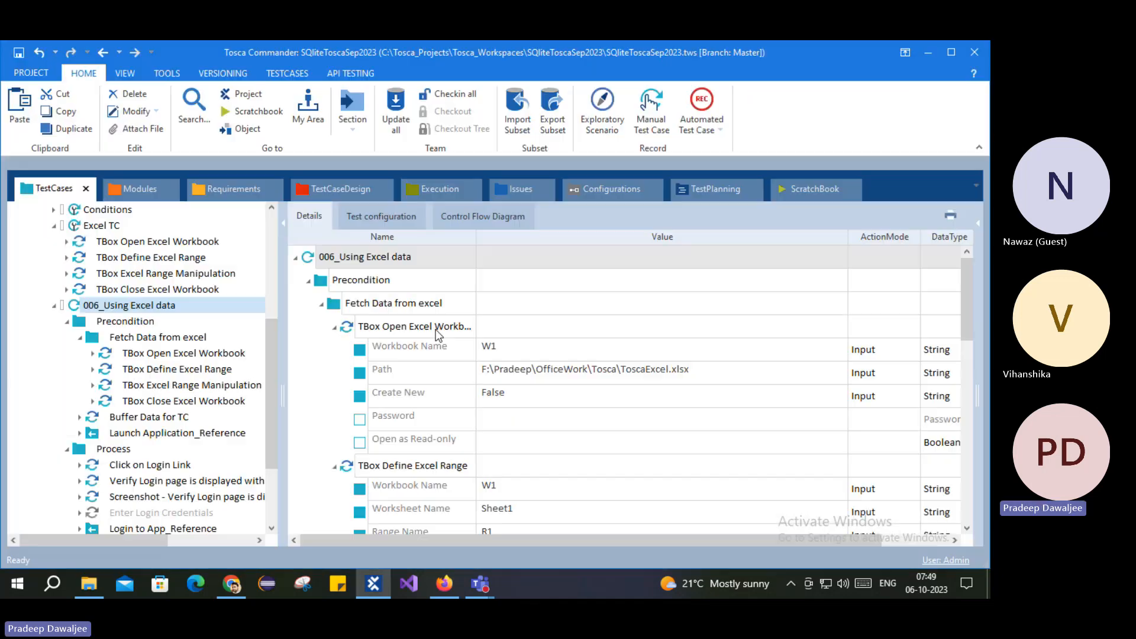
# Step: Rename the test case from 006_Using Excel data to 008_Using Excel data
pyautogui.click(101, 304)
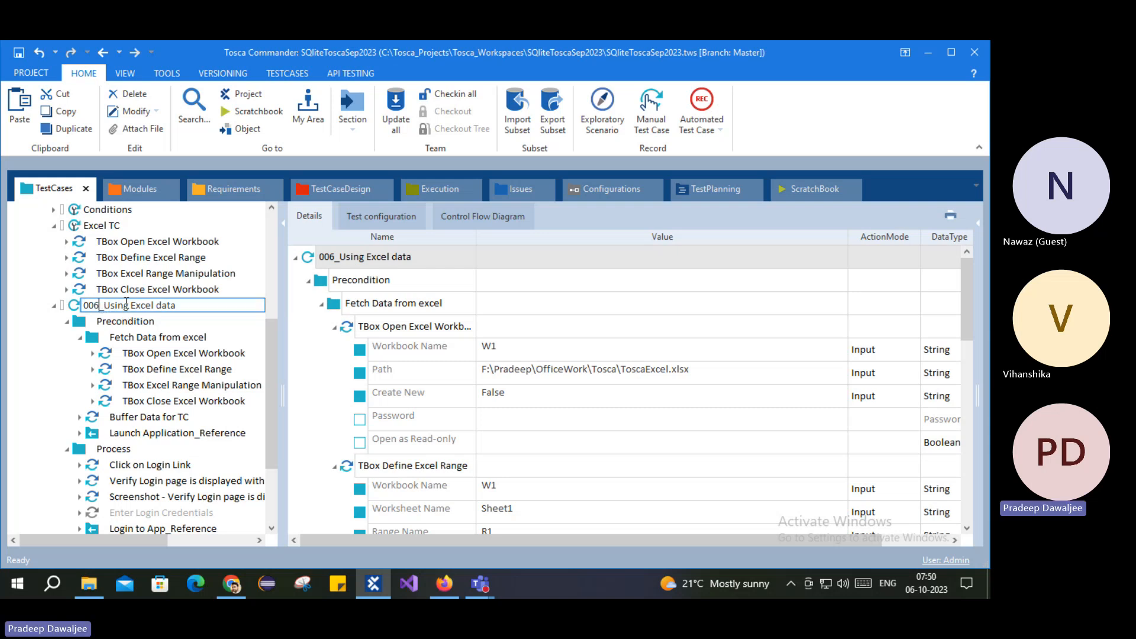
pyautogui.press('BackSpace')
pyautogui.write('8')
pyautogui.press('Return')
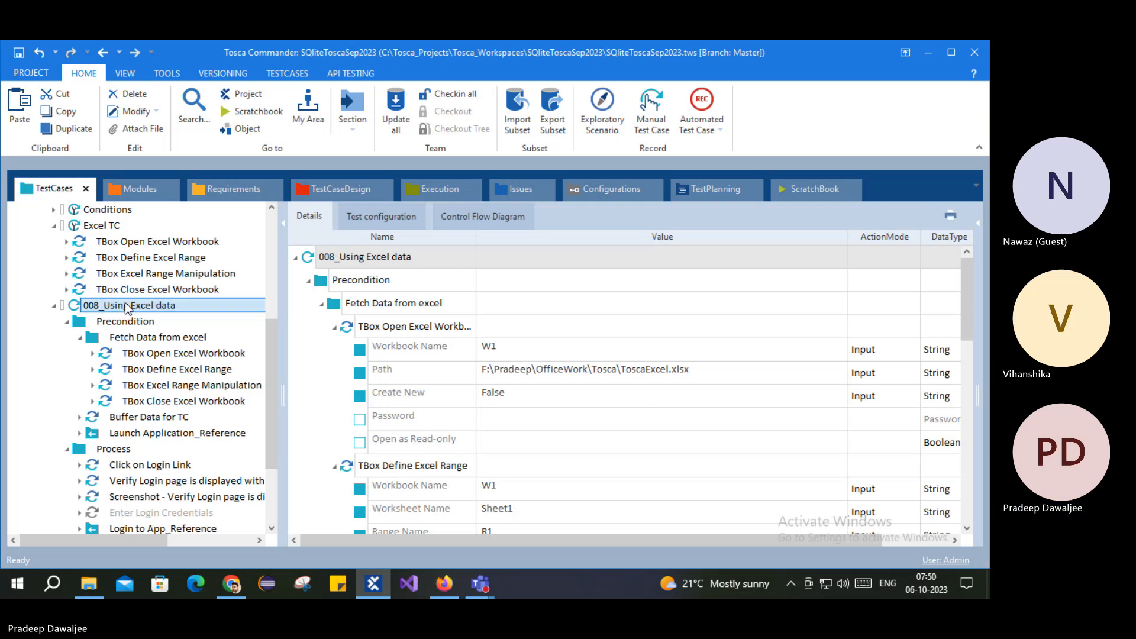
# Step: Run 008_Using Excel data in the ScratchBook and refresh the Tosca folder listing
pyautogui.rightClick(127, 307)
pyautogui.click(204, 310)
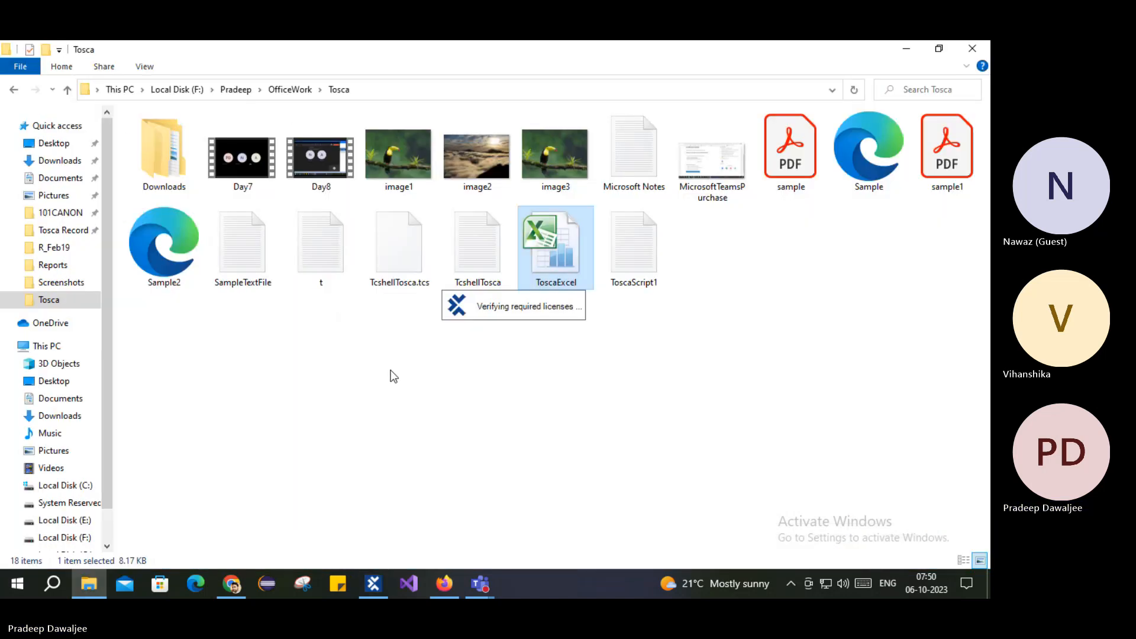
pyautogui.rightClick(394, 376)
pyautogui.click(449, 180)
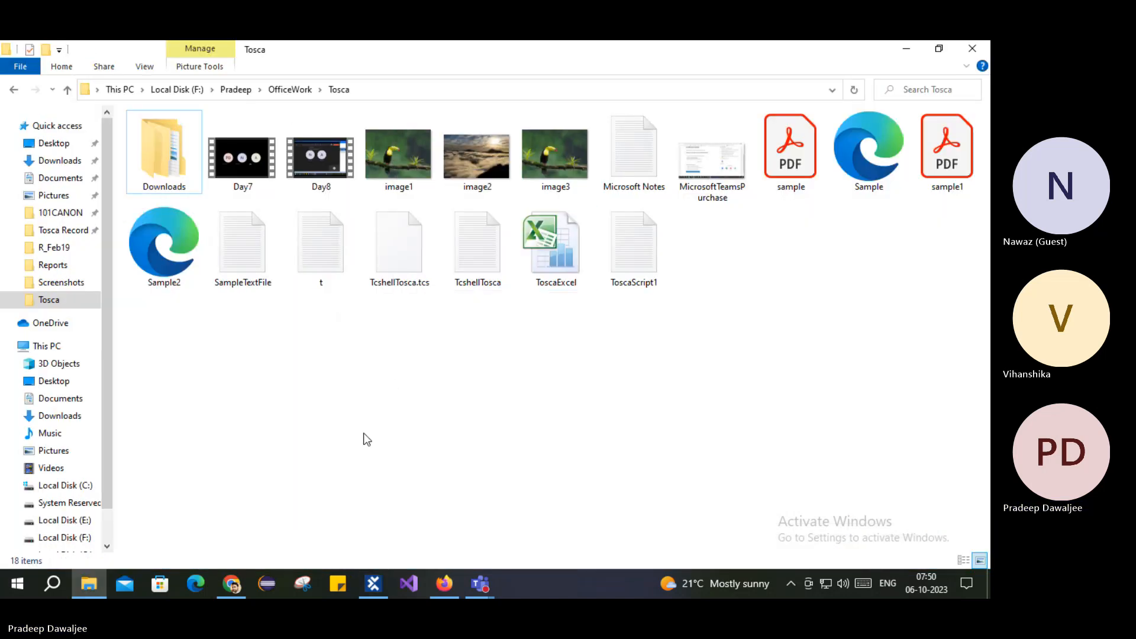
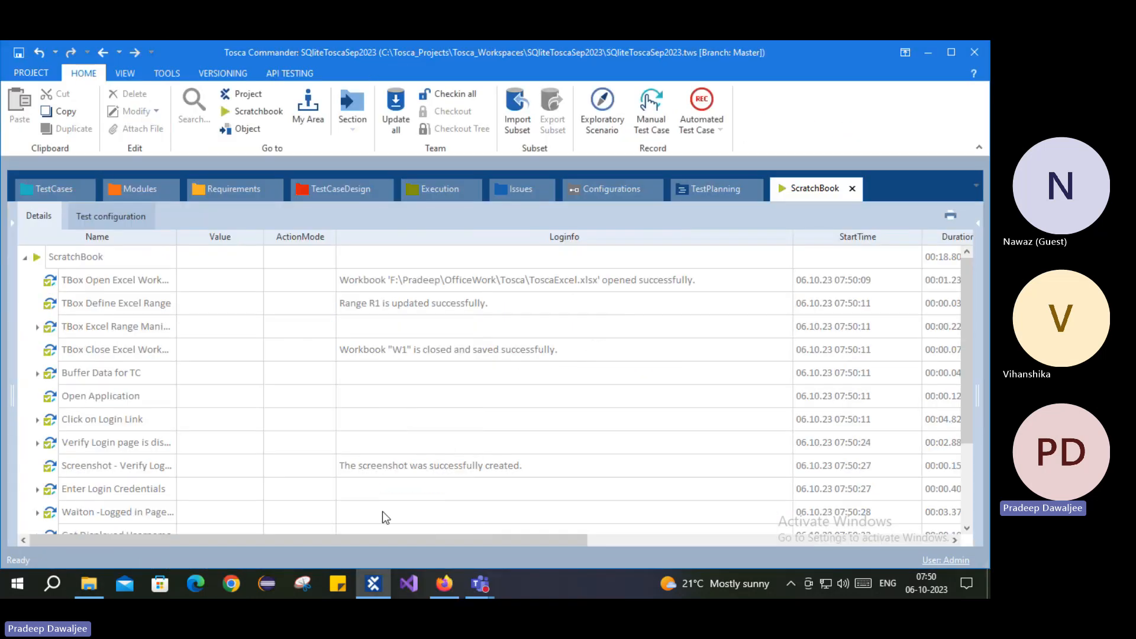
# Step: Open the ToscaExcel workbook from the Tosca folder in File Explorer
pyautogui.click(90, 584)
pyautogui.doubleClick(558, 253)
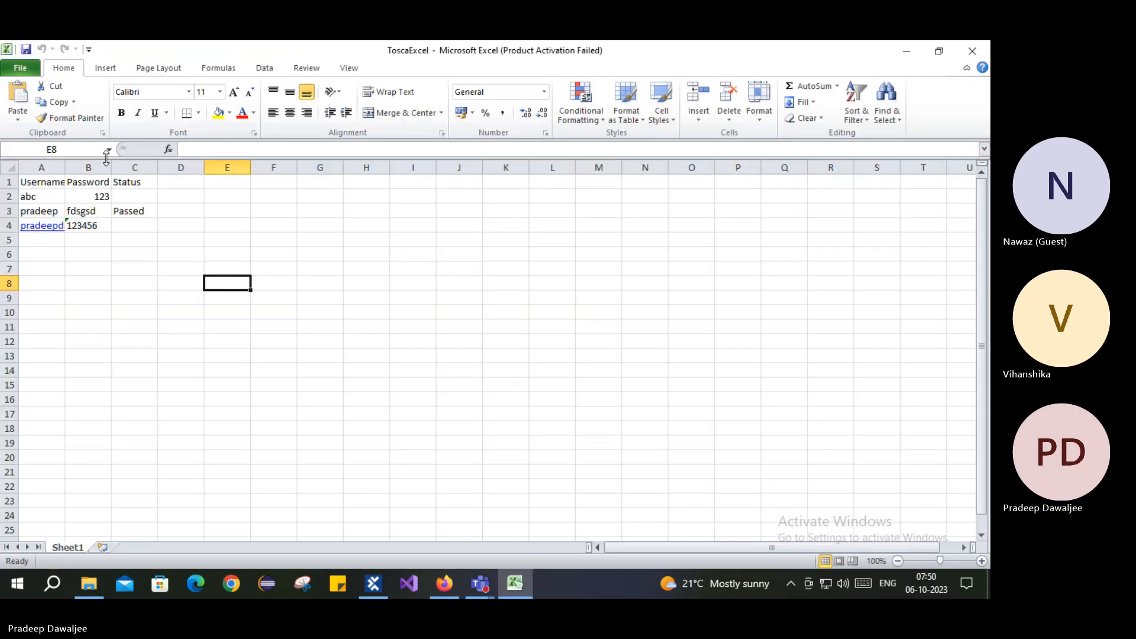
# Step: Auto-fit the Username column and append 'werwe' to the email in cell A4
pyautogui.moveTo(66, 167); pyautogui.dragTo(66, 167)
pyautogui.doubleClick(67, 166)
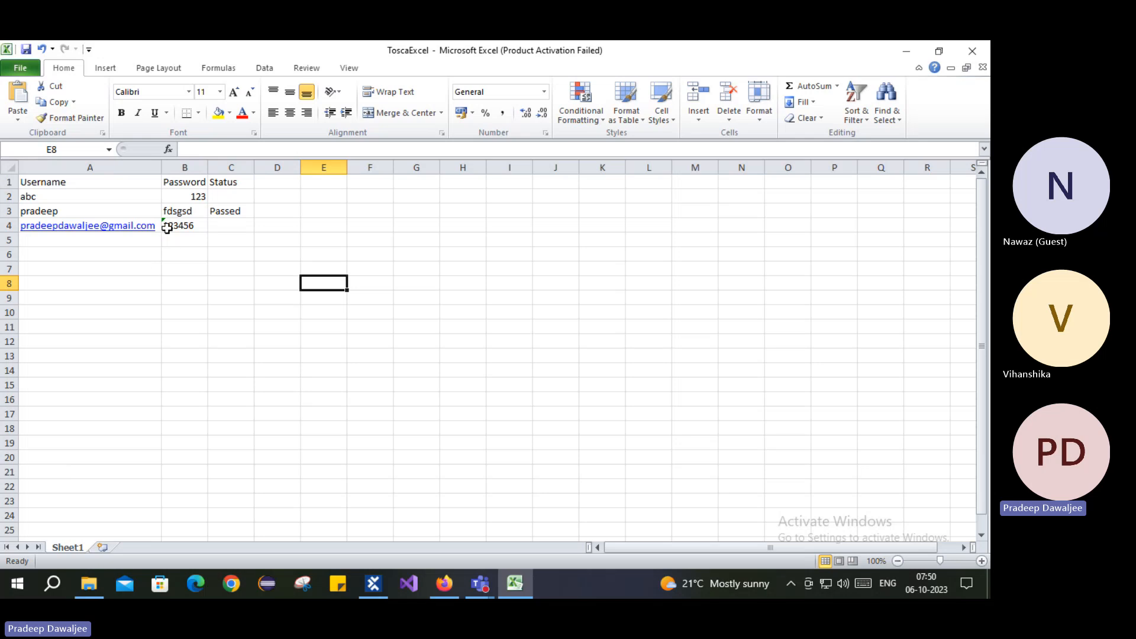
pyautogui.click(627, 449)
pyautogui.click(192, 226)
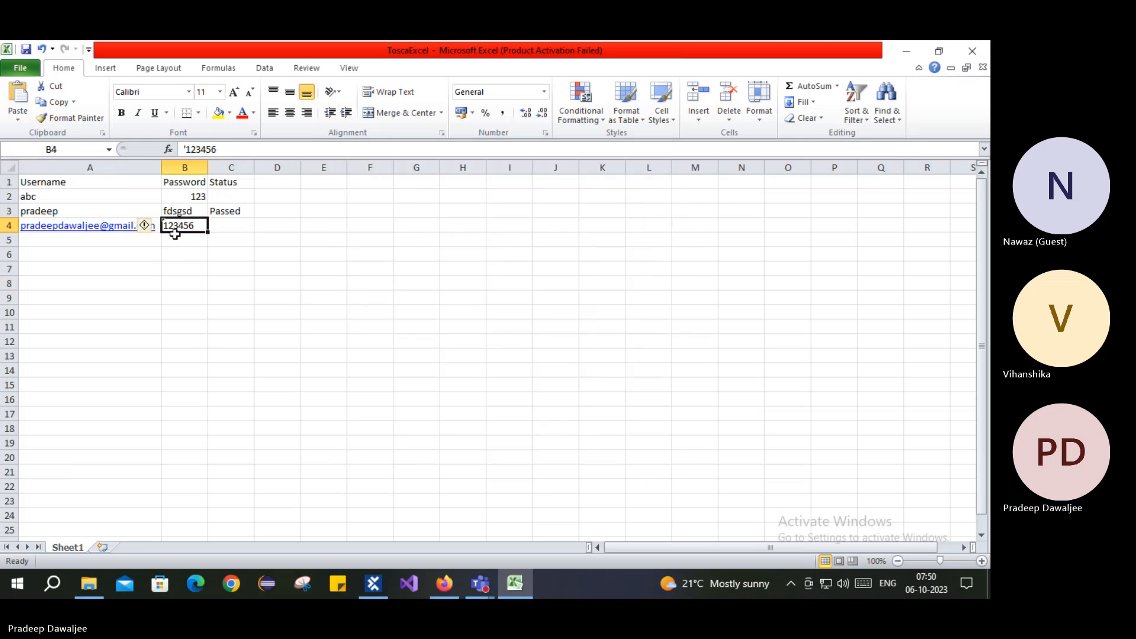
pyautogui.press('Left')
pyautogui.click(351, 148)
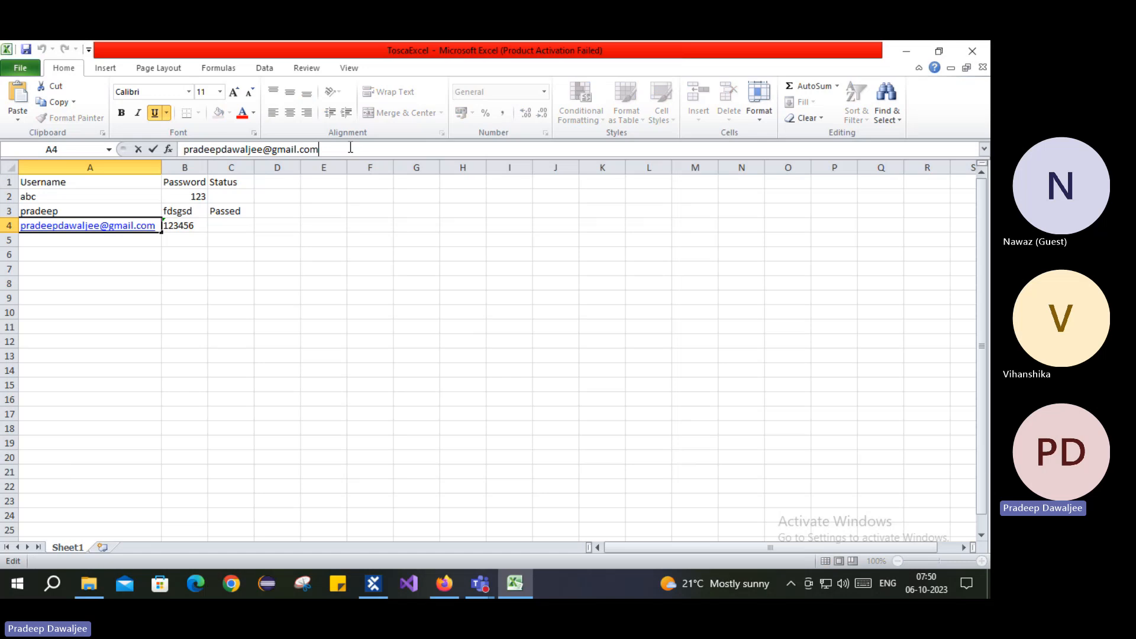
pyautogui.write('werwe')
pyautogui.click(358, 302)
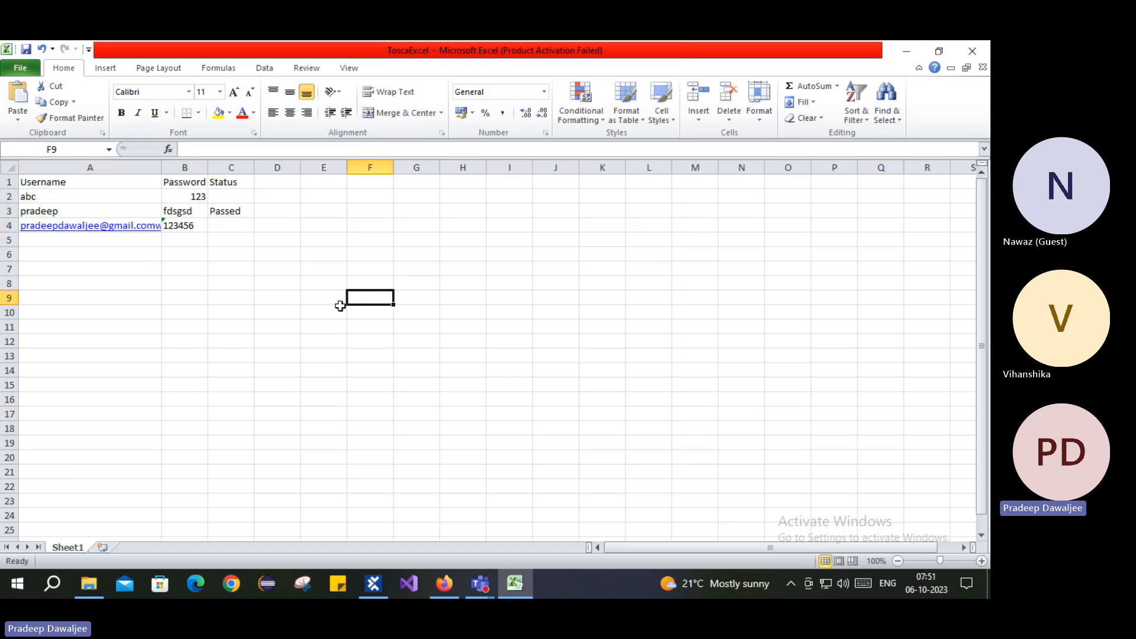
# Step: Save and close the workbook, returning to Tosca Commander
pyautogui.click(26, 50)
pyautogui.click(972, 51)
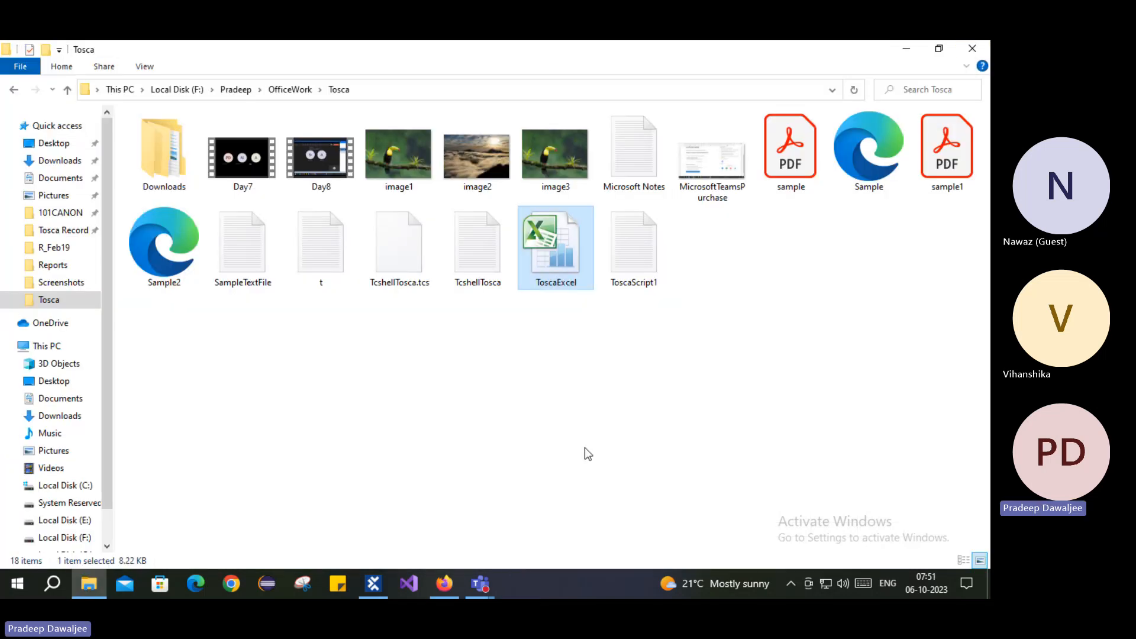
pyautogui.click(373, 584)
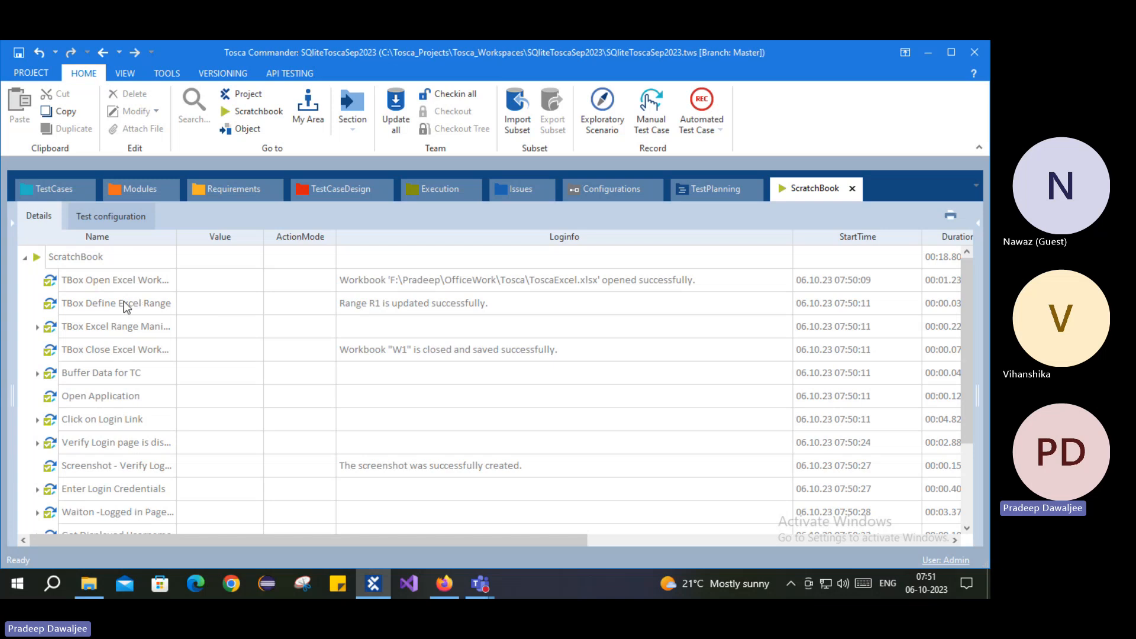
# Step: Run 008_Using Excel data in the ScratchBook from the TestCases tree
pyautogui.click(37, 189)
pyautogui.rightClick(316, 259)
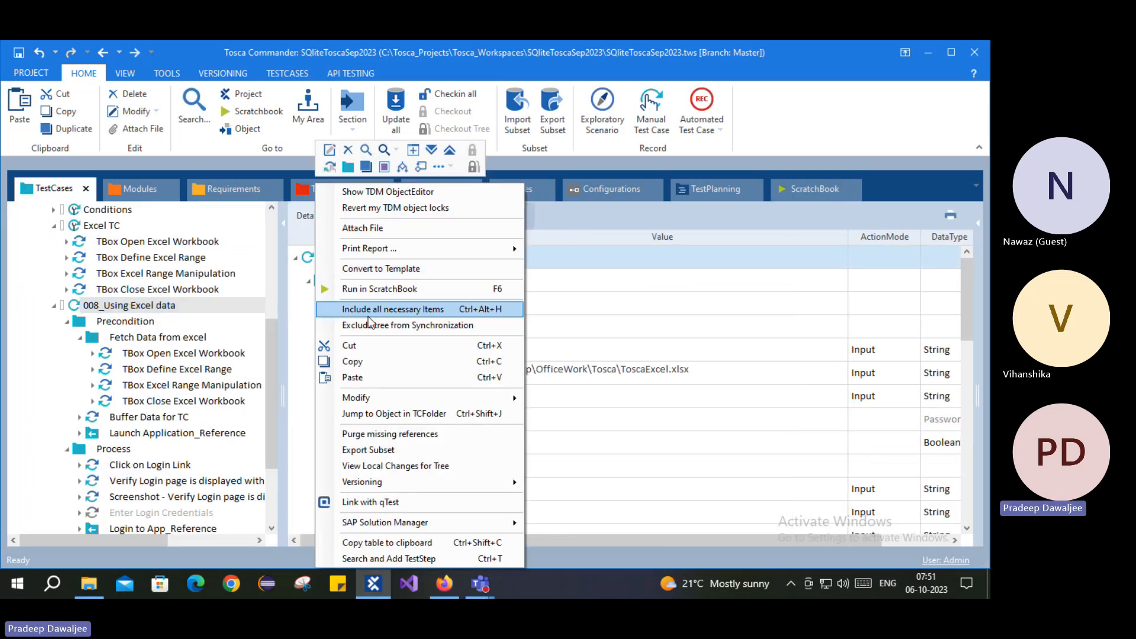
pyautogui.click(379, 289)
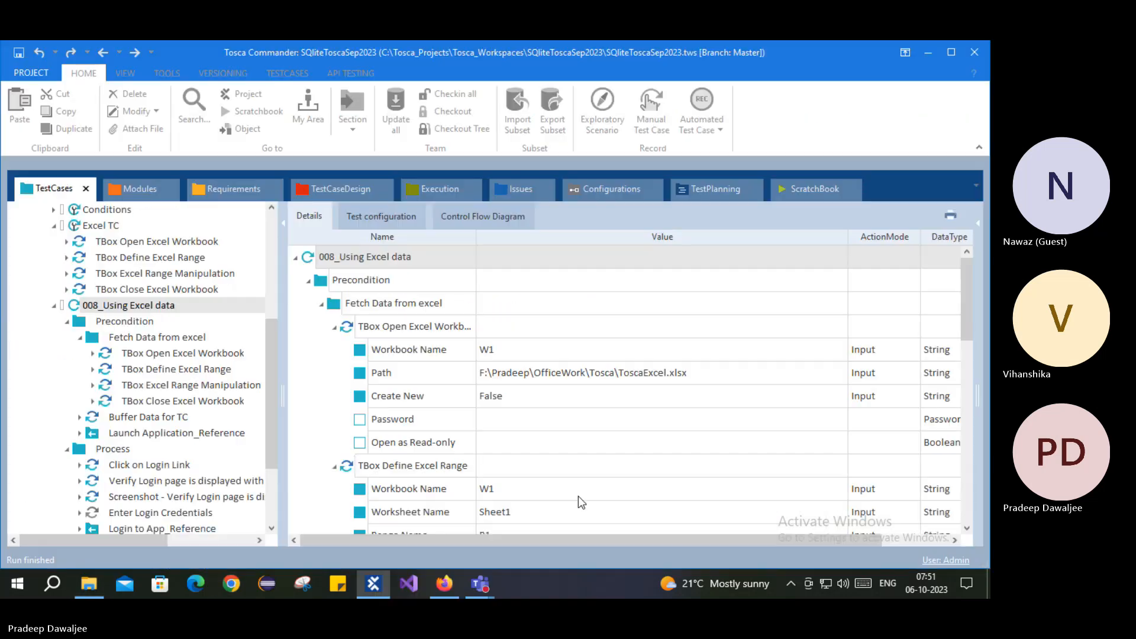
# Step: Expand the failed verification and show the User Account message comparing expected and actual username
pyautogui.scroll(-2, 197, 407)
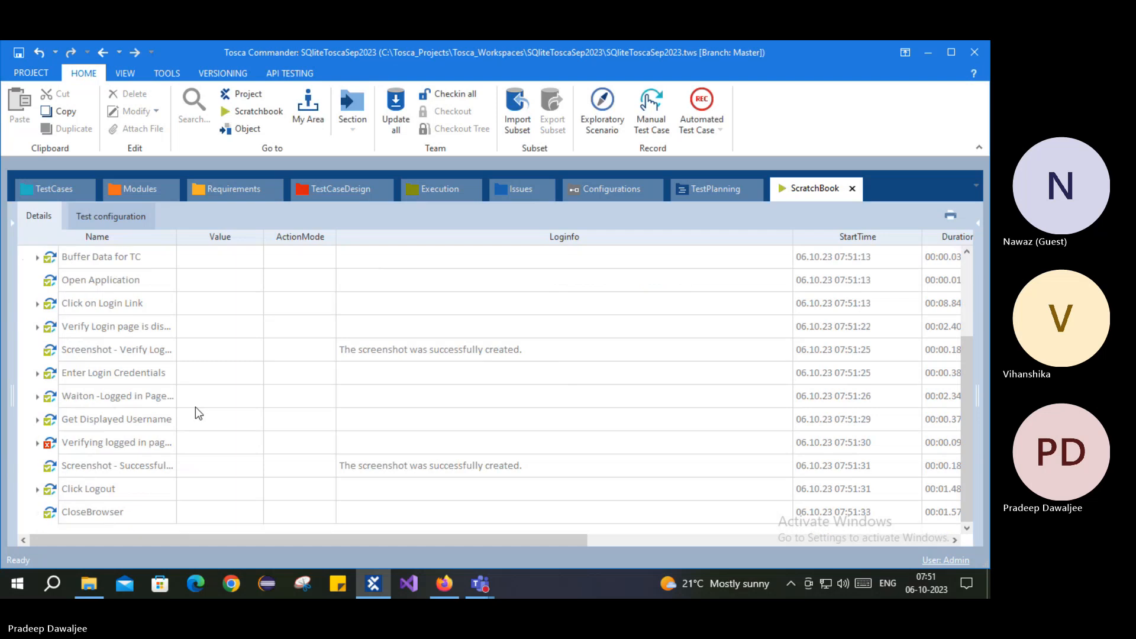
pyautogui.click(37, 442)
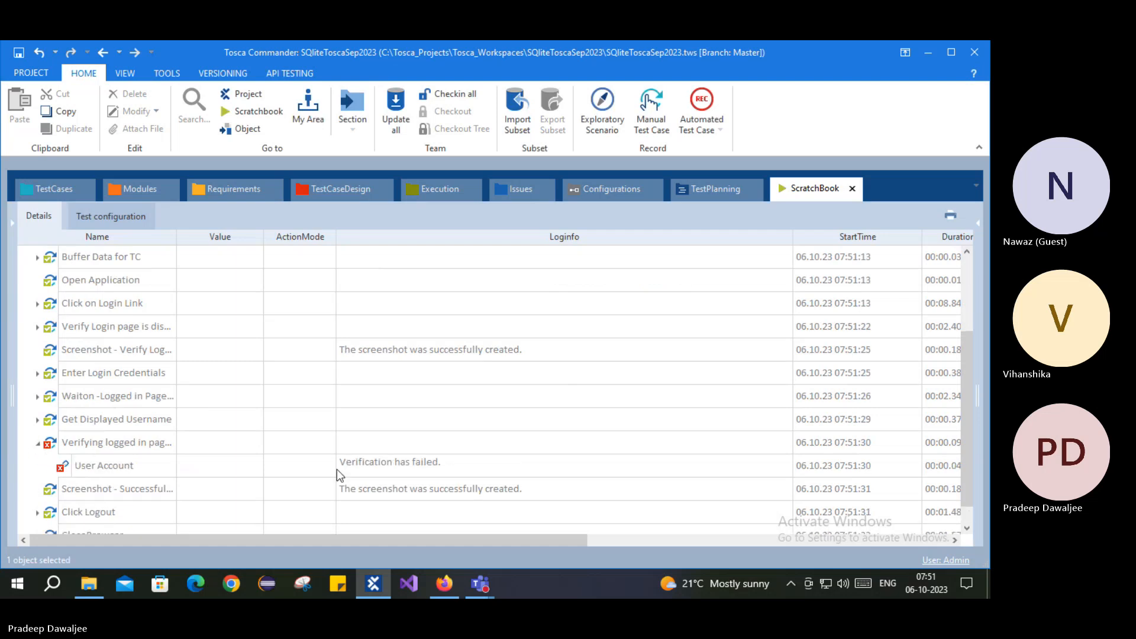
pyautogui.click(697, 473)
pyautogui.click(785, 467)
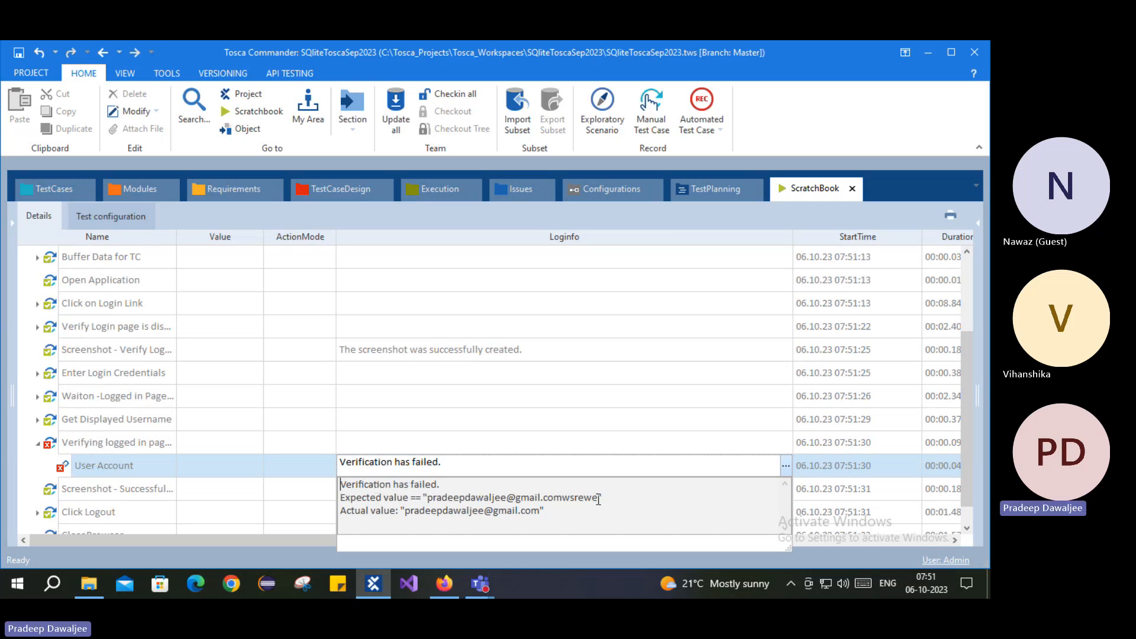
pyautogui.moveTo(598, 499); pyautogui.dragTo(512, 511)
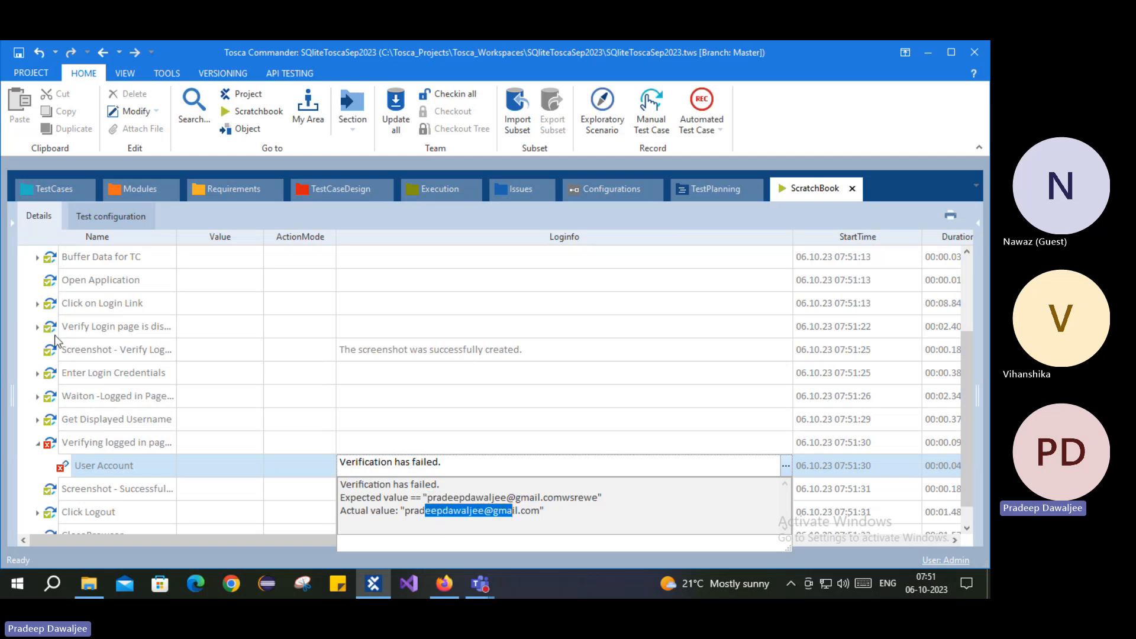
# Step: Open the Login to App_Reference step and expand its Business Parameters
pyautogui.click(44, 186)
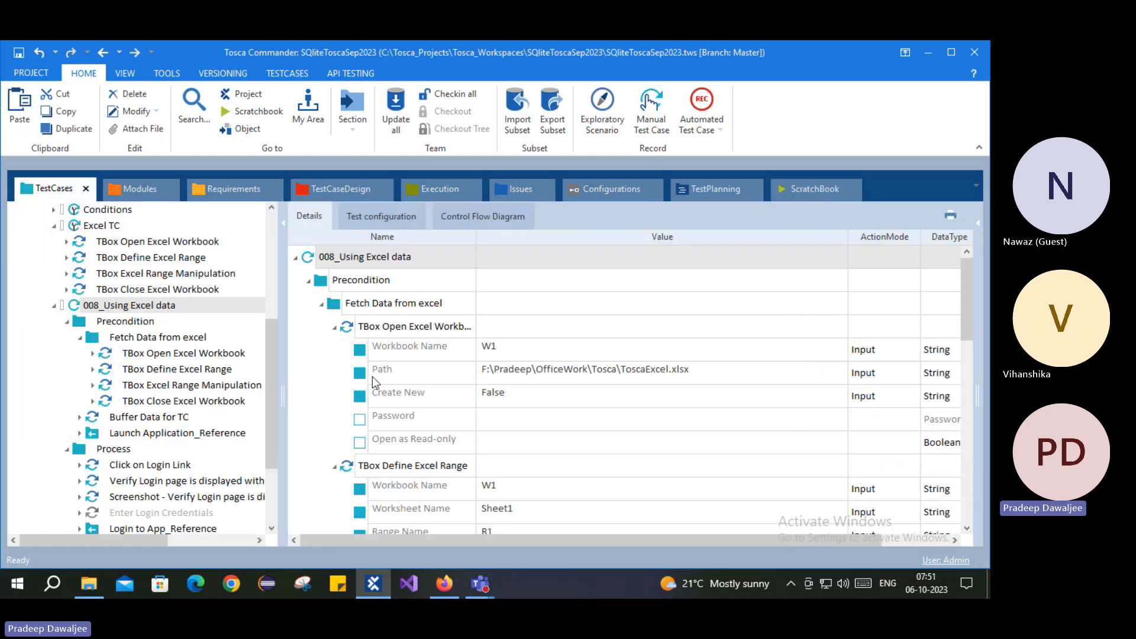
pyautogui.scroll(-3, 135, 423)
pyautogui.click(135, 417)
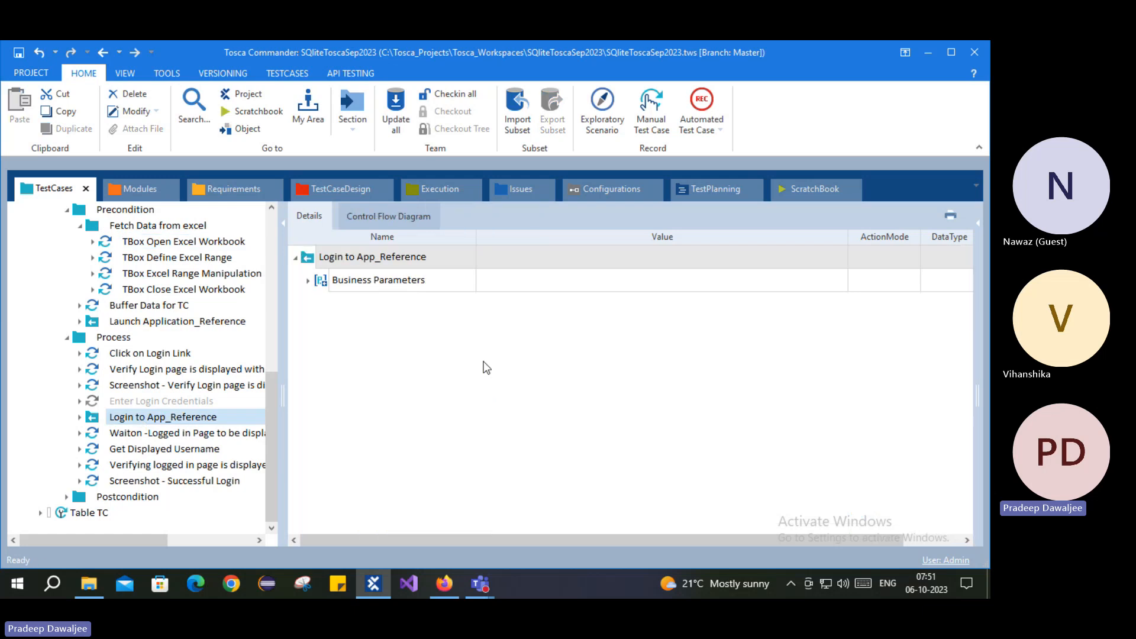
pyautogui.click(306, 282)
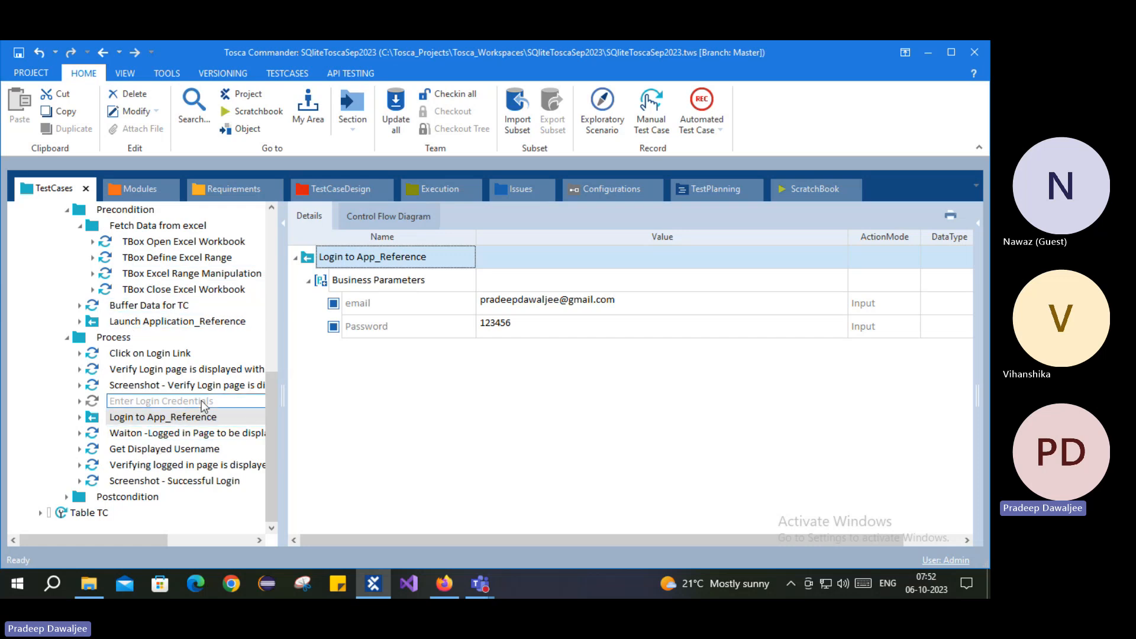
pyautogui.click(367, 307)
pyautogui.click(382, 328)
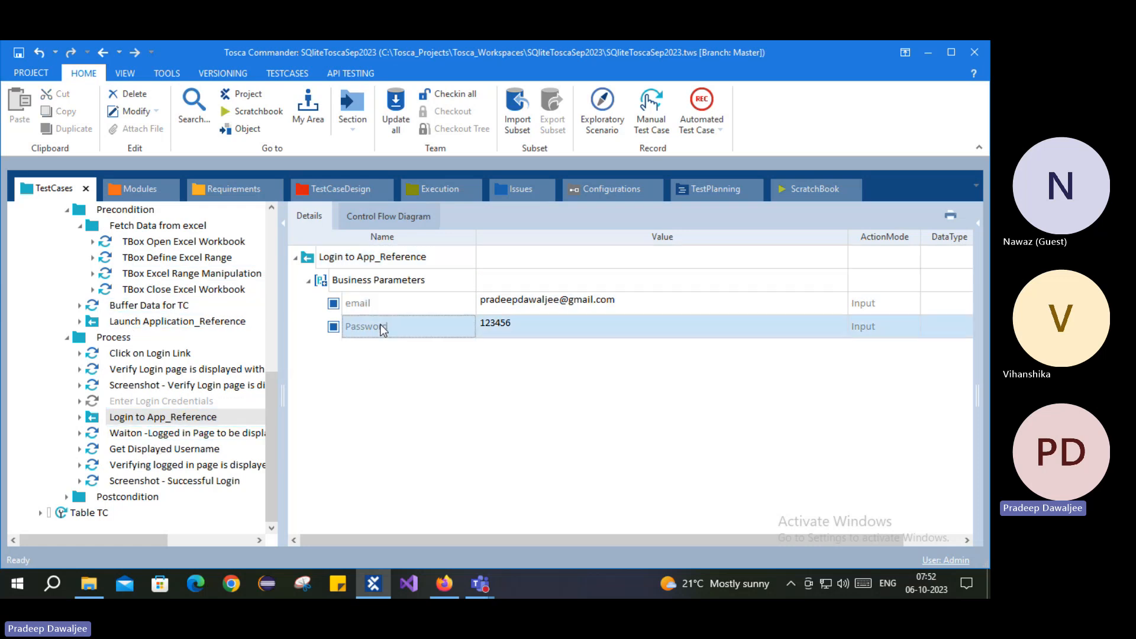
pyautogui.click(375, 308)
pyautogui.click(372, 329)
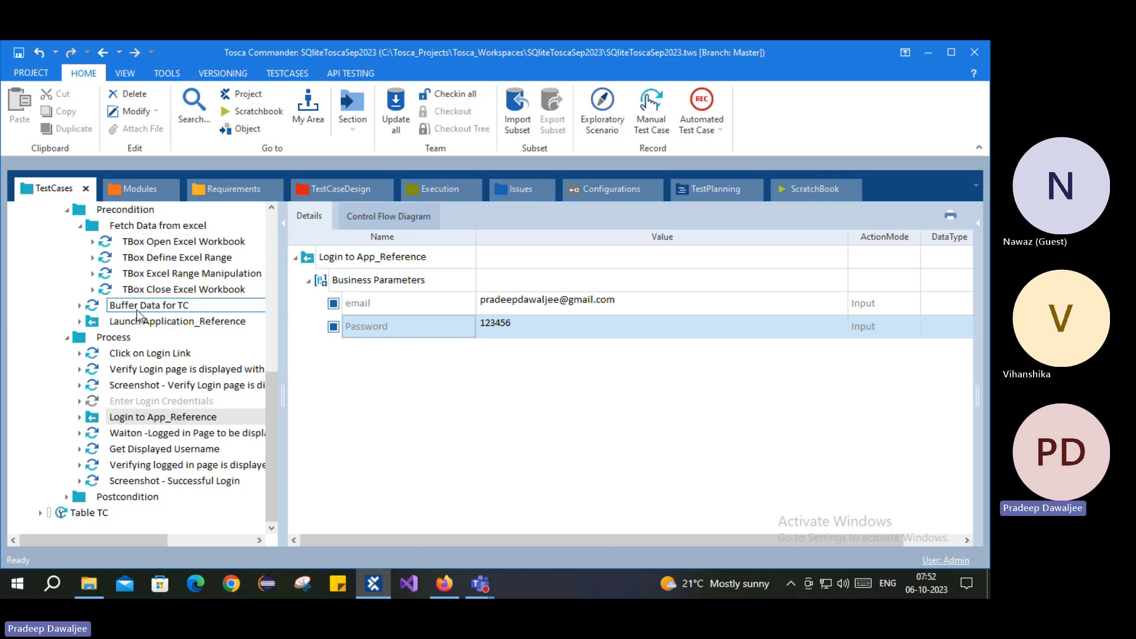
# Step: Replace the email parameter value with {B[Username]}
pyautogui.click(649, 301)
pyautogui.click(649, 301)
pyautogui.moveTo(649, 302); pyautogui.dragTo(496, 303)
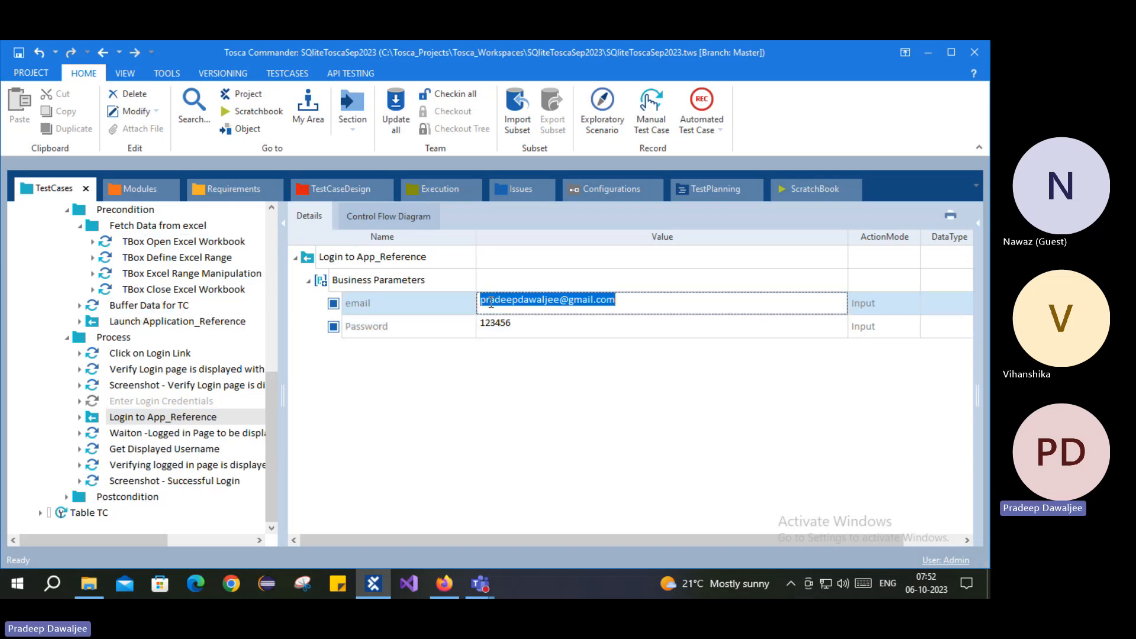
pyautogui.write('{B[')
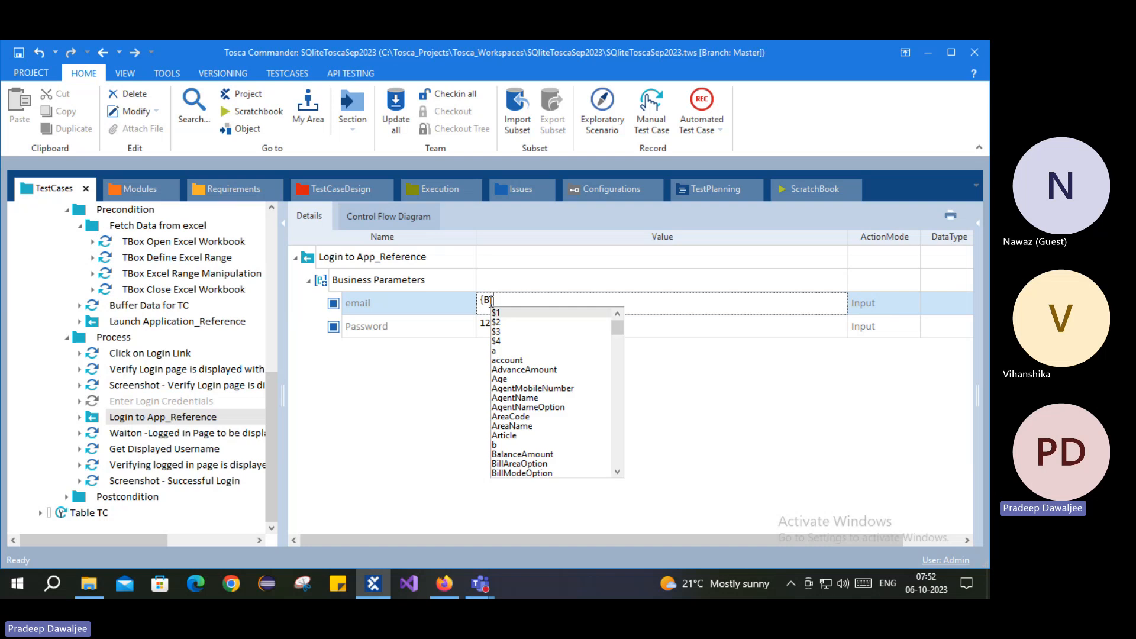
pyautogui.write('Use')
pyautogui.press('Down')
pyautogui.press('Down')
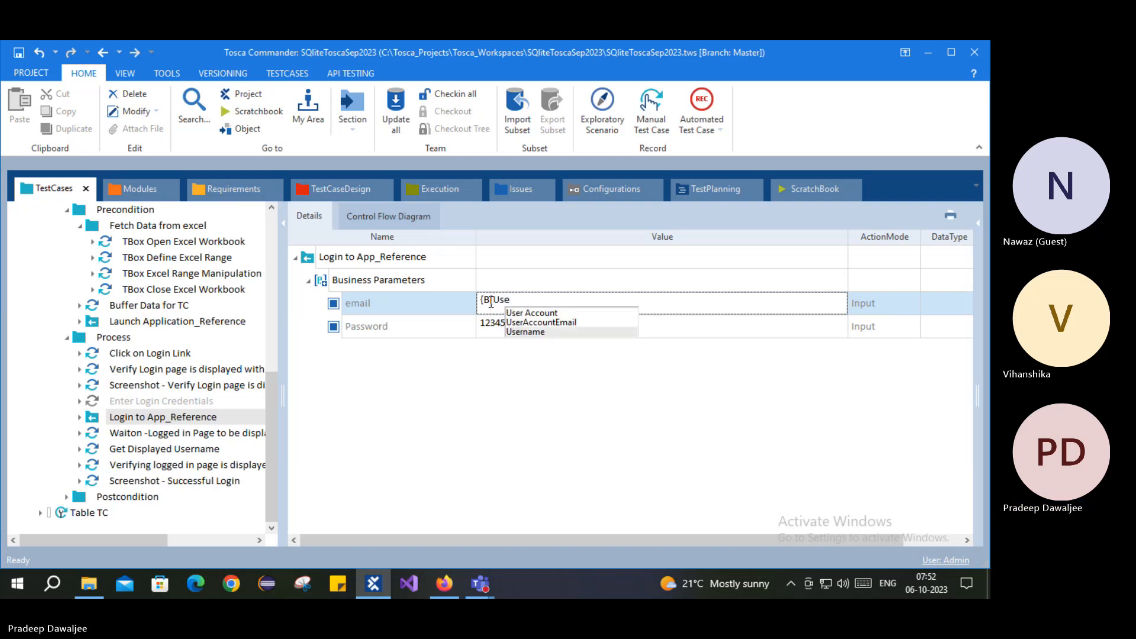
pyautogui.press('Return')
pyautogui.write(']}')
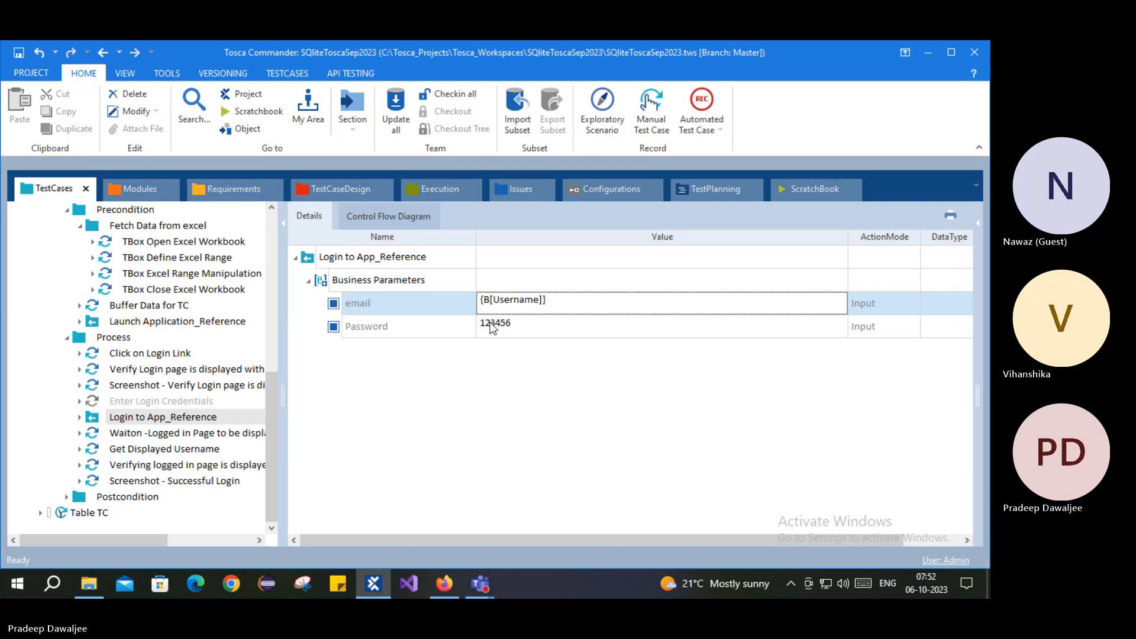
# Step: Replace the Password parameter value with {B[Password]}
pyautogui.click(555, 327)
pyautogui.doubleClick(555, 327)
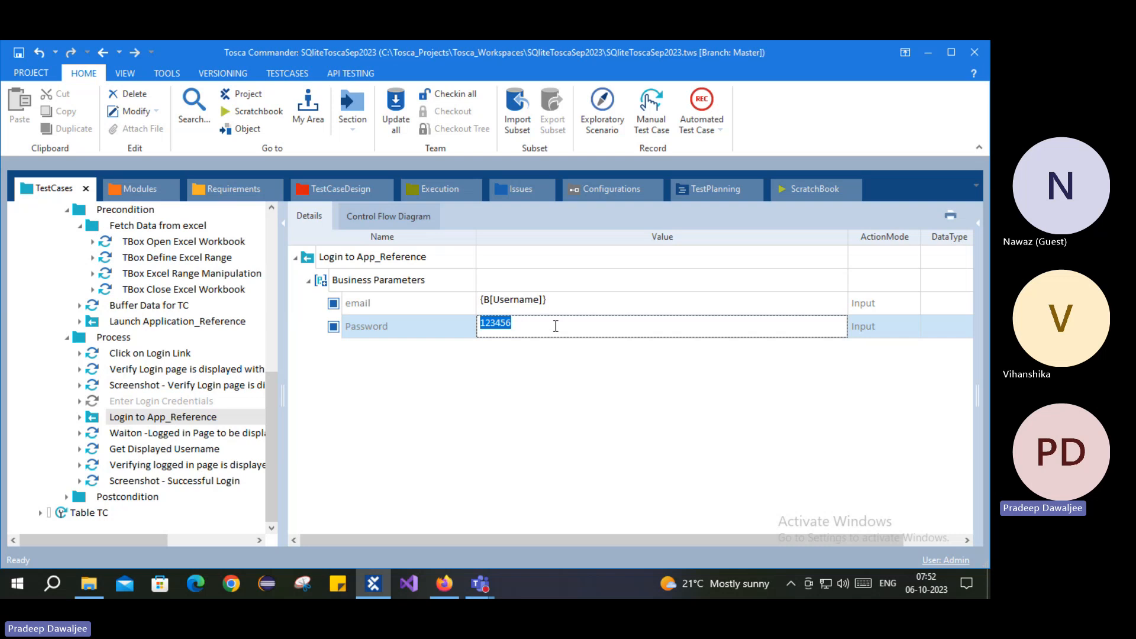
pyautogui.write('{B[')
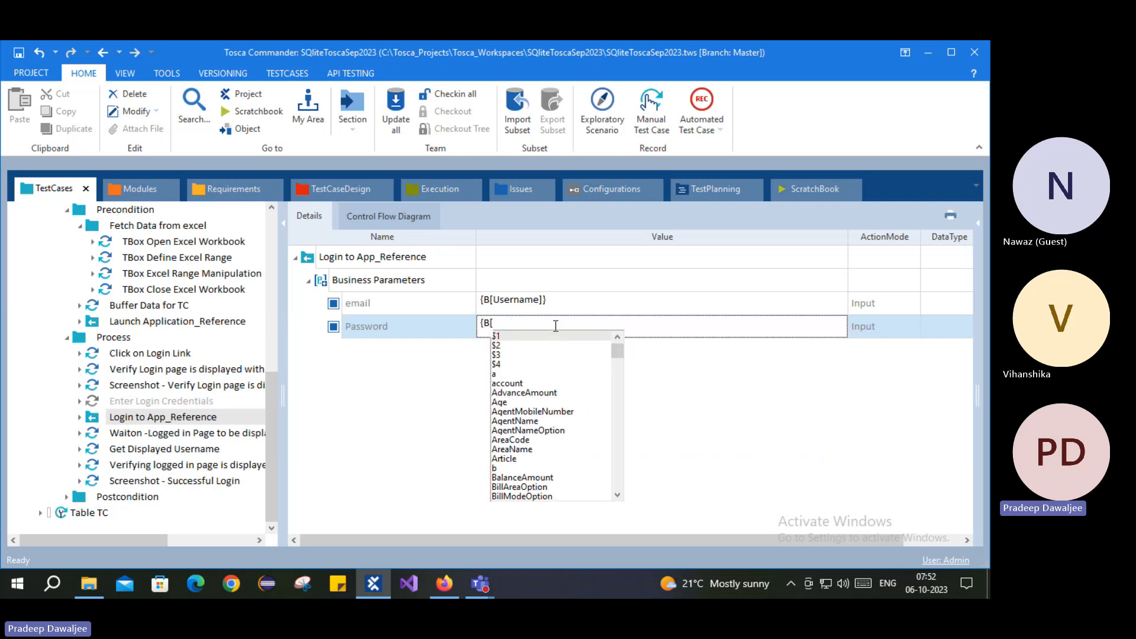
pyautogui.write('Password')
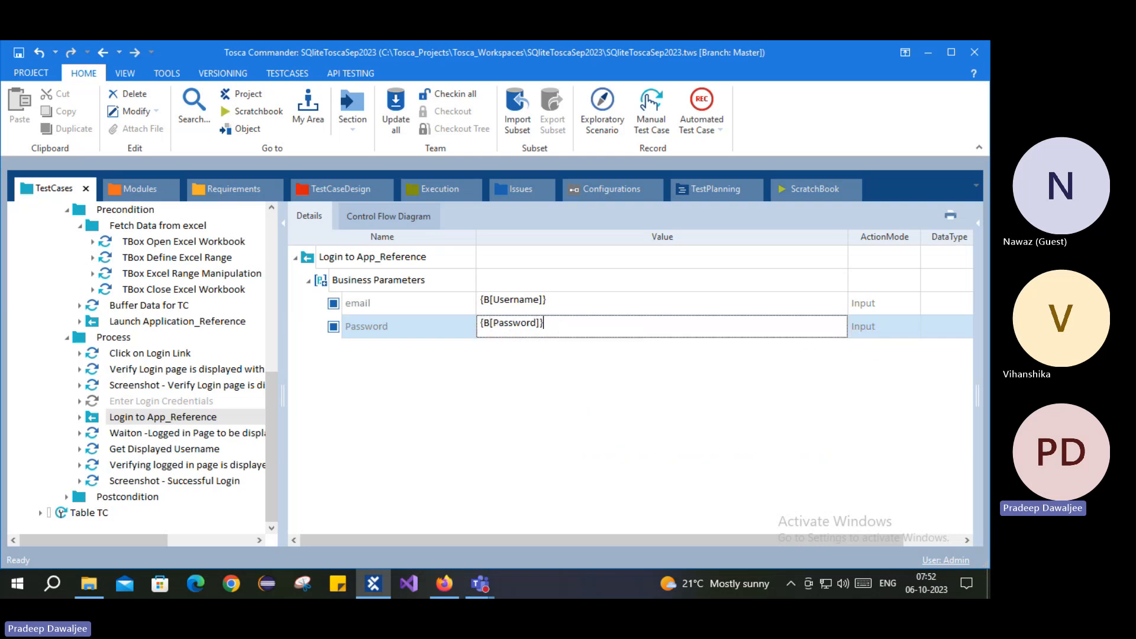
pyautogui.click(484, 428)
# Step: Review the post-login steps: Waiton logged in page, Get Displayed Username, verification and screenshot
pyautogui.click(142, 449)
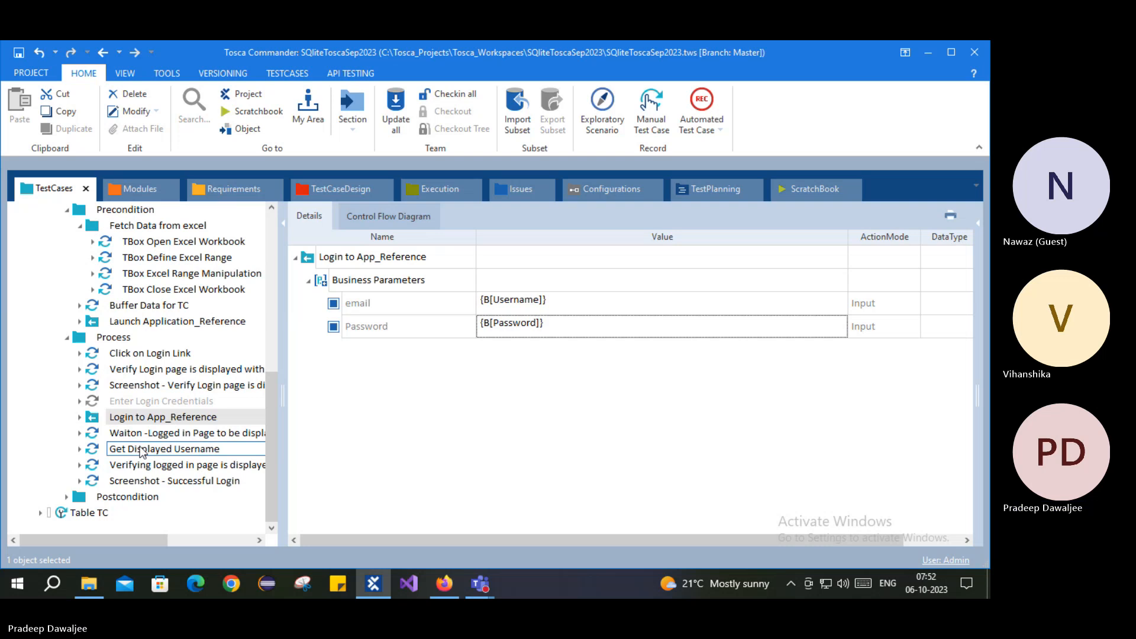
pyautogui.click(142, 436)
pyautogui.click(146, 452)
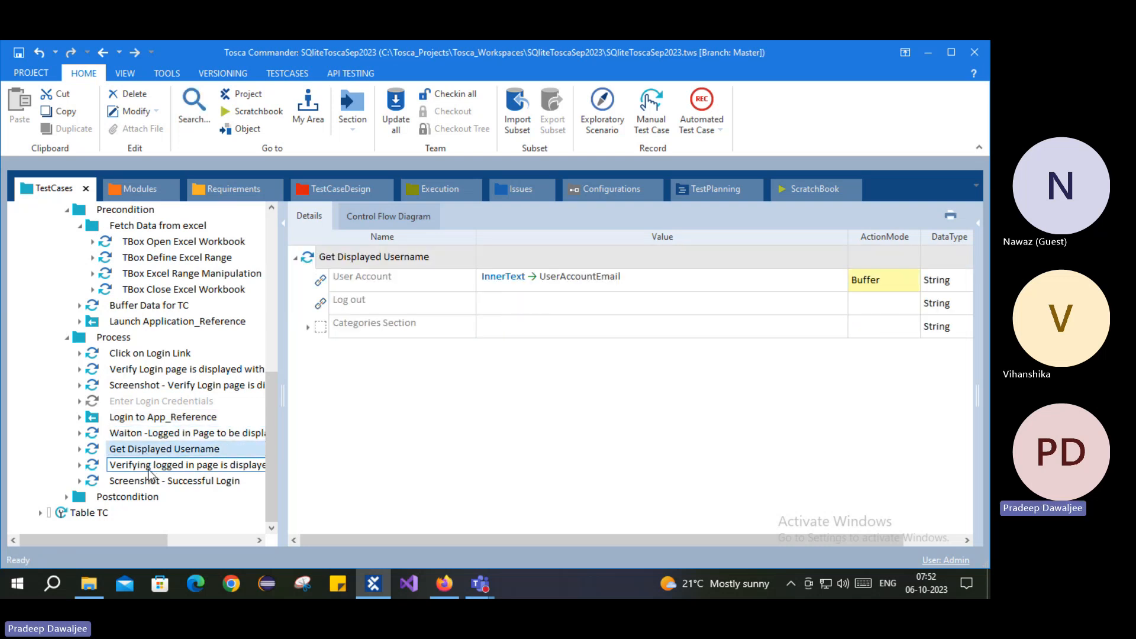
pyautogui.click(148, 466)
pyautogui.click(151, 482)
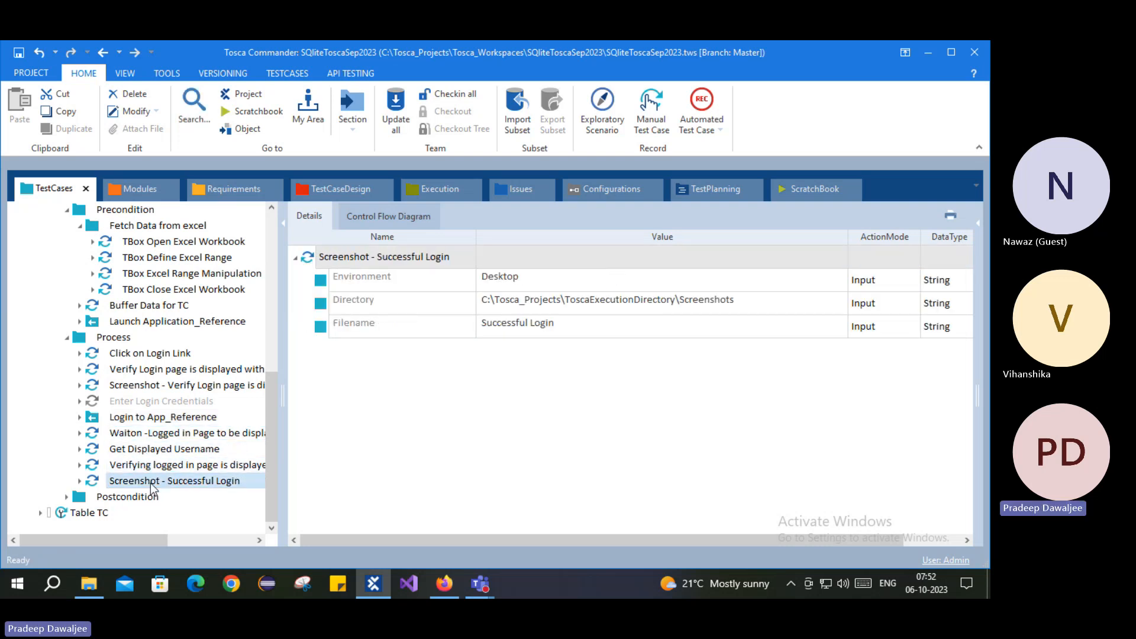
pyautogui.click(152, 465)
pyautogui.click(158, 450)
pyautogui.click(174, 435)
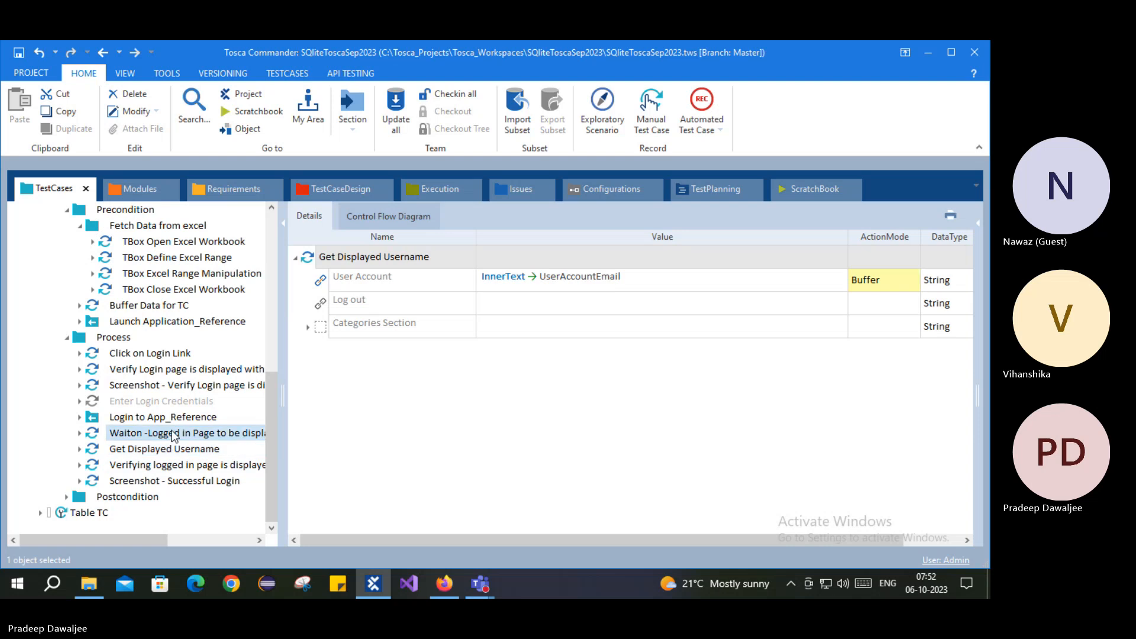
pyautogui.click(172, 417)
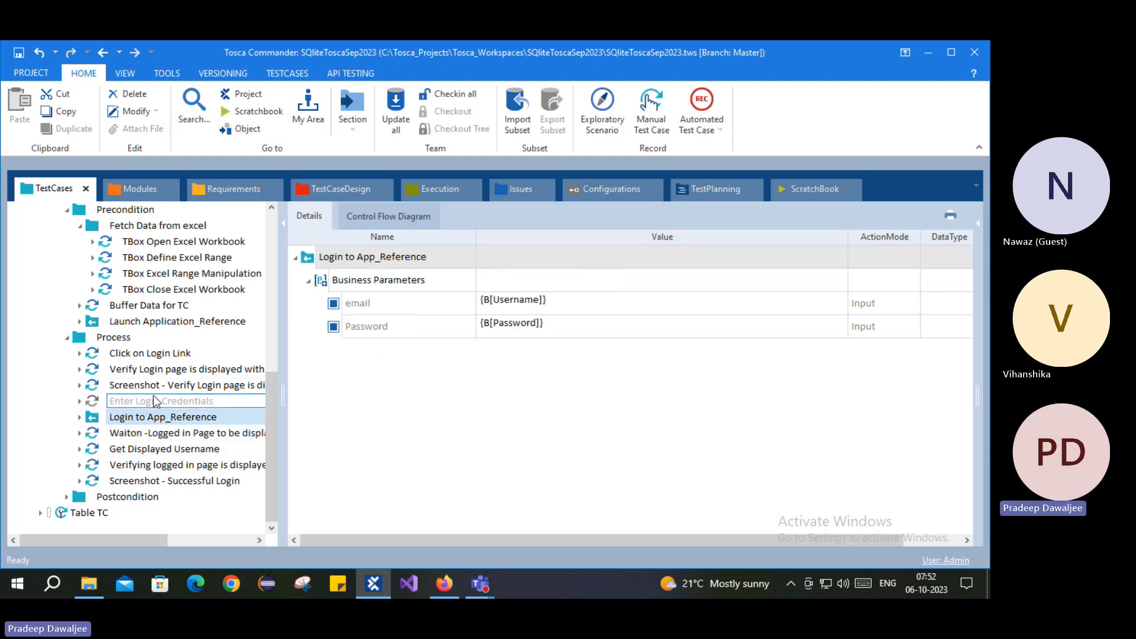
# Step: Copy the EmailID buffer name and paste it over Username in the login email value
pyautogui.click(151, 305)
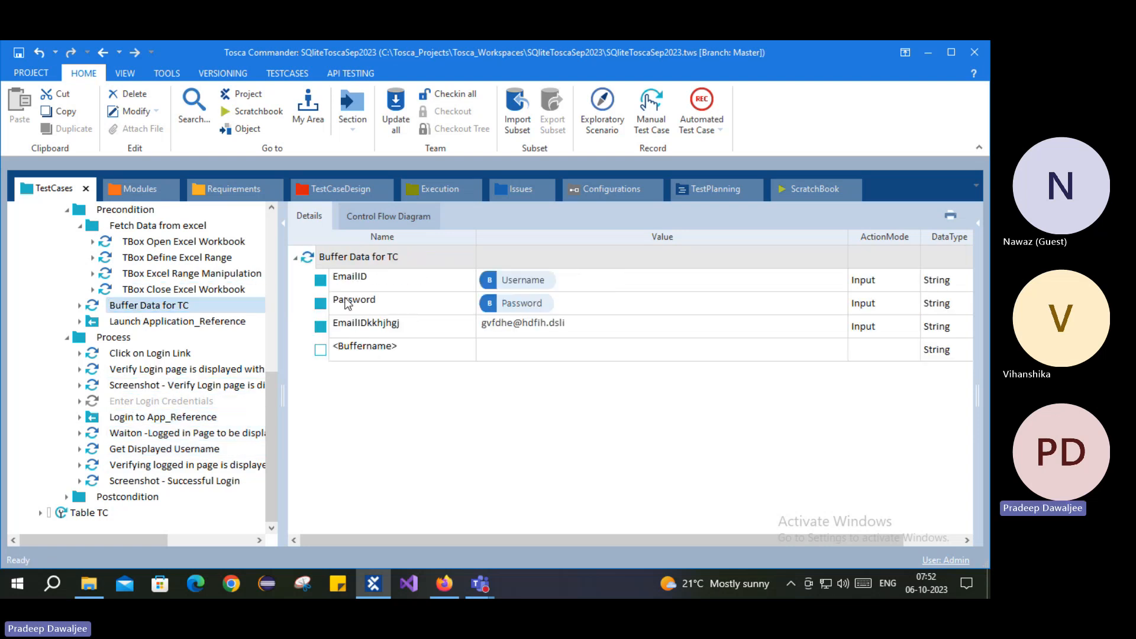
pyautogui.doubleClick(375, 283)
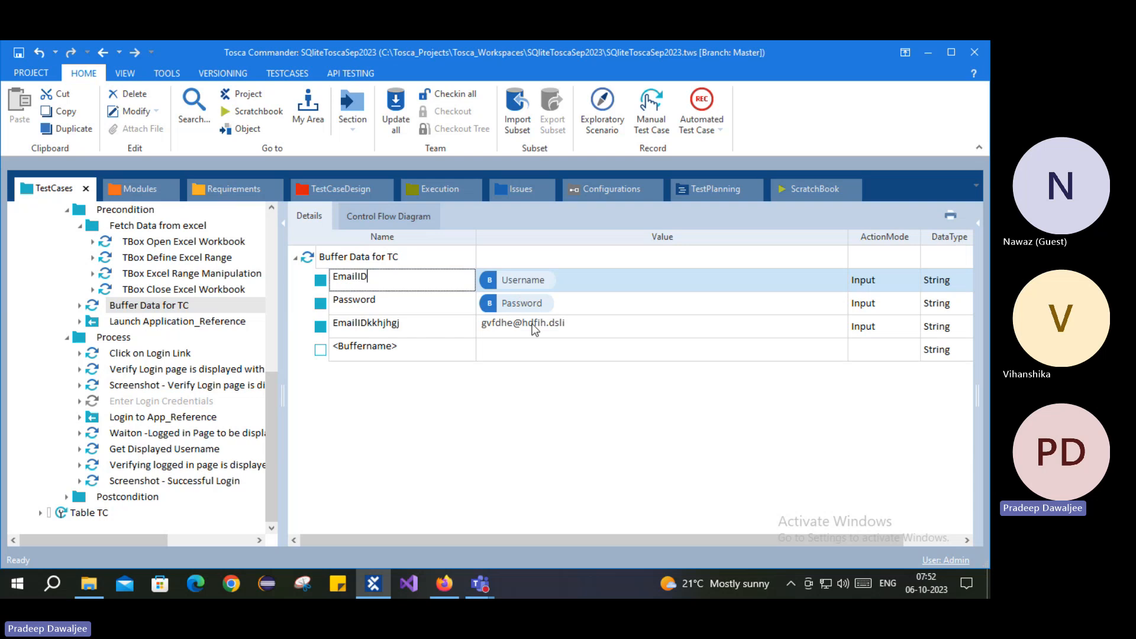
pyautogui.moveTo(396, 277); pyautogui.dragTo(321, 281)
pyautogui.hotkey('ctrl', 'c')
pyautogui.click(162, 417)
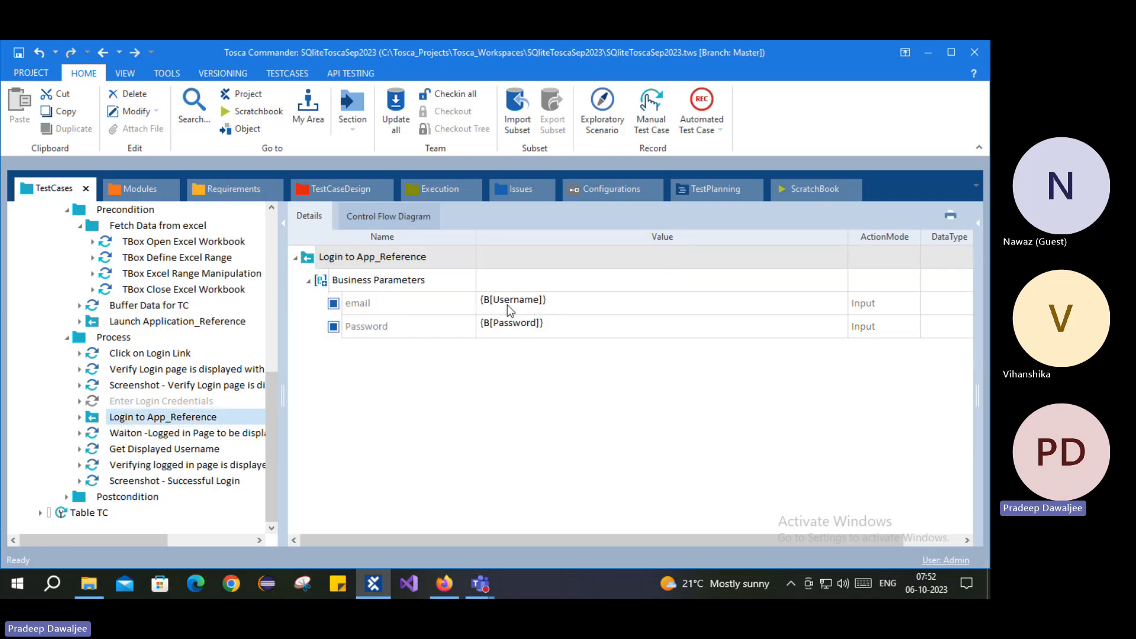
pyautogui.click(528, 305)
pyautogui.click(526, 302)
pyautogui.moveTo(540, 301); pyautogui.dragTo(492, 301)
pyautogui.hotkey('ctrl', 'v')
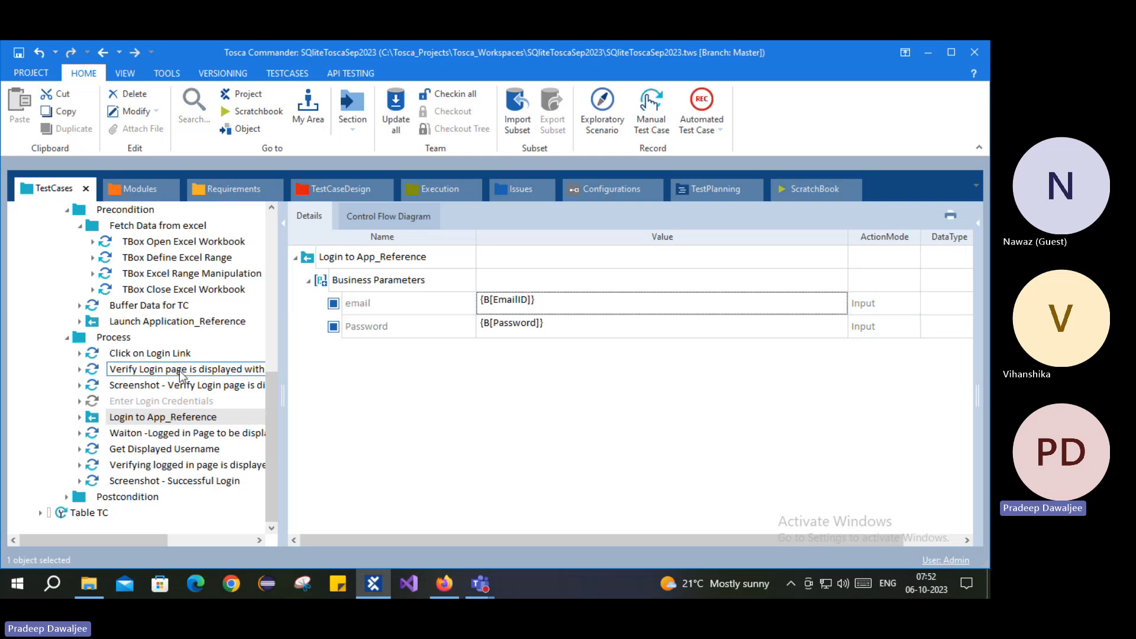
# Step: Check the EmailID and Password buffer rows in Buffer Data for TC
pyautogui.click(147, 309)
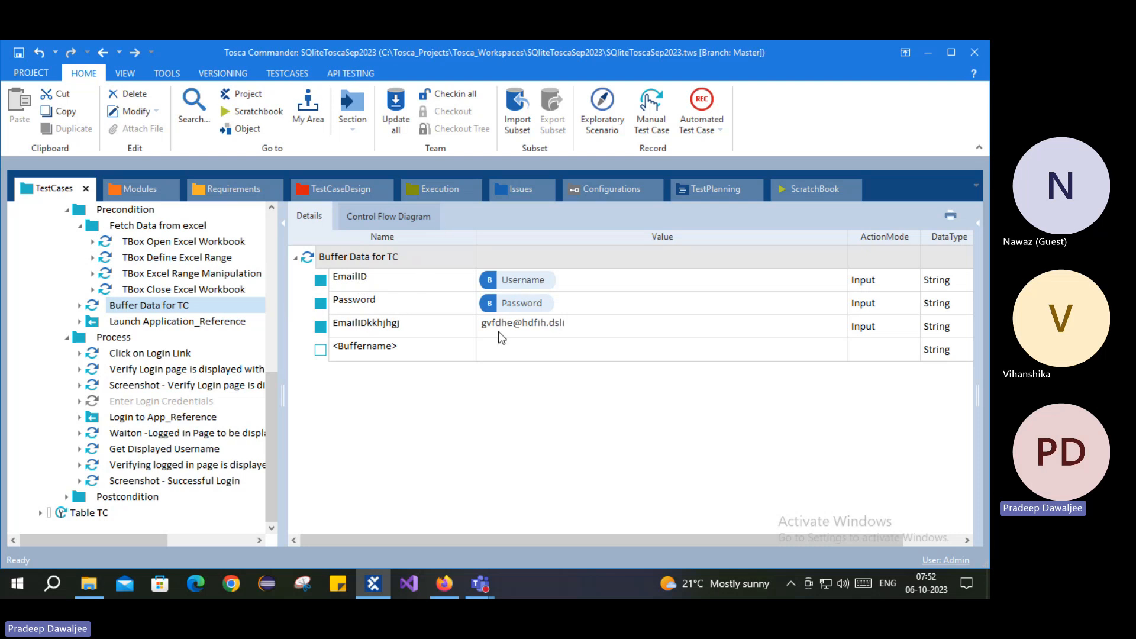
pyautogui.click(378, 278)
pyautogui.keyDown('shift'); pyautogui.click(372, 300); pyautogui.keyUp('shift')
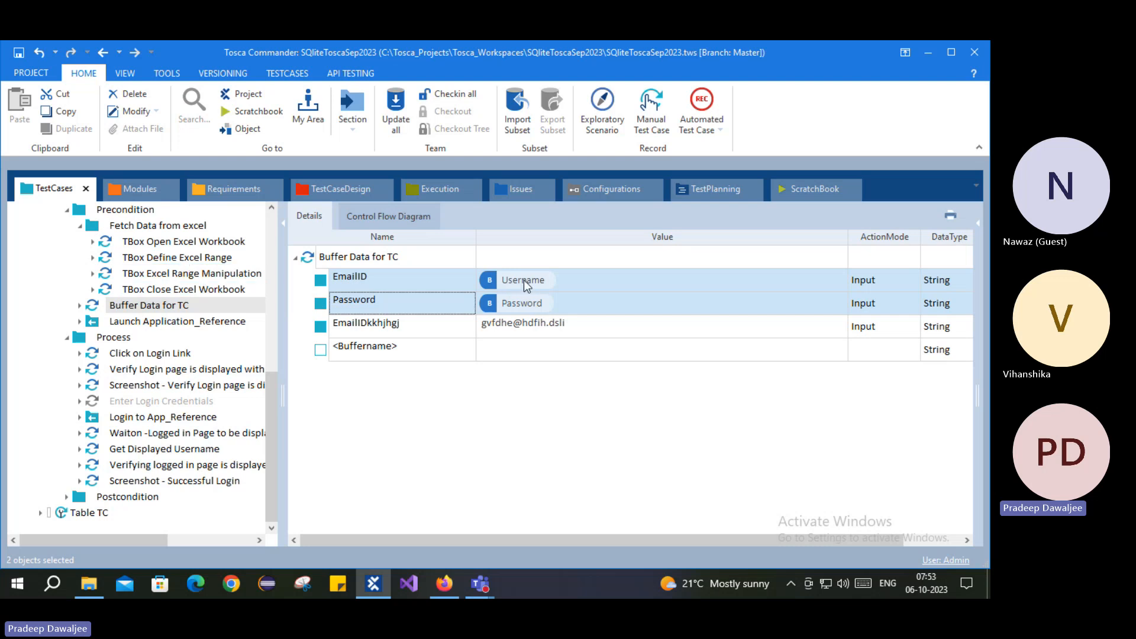
# Step: Inspect the Username buffer name in the Excel Range Manipulation data table, leaving it unchanged
pyautogui.click(189, 273)
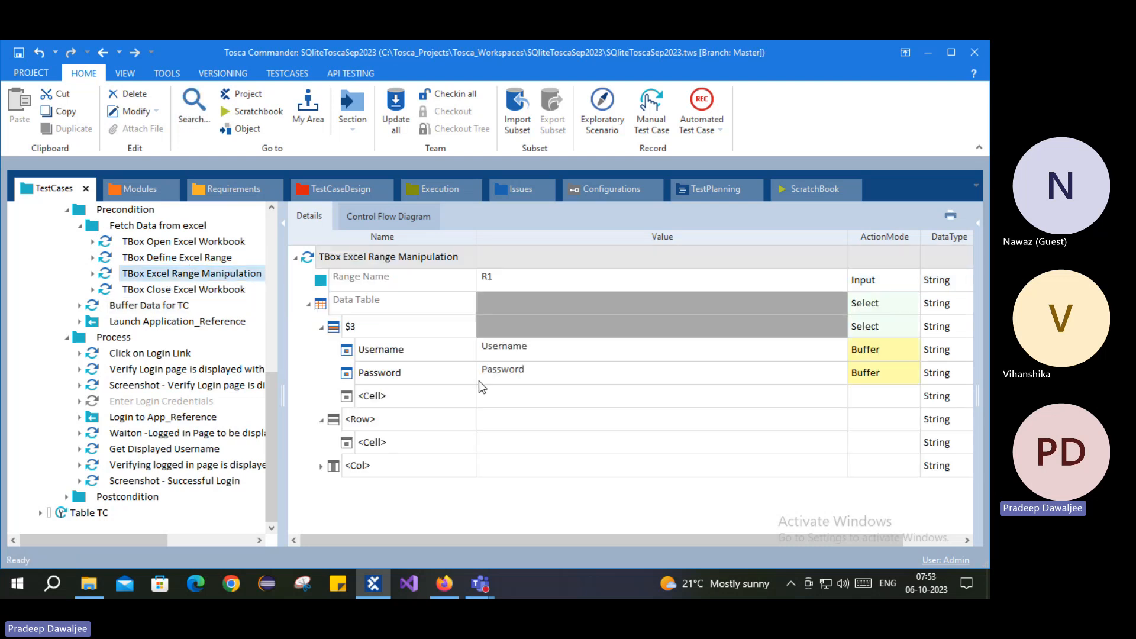
pyautogui.click(503, 355)
pyautogui.click(530, 347)
pyautogui.moveTo(530, 348); pyautogui.dragTo(482, 349)
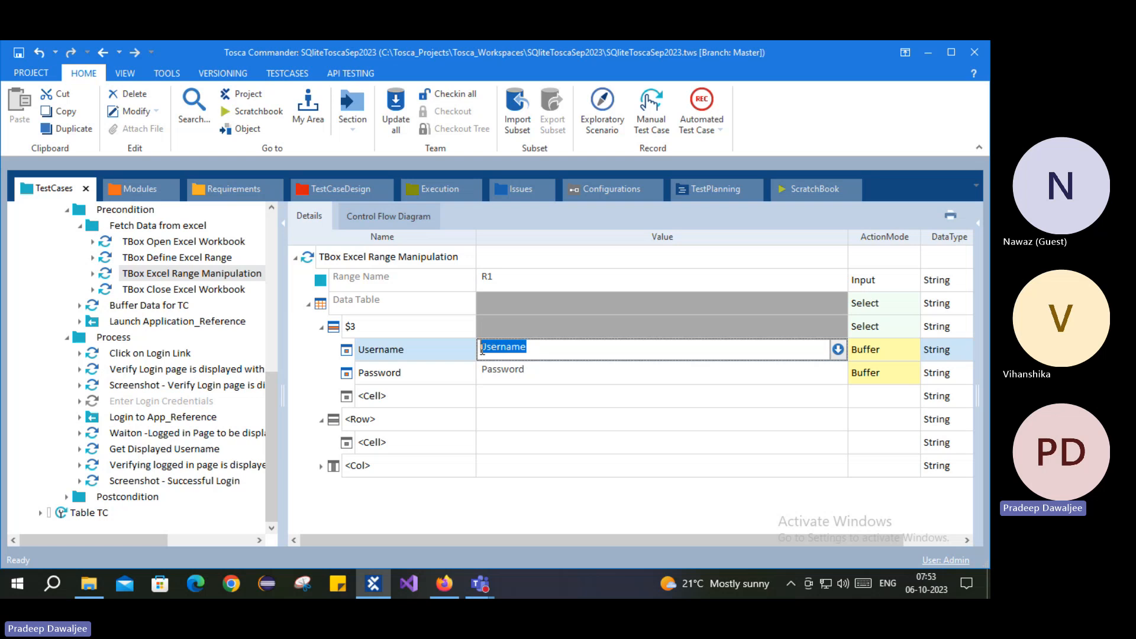
pyautogui.click(527, 374)
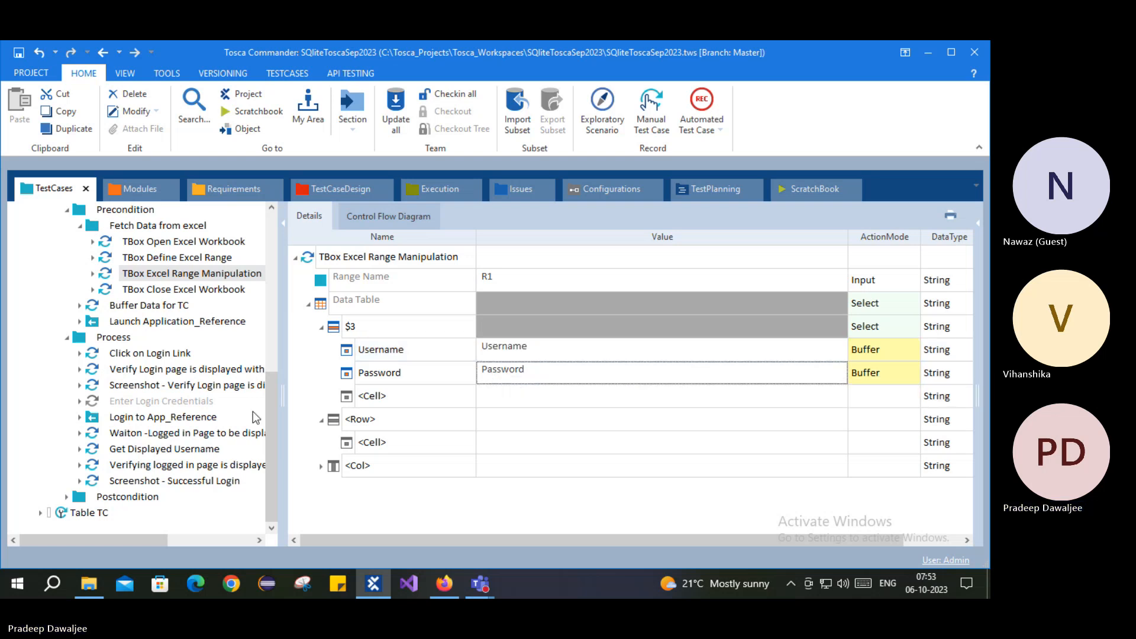
# Step: Compare the EmailID and Password buffers in Buffer Data for TC against the Excel range
pyautogui.click(131, 305)
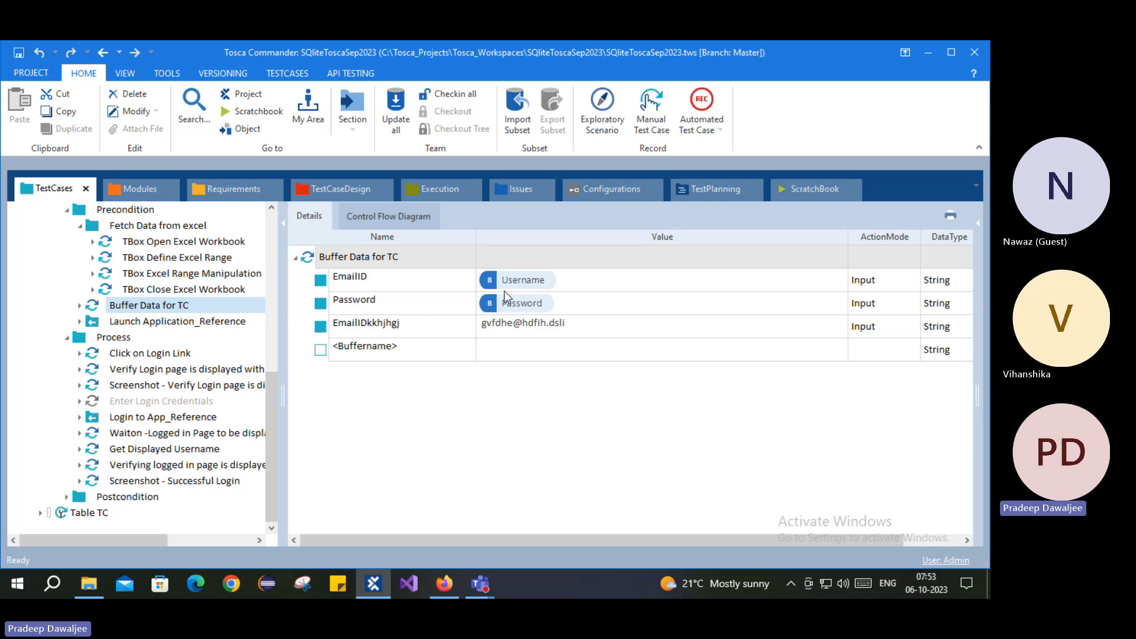
pyautogui.click(190, 274)
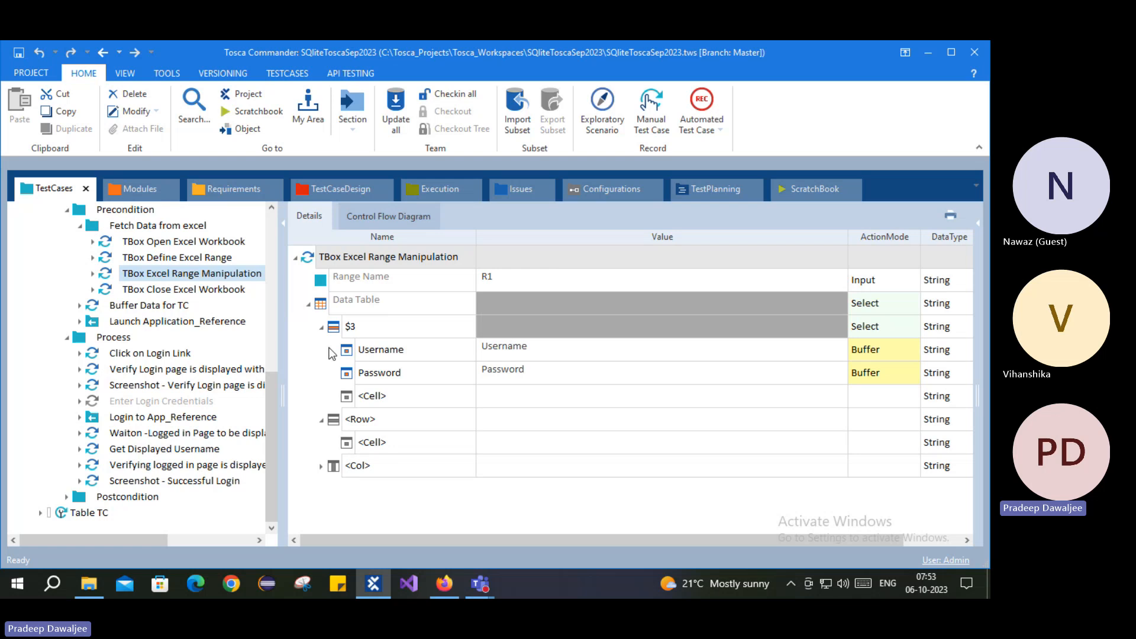
pyautogui.click(145, 307)
pyautogui.click(347, 279)
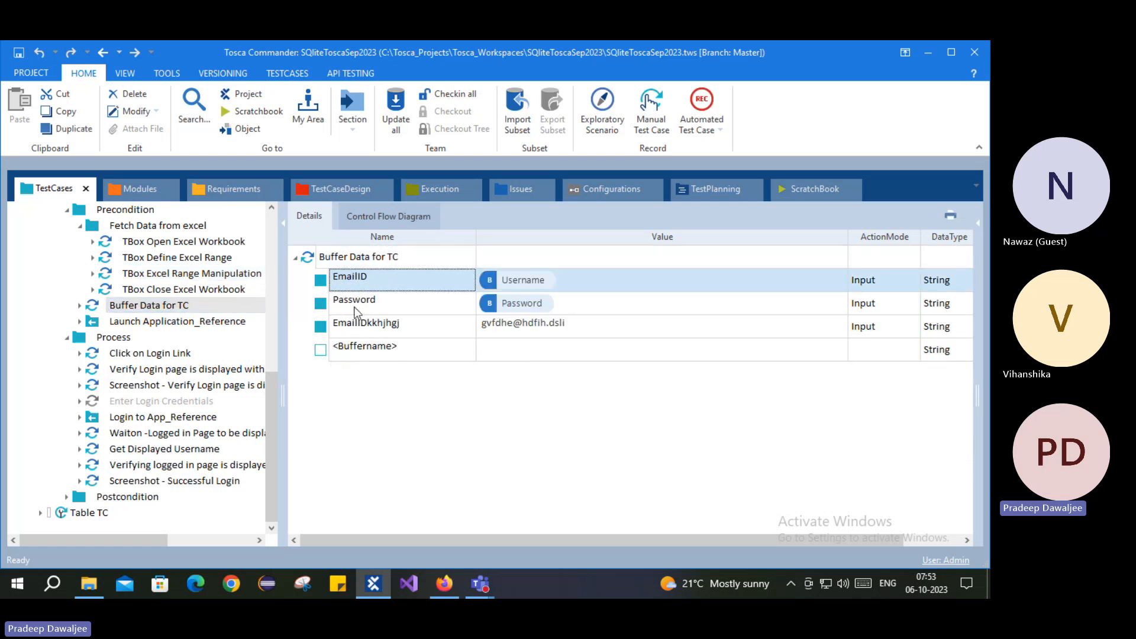
pyautogui.click(354, 306)
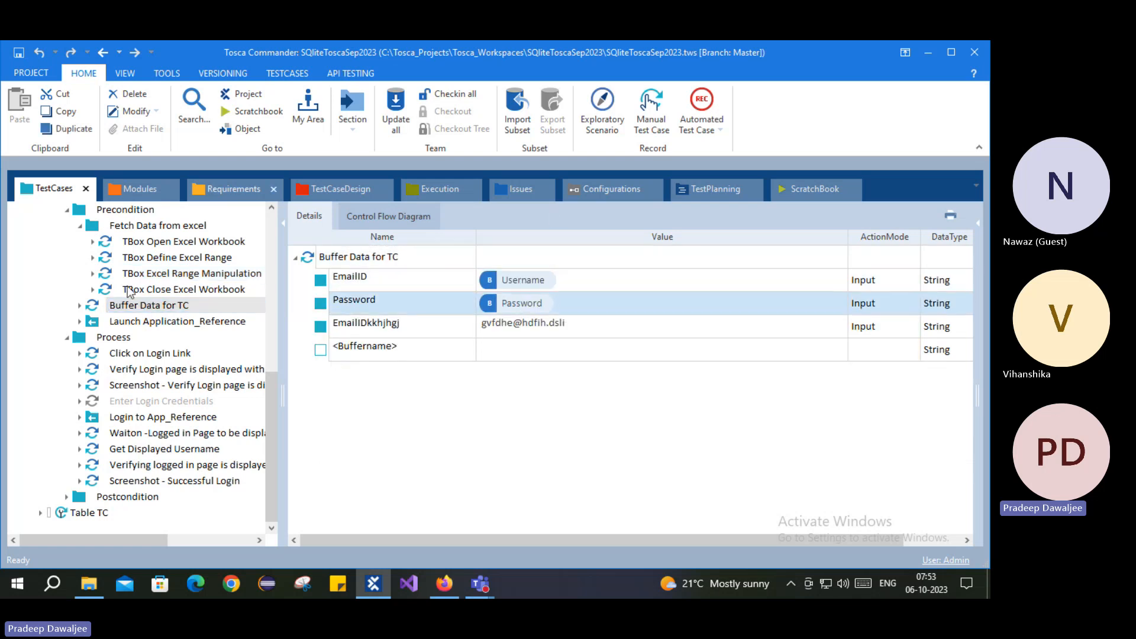
# Step: Recheck the login step's {B[EmailID]} and {B[Password]} values and bring up 008_Using Excel data's actions
pyautogui.click(145, 416)
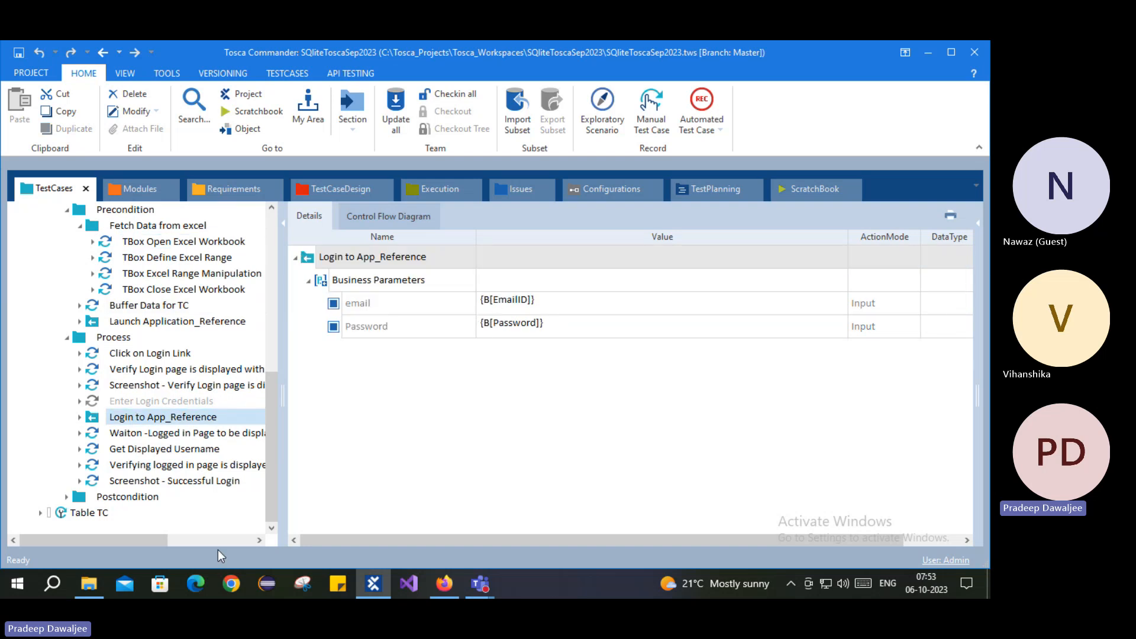
pyautogui.scroll(2, 154, 414)
pyautogui.rightClick(113, 289)
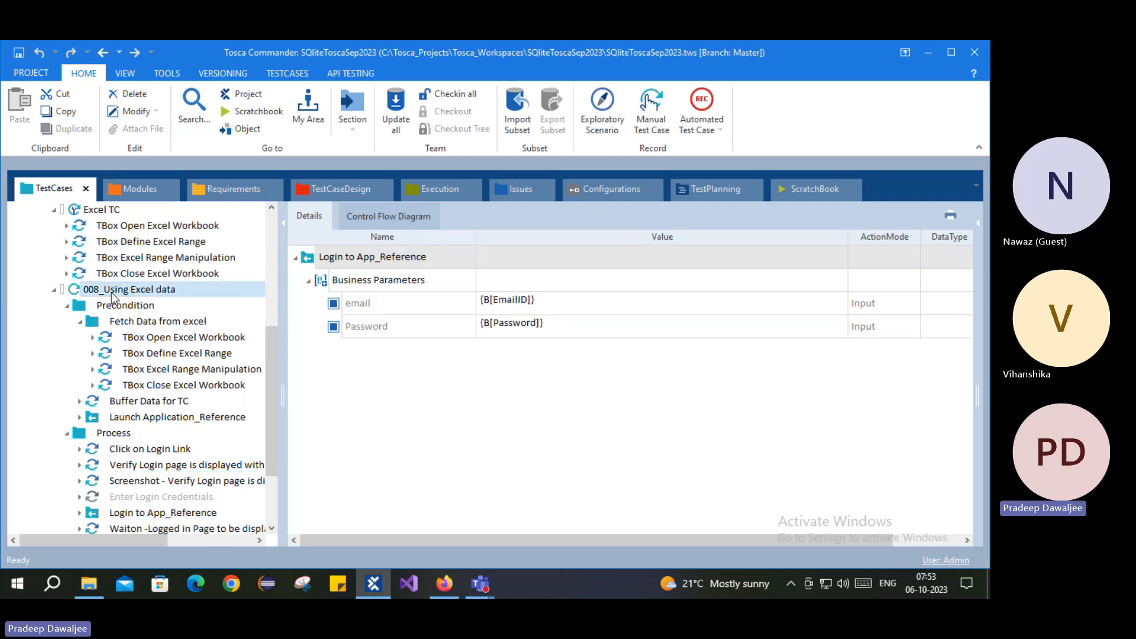
# Step: Run the test in the ScratchBook, let the Demo Web Shop login fail, and return to Tosca
pyautogui.click(166, 305)
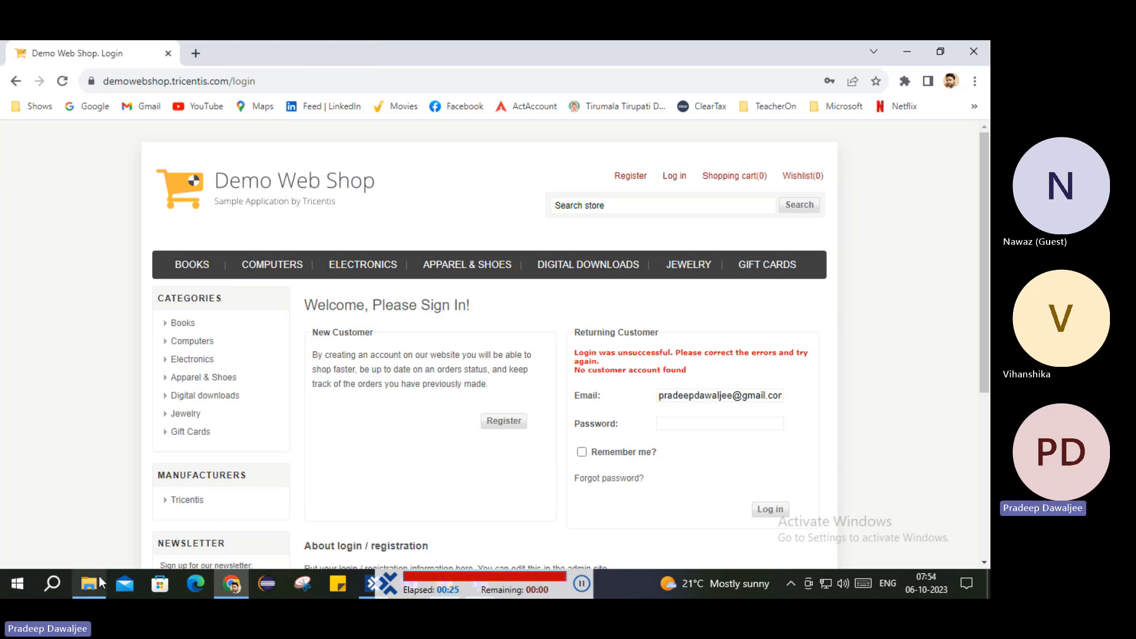
pyautogui.click(372, 583)
# Step: Expand Excel Range Manipulation > Data Table > $3 and read the Username and Password buffer entries
pyautogui.scroll(-2, 114, 359)
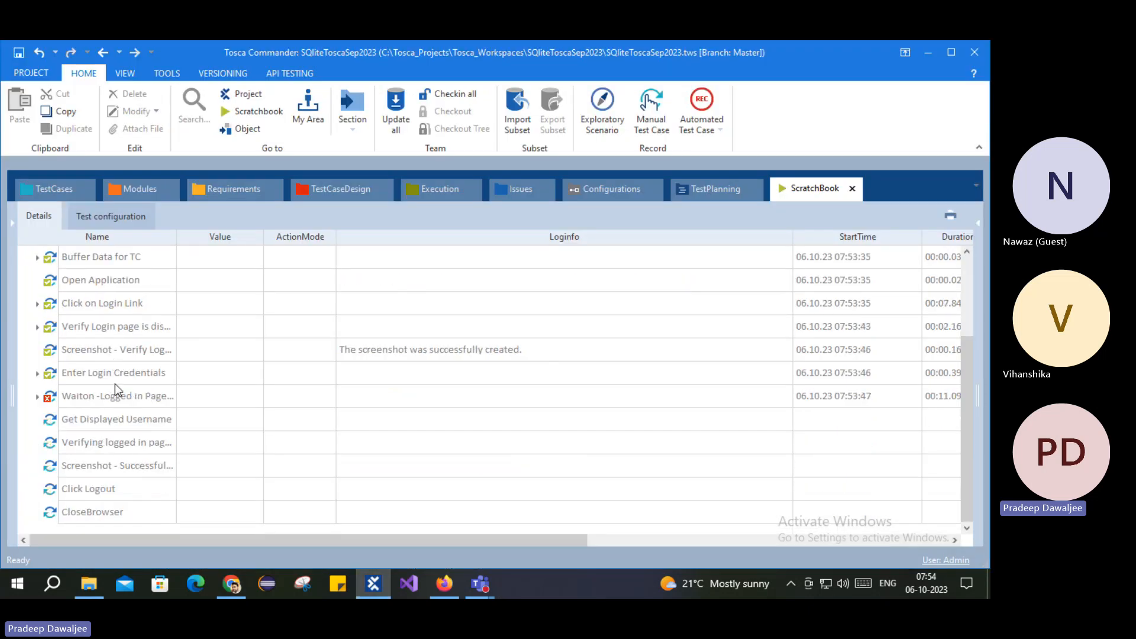
pyautogui.scroll(2, 236, 471)
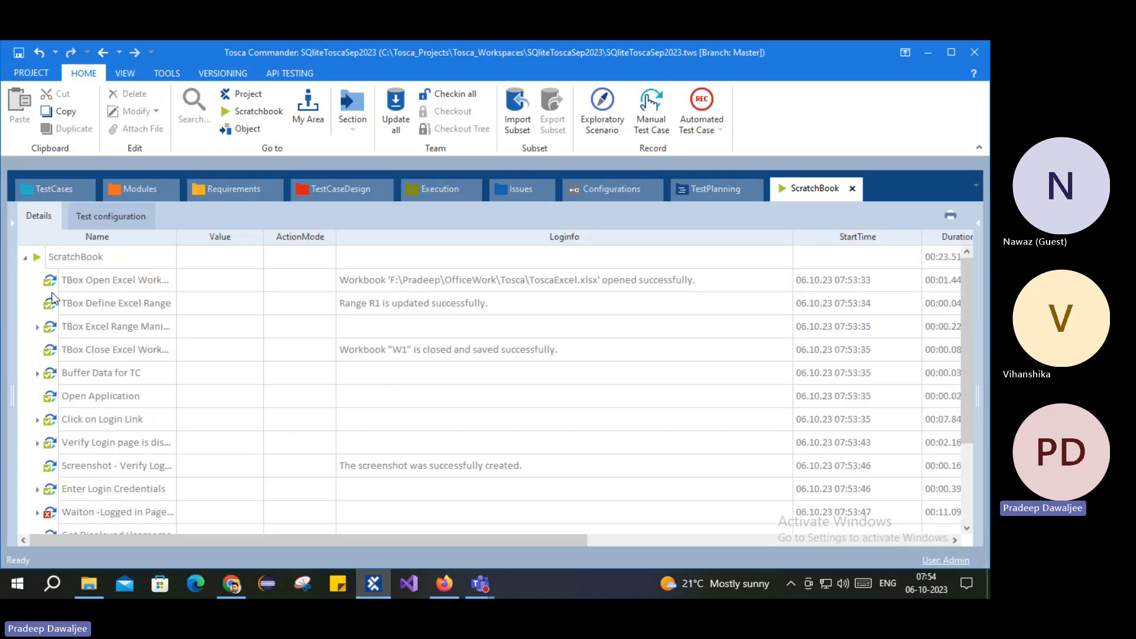
pyautogui.click(135, 283)
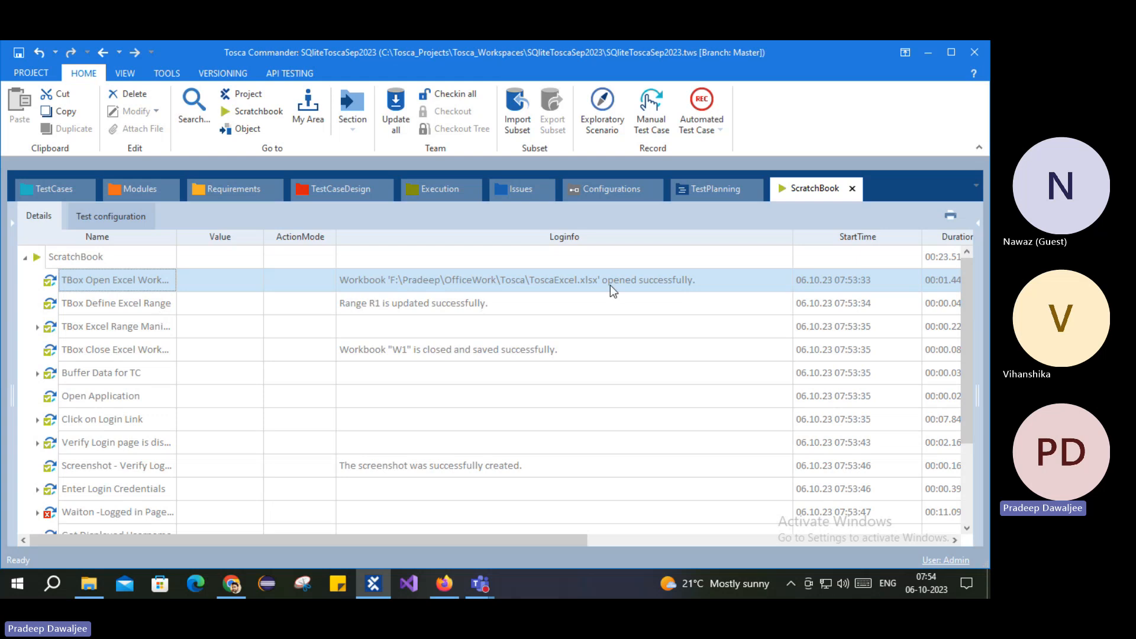
pyautogui.click(436, 306)
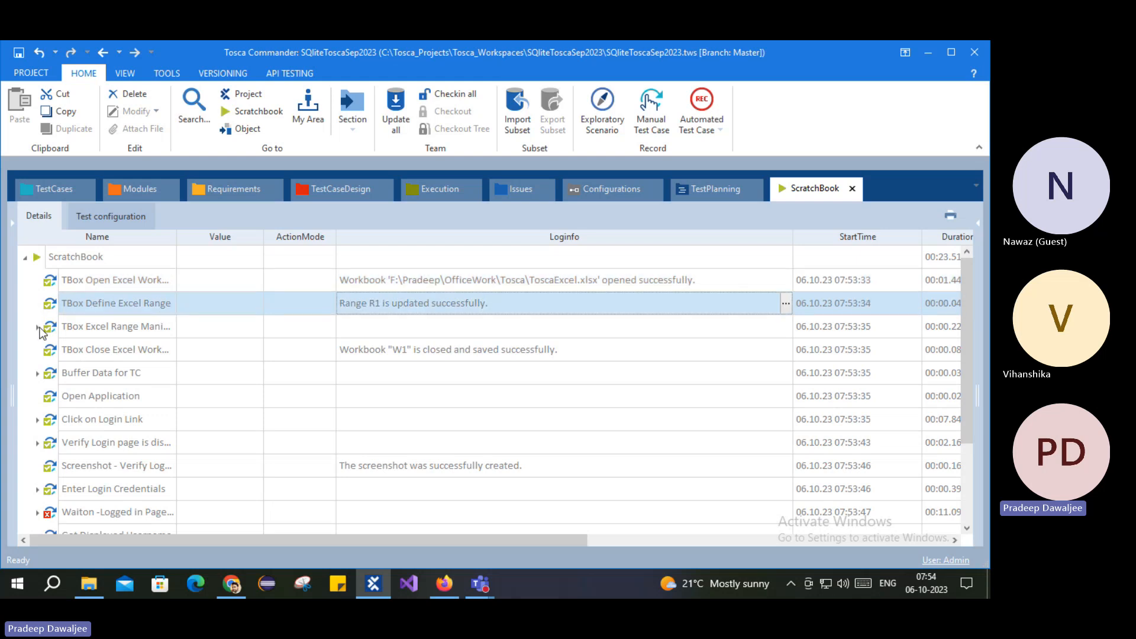
pyautogui.click(38, 327)
pyautogui.click(51, 350)
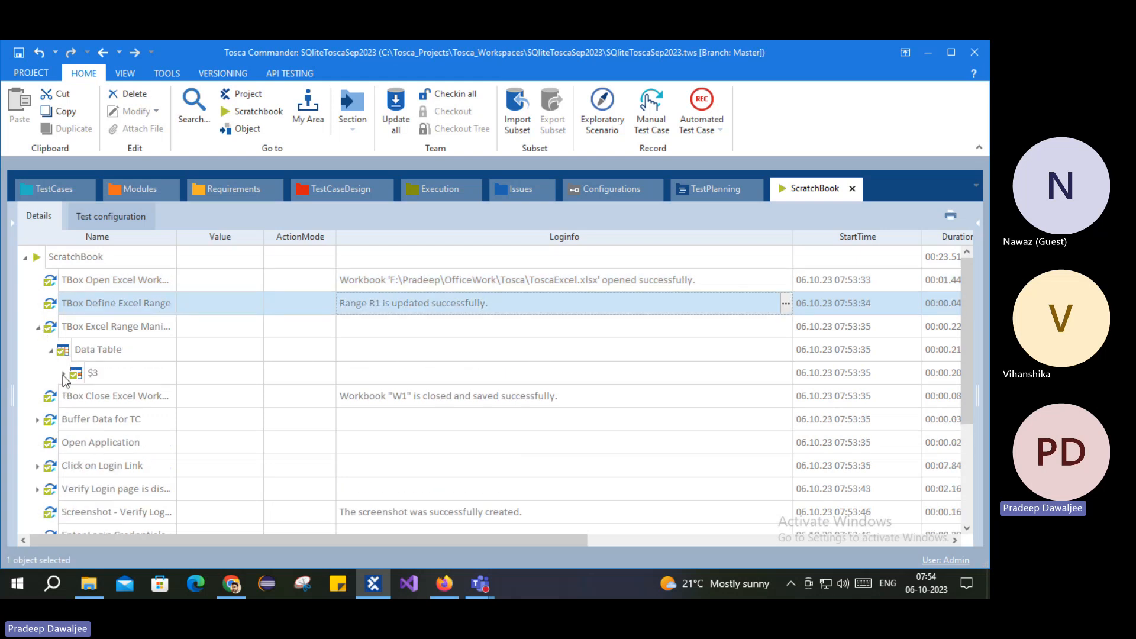
pyautogui.click(64, 373)
pyautogui.click(149, 396)
pyautogui.click(515, 417)
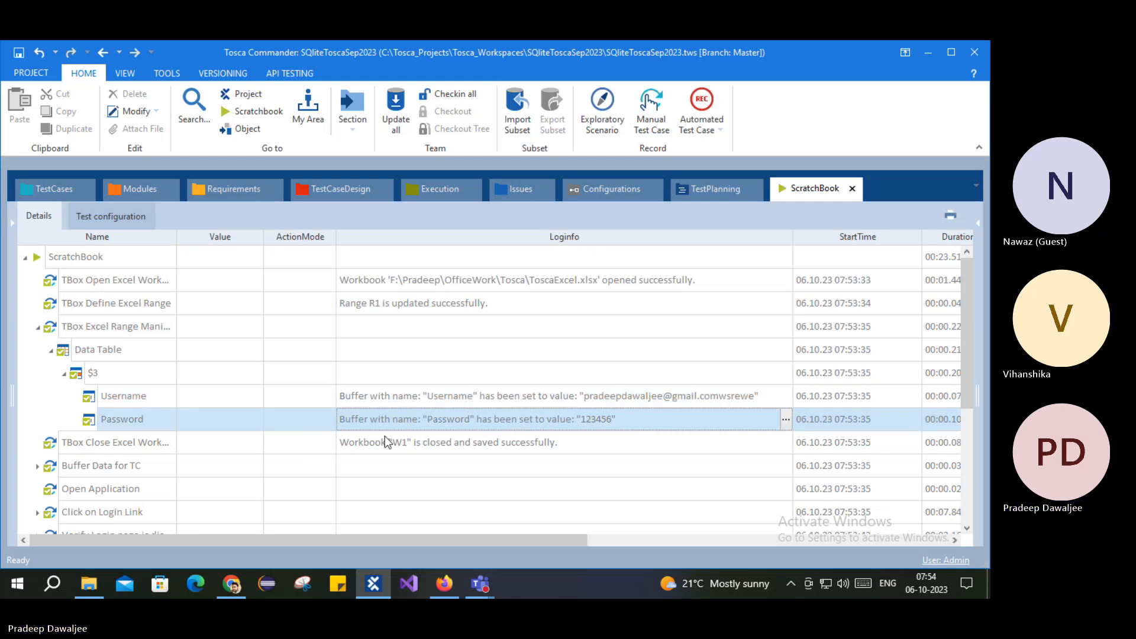
# Step: Expand the Buffer Data for TC result to read the EmailID and Password values set
pyautogui.scroll(-1, 386, 442)
pyautogui.scroll(-1, 384, 436)
pyautogui.click(98, 305)
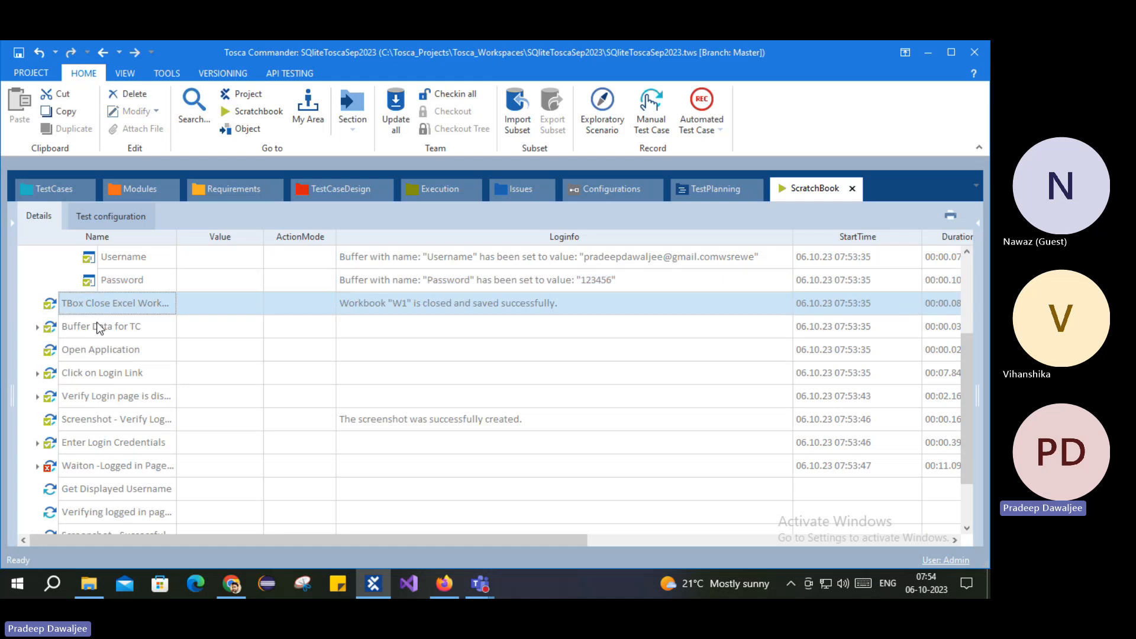
pyautogui.click(97, 325)
pyautogui.click(37, 326)
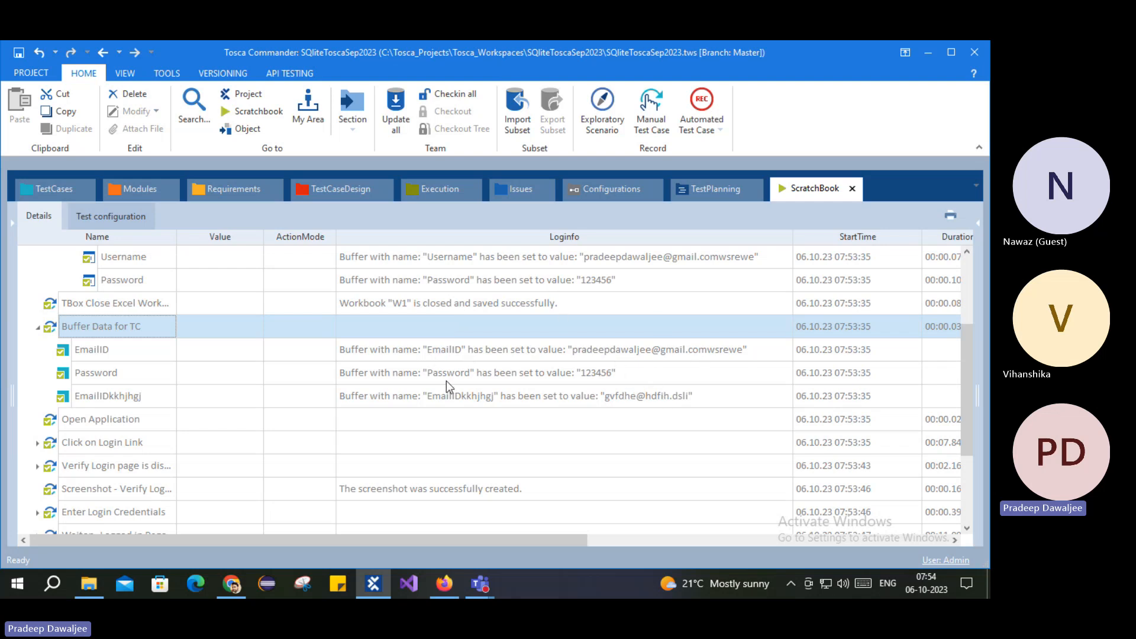
pyautogui.scroll(-2, 456, 389)
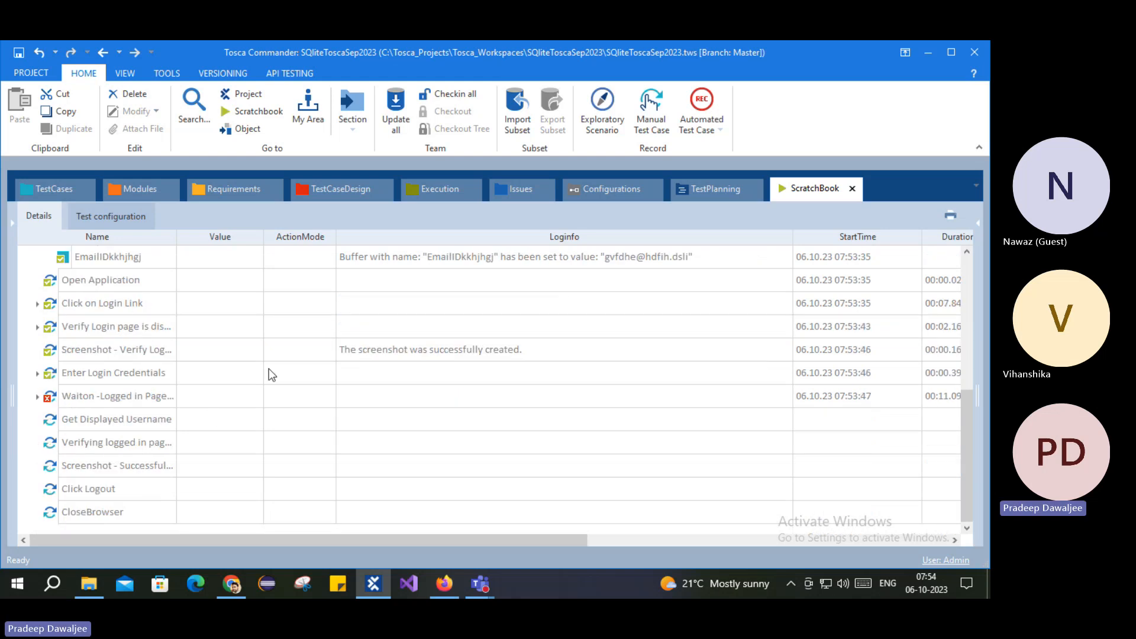
pyautogui.scroll(1, 268, 370)
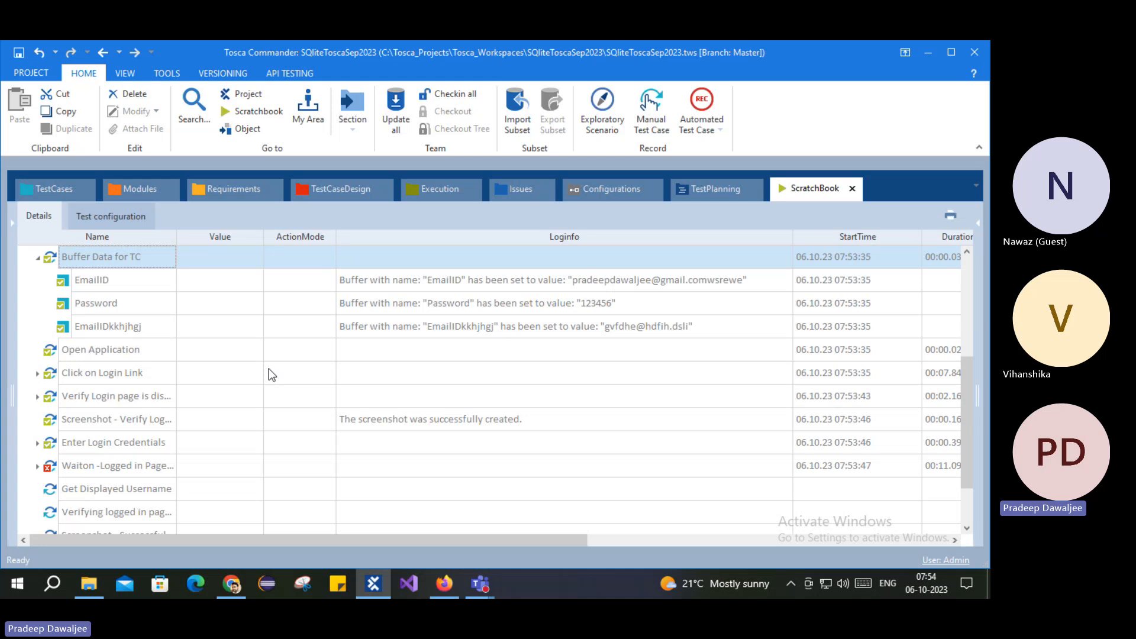
# Step: Scroll through the test case steps, collapse Fetch Data from excel, and view Get Displayed Username
pyautogui.click(36, 188)
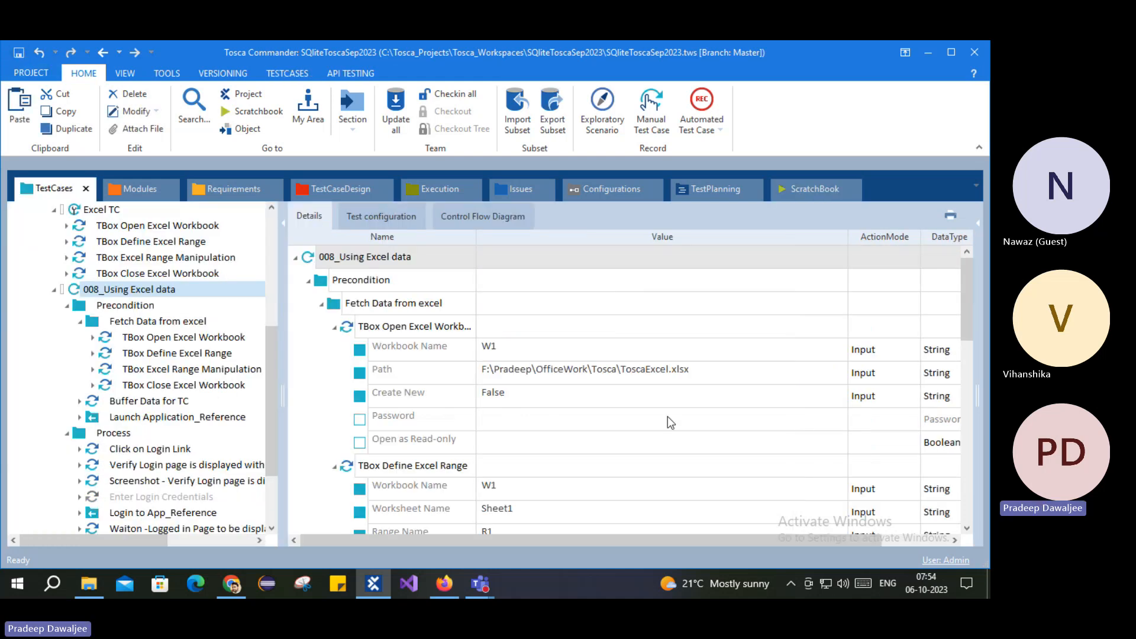
pyautogui.scroll(2, 184, 332)
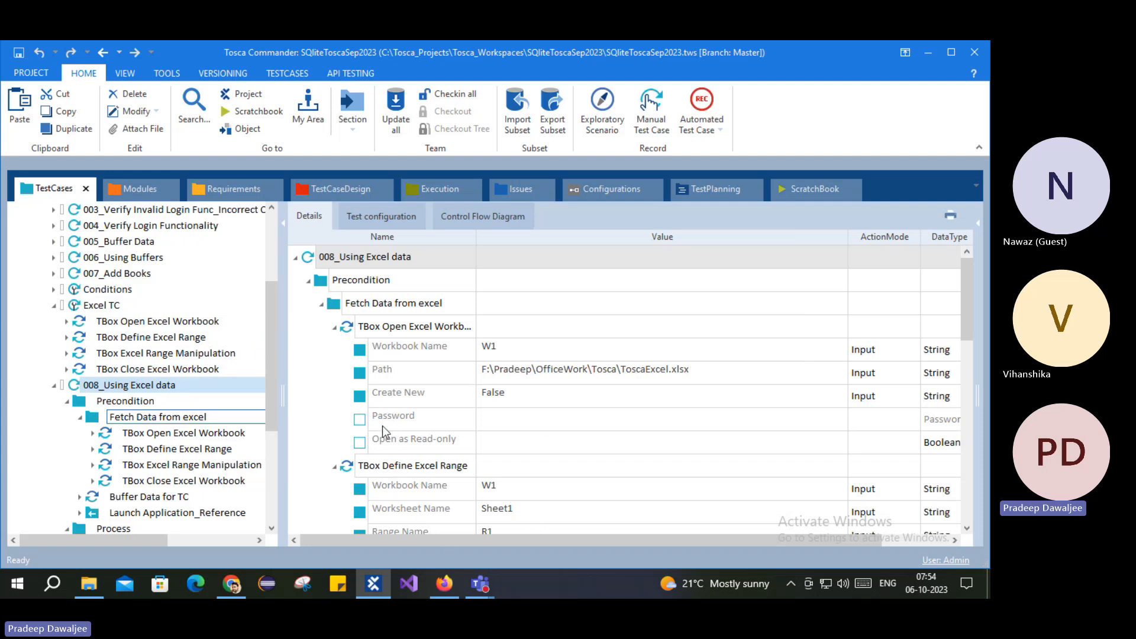
pyautogui.scroll(-4, 471, 410)
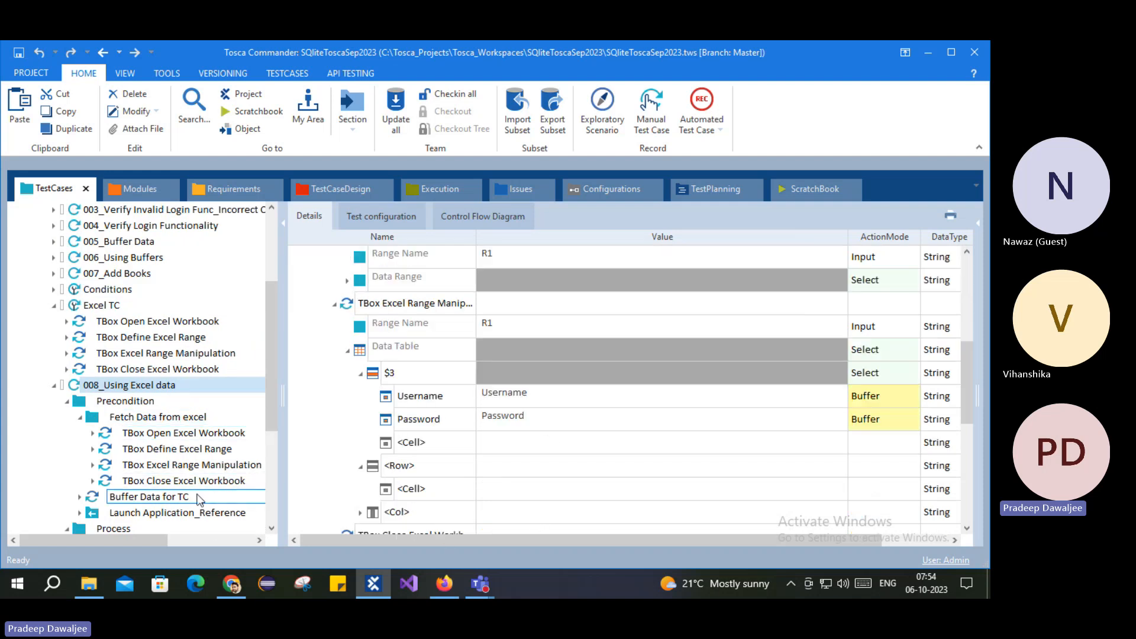
pyautogui.scroll(-3, 411, 454)
pyautogui.scroll(-3, 156, 425)
pyautogui.scroll(-1, 157, 425)
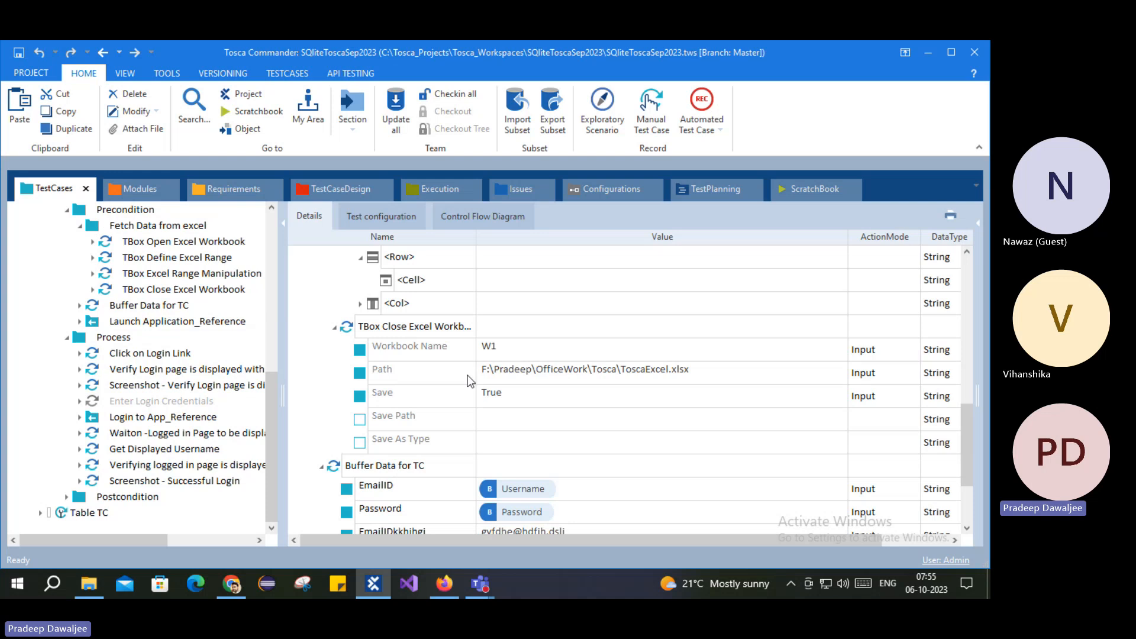
pyautogui.scroll(2, 138, 470)
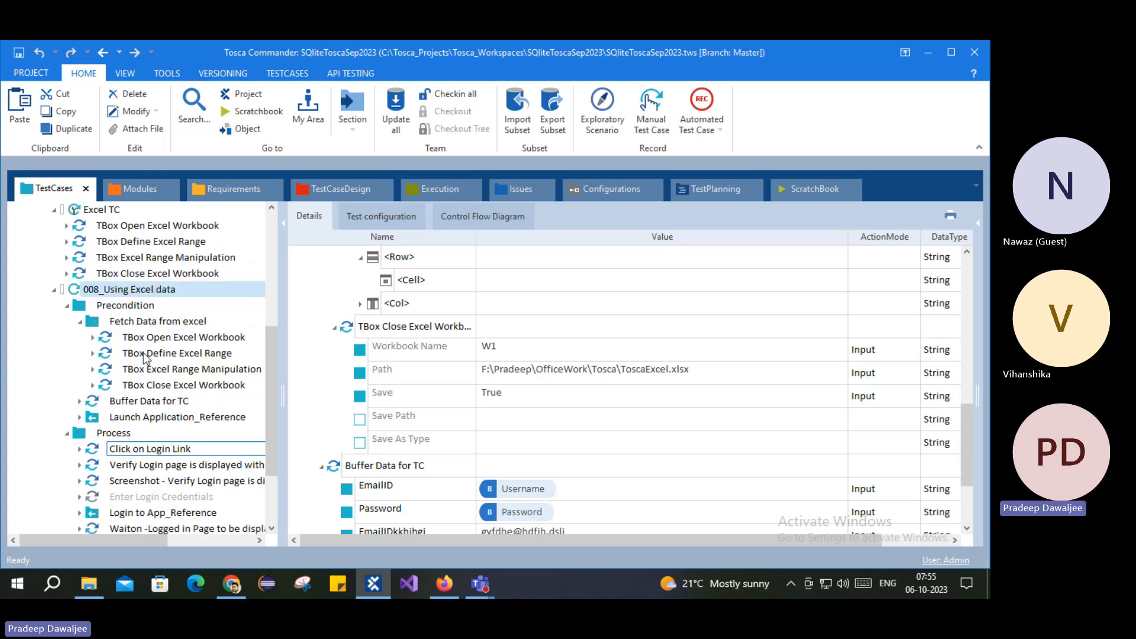
pyautogui.click(82, 320)
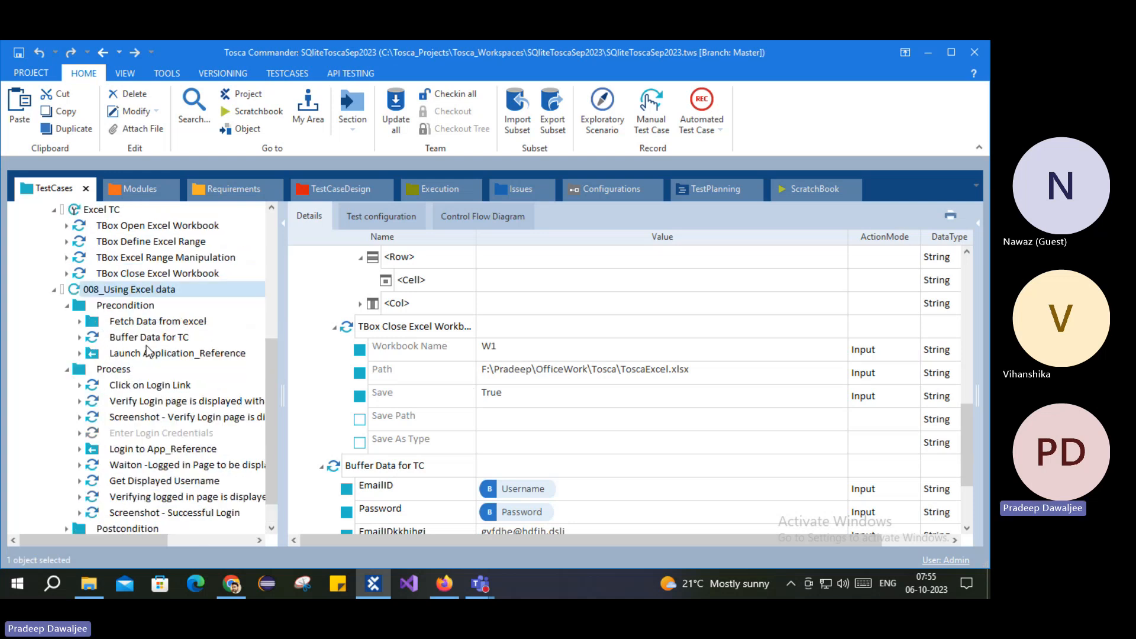
pyautogui.scroll(-1, 154, 455)
pyautogui.click(153, 451)
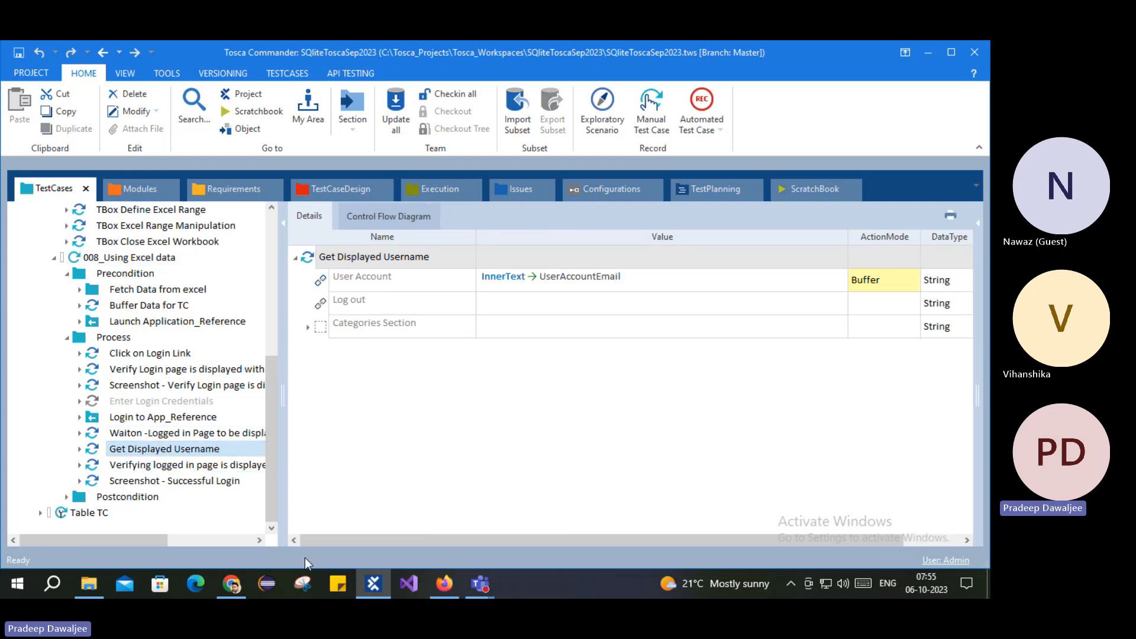
# Step: Expand Fetch Data from excel and view the Excel Range Manipulation and Close Excel Workbook parameters
pyautogui.moveTo(231, 584)
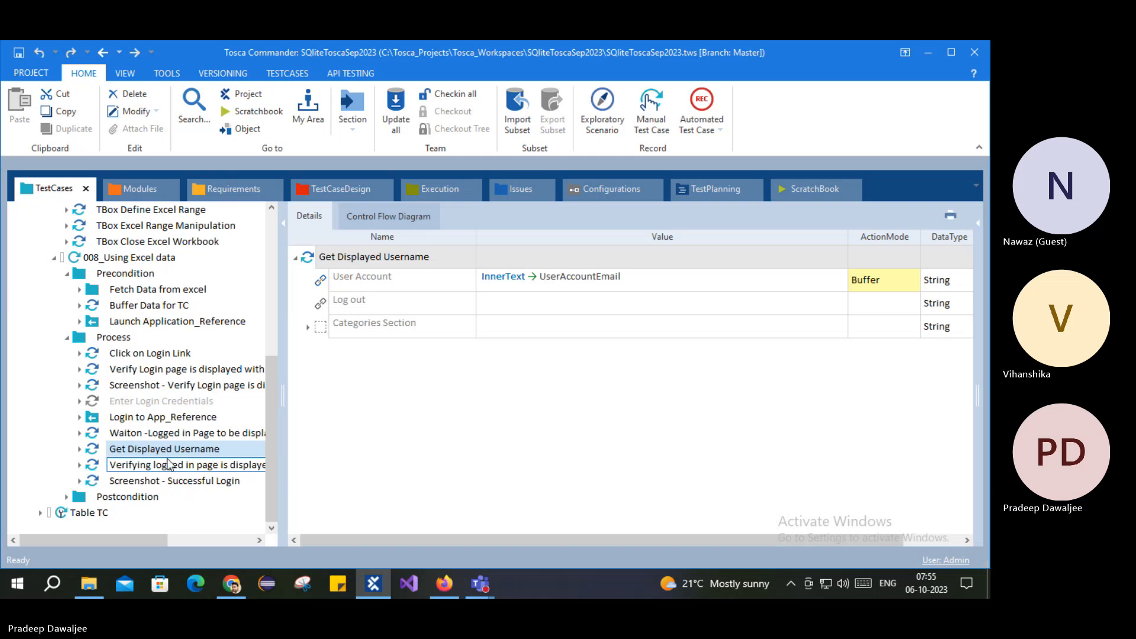
pyautogui.click(80, 289)
pyautogui.click(155, 354)
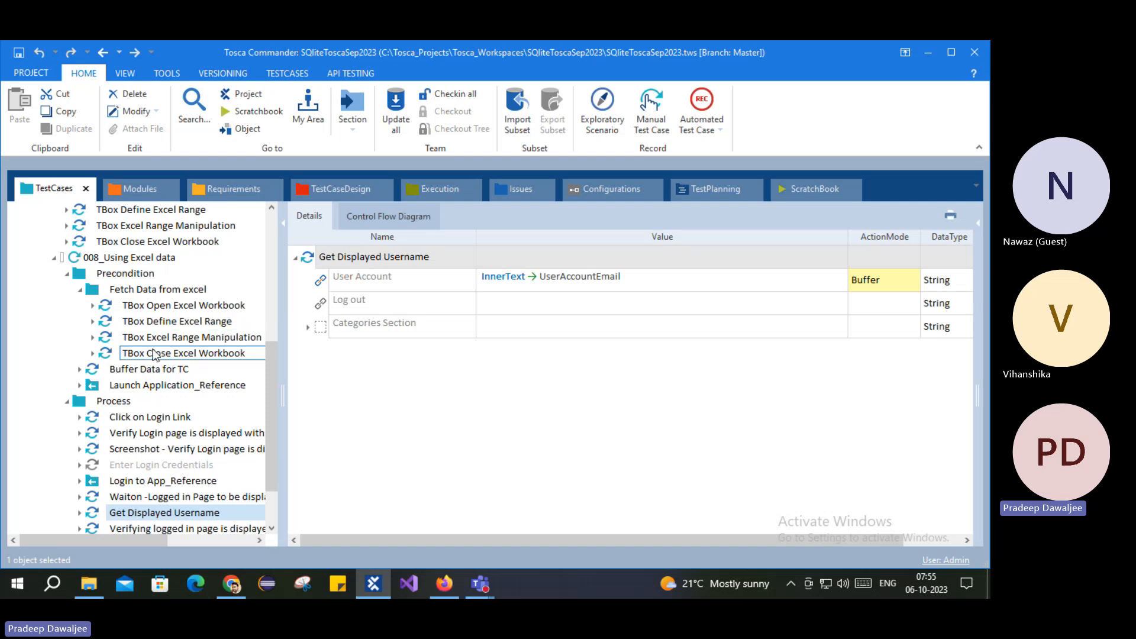
pyautogui.click(186, 339)
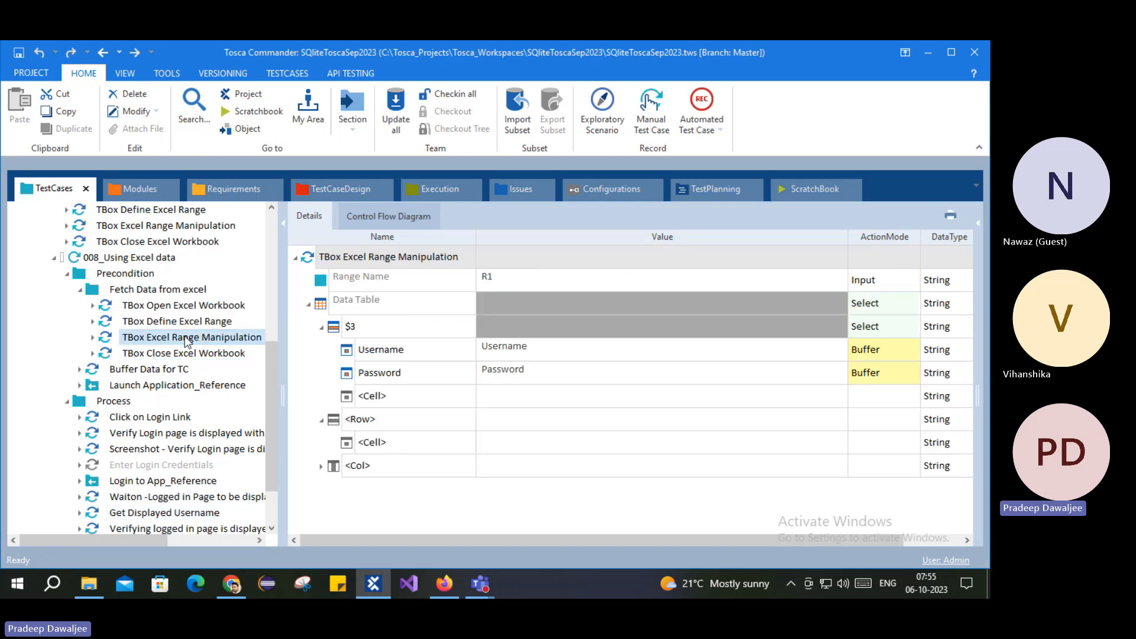
pyautogui.click(173, 354)
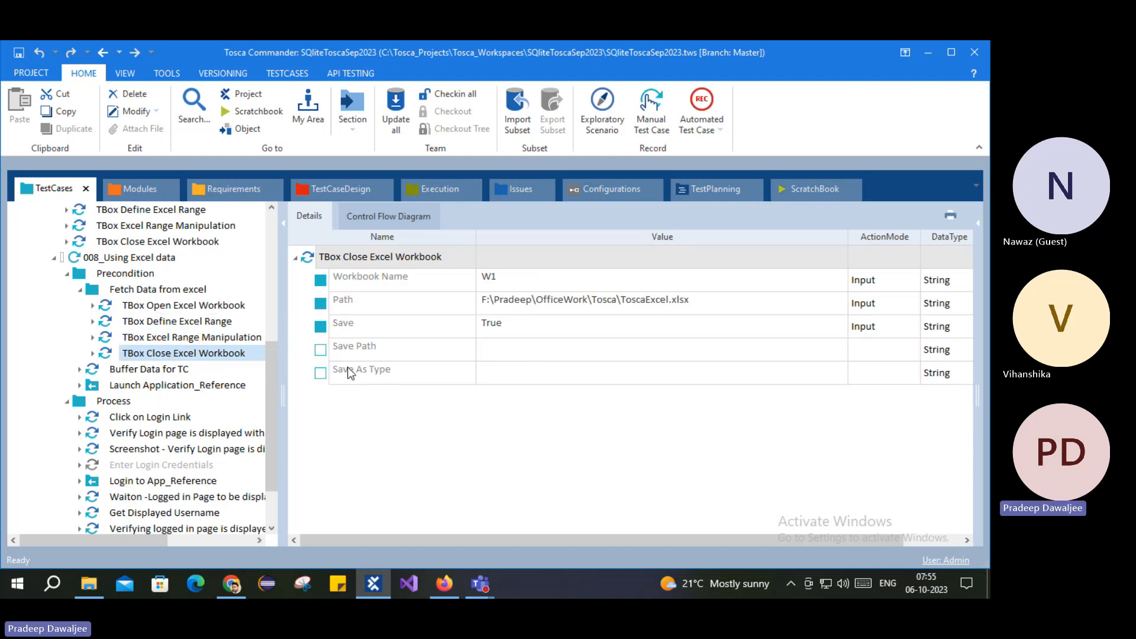
pyautogui.scroll(-2, 179, 342)
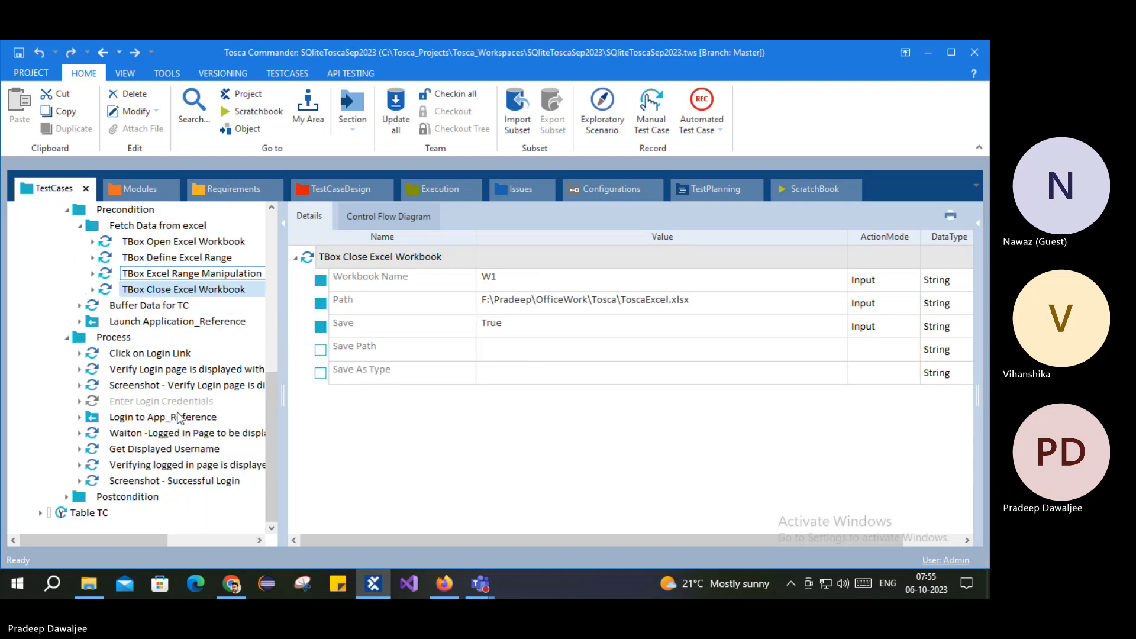
pyautogui.click(195, 450)
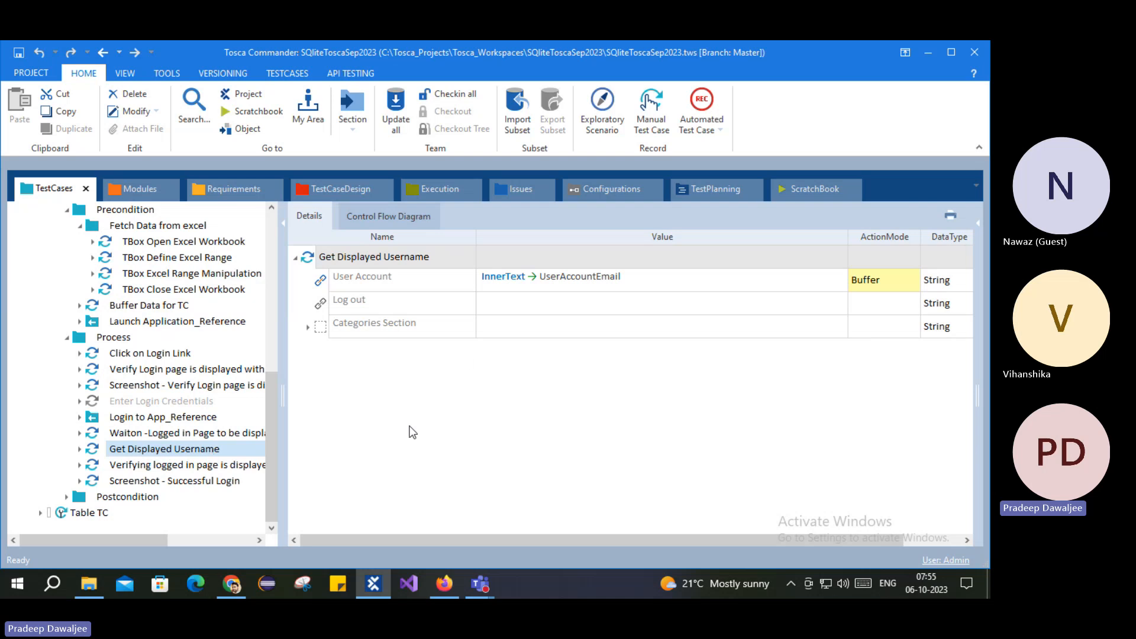
# Step: Disable the TBox Close Excel Workbook step, accepting the default disable reason
pyautogui.click(144, 287)
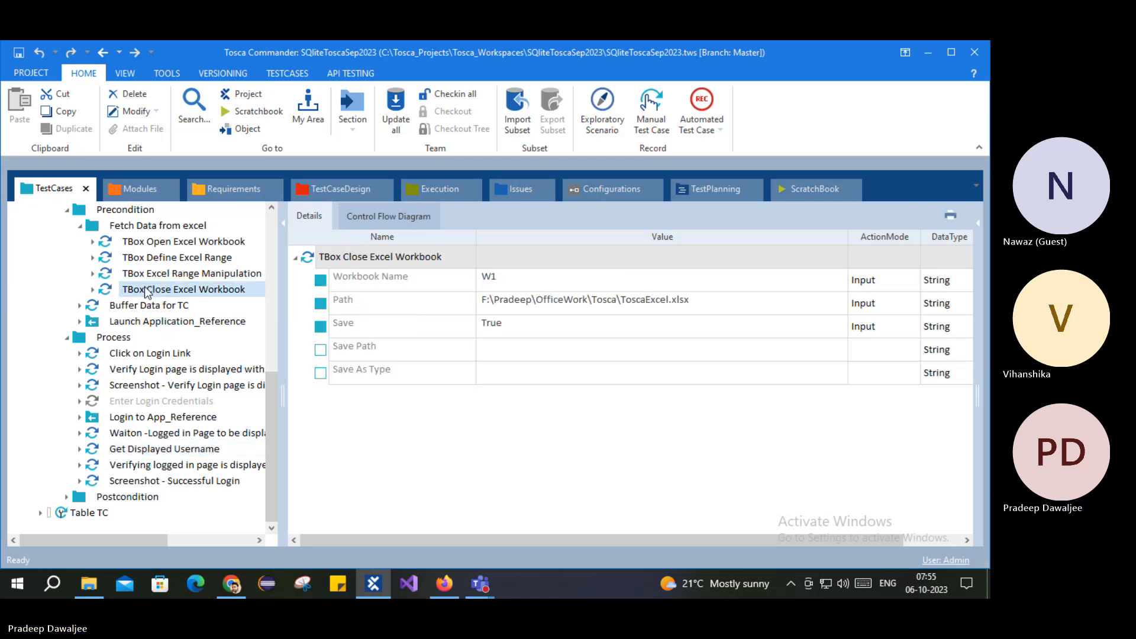
pyautogui.rightClick(144, 286)
pyautogui.click(186, 347)
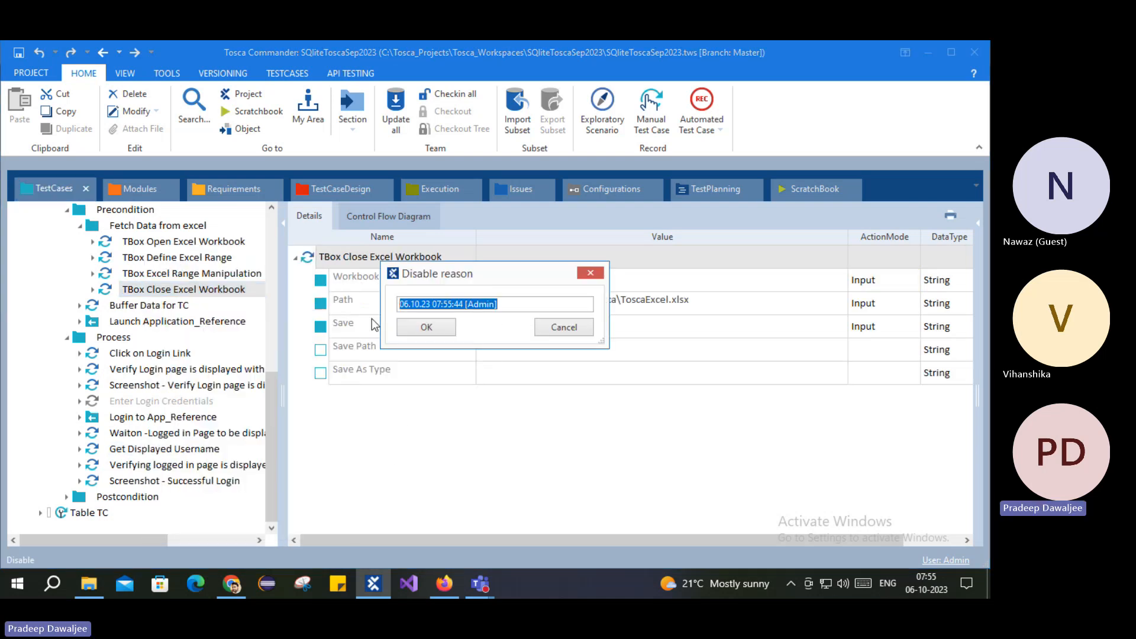
pyautogui.press('Return')
# Step: Review the Open Workbook, Define Range and Range Manipulation steps, then show the Postcondition folder
pyautogui.click(147, 244)
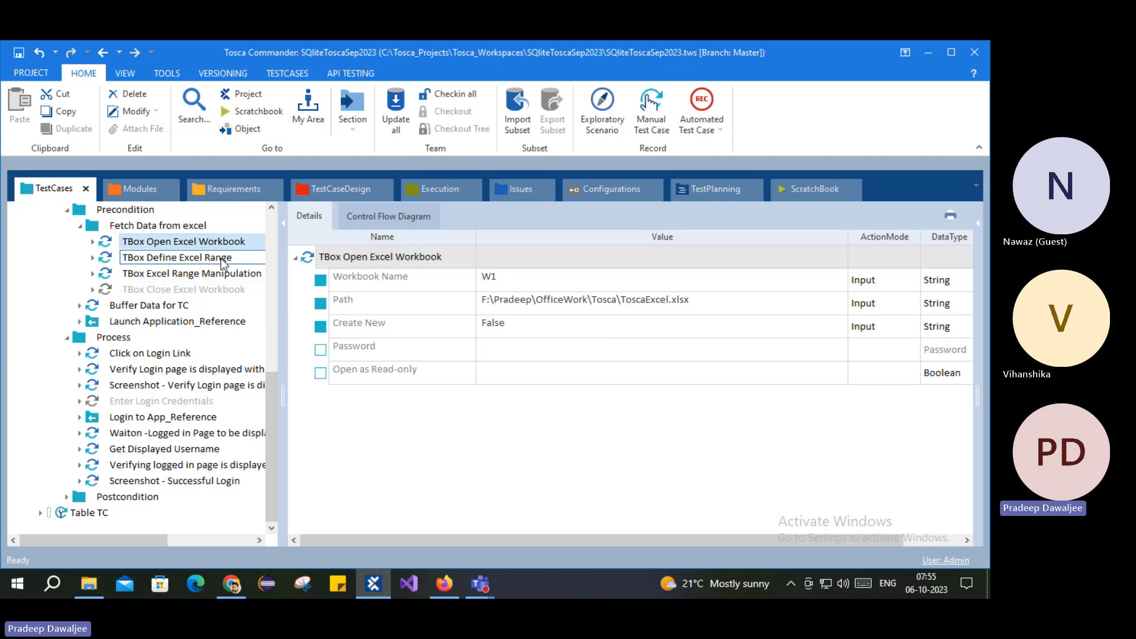
pyautogui.click(148, 256)
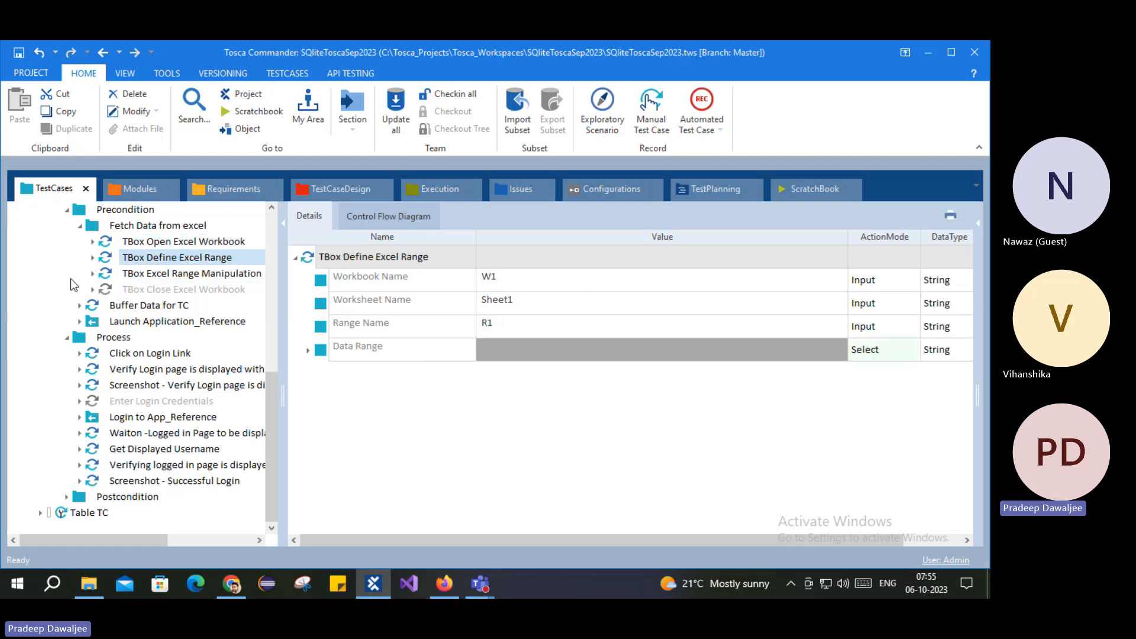
pyautogui.click(182, 275)
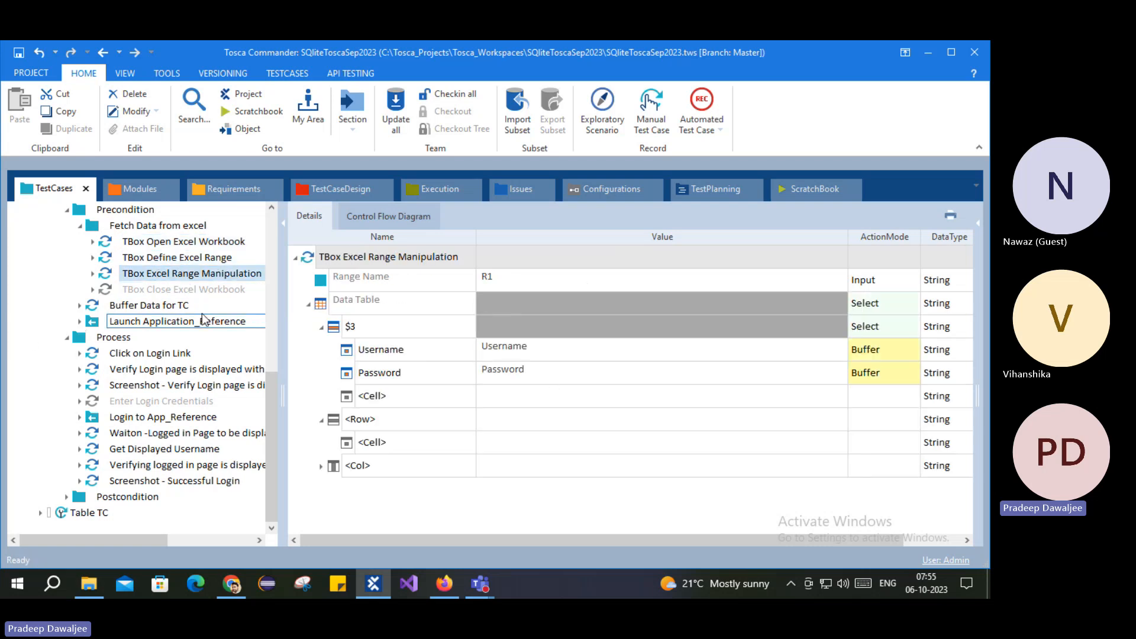
pyautogui.click(127, 497)
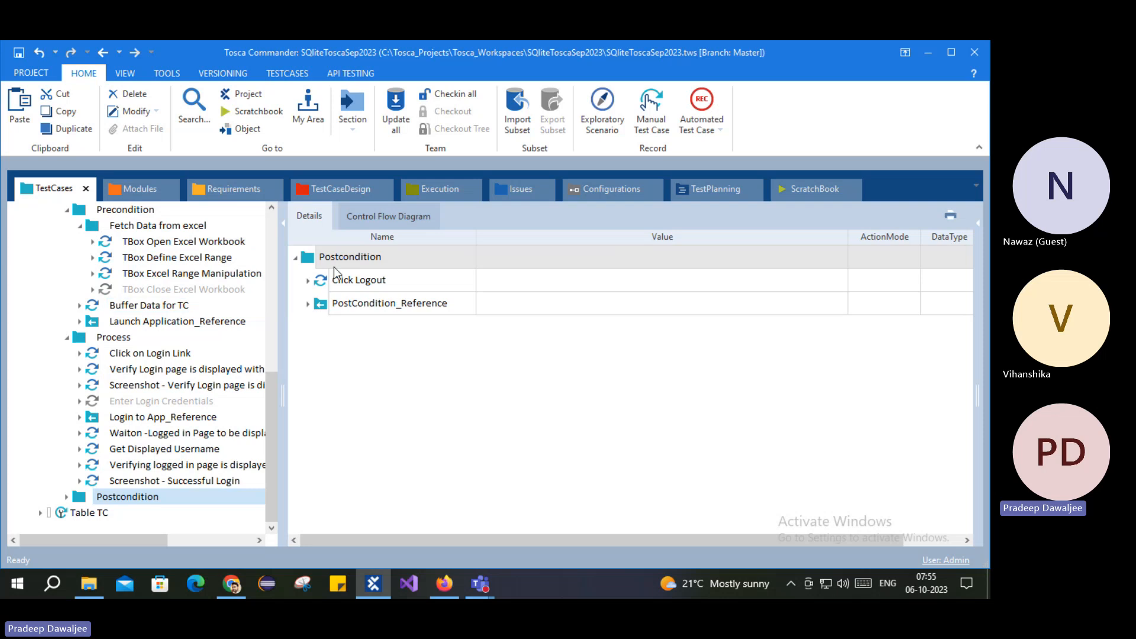
# Step: Copy the TBox Excel Range Manipulation step into Postcondition and remove its copied $3 row
pyautogui.click(163, 279)
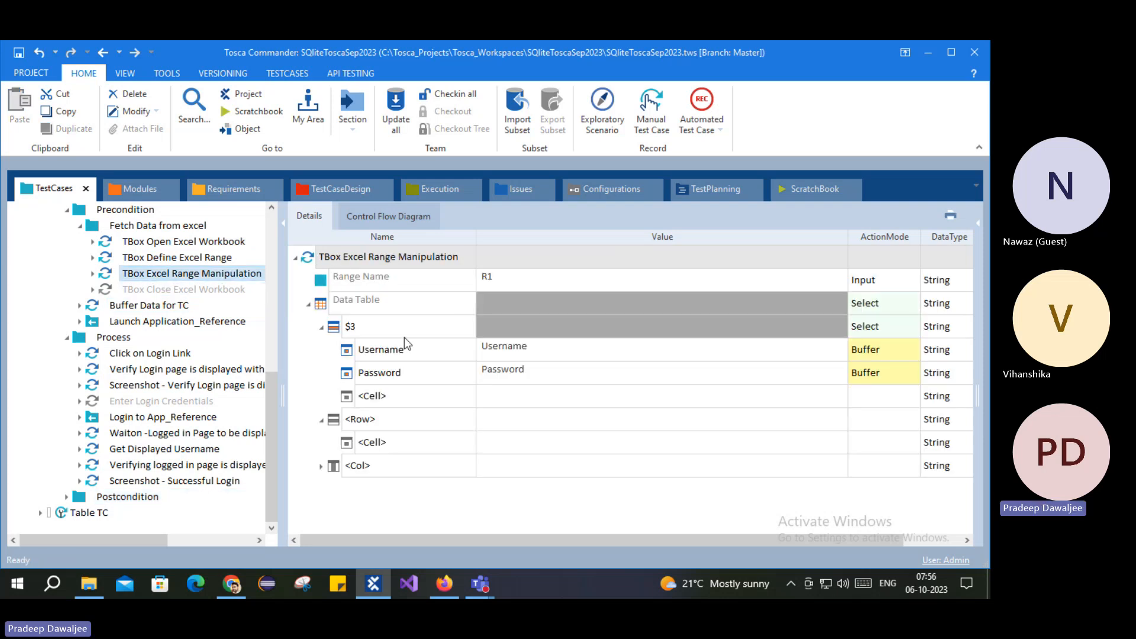
pyautogui.click(127, 496)
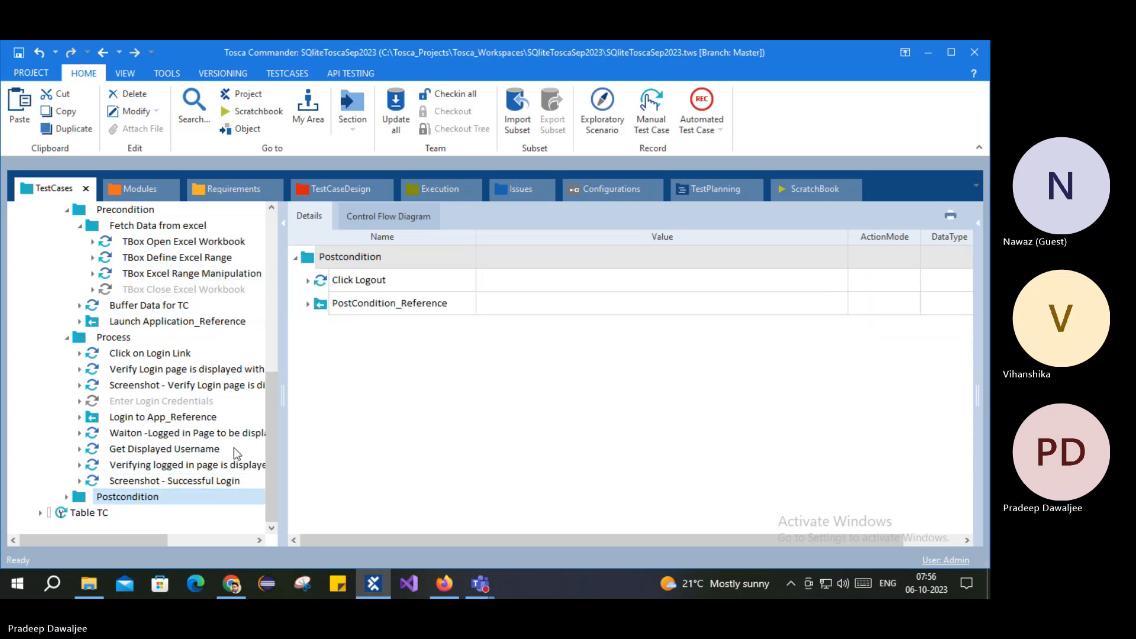
pyautogui.hotkey('ctrl', 'v')
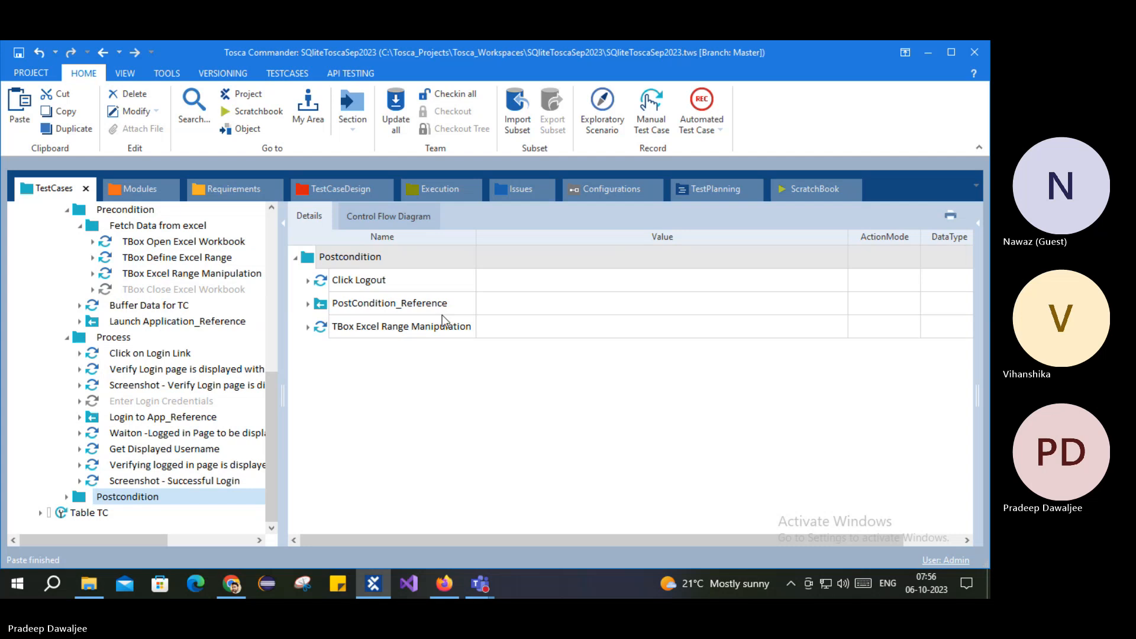
pyautogui.click(307, 328)
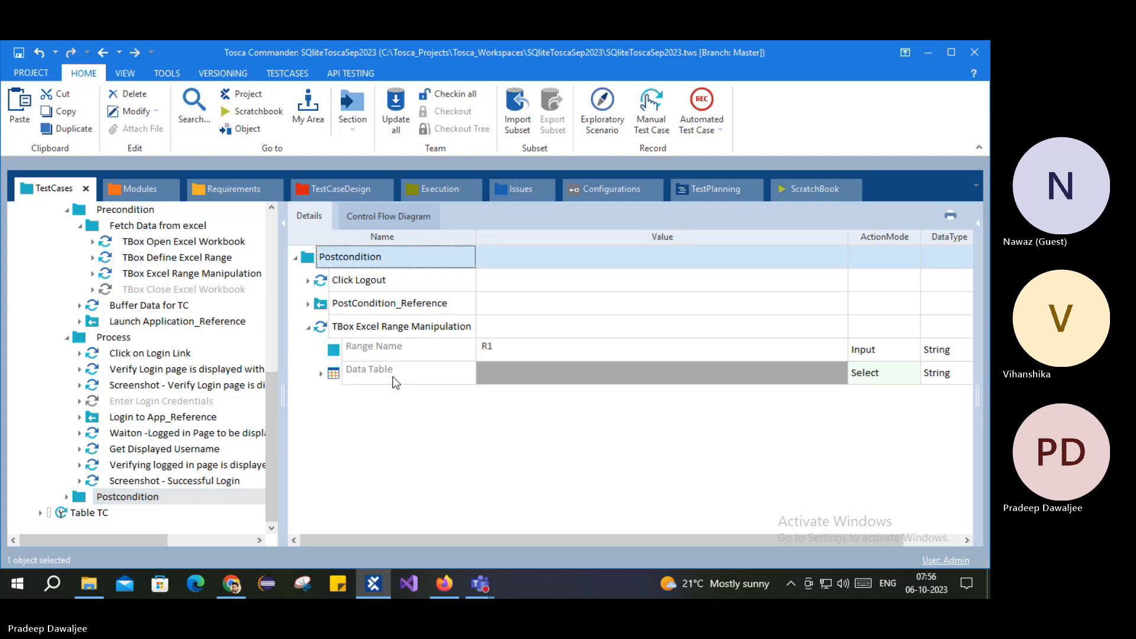
pyautogui.click(321, 373)
pyautogui.click(359, 377)
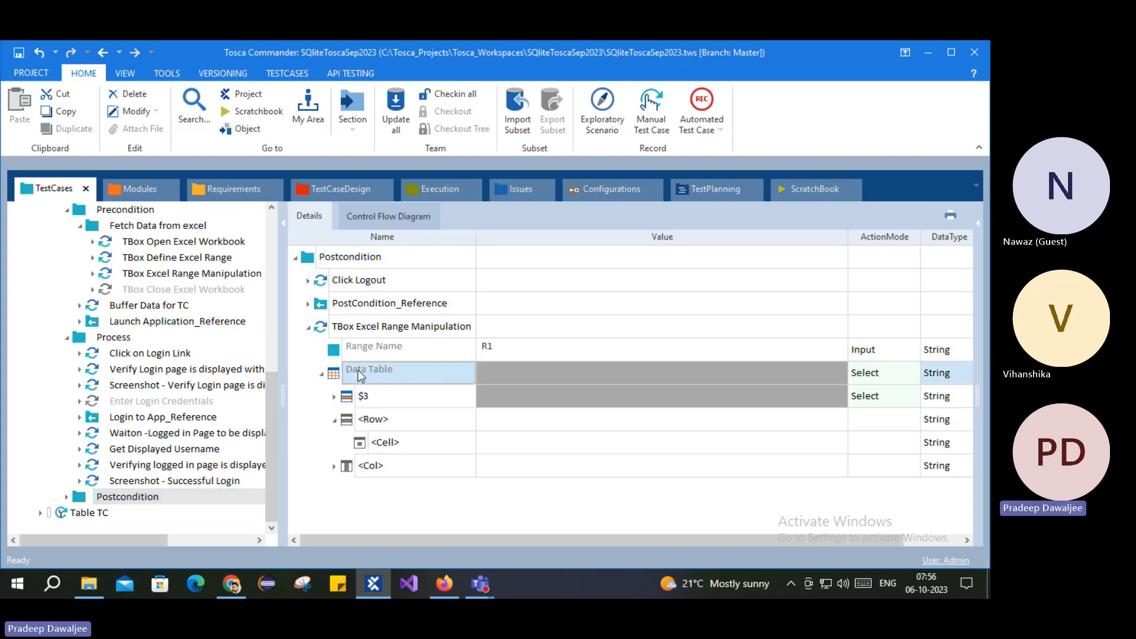
pyautogui.rightClick(359, 375)
pyautogui.click(391, 286)
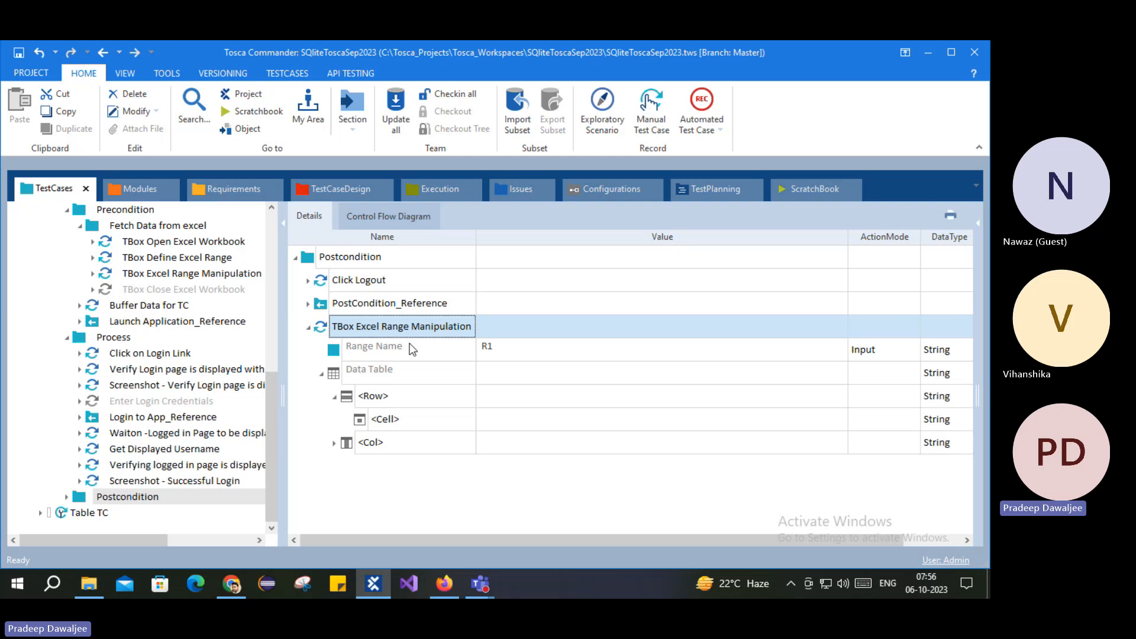
# Step: Set the pasted step's data table row to $4 with a cell named $6
pyautogui.click(398, 402)
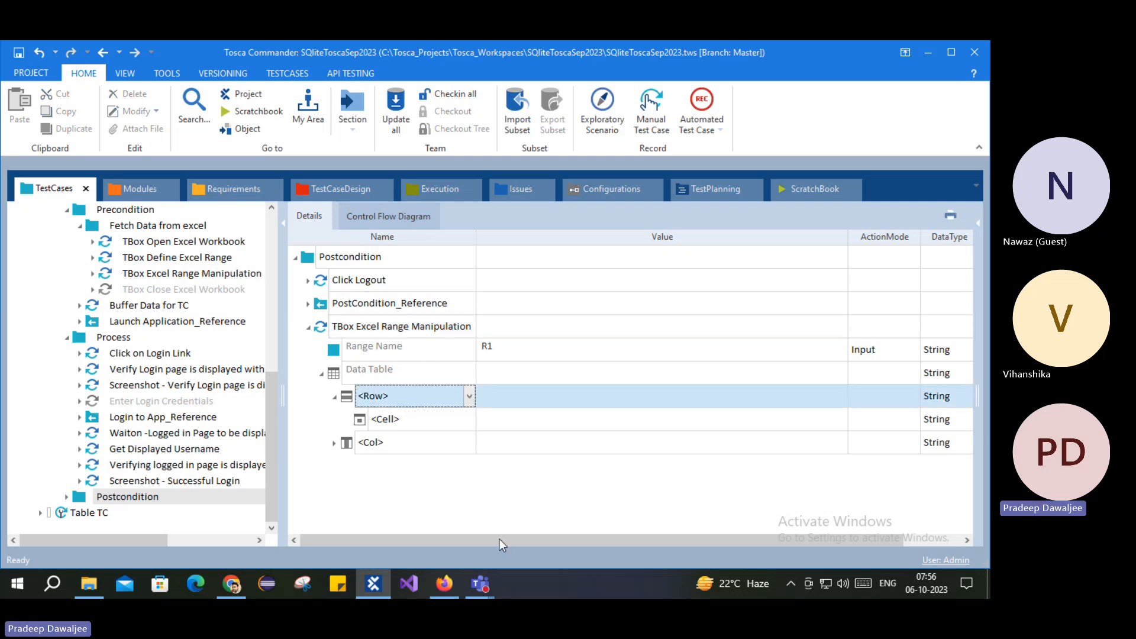
pyautogui.click(469, 397)
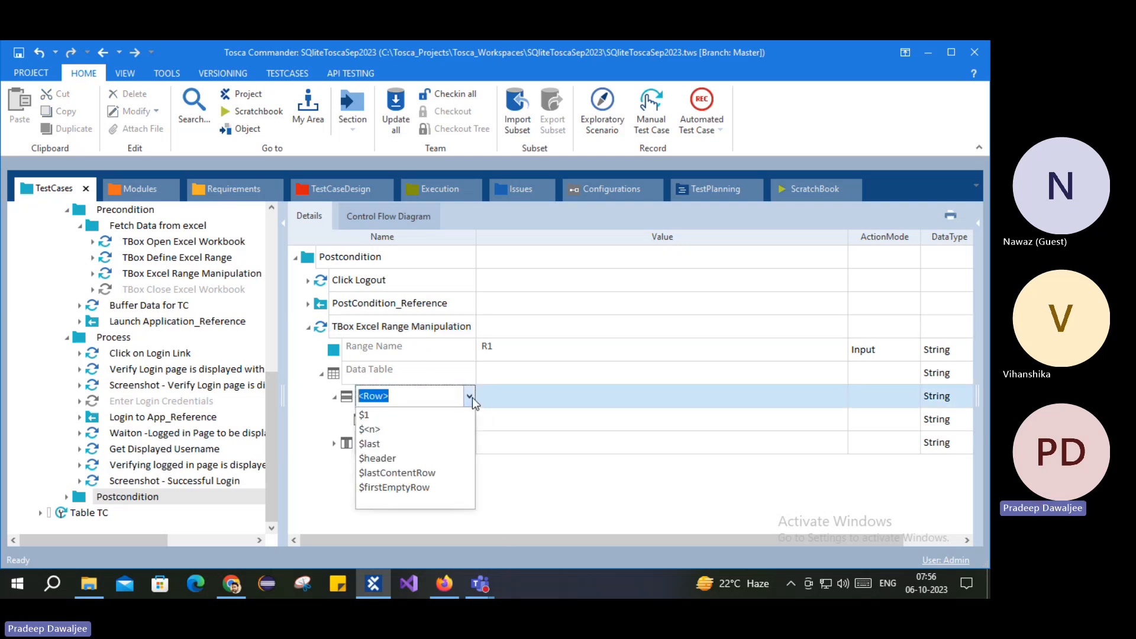
pyautogui.click(431, 412)
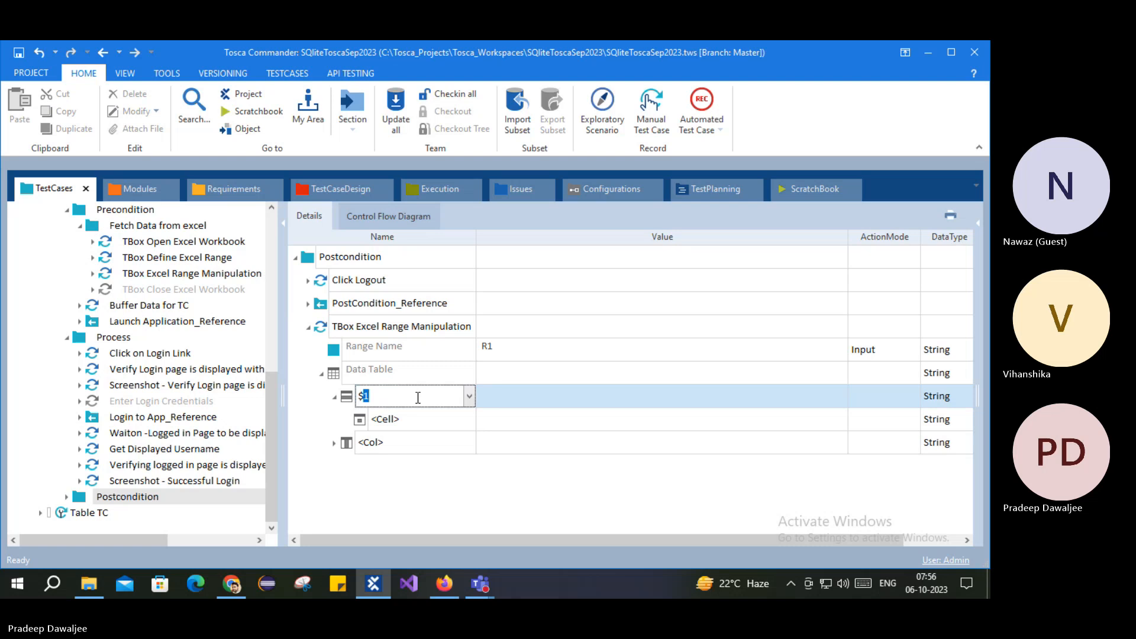
pyautogui.click(396, 420)
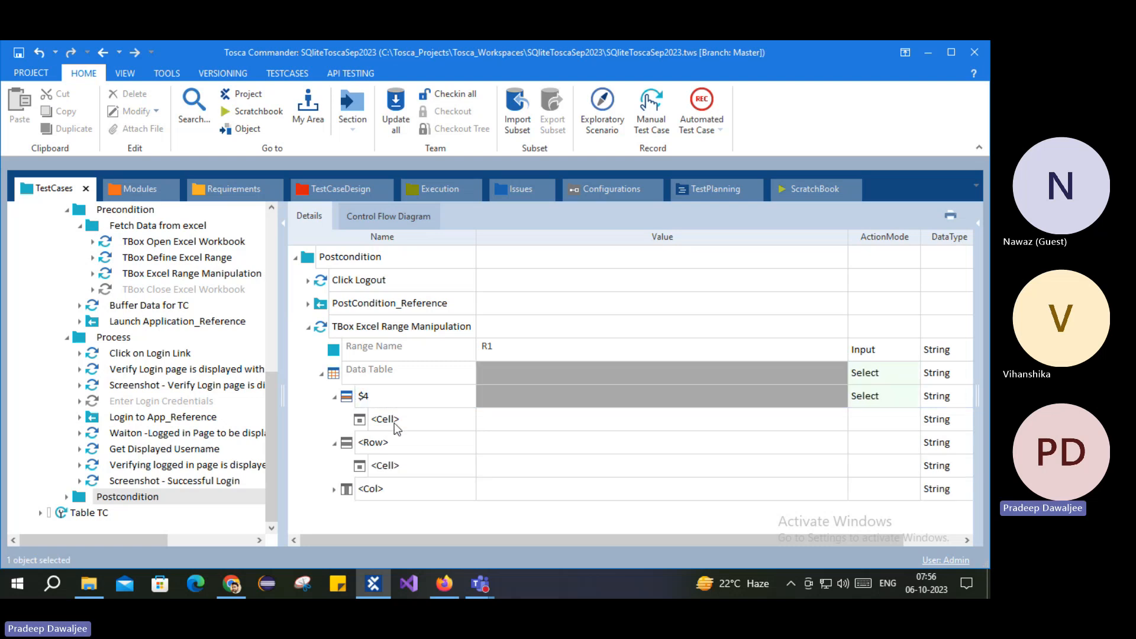
pyautogui.click(470, 419)
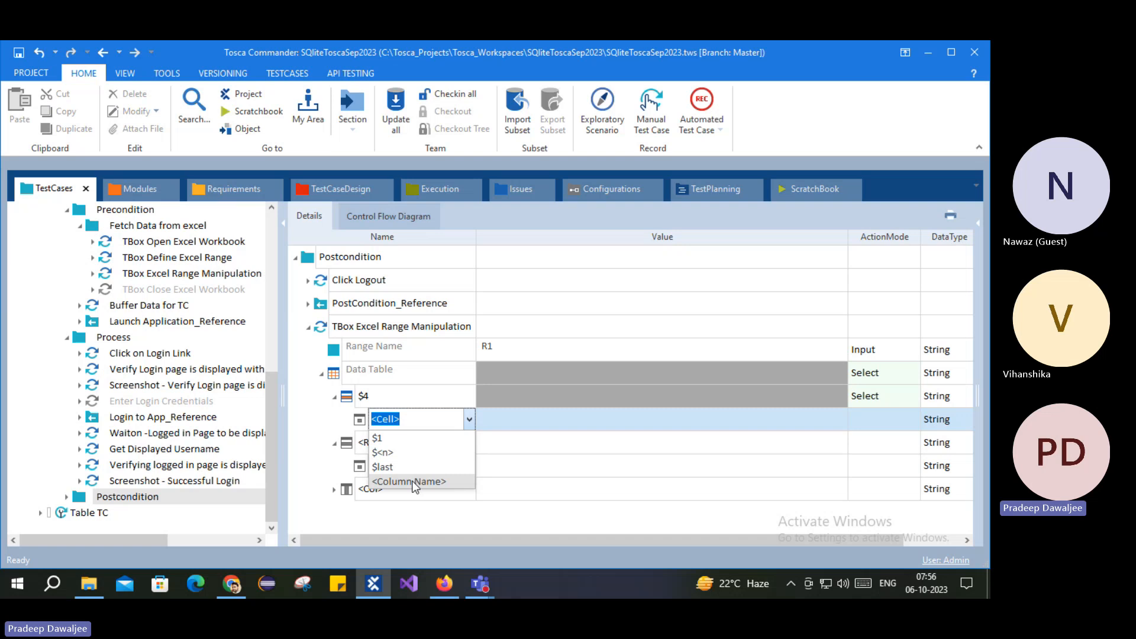
pyautogui.moveTo(417, 420); pyautogui.dragTo(368, 420)
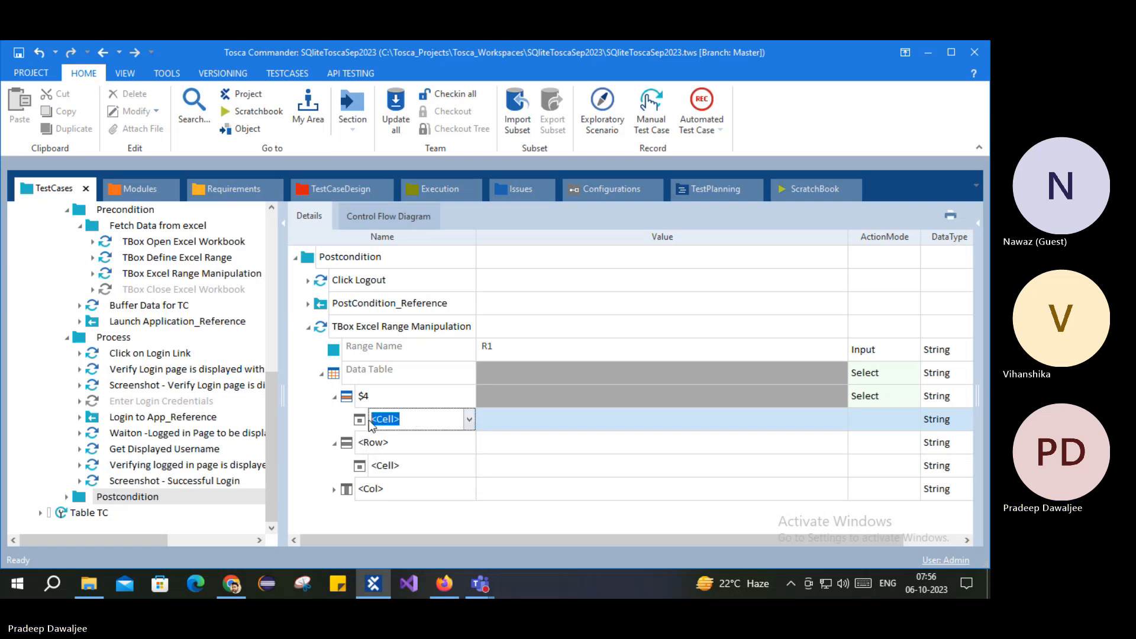
pyautogui.write('$6')
pyautogui.press('Return')
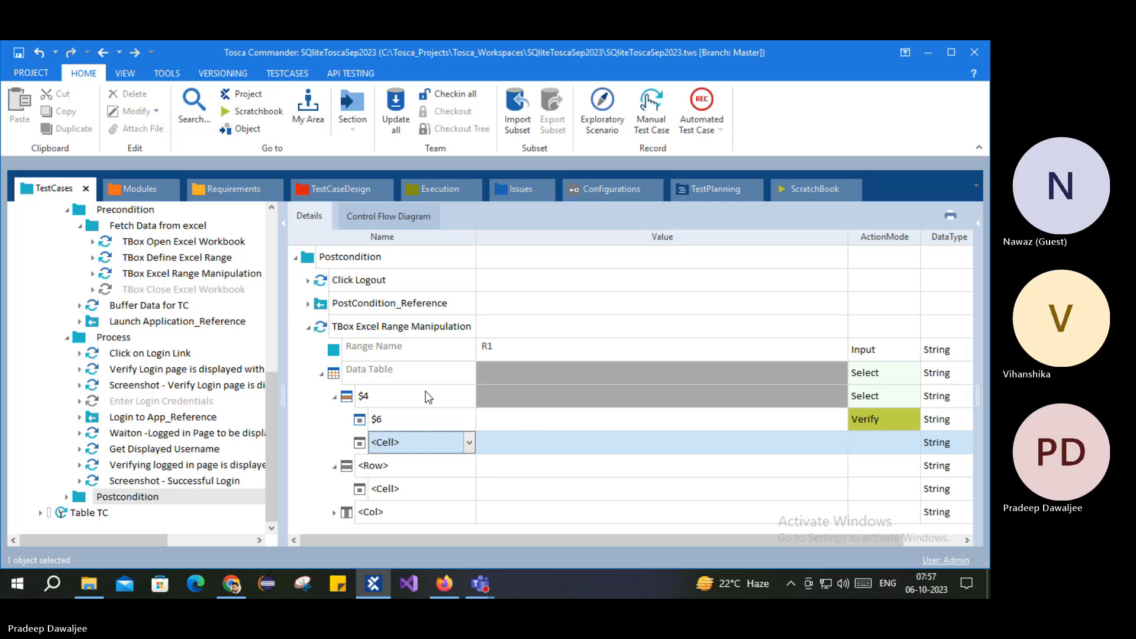
# Step: Select the UserAccountEmail buffer name in Get Displayed Username's User Account value
pyautogui.click(145, 450)
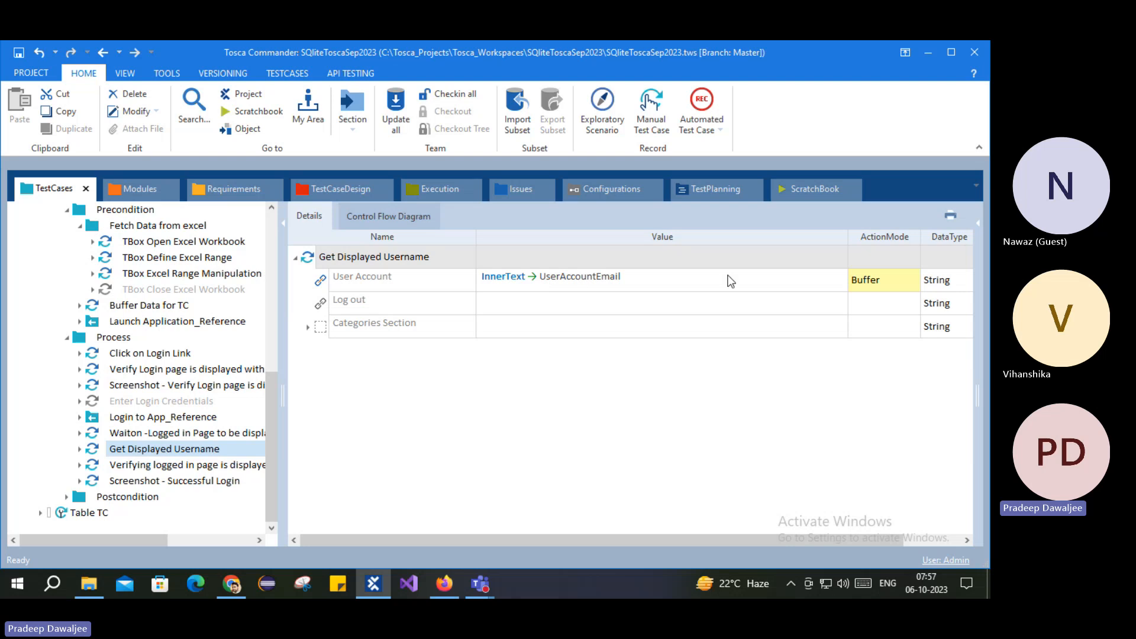
pyautogui.doubleClick(565, 277)
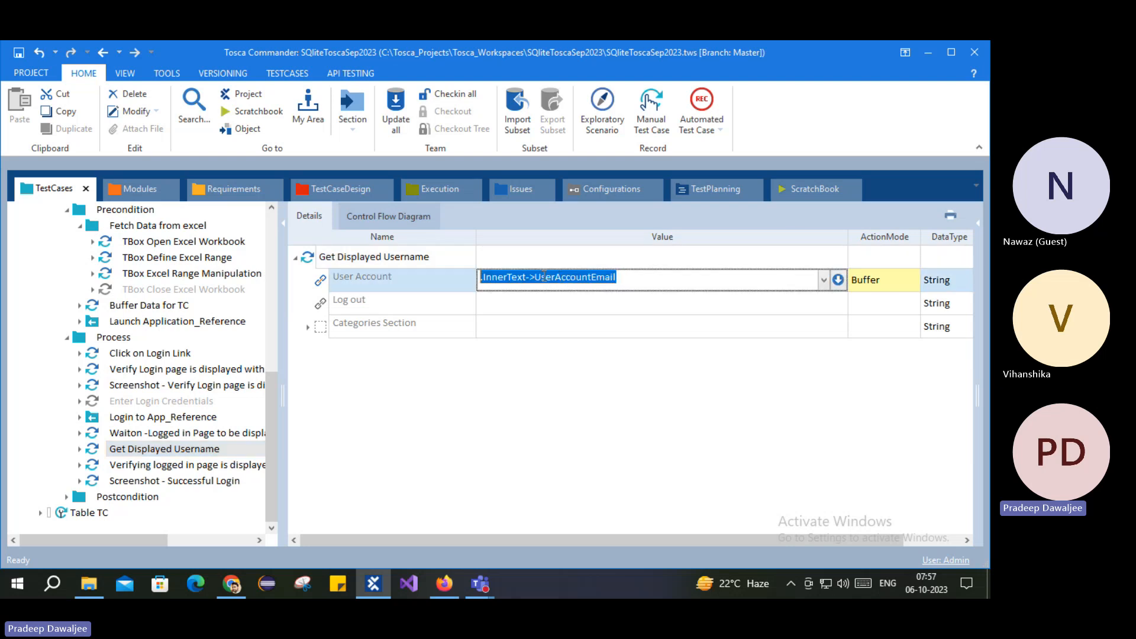
pyautogui.moveTo(534, 276); pyautogui.dragTo(618, 278)
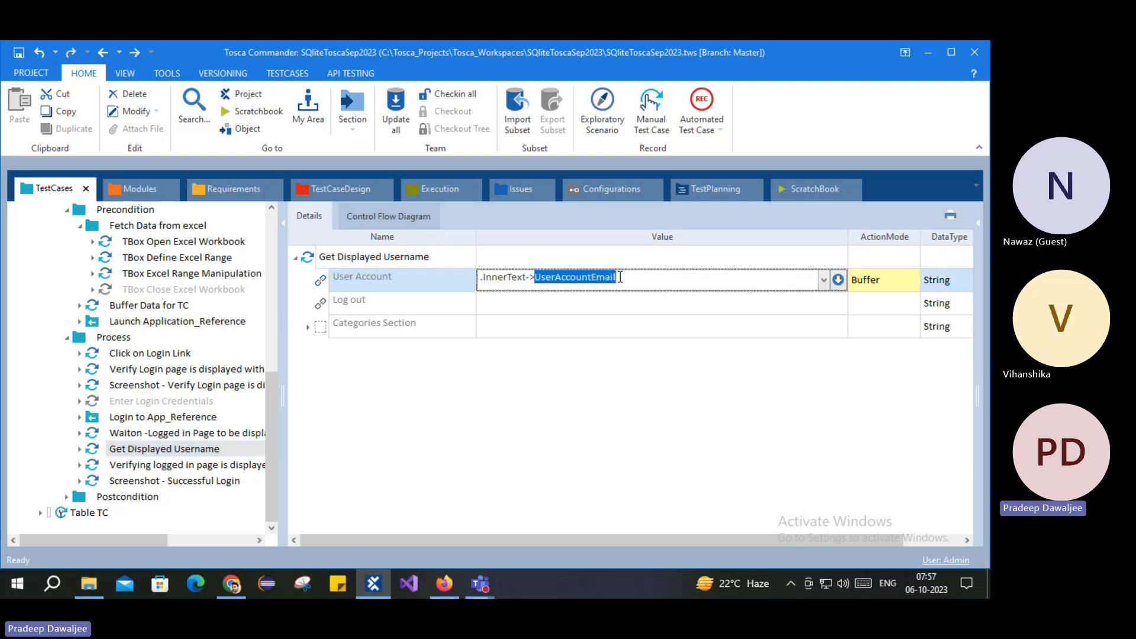
# Step: Give cell $6 the value {B[UserAccountEmail]} and set its action mode to Input
pyautogui.click(128, 497)
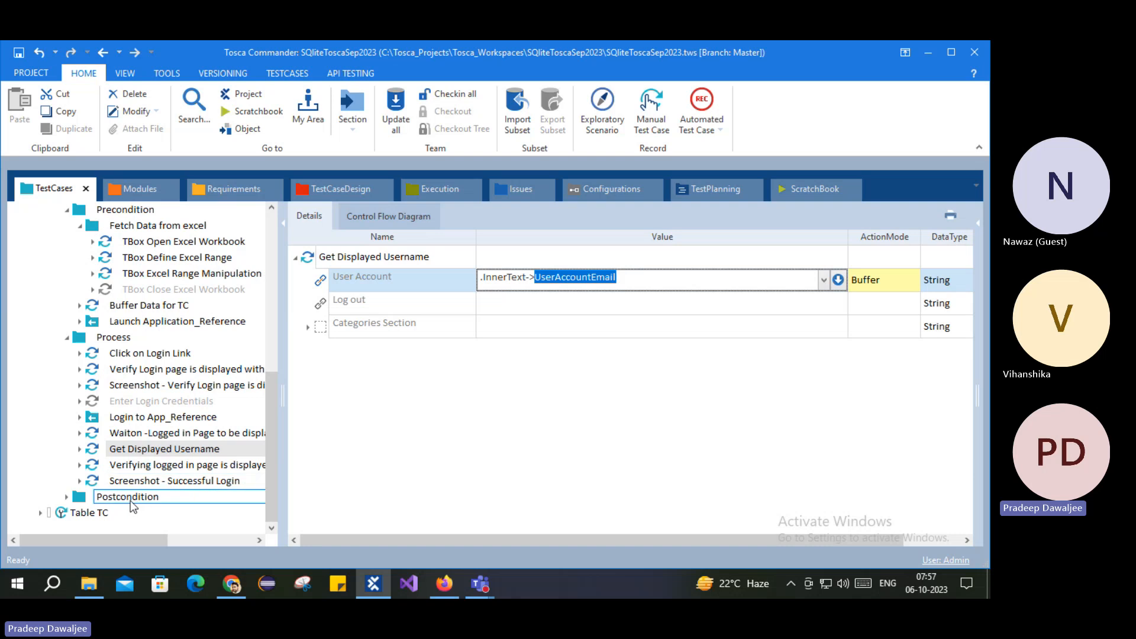
pyautogui.click(546, 420)
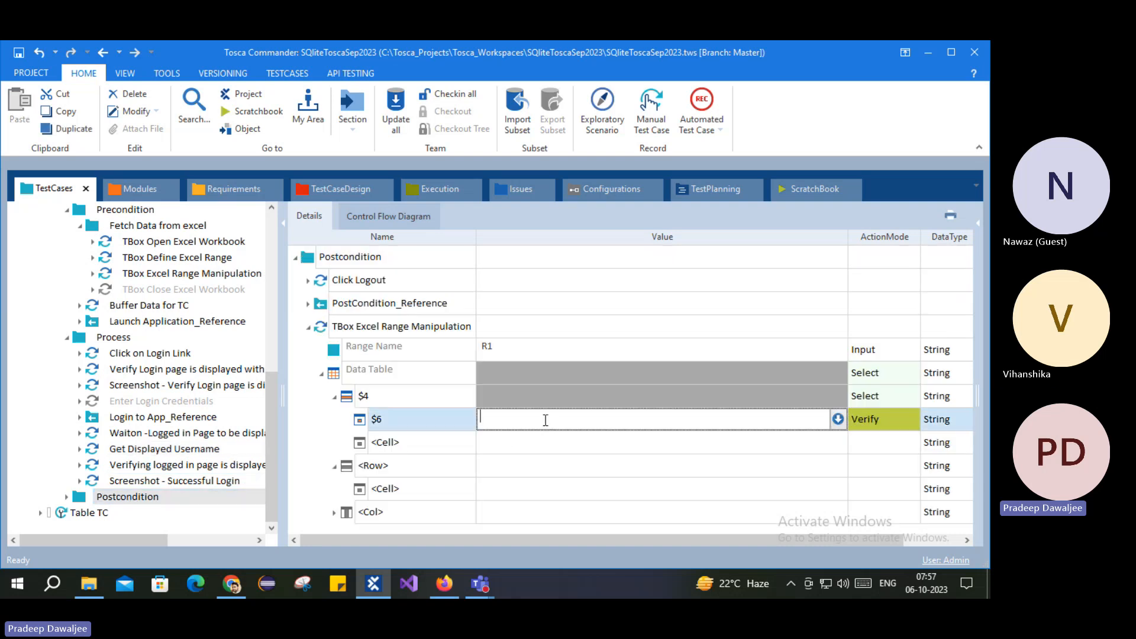
pyautogui.write('{')
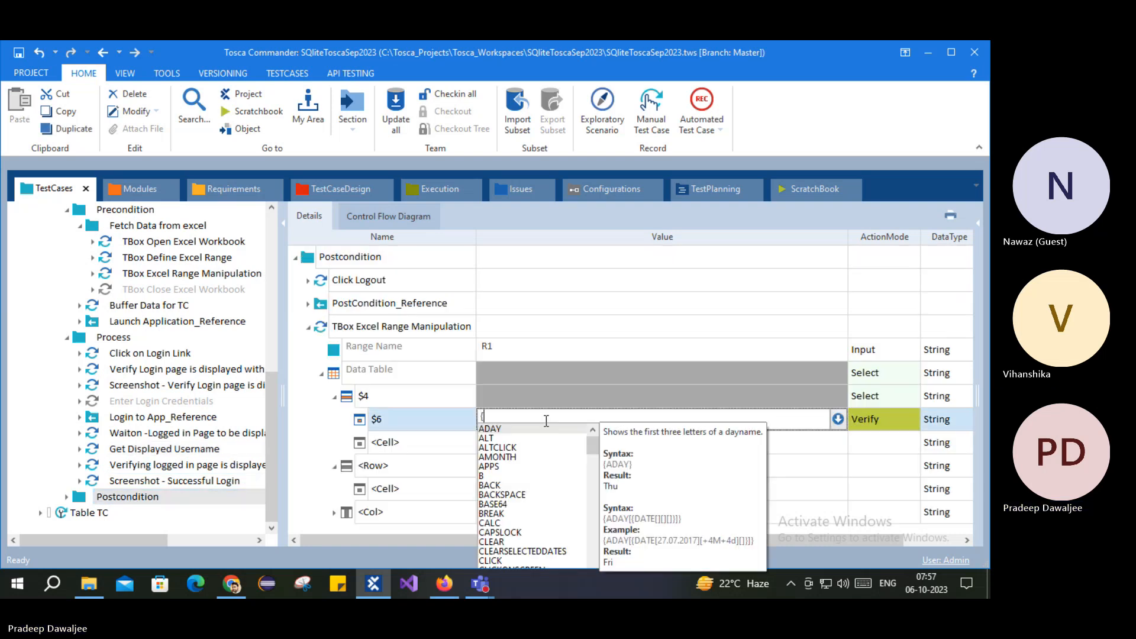
pyautogui.write('B[')
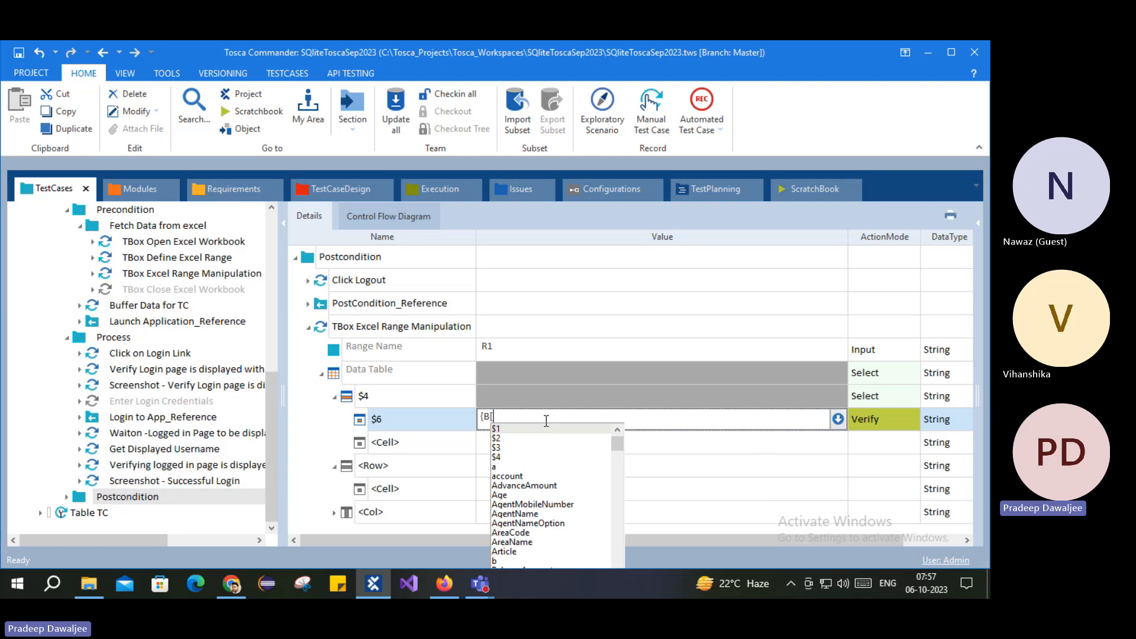
pyautogui.write('UserAccountEmail]}')
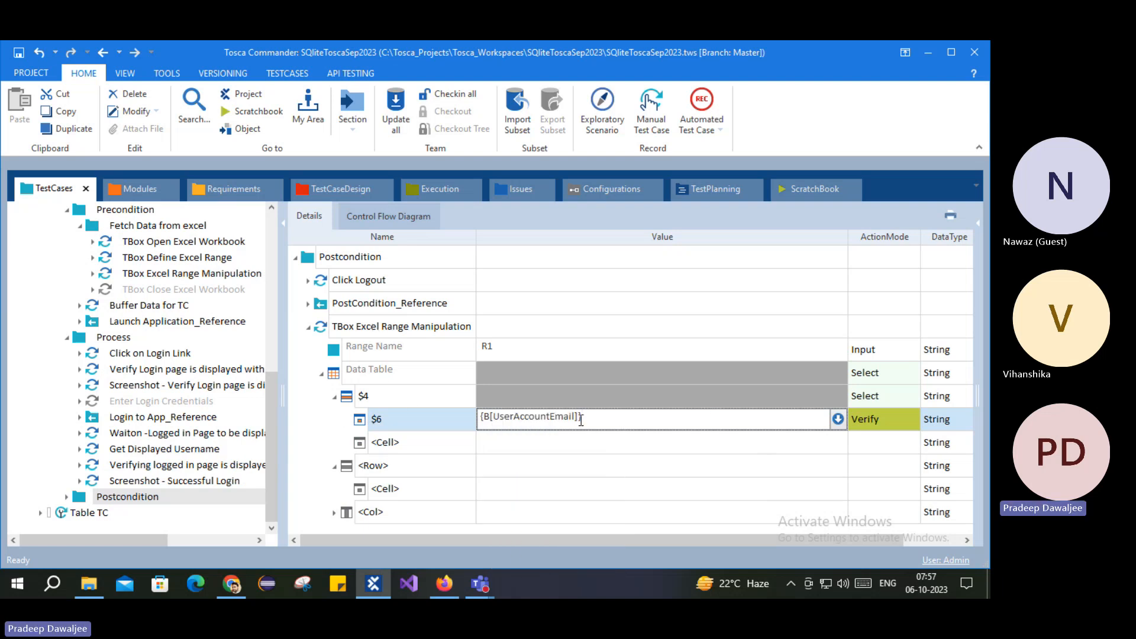
pyautogui.click(878, 416)
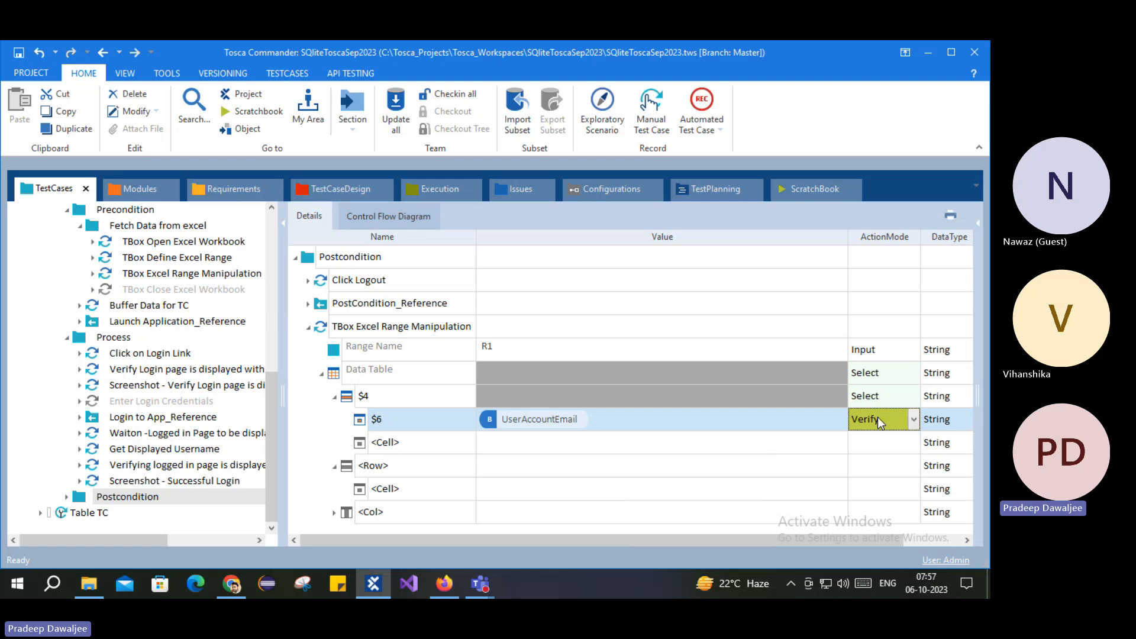
pyautogui.write('Input')
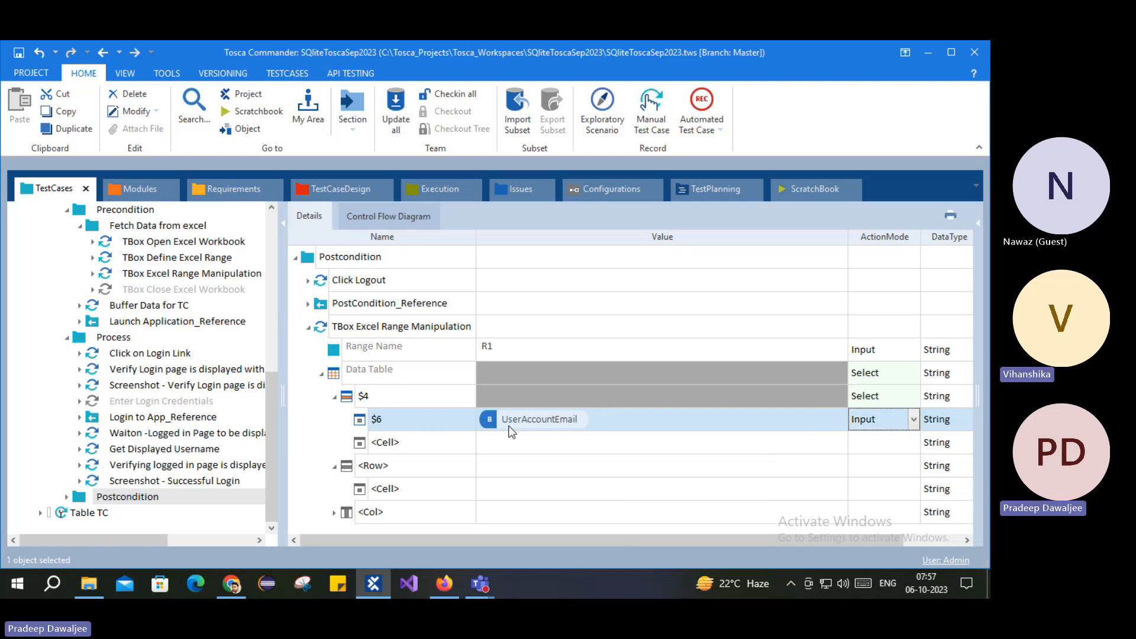
pyautogui.click(378, 406)
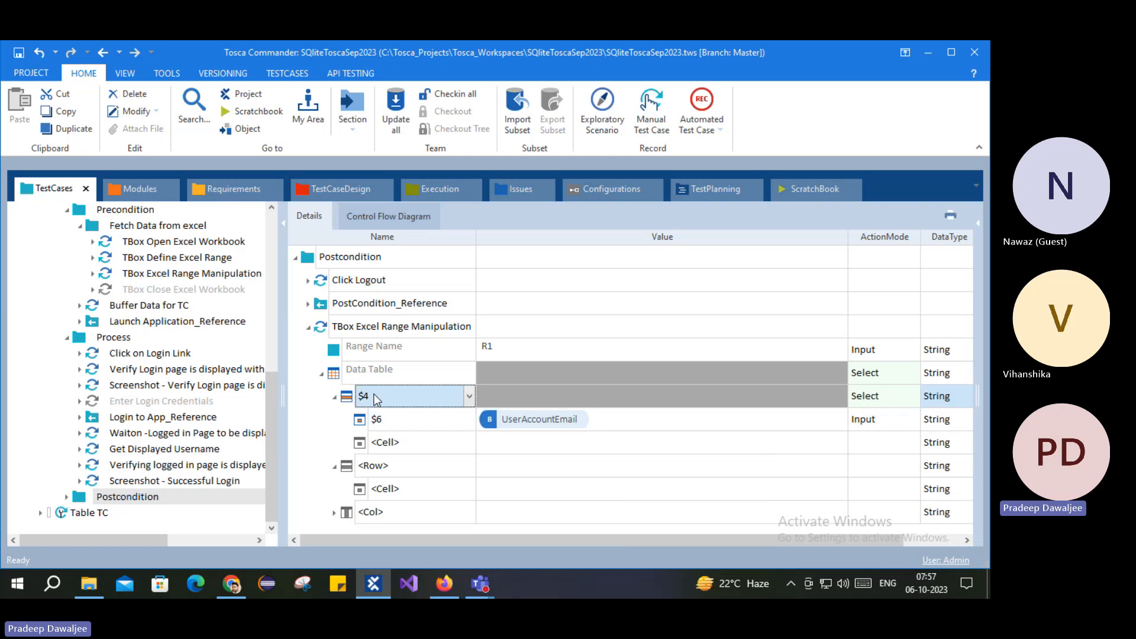
pyautogui.click(375, 421)
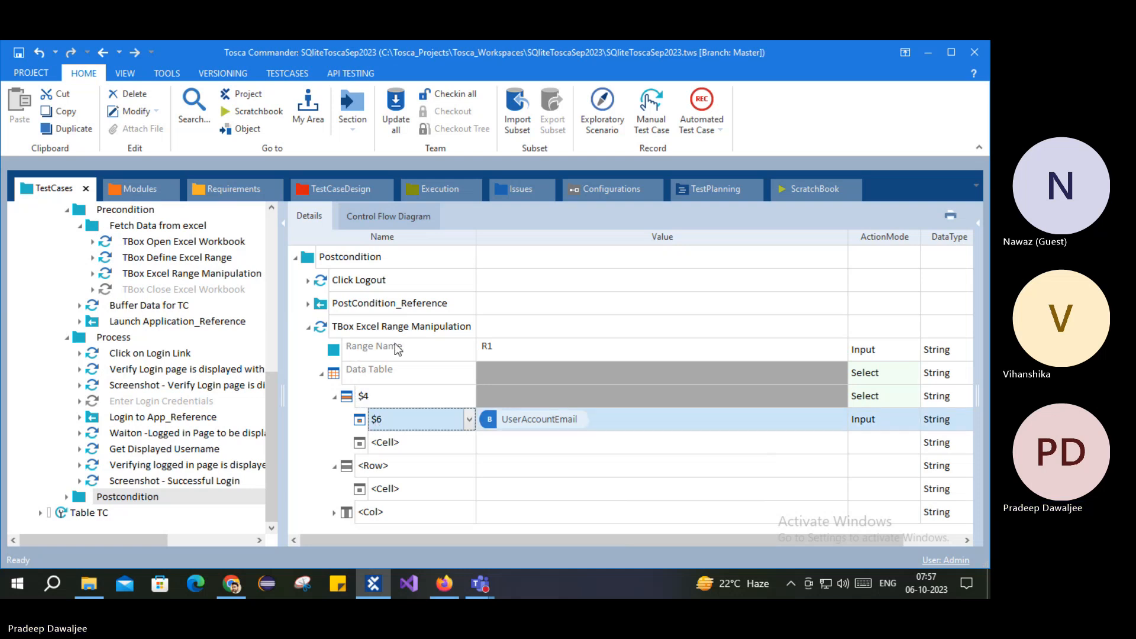
pyautogui.click(321, 327)
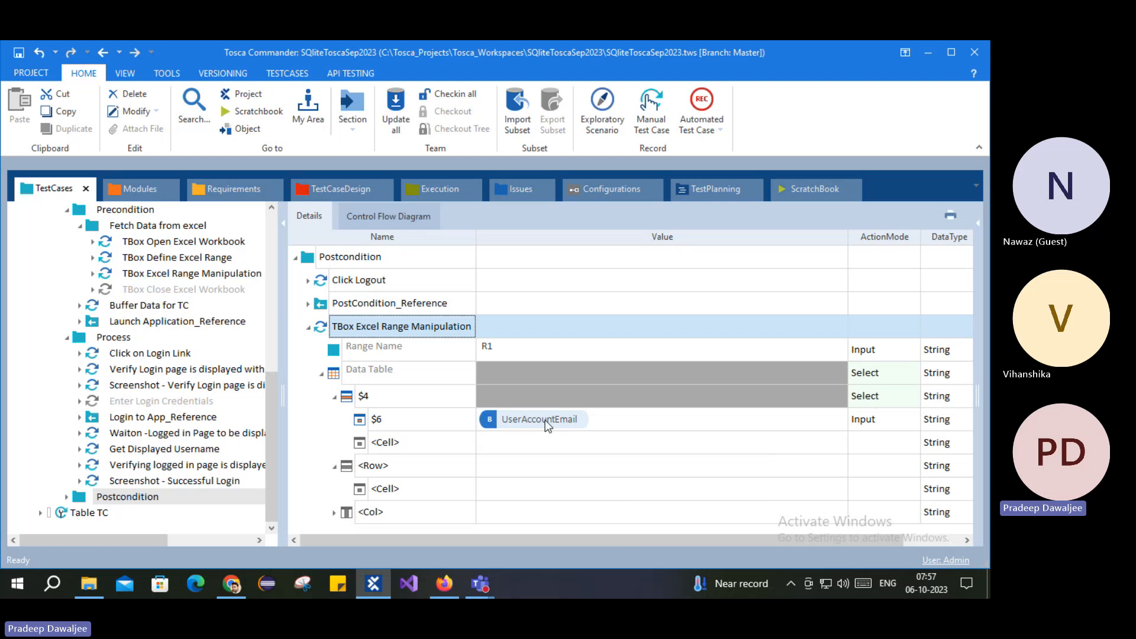
# Step: Review the Process steps and the Postcondition range step's row $4 and cell $6
pyautogui.click(136, 448)
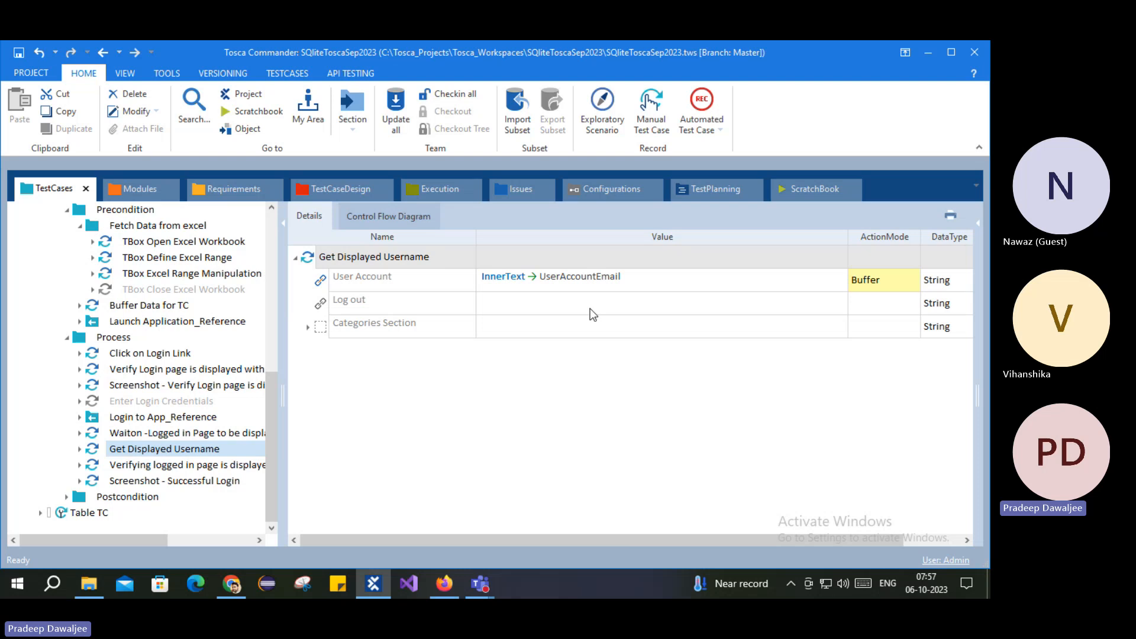
pyautogui.click(110, 465)
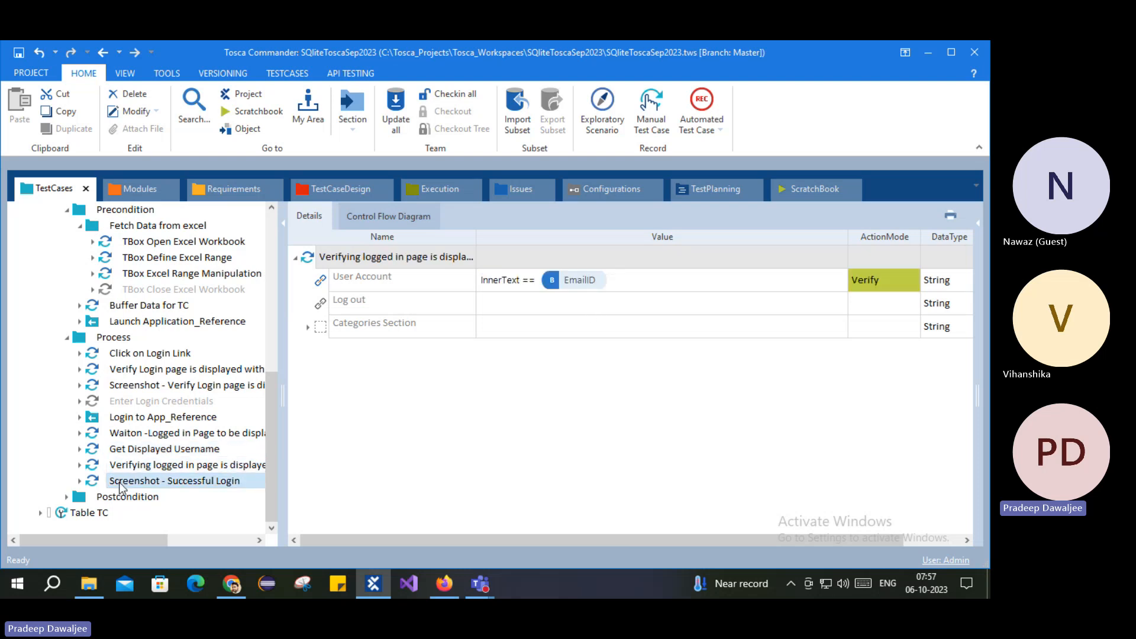
pyautogui.click(112, 481)
pyautogui.click(121, 497)
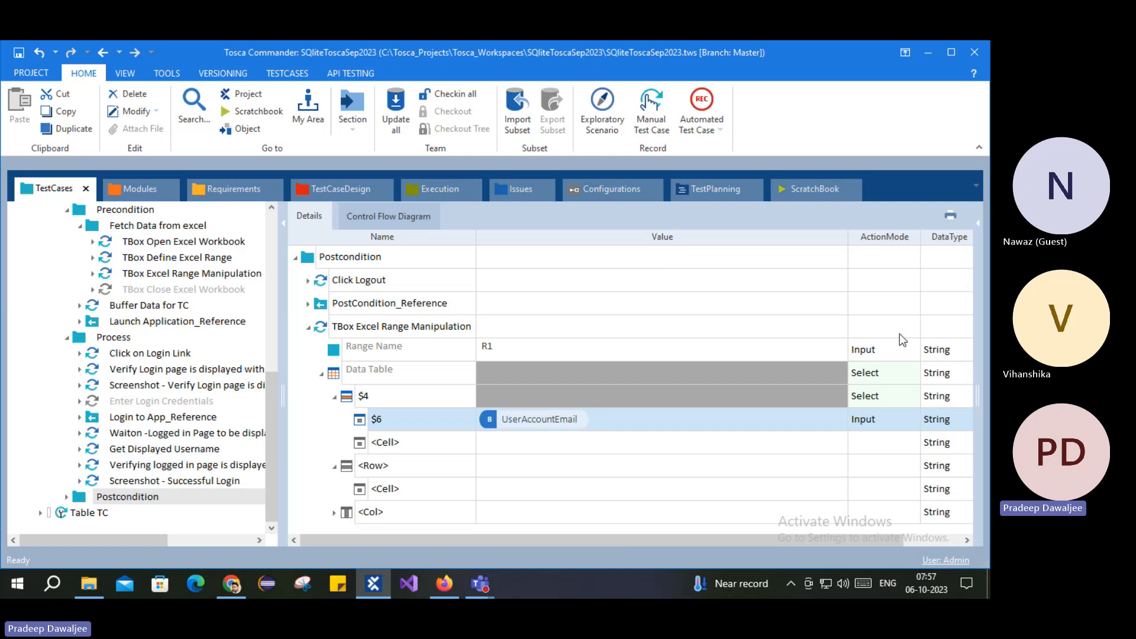
pyautogui.click(365, 400)
pyautogui.click(378, 422)
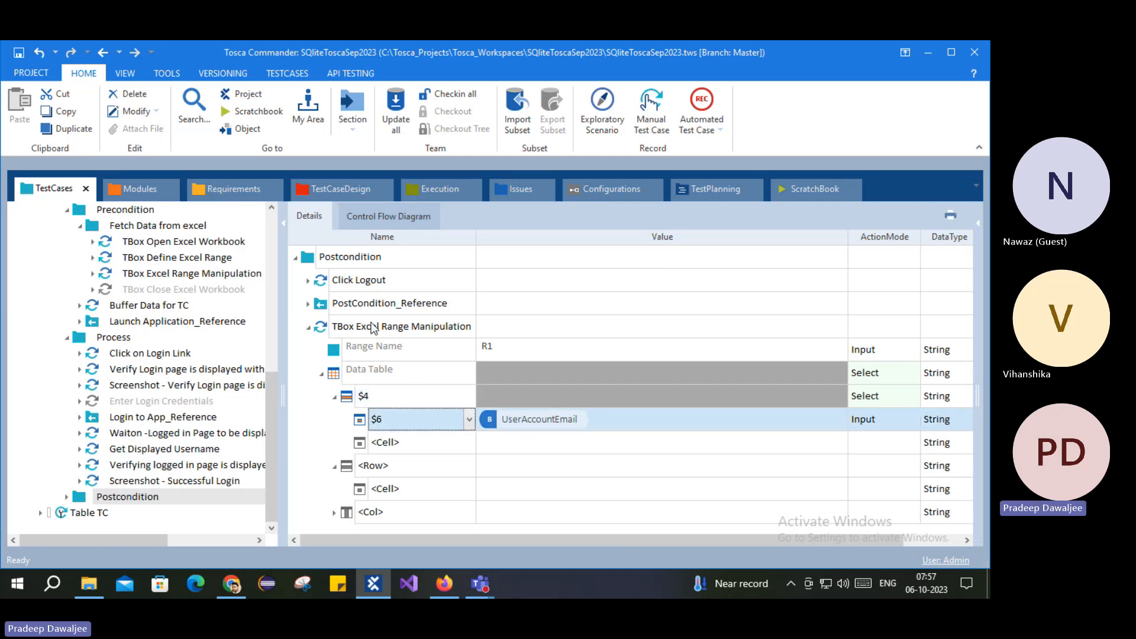
pyautogui.click(398, 328)
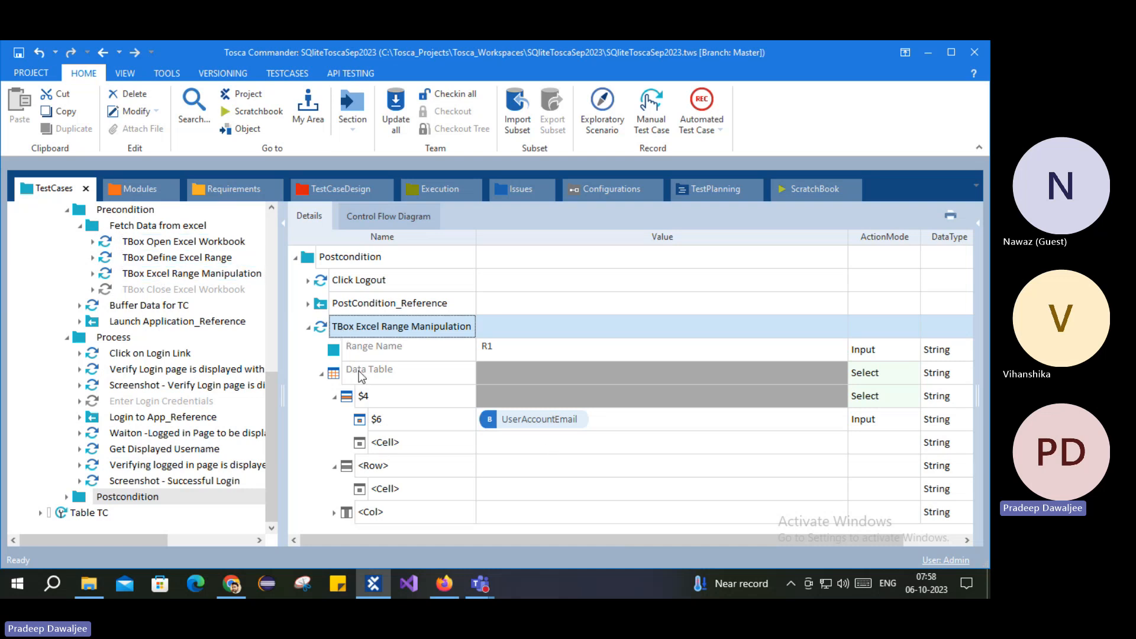
pyautogui.click(309, 328)
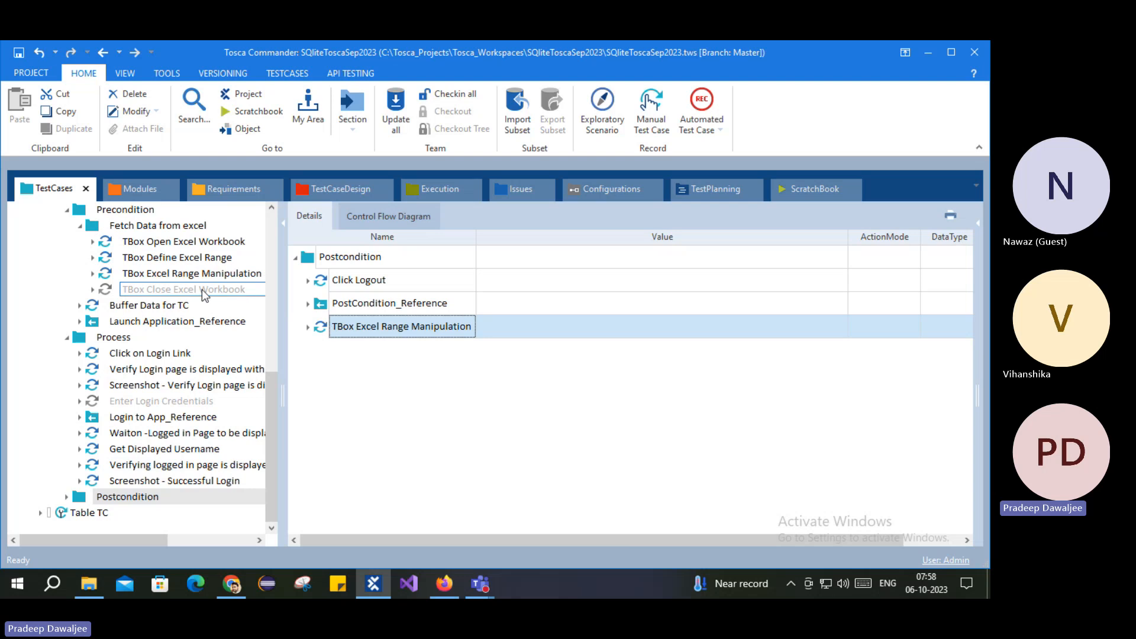
# Step: Copy the Excel range step and move the copy into Process after Get Displayed Username
pyautogui.press('Up')
pyautogui.click(355, 327)
pyautogui.click(331, 263)
pyautogui.hotkey('ctrl', 'v')
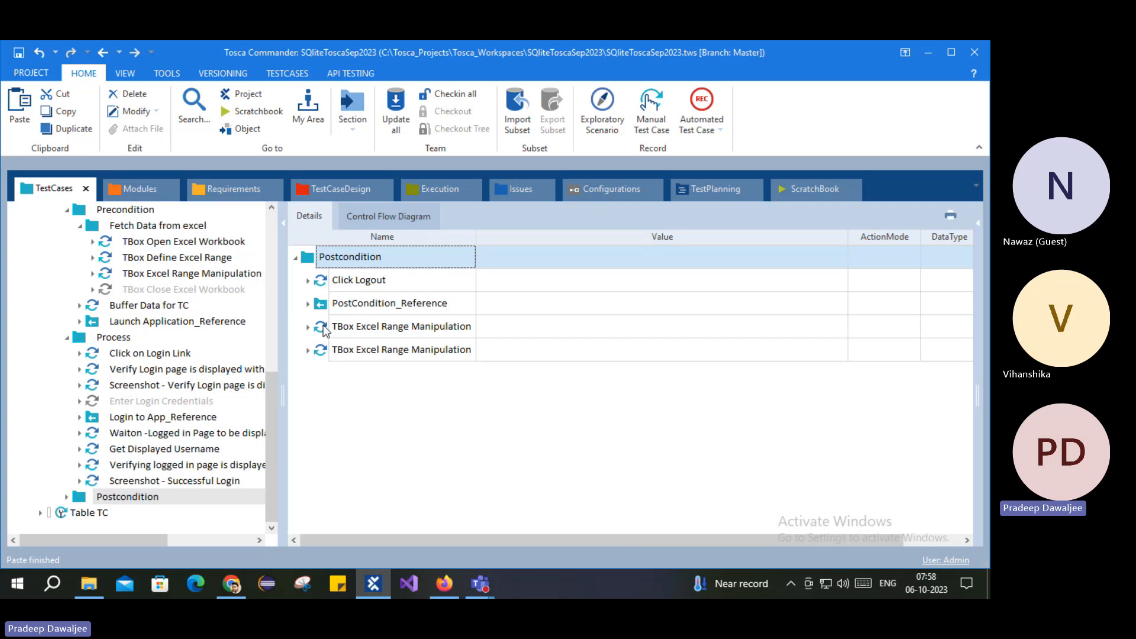
pyautogui.moveTo(334, 326); pyautogui.dragTo(151, 455)
pyautogui.click(151, 453)
pyautogui.click(158, 465)
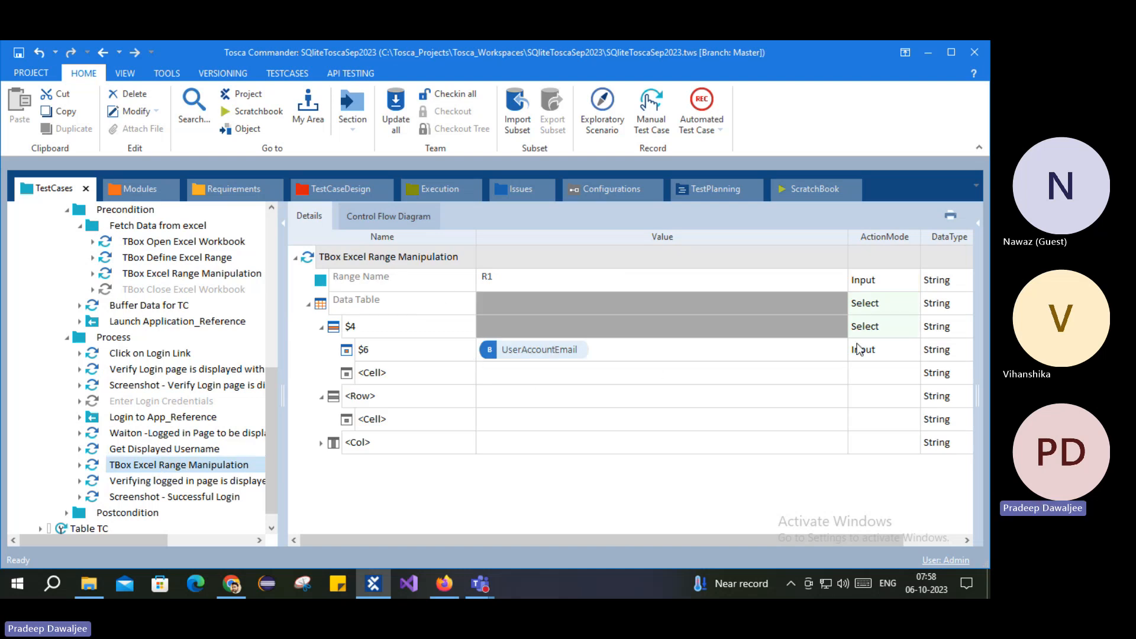
pyautogui.scroll(-1, 214, 425)
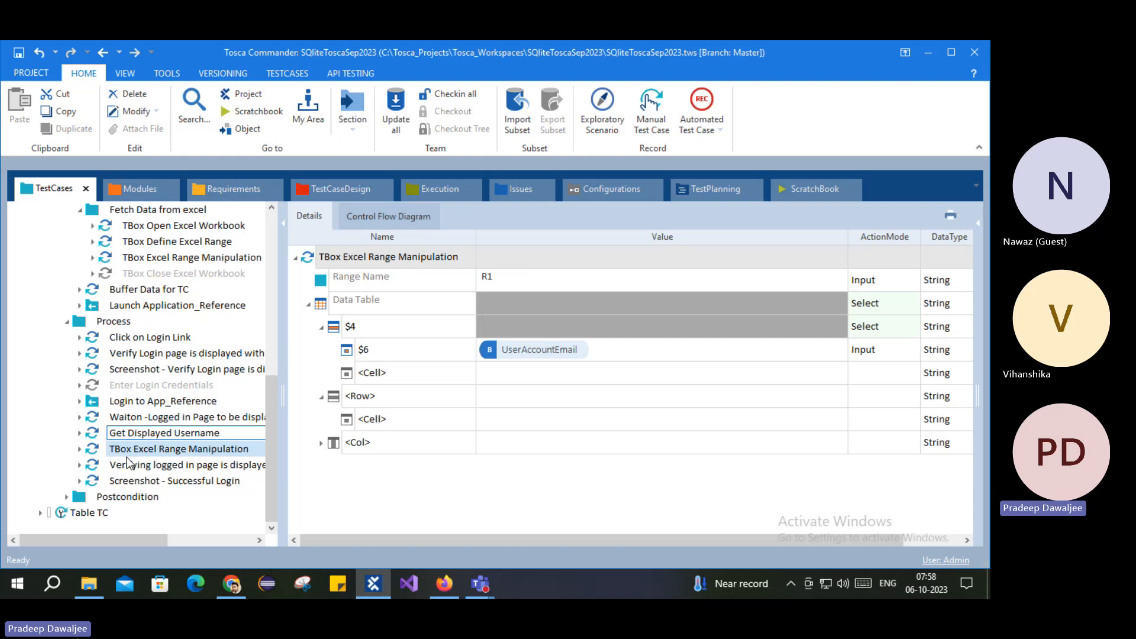
# Step: Expand the Postcondition Excel range step and set its data table row to $3
pyautogui.click(124, 497)
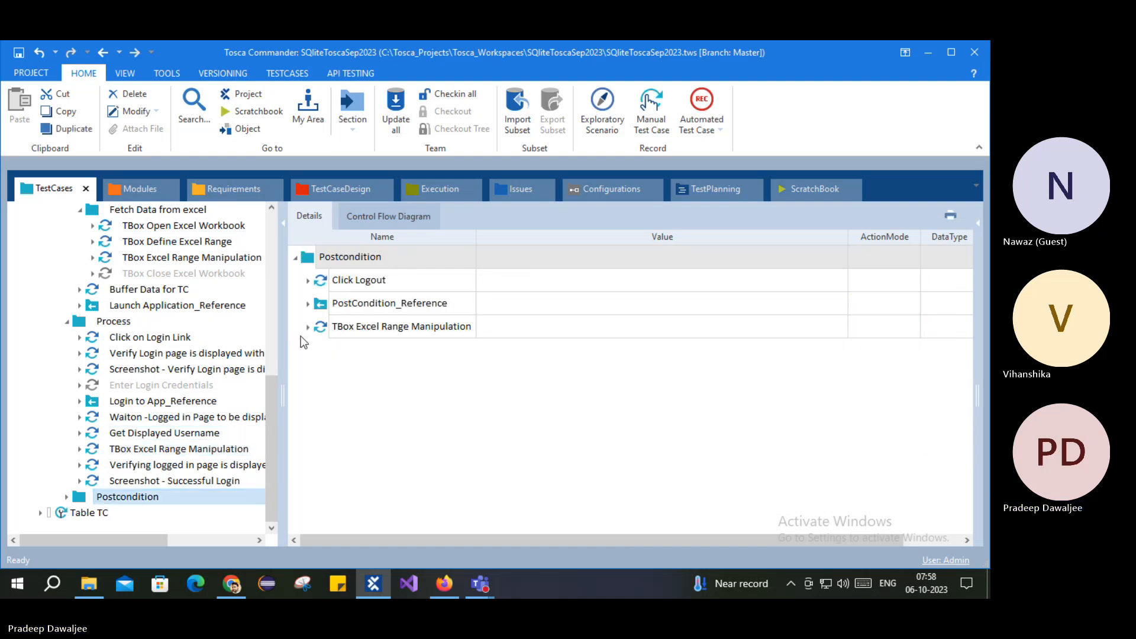
pyautogui.click(352, 280)
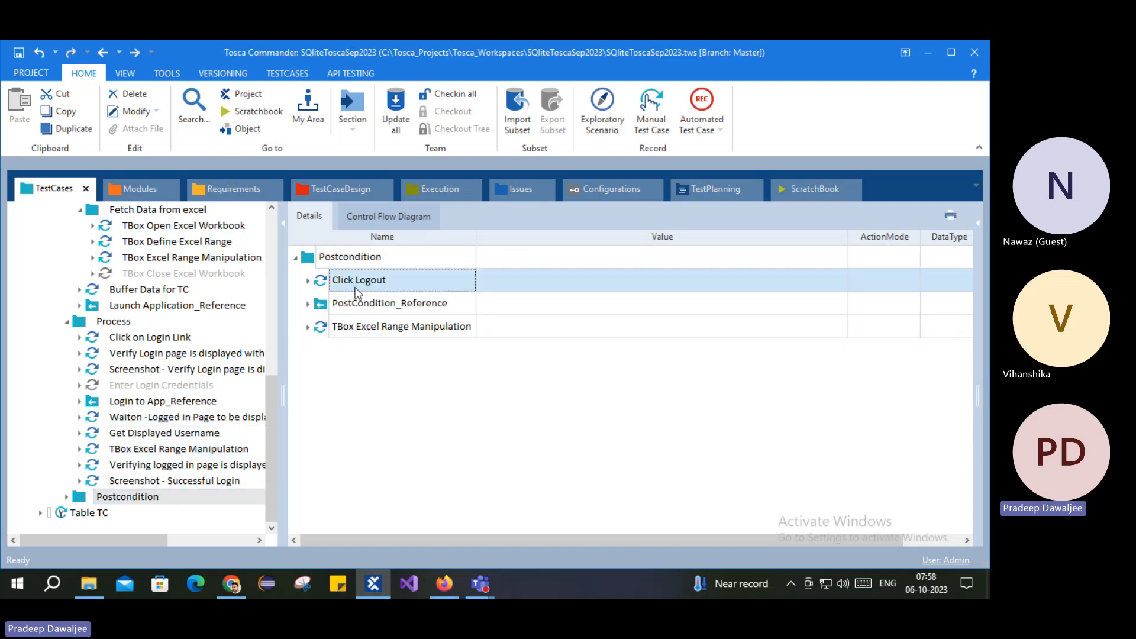
pyautogui.click(360, 303)
pyautogui.click(348, 329)
pyautogui.click(317, 327)
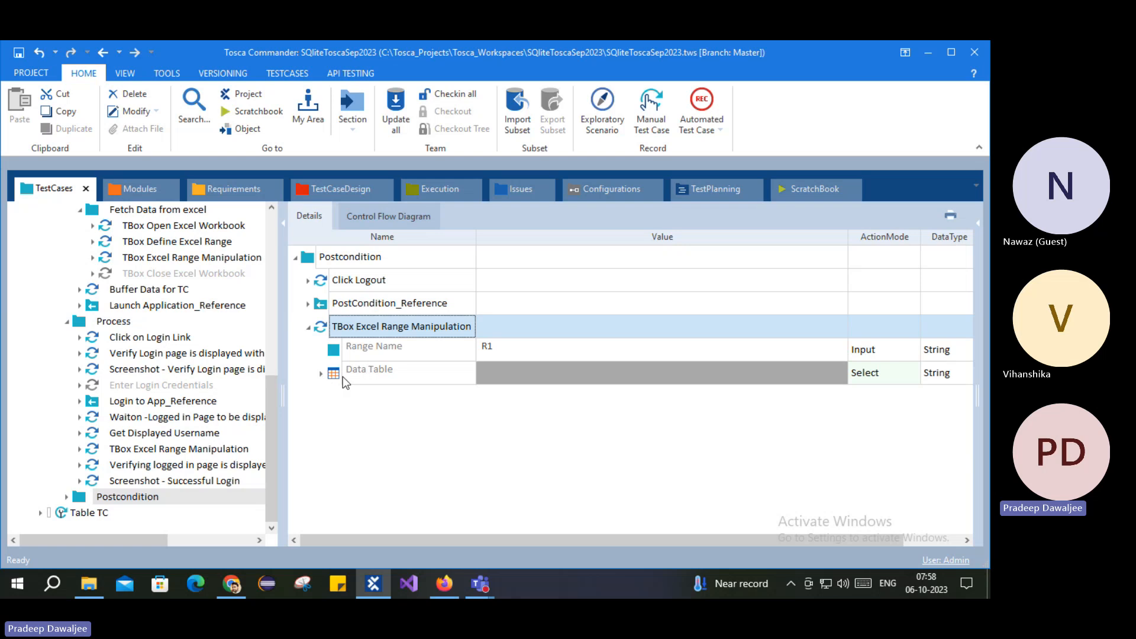
pyautogui.rightClick(343, 377)
pyautogui.click(378, 285)
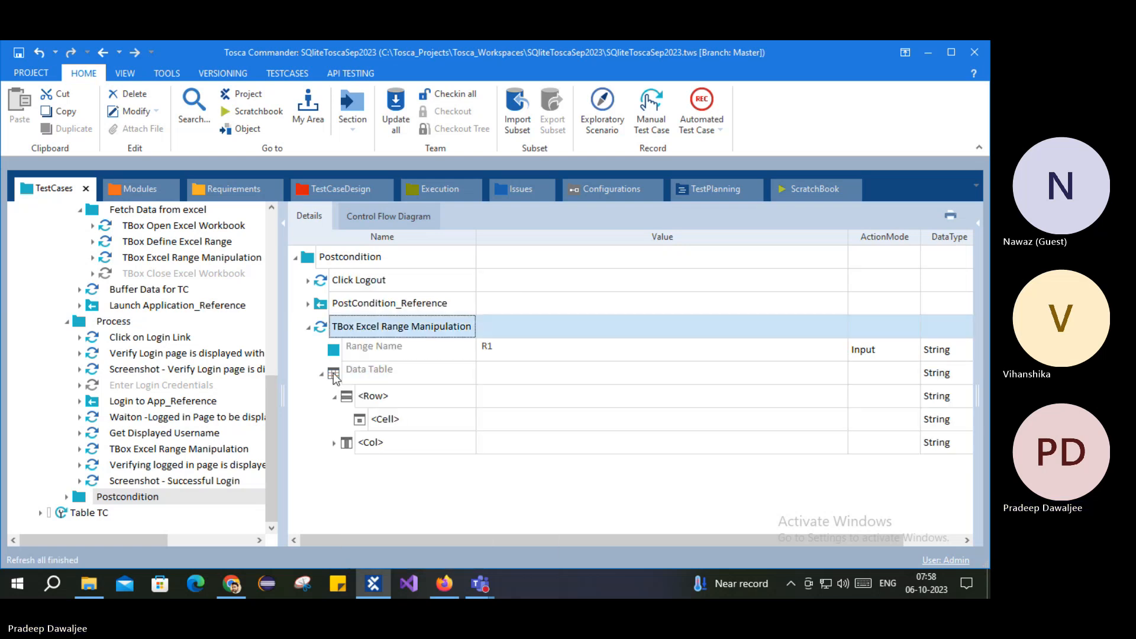
pyautogui.click(380, 397)
pyautogui.click(468, 397)
pyautogui.click(402, 414)
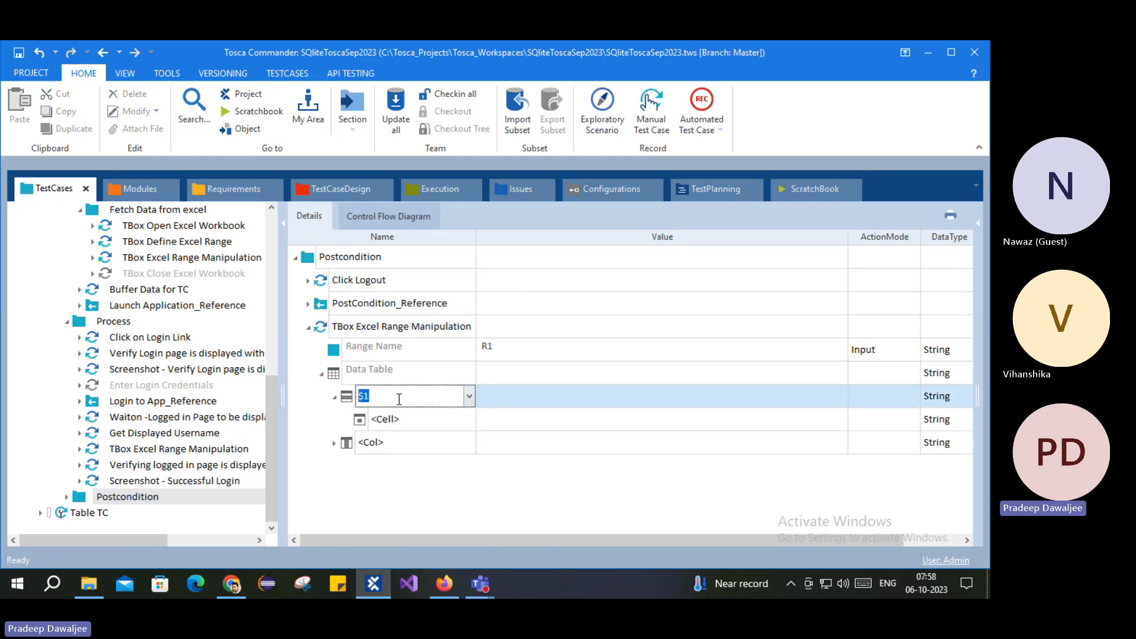
pyautogui.click(400, 397)
# Step: Add a column-name cell called Status under row $3
pyautogui.click(416, 423)
pyautogui.click(470, 422)
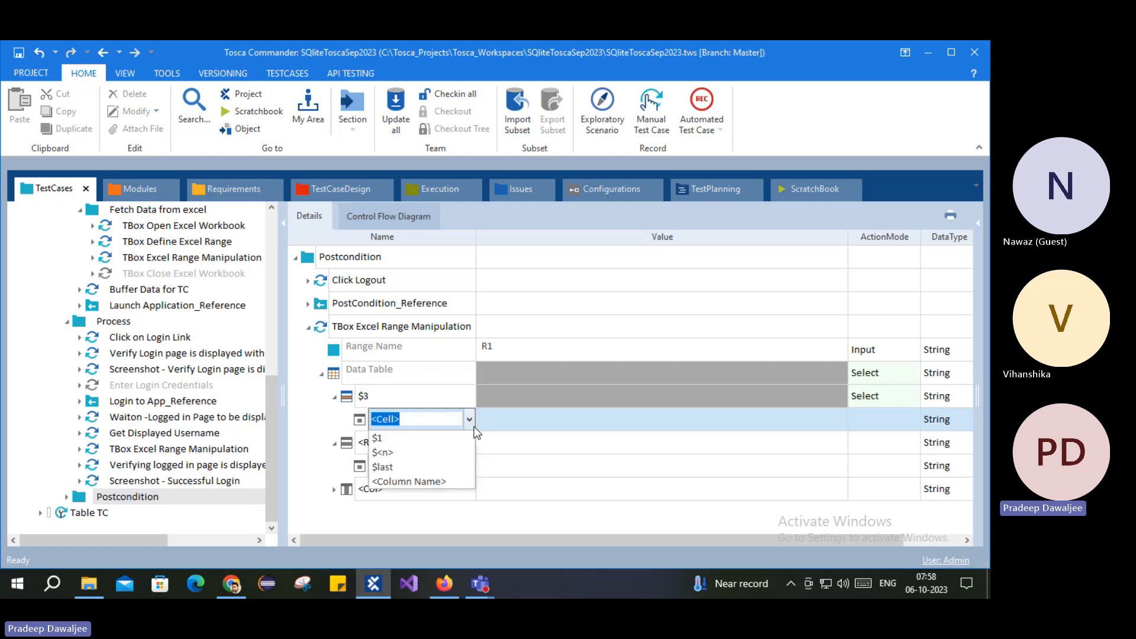
pyautogui.click(418, 482)
pyautogui.write('S')
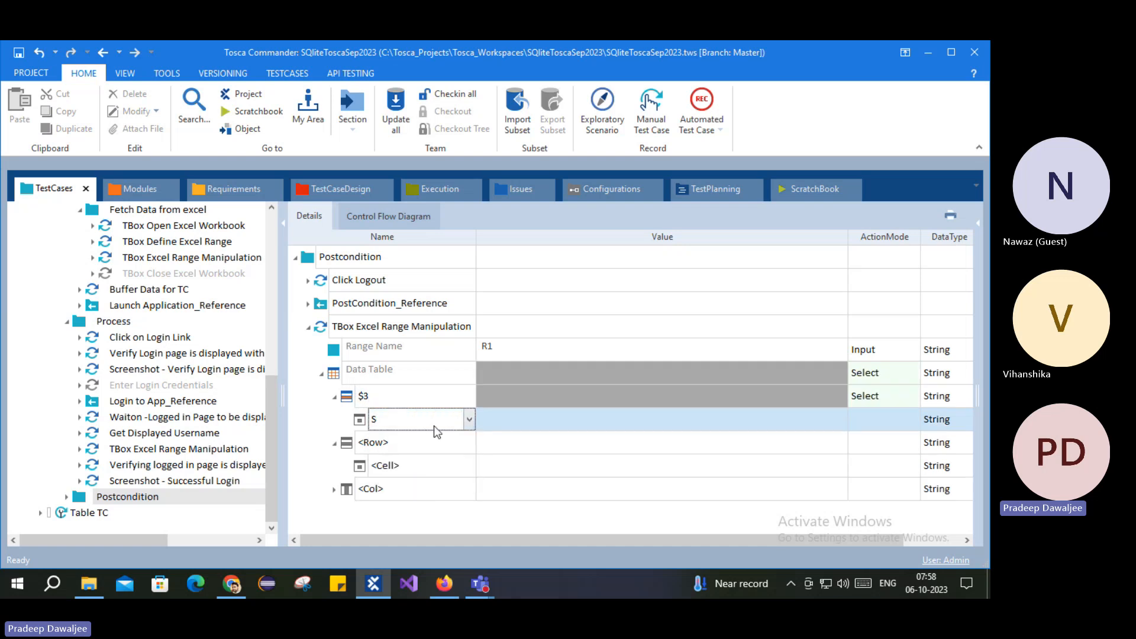
pyautogui.write('tat')
pyautogui.write('us')
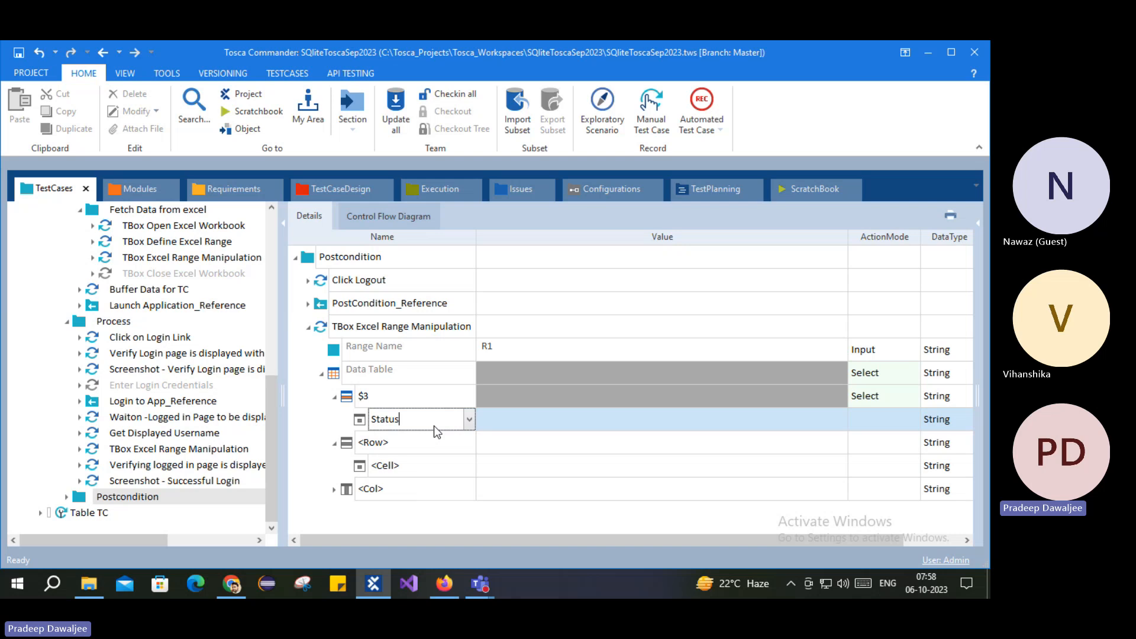
pyautogui.press('Return')
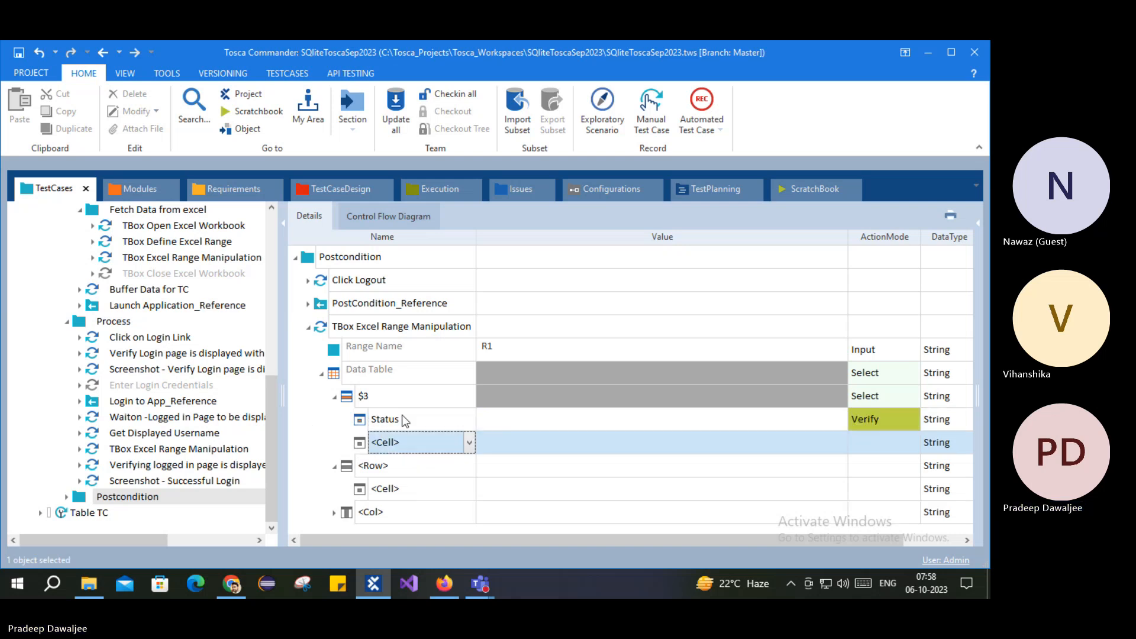
pyautogui.click(878, 417)
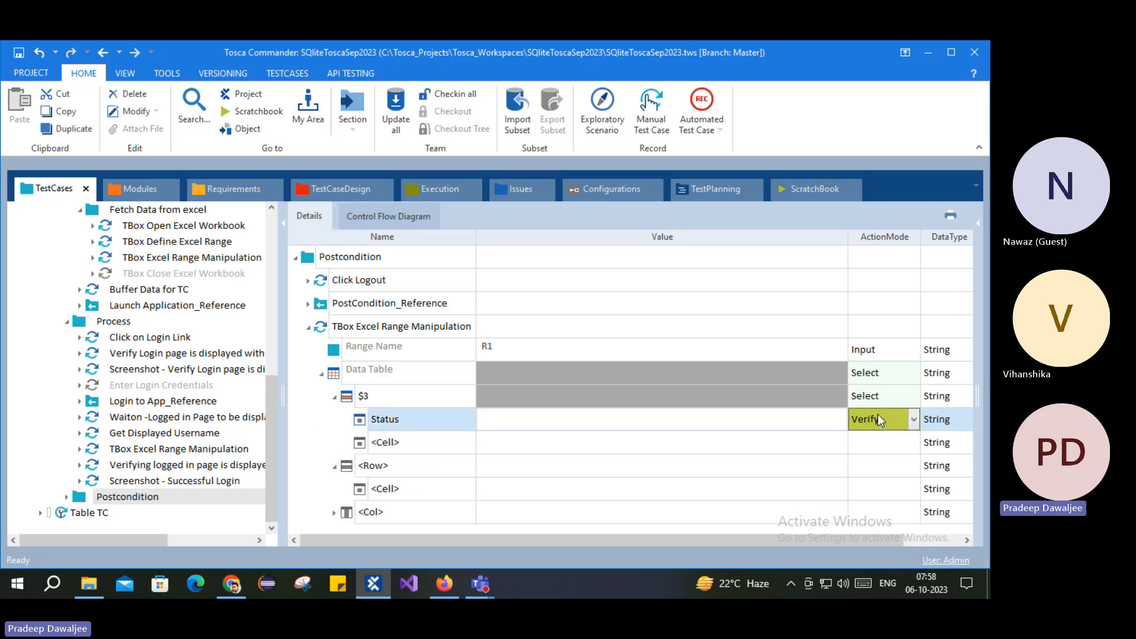
# Step: Set the Status cell to Input with value TCPassed and save the test case
pyautogui.press('i')
pyautogui.click(755, 422)
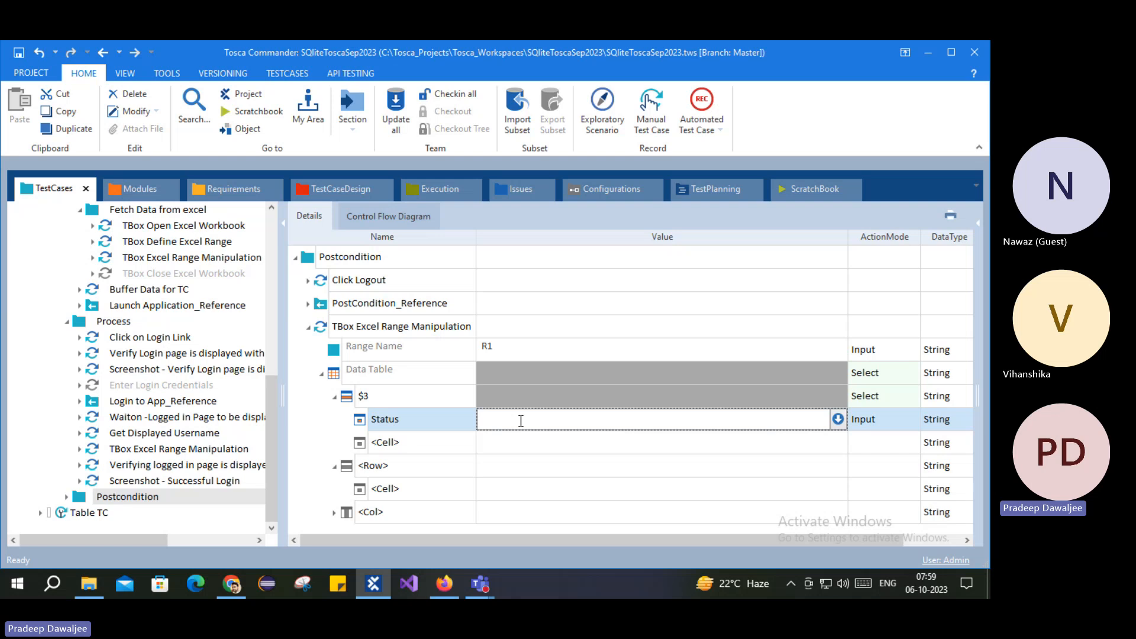
pyautogui.write('assed')
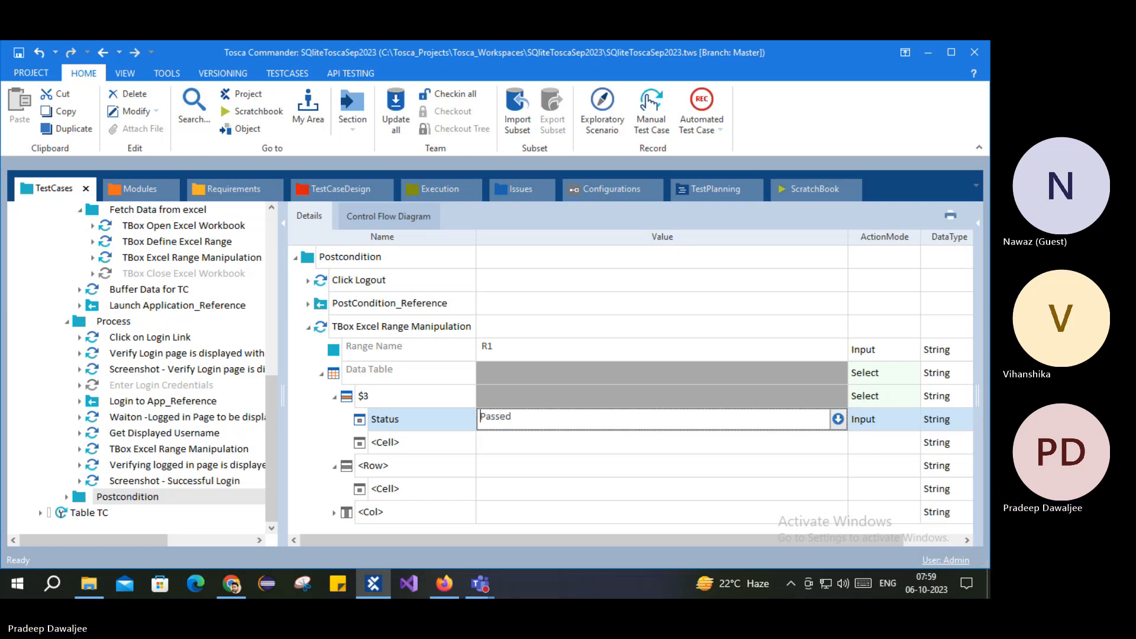
pyautogui.write('TC')
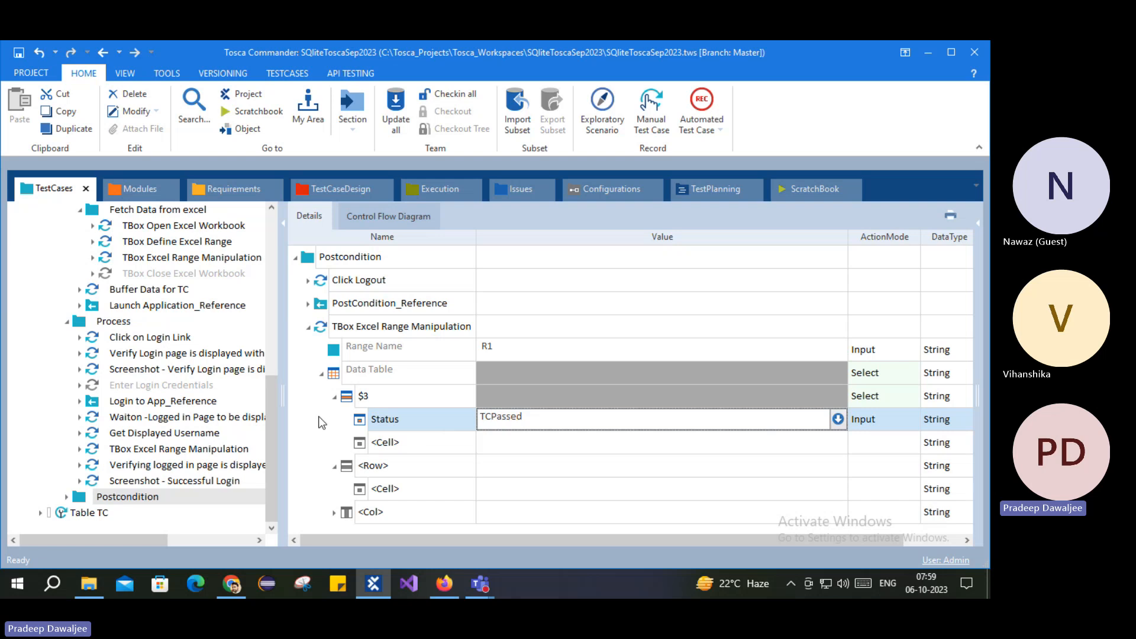
pyautogui.press('Return')
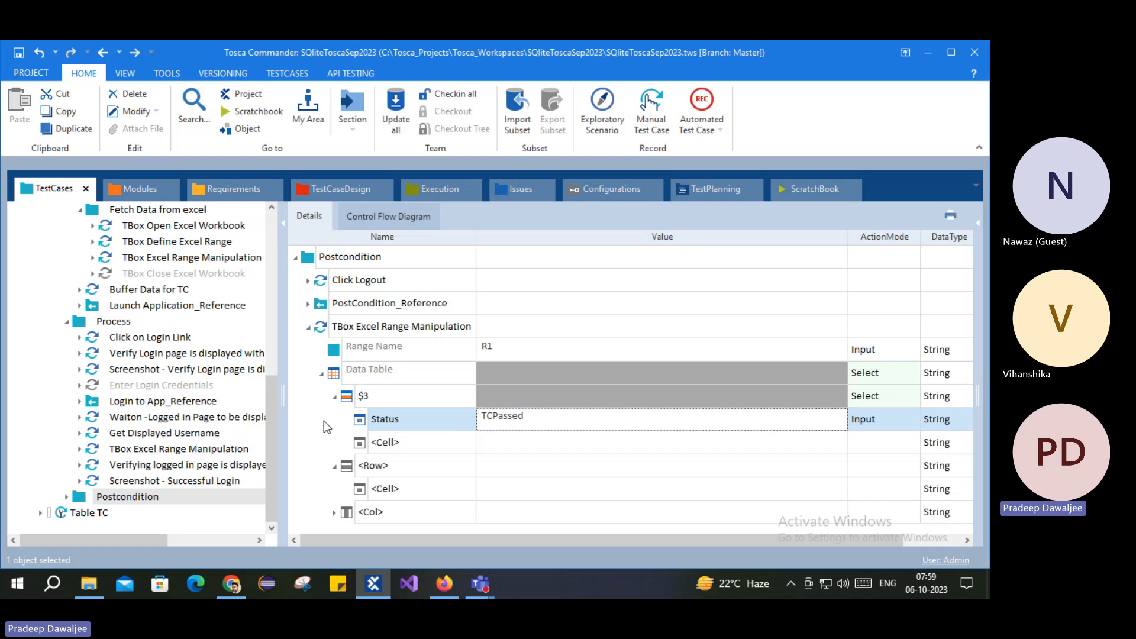
pyautogui.click(359, 326)
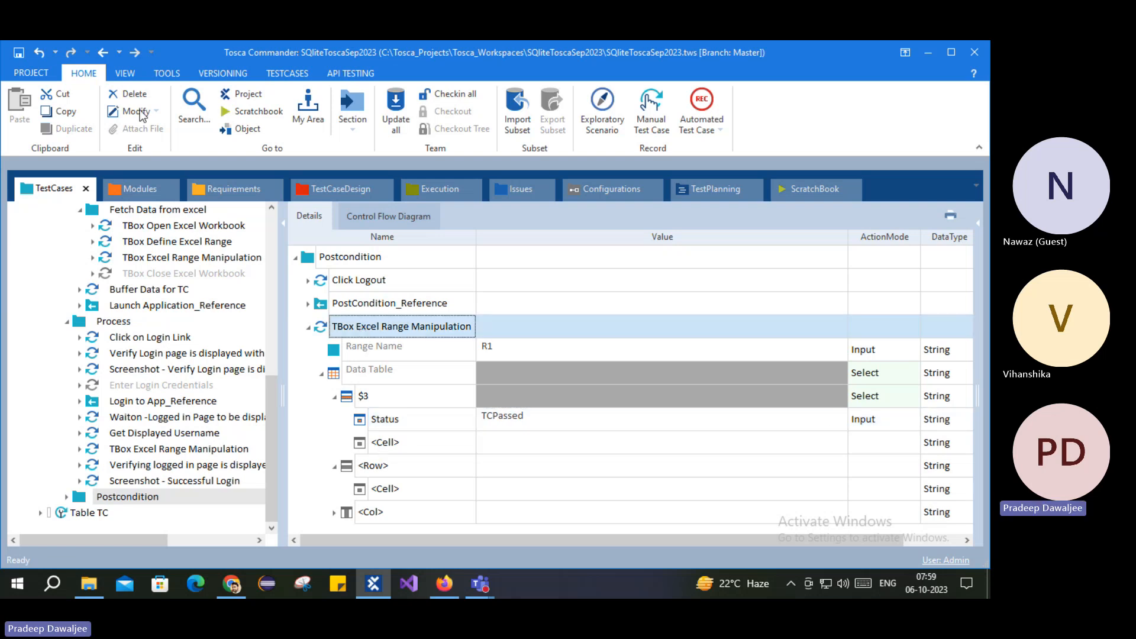
pyautogui.click(22, 57)
# Step: Copy the TBox Close Excel Workbook step and select Postcondition as the paste target
pyautogui.click(308, 329)
pyautogui.click(158, 283)
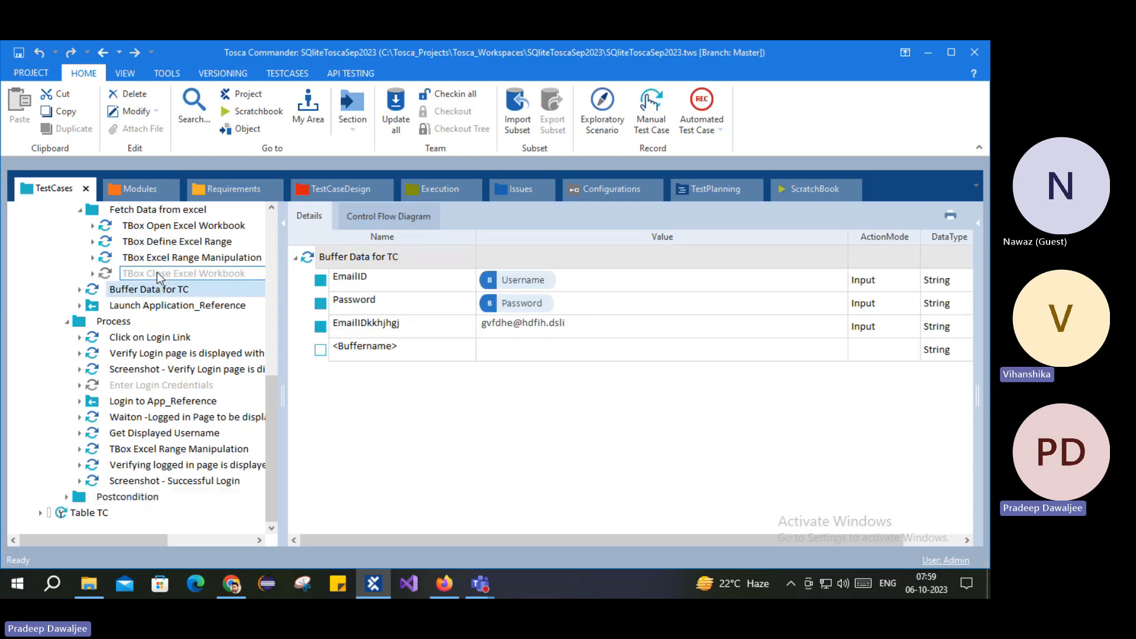
pyautogui.click(157, 272)
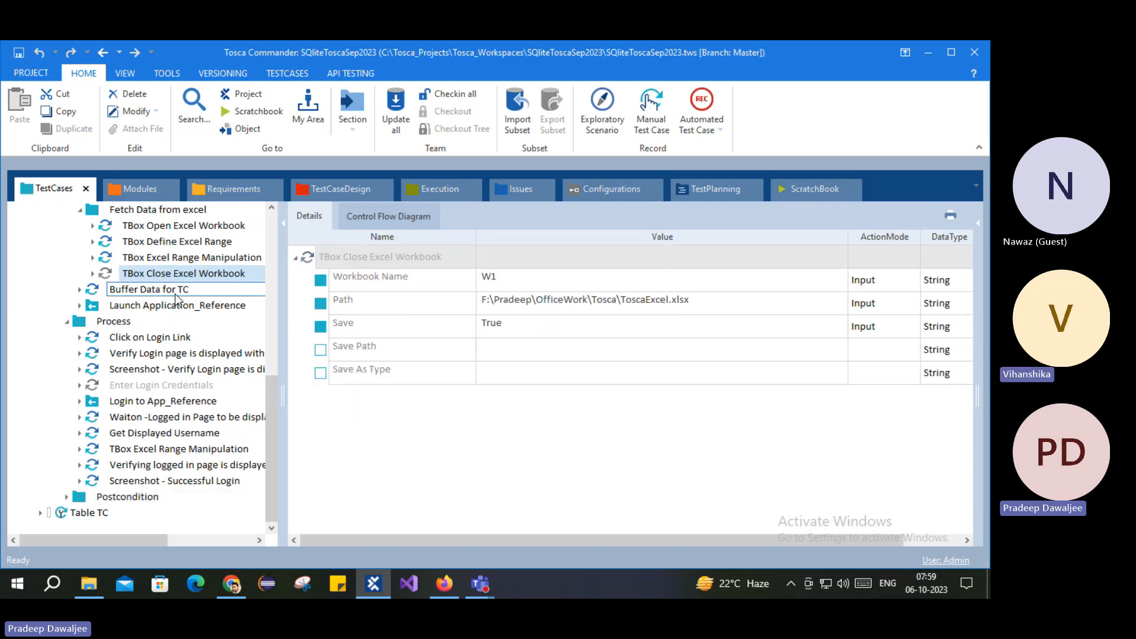
pyautogui.click(127, 496)
pyautogui.click(308, 262)
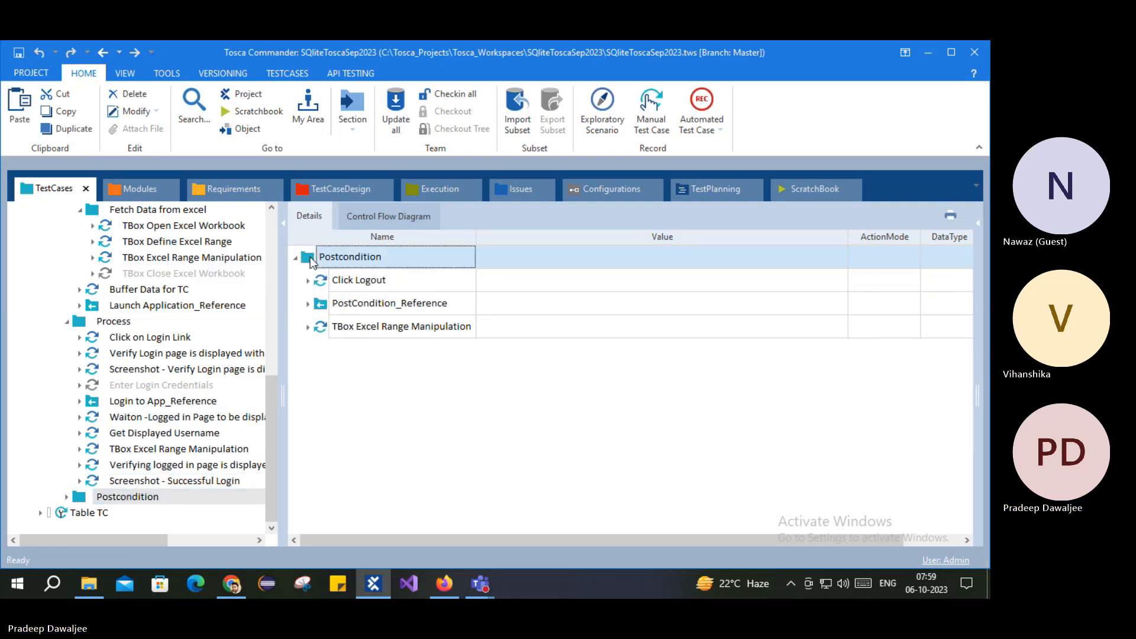
# Step: Paste TBox Close Excel Workbook at the end of Postcondition and enable it
pyautogui.hotkey('ctrl', 'v')
pyautogui.rightClick(318, 350)
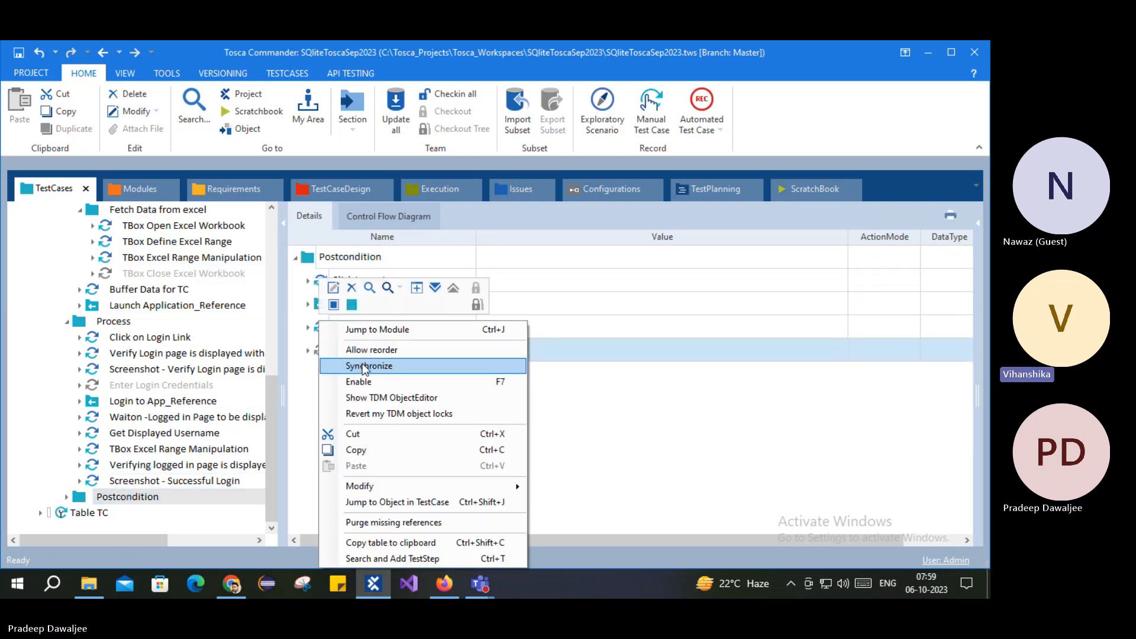
pyautogui.click(362, 383)
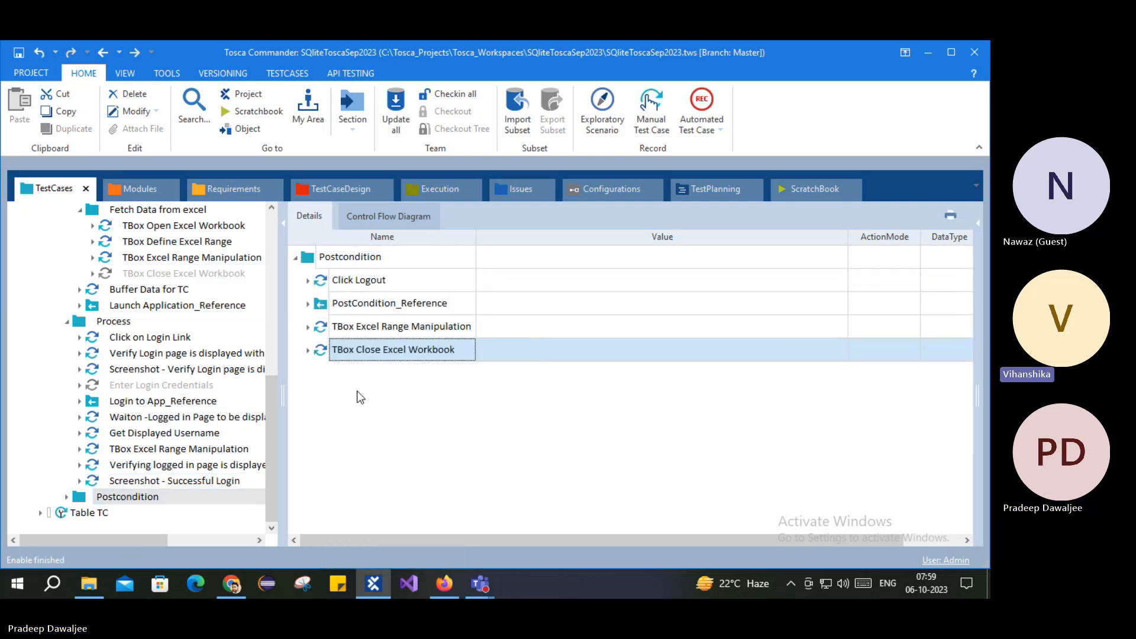
pyautogui.click(307, 351)
pyautogui.click(307, 350)
pyautogui.click(307, 327)
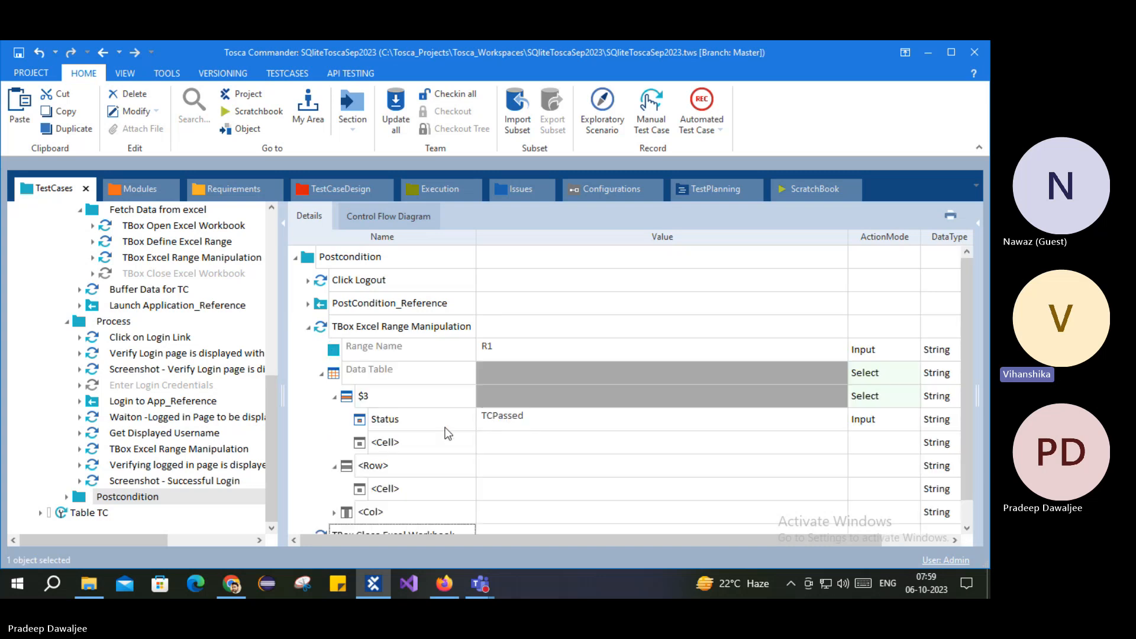
pyautogui.click(307, 327)
pyautogui.scroll(1, 136, 242)
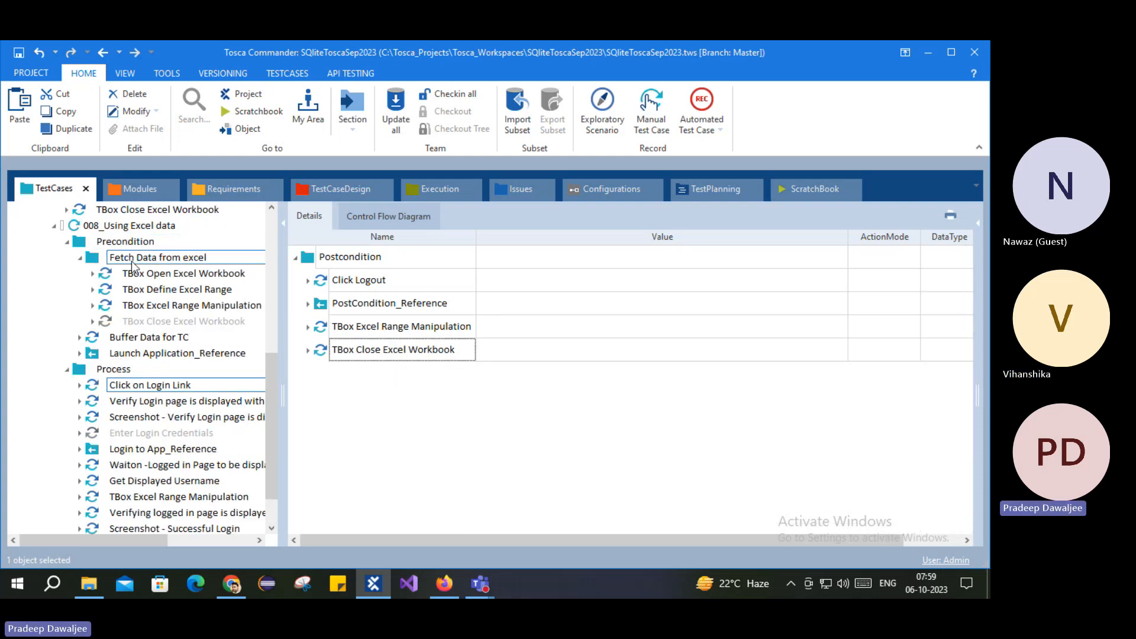
pyautogui.scroll(-1, 135, 243)
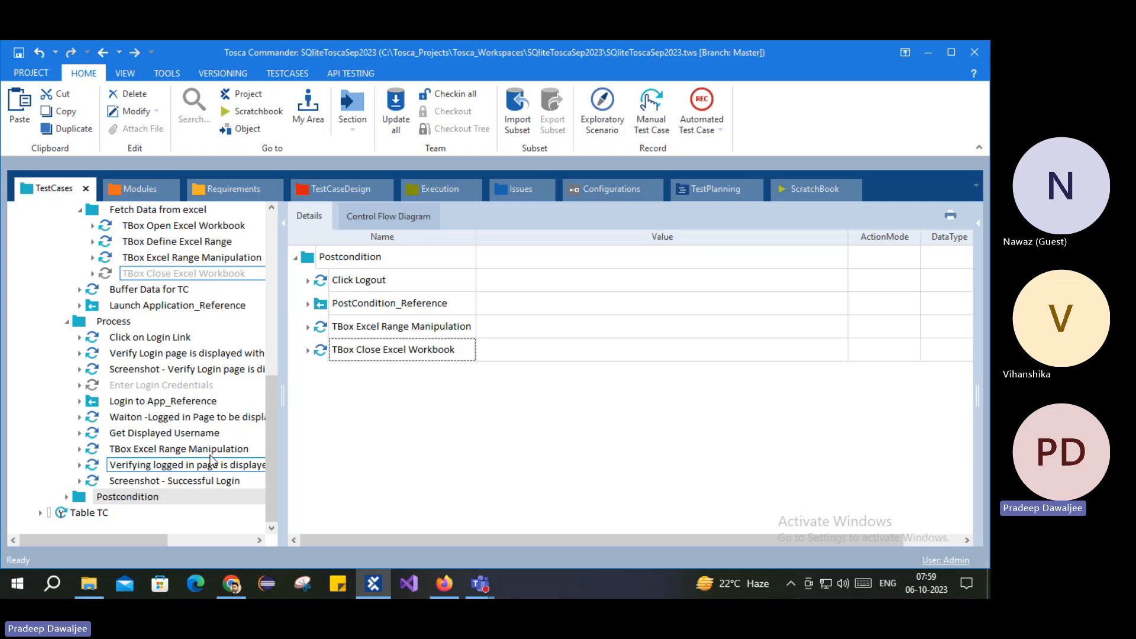
pyautogui.click(329, 327)
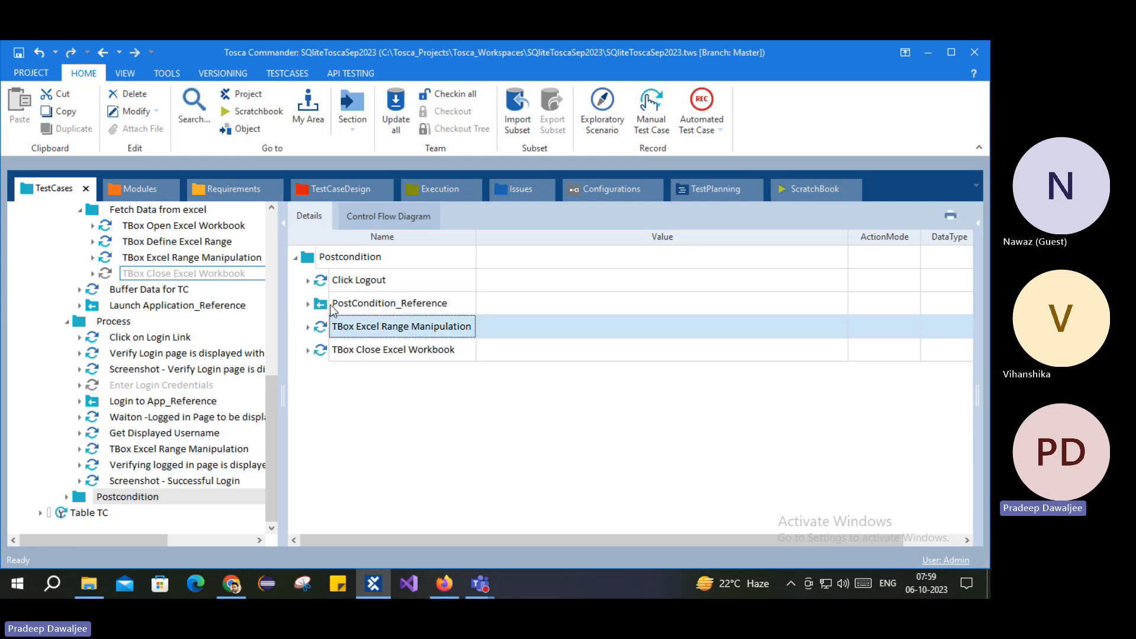
pyautogui.click(146, 340)
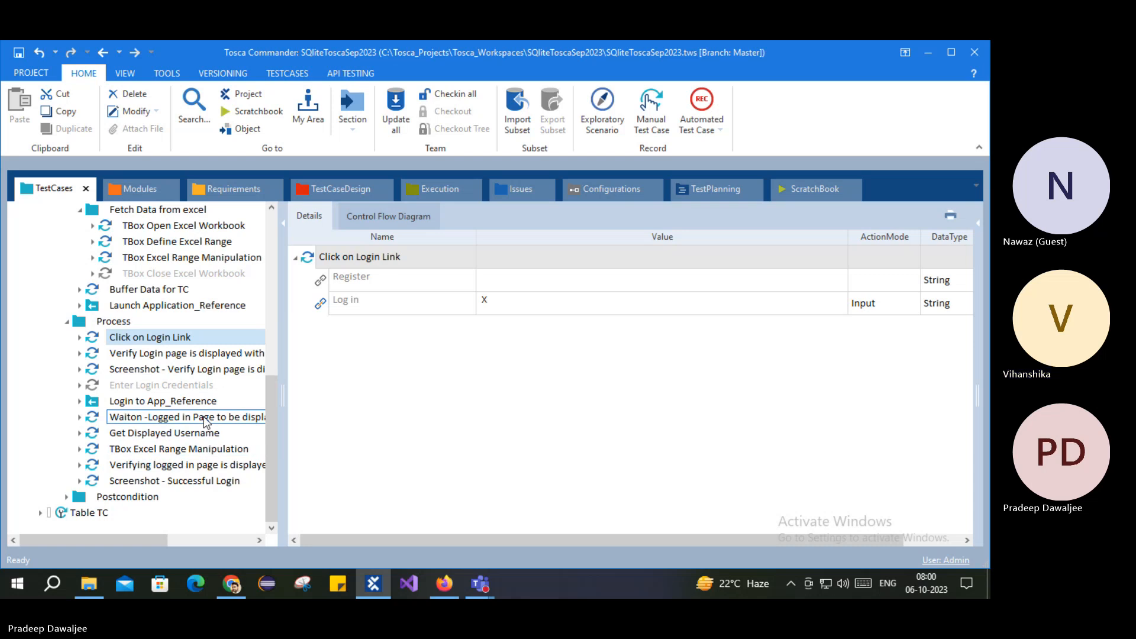
pyautogui.click(120, 355)
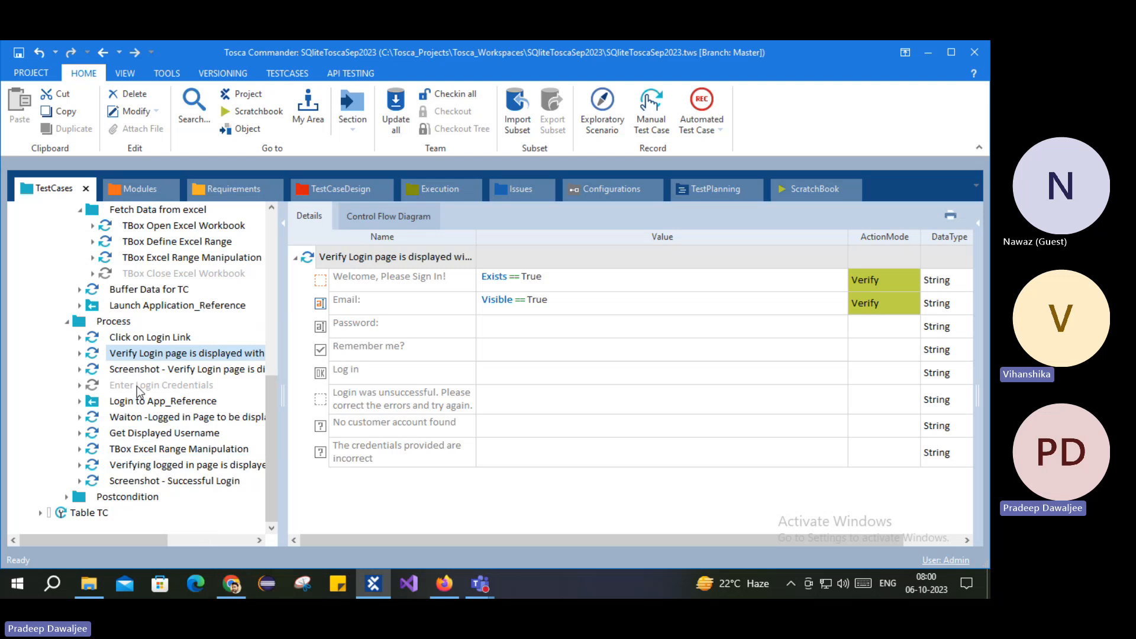
pyautogui.click(130, 340)
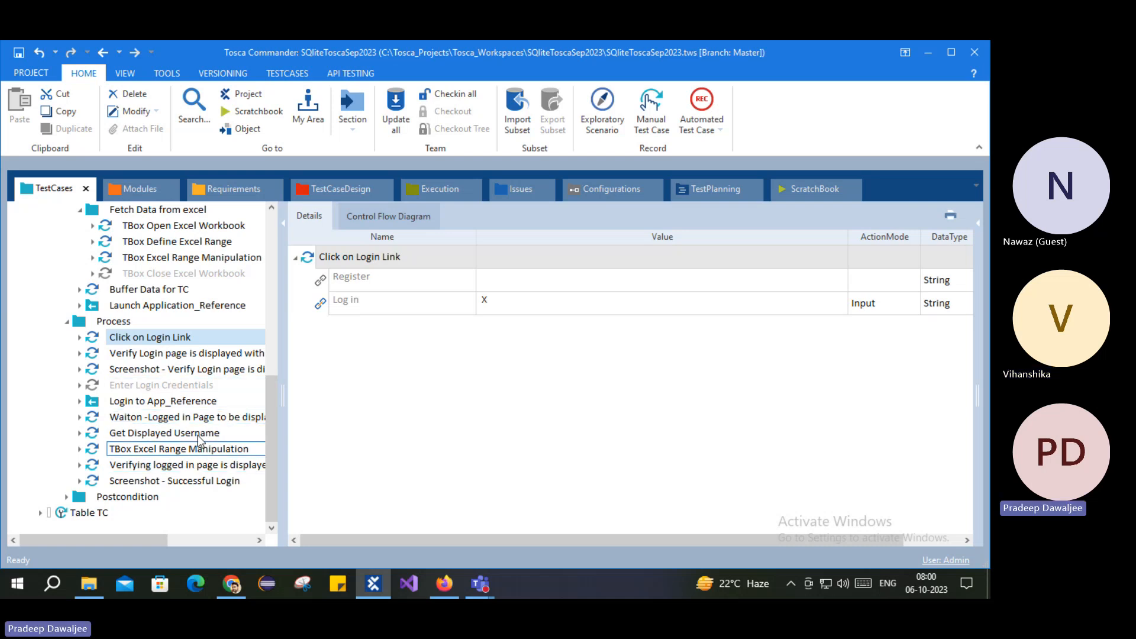
pyautogui.click(127, 497)
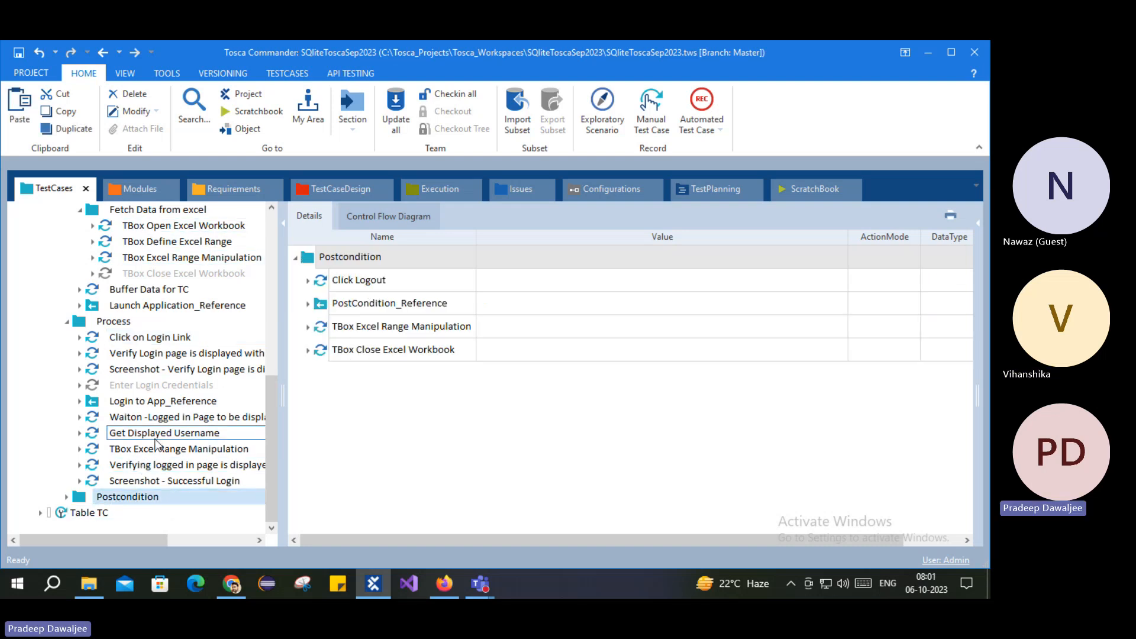
# Step: Review the test case tree, then switch to the Tosca folder in File Explorer
pyautogui.scroll(2, 157, 451)
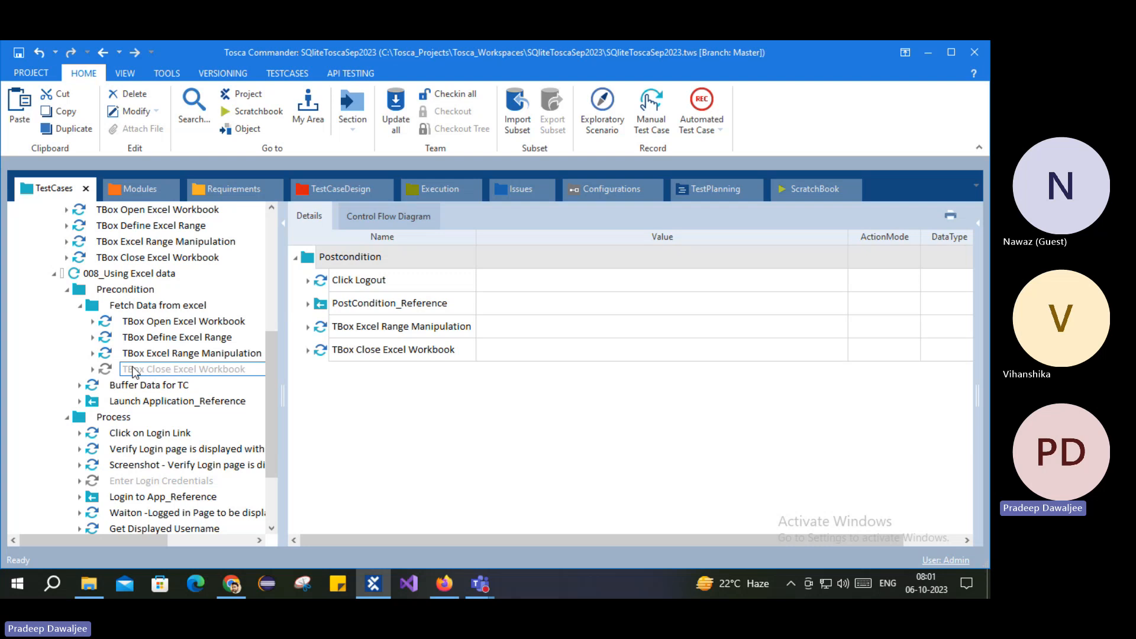
pyautogui.scroll(-2, 147, 305)
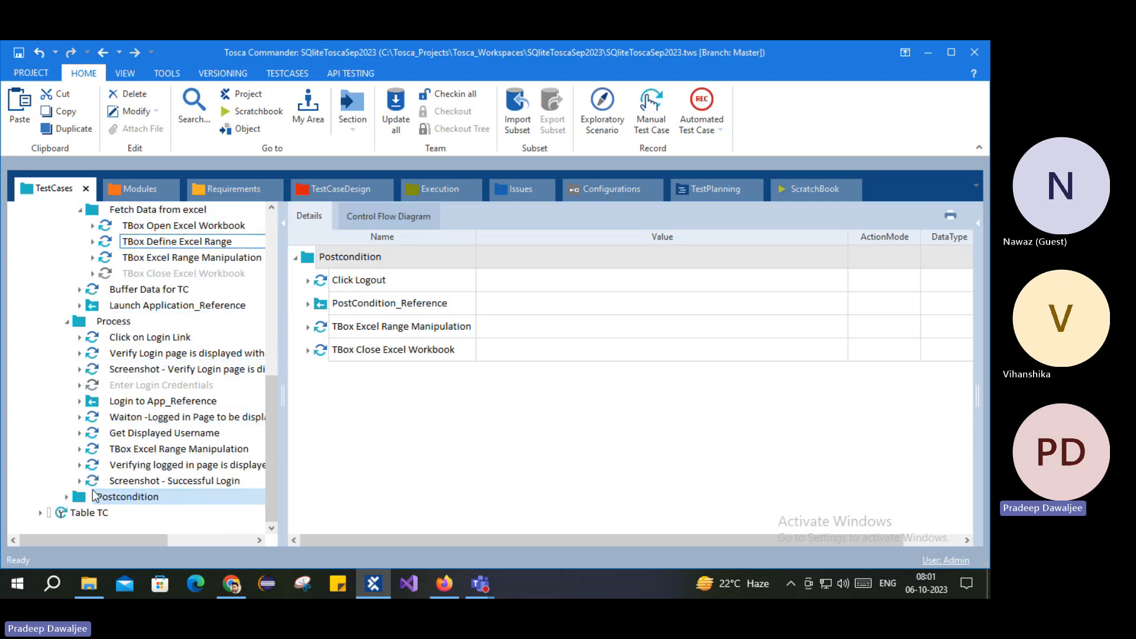
pyautogui.click(353, 329)
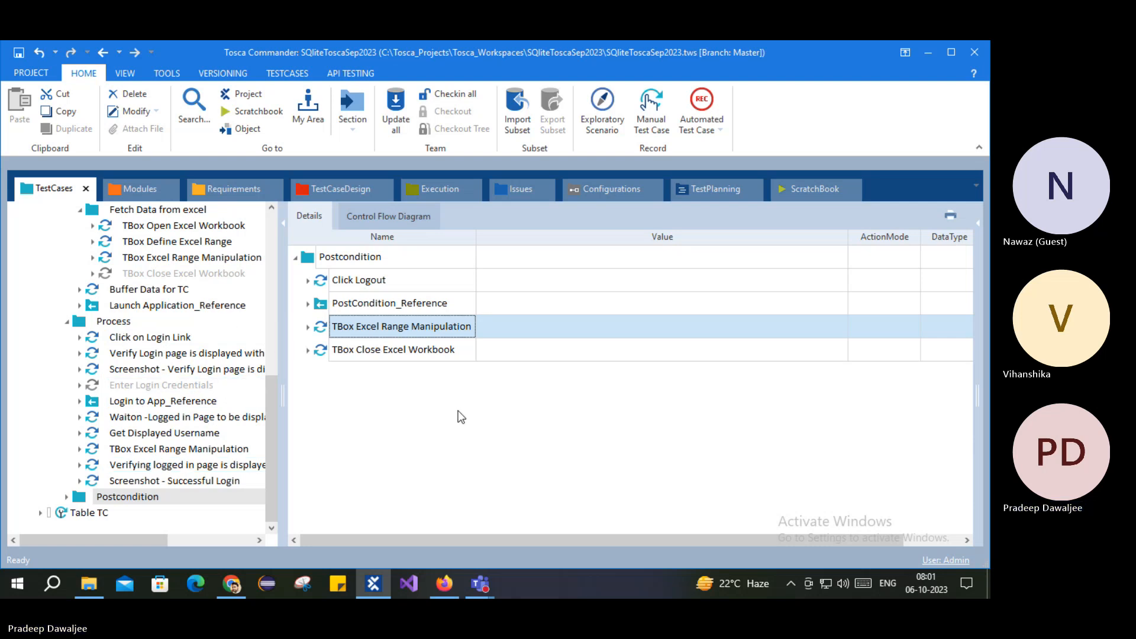
pyautogui.click(152, 400)
pyautogui.scroll(2, 157, 401)
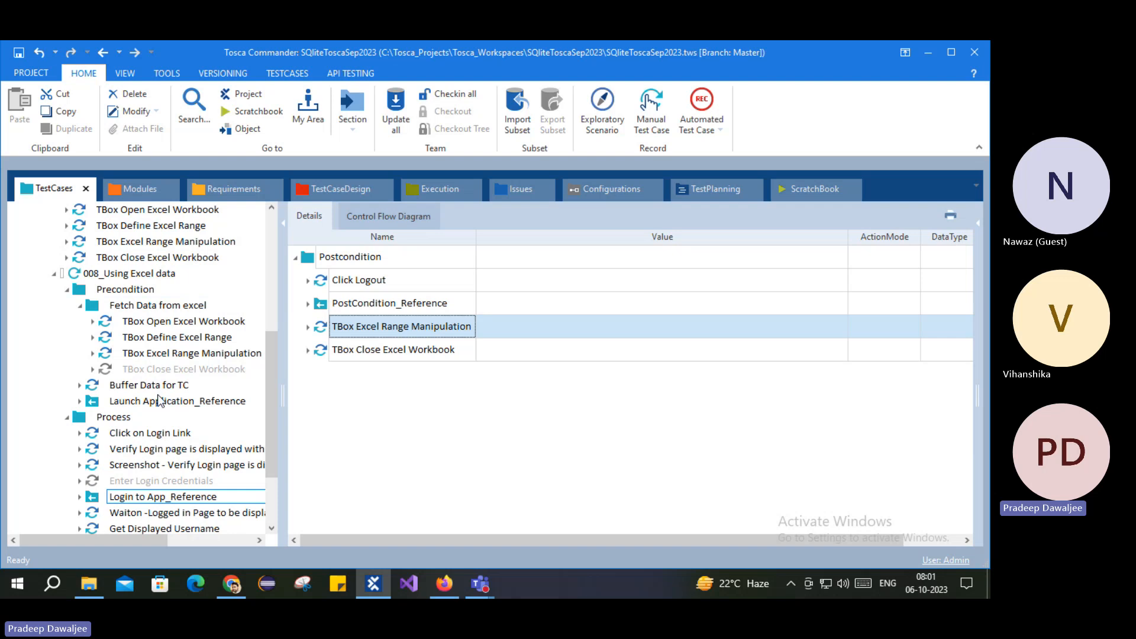
pyautogui.click(198, 382)
pyautogui.scroll(2, 178, 378)
pyautogui.scroll(-2, 111, 378)
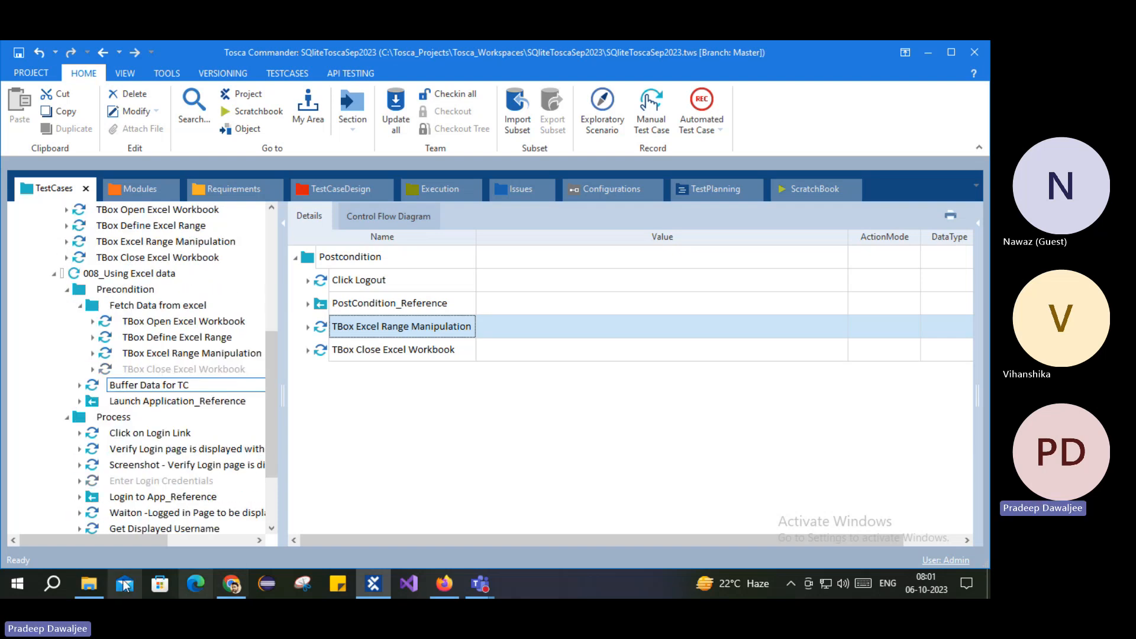
pyautogui.click(89, 584)
# Step: Open ToscaExcel, delete the stray 'wsrewe' after .com in cell A4, and close Excel
pyautogui.doubleClick(549, 260)
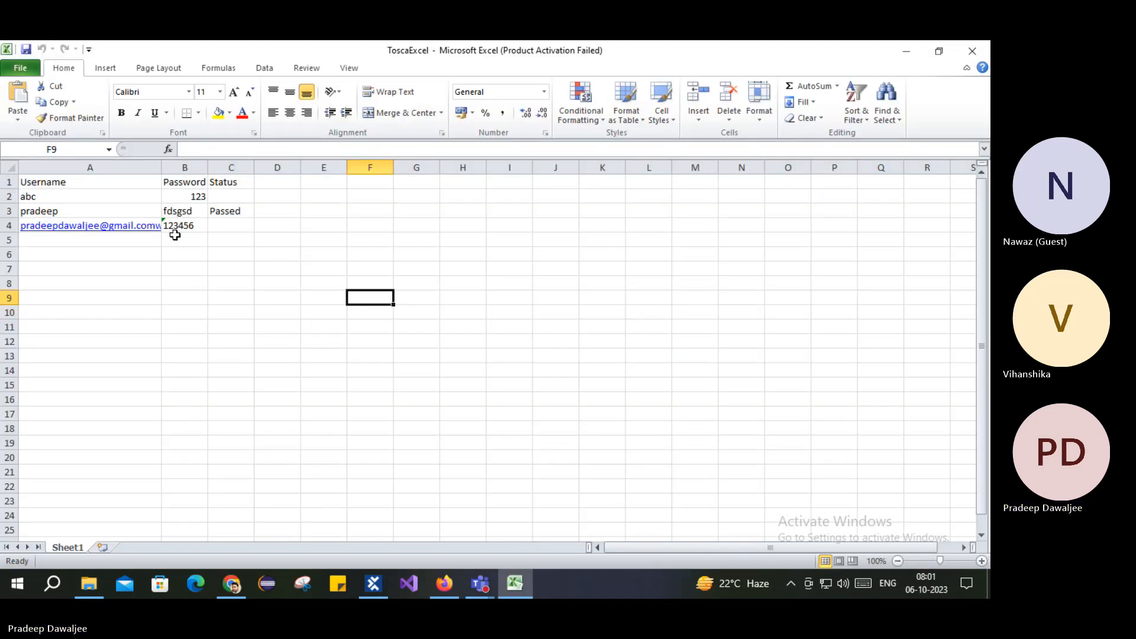
pyautogui.click(181, 226)
pyautogui.press('Left')
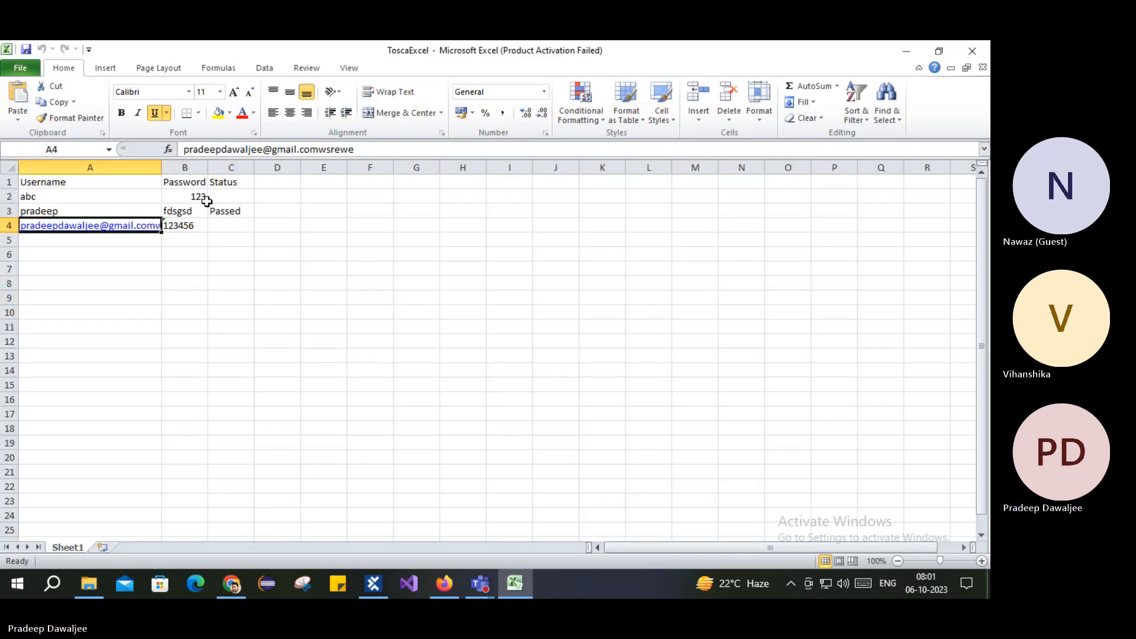
pyautogui.click(642, 449)
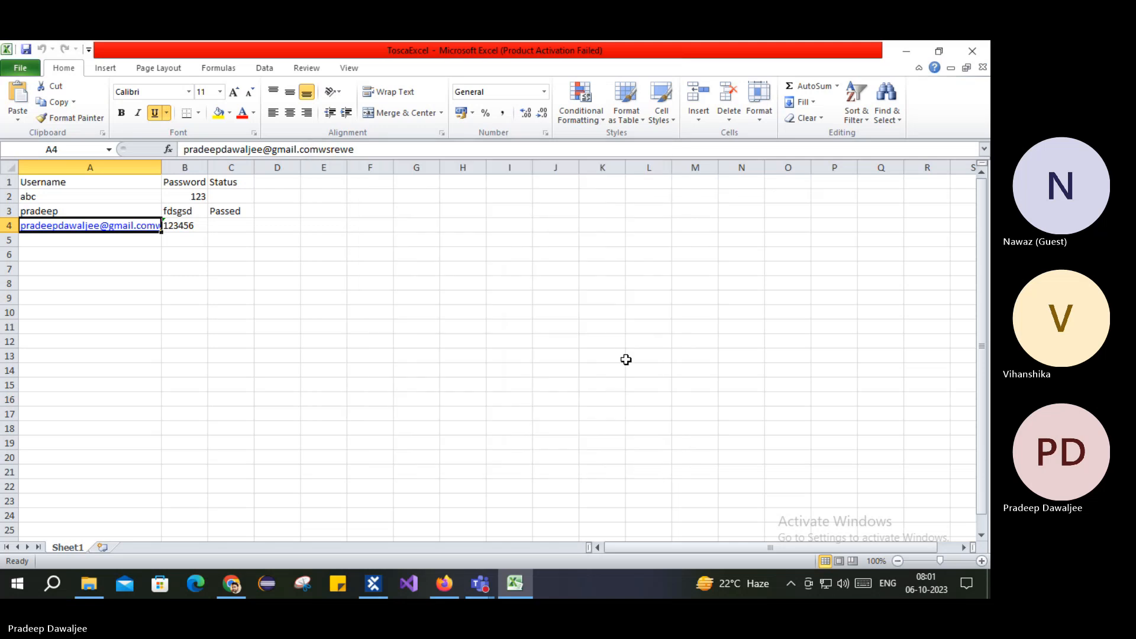
pyautogui.moveTo(321, 148); pyautogui.dragTo(424, 147)
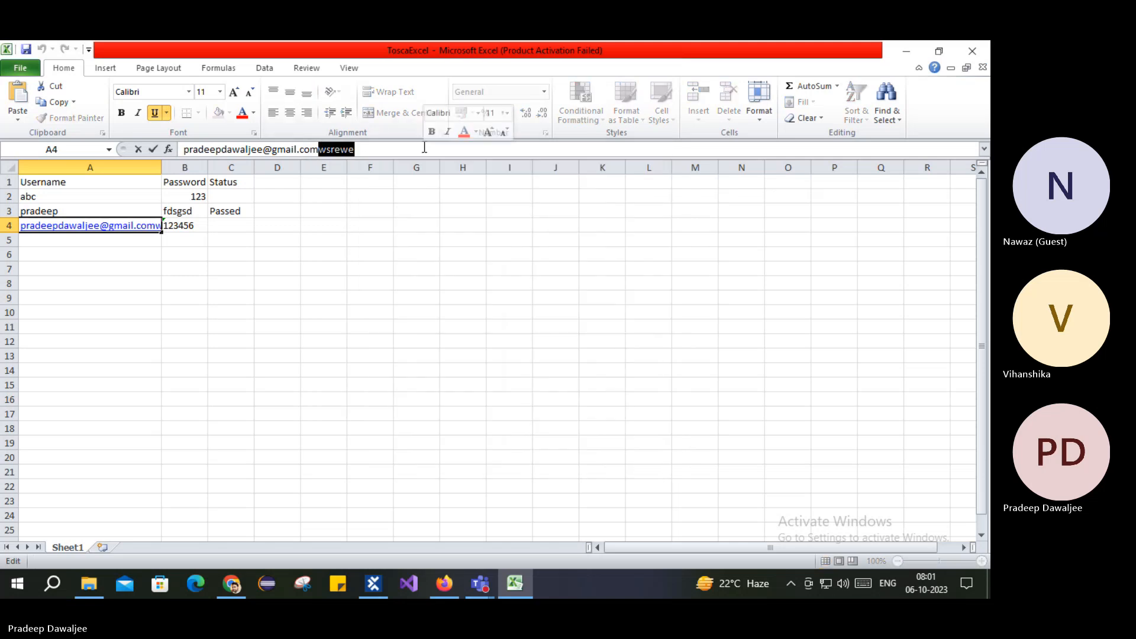
pyautogui.press('BackSpace')
pyautogui.press('Return')
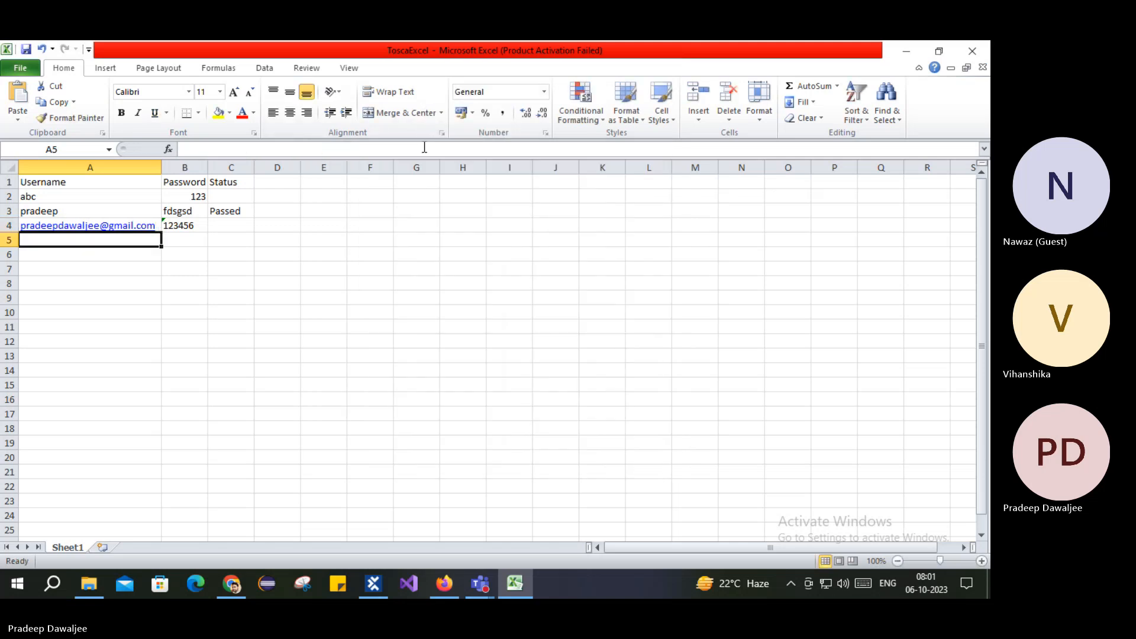
pyautogui.click(340, 253)
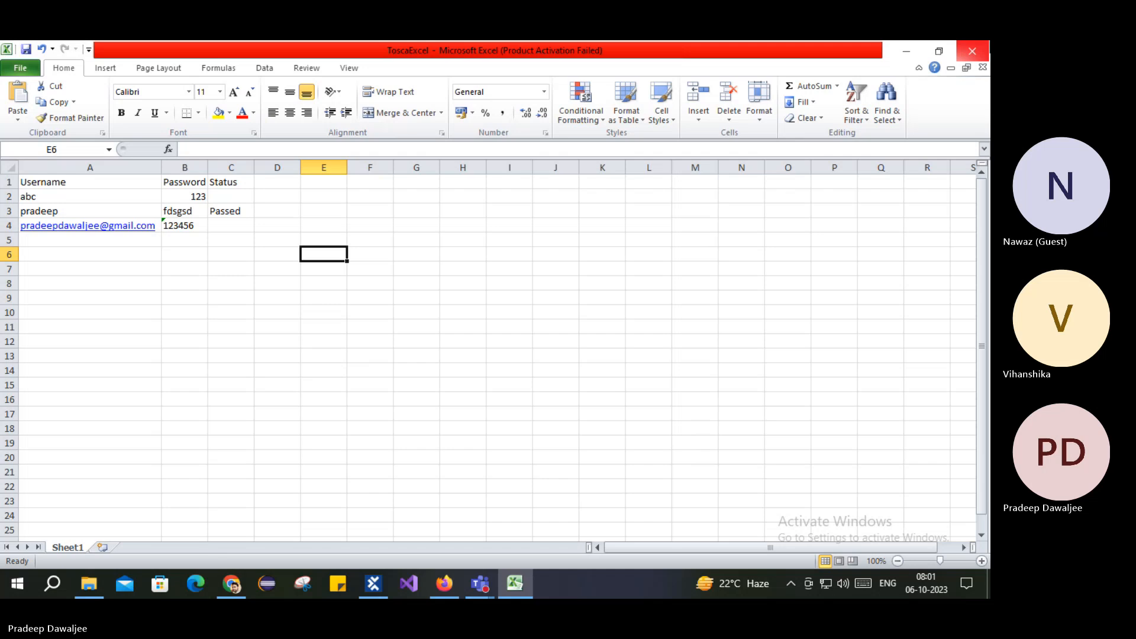
pyautogui.click(972, 51)
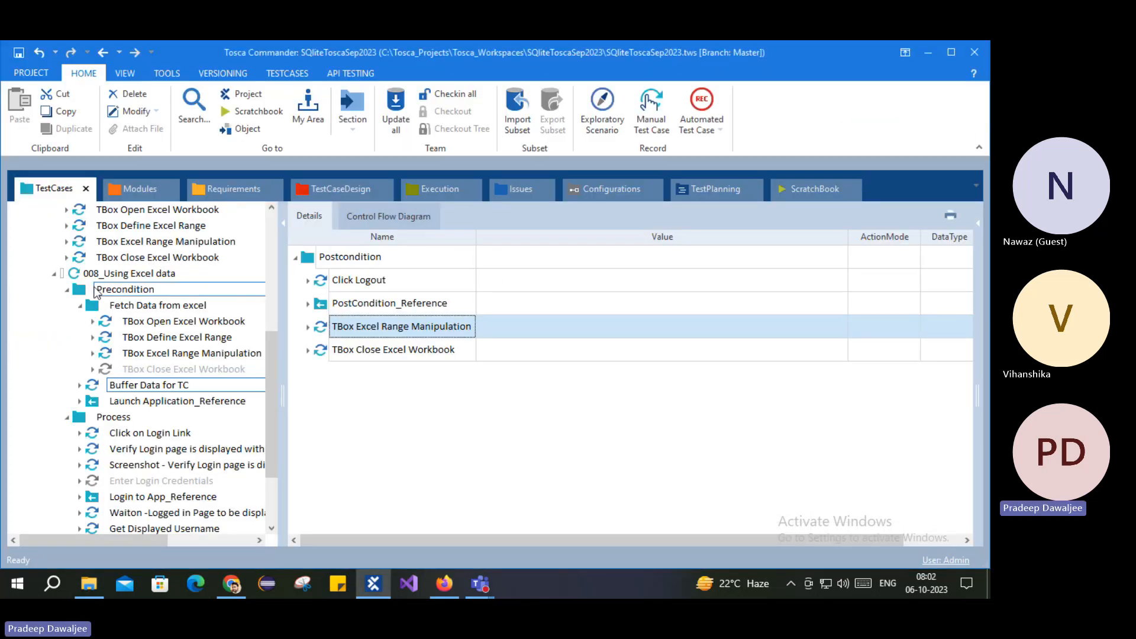
# Step: Launch the 008_Using Excel data test case with Run in ScratchBook
pyautogui.rightClick(94, 273)
pyautogui.click(171, 305)
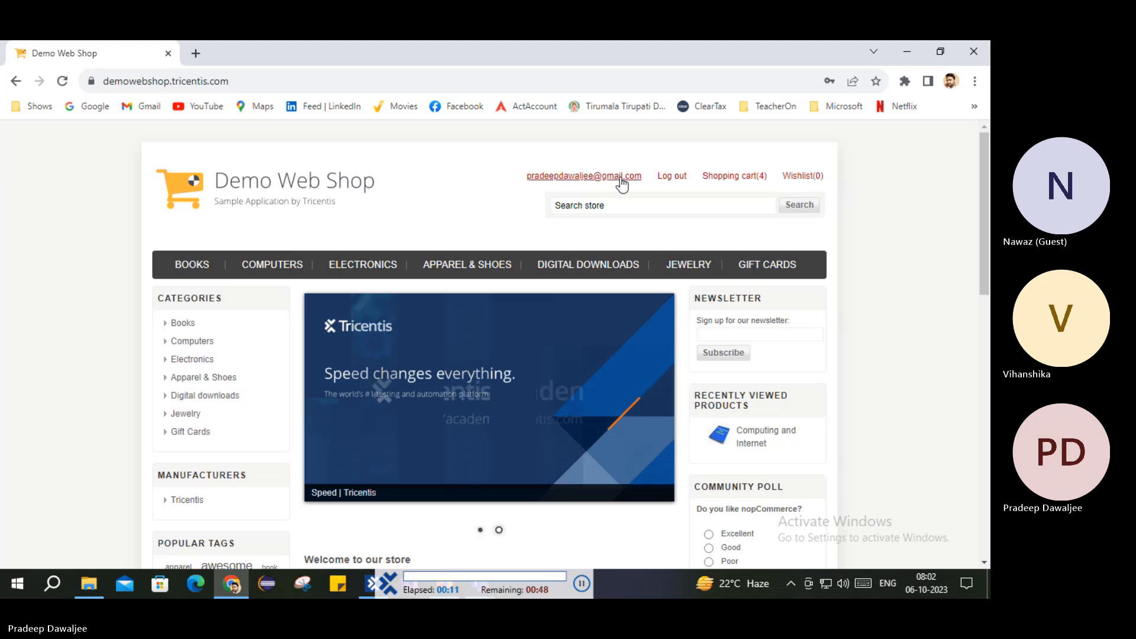
# Step: Log out of the Demo Web Shop account
pyautogui.click(669, 181)
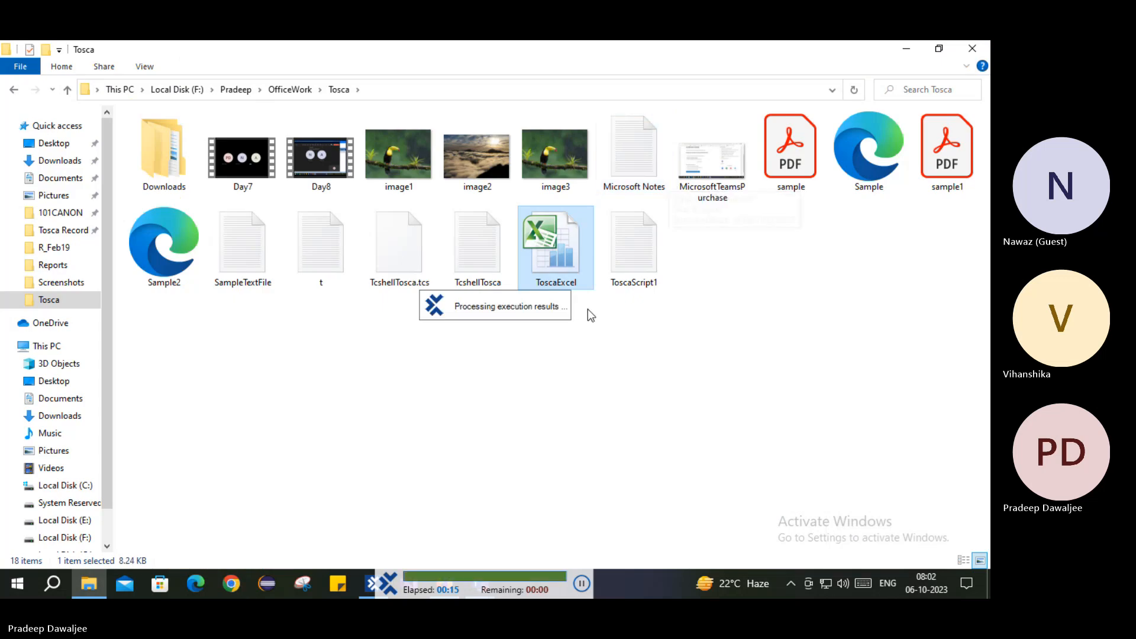
# Step: Open the ToscaExcel workbook and inspect TCPassed in C4 and the written username in F5
pyautogui.doubleClick(558, 256)
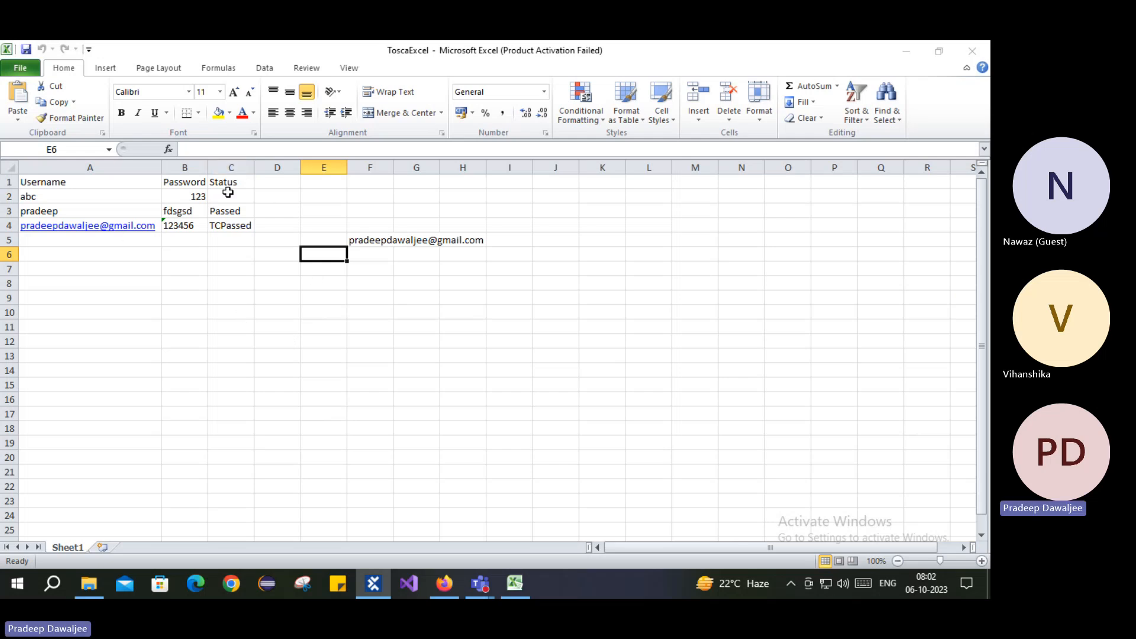
pyautogui.click(642, 449)
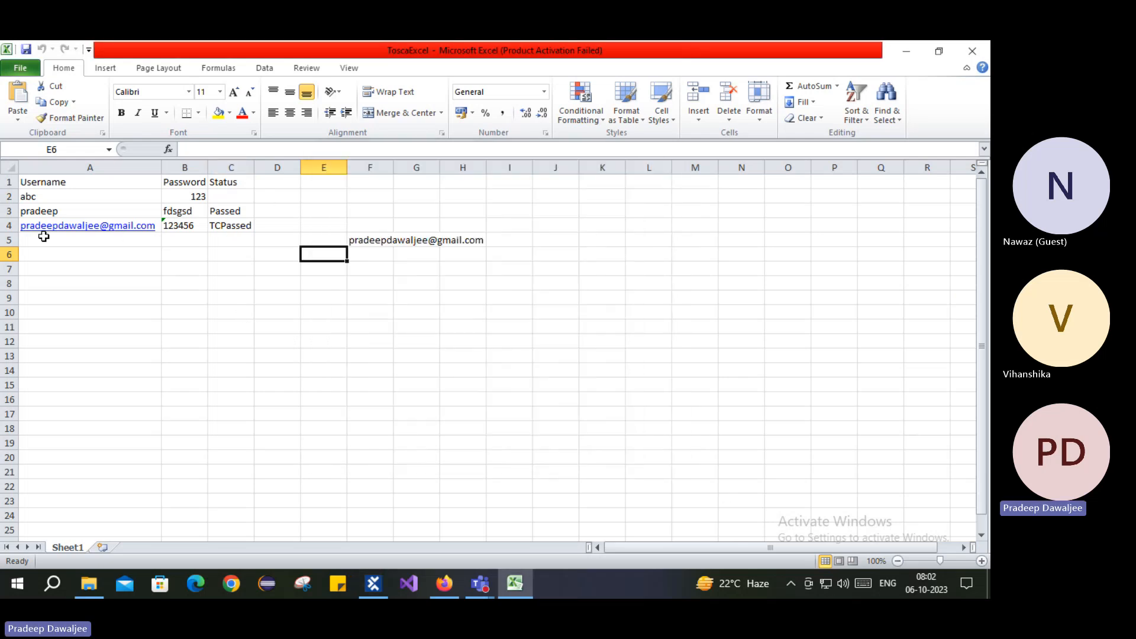
pyautogui.click(5, 225)
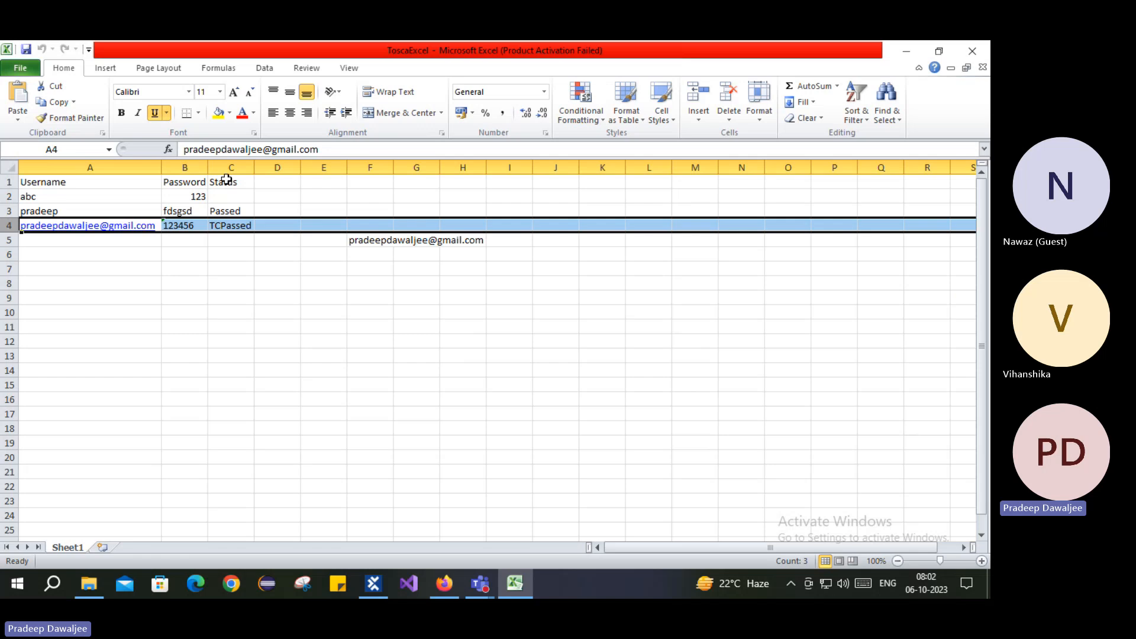
pyautogui.click(228, 181)
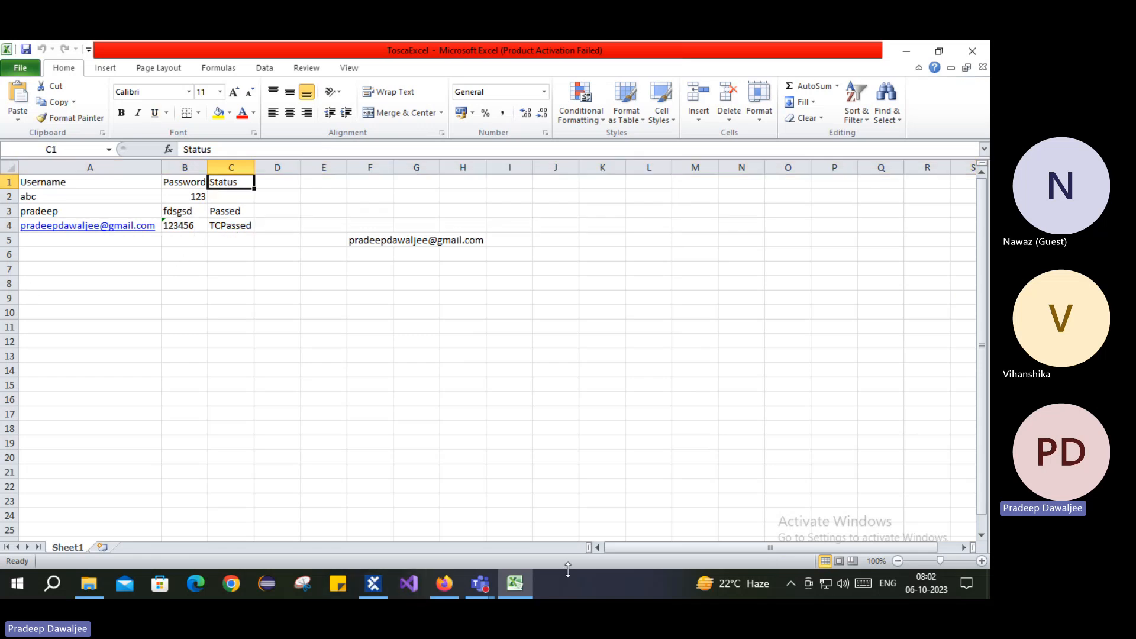
pyautogui.click(237, 227)
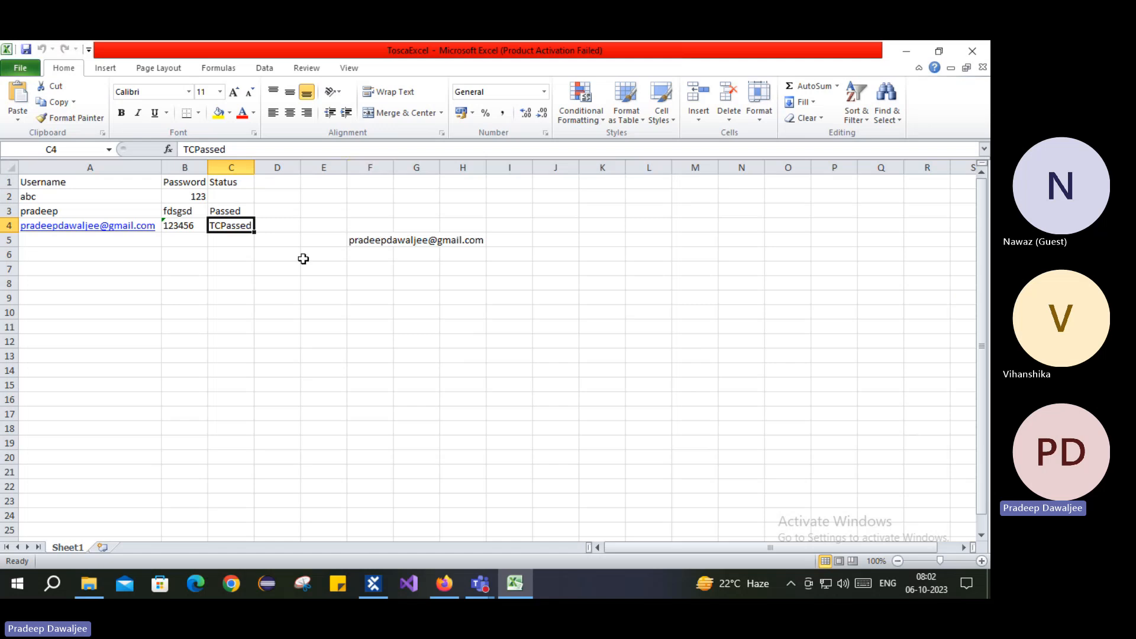
pyautogui.click(364, 241)
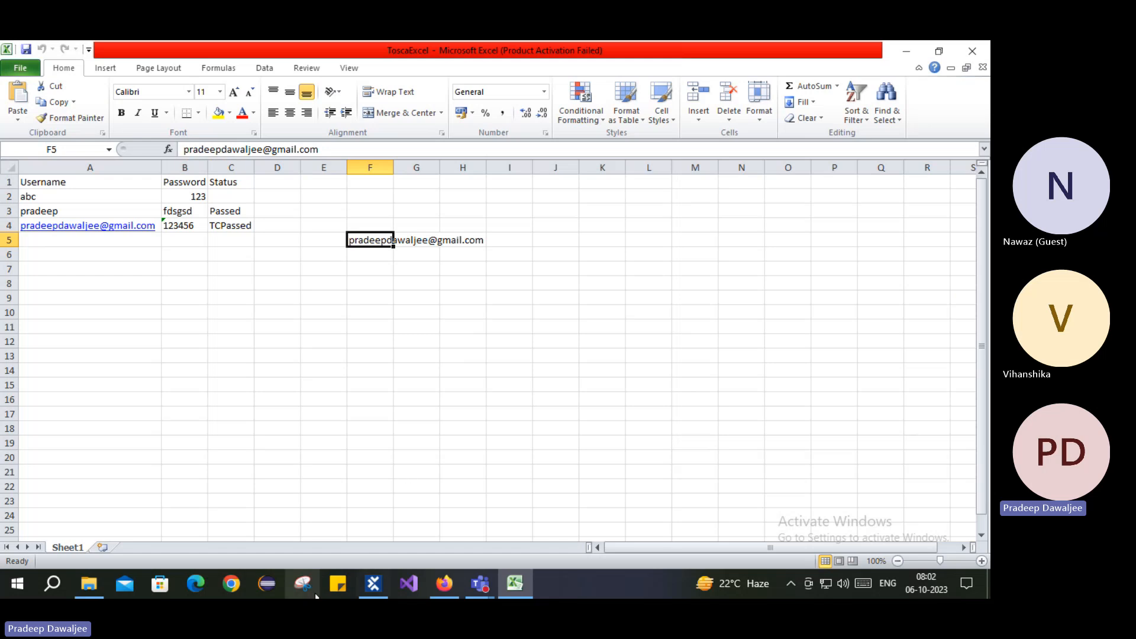
pyautogui.click(374, 584)
pyautogui.scroll(-3, 304, 452)
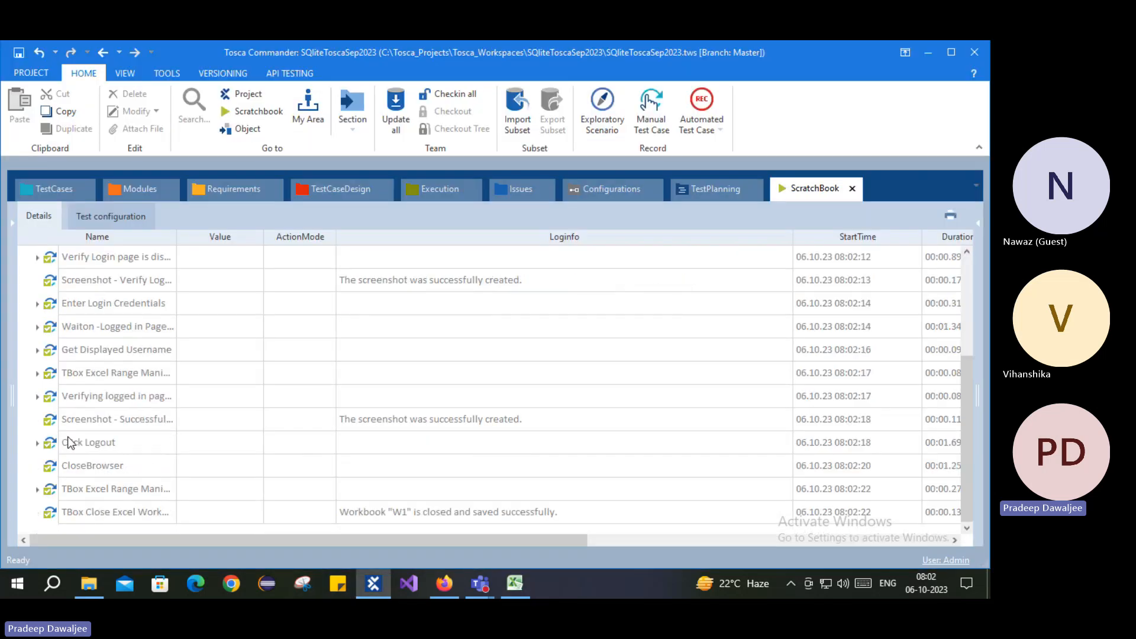
pyautogui.click(515, 584)
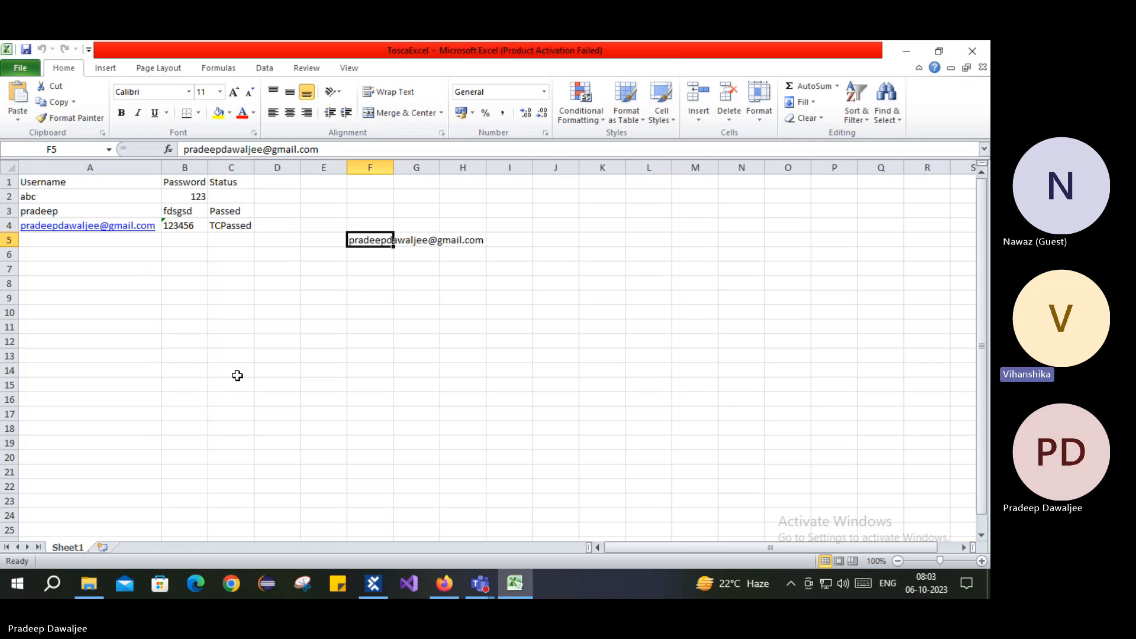
# Step: Move to cell C8 in Excel, then return to Tosca Commander
pyautogui.click(219, 281)
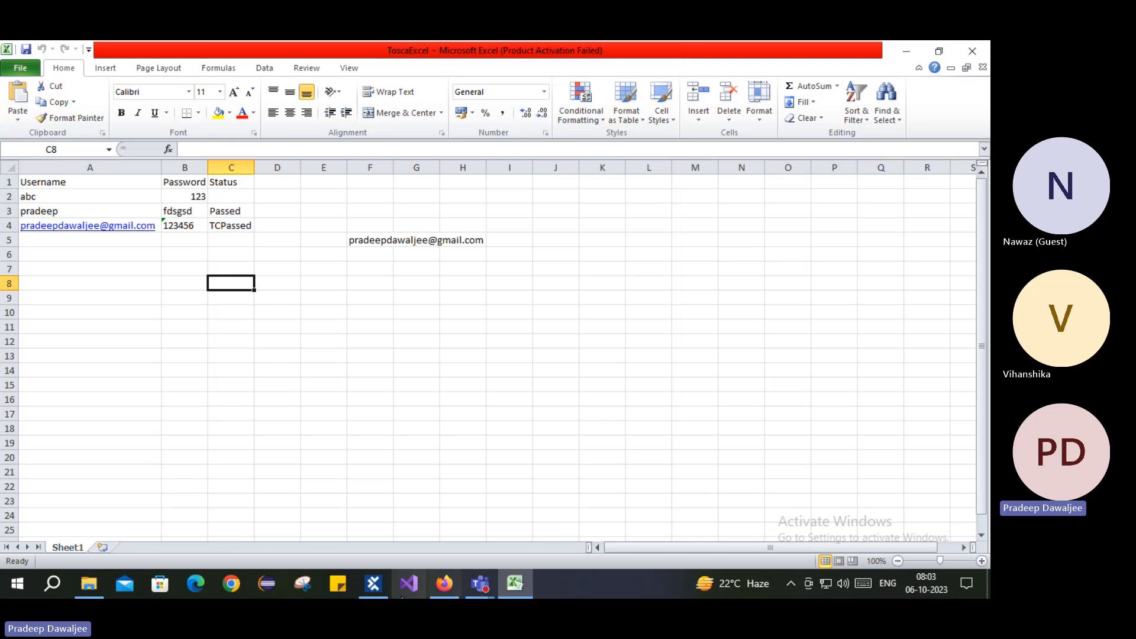
pyautogui.click(376, 586)
# Step: Review the 008_Using Excel data test steps with the Fetch Data from excel folder collapsed
pyautogui.click(56, 186)
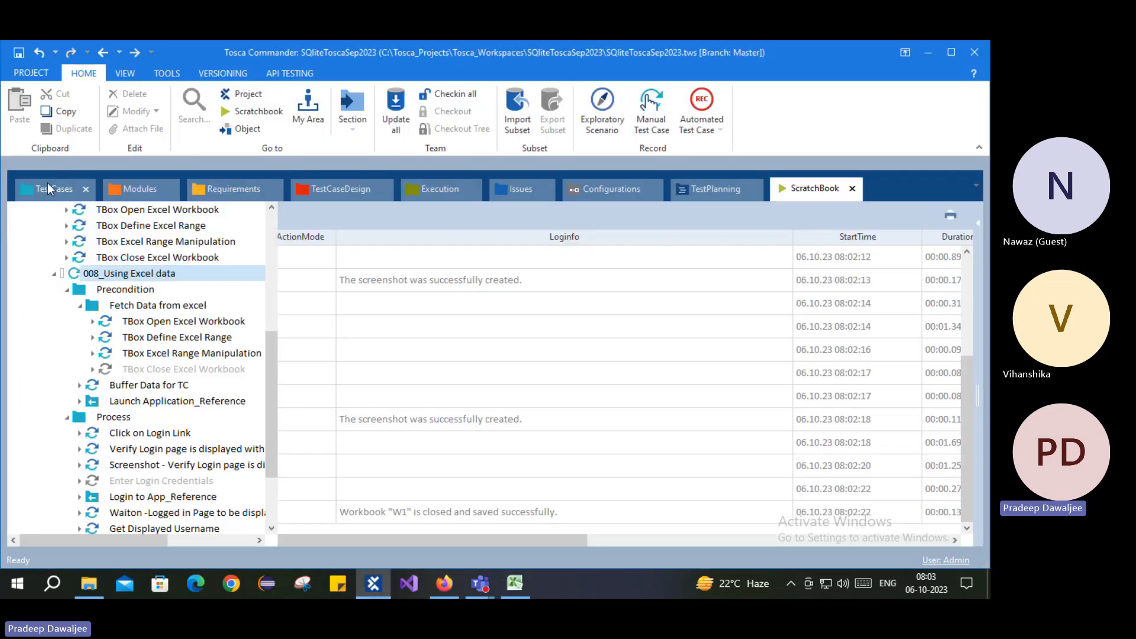
pyautogui.click(79, 305)
pyautogui.click(145, 451)
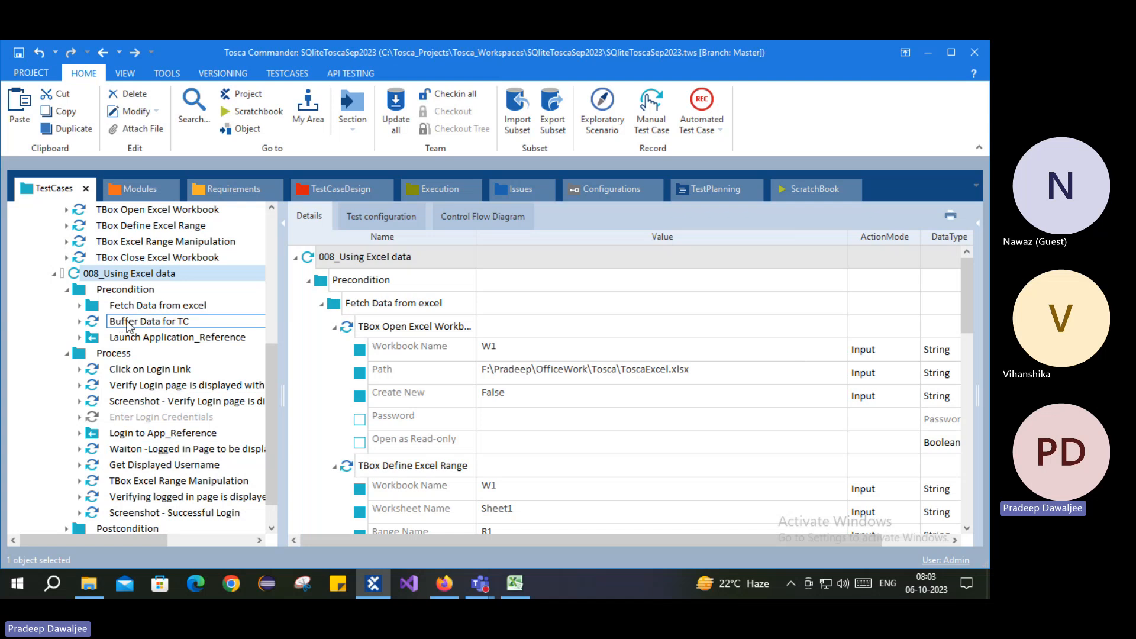
pyautogui.scroll(-1, 145, 480)
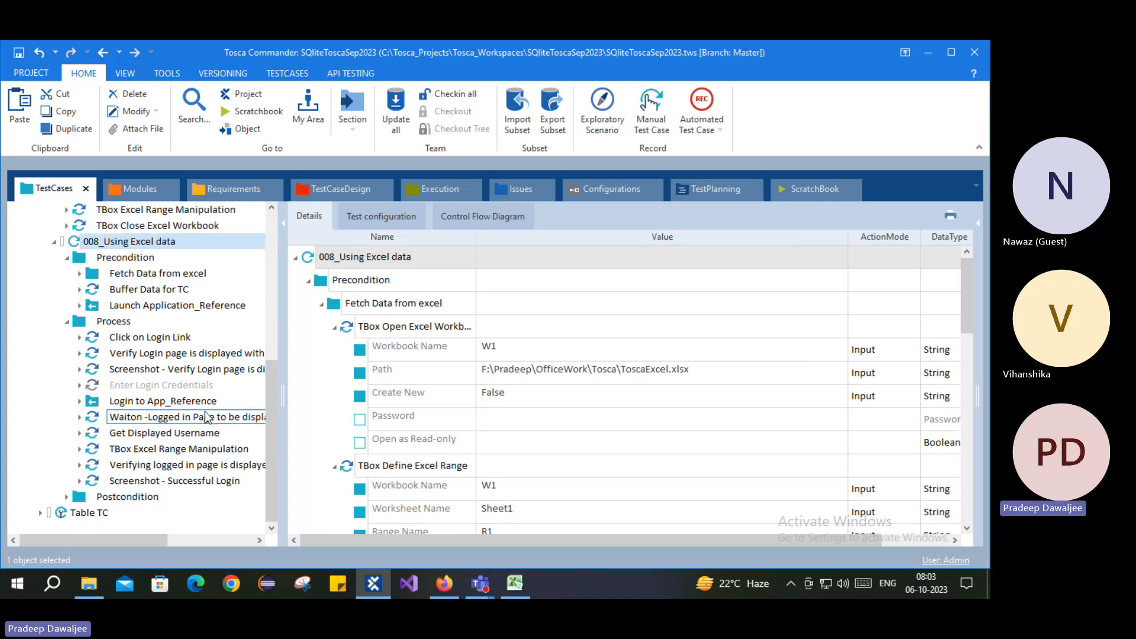
pyautogui.scroll(-2, 416, 403)
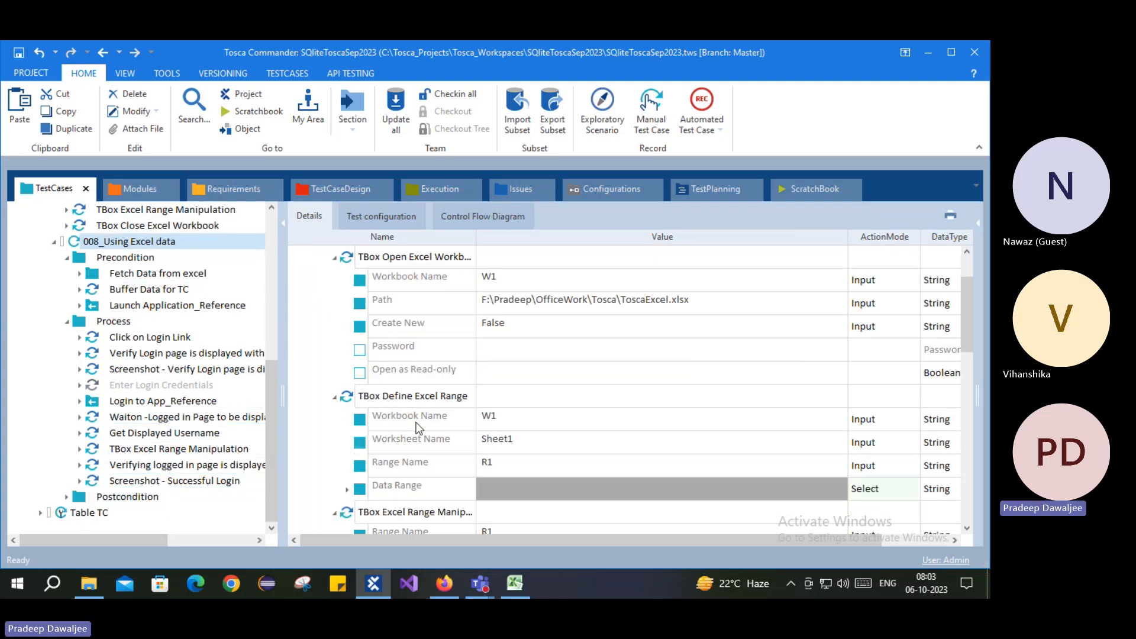
pyautogui.scroll(-6, 414, 396)
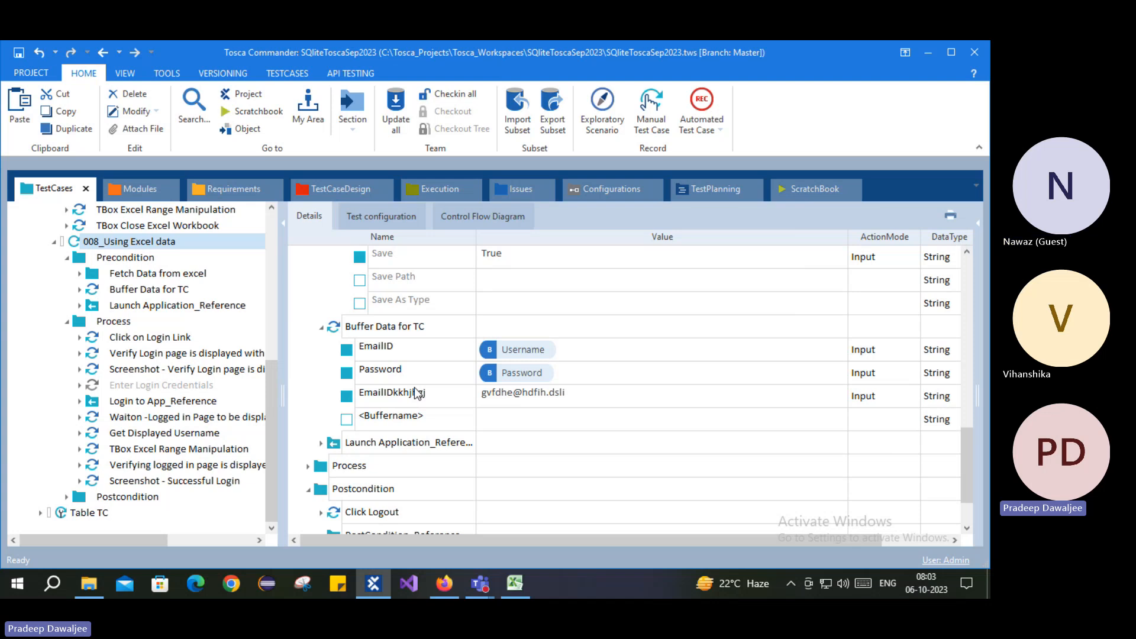
pyautogui.scroll(3, 177, 396)
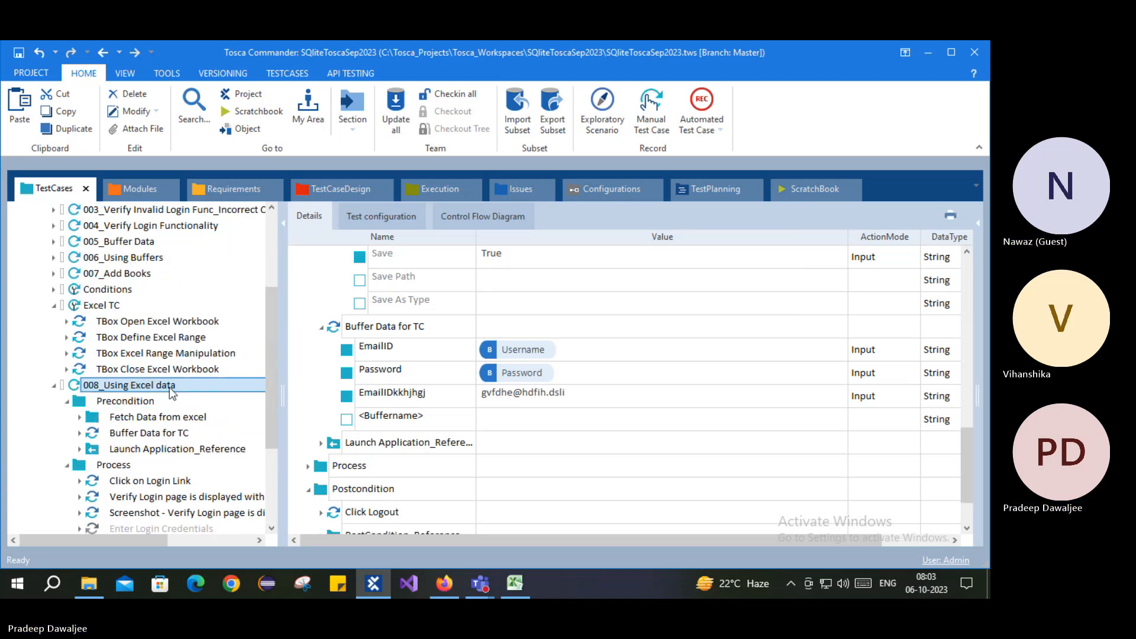
# Step: Save the project, then stop screen sharing in the Teams meeting
pyautogui.click(25, 49)
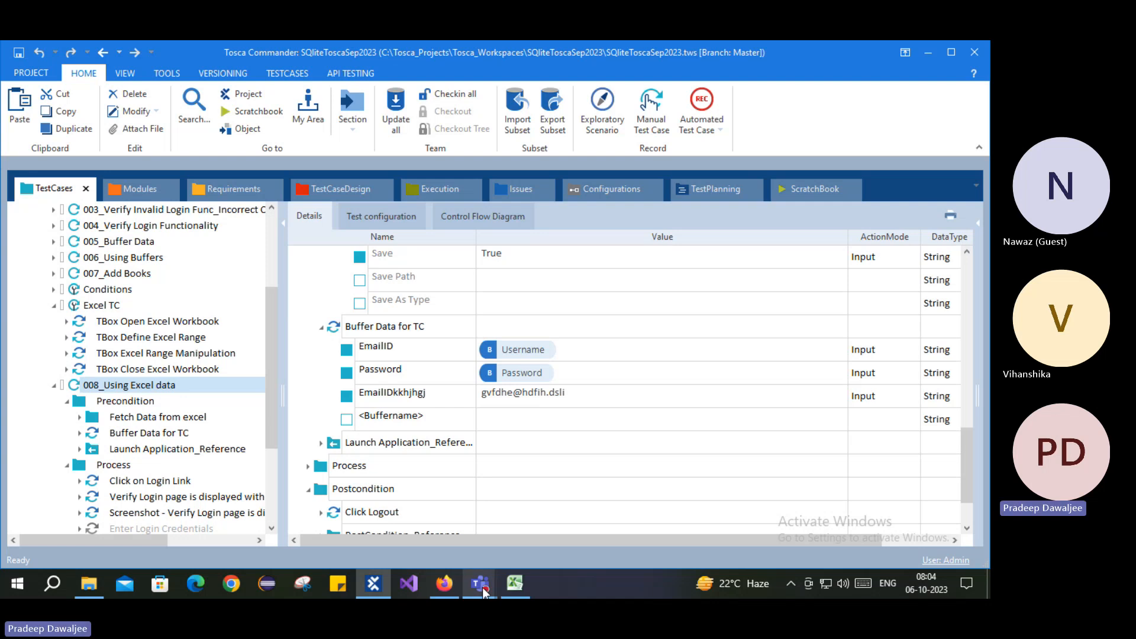
pyautogui.click(559, 462)
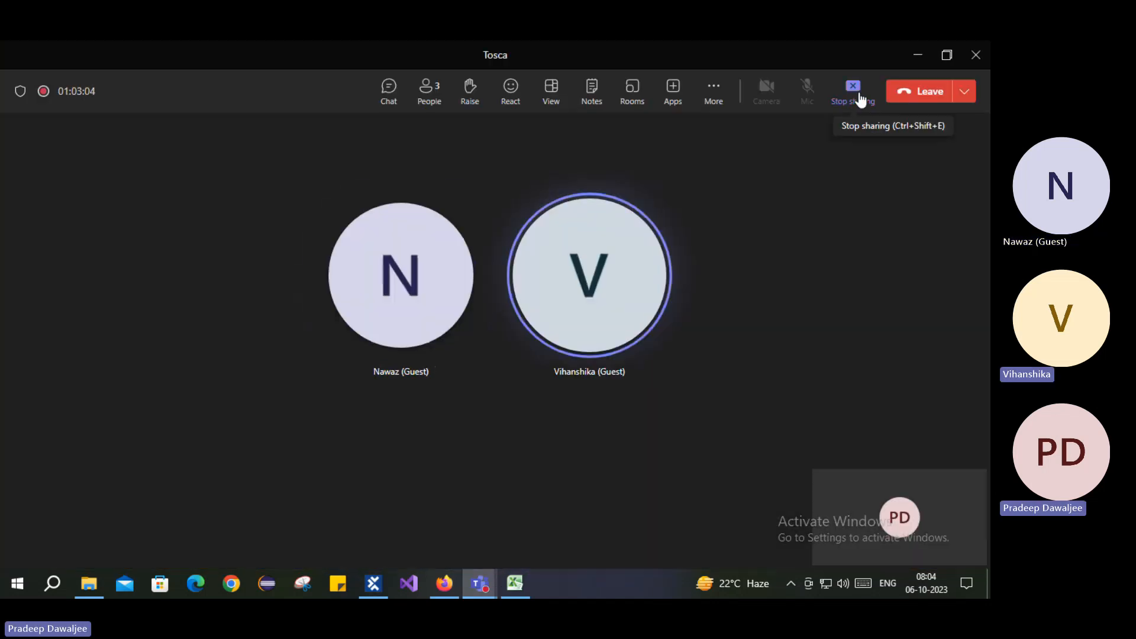
pyautogui.click(855, 95)
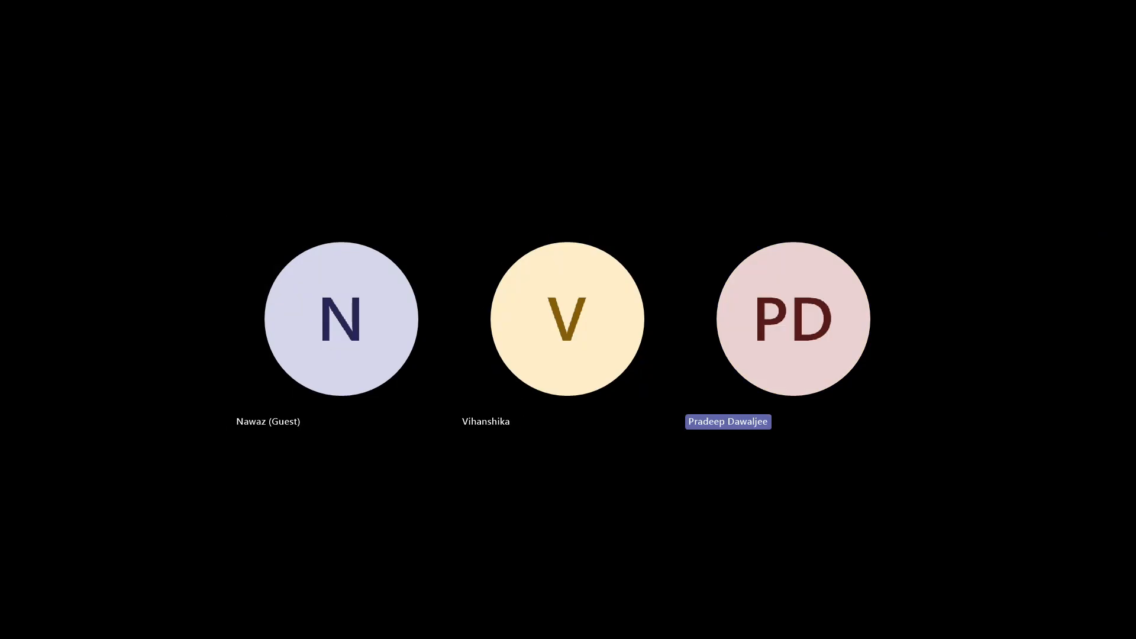